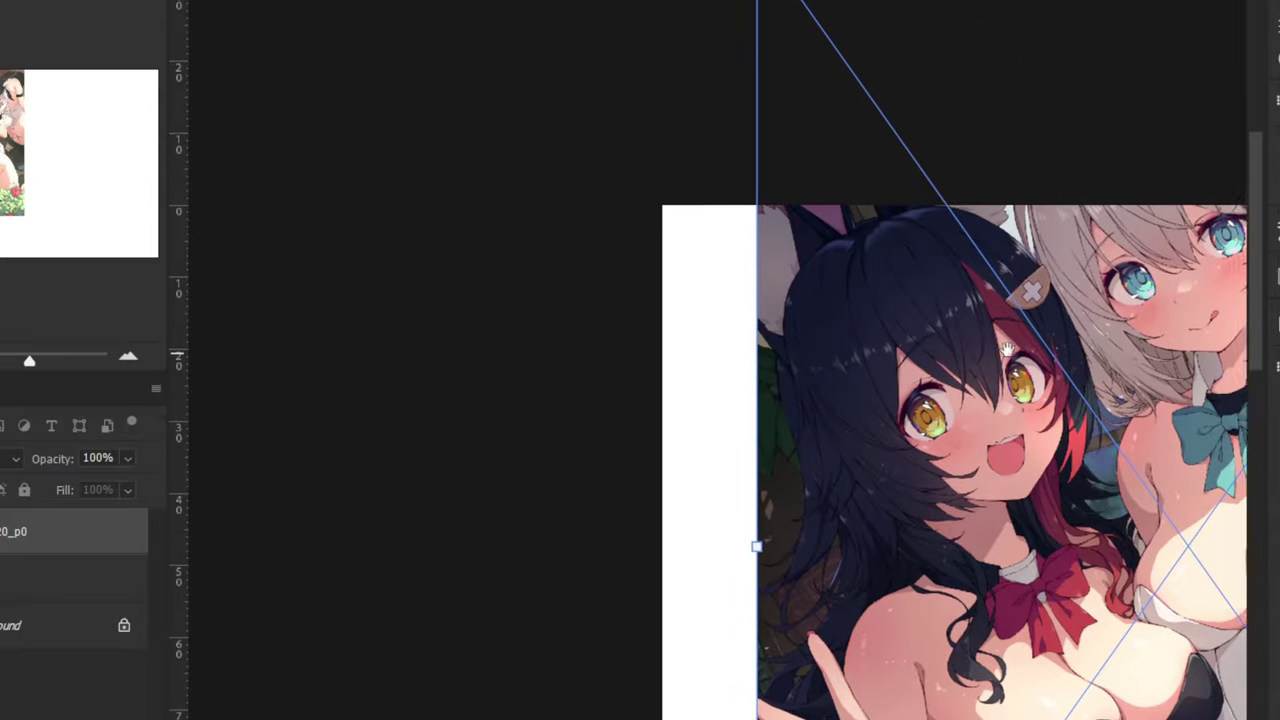
Commit the placement of the reference illustration beside the grey head sketch
key(ctrl+minus)
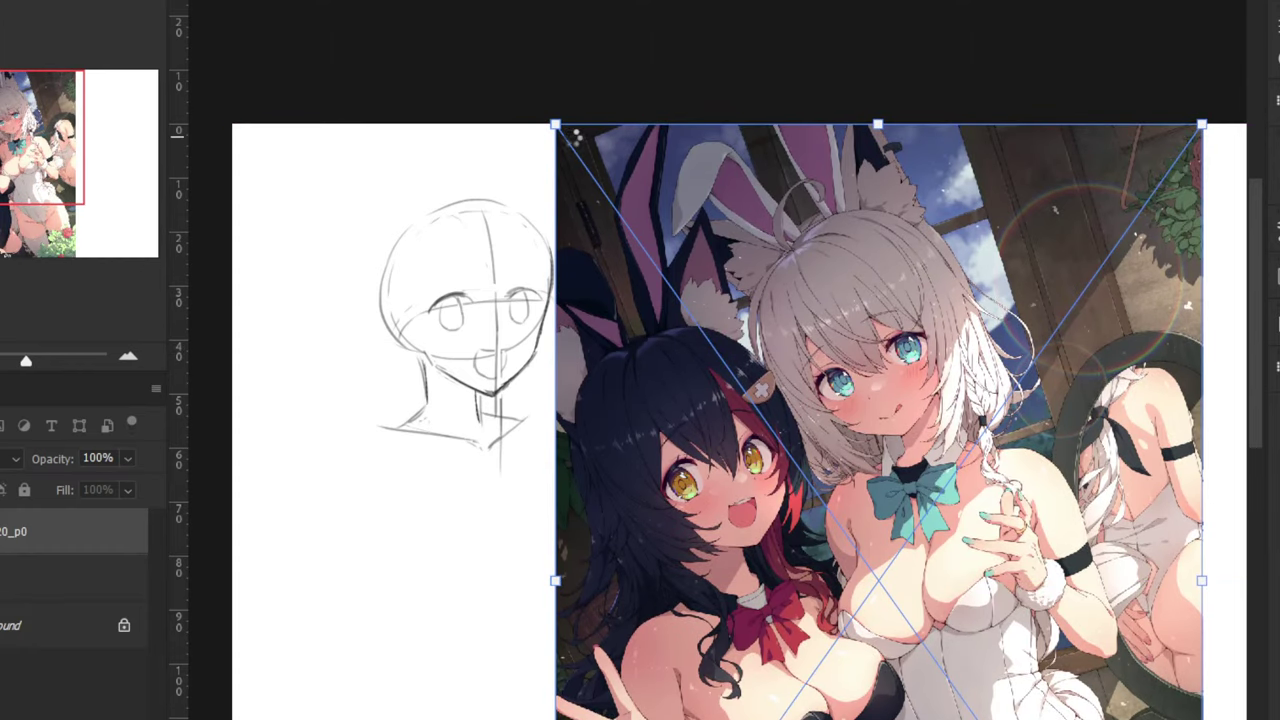
key(Return)
key(ctrl+plus)
Lower the opacity of the reference illustration layer to 41%
click(86, 578)
click(127, 459)
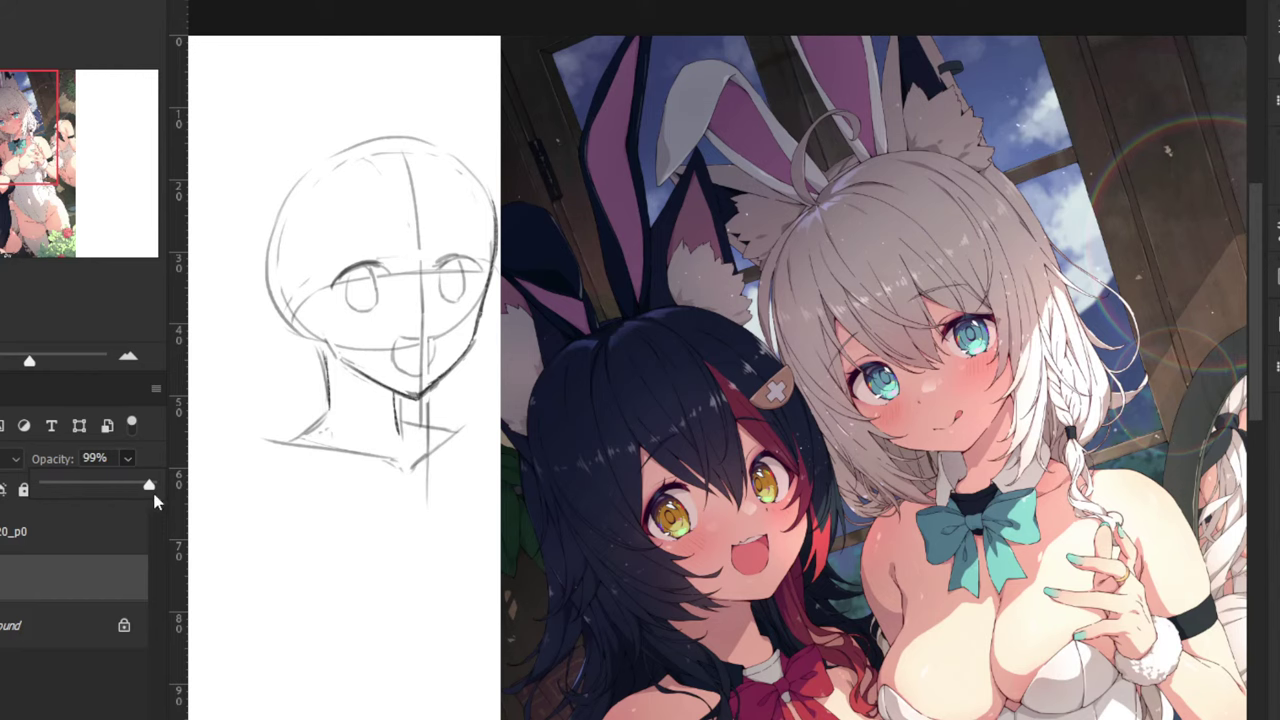
click(57, 535)
click(127, 458)
drag(150, 486, 89, 487)
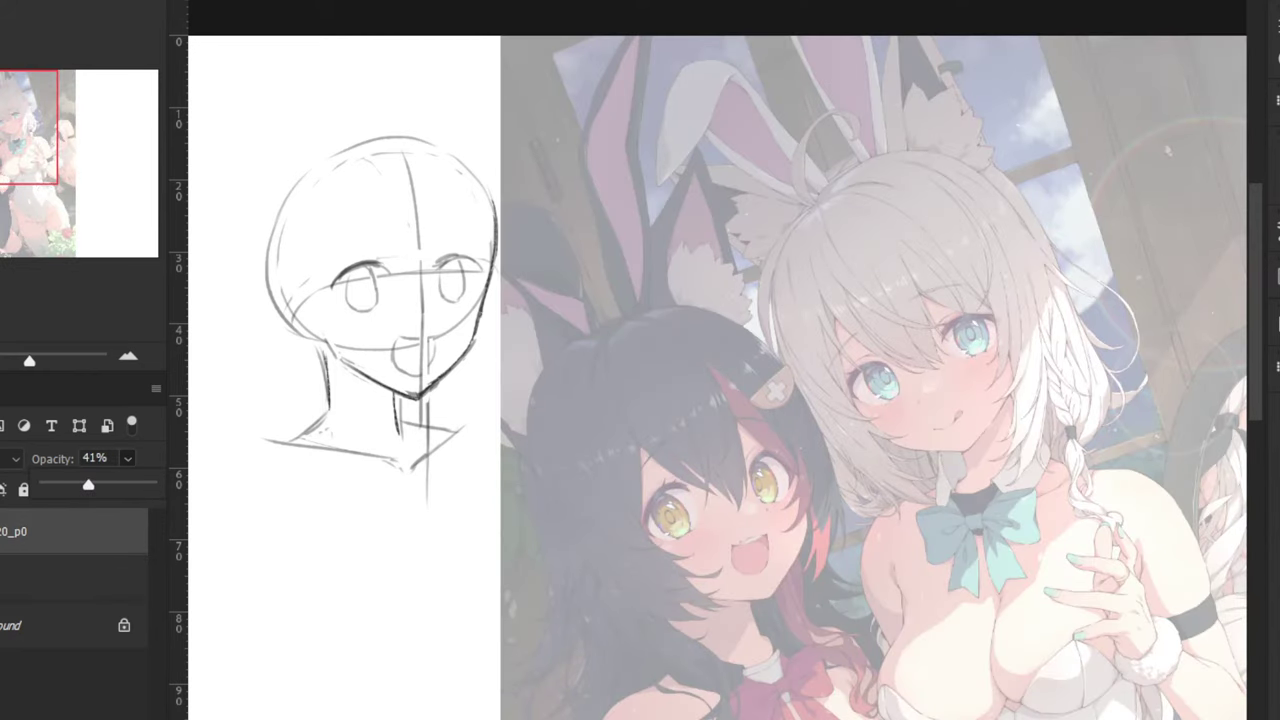
key(Return)
Add a new empty layer above the faded reference illustration for tracing over the dark-haired character
drag(287, 410, 122, 304)
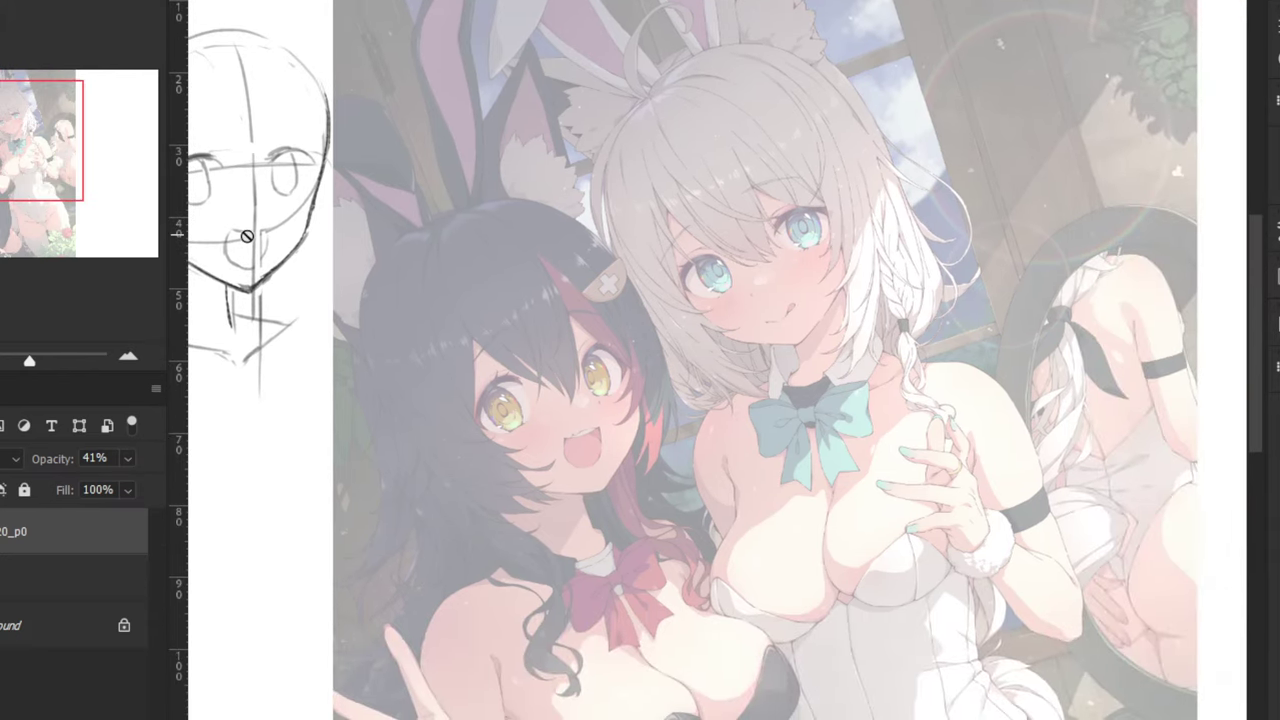
key(ctrl+plus)
click(593, 397)
click(549, 268)
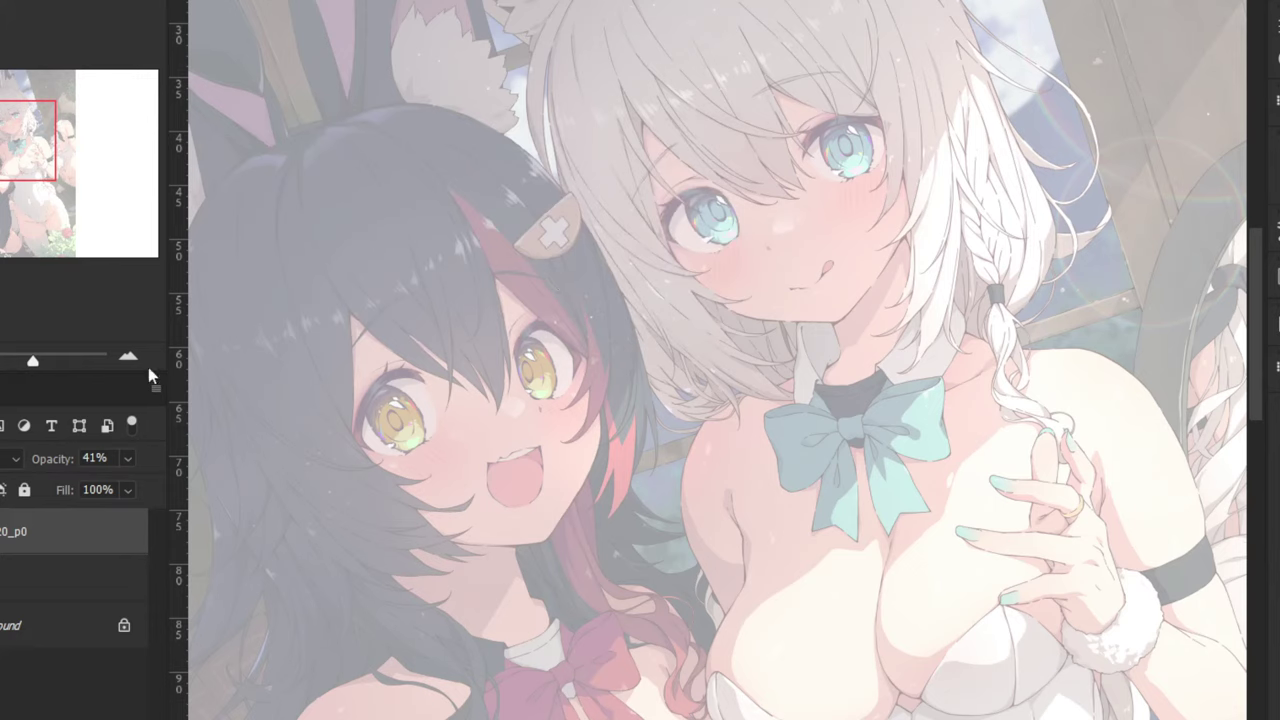
key(ctrl+shift+alt+n)
click(134, 565)
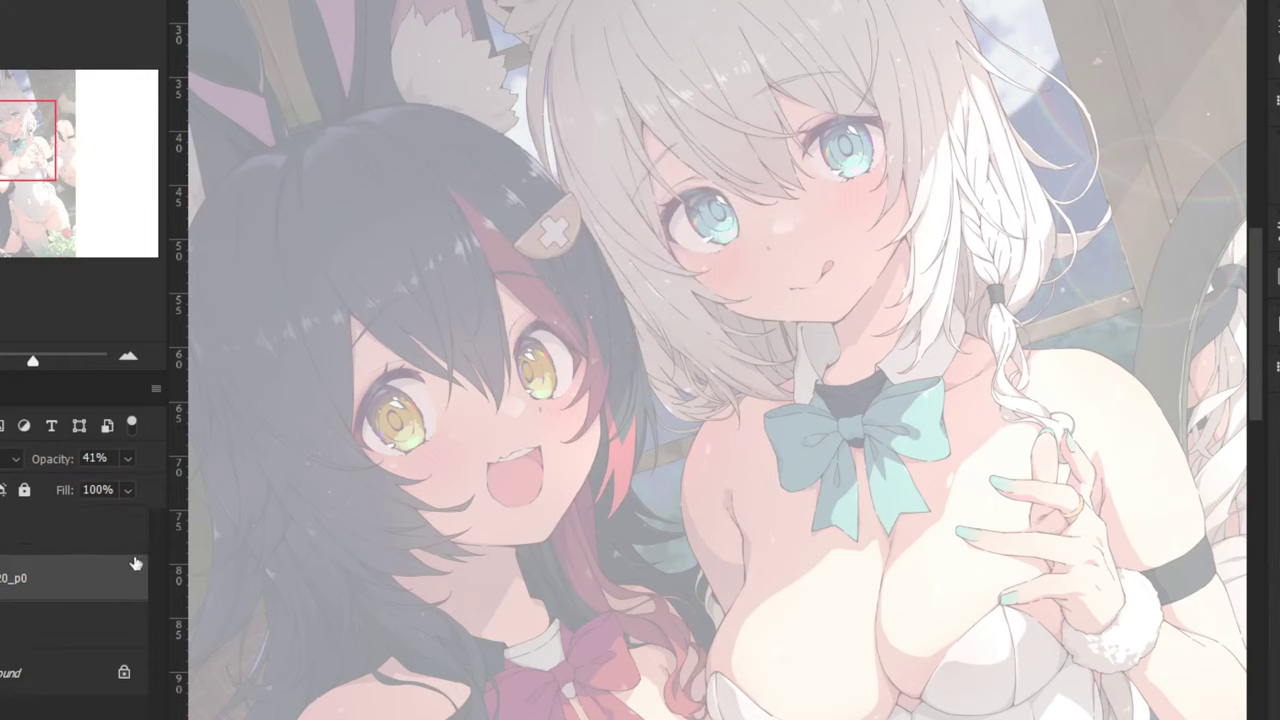
click(356, 506)
click(444, 269)
key(ctrl+shift+alt+n)
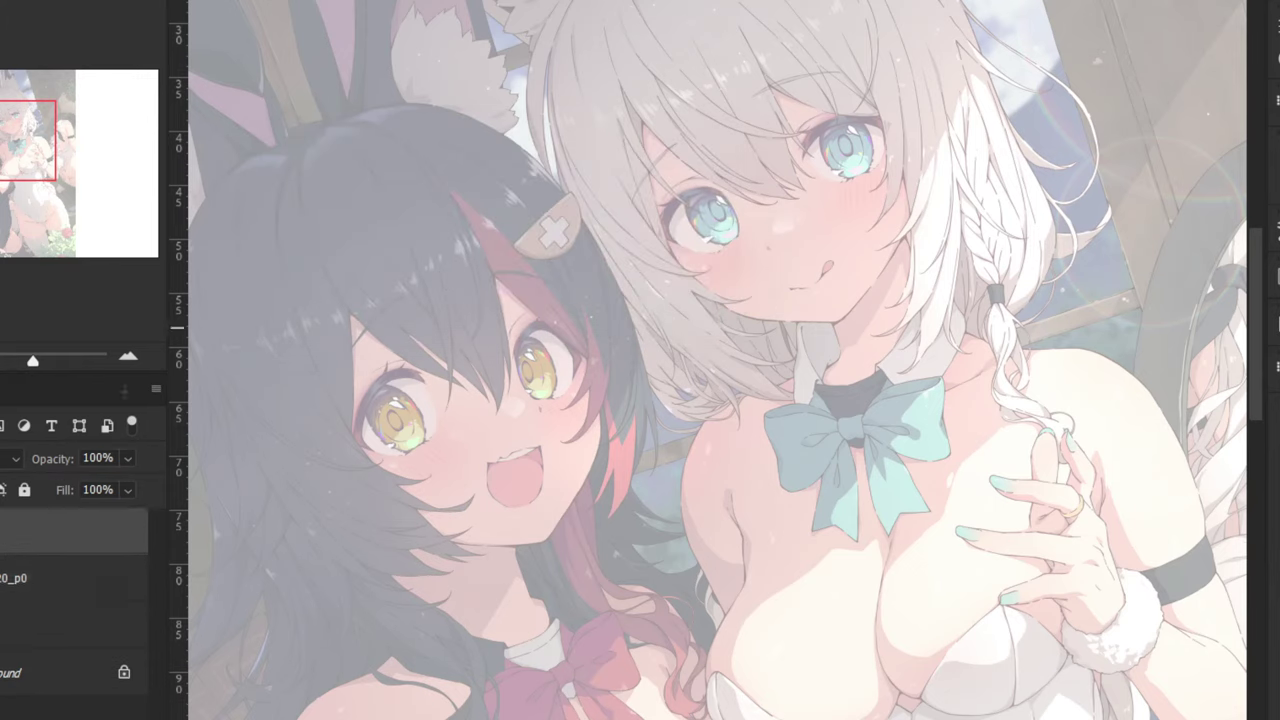
Trace the dark-haired character's jawline in red, from the cheek on the hair-clip side to the chin and along the opposite jaw
mouse_move(585, 325)
mouse_down()
mouse_move(590, 368)
mouse_move(585, 328)
mouse_move(600, 455)
mouse_up()
drag(581, 481, 543, 541)
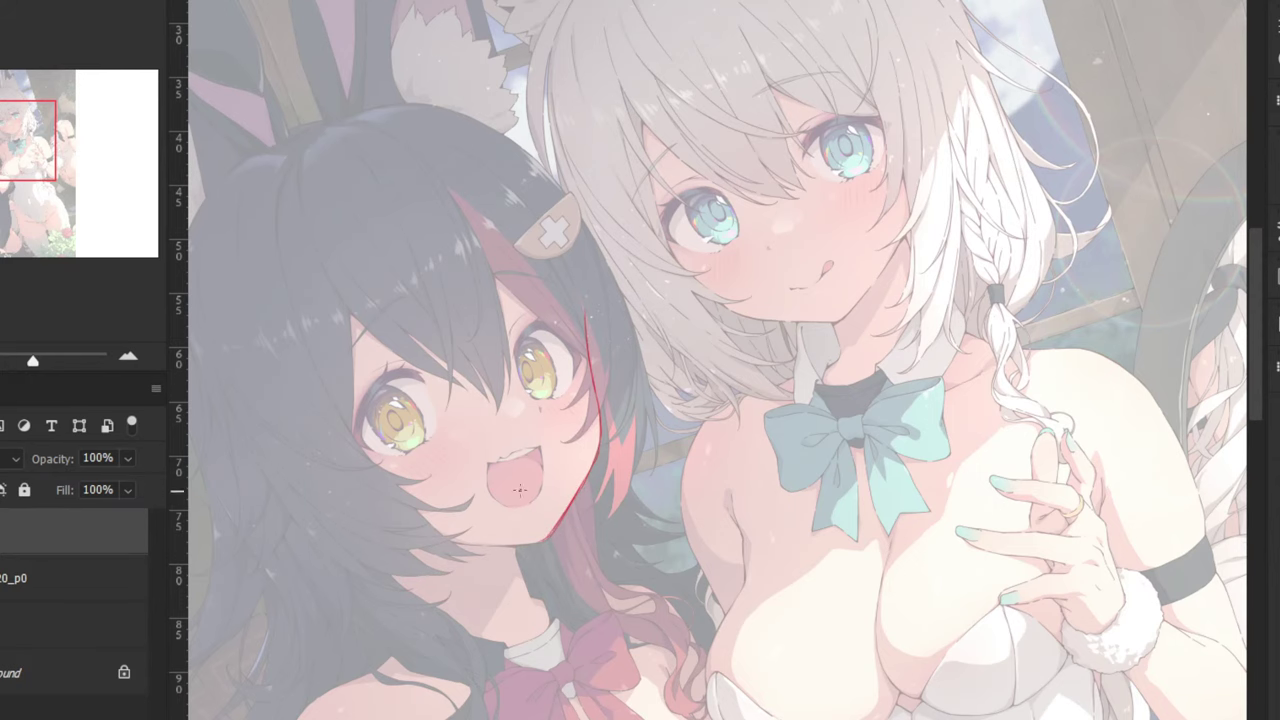
drag(402, 447, 545, 435)
key(ctrl+plus)
drag(456, 566, 572, 580)
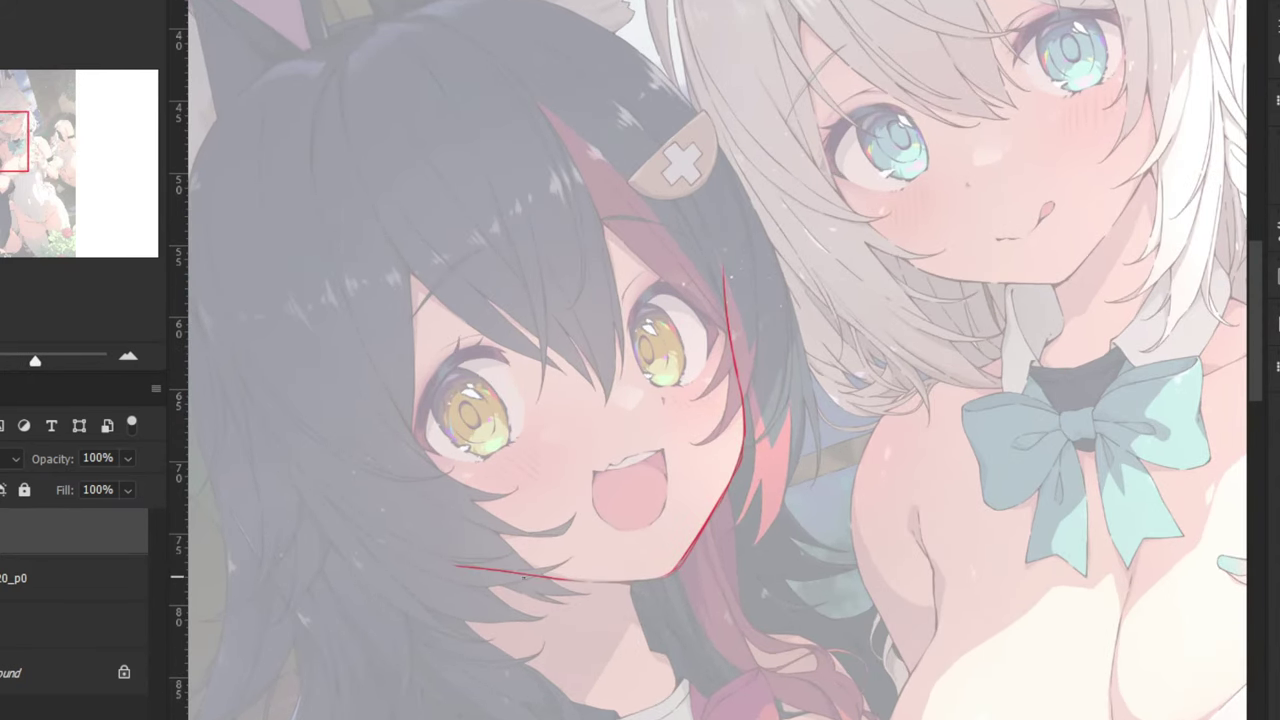
drag(492, 577, 628, 583)
key(ctrl+z)
key(ctrl+z)
mouse_move(539, 577)
mouse_down()
mouse_move(646, 583)
mouse_move(566, 579)
mouse_up()
key(ctrl+z)
Rotate the canvas so the face is nearly upright and trace the head contour from the cheek up past the hair clip
key(r)
drag(386, 208, 523, 77)
mouse_move(424, 145)
mouse_down()
mouse_move(440, 140)
mouse_move(473, 360)
mouse_up()
key(space)
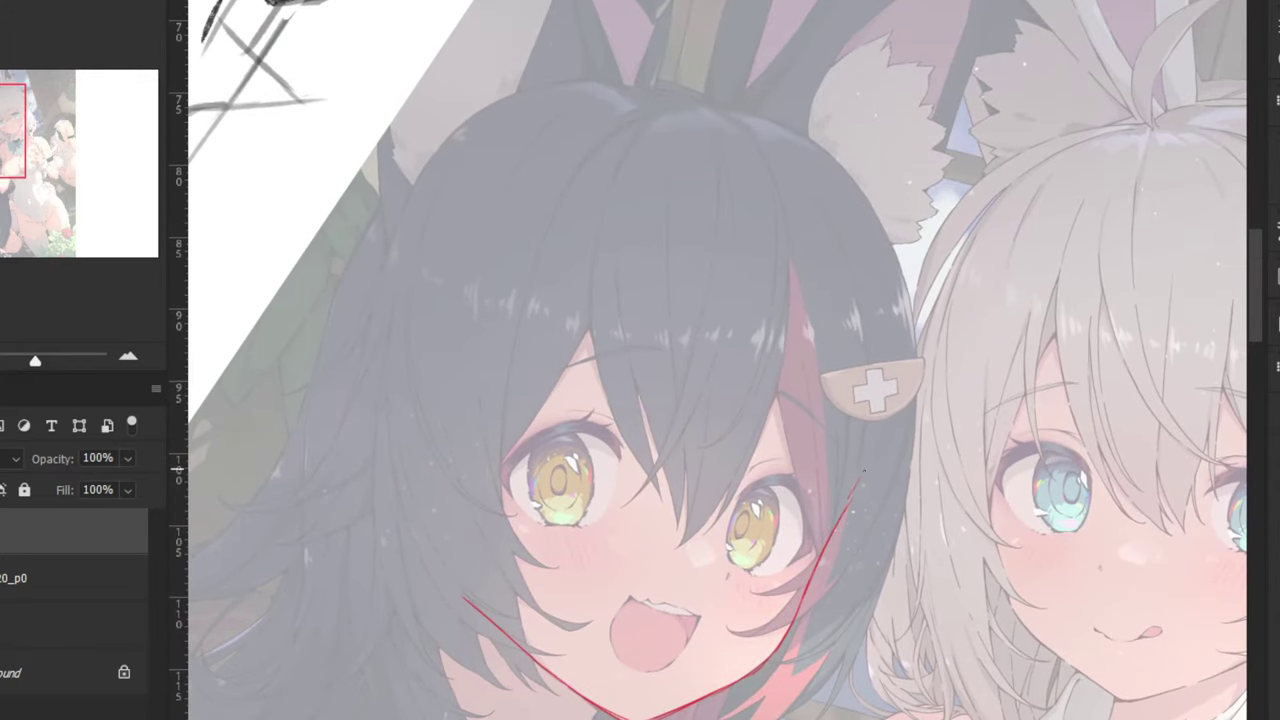
drag(848, 505, 878, 428)
mouse_move(855, 226)
mouse_down()
mouse_move(891, 362)
mouse_move(886, 410)
mouse_up()
drag(891, 349, 873, 450)
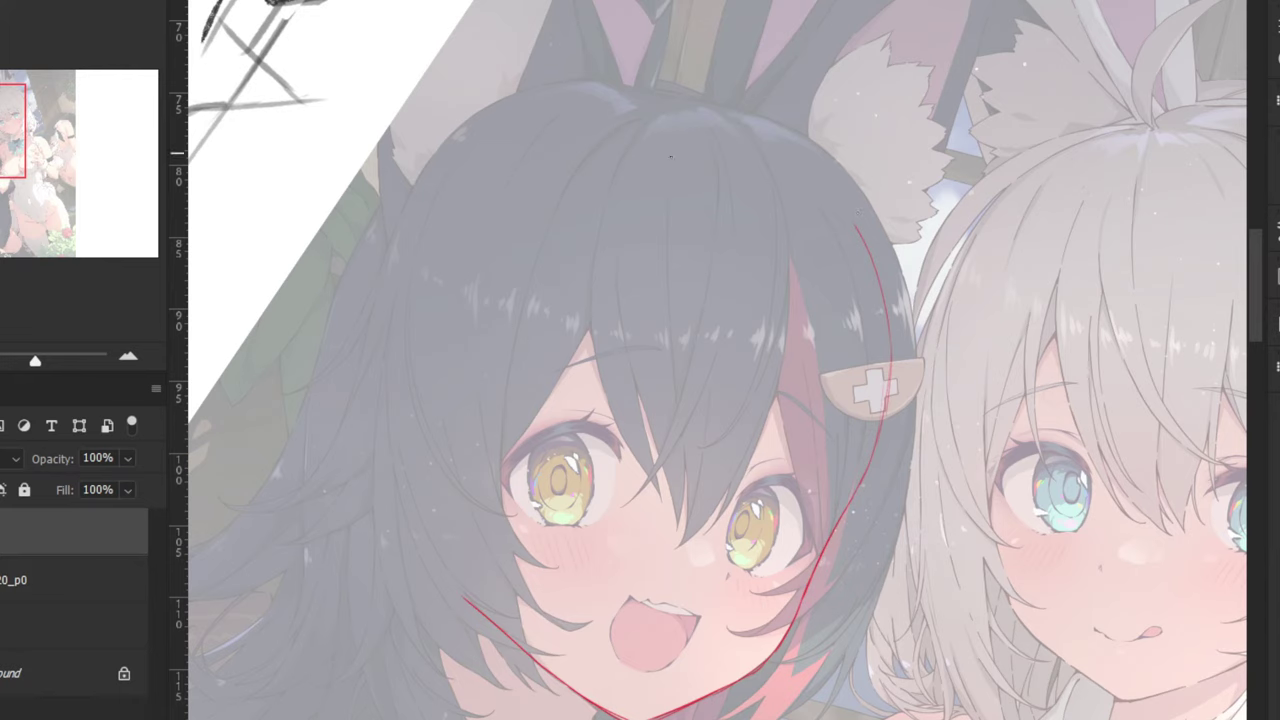
Trace the curved crown of the head in red, joining it to the contour above the hair clip
drag(591, 127, 750, 158)
key(ctrl+z)
mouse_move(598, 120)
mouse_down()
mouse_move(750, 150)
mouse_move(803, 175)
mouse_up()
key(ctrl+z)
key(ctrl+z)
drag(627, 115, 750, 151)
key(ctrl+z)
drag(641, 113, 806, 162)
key(ctrl+z)
mouse_move(650, 108)
mouse_down()
mouse_move(742, 134)
mouse_move(708, 134)
mouse_move(800, 178)
mouse_move(770, 150)
mouse_move(821, 201)
mouse_up()
key(ctrl+z)
drag(739, 133, 823, 193)
drag(771, 151, 844, 217)
Extend the red jawline upward toward the ear on the side opposite the hair clip
drag(381, 561, 468, 575)
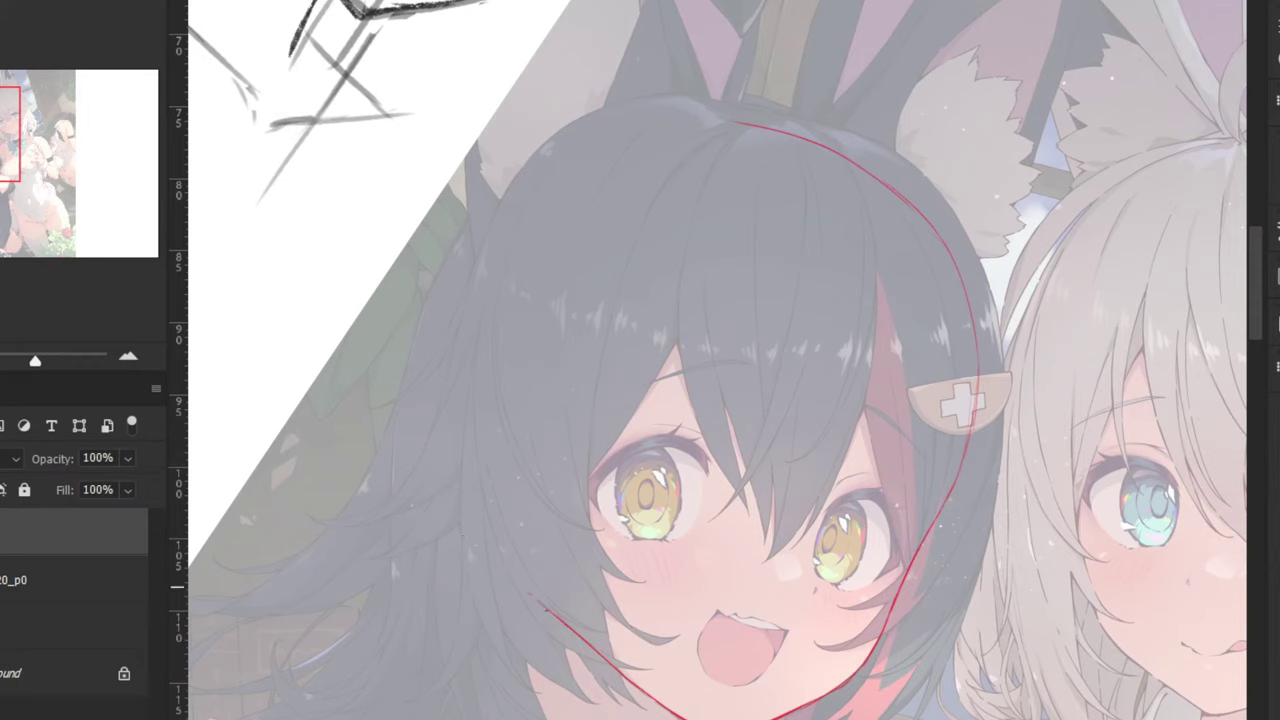
mouse_move(549, 612)
mouse_down()
mouse_move(529, 593)
mouse_move(558, 617)
mouse_up()
key(ctrl+z)
key(ctrl+z)
drag(523, 572, 574, 629)
drag(520, 568, 507, 521)
key(ctrl+z)
key(ctrl+z)
key(ctrl+z)
drag(525, 579, 550, 613)
key(ctrl+z)
drag(527, 578, 543, 603)
Try to sketch a rough ear outline just above the end of the jawline
mouse_move(511, 469)
mouse_down()
mouse_move(484, 491)
mouse_move(494, 473)
mouse_move(478, 524)
mouse_move(485, 511)
mouse_move(495, 556)
mouse_move(485, 541)
mouse_move(527, 593)
mouse_up()
key(ctrl+z)
key(ctrl+z)
key(ctrl+z)
drag(484, 542, 520, 588)
key(ctrl+z)
Redraw the jawline below the ear more firmly and erase the rough ear outline
mouse_move(567, 628)
mouse_down()
mouse_move(611, 665)
mouse_move(557, 606)
mouse_move(652, 698)
mouse_up()
key(ctrl+z)
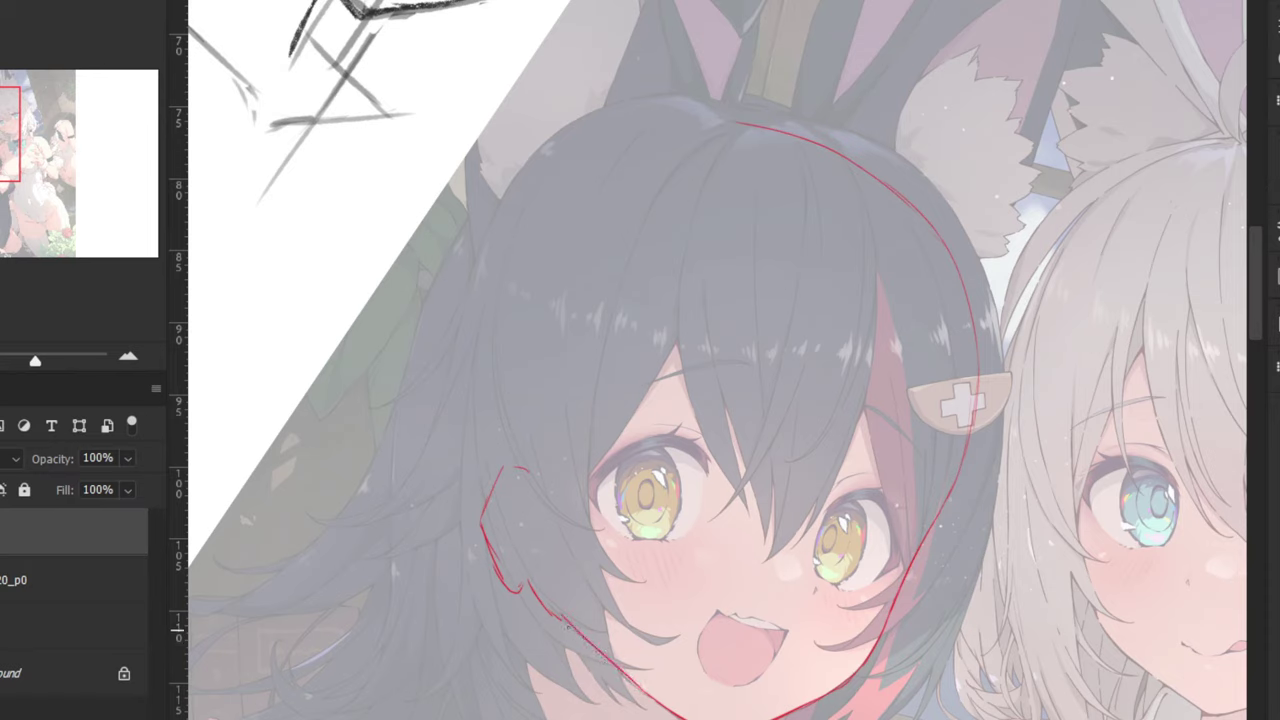
drag(566, 624, 638, 688)
drag(527, 581, 562, 620)
mouse_move(498, 568)
mouse_down()
mouse_move(514, 598)
mouse_move(490, 530)
mouse_up()
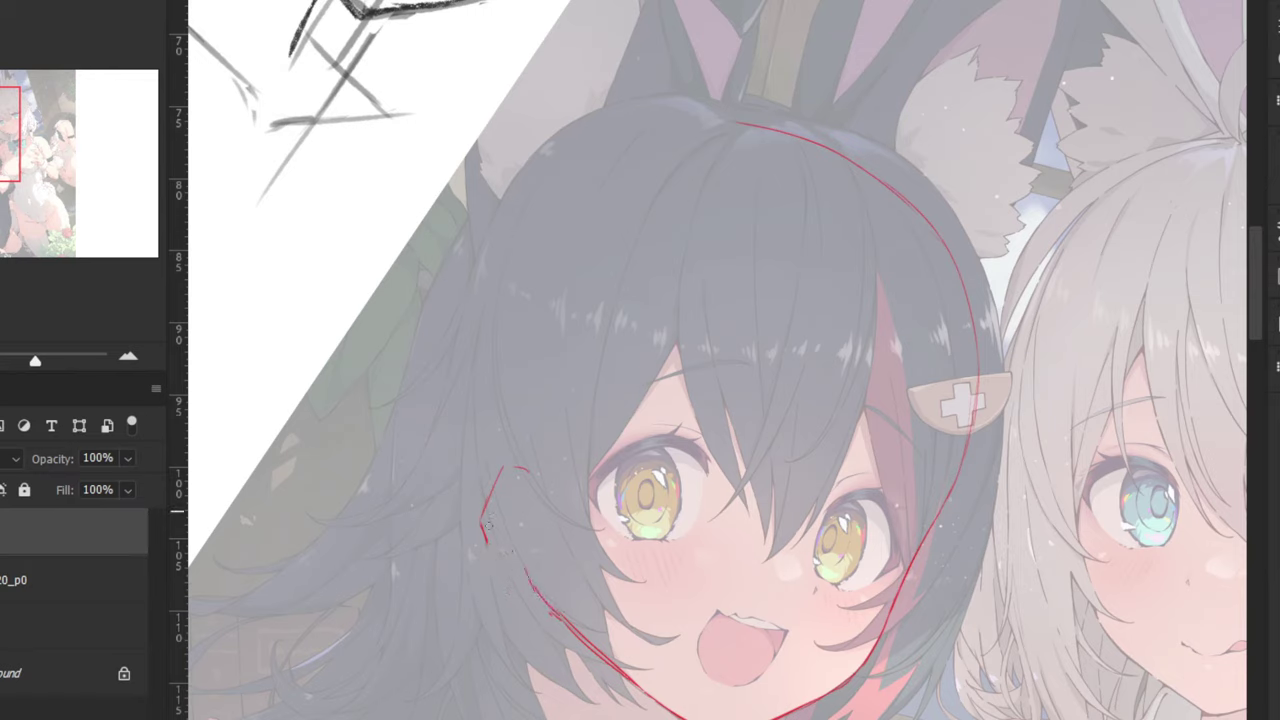
drag(484, 466, 486, 518)
Draw the remaining skull contour from the crown down the side opposite the hair clip to the jaw
mouse_move(730, 116)
mouse_down()
mouse_move(615, 133)
mouse_move(513, 234)
mouse_move(550, 190)
mouse_move(494, 364)
mouse_move(465, 349)
mouse_move(482, 306)
mouse_move(474, 539)
mouse_move(477, 424)
mouse_move(520, 562)
mouse_up()
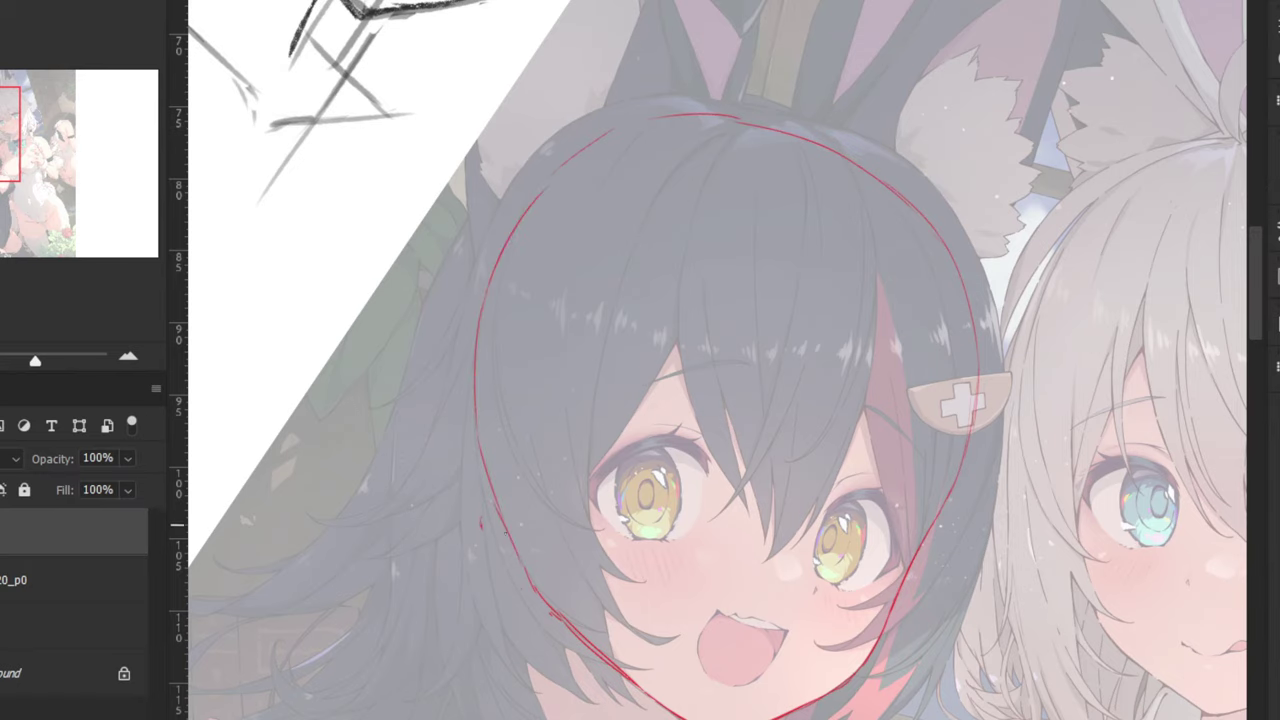
key(ctrl+minus)
key(ctrl+plus)
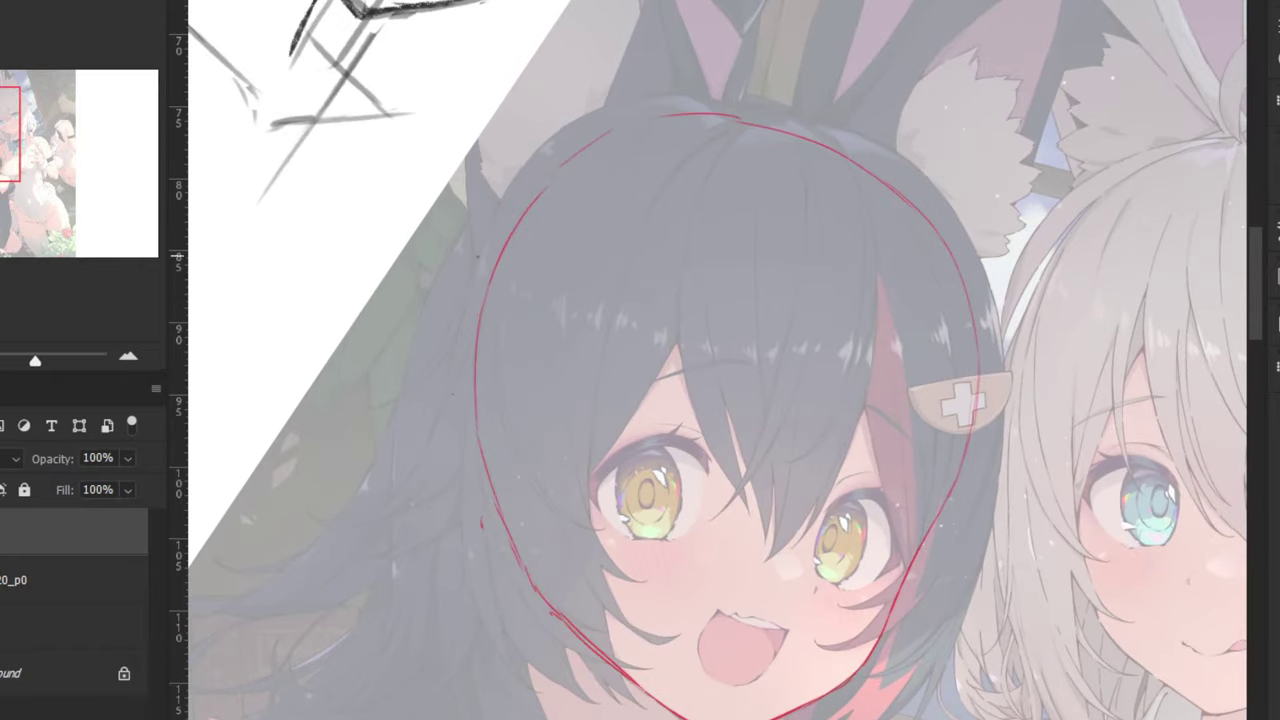
Draw a simple angular ear shape where the skull contour meets the jaw
drag(512, 478, 528, 566)
key(ctrl+z)
mouse_move(511, 473)
mouse_down()
mouse_move(478, 459)
mouse_move(454, 496)
mouse_move(483, 559)
mouse_up()
mouse_move(454, 513)
mouse_down()
mouse_move(496, 579)
mouse_move(521, 569)
mouse_up()
key(ctrl+z)
mouse_move(467, 527)
mouse_down()
mouse_move(505, 583)
mouse_move(521, 571)
mouse_up()
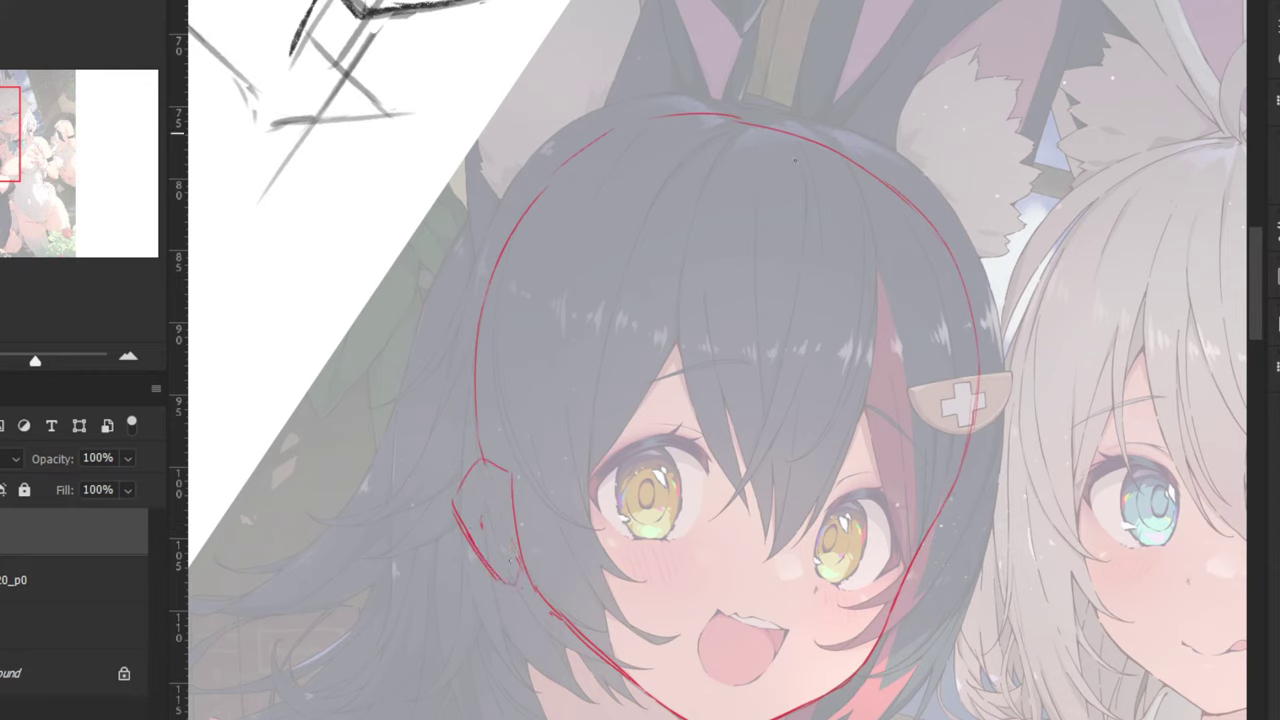
Draw a curved vertical center line from the top of the head between the eyes to the chin
drag(792, 140, 812, 446)
key(ctrl+z)
drag(798, 140, 820, 446)
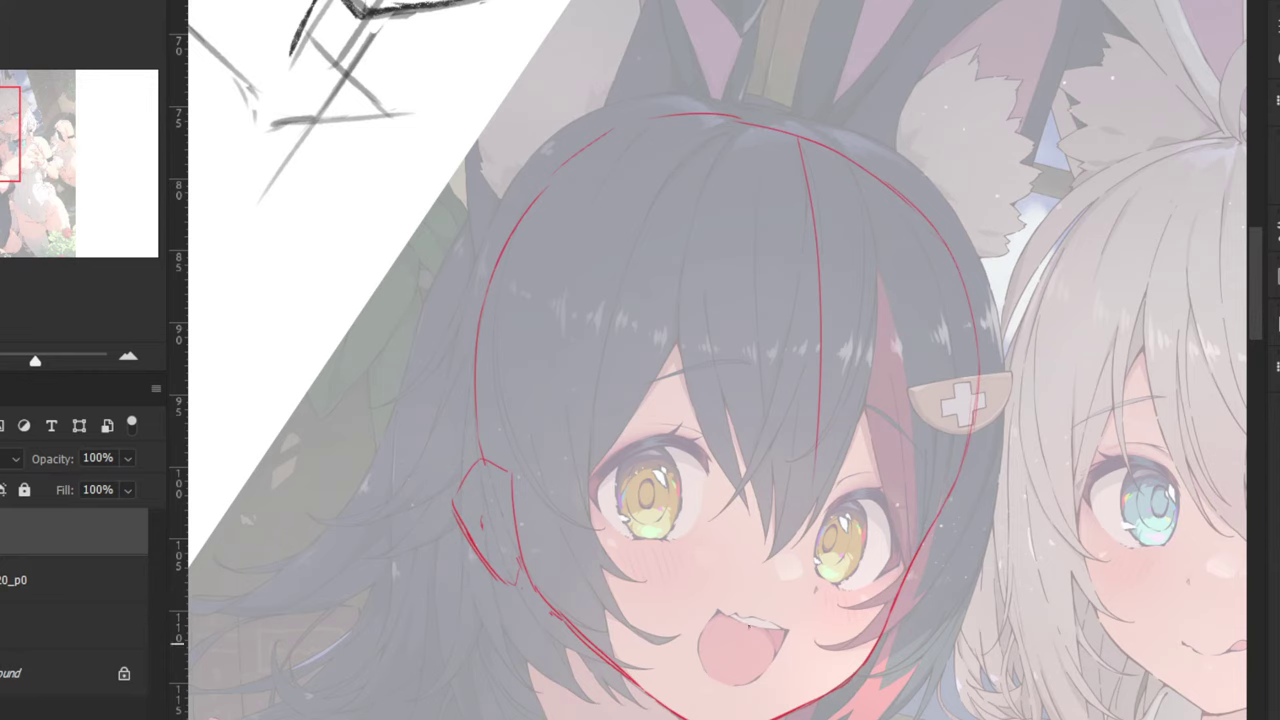
drag(796, 562, 746, 696)
key(ctrl+z)
mouse_move(818, 448)
mouse_down()
mouse_move(738, 718)
mouse_move(800, 556)
mouse_move(739, 718)
mouse_up()
key(ctrl+z)
key(ctrl+z)
key(ctrl+z)
drag(834, 158, 816, 412)
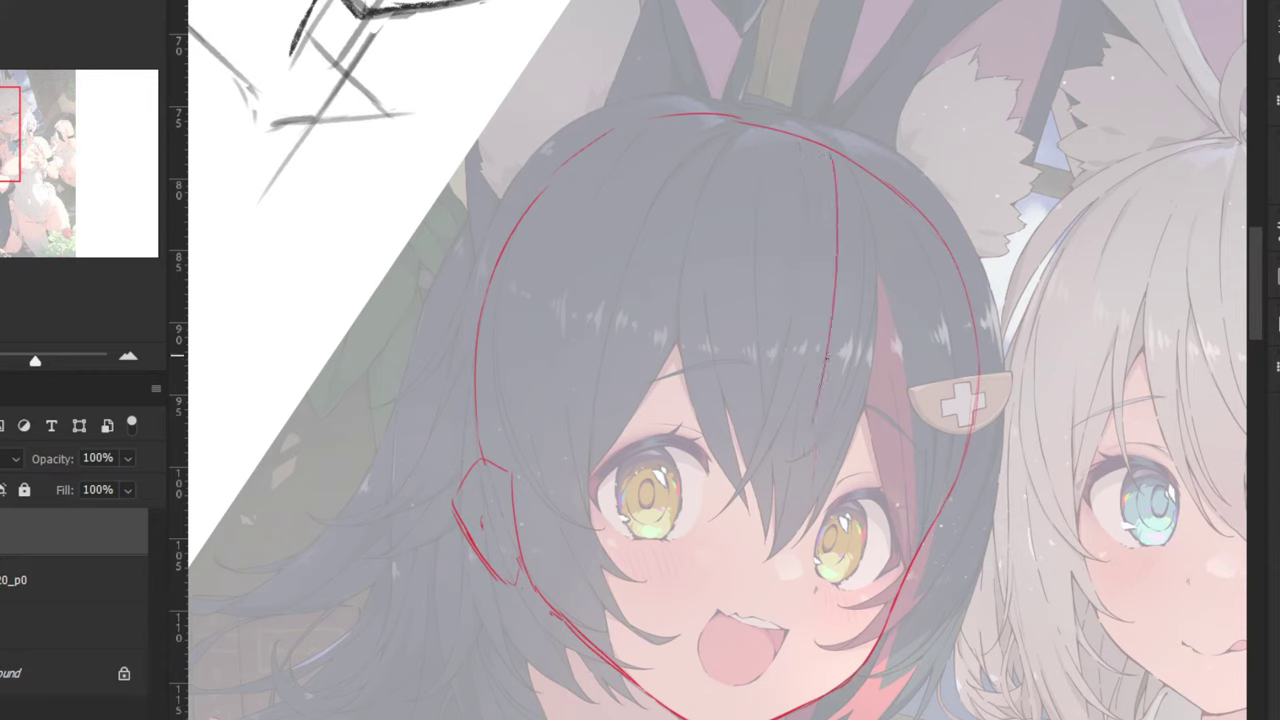
drag(826, 364, 748, 654)
key(ctrl+z)
drag(810, 436, 734, 718)
Try a guide curve from the crown to the ear and a curved eye-level line starting at the ear's top
drag(630, 128, 576, 198)
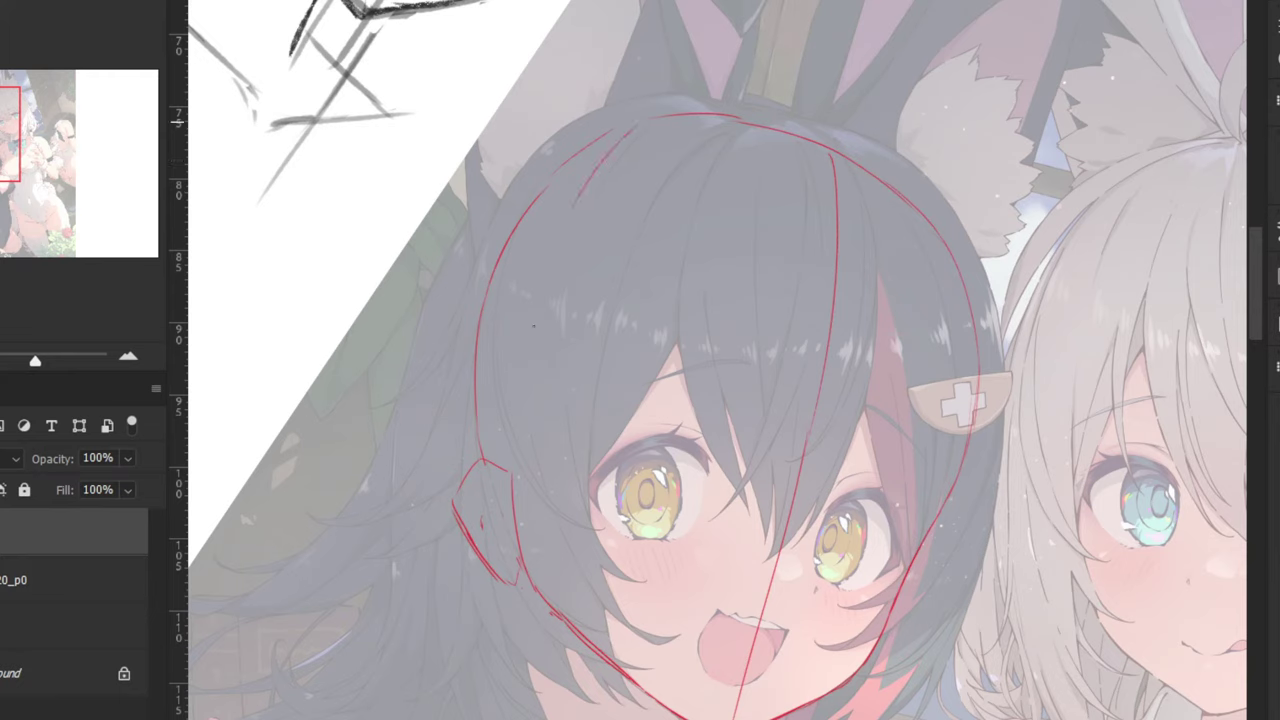
drag(554, 254, 512, 480)
mouse_move(478, 460)
mouse_down()
mouse_move(606, 470)
mouse_move(886, 562)
mouse_up()
key(ctrl+z)
drag(560, 465, 852, 546)
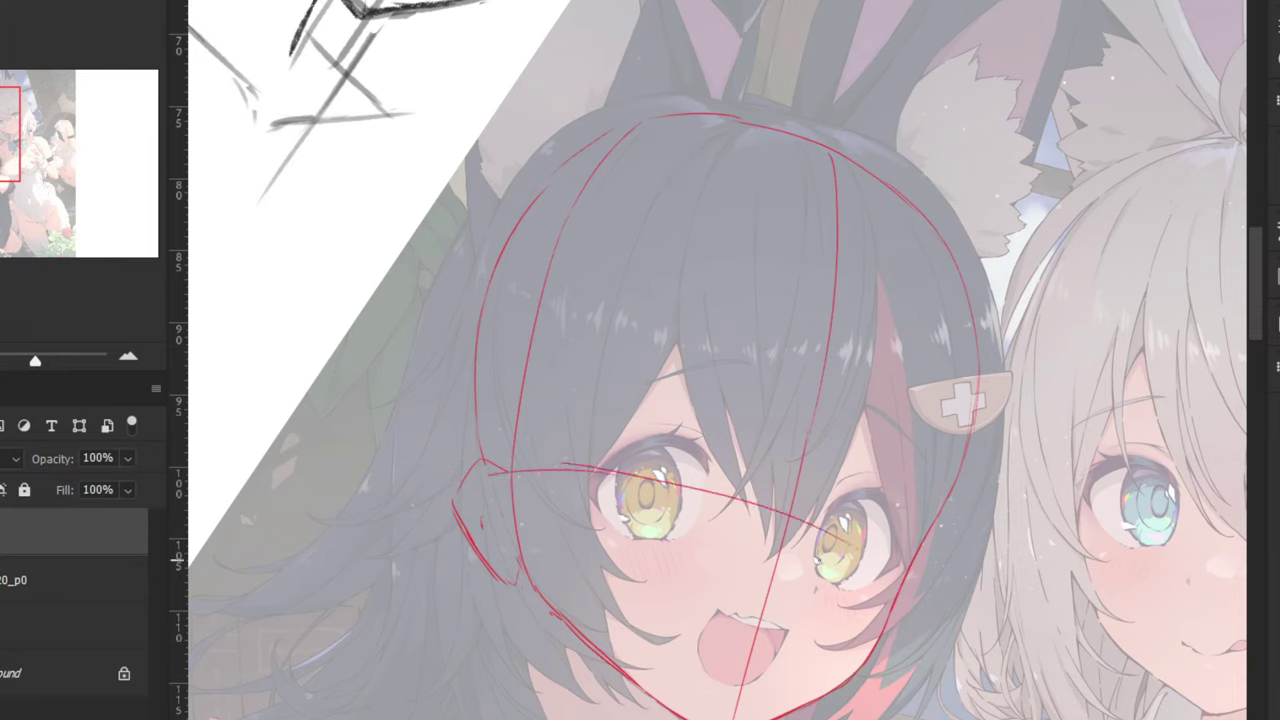
key(ctrl+z)
mouse_move(602, 474)
mouse_down()
mouse_move(824, 533)
mouse_move(701, 481)
mouse_move(836, 527)
mouse_move(890, 566)
mouse_up()
key(ctrl+z)
key(ctrl+z)
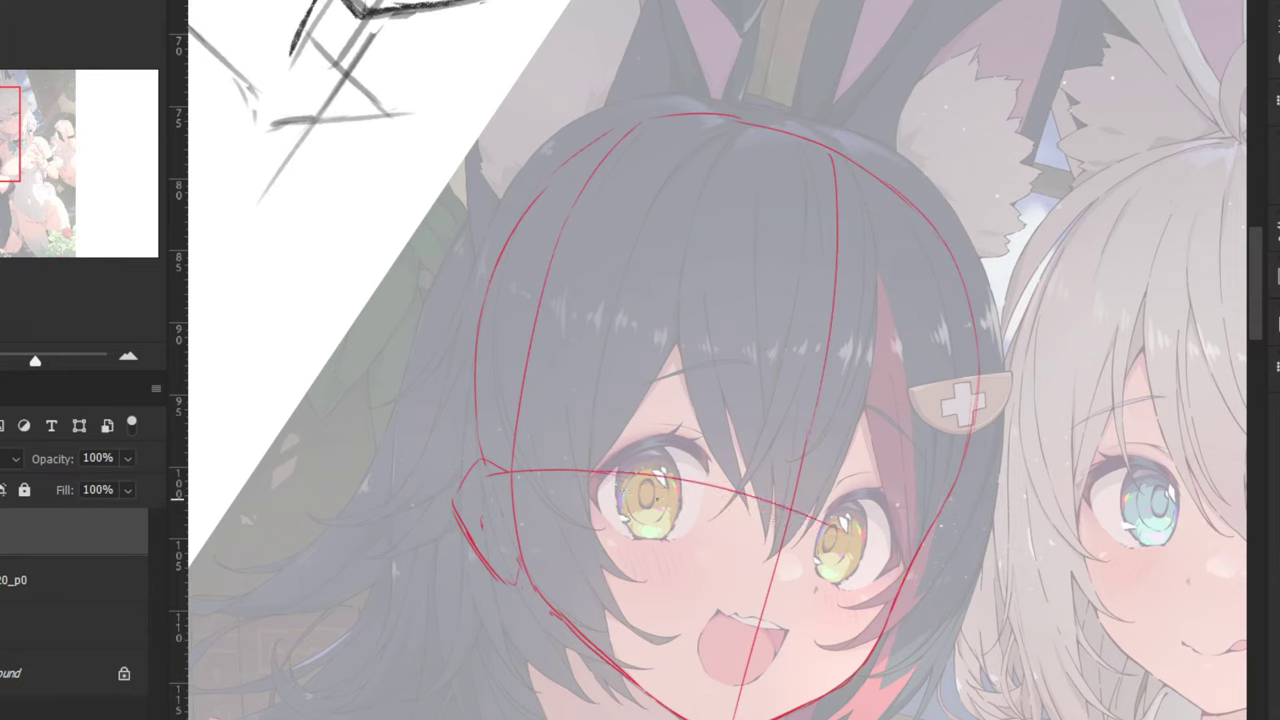
key(ctrl+z)
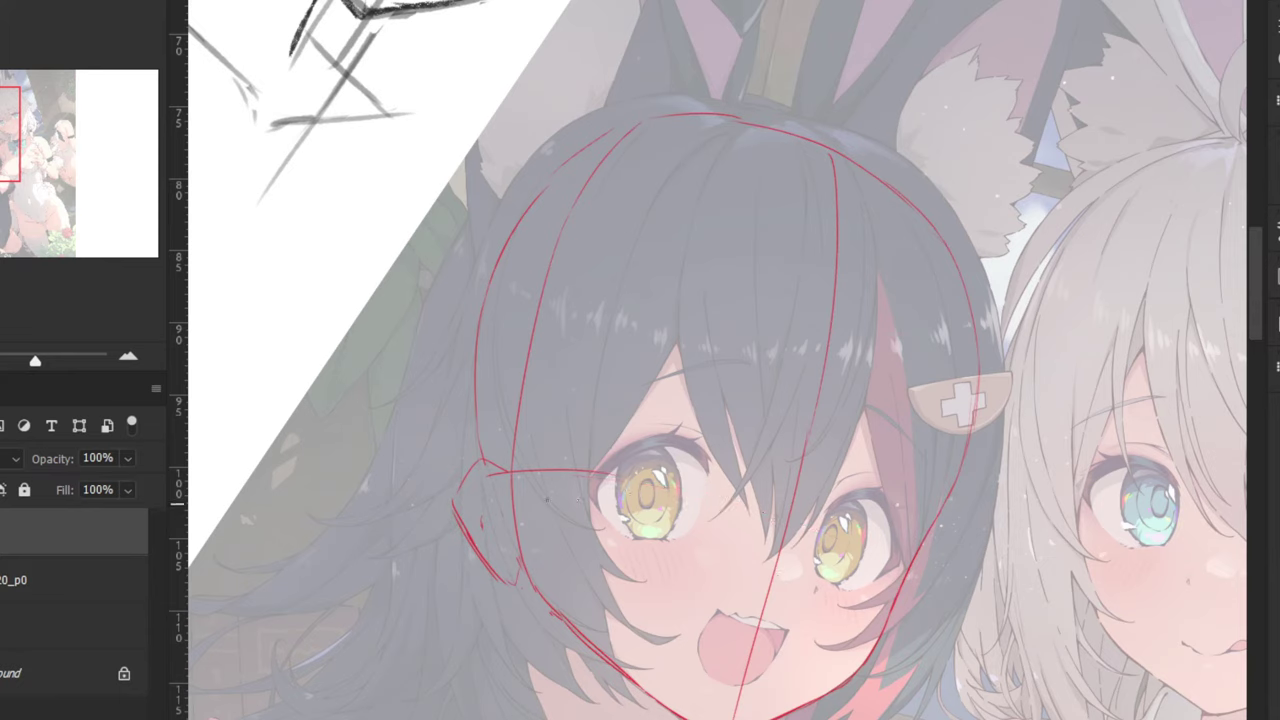
key(ctrl+z)
Try a lower eye-level line across the pupils, and undo it together with the crown-to-ear guide curve
drag(547, 499, 732, 497)
key(ctrl+z)
key(ctrl+z)
drag(547, 498, 776, 514)
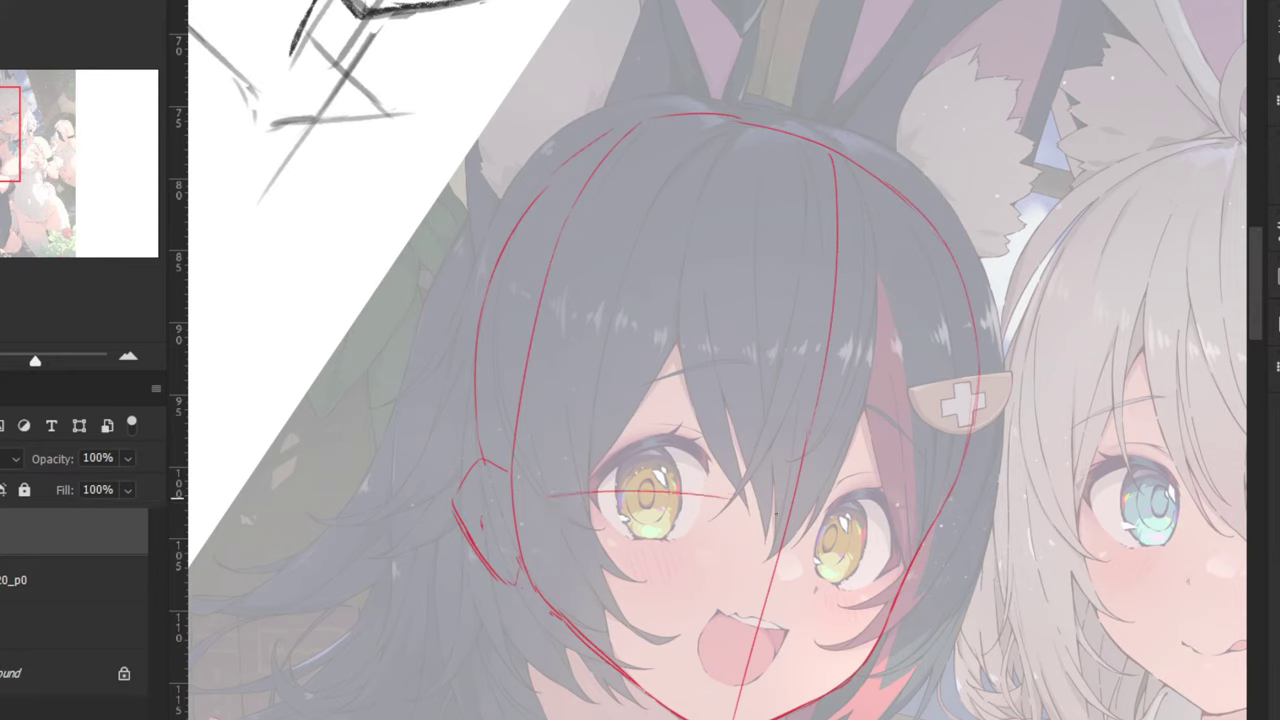
drag(690, 495, 900, 566)
key(ctrl+z)
key(ctrl+z)
key(ctrl+z)
key(ctrl+z)
Draw a curved eye-level line from the ear through both eyes to the opposite edge of the face
drag(508, 491, 605, 485)
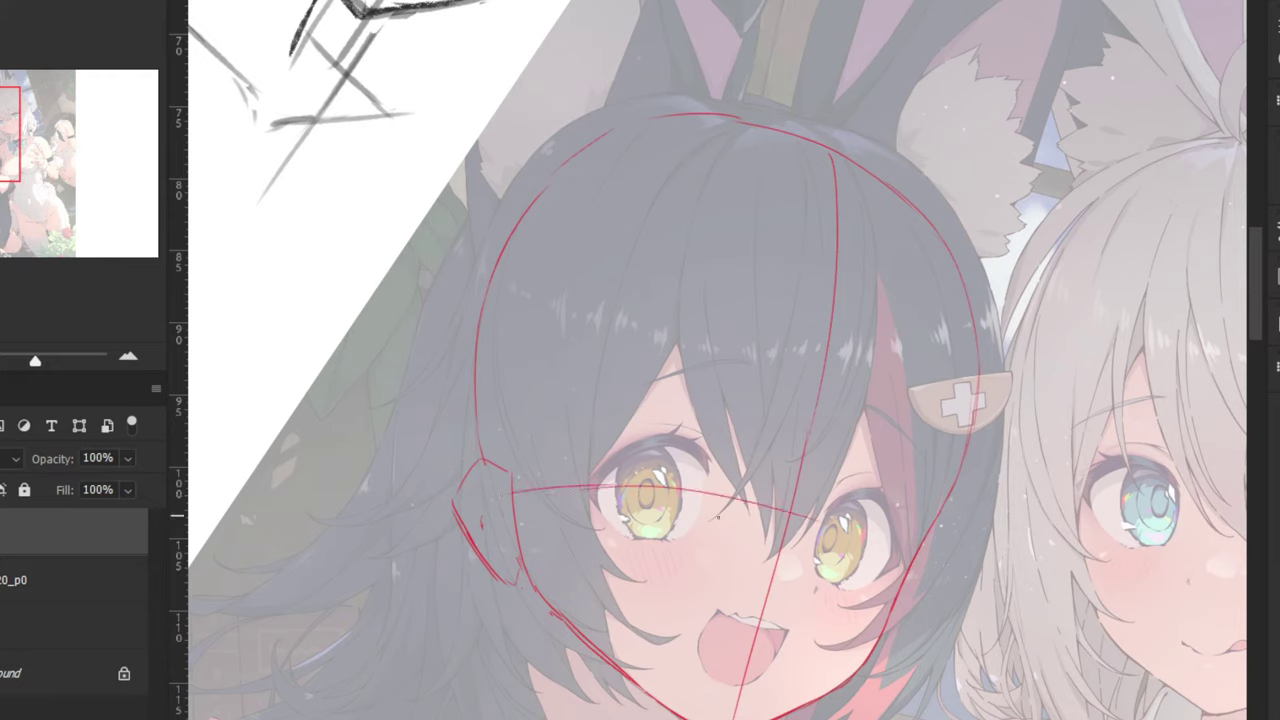
drag(598, 486, 822, 521)
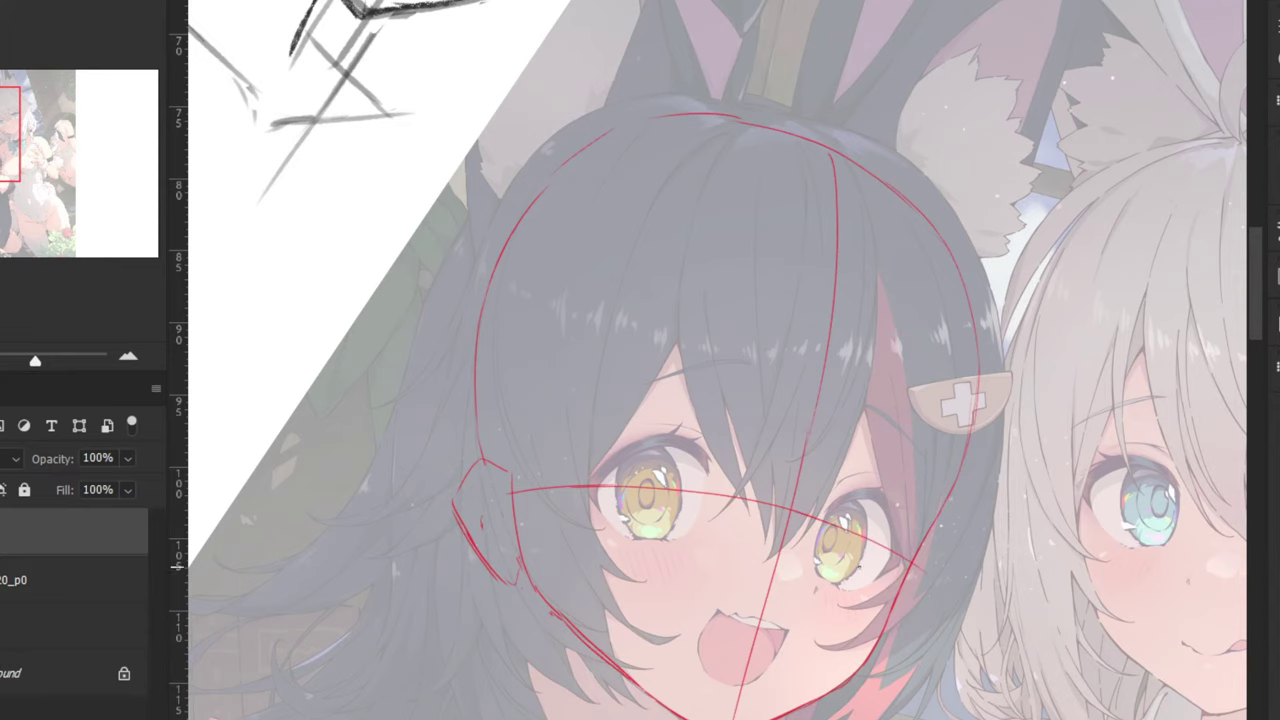
drag(802, 515, 904, 561)
key(ctrl+z)
Remove the old grey head sketch from view and check the red head construction with the reference illustration temporarily hidden
key(ctrl+minus)
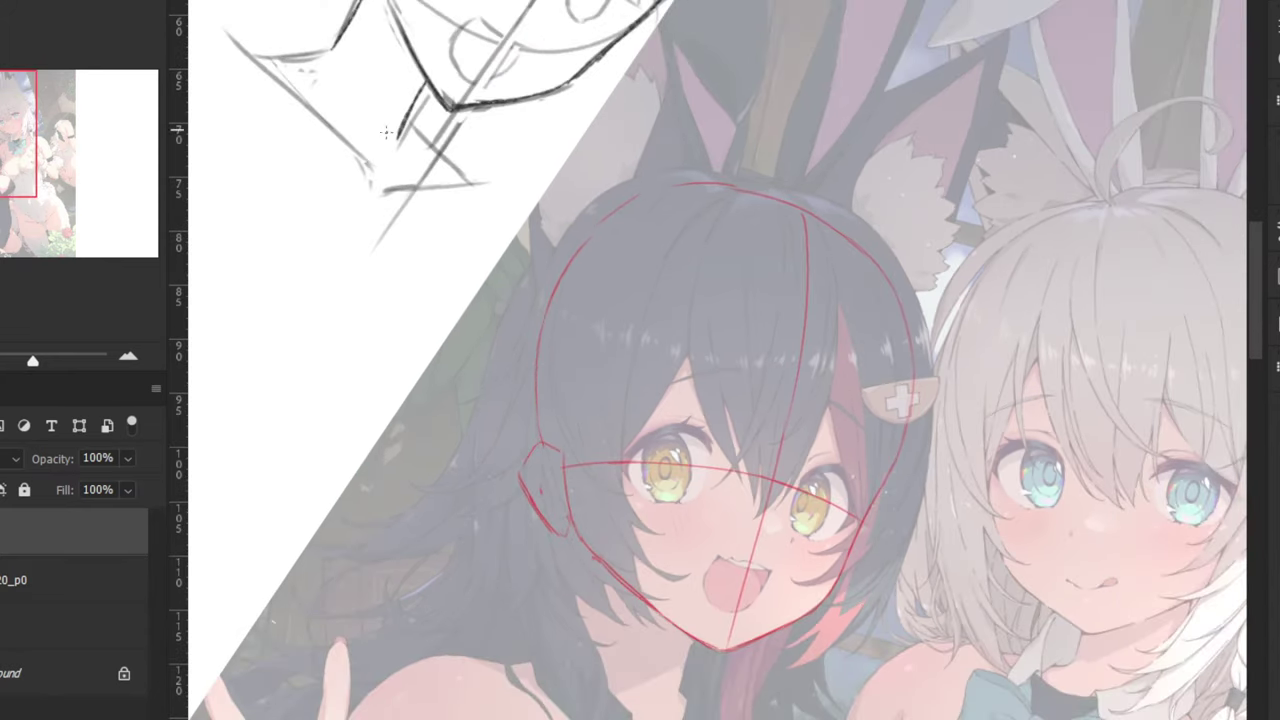
key(ctrl+minus)
key(ctrl+minus)
key(ctrl+plus)
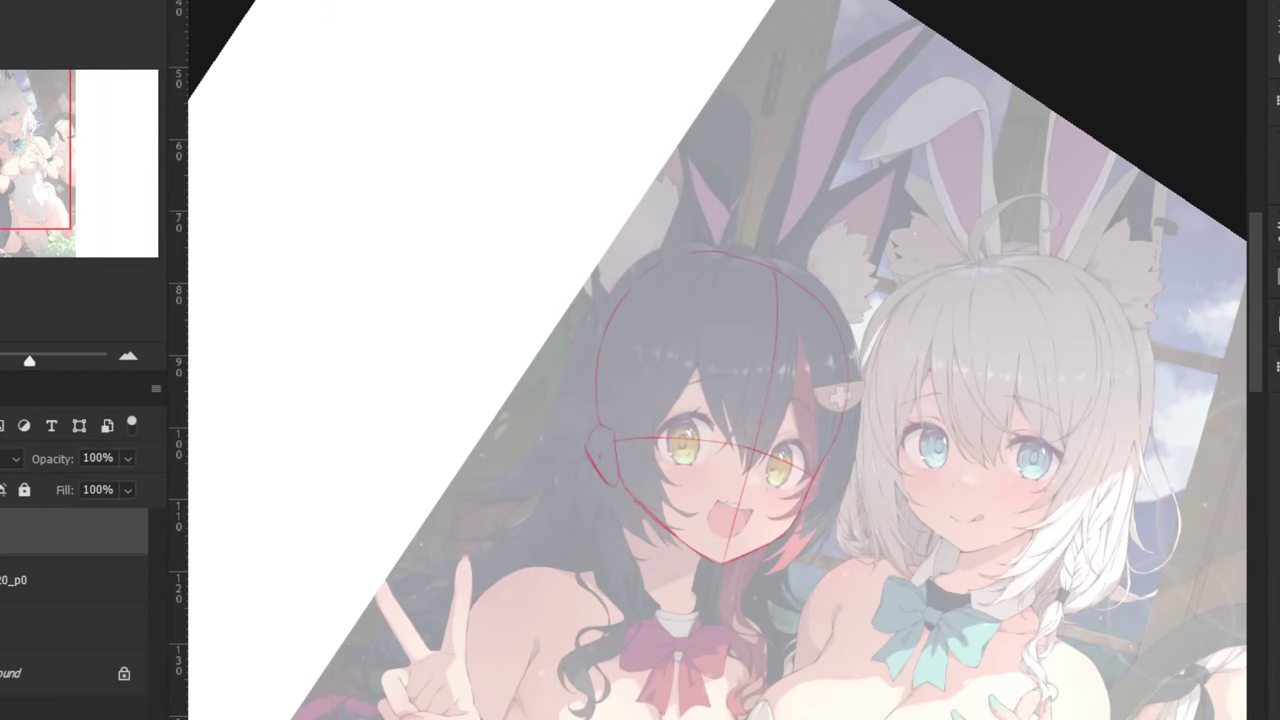
click(2, 532)
click(2, 532)
click(2, 580)
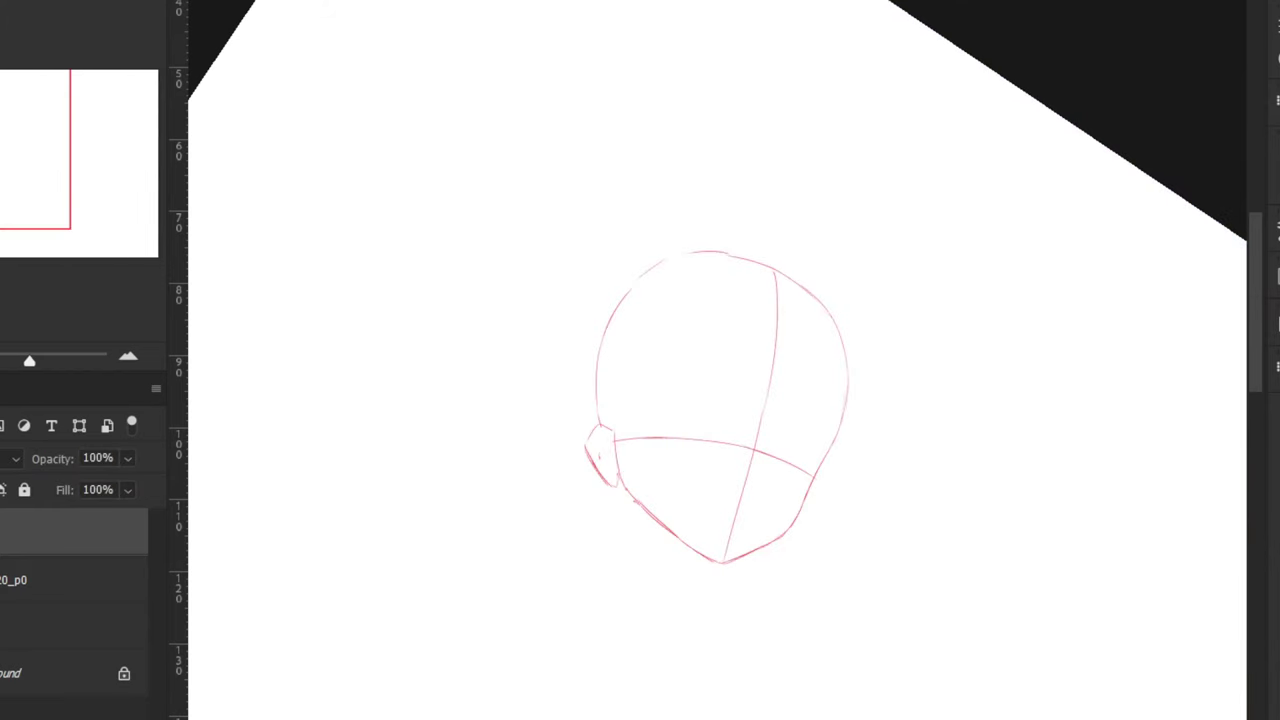
key(ctrl+comma)
Trace the upper eyelid of the eye nearest the hair clip in red, starting from its inner corner
key(ctrl+plus)
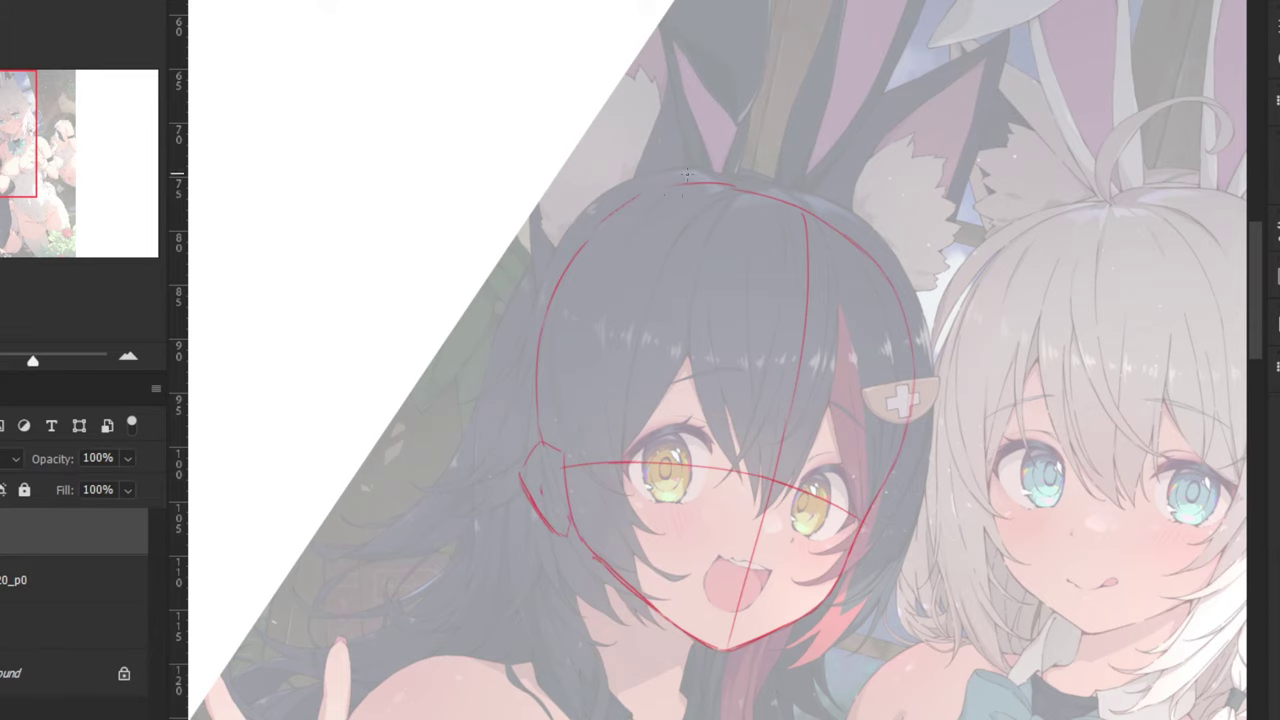
drag(682, 328, 543, 337)
key(ctrl+plus)
key(ctrl+plus)
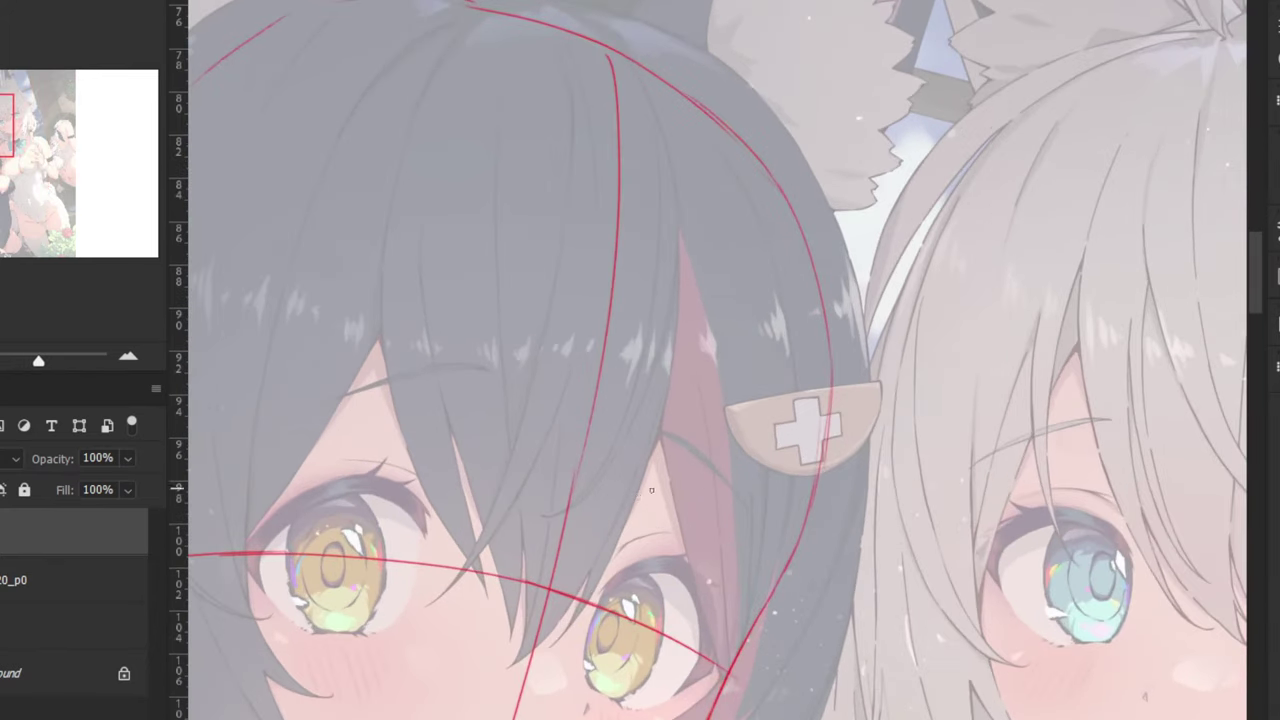
drag(607, 510, 651, 434)
mouse_move(679, 500)
mouse_down()
mouse_move(643, 527)
mouse_move(675, 494)
mouse_up()
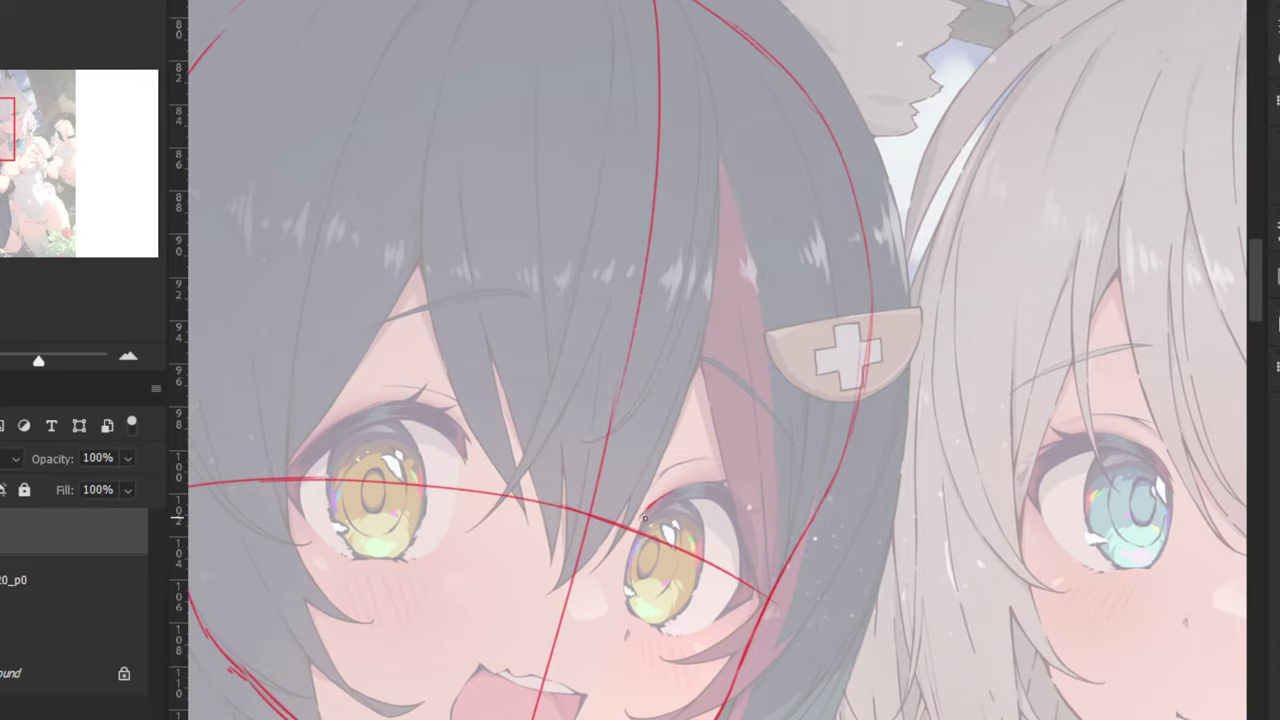
key(ctrl+minus)
key(ctrl+minus)
key(ctrl+plus)
key(ctrl+plus)
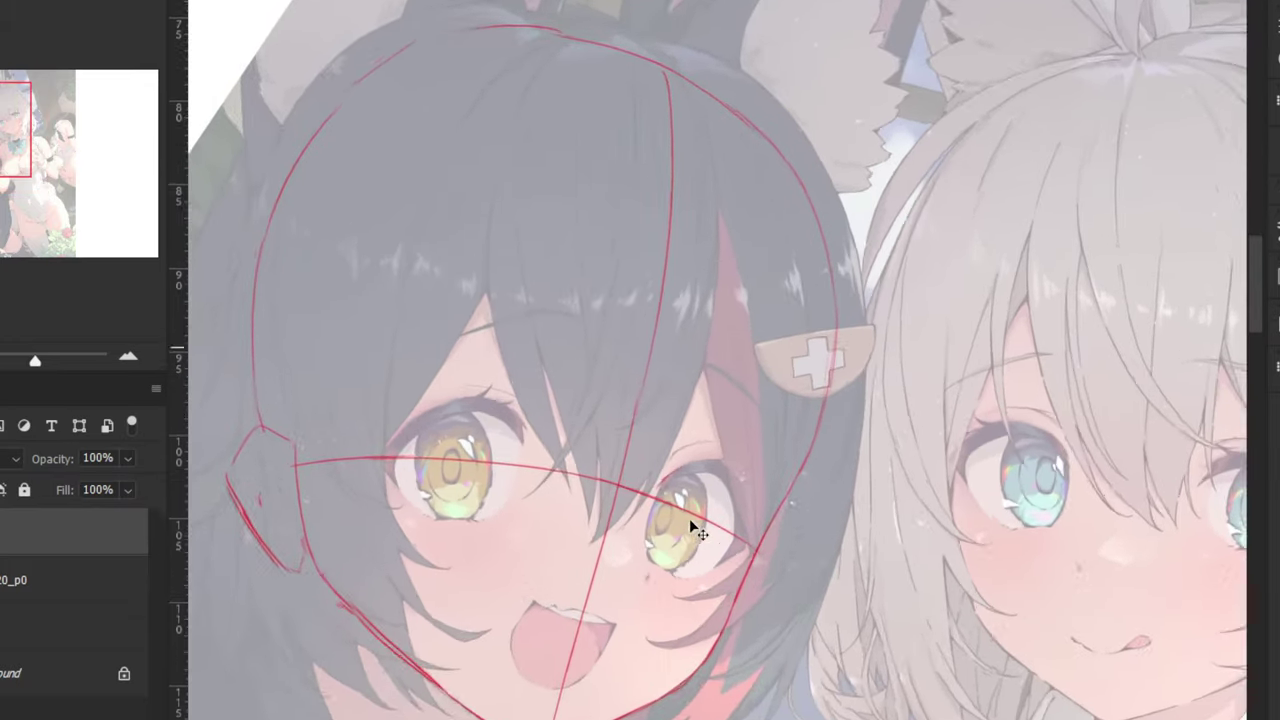
drag(640, 524, 692, 497)
key(ctrl+z)
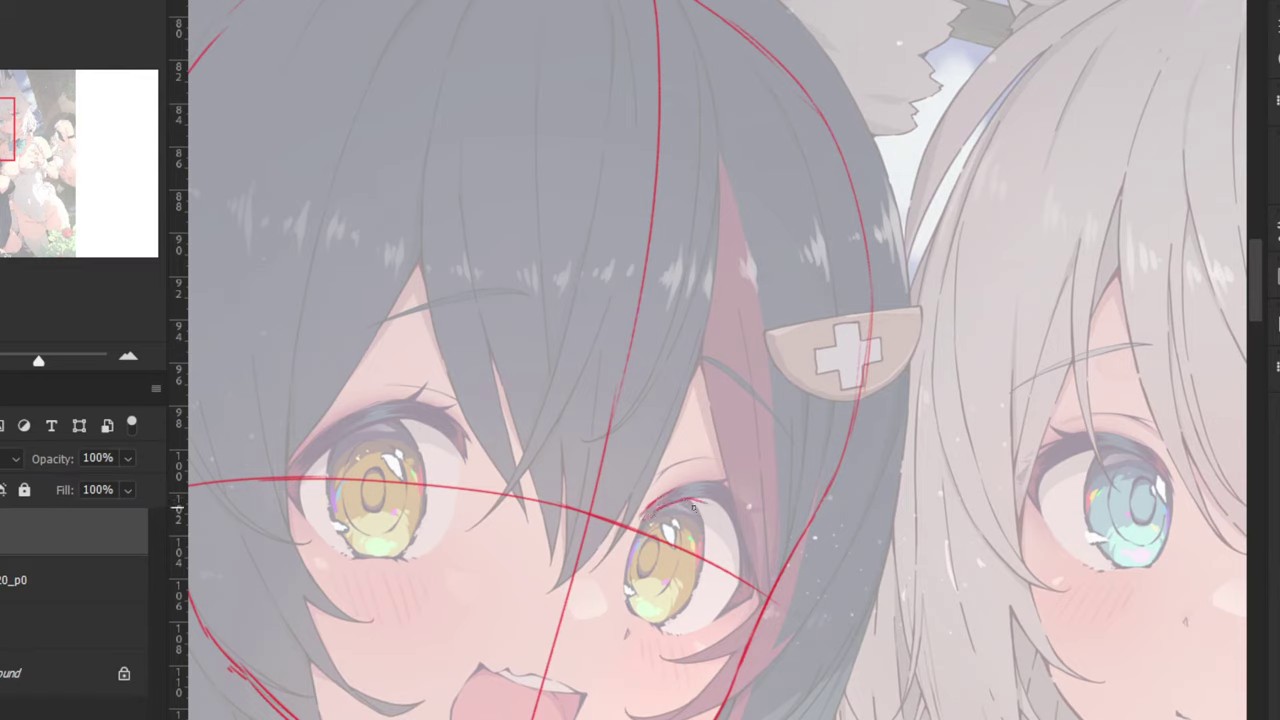
Continue the red eye outline around the outer edge down to the lower corner of the same eye
drag(690, 498, 731, 514)
mouse_move(729, 513)
mouse_down()
mouse_move(741, 569)
mouse_move(718, 612)
mouse_up()
key(ctrl+z)
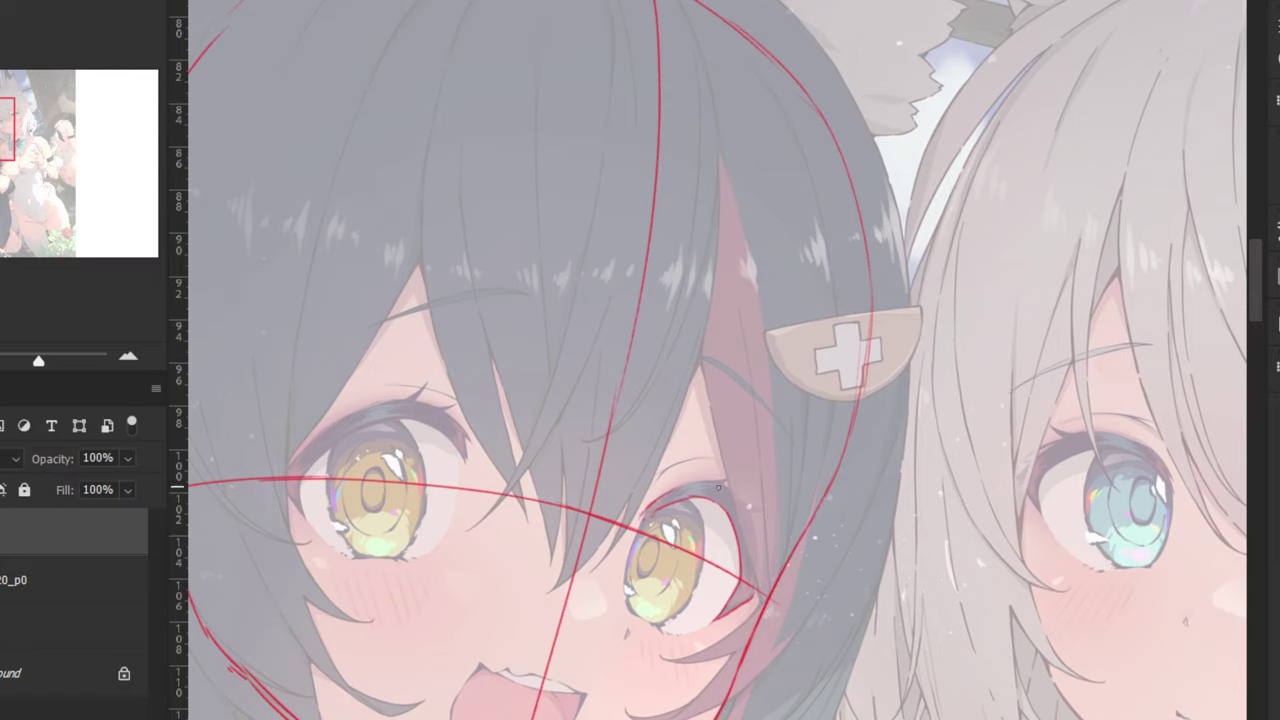
Trace the outer edge of the upper lashes and the iris of the eye nearest the hair clip in red
key(ctrl+z)
drag(674, 493, 710, 482)
mouse_move(682, 486)
mouse_down()
mouse_move(717, 482)
mouse_move(750, 512)
mouse_move(758, 592)
mouse_up()
drag(444, 382, 646, 402)
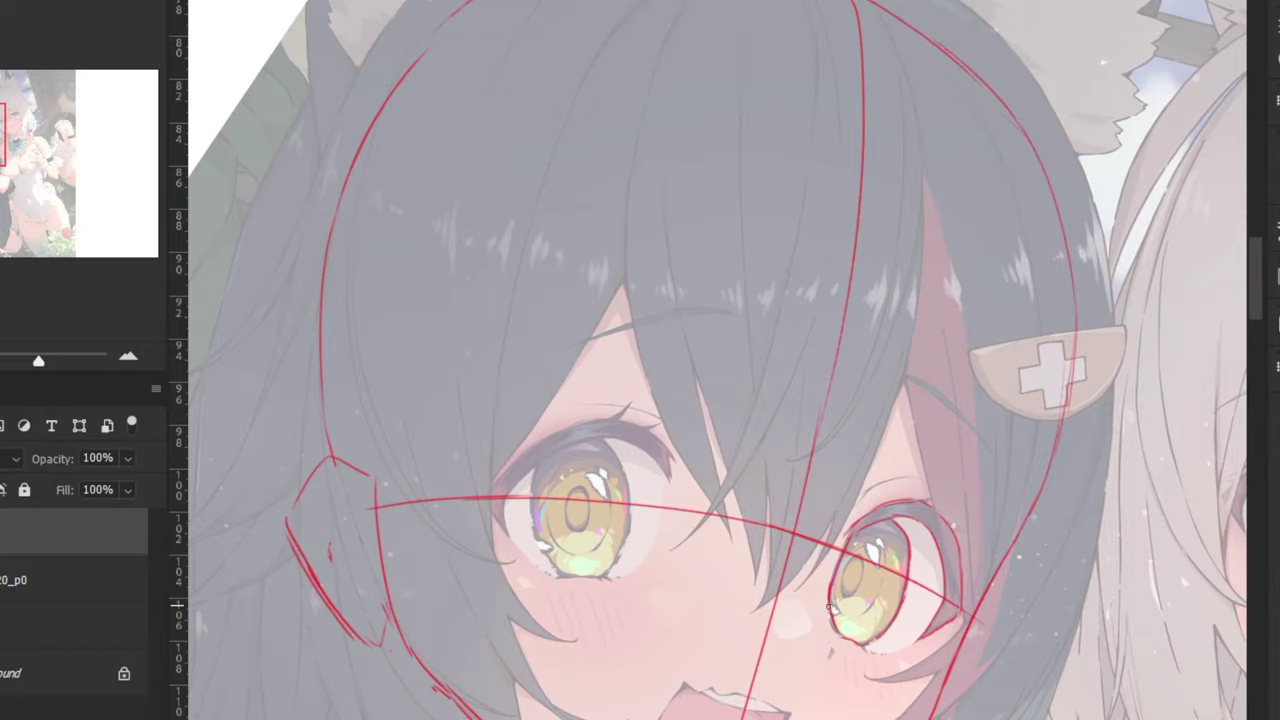
Check the red head and first eye with the reference illustration temporarily hidden
key(ctrl+minus)
key(ctrl+minus)
key(ctrl+minus)
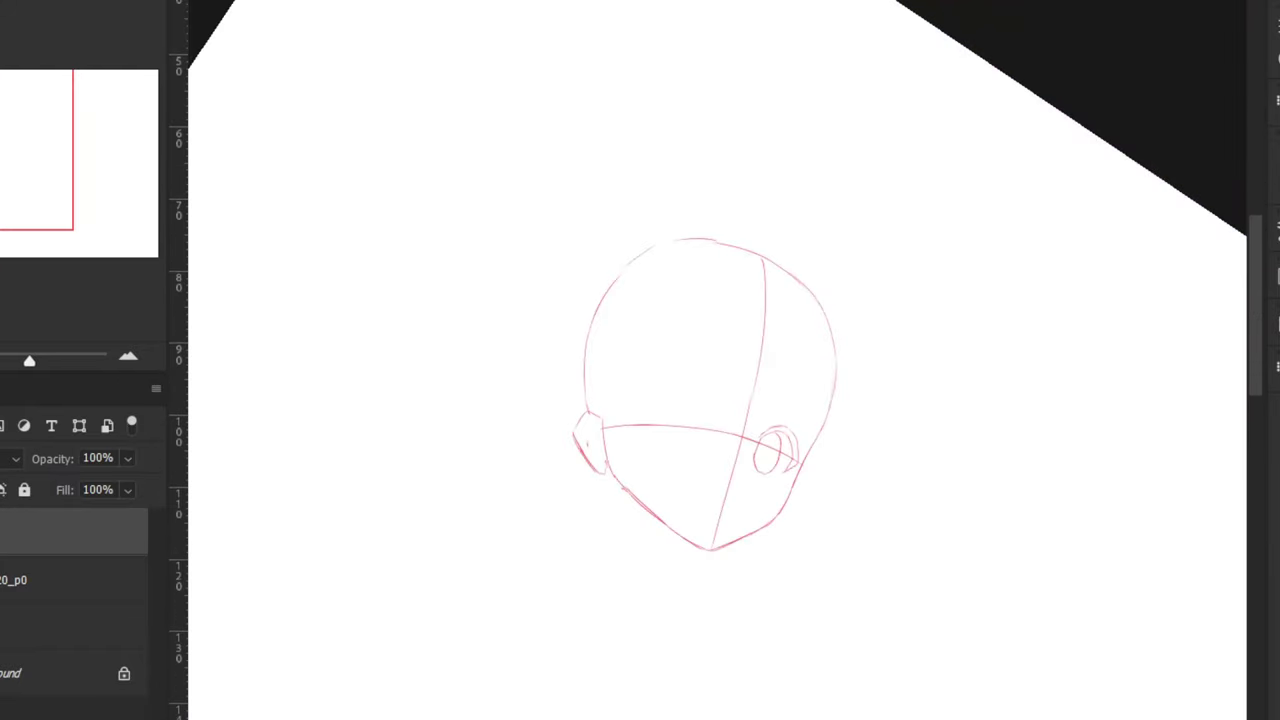
click(0, 580)
key(ctrl+plus)
key(ctrl+plus)
key(ctrl+plus)
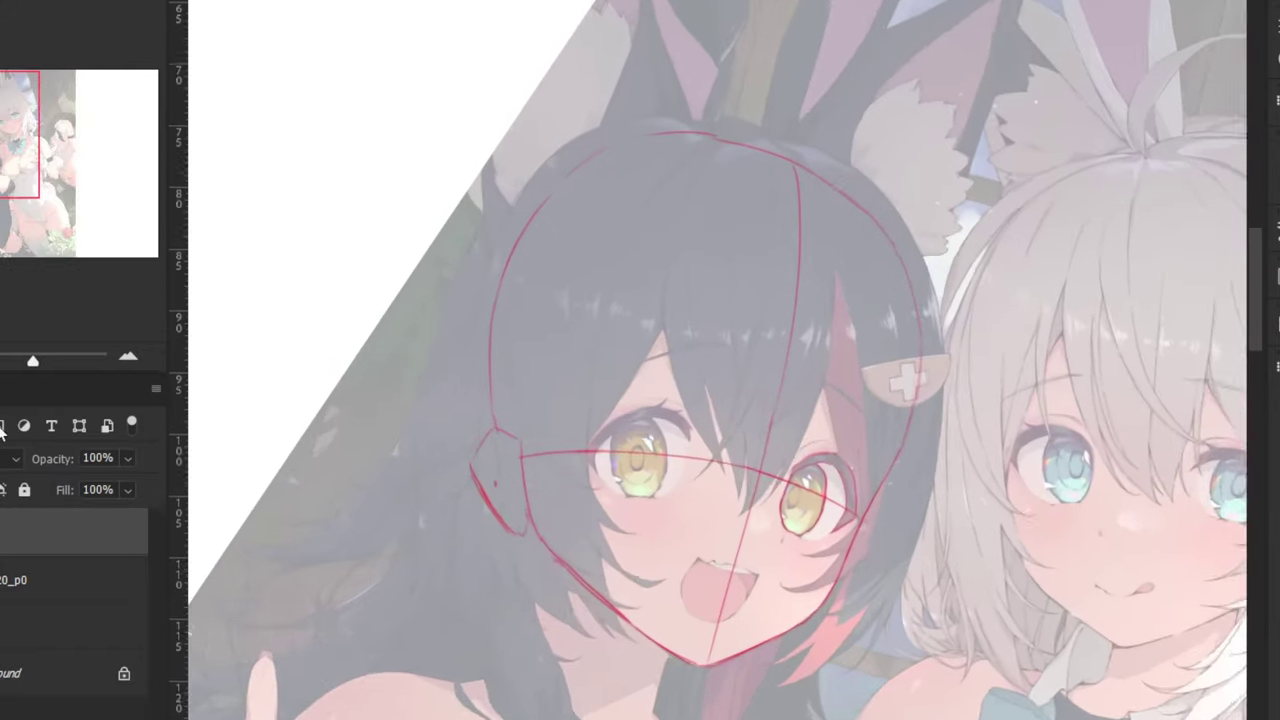
Trace the upper eyelid of the eye nearest the ear in red, including its outer corner
mouse_move(668, 478)
mouse_down()
mouse_move(596, 441)
mouse_move(623, 449)
mouse_move(611, 438)
mouse_move(567, 445)
mouse_move(608, 442)
mouse_move(512, 497)
mouse_up()
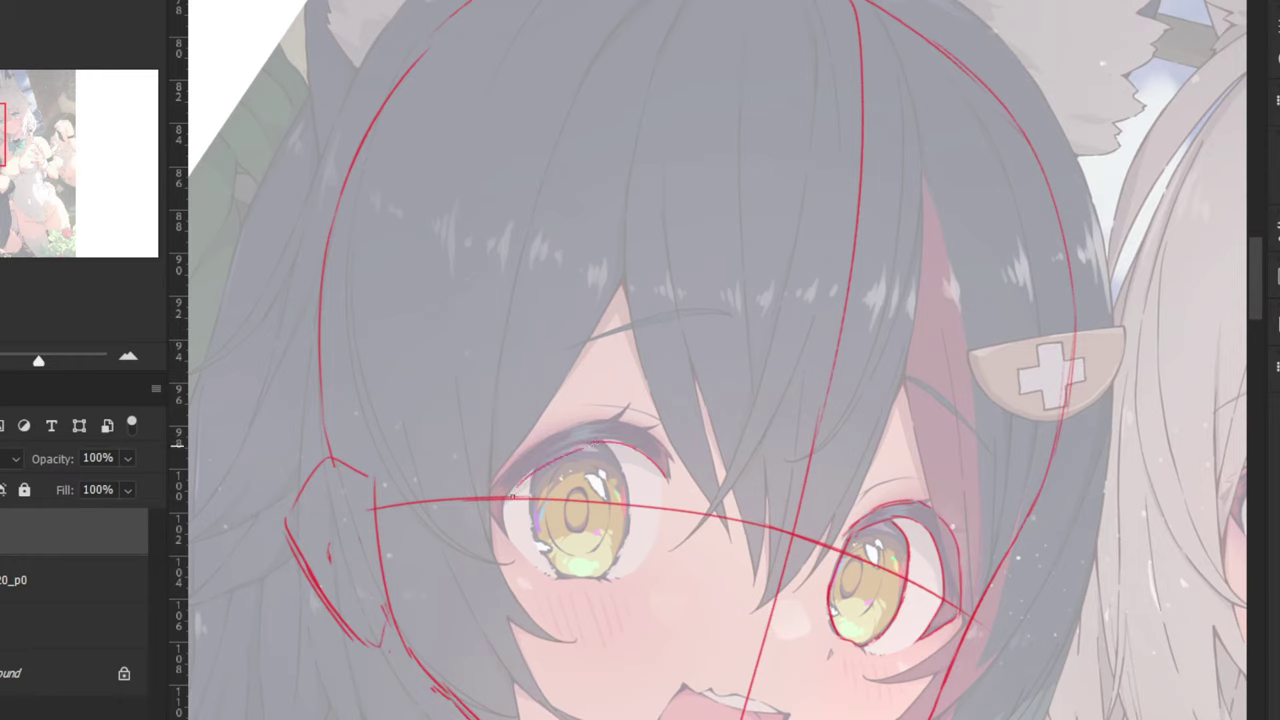
key(ctrl+z)
drag(590, 443, 510, 493)
drag(488, 505, 504, 531)
drag(506, 469, 550, 437)
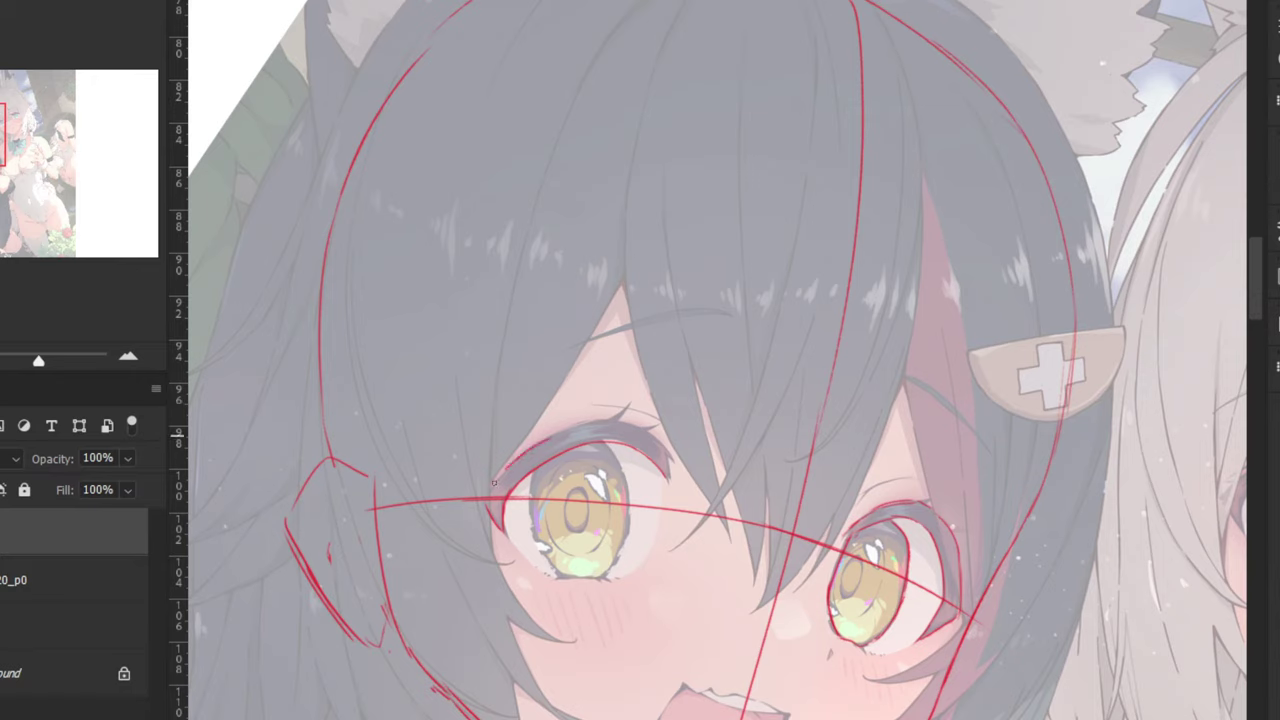
Outline the upper edge of the same eye's lashes from the outer corner over to the inner corner
mouse_move(491, 491)
mouse_down()
mouse_move(517, 461)
mouse_move(486, 498)
mouse_move(500, 480)
mouse_up()
mouse_move(585, 423)
mouse_down()
mouse_move(538, 445)
mouse_move(622, 418)
mouse_up()
key(ctrl+z)
key(ctrl+z)
drag(640, 431, 670, 460)
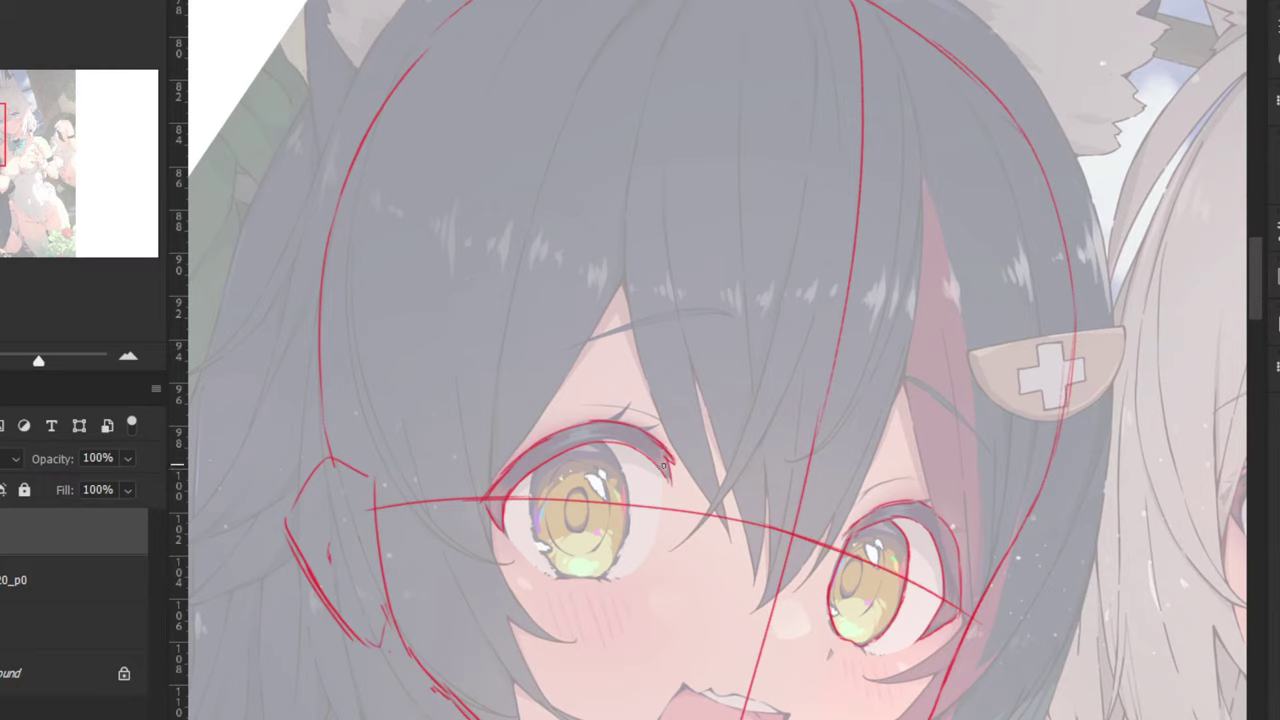
Compare the lash lines of both eyes on the red head without the reference illustration showing
key(ctrl+minus)
key(ctrl+minus)
key(ctrl+minus)
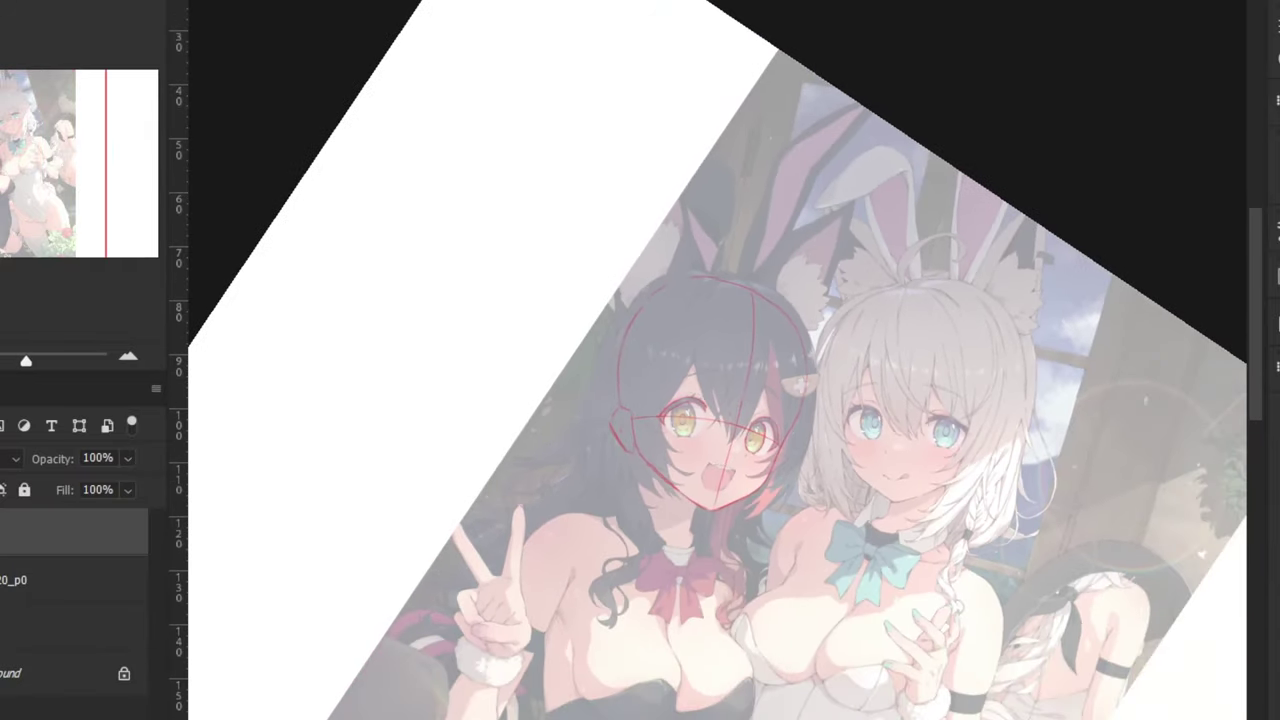
click(0, 580)
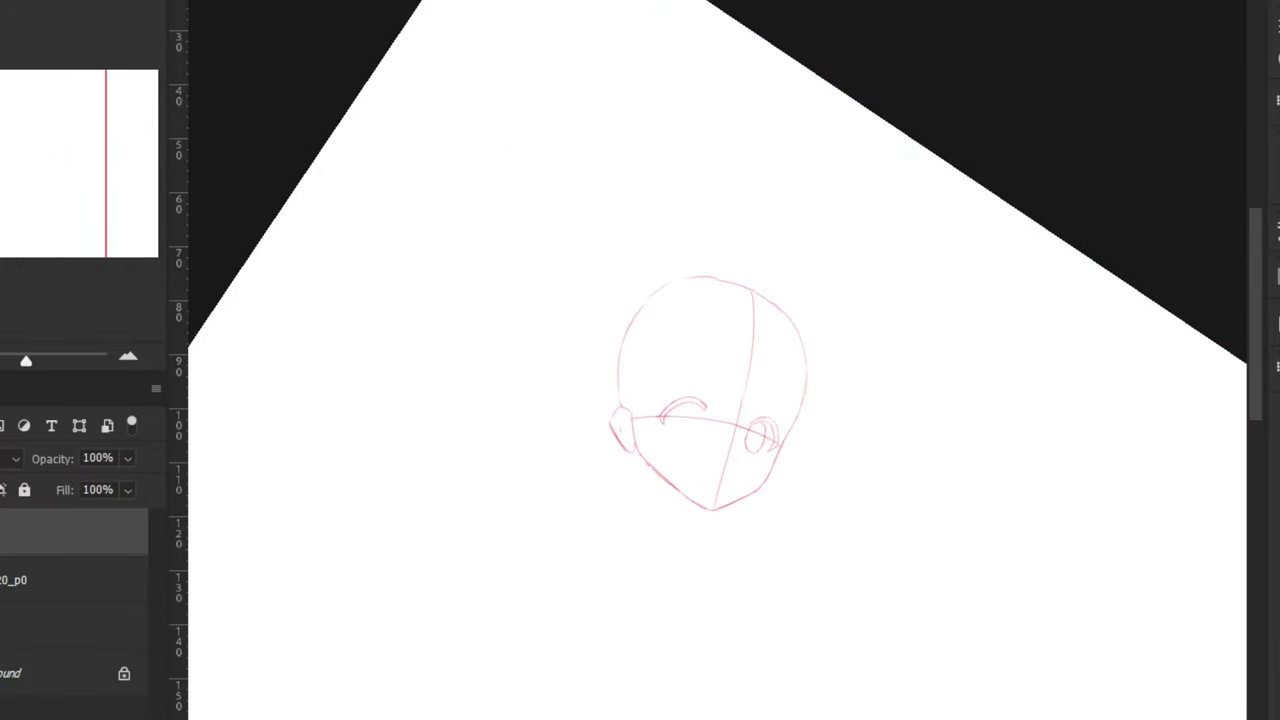
key(ctrl+plus)
click(0, 580)
key(ctrl+plus)
key(ctrl+plus)
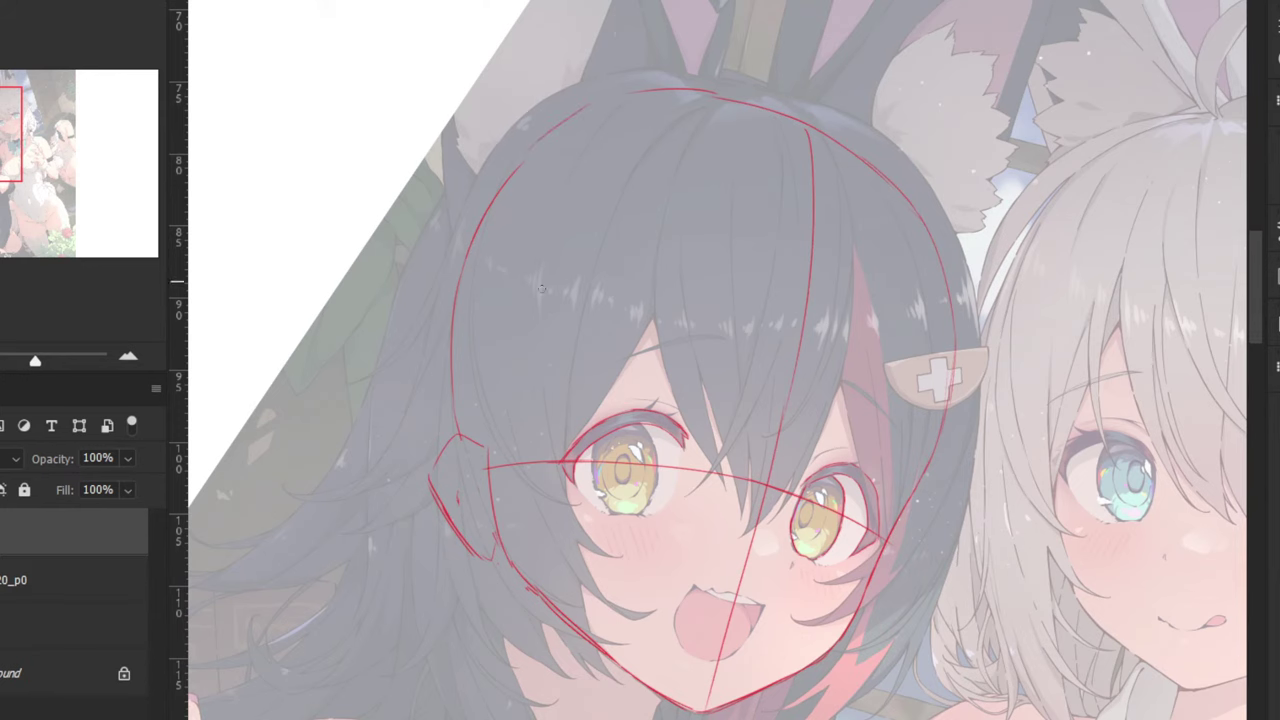
key(ctrl+plus)
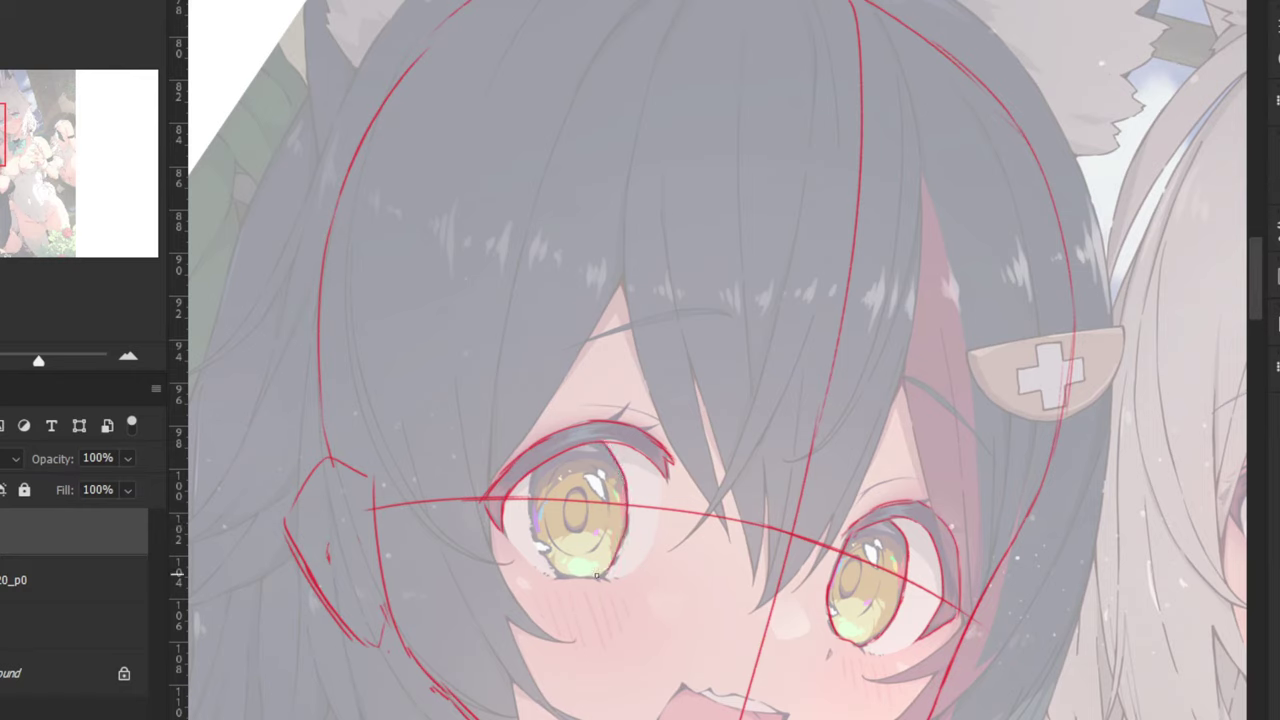
Outline the iris of the eye nearest the ear in red
mouse_move(531, 475)
mouse_down()
mouse_move(531, 538)
mouse_move(558, 576)
mouse_move(604, 579)
mouse_up()
key(ctrl+z)
key(ctrl+z)
key(ctrl+z)
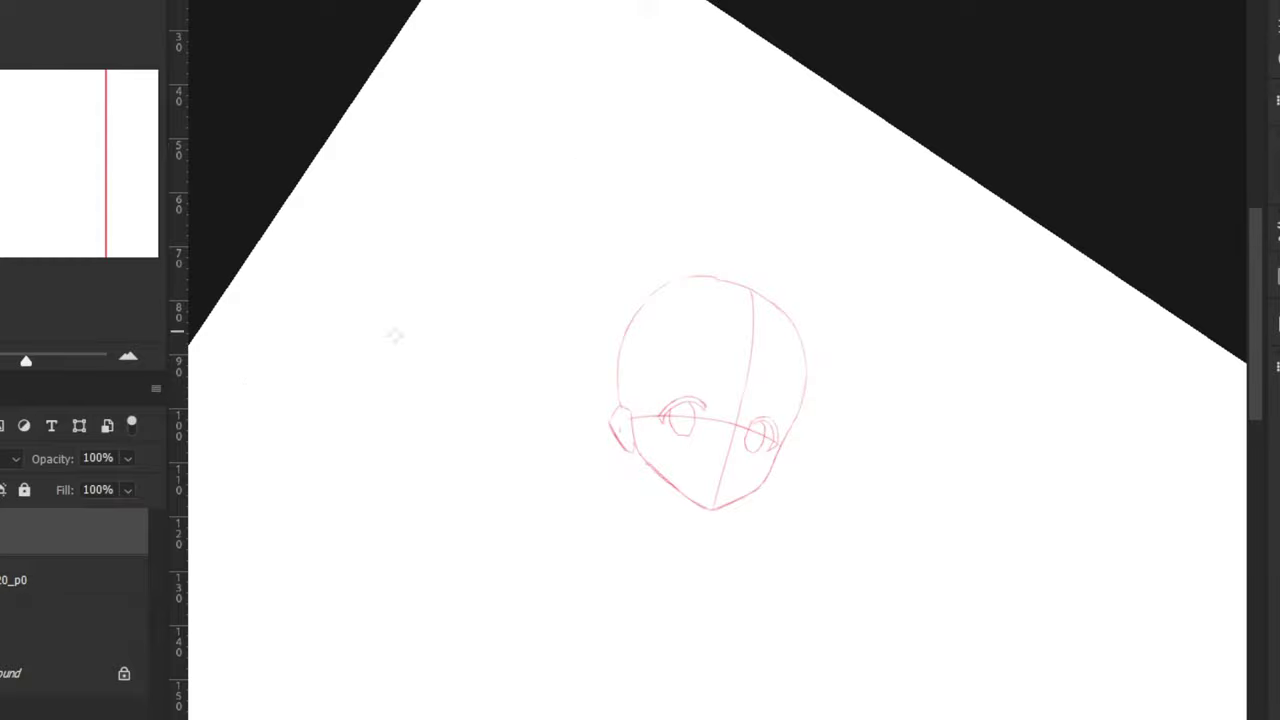
Rotate the canvas view back upright and show the reference illustration and the grey head sketch again
key(r)
drag(394, 280, 374, 400)
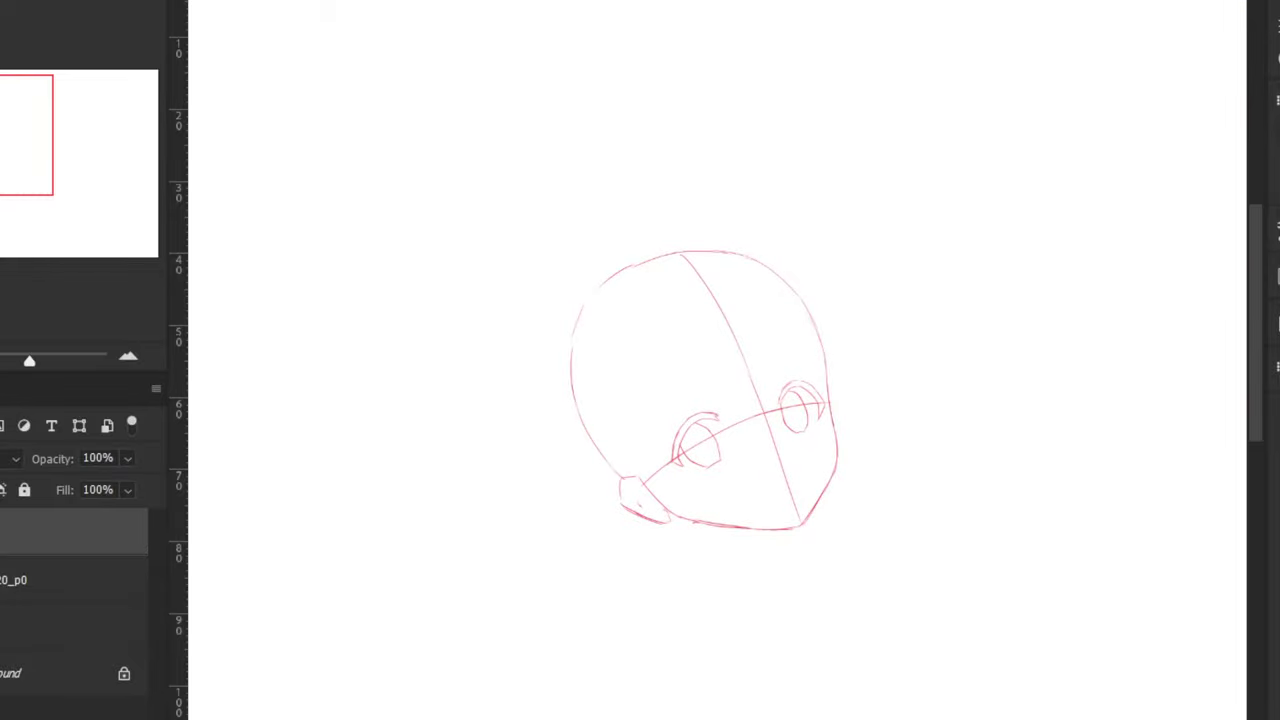
key(ctrl+minus)
key(ctrl+minus)
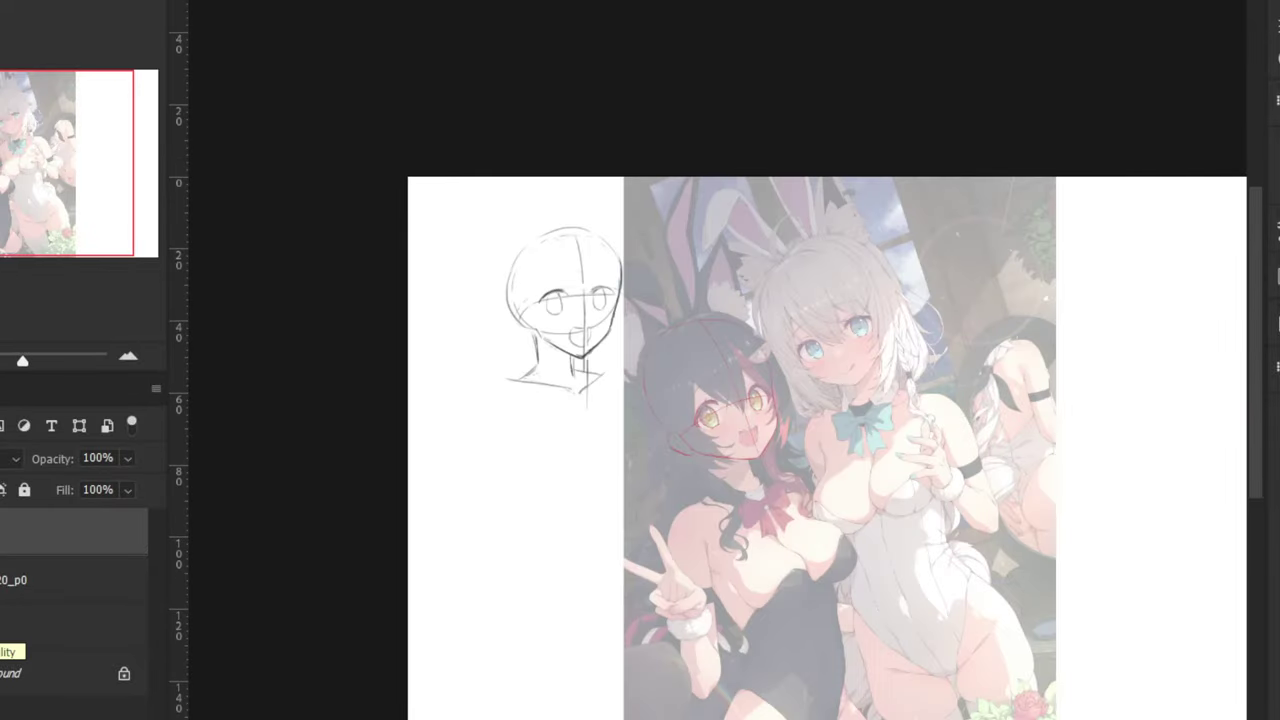
click(0, 627)
click(0, 627)
key(ctrl+t)
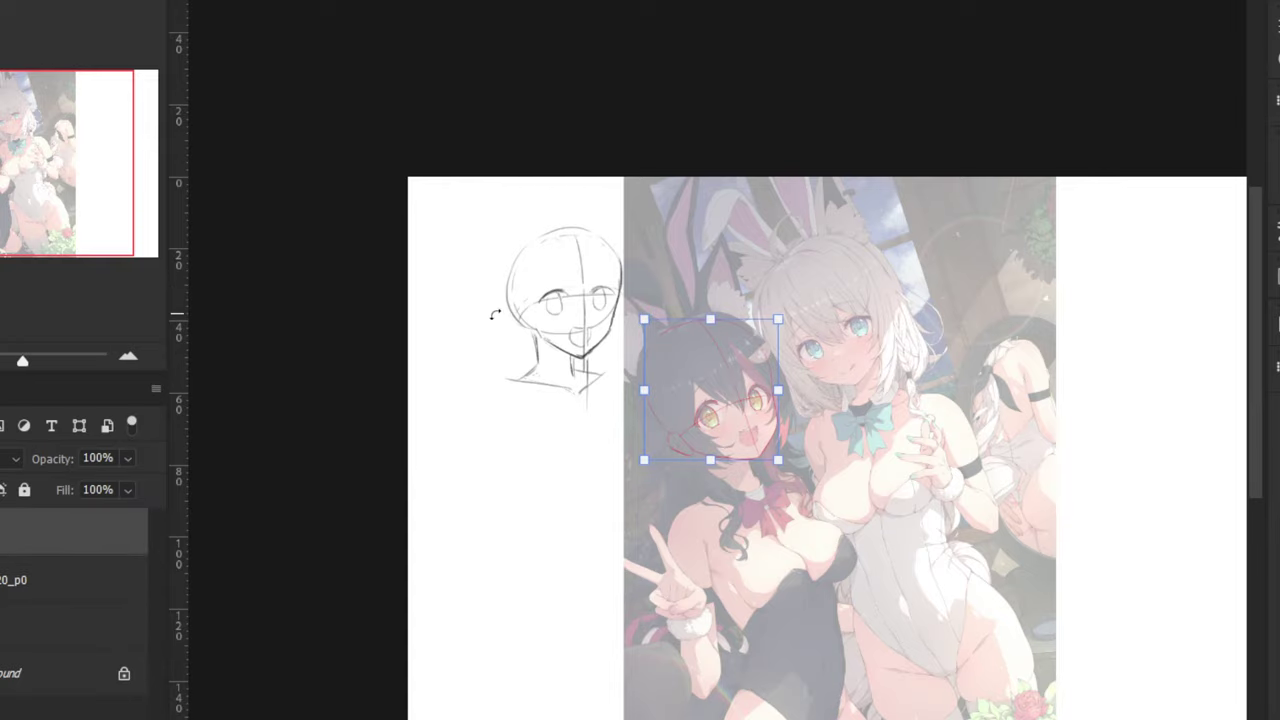
drag(494, 311, 580, 242)
drag(722, 363, 689, 276)
key(ctrl+plus)
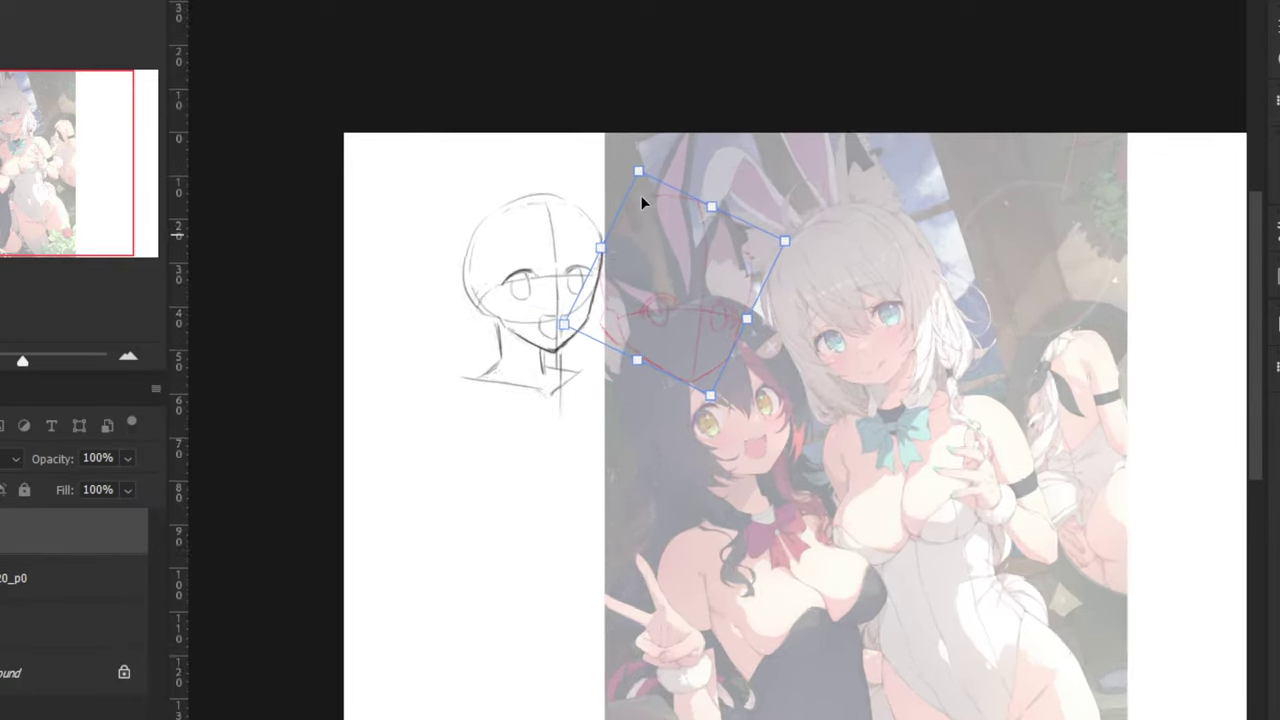
drag(629, 192, 616, 309)
key(Return)
Trace the jagged upper edge and the far side of the open mouth in red
drag(768, 374, 645, 312)
key(ctrl+plus)
key(ctrl+plus)
drag(580, 368, 651, 377)
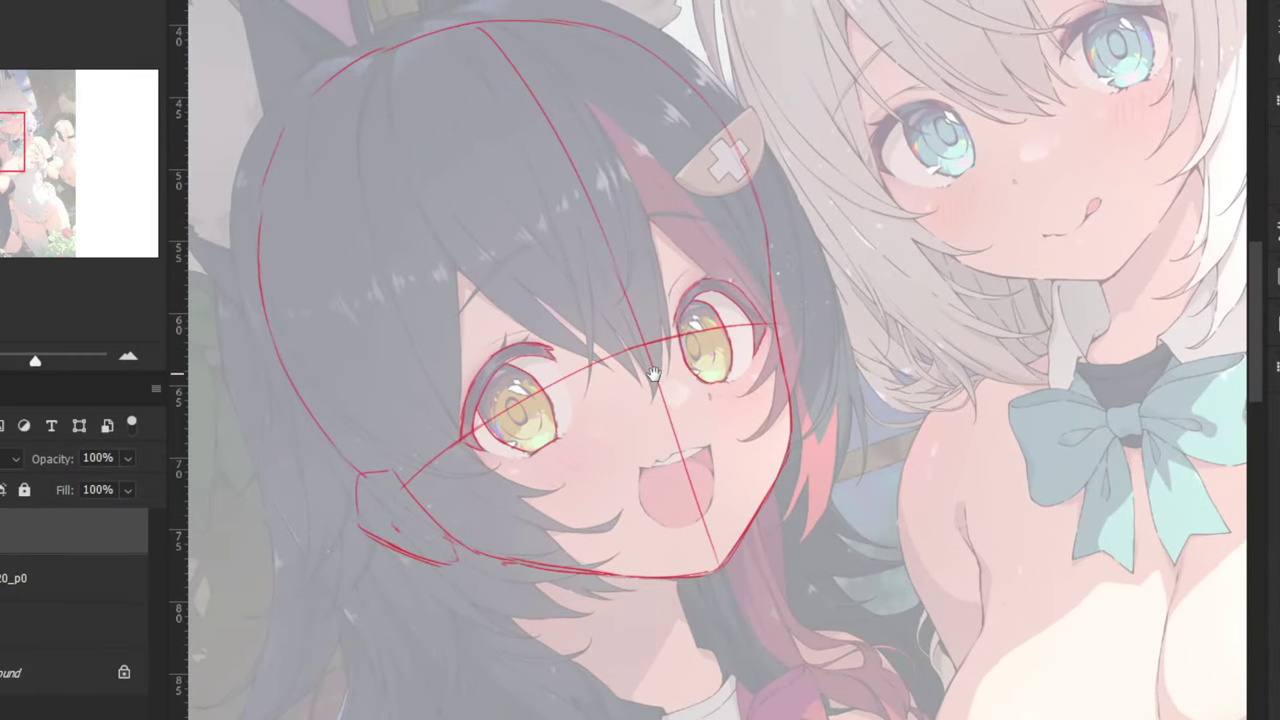
key(ctrl+plus)
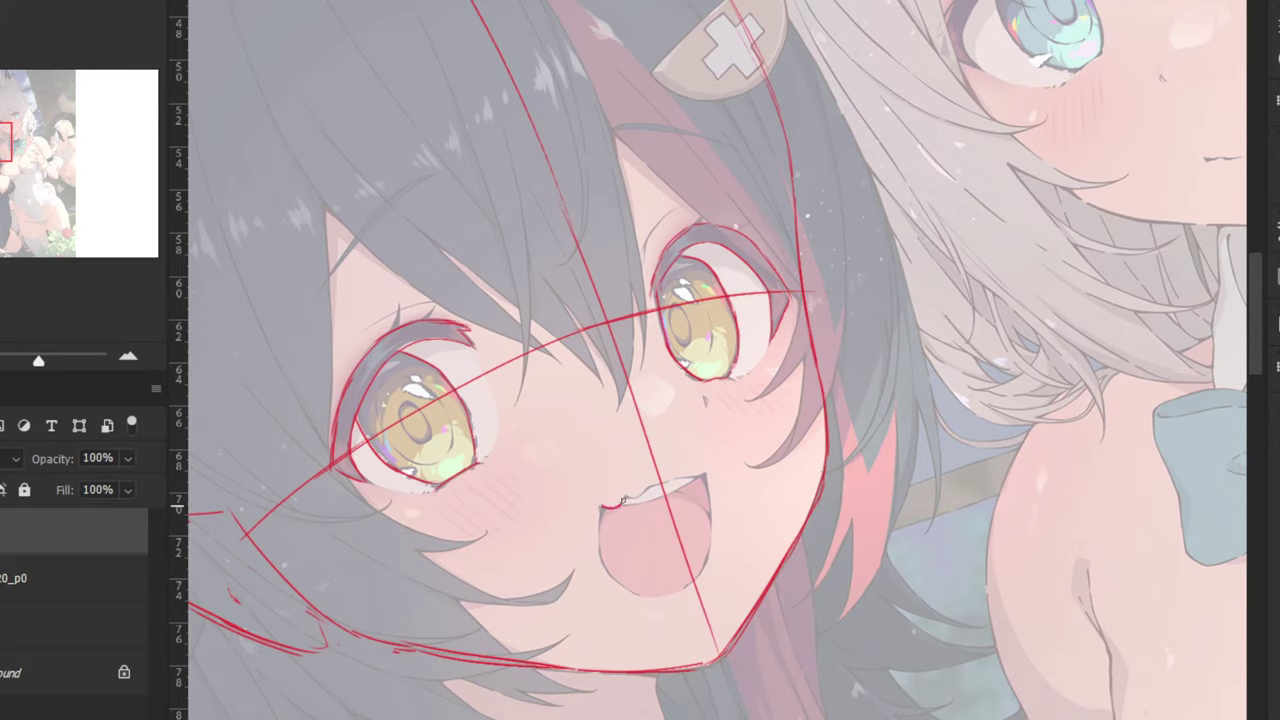
mouse_move(637, 496)
mouse_down()
mouse_move(704, 481)
mouse_move(708, 556)
mouse_move(679, 594)
mouse_up()
Erase and redraw the far side of the mouth, and trace its near side down towards the lower lip
key(e)
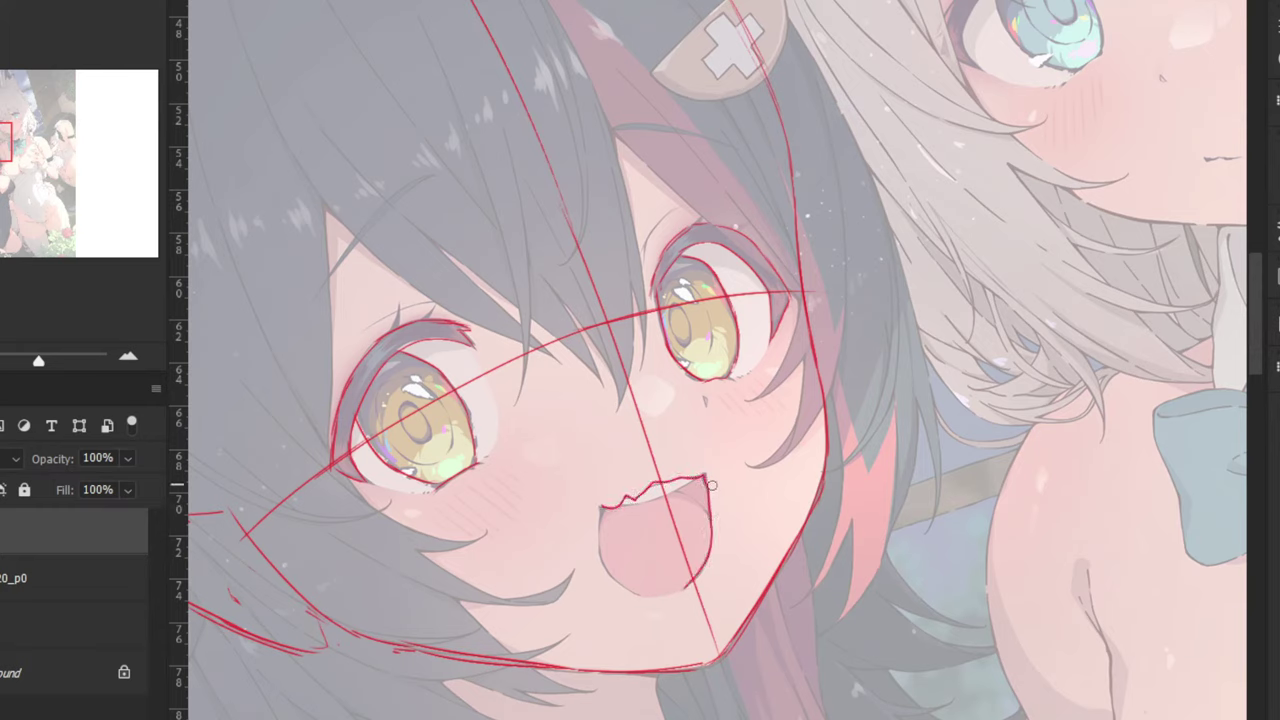
drag(712, 486, 681, 601)
key(b)
mouse_move(706, 475)
mouse_down()
mouse_move(705, 560)
mouse_move(713, 543)
mouse_move(684, 596)
mouse_up()
key(ctrl+z)
key(ctrl+z)
drag(610, 506, 604, 570)
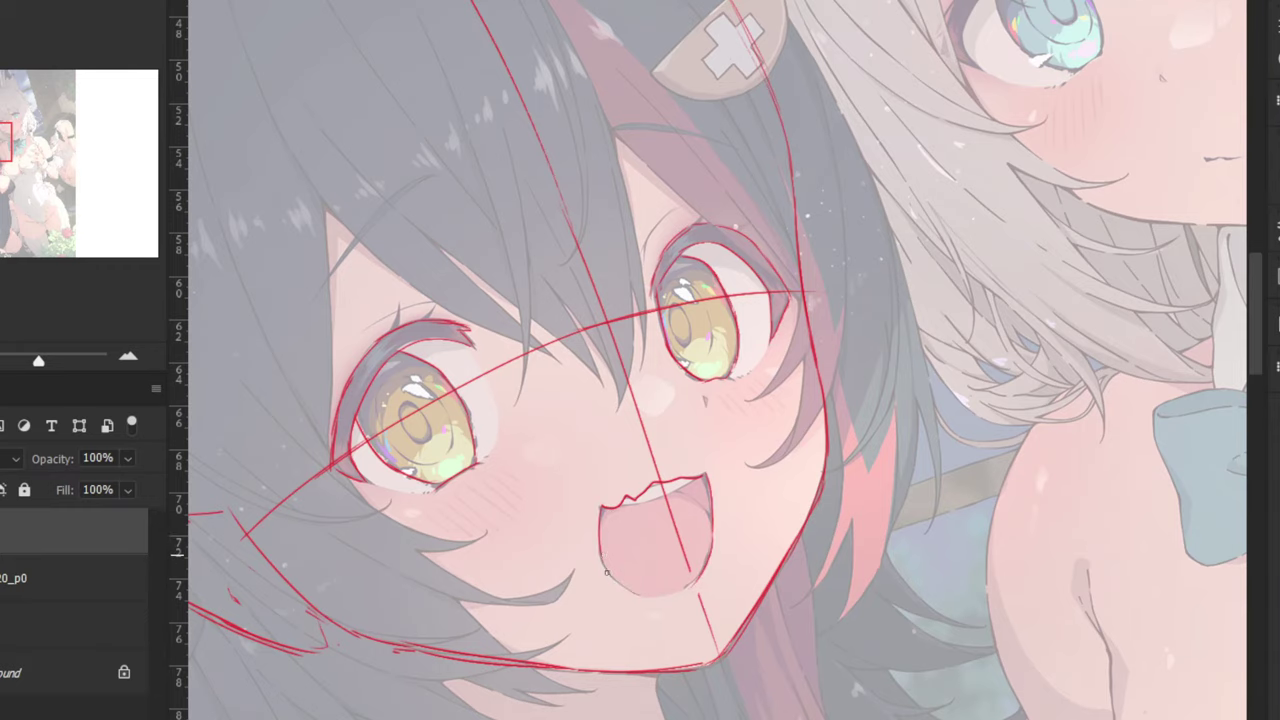
Hide the reference illustration, rotate the red head clockwise to an upright pose and move it beside the grey head sketch
key(ctrl+minus)
key(ctrl+minus)
key(ctrl+minus)
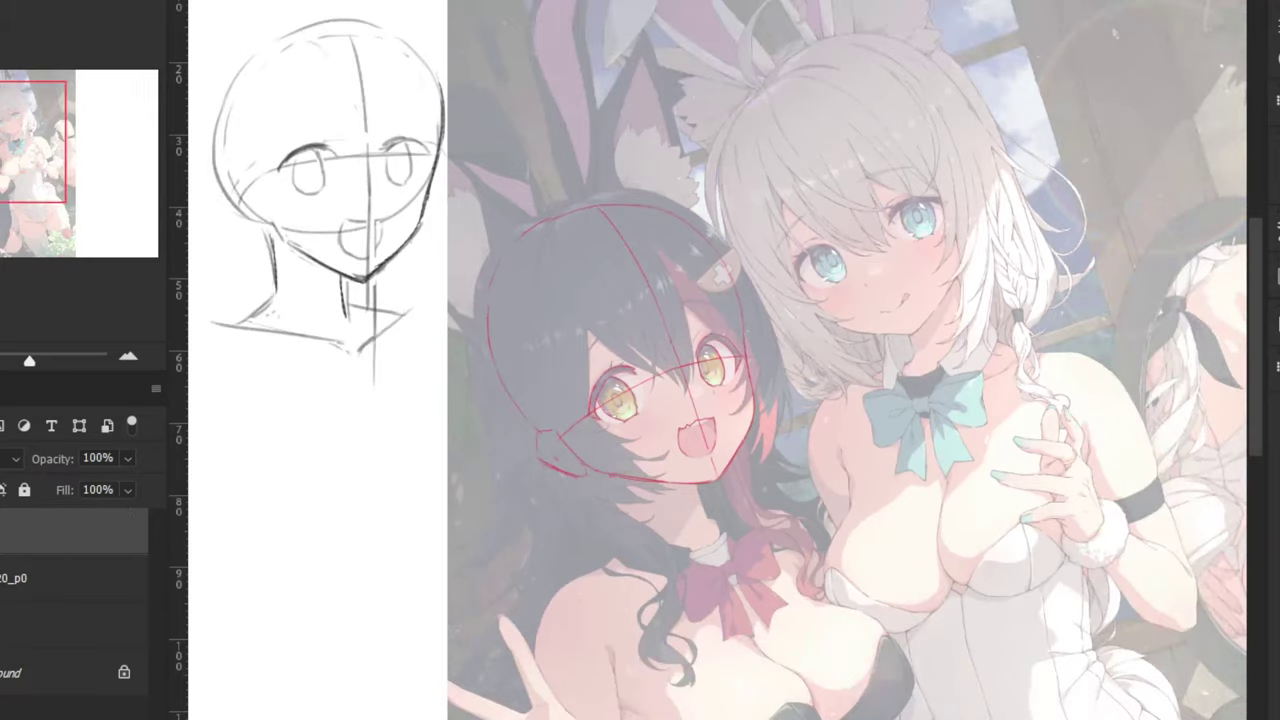
click(1, 578)
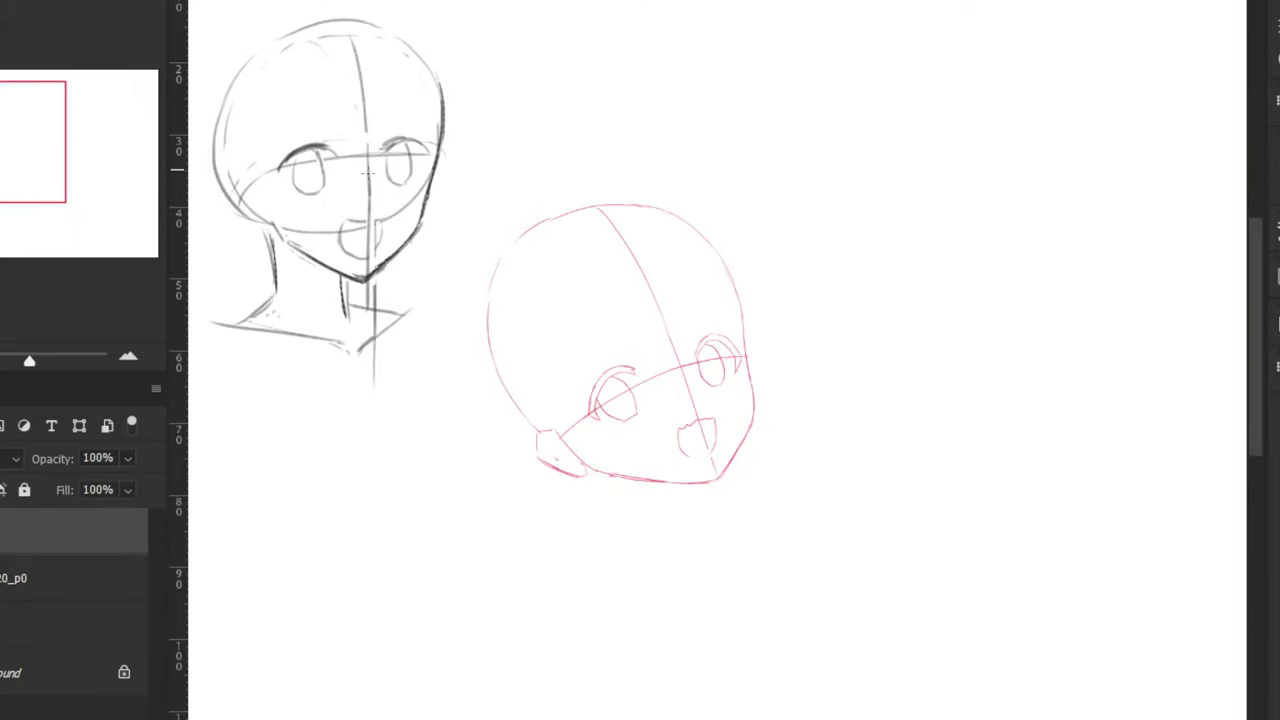
key(ctrl+t)
drag(444, 174, 517, 109)
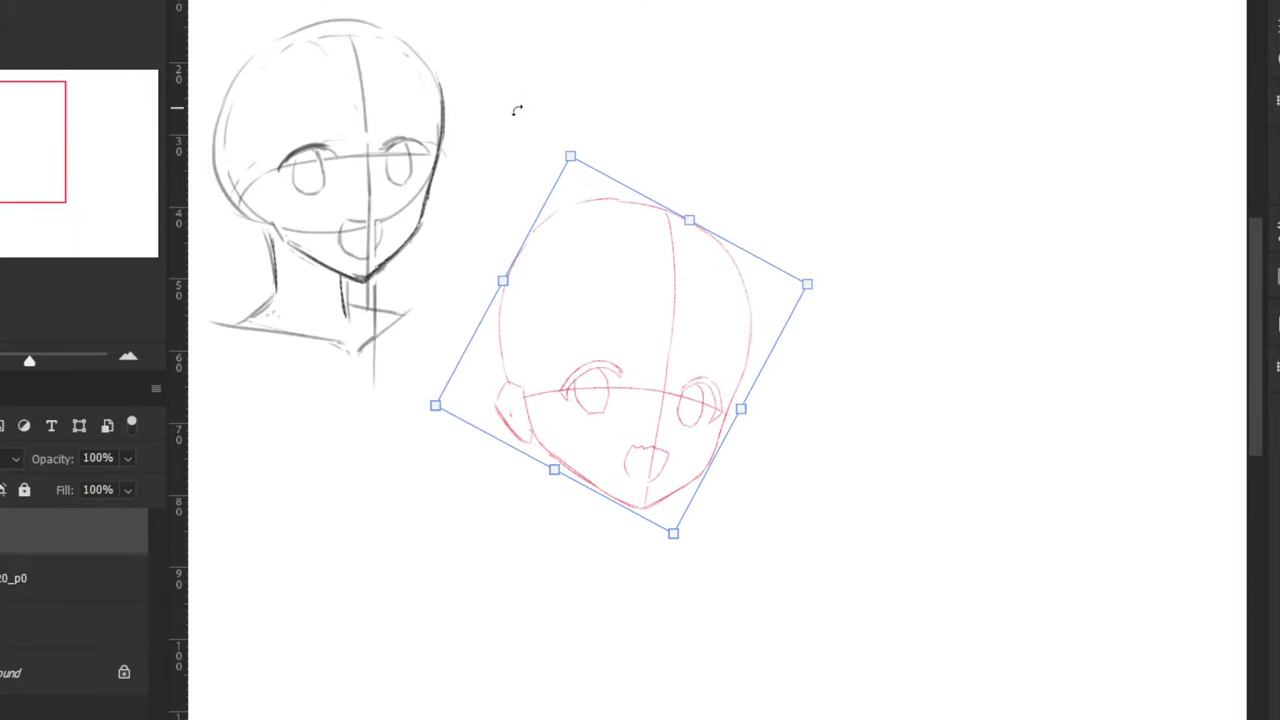
drag(606, 251, 589, 97)
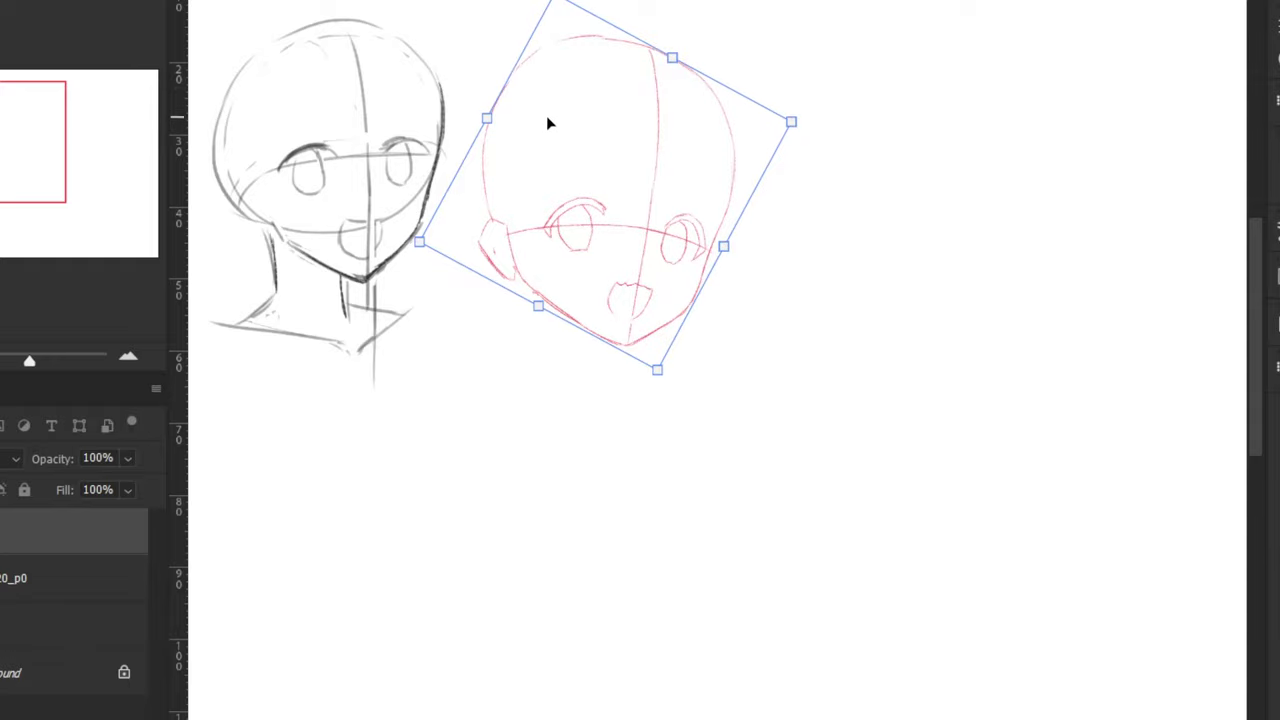
key(Escape)
Sketch a long oval above the red head's ear and a side curve from the crown down to it
mouse_move(455, 96)
mouse_down()
mouse_move(563, 196)
mouse_move(537, 177)
mouse_move(492, 217)
mouse_up()
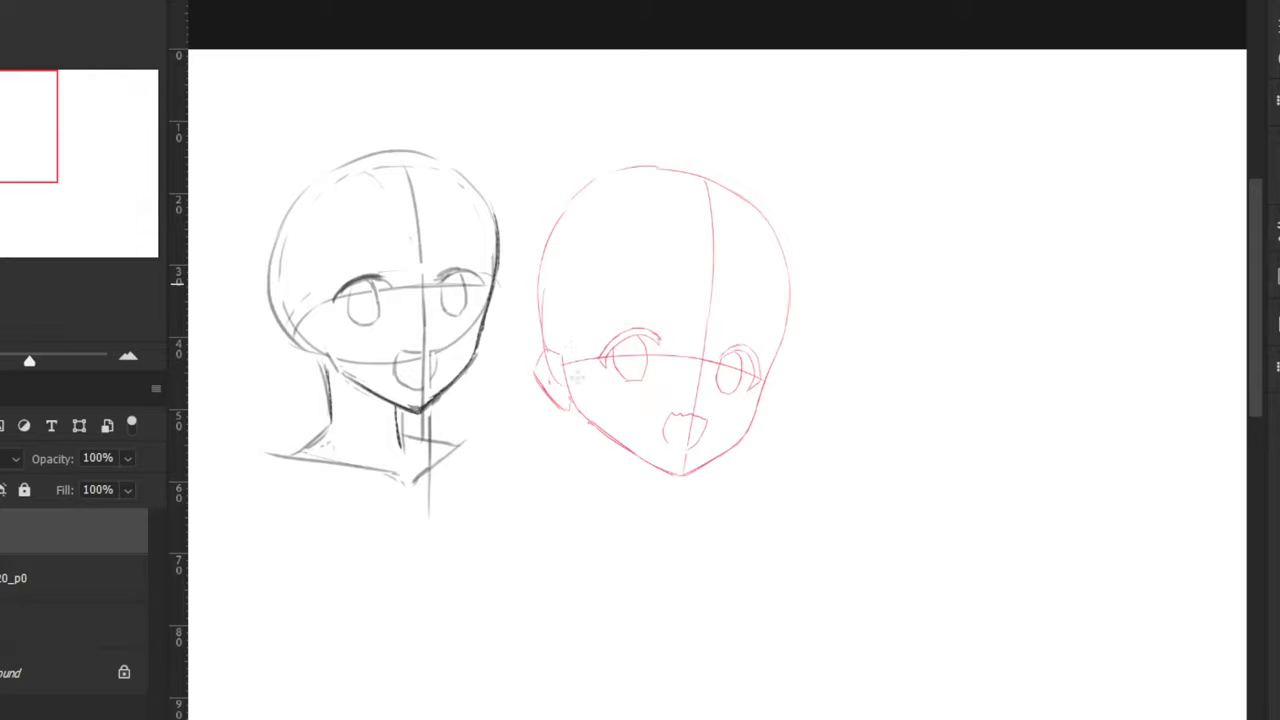
drag(544, 297, 570, 355)
drag(608, 178, 560, 356)
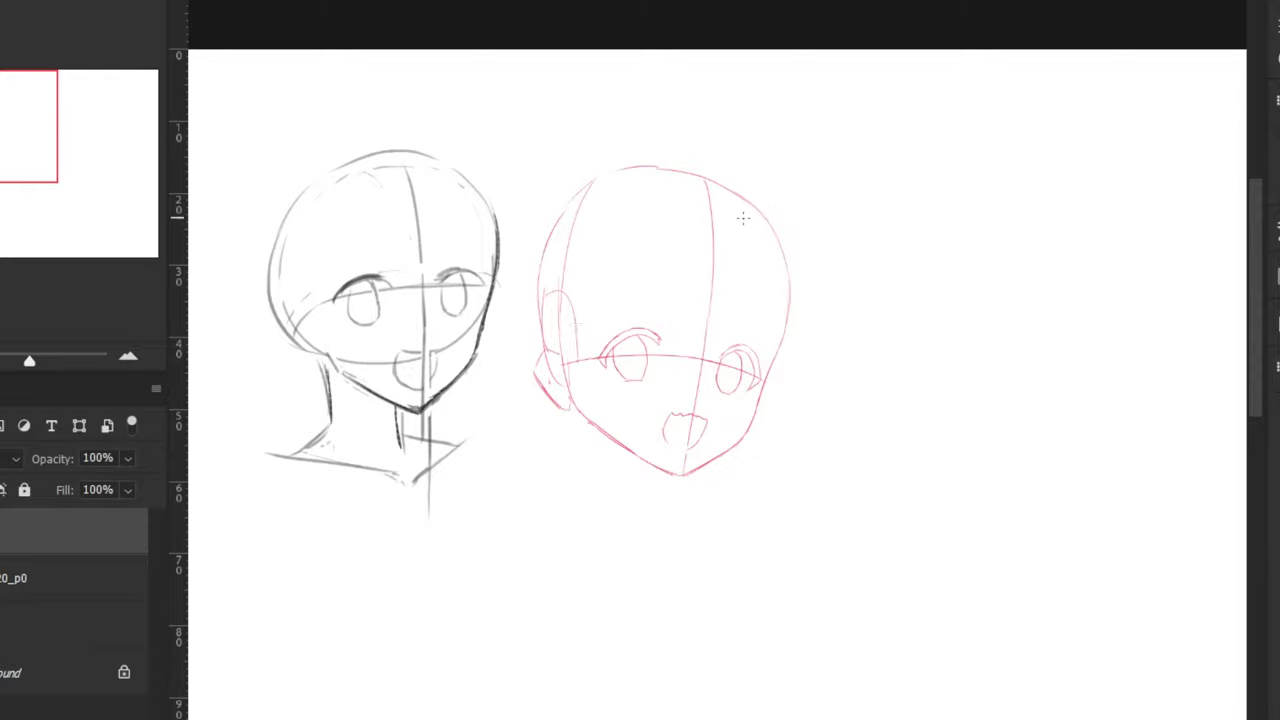
Draw a hairline arc across the forehead from the ear side to the far side, and erase the centre line above it
drag(682, 190, 772, 234)
key(ctrl+z)
drag(644, 196, 781, 247)
key(ctrl+z)
mouse_move(676, 251)
mouse_down()
mouse_move(765, 263)
mouse_move(783, 305)
mouse_up()
key(ctrl+z)
drag(676, 230, 573, 319)
drag(708, 216, 705, 190)
Curve the centre line from the hairline back to the crown and join the crown to the side curve with an arc
scroll(625, 135, up, 2)
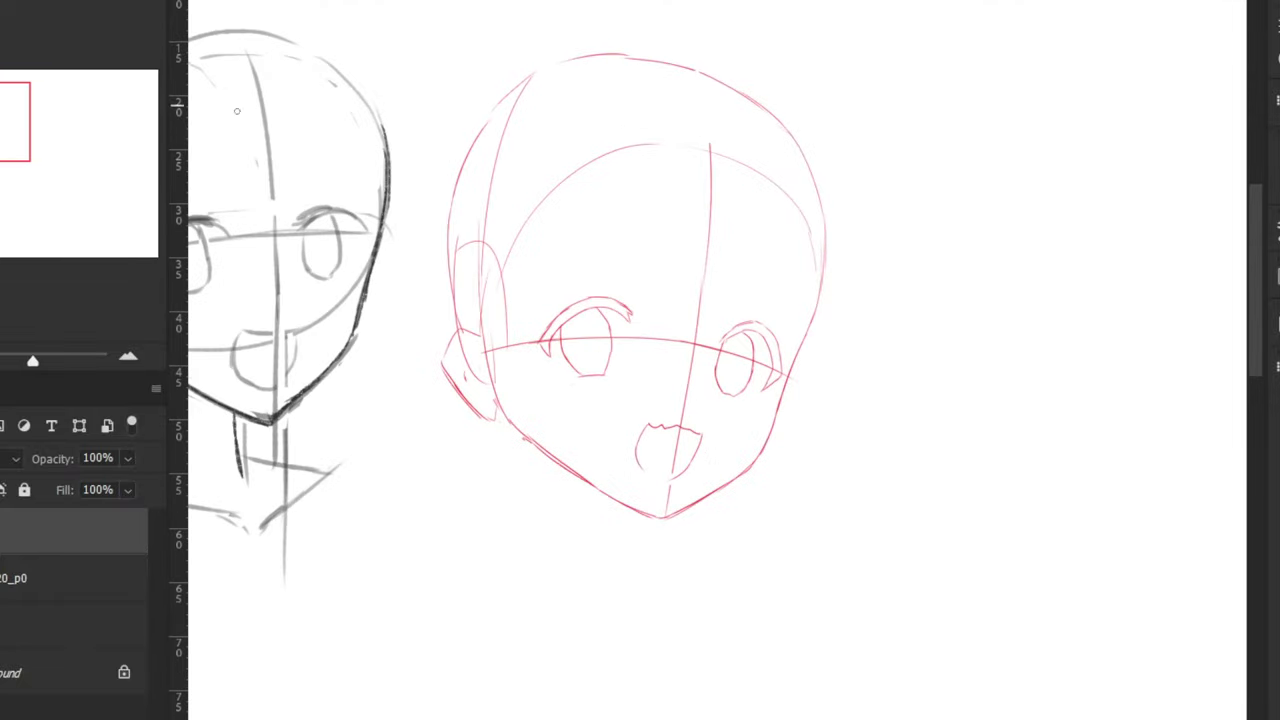
key(ctrl+z)
drag(638, 68, 710, 142)
drag(532, 76, 497, 157)
mouse_move(638, 66)
mouse_down()
mouse_move(500, 156)
mouse_move(545, 95)
mouse_move(496, 162)
mouse_up()
drag(735, 87, 638, 66)
key(ctrl+z)
key(ctrl+minus)
key(ctrl+minus)
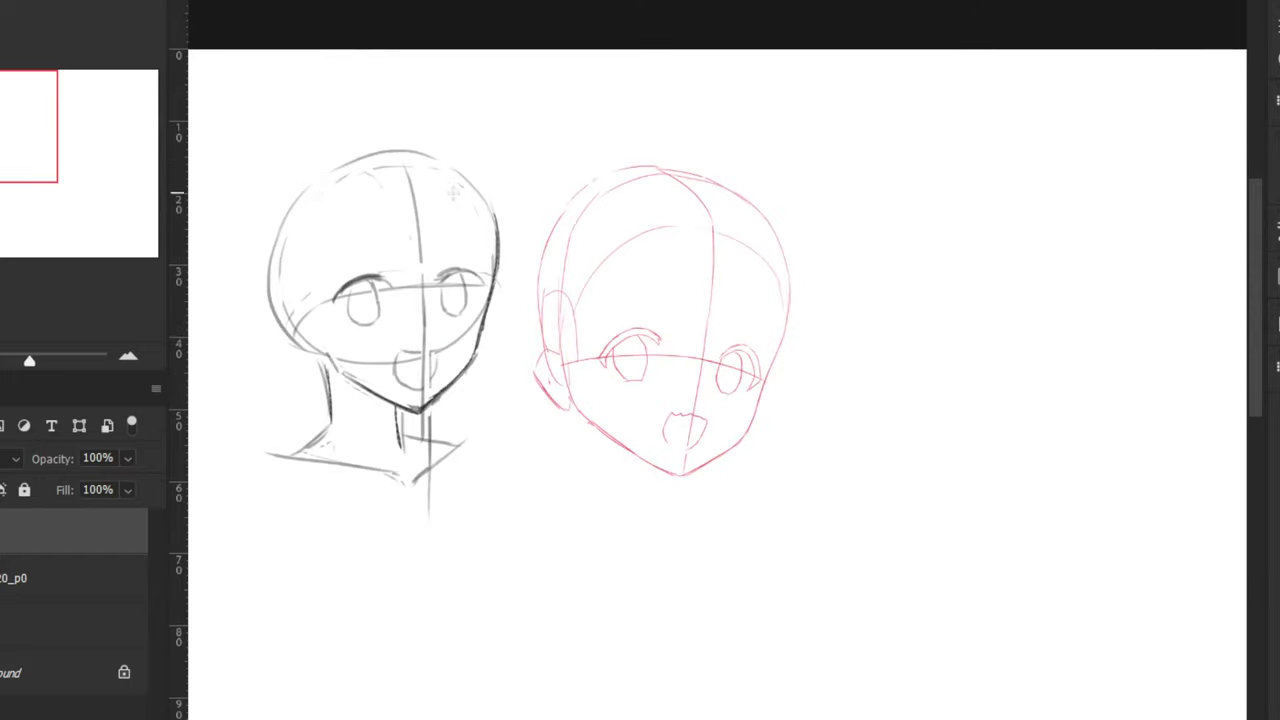
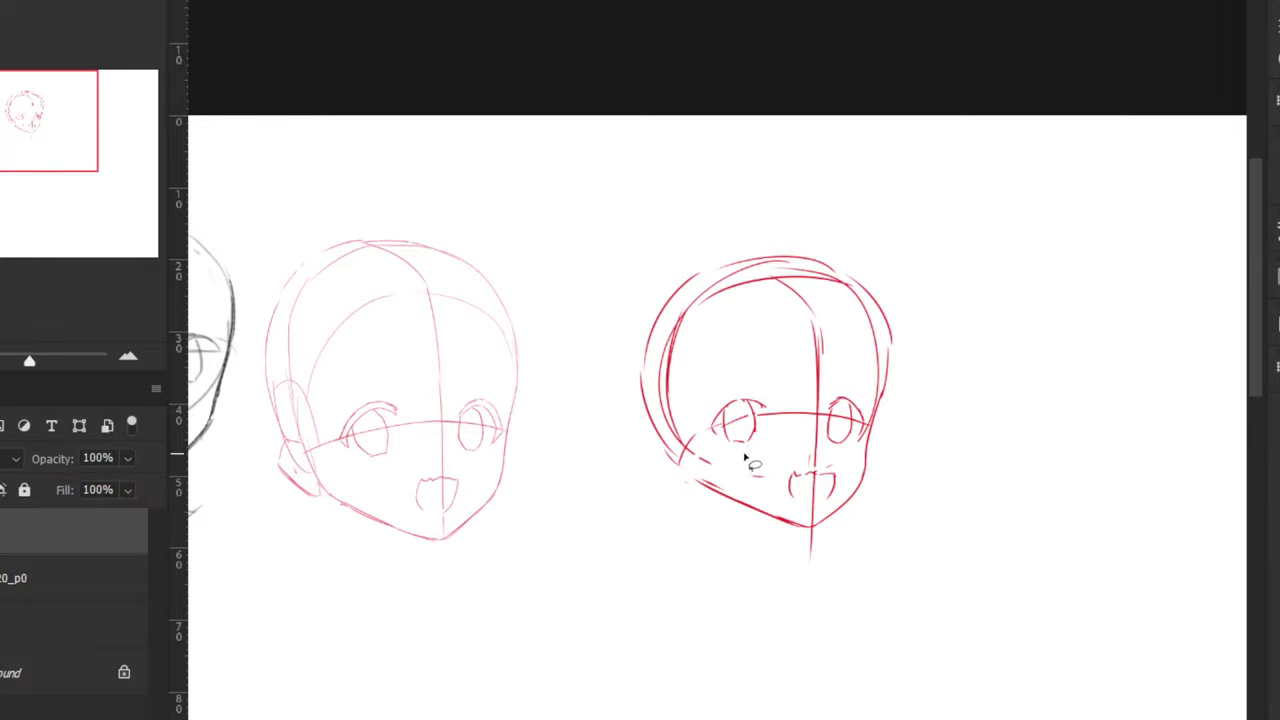
Select the near eye of the new red head and move it slightly towards the face's centre line
mouse_move(756, 463)
mouse_down()
mouse_move(760, 425)
mouse_move(746, 365)
mouse_move(724, 447)
mouse_up()
key(ctrl+t)
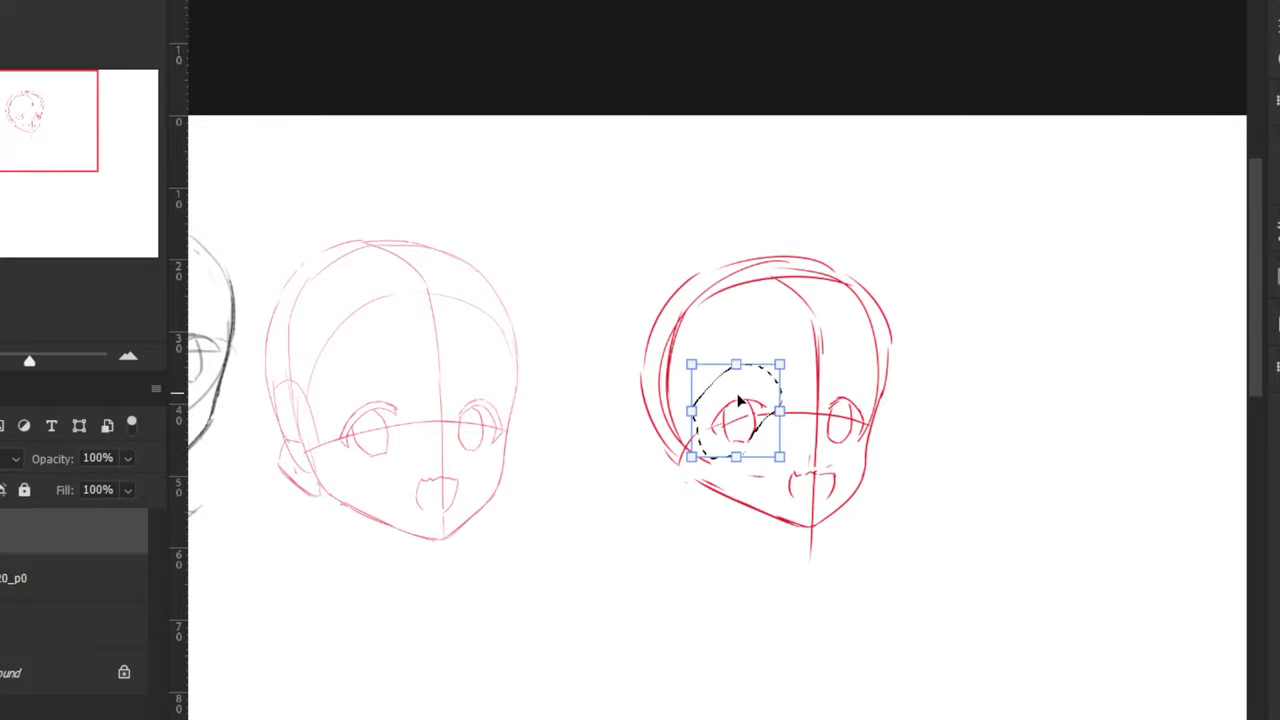
mouse_move(733, 404)
mouse_down()
mouse_move(762, 407)
mouse_move(749, 434)
mouse_move(763, 412)
mouse_up()
scroll(757, 407, up, 1)
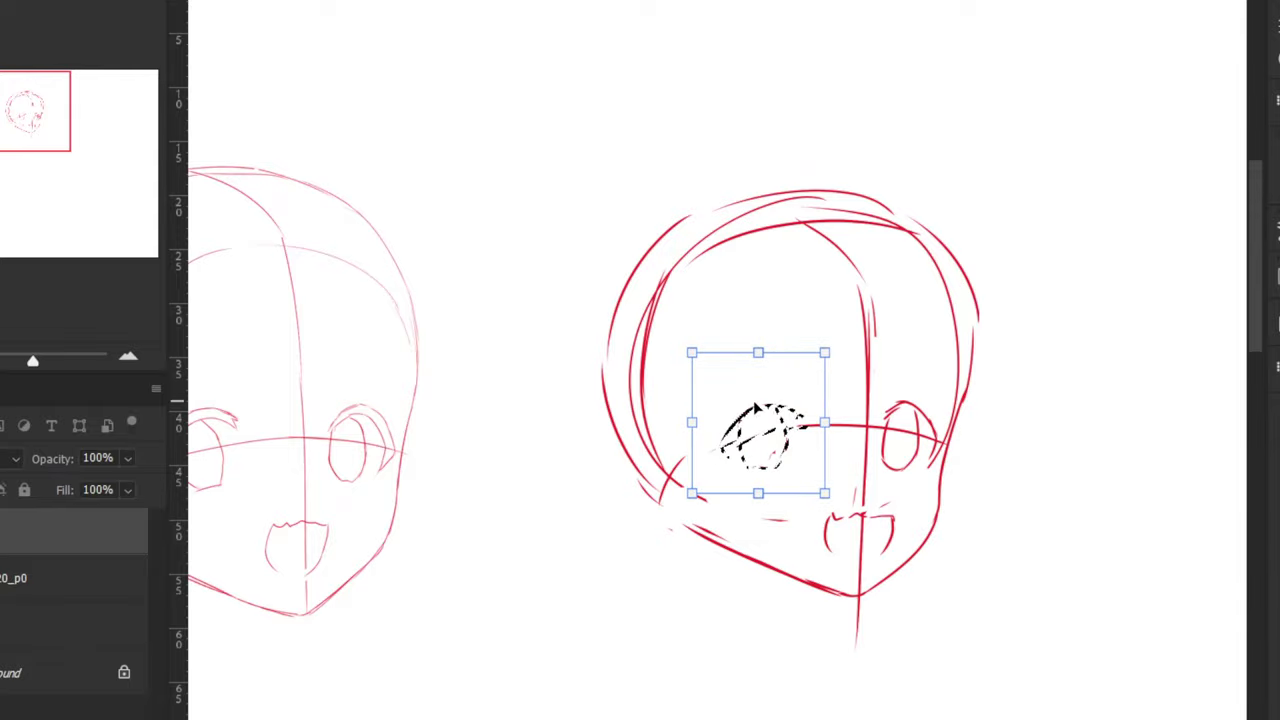
key(Return)
key(ctrl+d)
key(ctrl+minus)
key(ctrl+minus)
key(ctrl+minus)
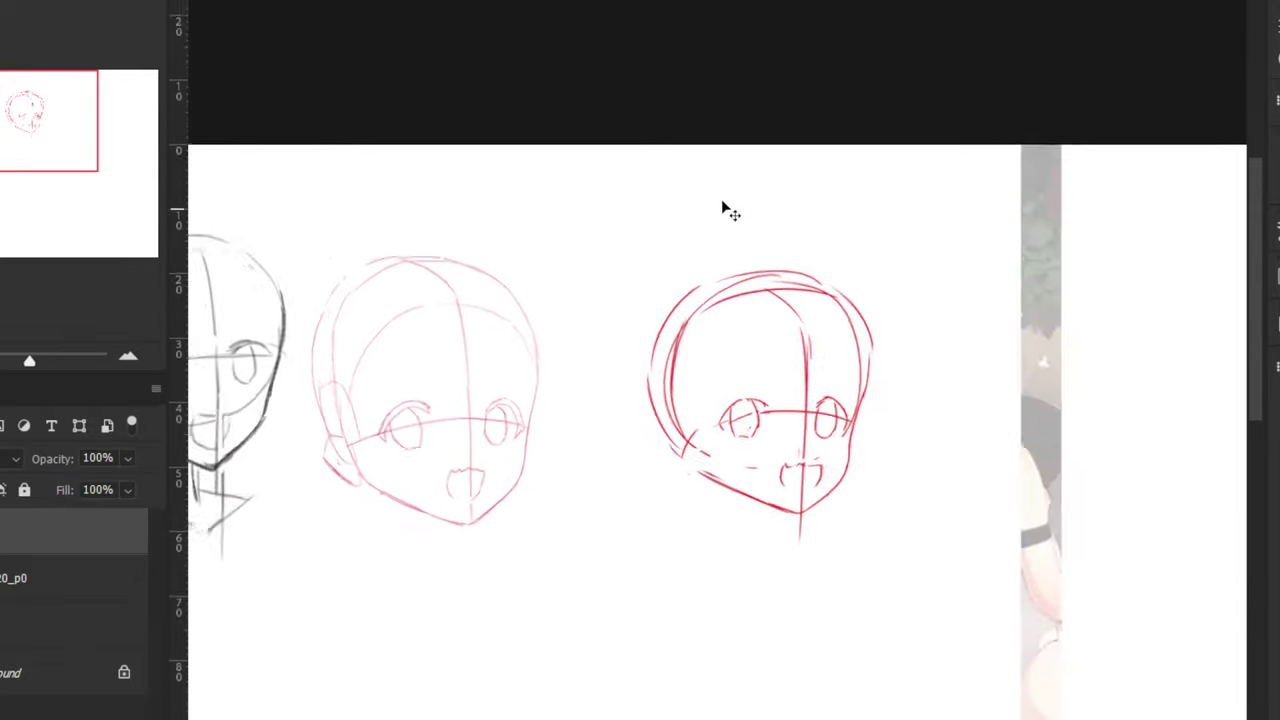
Overlay the new red head on the traced head to compare them, and place it back beside the traced head, closer than before
key(ctrl+plus)
key(ctrl+plus)
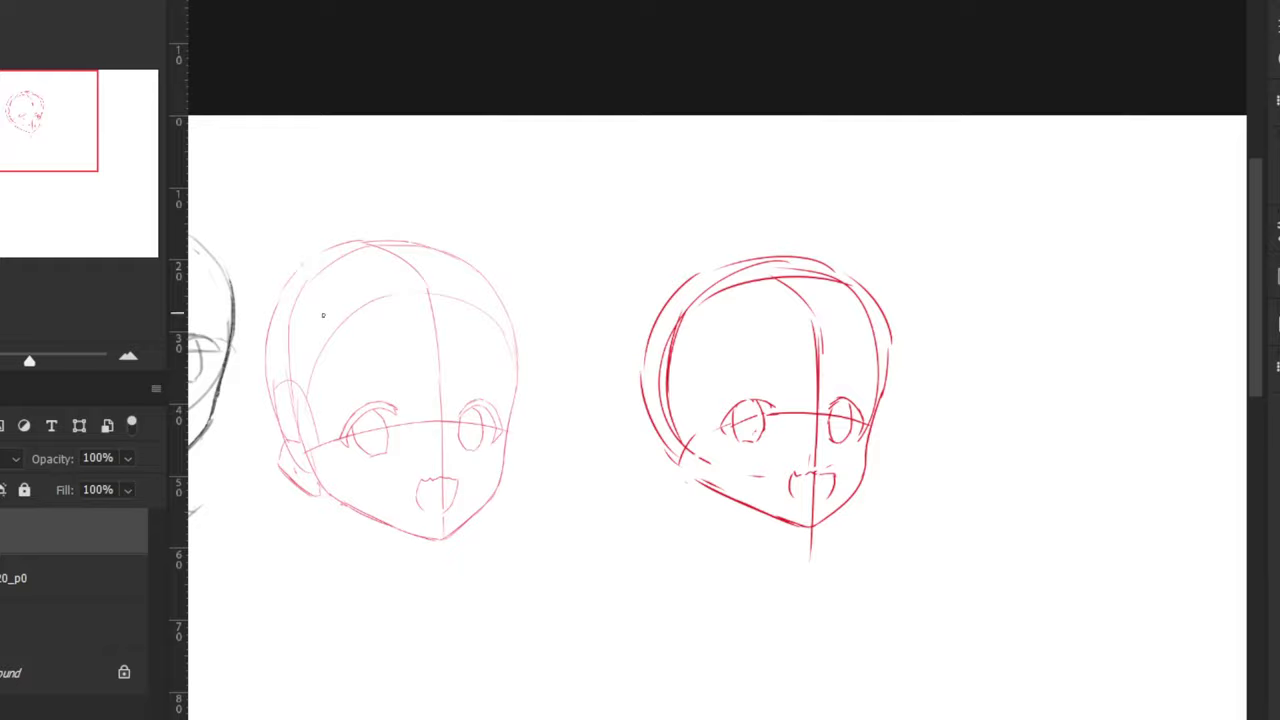
mouse_move(716, 600)
mouse_down()
mouse_move(937, 337)
mouse_move(863, 609)
mouse_up()
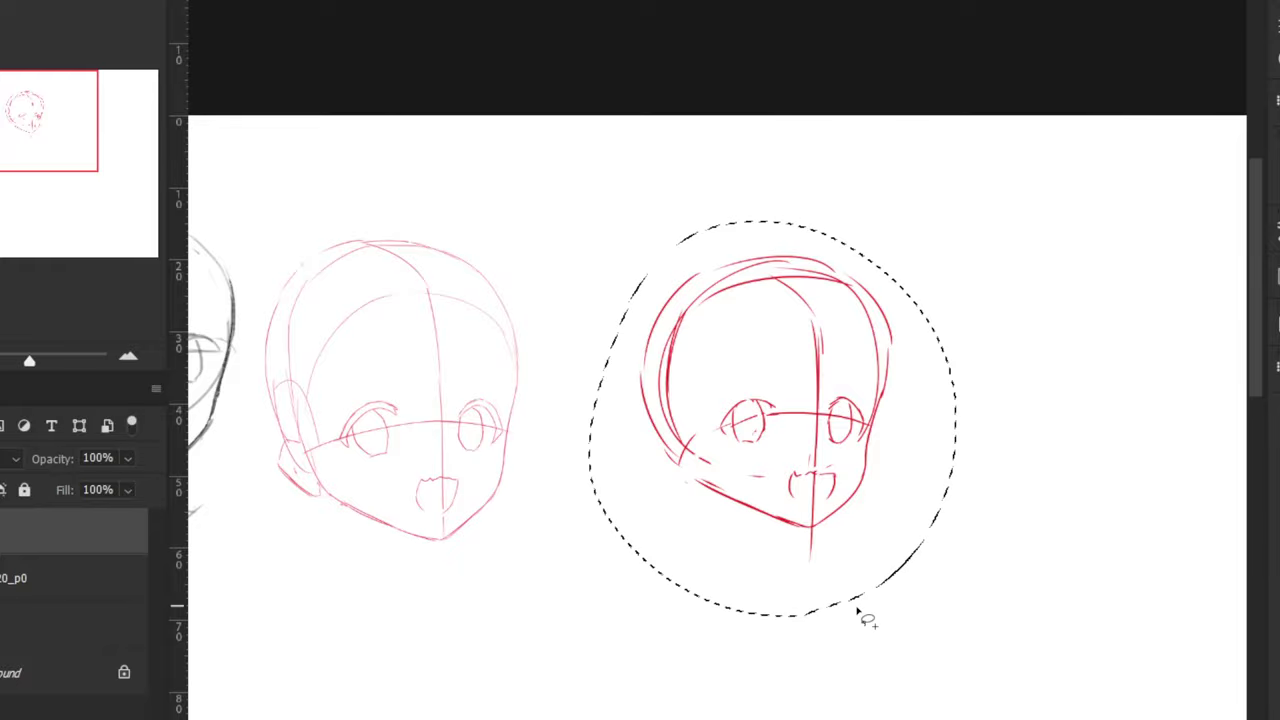
key(ctrl+t)
mouse_move(784, 362)
mouse_down()
mouse_move(422, 331)
mouse_move(413, 367)
mouse_up()
drag(446, 151, 686, 223)
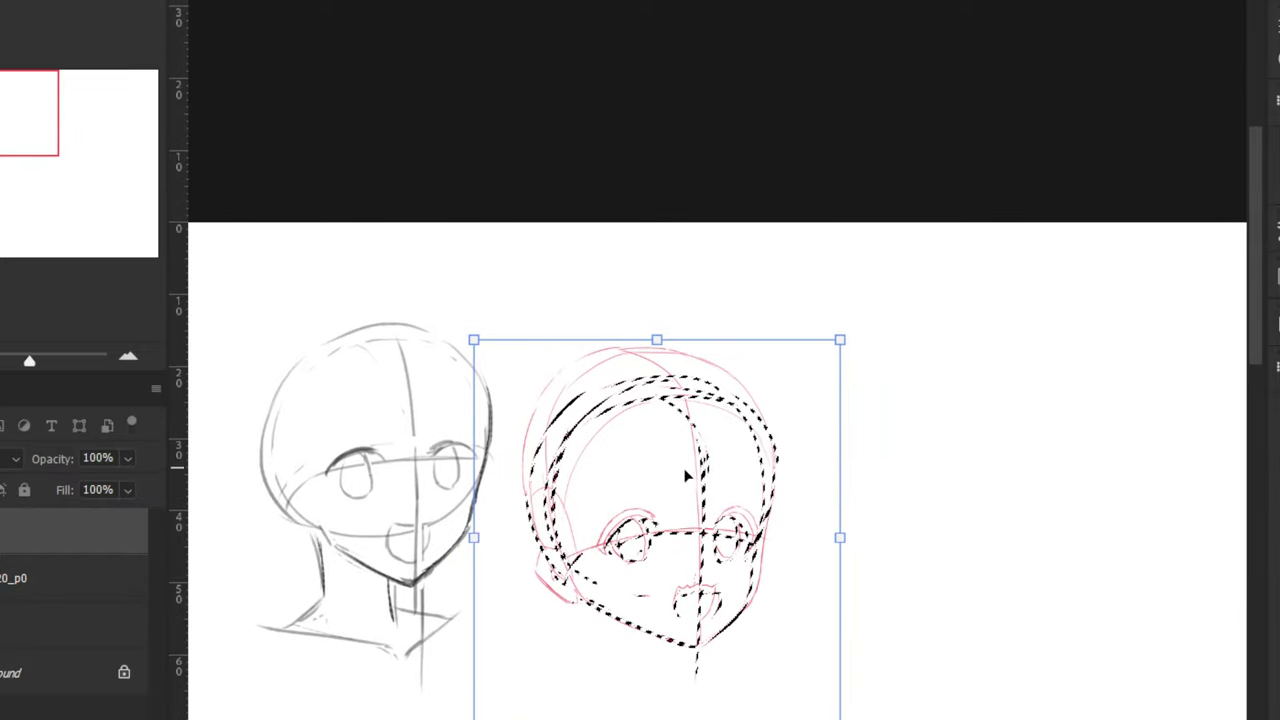
mouse_move(676, 469)
mouse_down()
mouse_move(814, 445)
mouse_move(972, 455)
mouse_move(969, 478)
mouse_move(925, 463)
mouse_move(922, 425)
mouse_up()
ctrl+drag(923, 473, 923, 463)
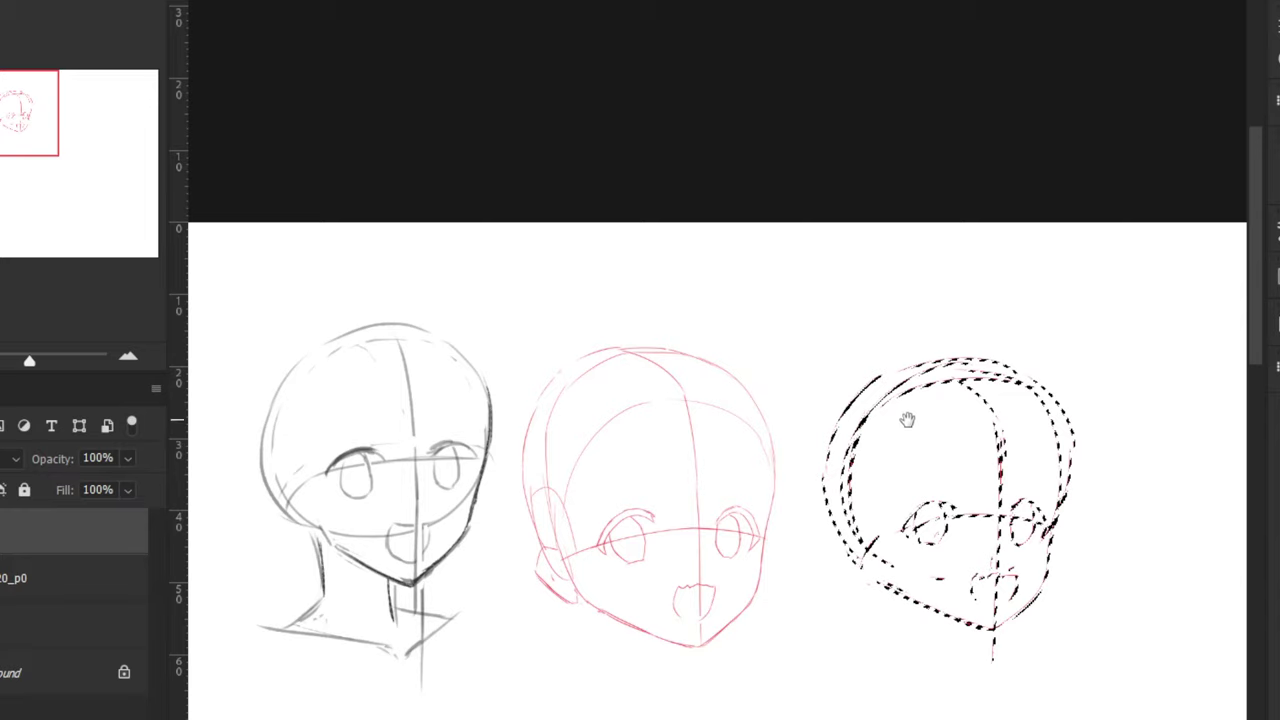
Deselect the new red head, and show the reference illustration behind the head sketches and hide it again
mouse_move(909, 419)
mouse_down()
mouse_move(777, 371)
mouse_move(760, 384)
mouse_up()
key(ctrl+d)
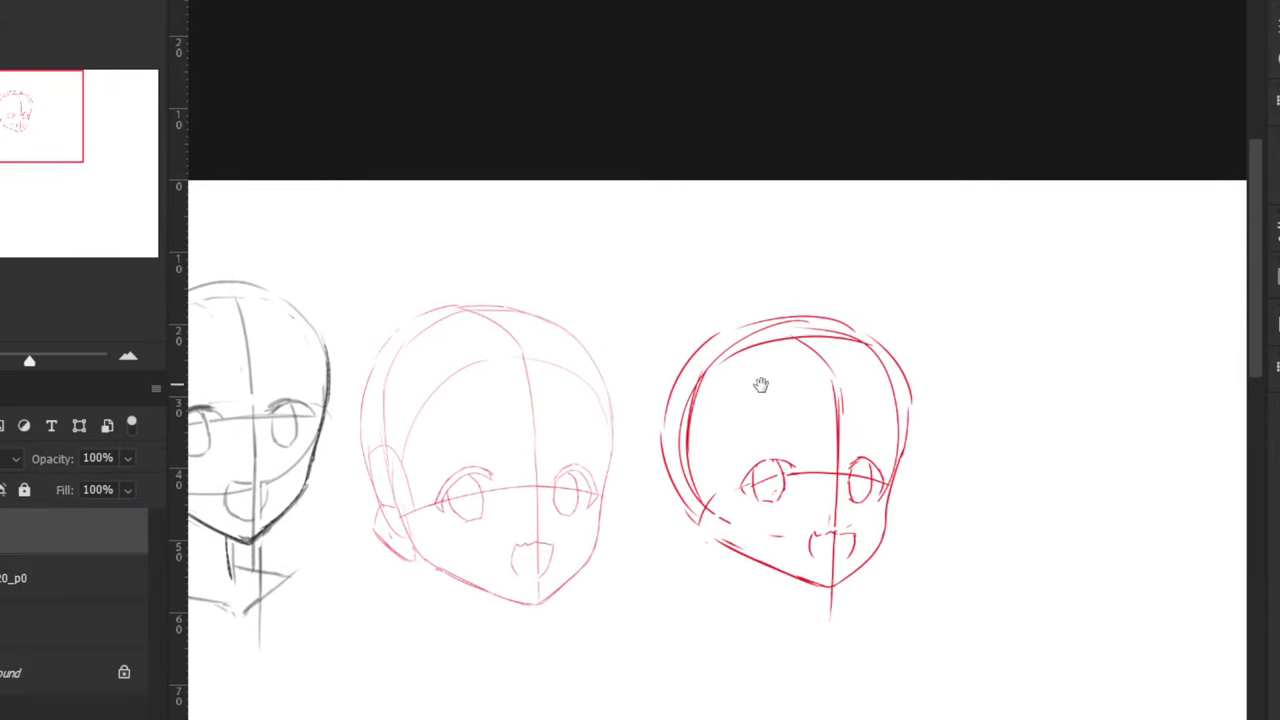
drag(834, 400, 731, 380)
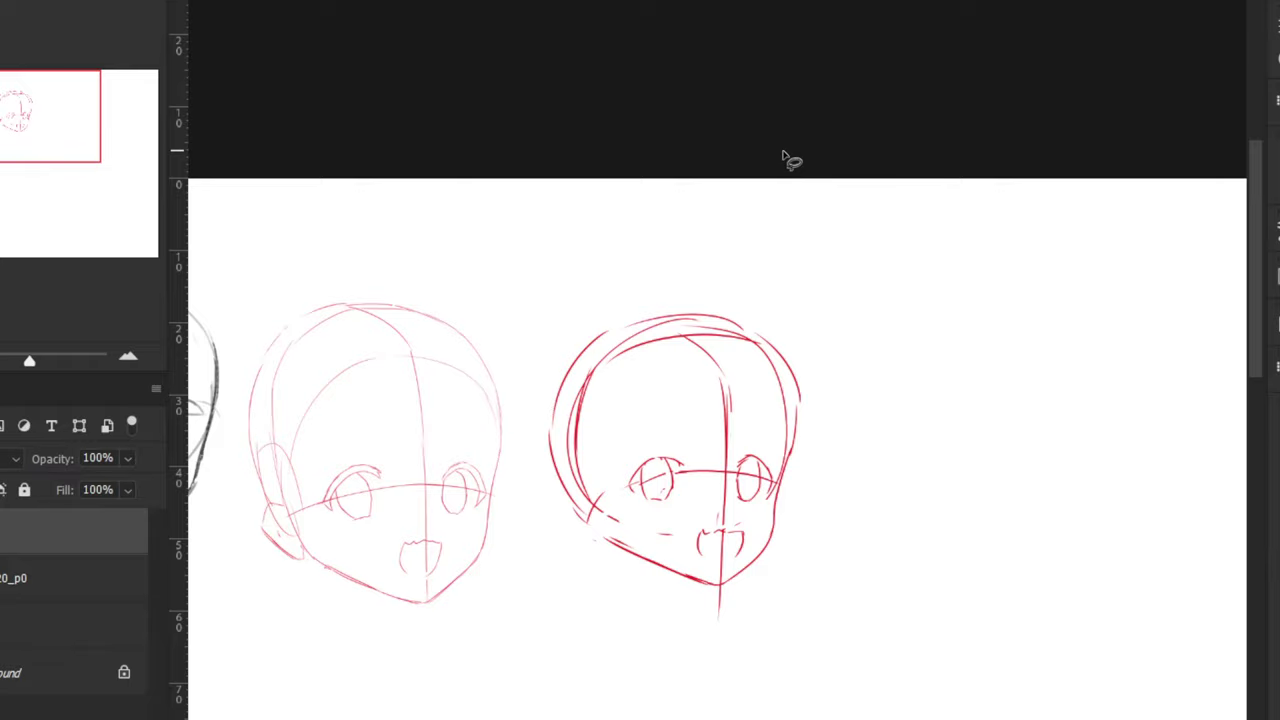
drag(626, 352, 751, 216)
key(b)
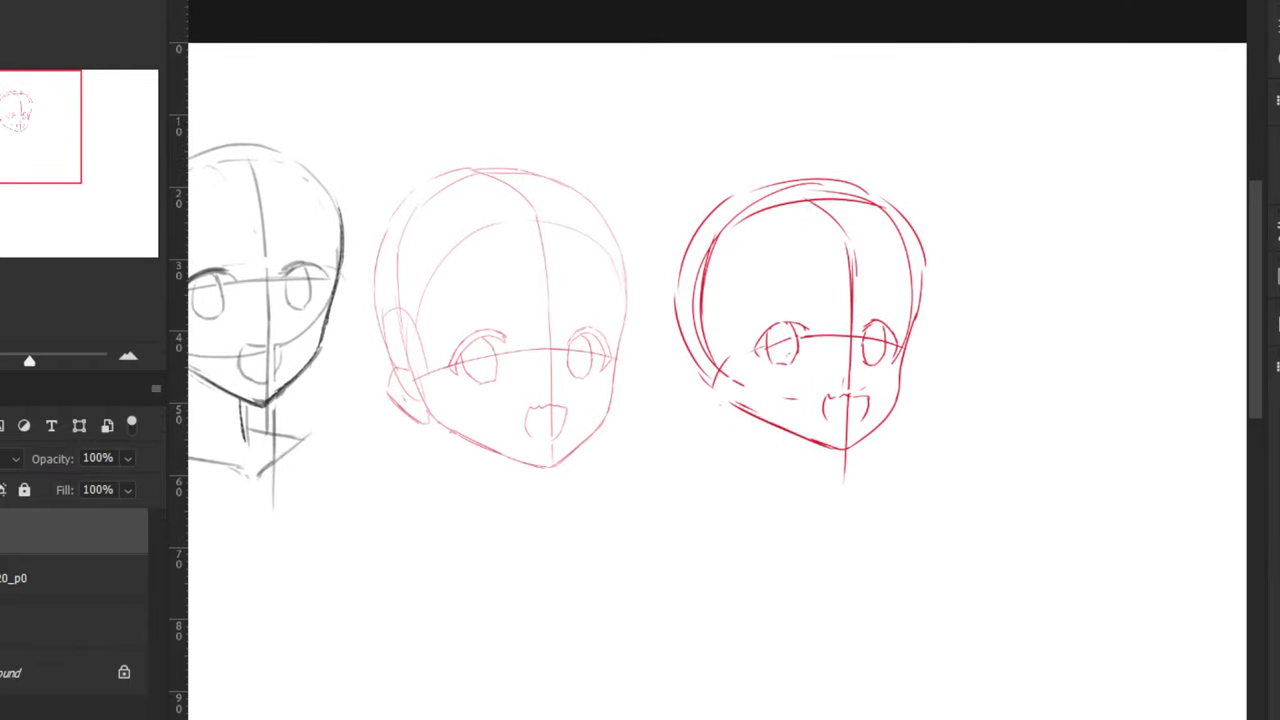
key(ctrl+minus)
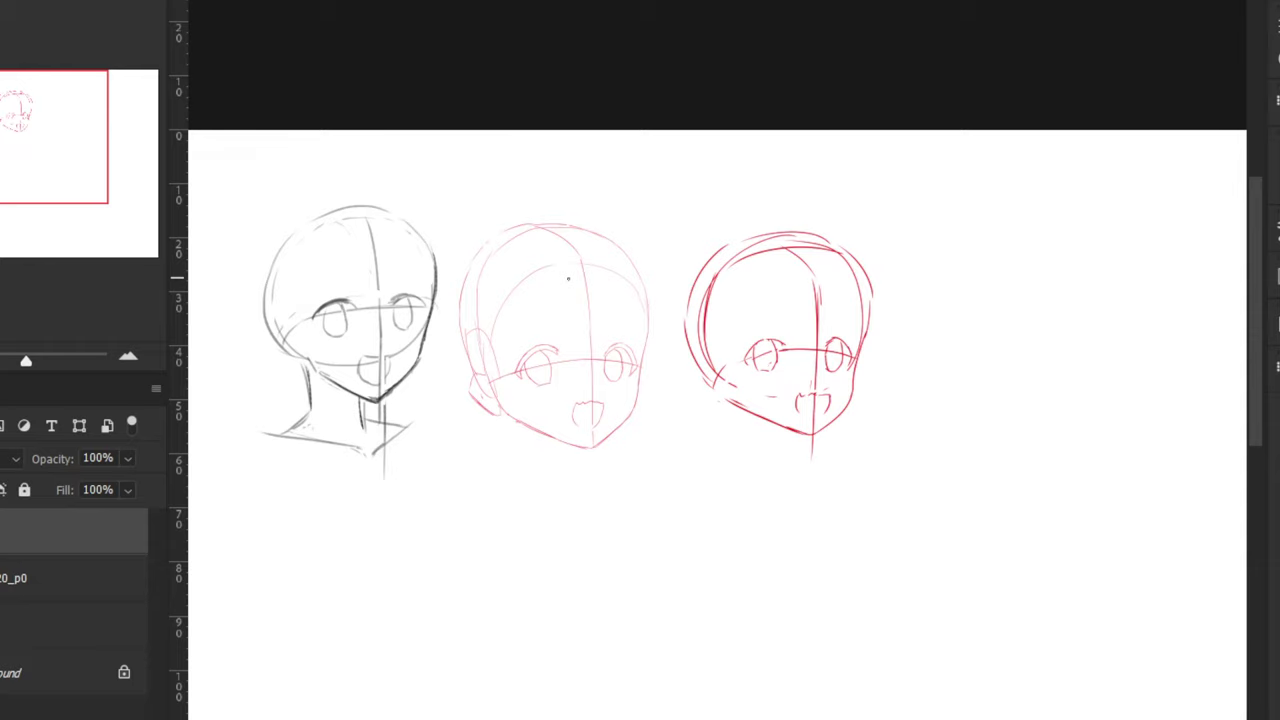
click(0, 578)
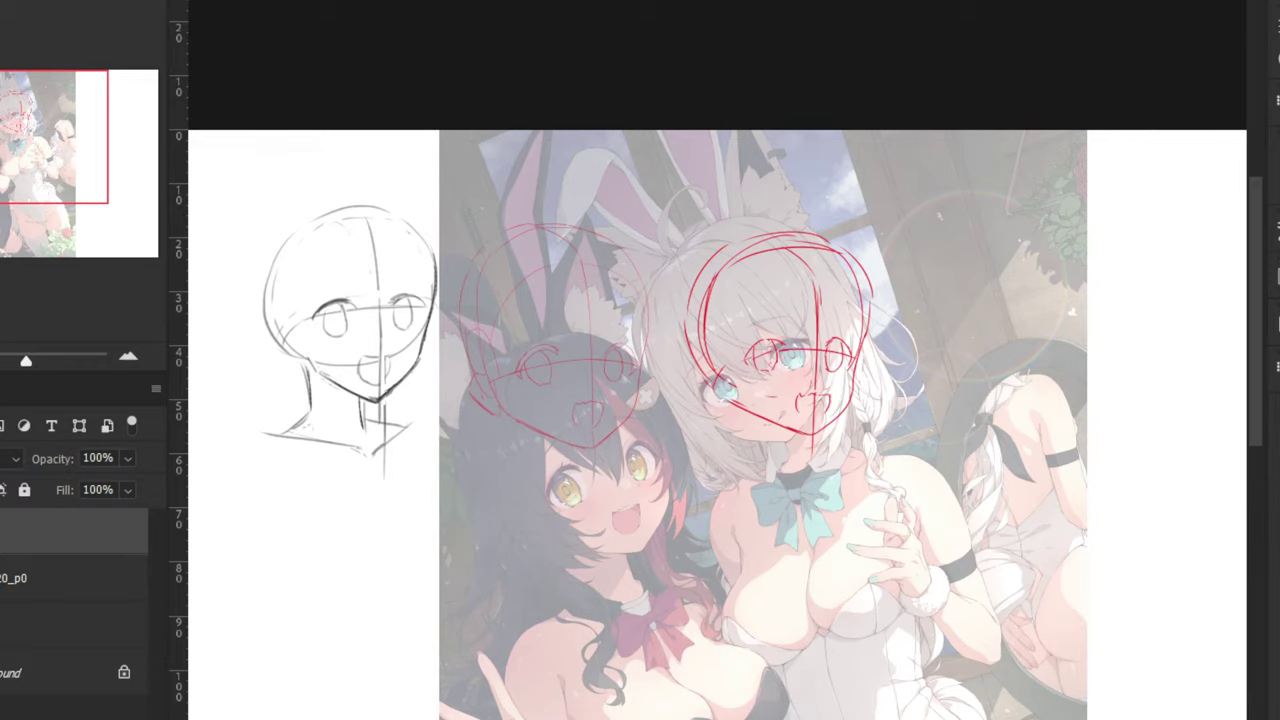
click(0, 531)
click(0, 531)
click(0, 578)
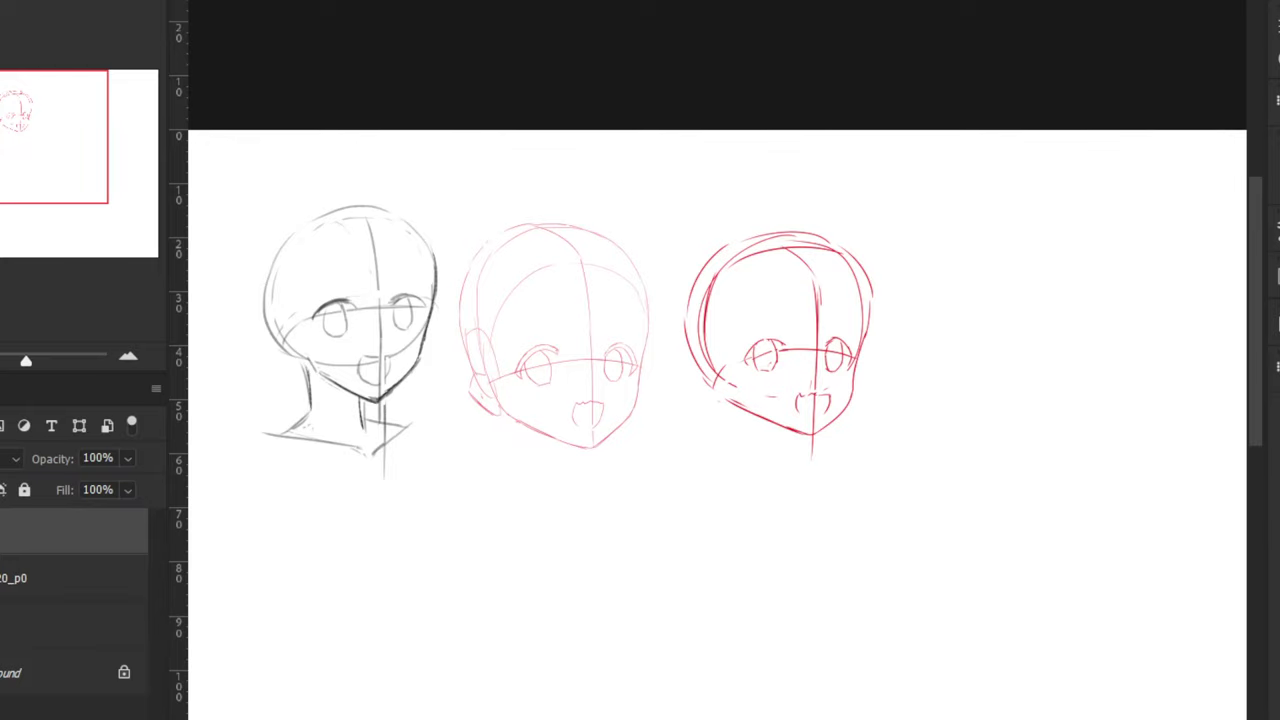
Draw upper eyelid arcs over the far eye and the near eye of the new red head
key(ctrl+plus)
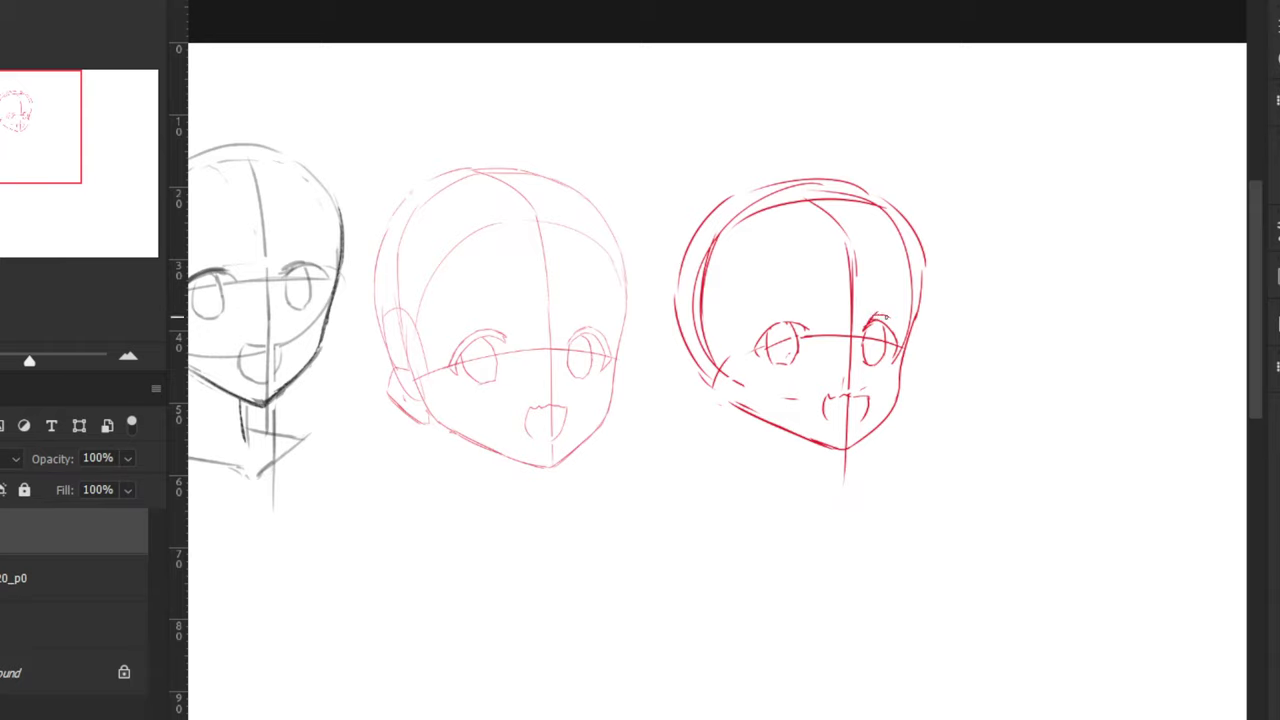
key(ctrl+z)
drag(892, 323, 910, 347)
key(ctrl+z)
key(ctrl+z)
mouse_move(806, 317)
mouse_down()
mouse_move(826, 340)
mouse_move(774, 320)
mouse_move(747, 349)
mouse_up()
key(ctrl+z)
key(ctrl+z)
key(ctrl+z)
drag(480, 194, 443, 286)
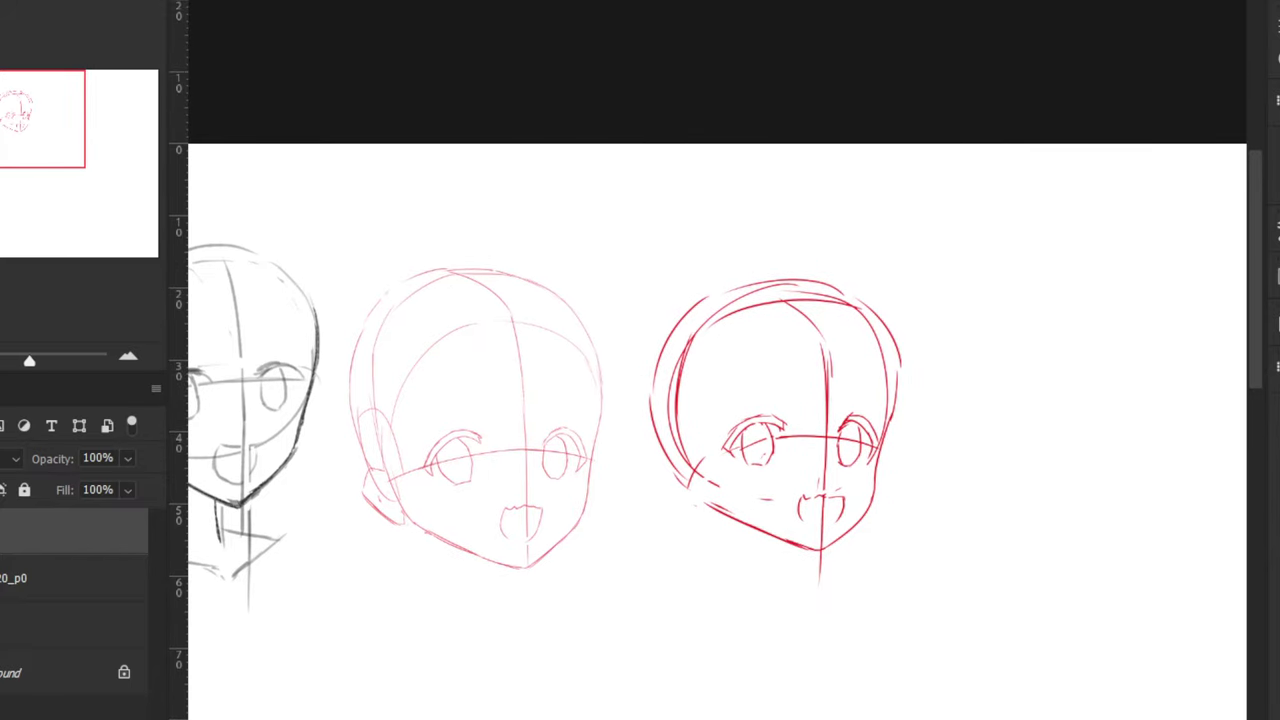
Select the whole new red head and stretch it slightly taller with a Skew transform
mouse_move(830, 598)
mouse_down()
mouse_move(914, 531)
mouse_move(634, 354)
mouse_move(680, 598)
mouse_up()
key(ctrl+t)
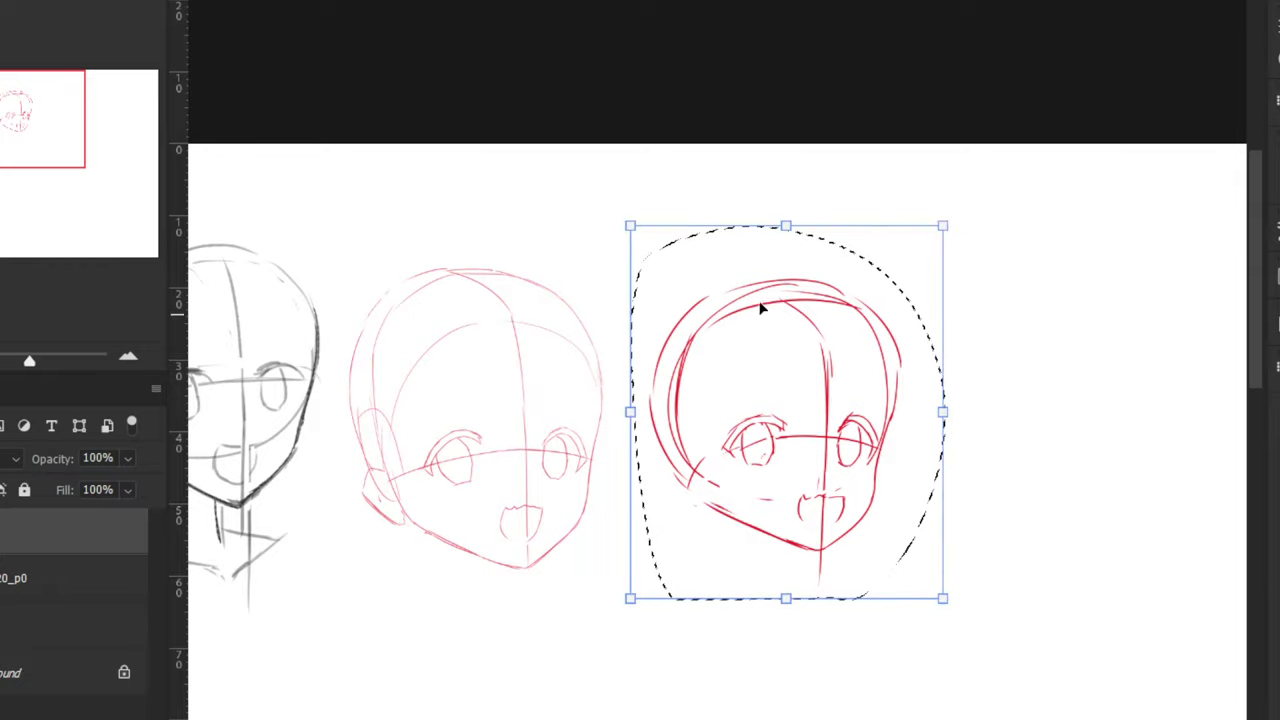
right_click(776, 332)
click(800, 434)
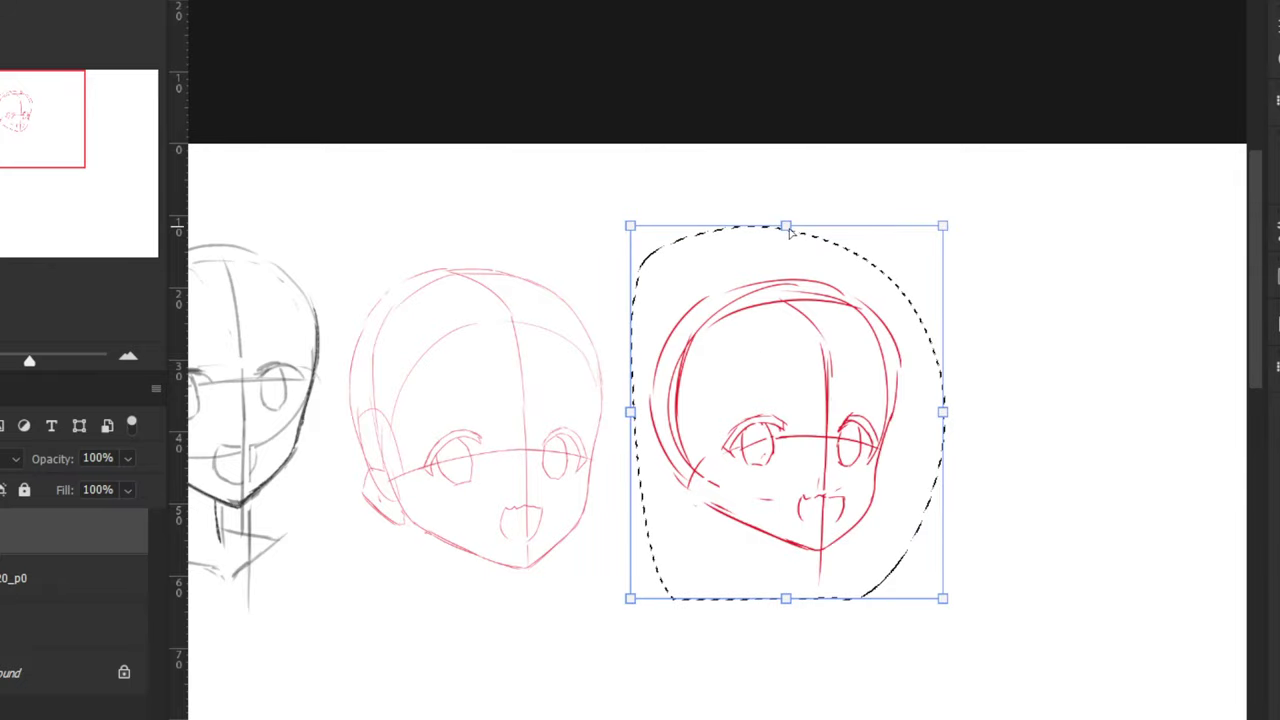
drag(789, 231, 786, 202)
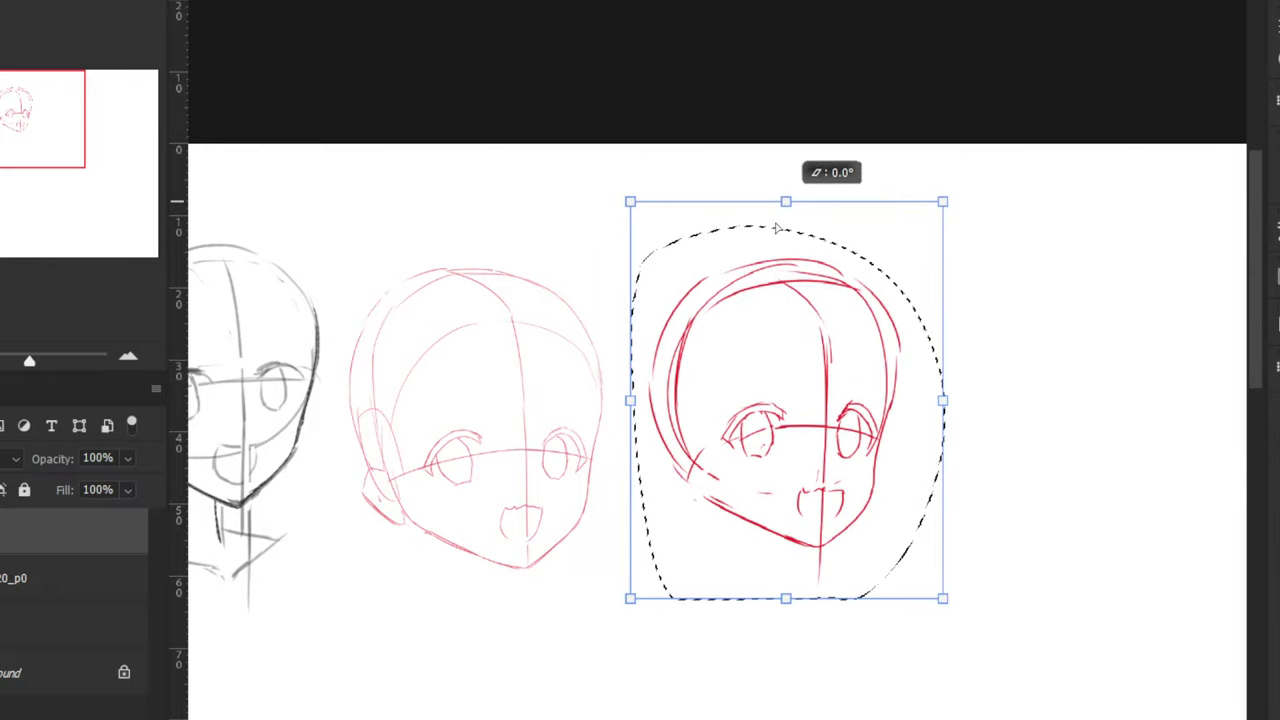
drag(630, 400, 630, 397)
key(Return)
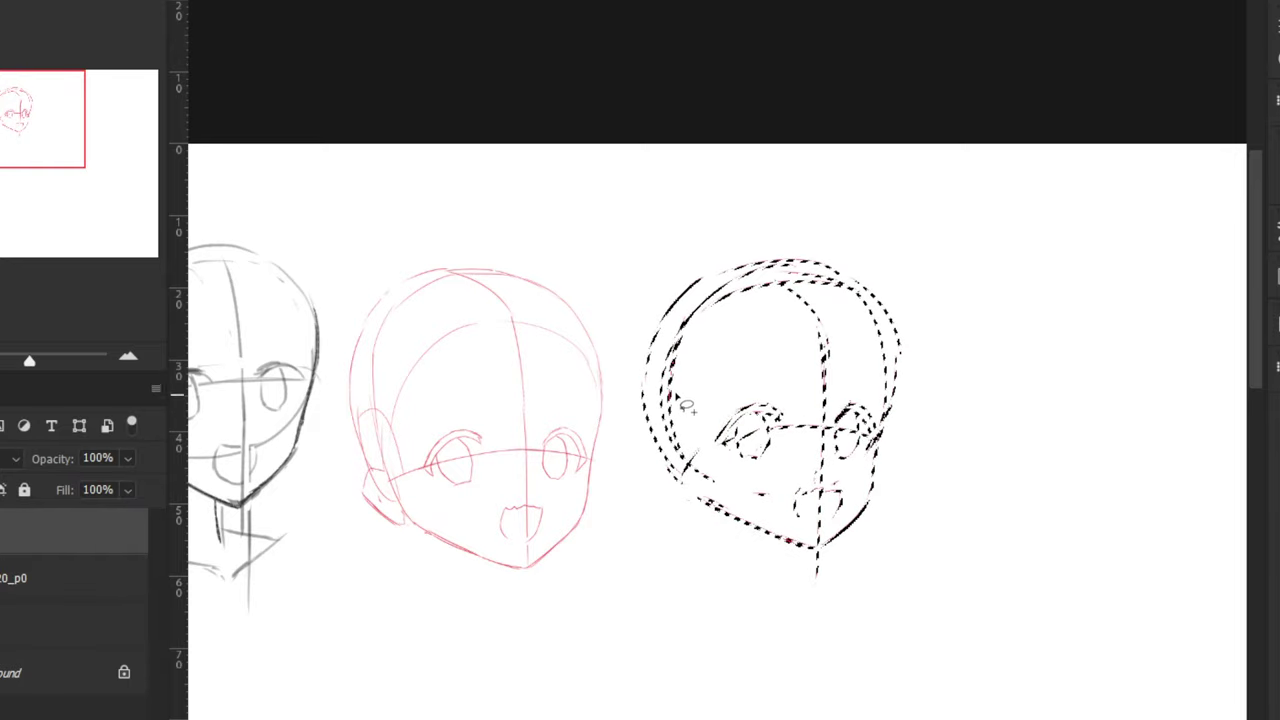
Move the stretched head slightly down and towards the traced head, and deselect it
key(ctrl+t)
mouse_move(770, 396)
mouse_down()
mouse_move(761, 420)
mouse_move(756, 406)
mouse_up()
key(Return)
key(ctrl+d)
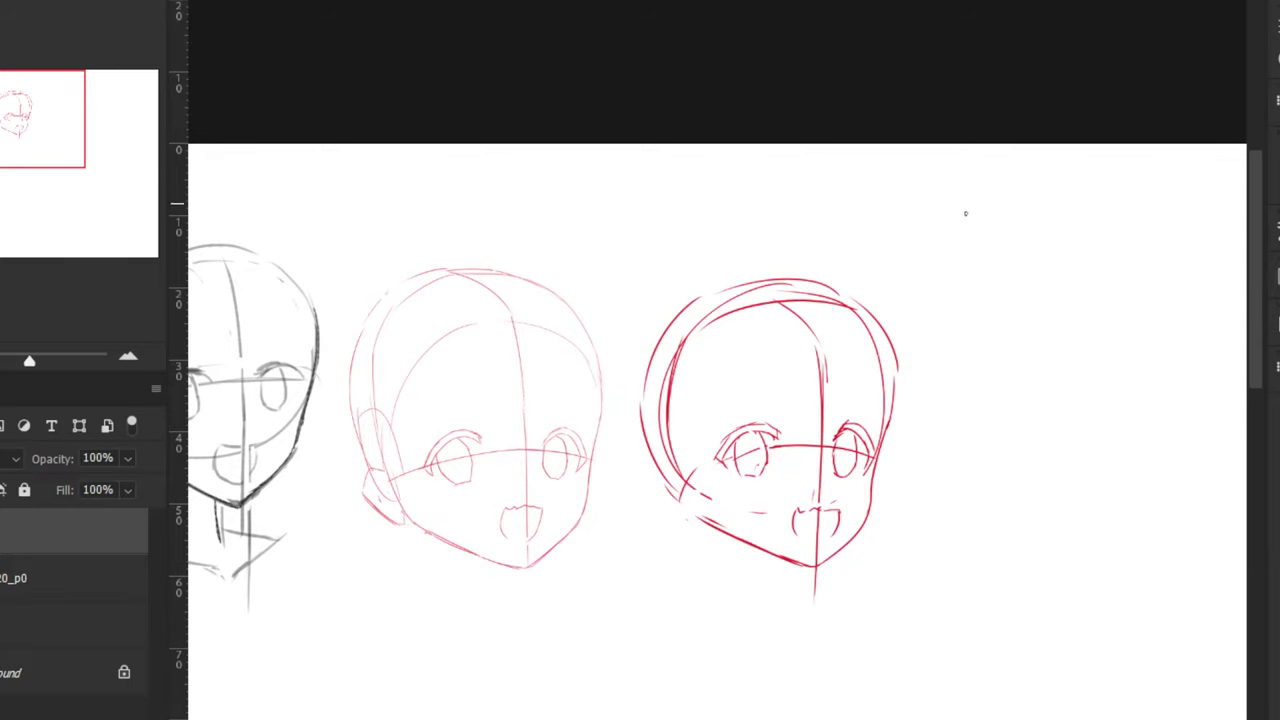
Erase part of the outer skull line on the far side and redraw the far cheek contour
mouse_move(895, 380)
mouse_down()
mouse_move(891, 403)
mouse_move(884, 328)
mouse_move(887, 424)
mouse_move(878, 345)
mouse_up()
key(ctrl+equal)
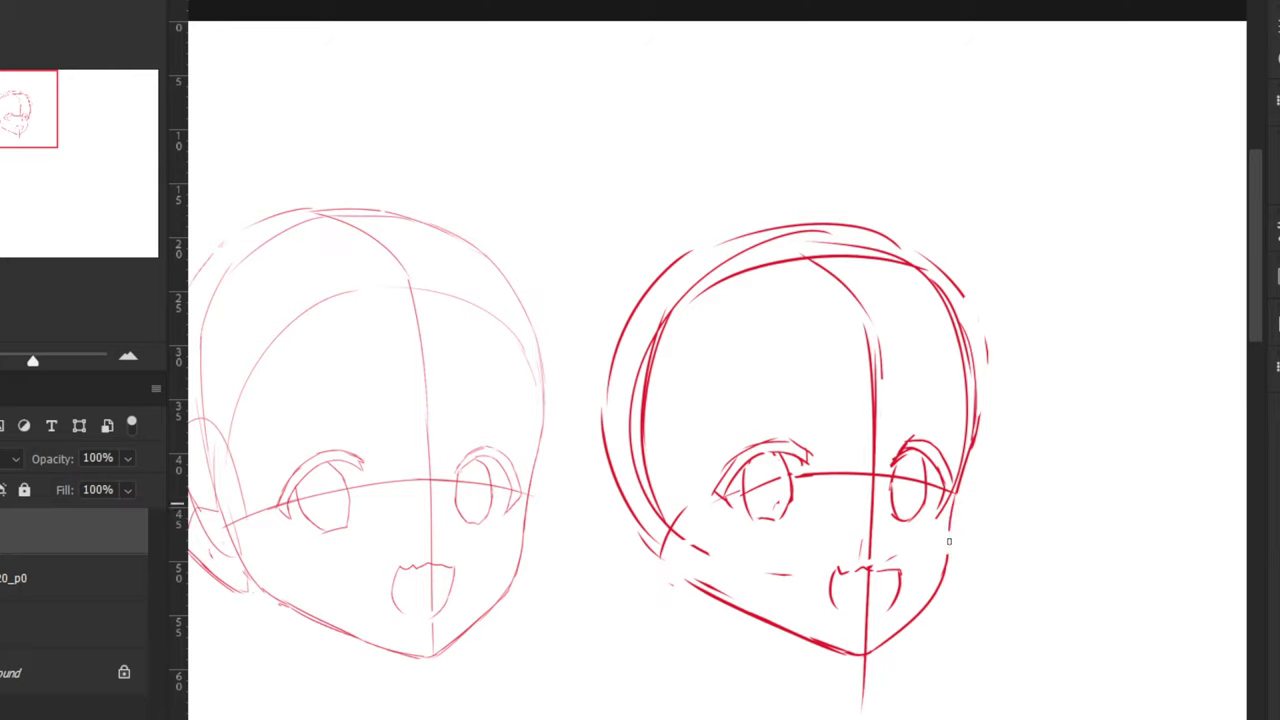
key(ctrl+z)
key(ctrl+z)
drag(949, 549, 937, 587)
Close the base of the near iris and redraw the far side of the mouth slightly narrower
drag(753, 519, 782, 519)
key(ctrl+z)
mouse_move(885, 578)
mouse_down()
mouse_move(899, 578)
mouse_move(883, 605)
mouse_up()
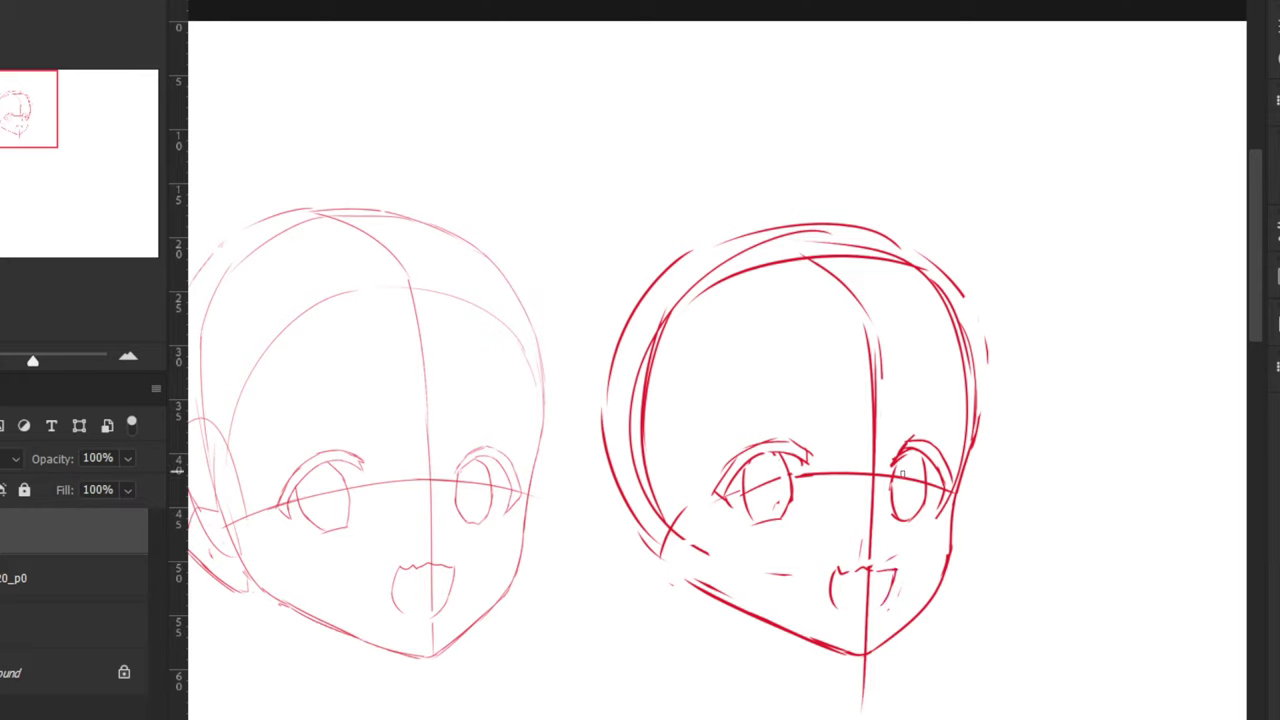
drag(888, 594, 866, 613)
Mirror the canvas to check the new red head's proportions, and return it to its normal orientation
key(ctrl+minus)
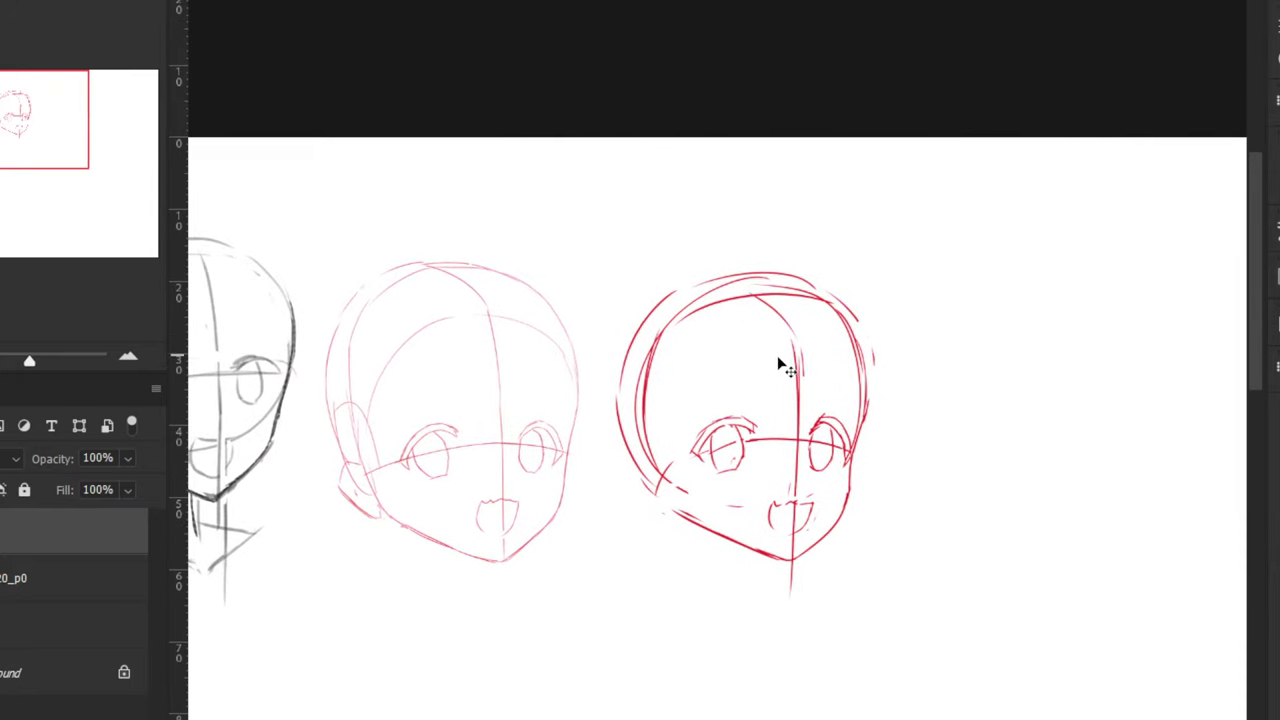
key(ctrl+plus)
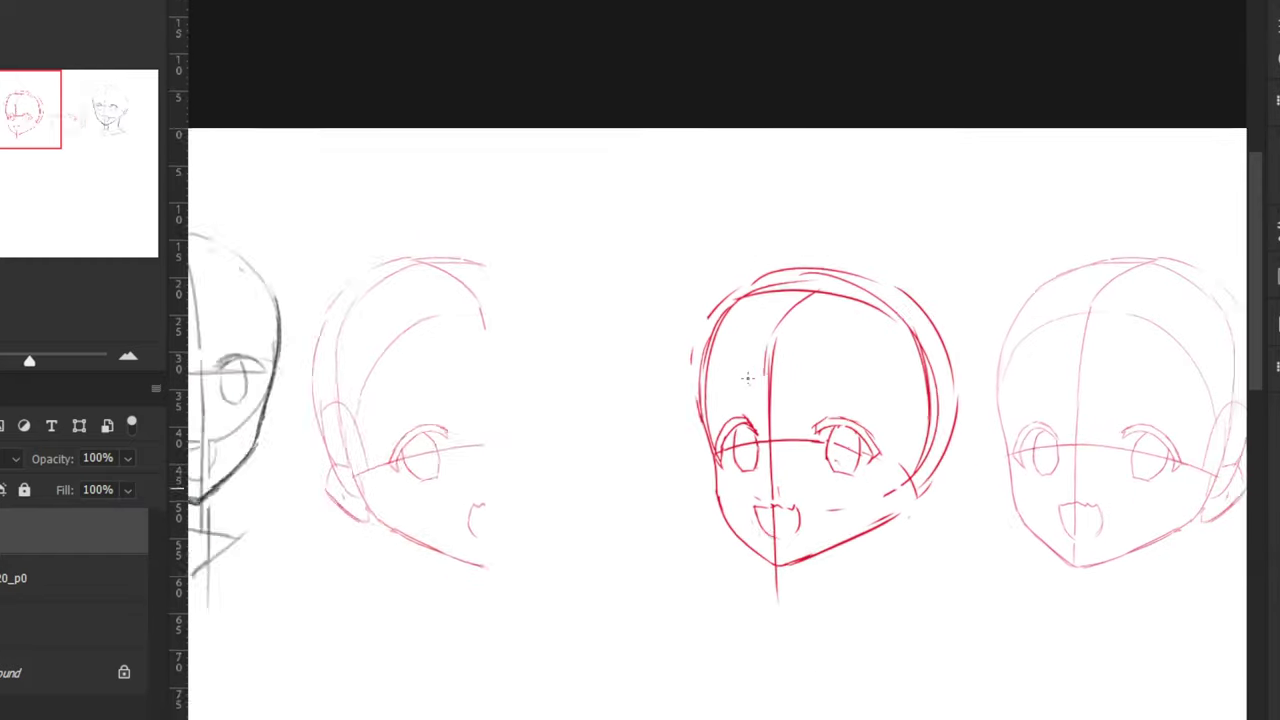
scroll(747, 378, down, 2)
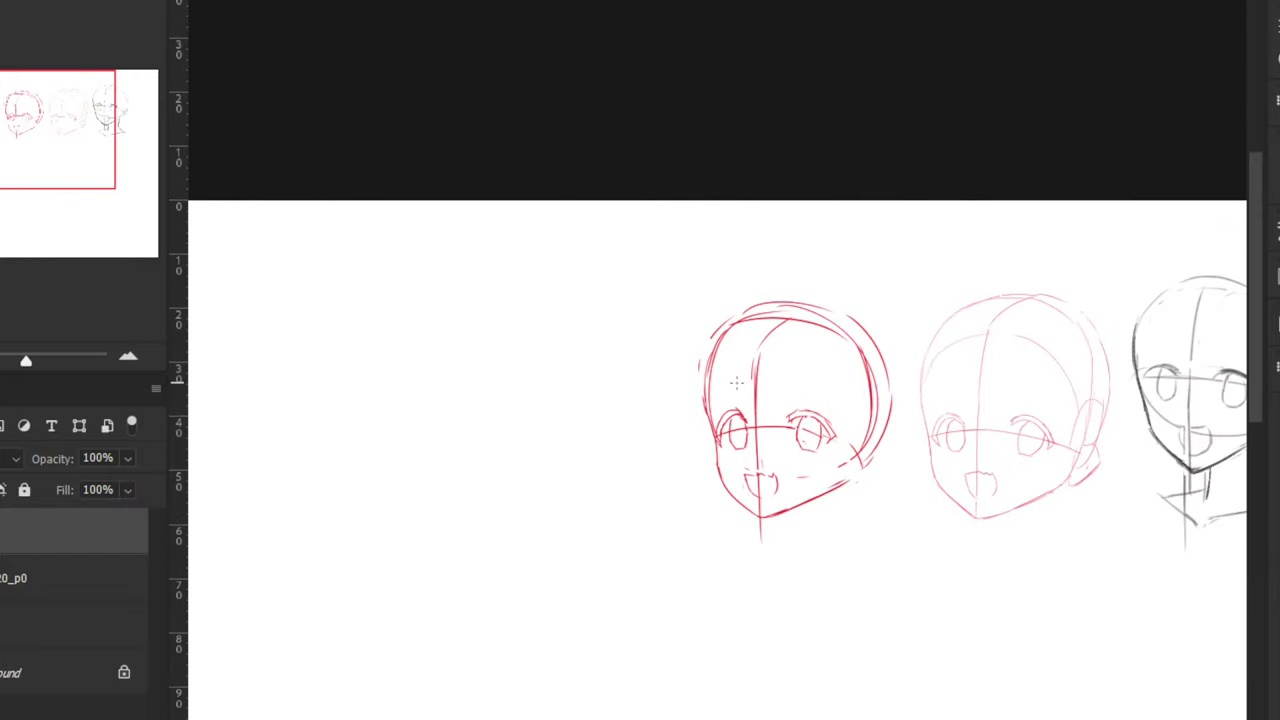
scroll(736, 383, up, 1)
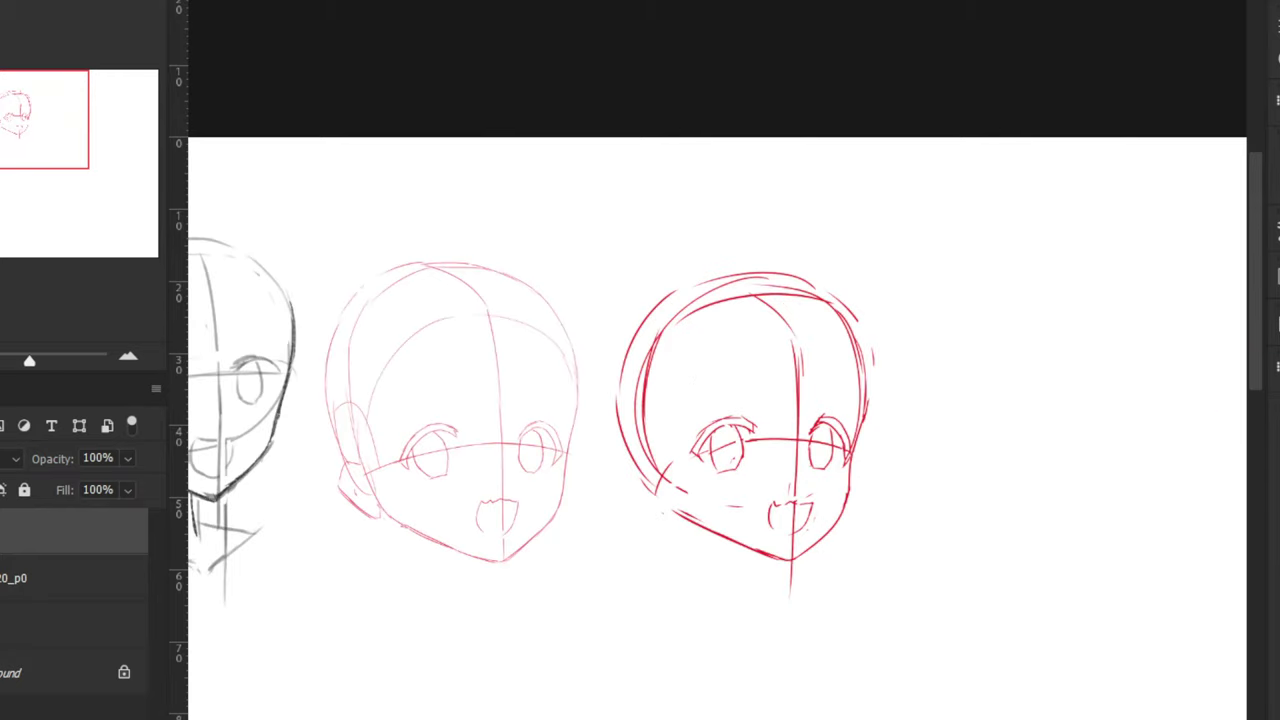
Select the light traced red head with the Lasso tool and duplicate it onto a new layer
click(60, 625)
click(60, 531)
key(l)
mouse_move(547, 240)
mouse_down()
mouse_move(554, 578)
mouse_move(360, 573)
mouse_move(322, 487)
mouse_move(321, 339)
mouse_up()
mouse_move(484, 324)
mouse_down()
mouse_move(374, 433)
mouse_move(392, 425)
mouse_up()
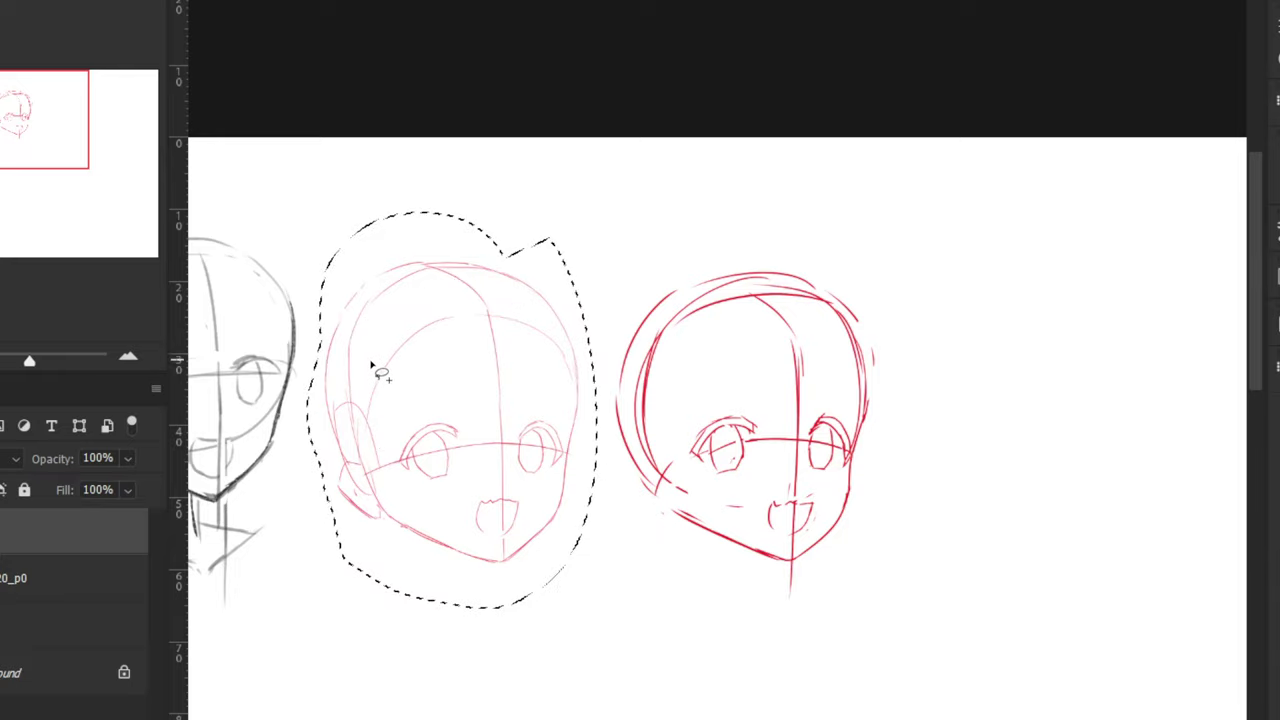
key(ctrl+j)
key(v)
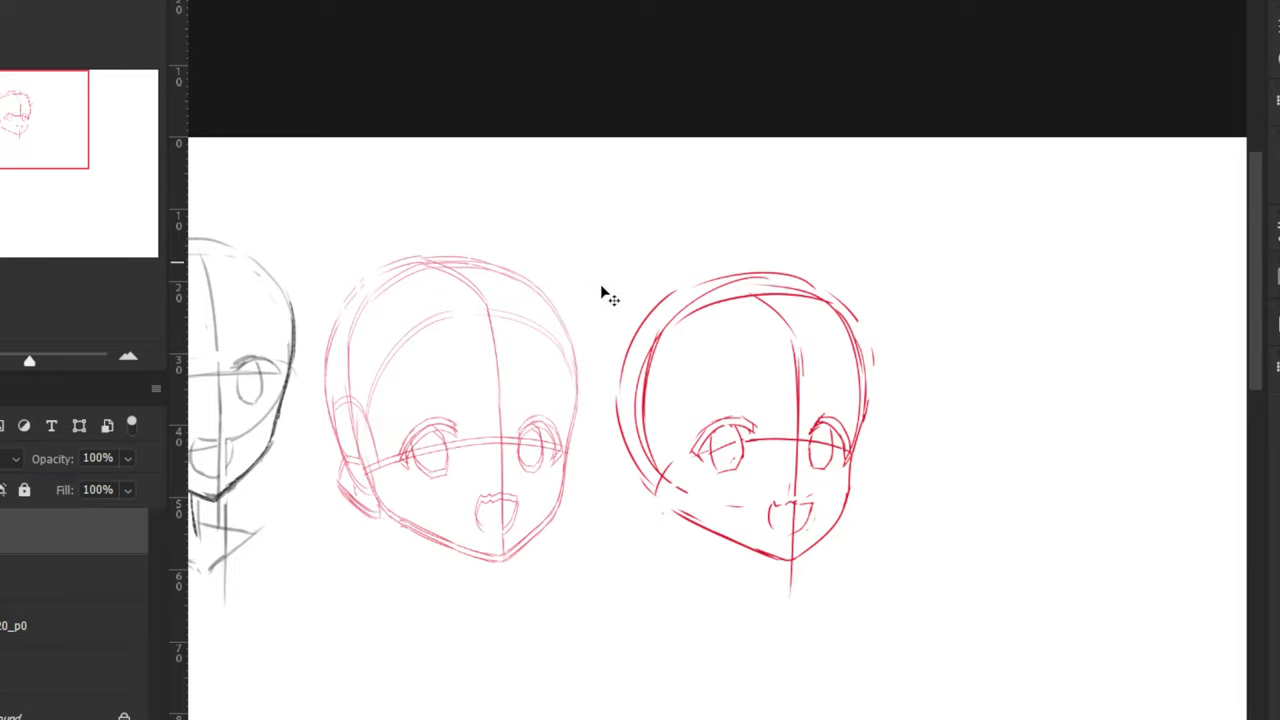
Move the copied traced head over the new red head so their chins and features align
drag(461, 376, 756, 378)
scroll(756, 378, up, 1)
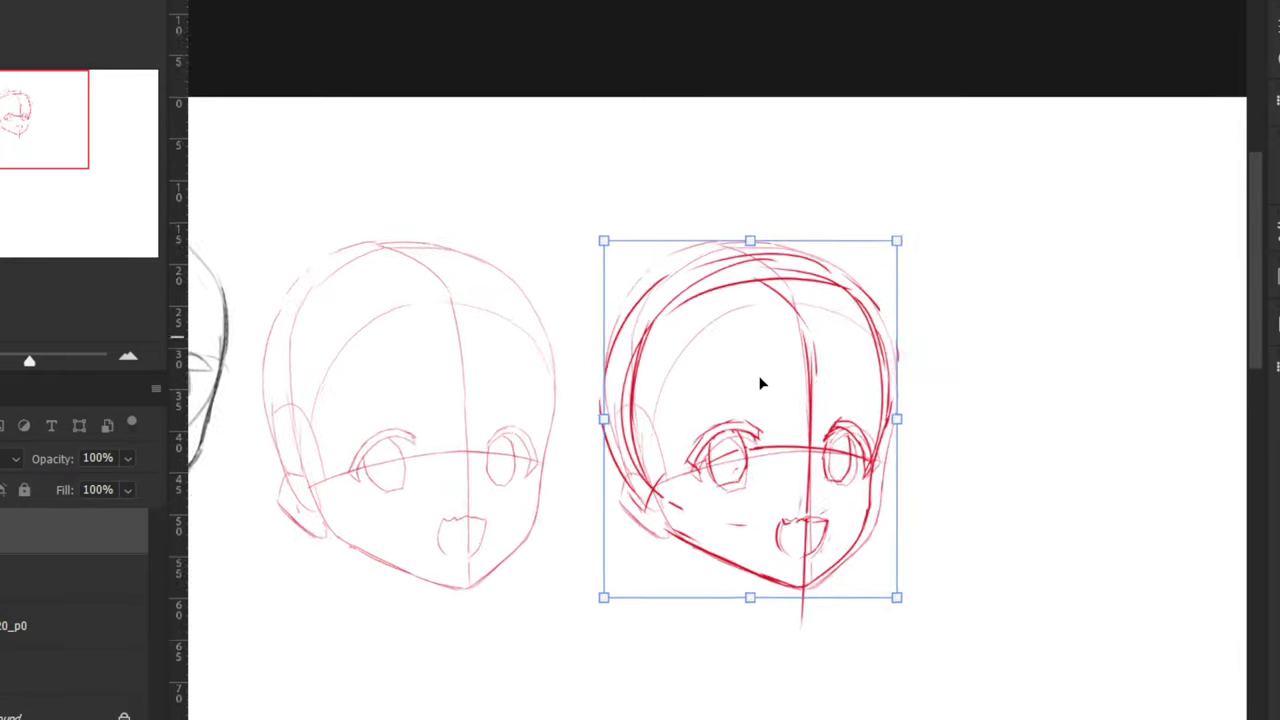
scroll(760, 383, up, 1)
drag(742, 423, 733, 423)
drag(799, 403, 680, 400)
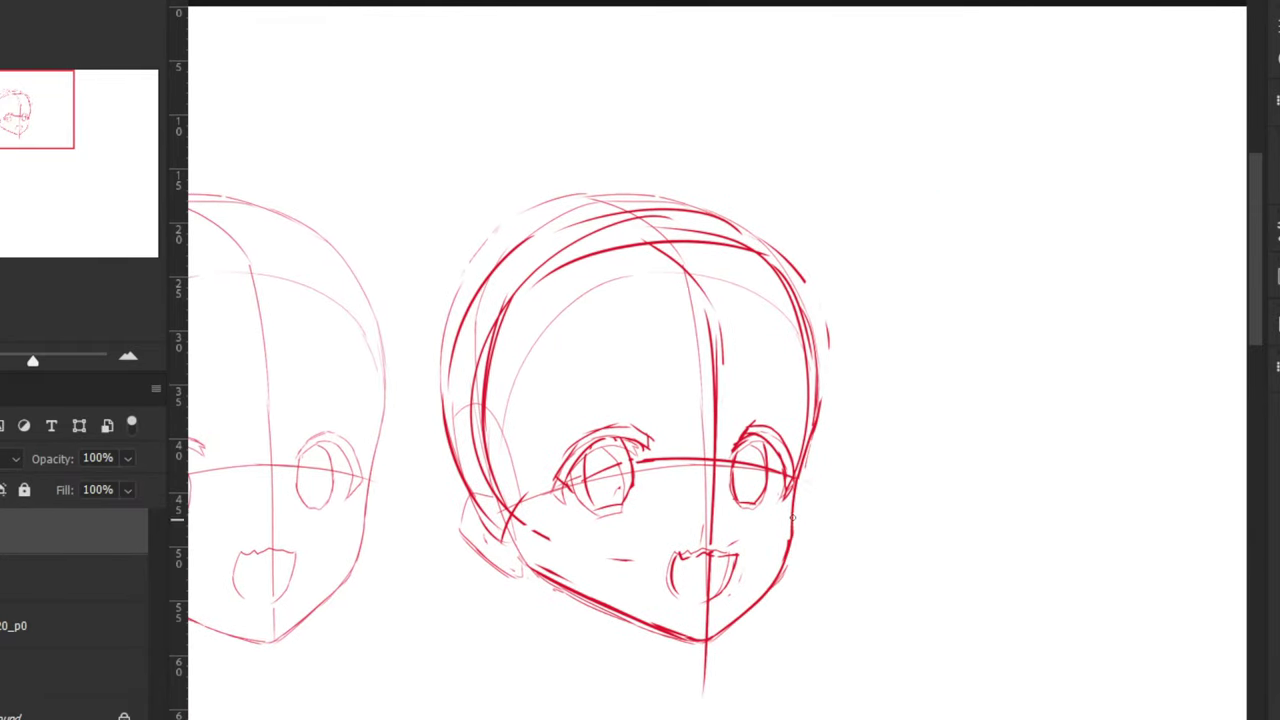
On the new head's layer, erase the far cheek contour and redraw it from eye to chin along the overlaid trace
click(54, 580)
mouse_move(811, 446)
mouse_down()
mouse_move(793, 552)
mouse_move(767, 596)
mouse_up()
mouse_move(813, 436)
mouse_down()
mouse_move(818, 366)
mouse_move(796, 547)
mouse_up()
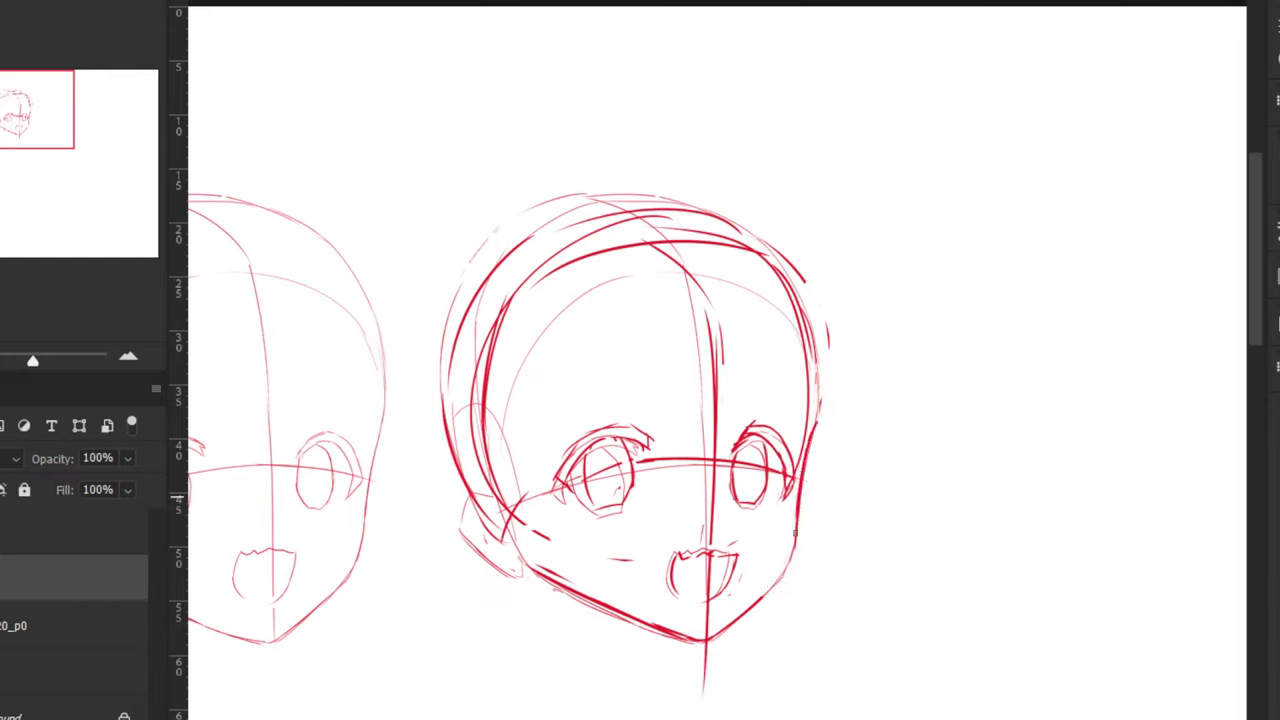
drag(799, 503, 781, 582)
key(ctrl+z)
drag(796, 537, 761, 600)
key(ctrl+z)
key(ctrl+z)
Redraw the near jawline from the chin to below the ear, following the overlaid trace
mouse_move(568, 580)
mouse_down()
mouse_move(648, 630)
mouse_move(679, 633)
mouse_move(573, 585)
mouse_move(562, 594)
mouse_move(657, 637)
mouse_move(579, 599)
mouse_move(672, 638)
mouse_move(564, 587)
mouse_move(686, 643)
mouse_up()
key(ctrl+z)
key(ctrl+z)
key(ctrl+z)
drag(644, 627, 690, 641)
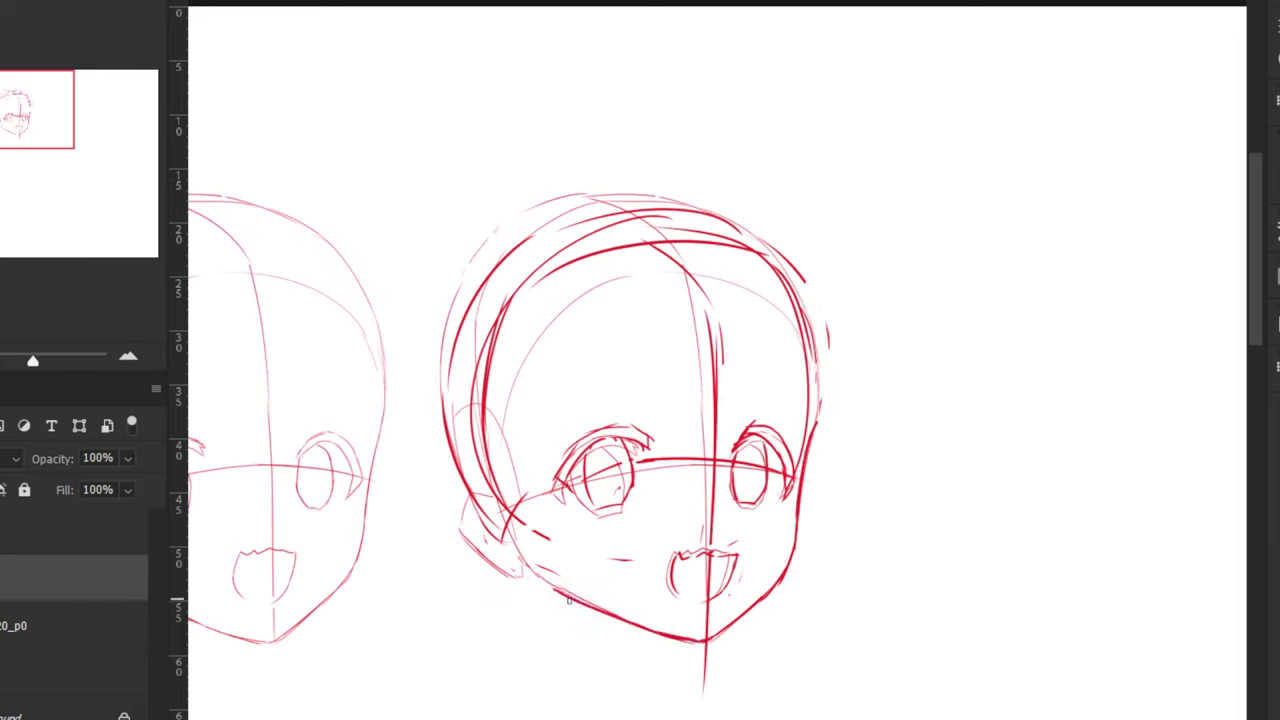
drag(530, 567, 580, 601)
key(ctrl+z)
drag(527, 567, 560, 595)
Erase the lower ends of the skull lines behind the ear and draw the ear's lower outline over the trace
mouse_move(456, 458)
mouse_down()
mouse_move(491, 523)
mouse_move(497, 486)
mouse_move(460, 500)
mouse_move(503, 517)
mouse_up()
key(ctrl+z)
mouse_move(468, 499)
mouse_down()
mouse_move(492, 500)
mouse_move(460, 533)
mouse_move(520, 575)
mouse_up()
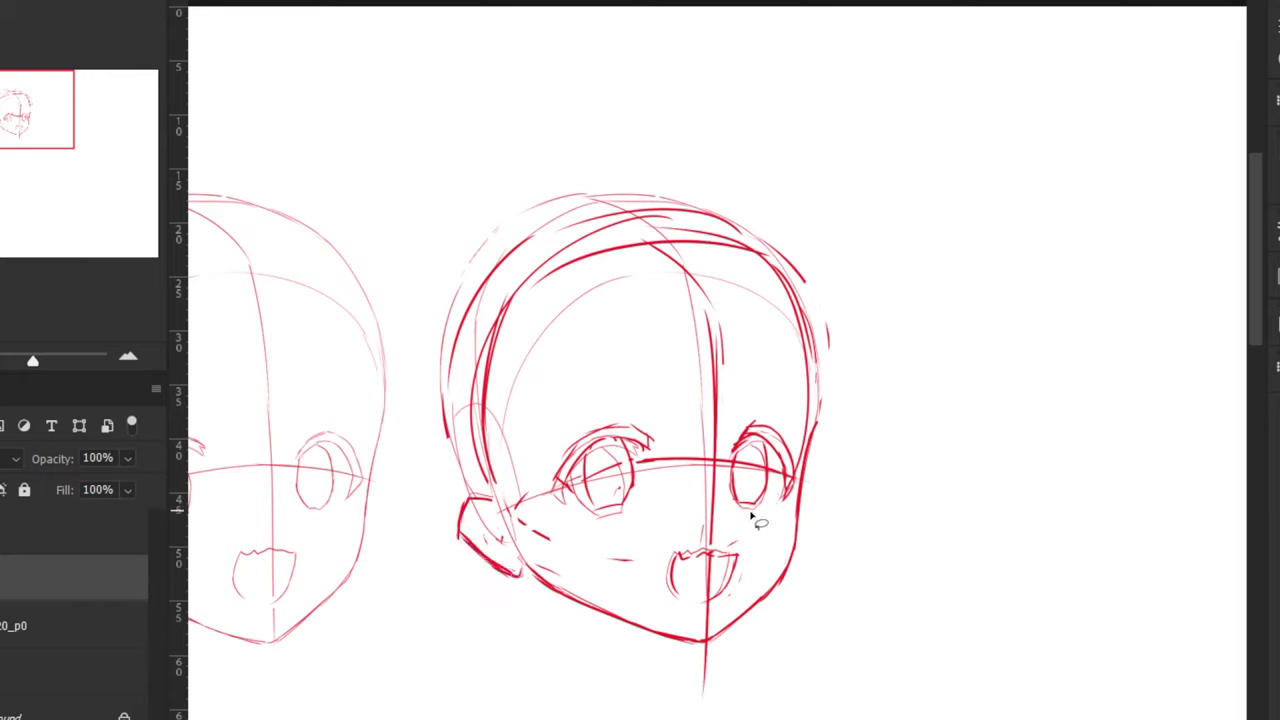
Select the new head's far eye and move it slightly down onto the traced eye
mouse_move(752, 515)
mouse_down()
mouse_move(794, 507)
mouse_move(783, 405)
mouse_move(726, 458)
mouse_move(745, 530)
mouse_up()
key(ctrl+t)
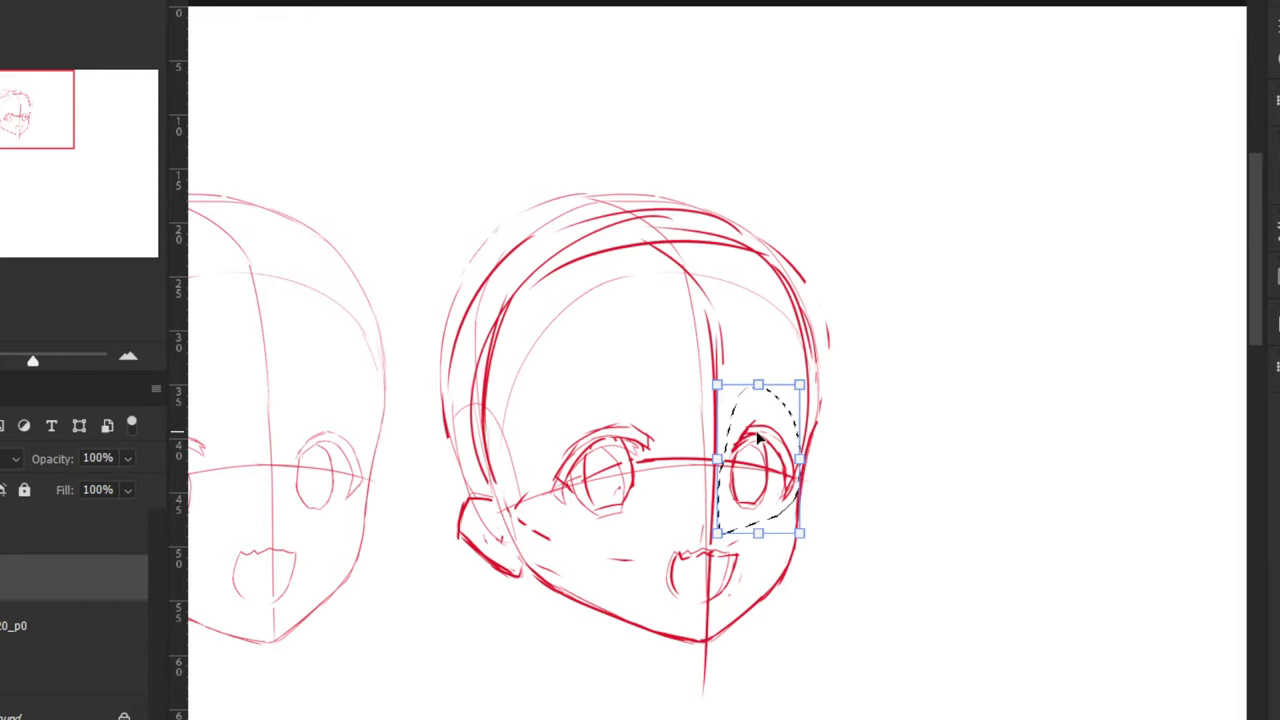
drag(757, 436, 757, 443)
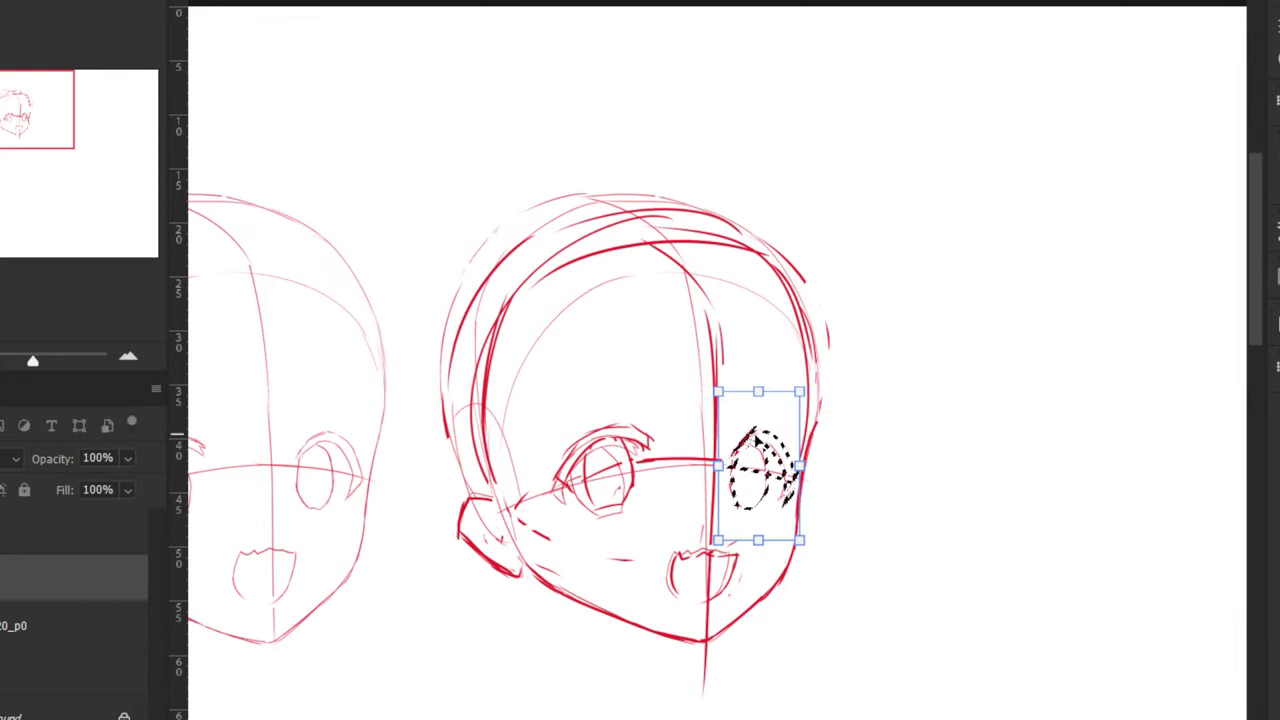
key(Return)
key(ctrl+d)
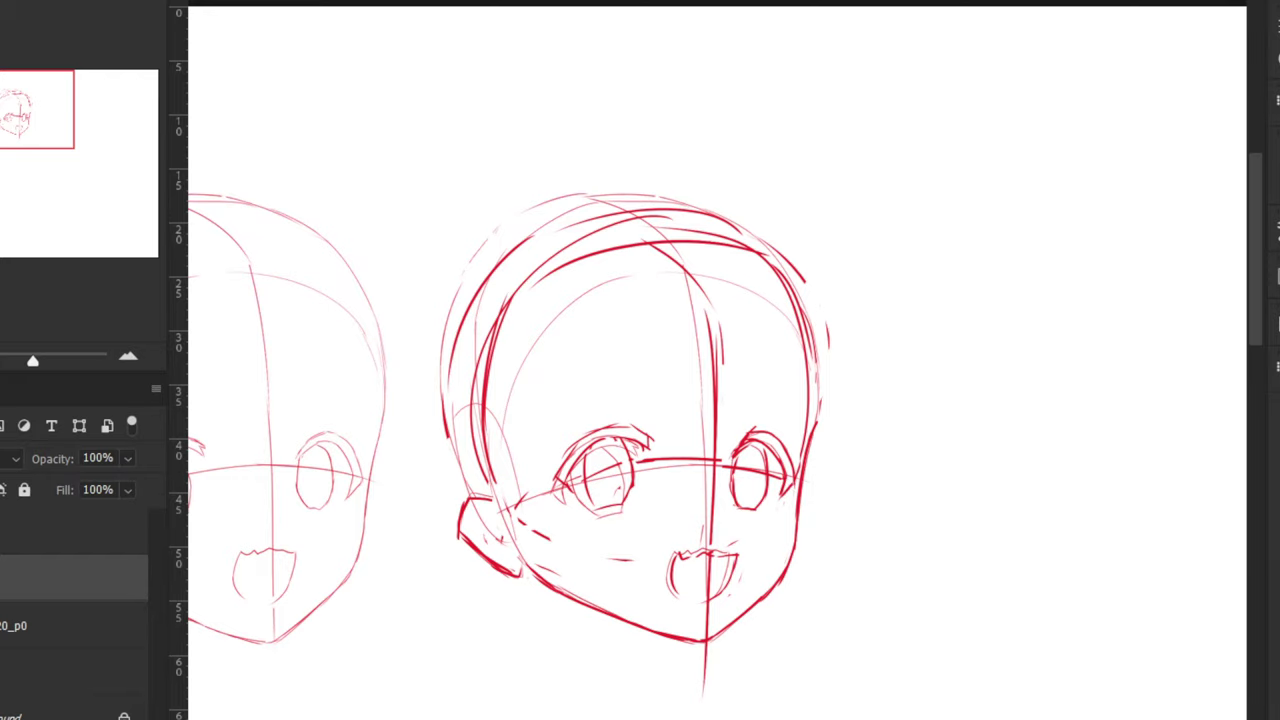
Select the new head's near eye and move it slightly outwards, away from the centre line
mouse_move(640, 505)
mouse_down()
mouse_move(652, 400)
mouse_move(580, 537)
mouse_move(615, 510)
mouse_up()
key(ctrl+r)
key(ctrl+r)
key(ctrl+t)
drag(617, 449, 598, 452)
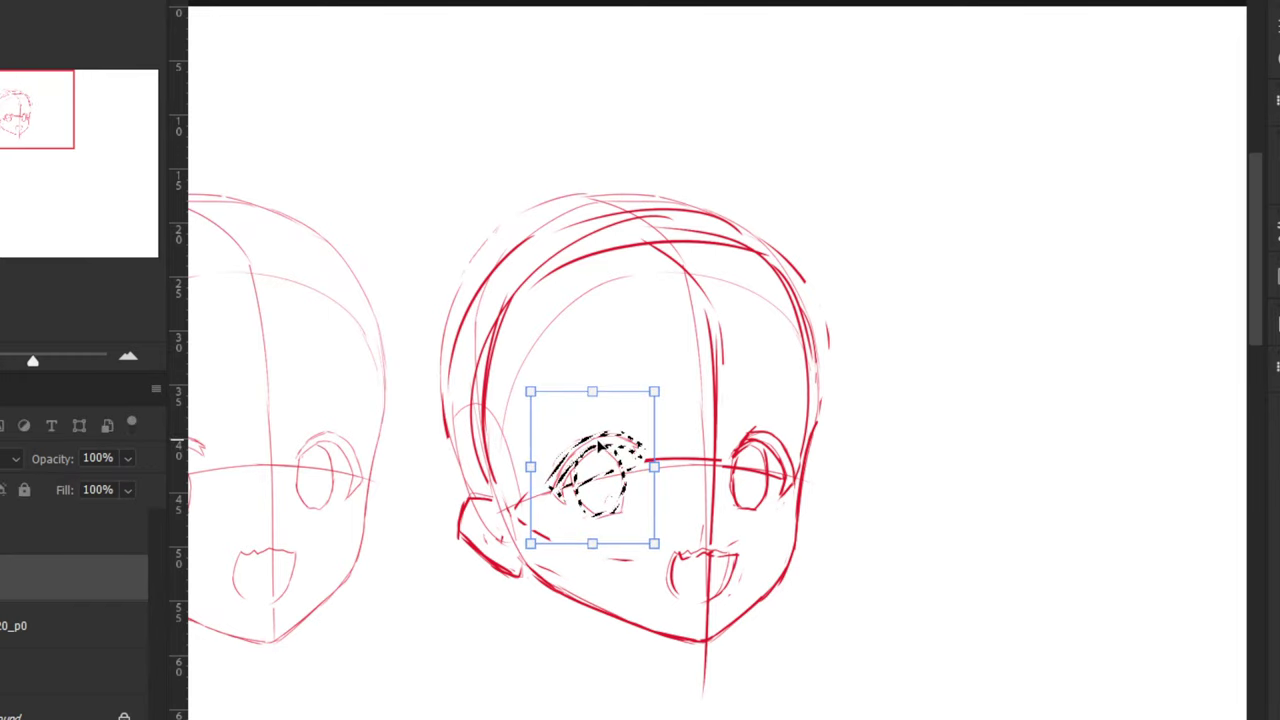
key(Return)
key(ctrl+d)
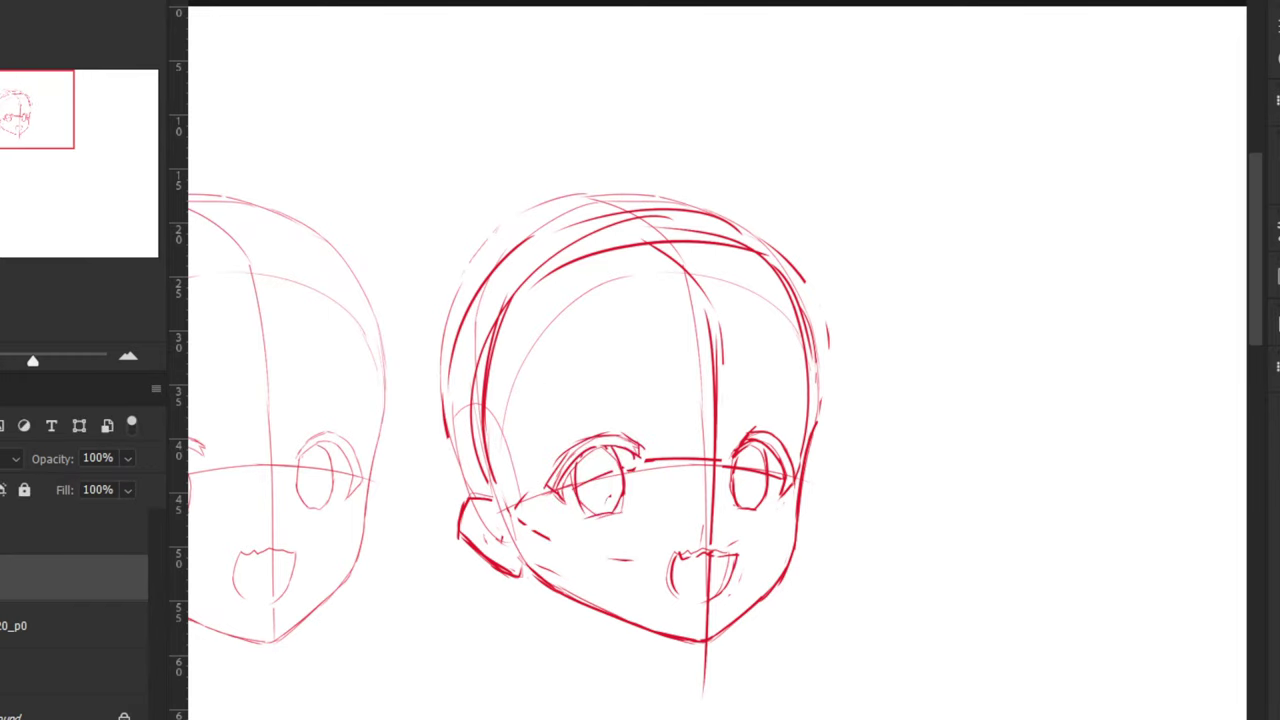
Select the near eye's iris, rotate it slightly counterclockwise and reposition it under the upper eyelid
key(ctrl+plus)
mouse_move(591, 471)
mouse_down()
mouse_move(532, 488)
mouse_move(521, 554)
mouse_move(563, 514)
mouse_up()
key(ctrl+t)
drag(491, 403, 468, 428)
drag(567, 514, 576, 521)
key(ctrl+plus)
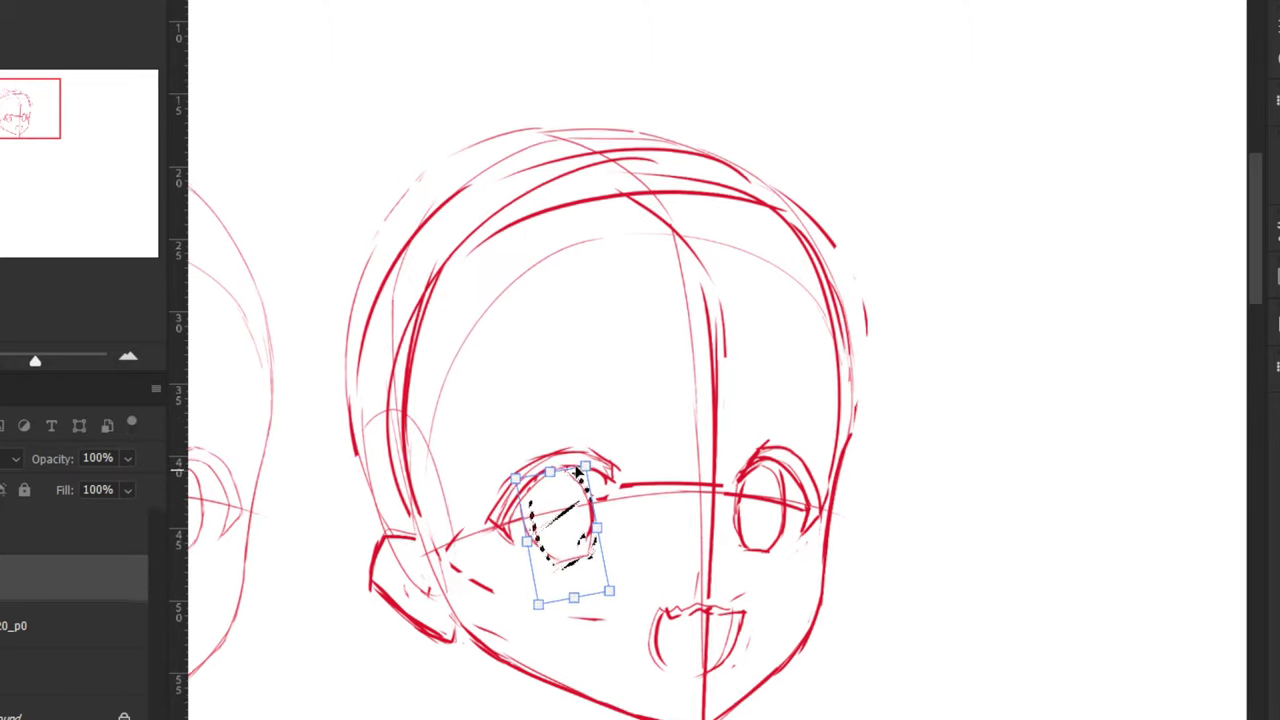
mouse_move(481, 603)
mouse_down()
mouse_move(475, 586)
mouse_move(478, 600)
mouse_up()
key(Return)
key(ctrl+d)
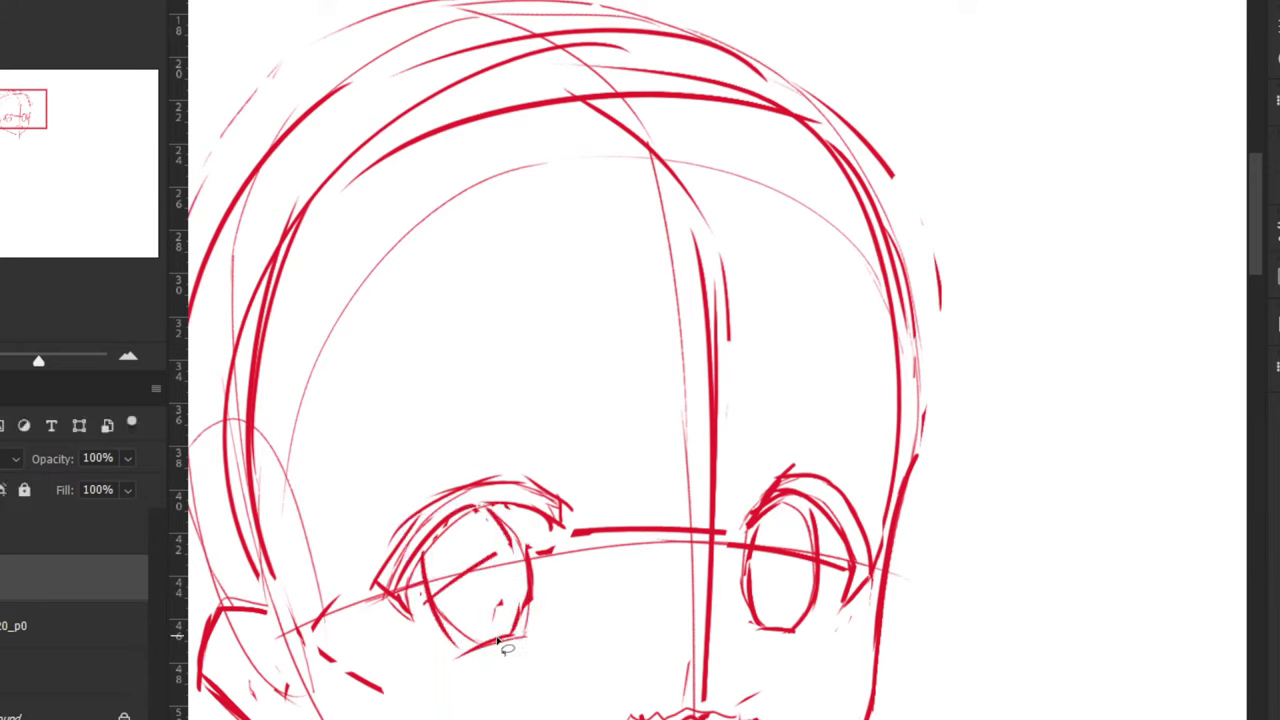
Erase the slanted guide line and the stray, broken strokes in and around the near iris
key(b)
mouse_move(480, 648)
mouse_down()
mouse_move(511, 644)
mouse_move(528, 596)
mouse_up()
drag(512, 552, 498, 520)
drag(467, 563, 438, 593)
drag(531, 602, 525, 568)
mouse_move(468, 656)
mouse_down()
mouse_move(427, 570)
mouse_move(440, 627)
mouse_move(426, 559)
mouse_move(485, 650)
mouse_up()
Redraw the near iris outline from the eyelid down its inner side to the base
key(b)
mouse_move(489, 510)
mouse_down()
mouse_move(531, 574)
mouse_move(532, 627)
mouse_up()
key(ctrl+z)
mouse_move(515, 527)
mouse_down()
mouse_move(527, 635)
mouse_move(468, 651)
mouse_move(515, 641)
mouse_move(464, 652)
mouse_up()
key(ctrl+z)
key(ctrl+z)
key(ctrl+minus)
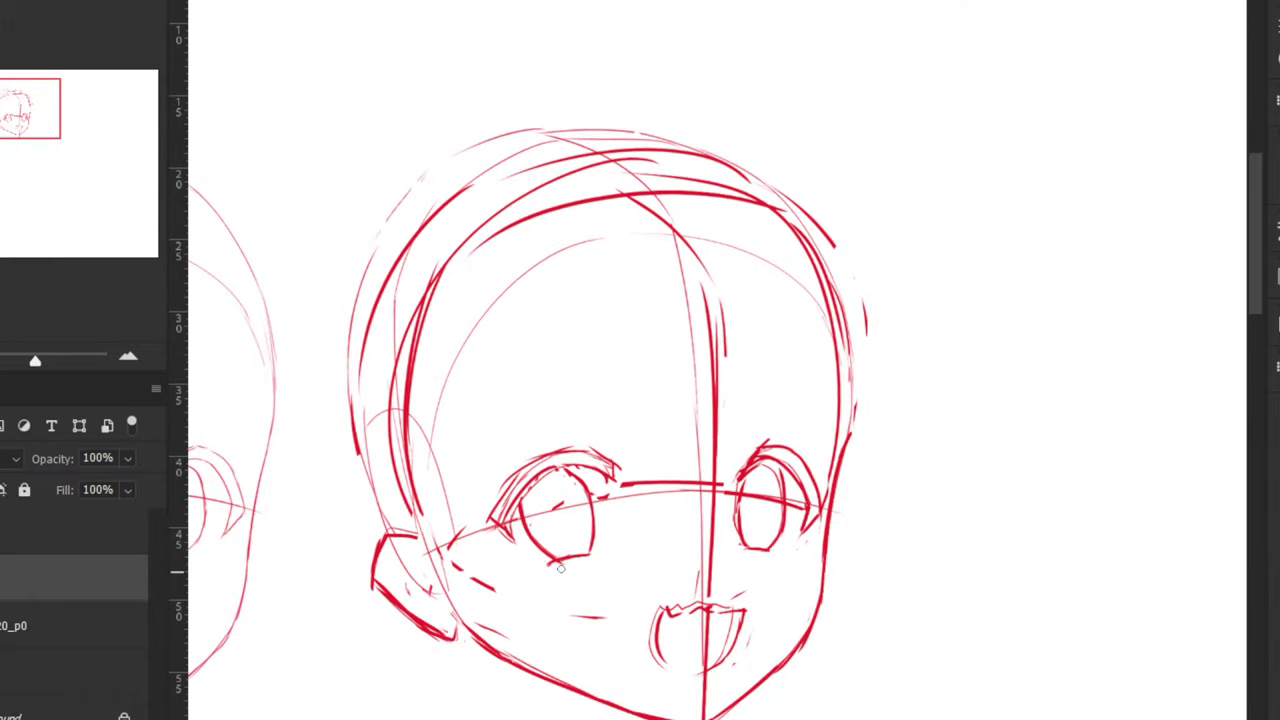
key(ctrl+minus)
key(ctrl+minus)
key(ctrl+minus)
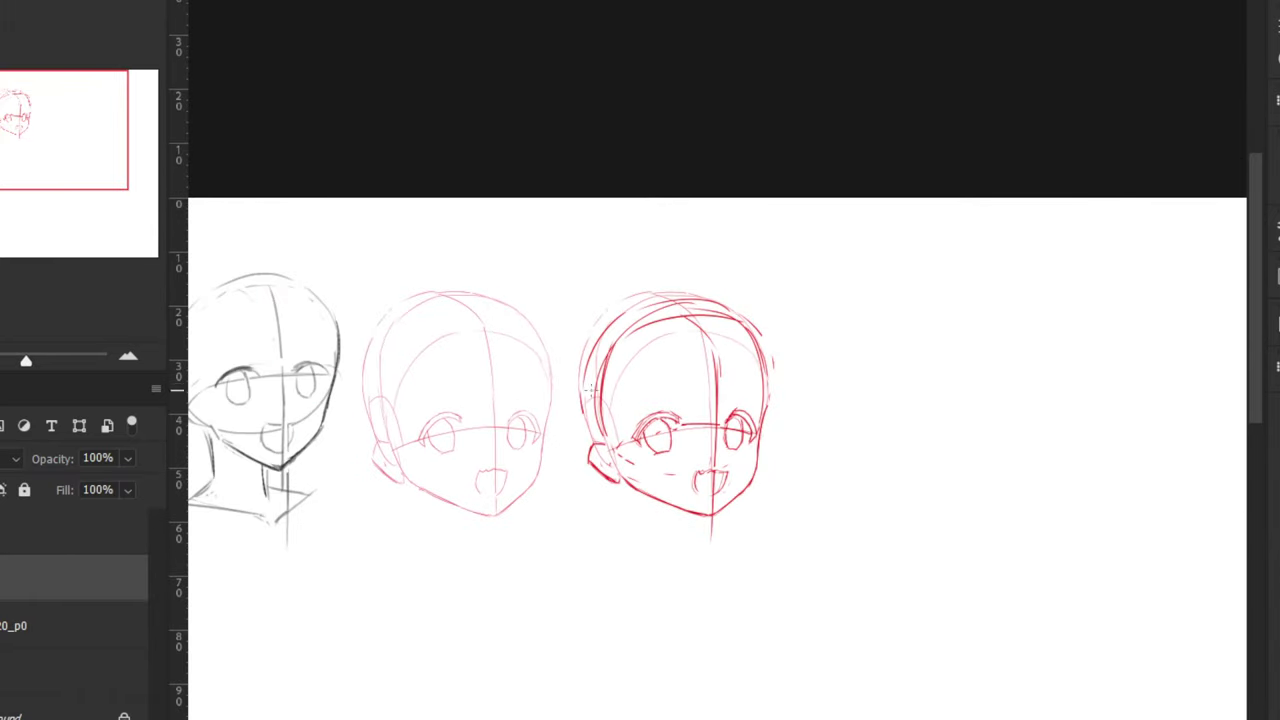
Redraw the red head's crown and back-of-skull outline along the overlaid trace, down to the ear
key(ctrl+plus)
scroll(650, 262, up, 2)
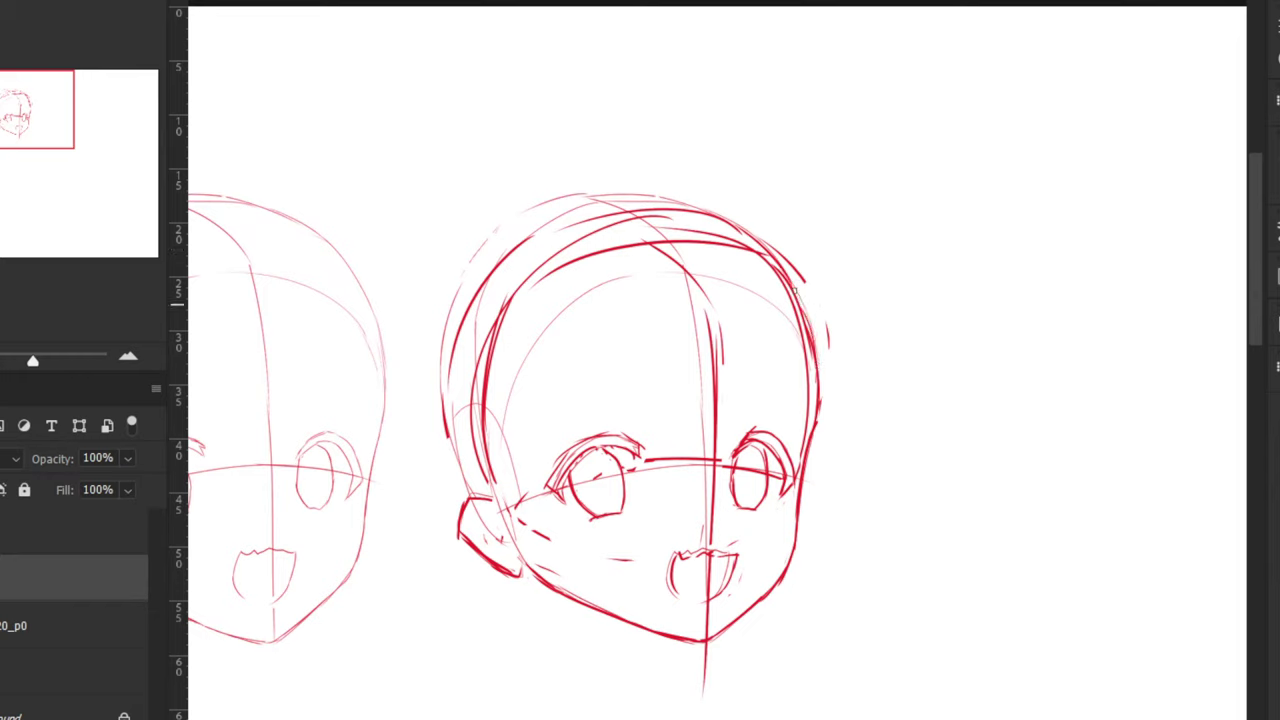
drag(669, 211, 644, 202)
key(ctrl+z)
drag(694, 204, 609, 197)
drag(635, 192, 530, 209)
key(ctrl+z)
key(ctrl+z)
mouse_move(642, 188)
mouse_down()
mouse_move(530, 206)
mouse_move(488, 240)
mouse_move(445, 316)
mouse_up()
mouse_move(456, 289)
mouse_down()
mouse_move(440, 409)
mouse_move(462, 481)
mouse_up()
key(ctrl+z)
key(ctrl+z)
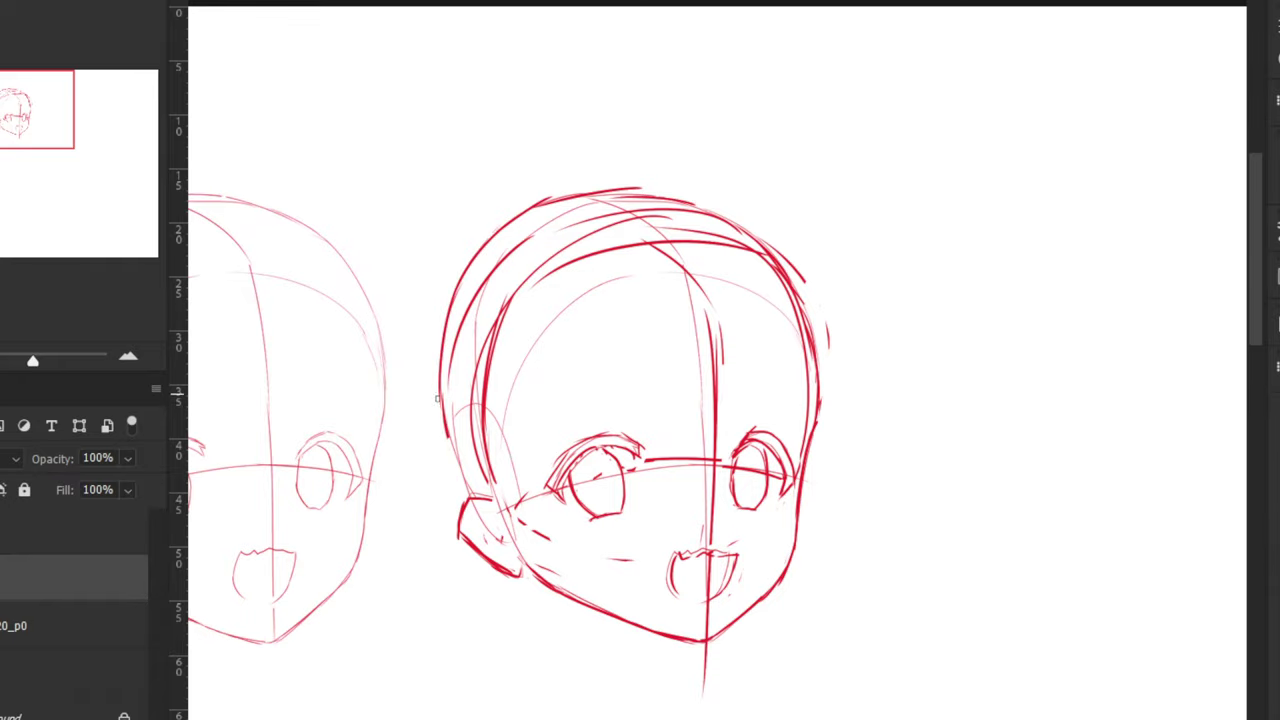
drag(440, 394, 470, 494)
Compare the red head with the overlaid trace and the neighbouring head studies
key(ctrl+minus)
key(ctrl+minus)
key(ctrl+minus)
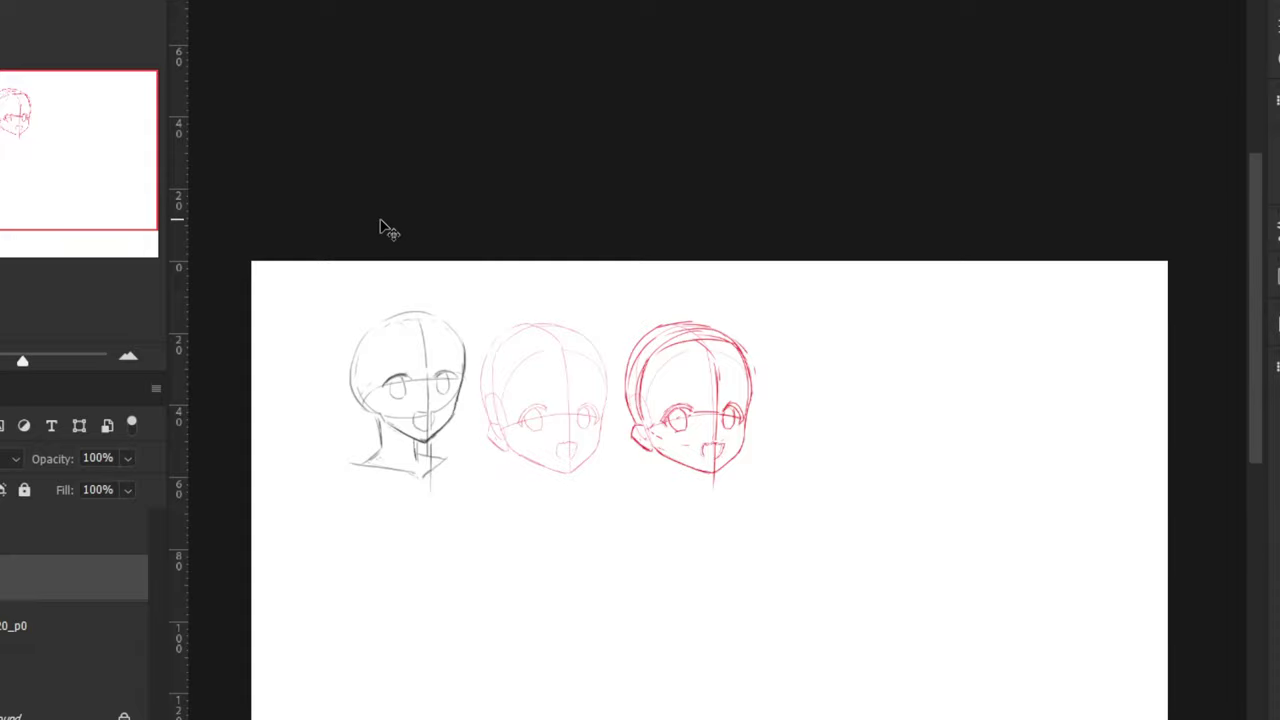
key(ctrl+plus)
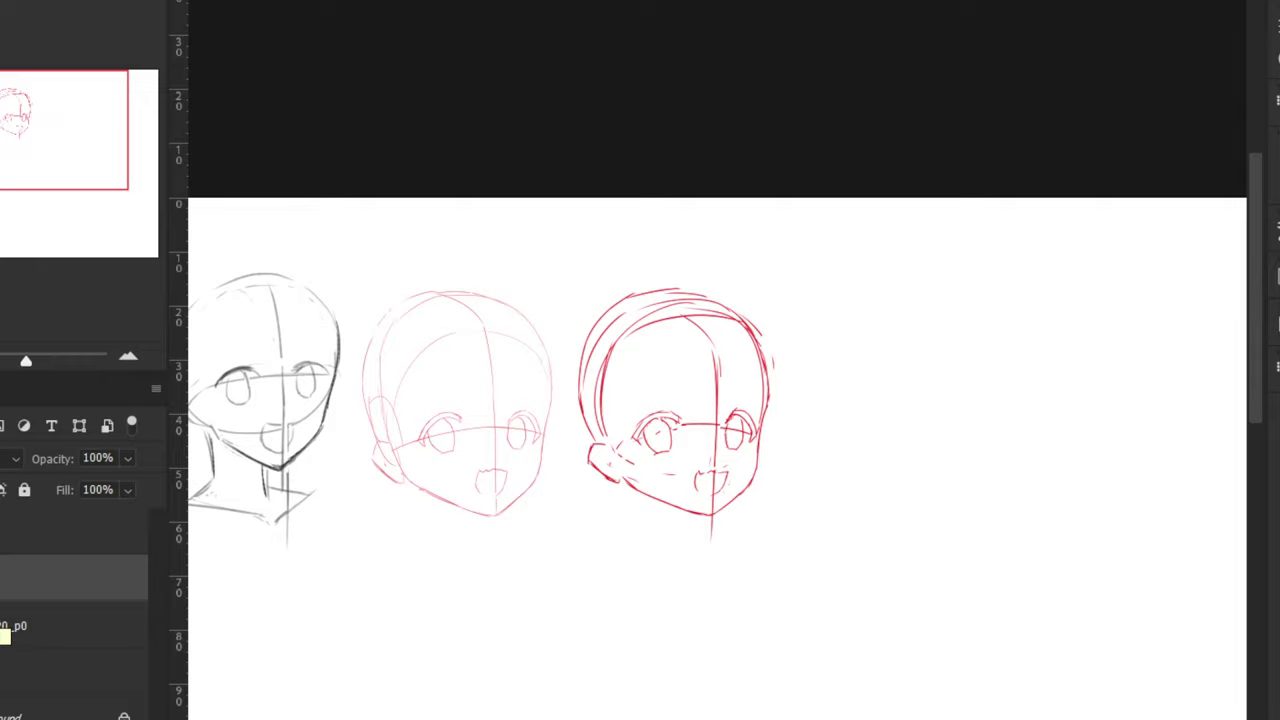
click(0, 622)
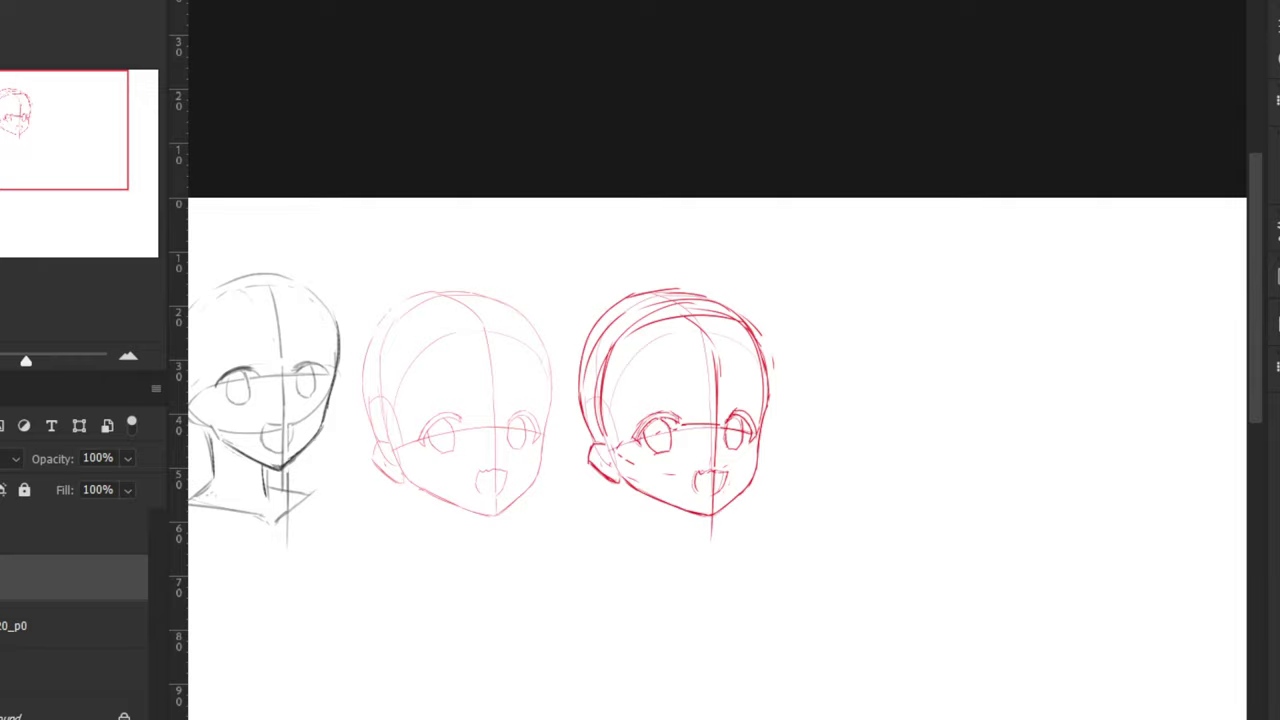
key(ctrl+minus)
key(ctrl+minus)
key(ctrl+plus)
key(ctrl+plus)
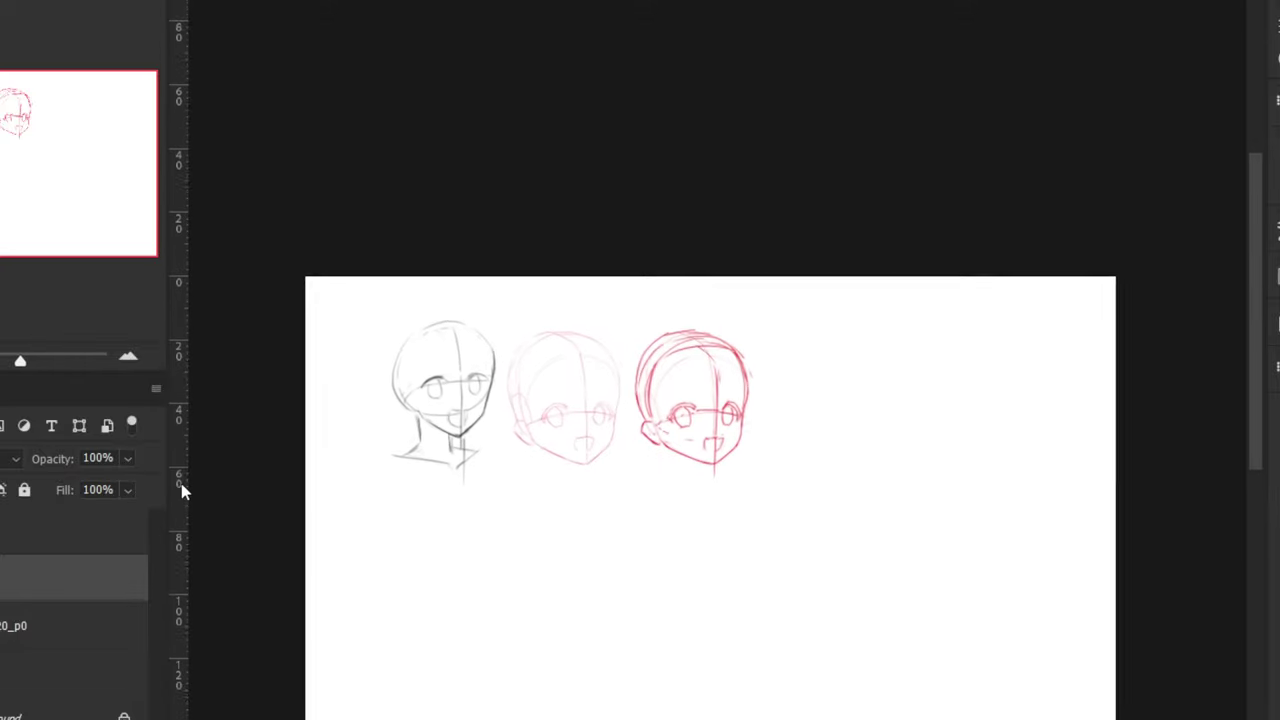
Create a layer group above the sketch layers and move Layer 3, Layer 2 and Layer 1 into it
click(3, 531)
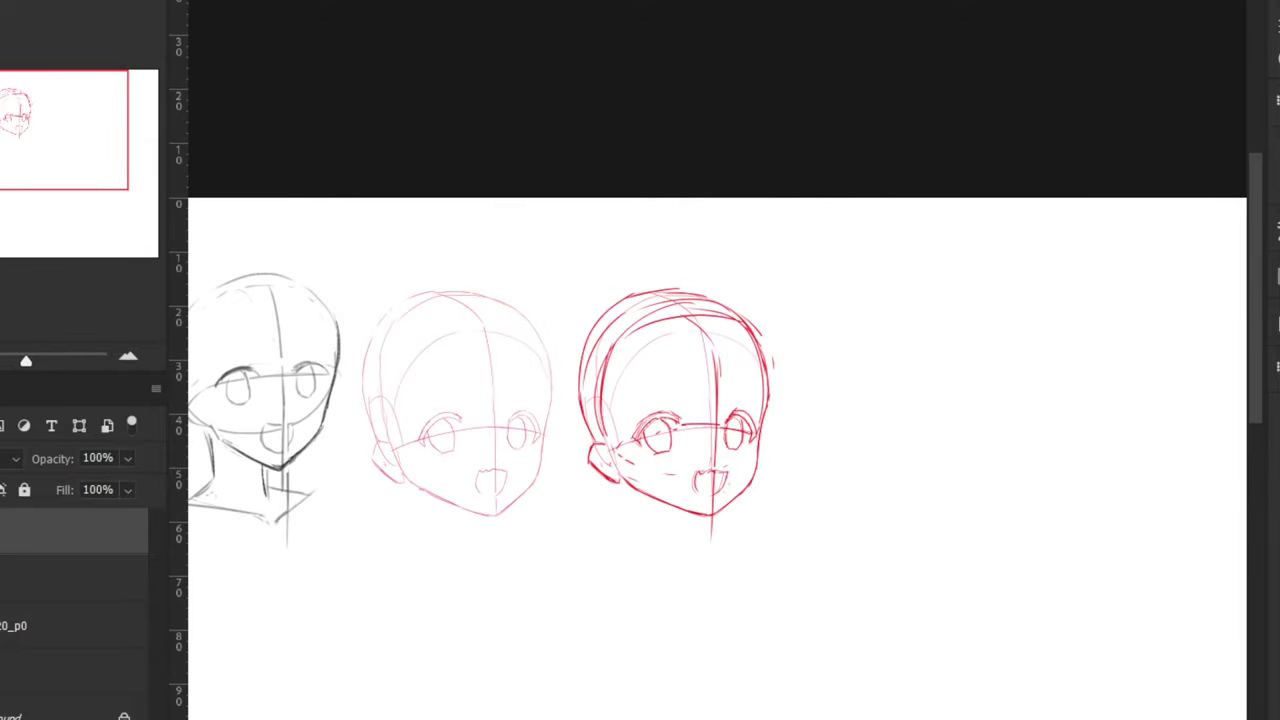
click(46, 718)
drag(5, 562, 5, 536)
drag(5, 607, 5, 584)
drag(5, 700, 5, 632)
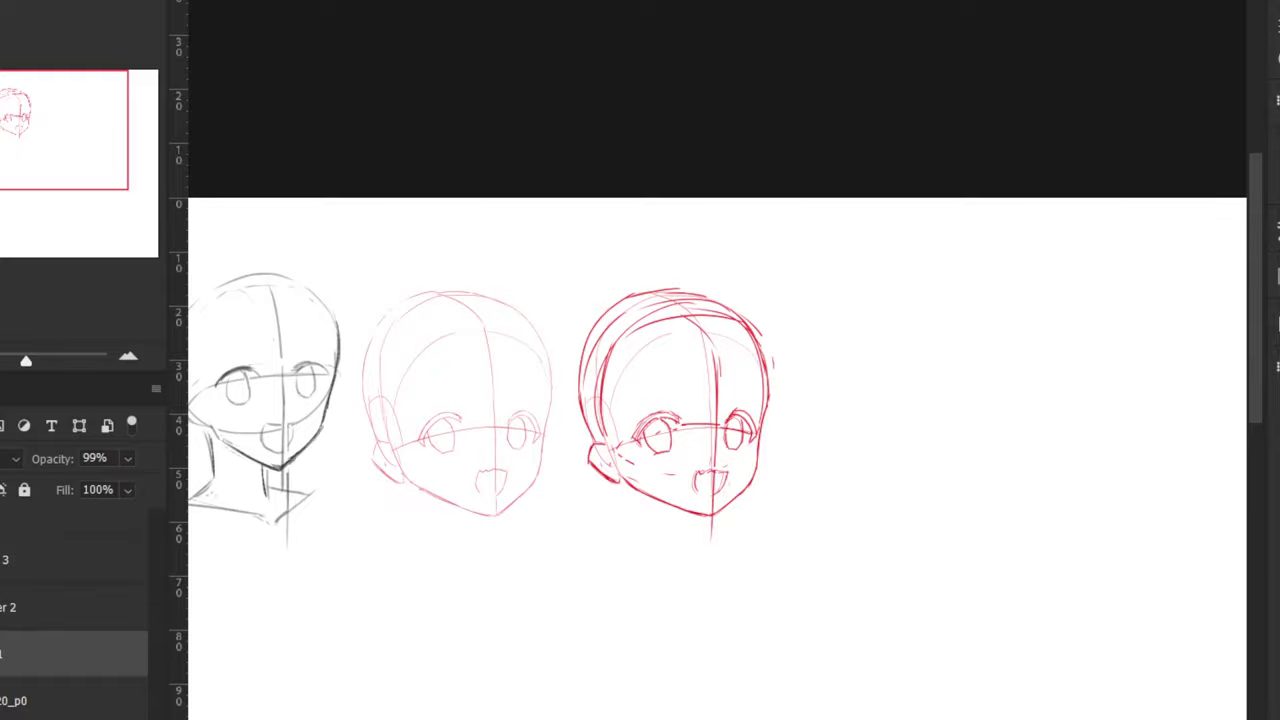
click(12, 522)
Scale the grouped head studies down together and move them into the canvas's upper-left corner
key(ctrl+t)
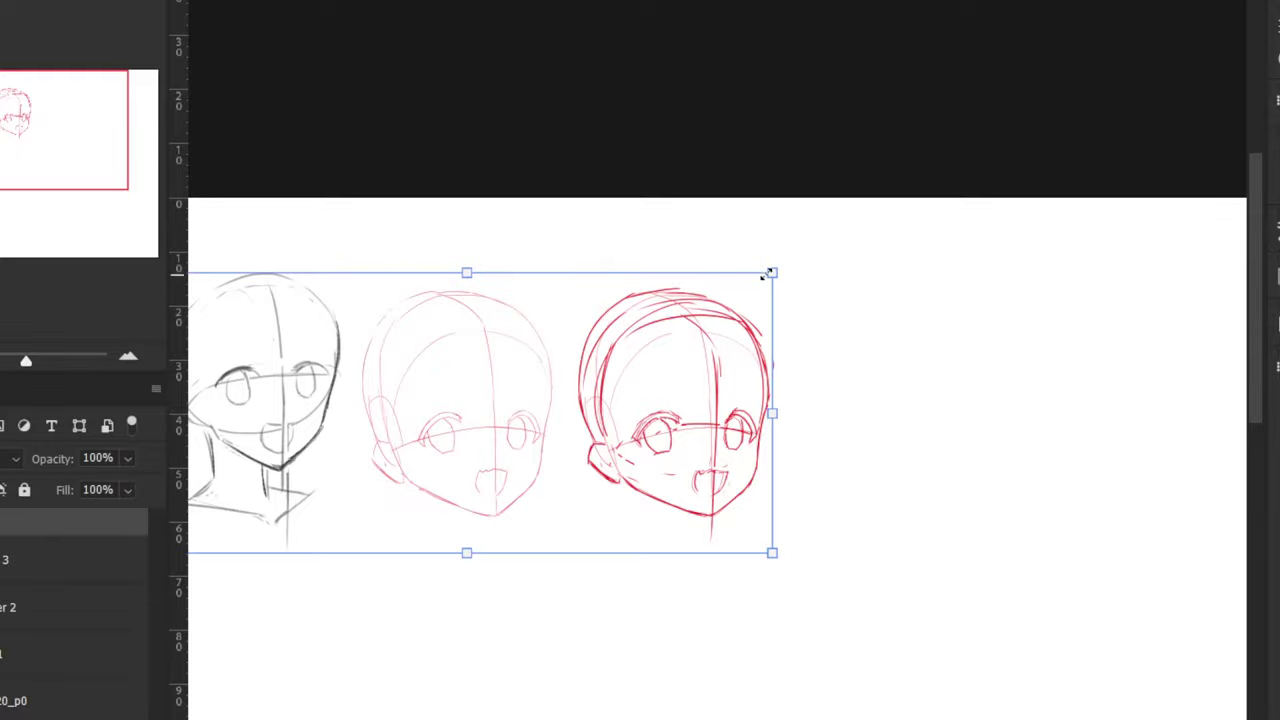
drag(767, 274, 720, 298)
key(ctrl+minus)
drag(511, 120, 618, 198)
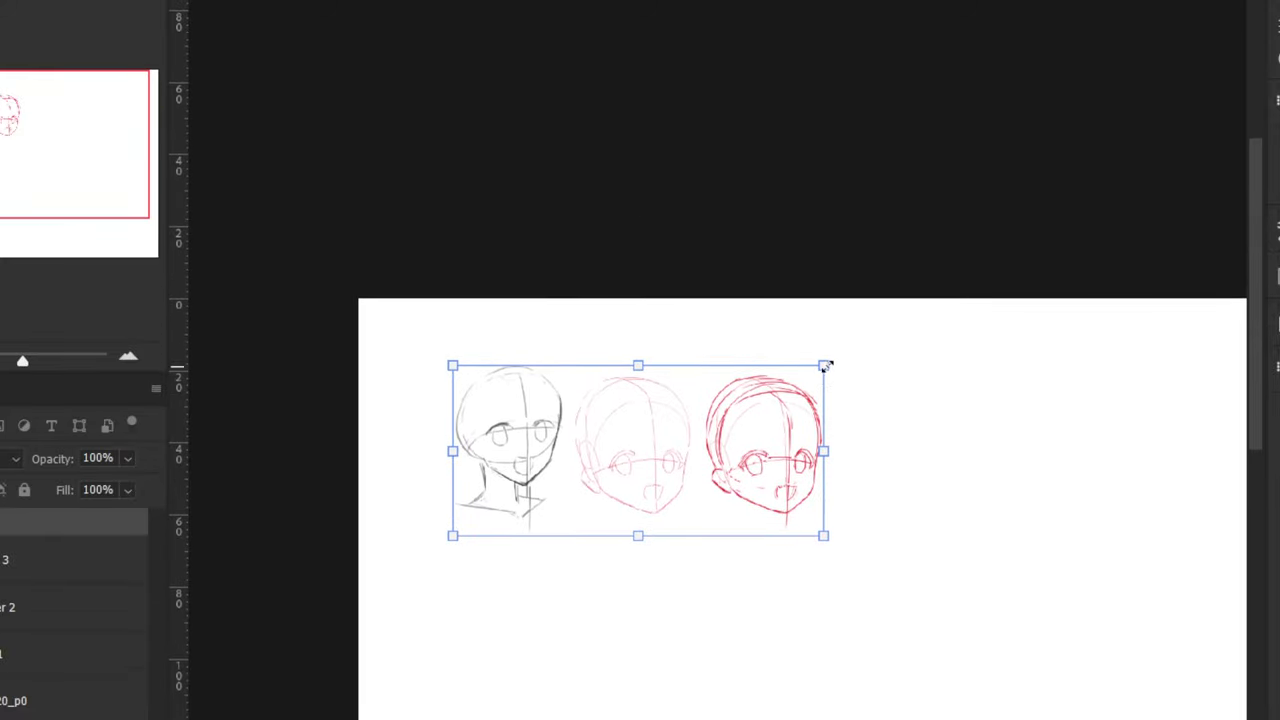
drag(824, 366, 766, 392)
mouse_move(634, 440)
mouse_down()
mouse_move(549, 383)
mouse_move(545, 358)
mouse_up()
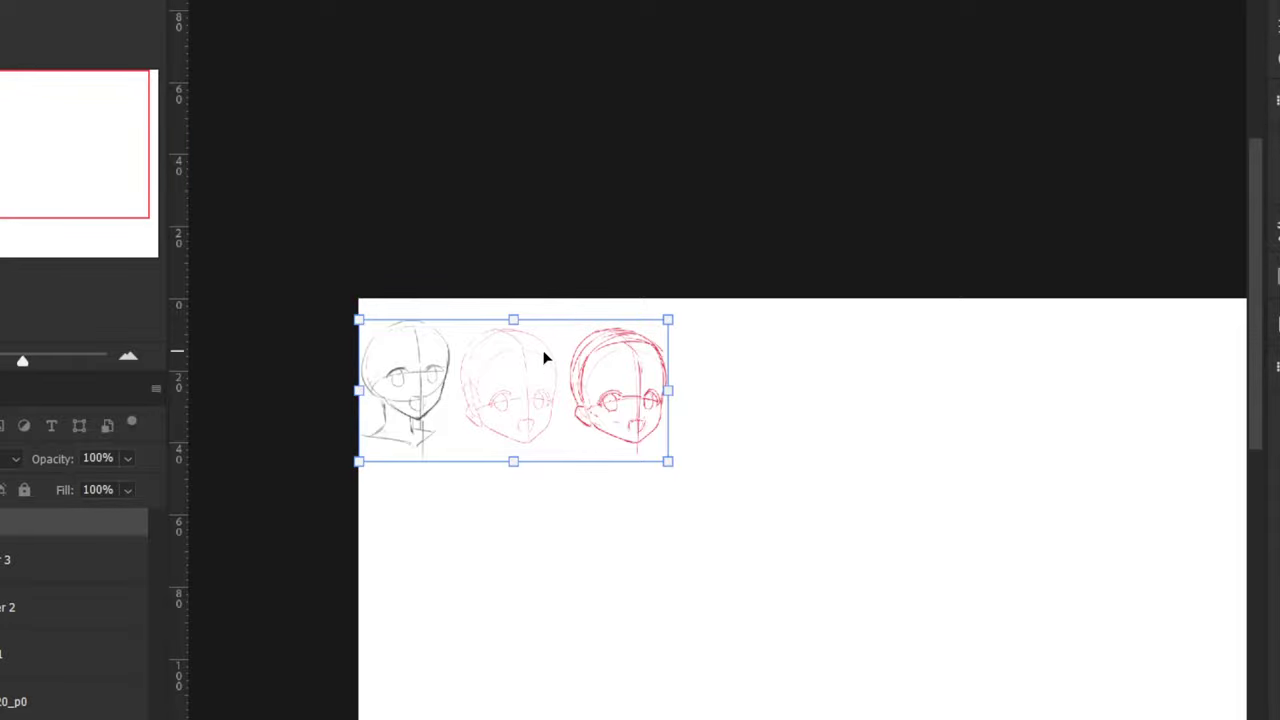
key(Return)
scroll(634, 343, left, 2)
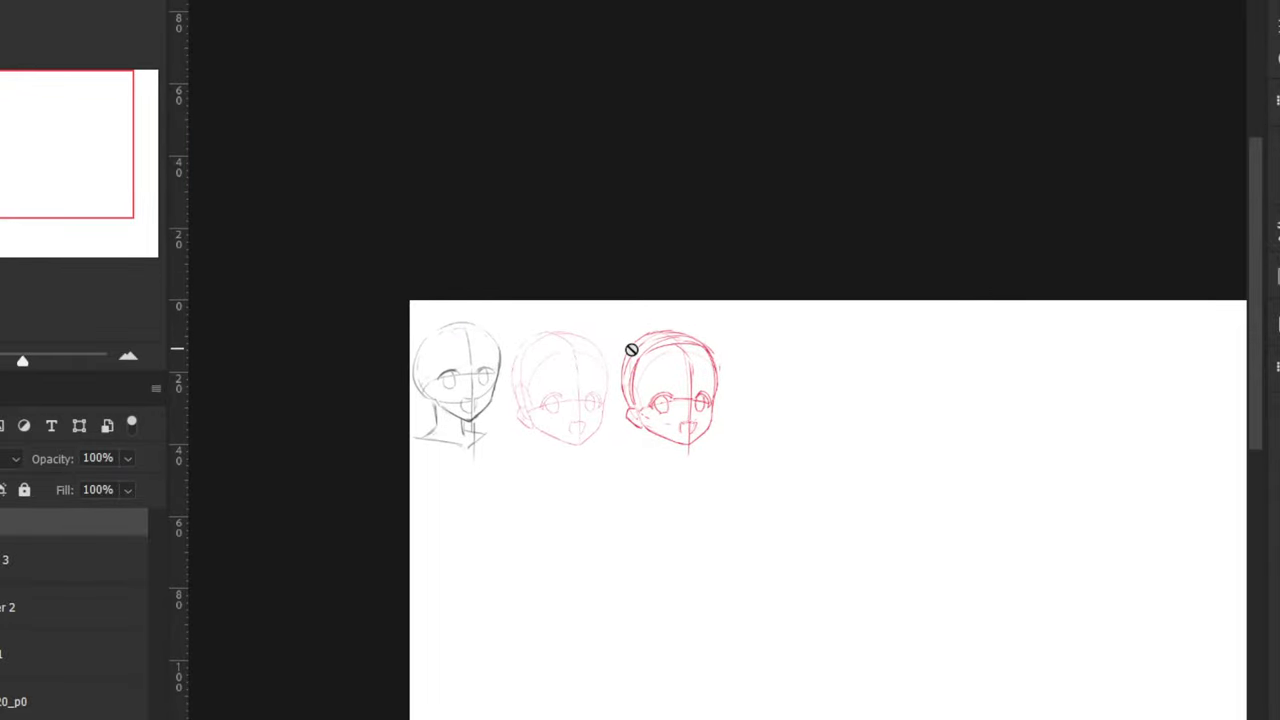
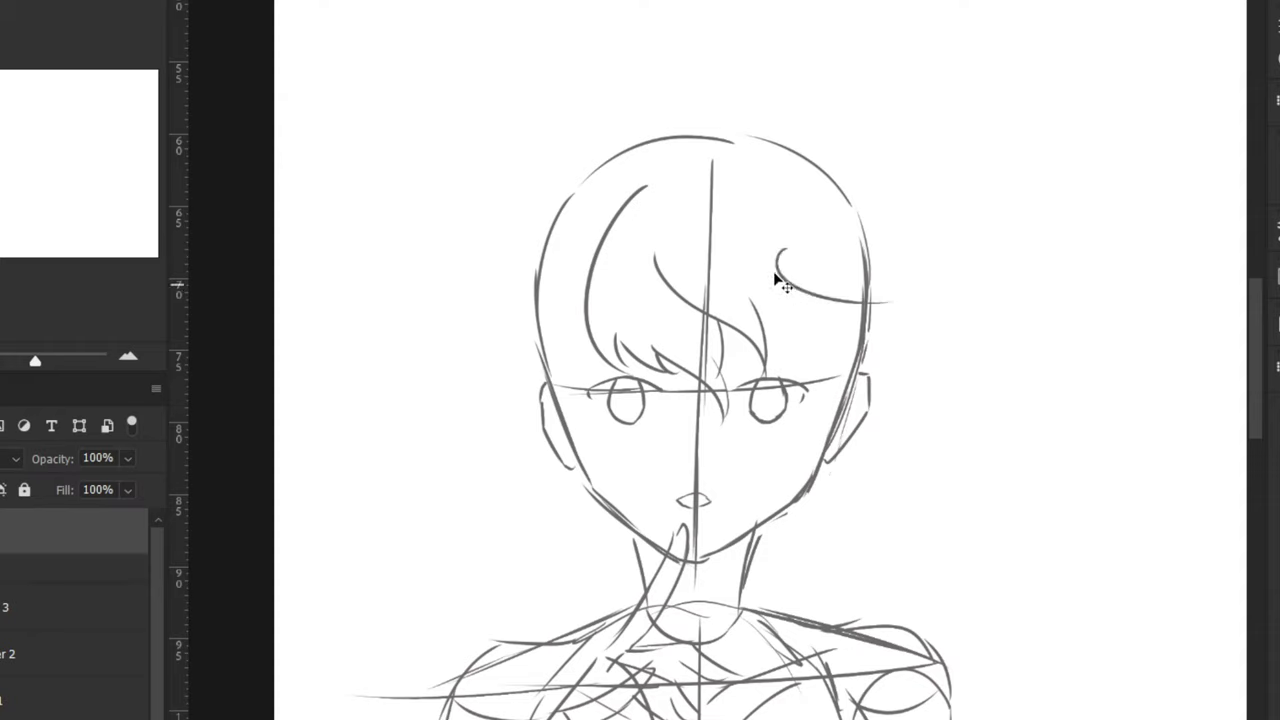
Redraw the outward-swept forelock on the right of the forehead and the curved strand leading to it from the centre line
key(ctrl+z)
key(ctrl+z)
mouse_move(753, 292)
mouse_down()
mouse_move(832, 320)
mouse_move(880, 305)
mouse_up()
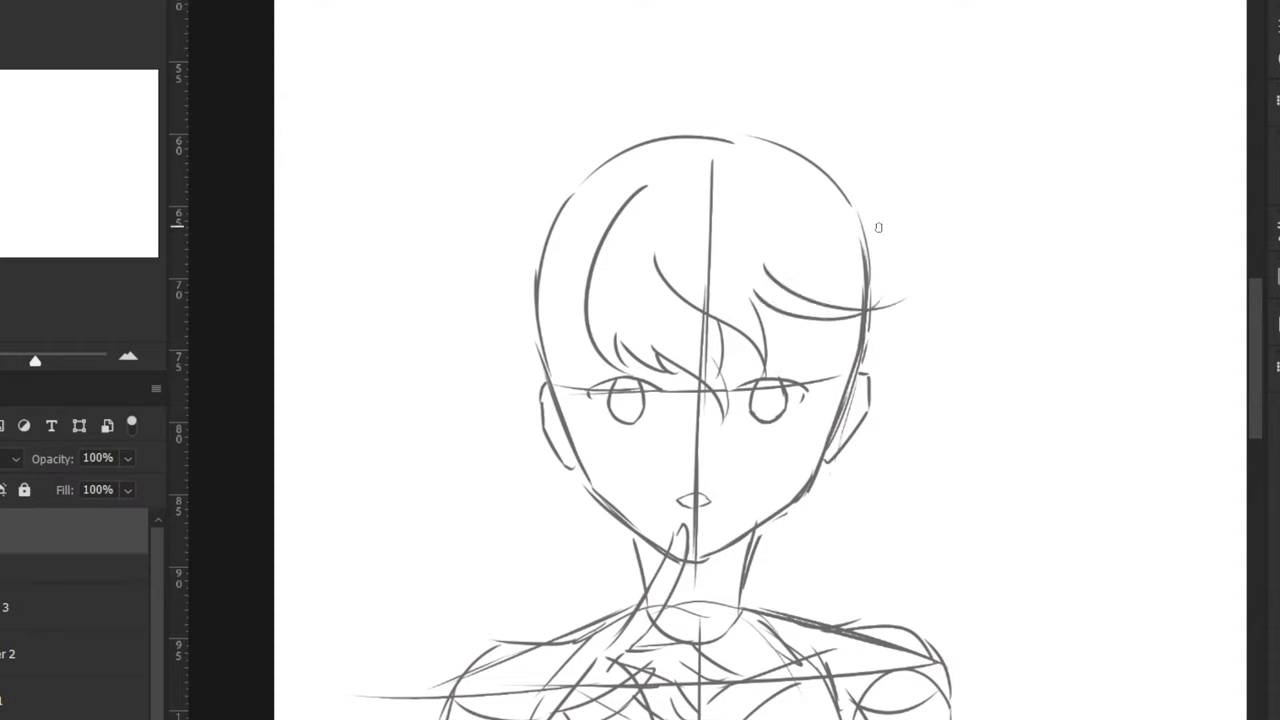
mouse_move(731, 192)
mouse_down()
mouse_move(786, 276)
mouse_move(760, 243)
mouse_move(772, 273)
mouse_up()
key(ctrl+z)
key(ctrl+z)
Draw pointed bang strands falling over the right eye and down beside the right ear
drag(756, 316, 820, 390)
key(ctrl+z)
drag(759, 313, 815, 409)
drag(834, 325, 824, 392)
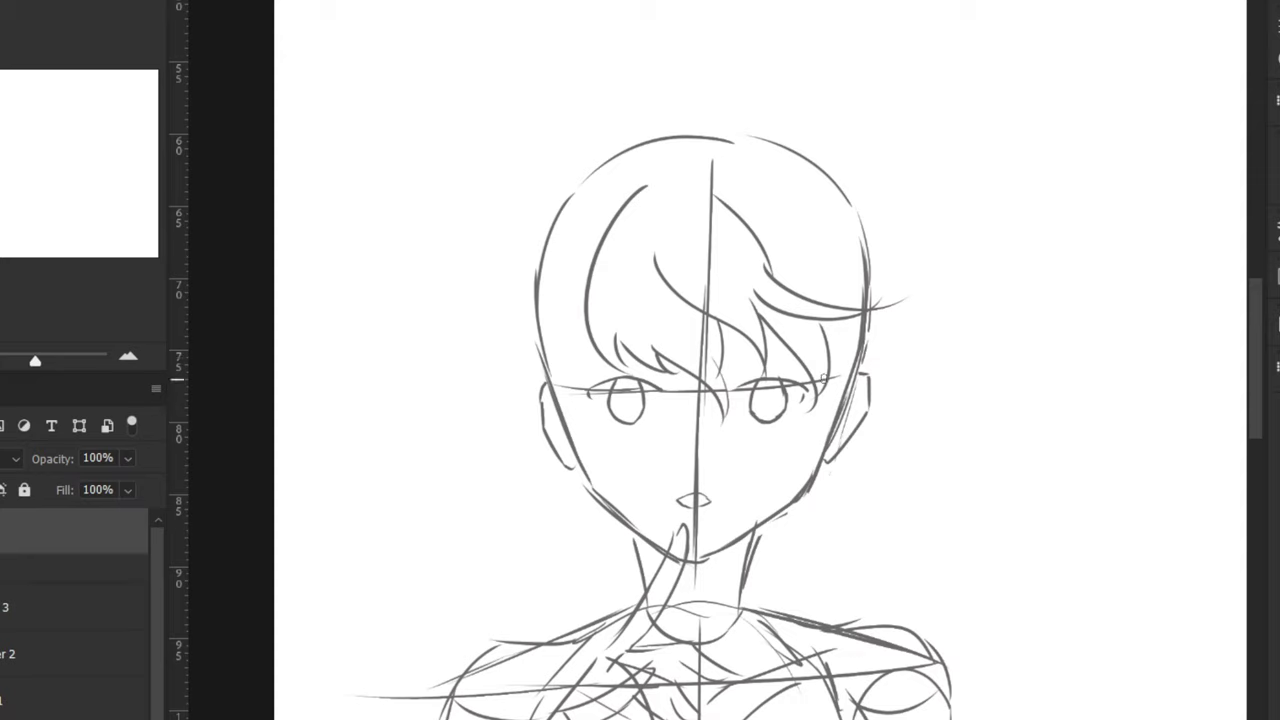
drag(824, 331, 851, 420)
Add short, pointed bang tips between the left eye and the centre line
drag(591, 290, 574, 384)
key(ctrl+z)
drag(642, 362, 675, 391)
key(ctrl+z)
mouse_move(632, 345)
mouse_down()
mouse_move(684, 373)
mouse_move(658, 369)
mouse_move(693, 391)
mouse_up()
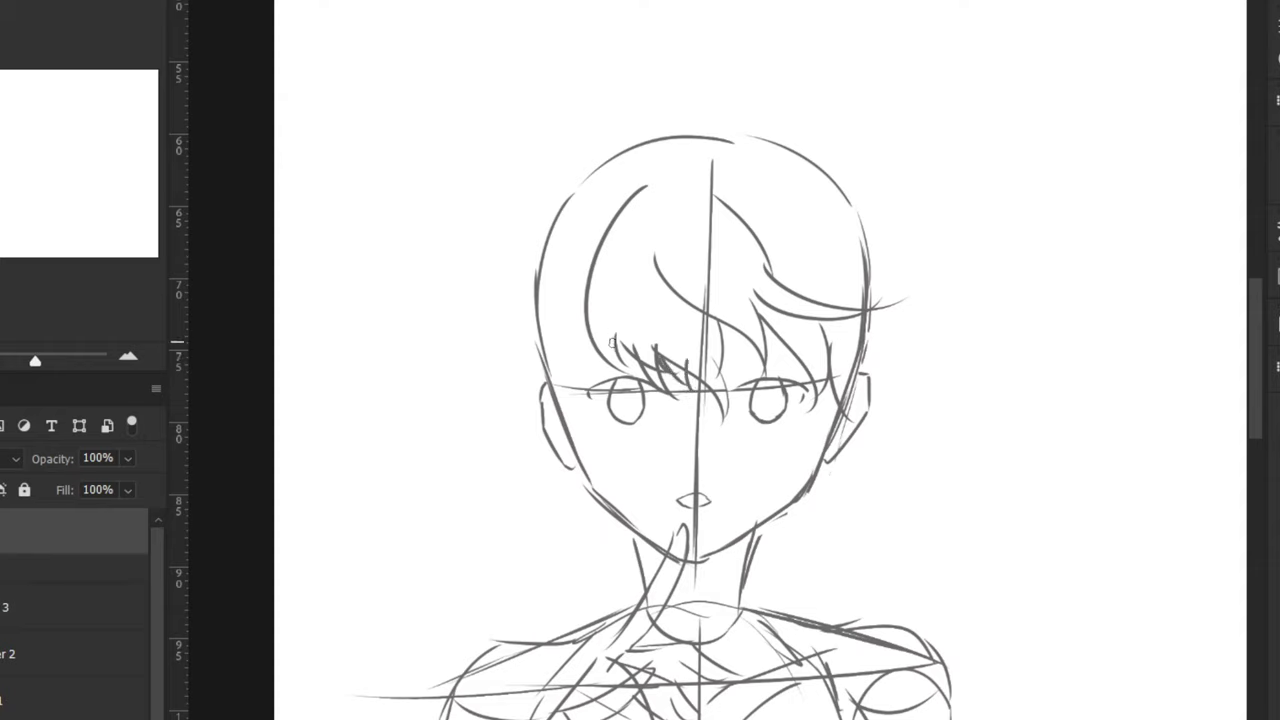
Continue the bangs outwards over the left eye with curved strands reaching down beside the left ear
drag(591, 322, 598, 388)
mouse_move(607, 330)
mouse_down()
mouse_move(615, 346)
mouse_move(576, 394)
mouse_move(605, 410)
mouse_up()
drag(569, 355, 561, 428)
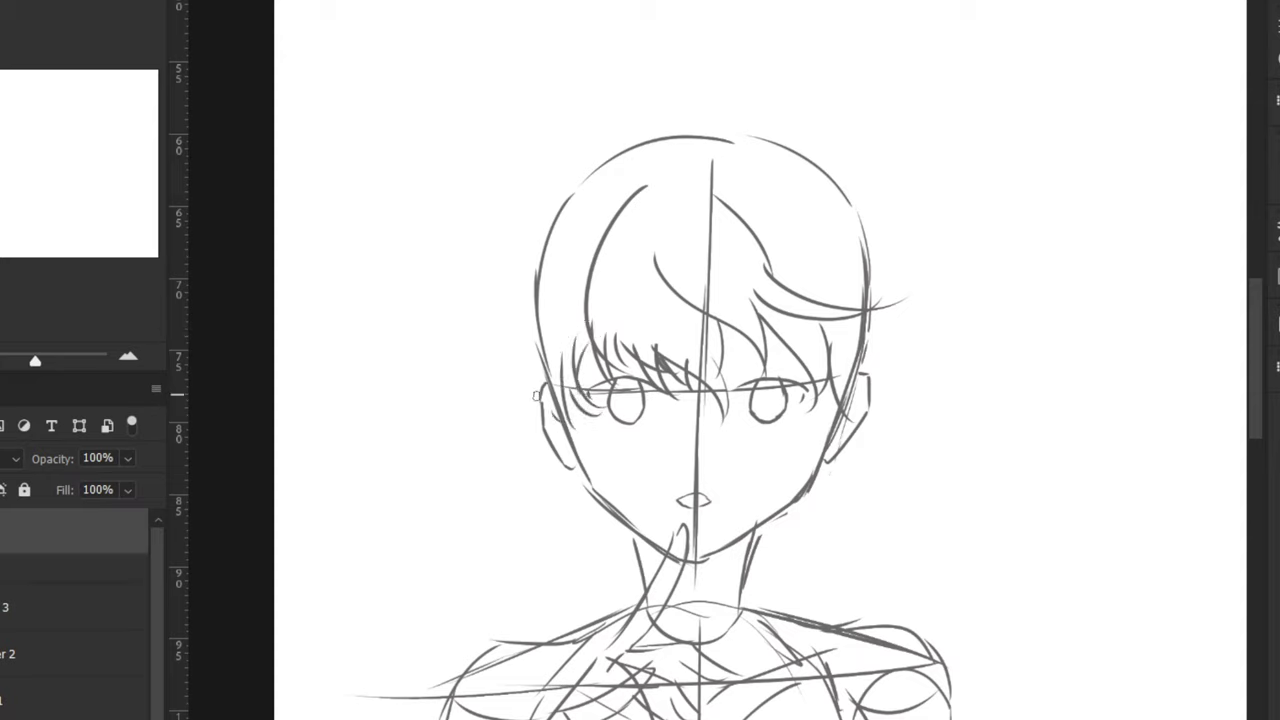
drag(550, 398, 562, 452)
drag(566, 340, 576, 376)
Draw the hair parting at the crown and a long strand sweeping out past the right side of the head
mouse_move(705, 170)
mouse_down()
mouse_move(643, 192)
mouse_move(773, 158)
mouse_up()
key(ctrl+z)
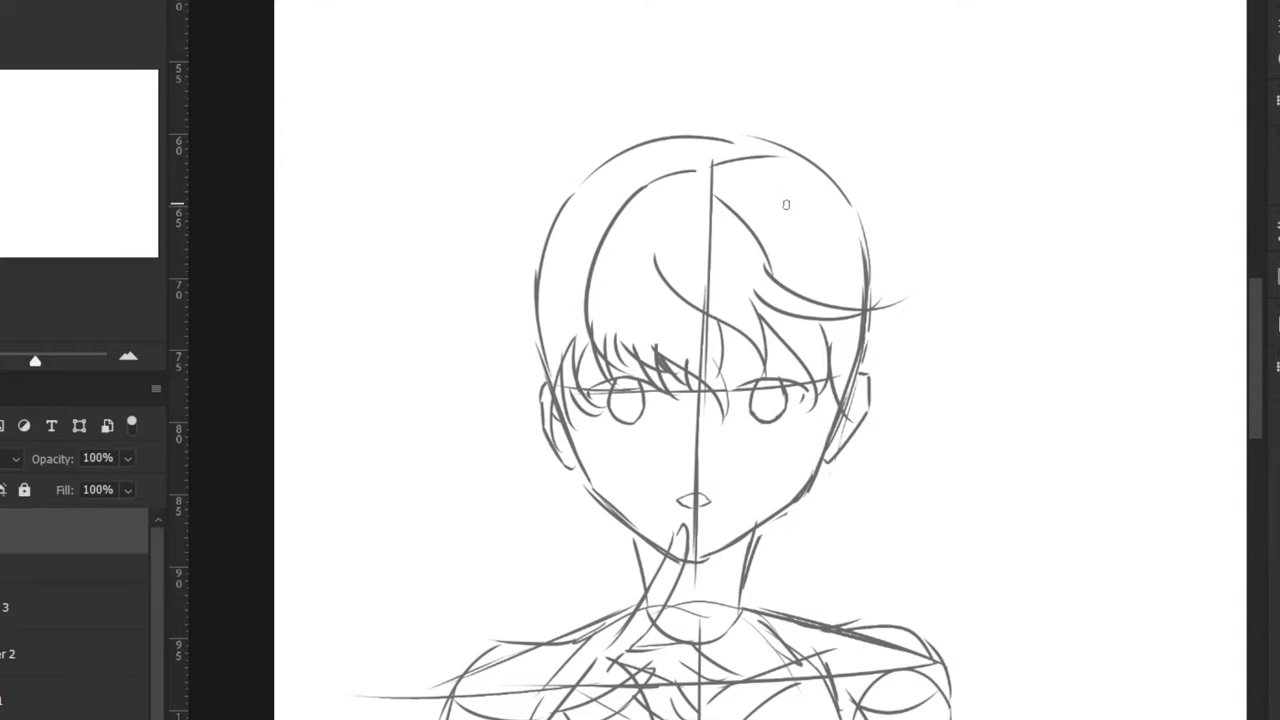
drag(955, 190, 822, 165)
key(ctrl+z)
drag(918, 197, 782, 159)
mouse_move(914, 192)
mouse_down()
mouse_move(972, 204)
mouse_move(922, 211)
mouse_up()
key(ctrl+z)
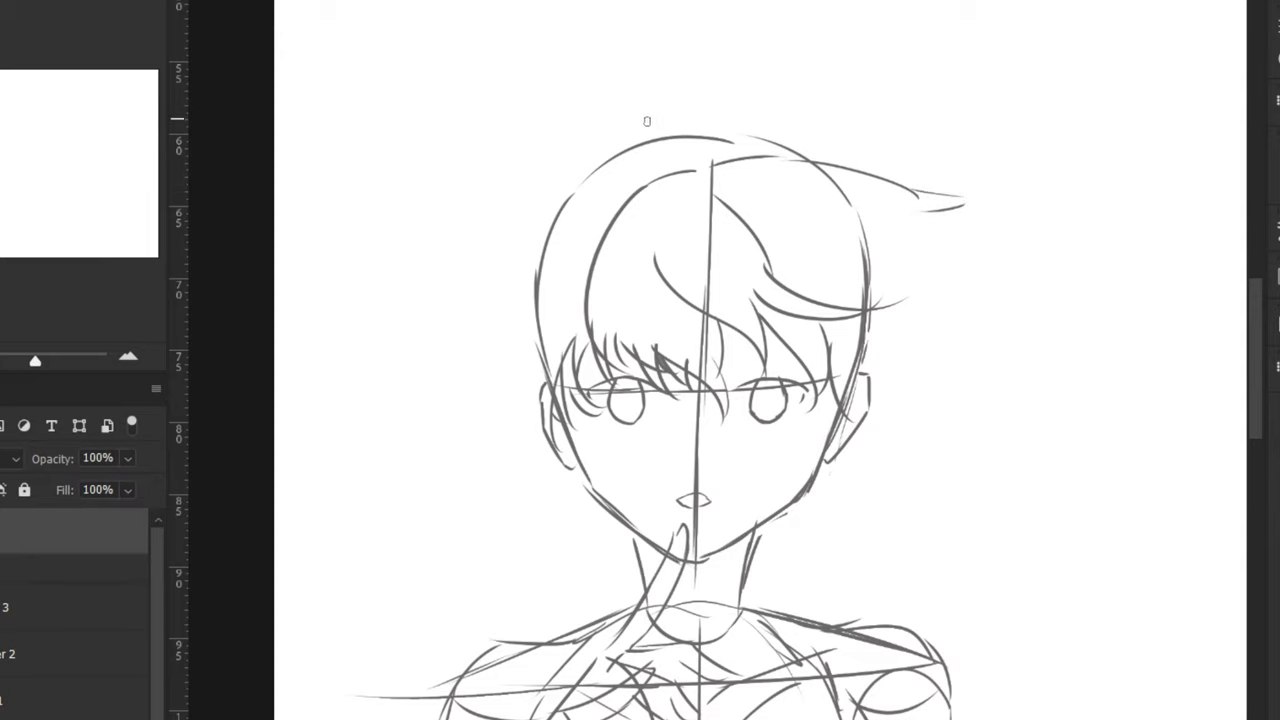
Draw the outer hair contour as an arc just above the upper-left side of the skull
drag(655, 122, 551, 178)
mouse_move(738, 116)
mouse_down()
mouse_move(688, 118)
mouse_move(582, 157)
mouse_up()
key(ctrl+z)
key(ctrl+z)
key(ctrl+z)
drag(682, 120, 566, 169)
Select the head with its hair, tilt it slightly counterclockwise and reposition it over the neck
mouse_move(625, 548)
mouse_down()
mouse_move(655, 553)
mouse_move(689, 522)
mouse_move(691, 577)
mouse_move(737, 548)
mouse_move(810, 533)
mouse_move(996, 200)
mouse_move(569, 90)
mouse_move(505, 494)
mouse_move(614, 556)
mouse_up()
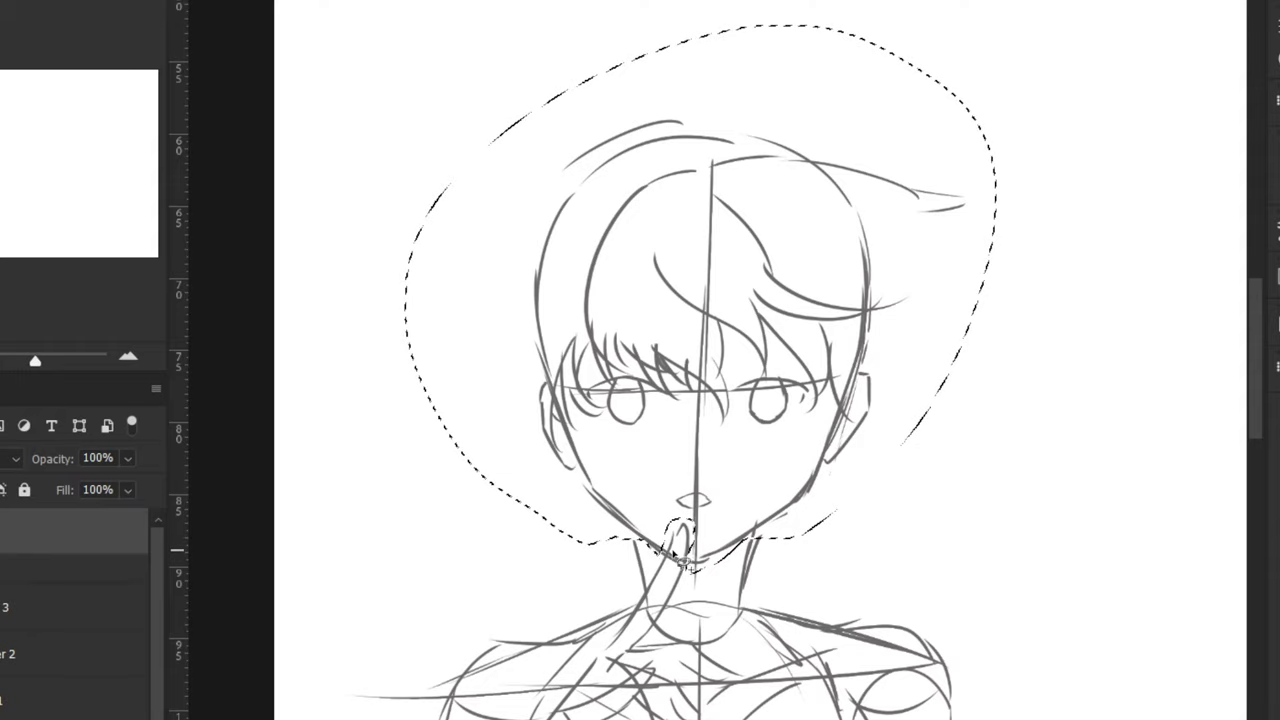
key(ctrl+t)
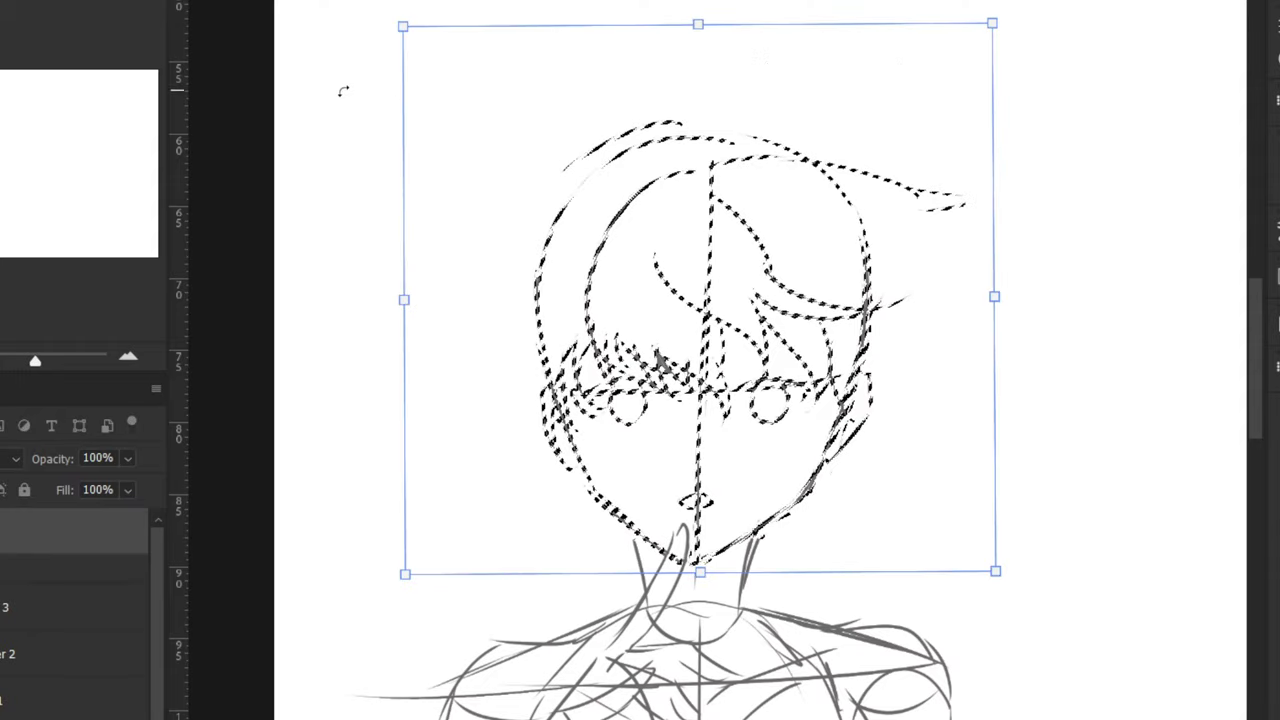
drag(343, 89, 342, 110)
drag(540, 248, 533, 245)
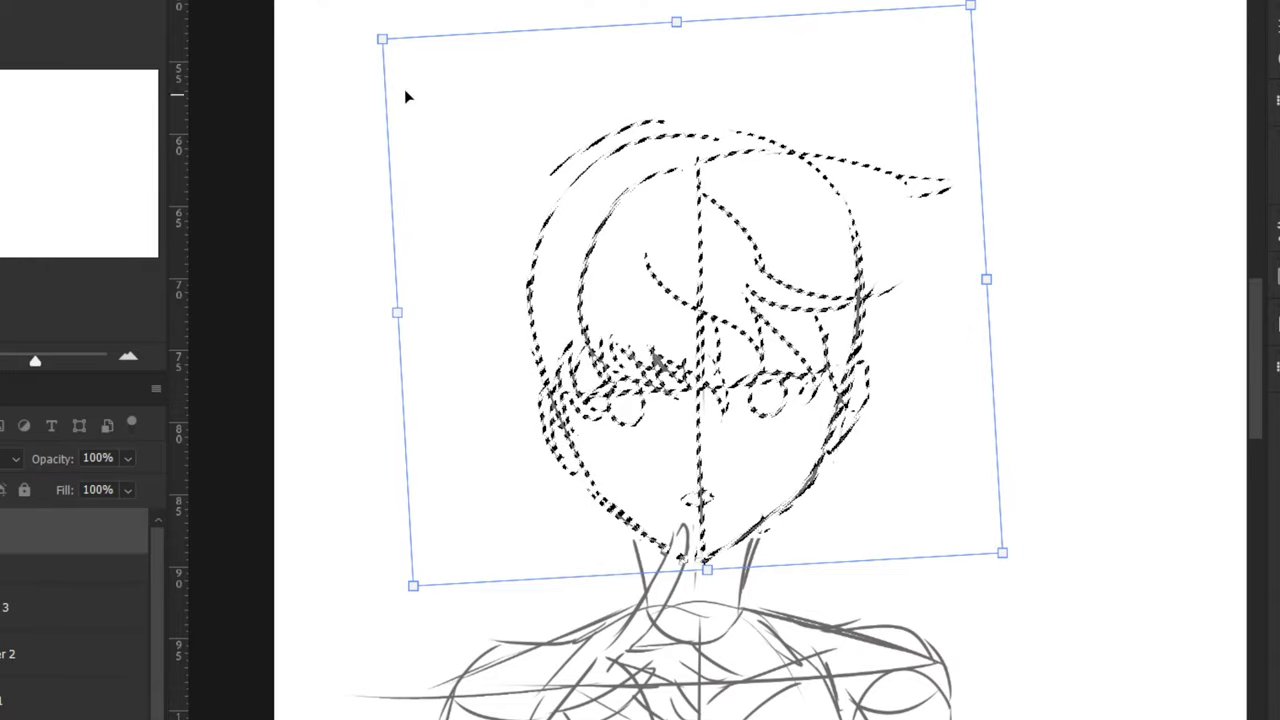
drag(406, 94, 345, 42)
drag(563, 286, 549, 294)
key(Return)
key(ctrl+d)
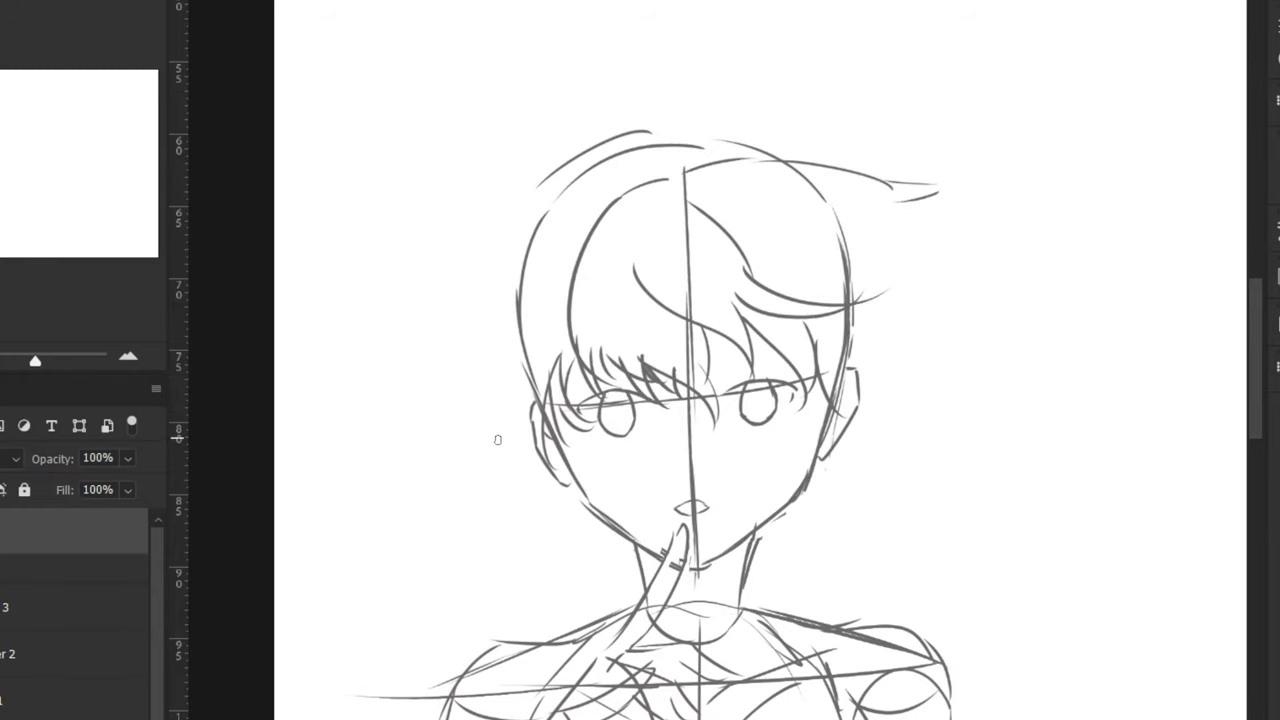
drag(533, 398, 600, 547)
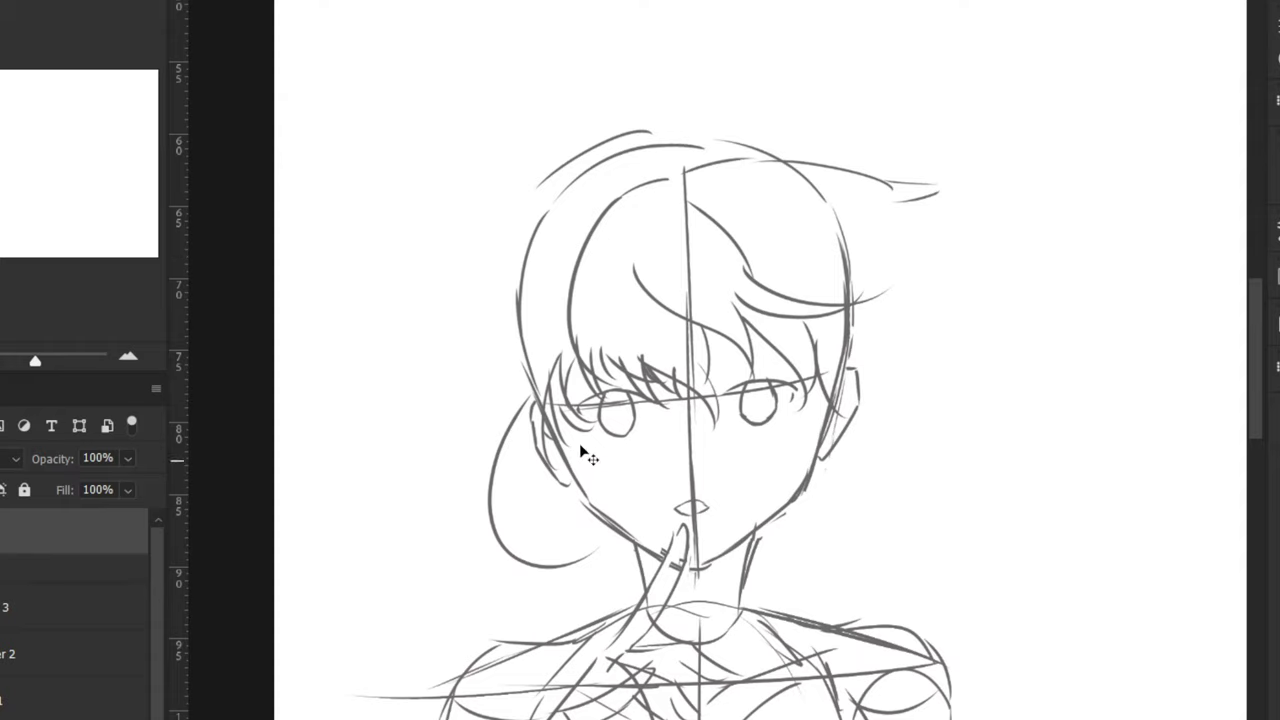
key(ctrl+z)
drag(538, 398, 586, 520)
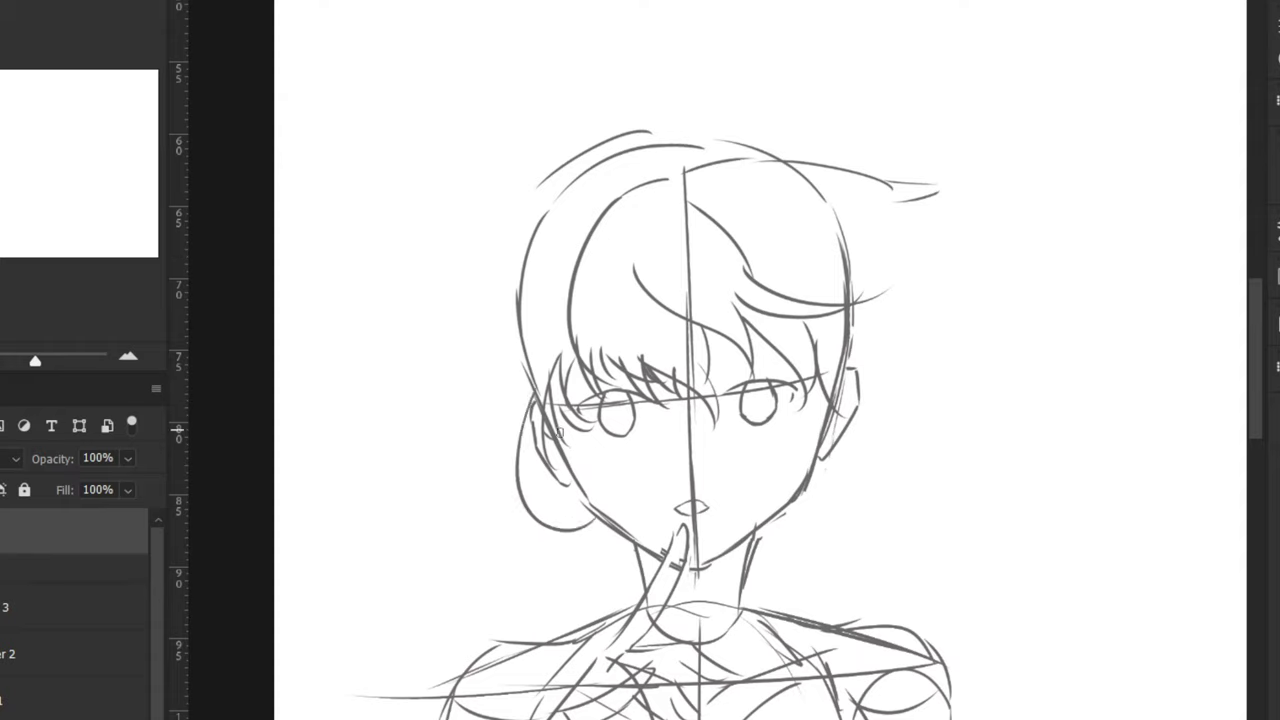
key(ctrl+z)
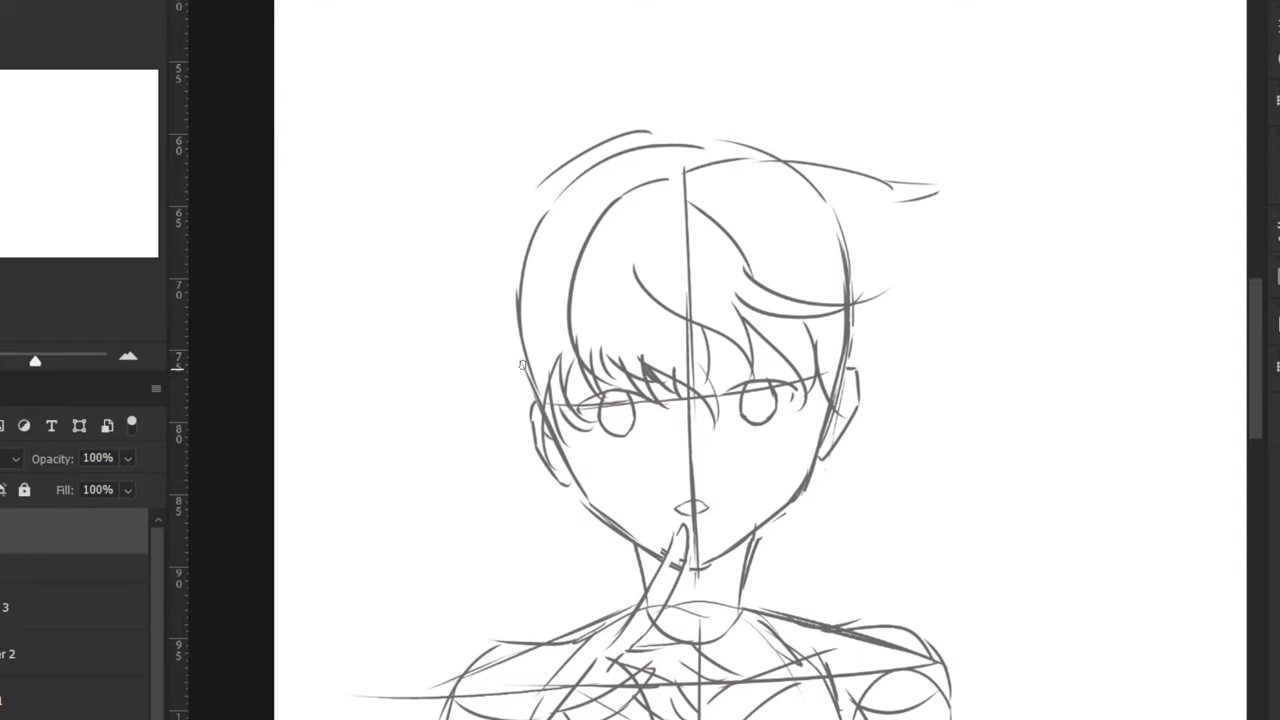
Draw the lock covering the left ear and the rounded outer curve of the bob beside the left cheek
mouse_move(519, 364)
mouse_down()
mouse_move(543, 500)
mouse_move(525, 486)
mouse_move(543, 521)
mouse_move(556, 522)
mouse_move(564, 476)
mouse_move(545, 487)
mouse_move(584, 532)
mouse_up()
key(ctrl+z)
drag(562, 490, 568, 534)
mouse_move(506, 395)
mouse_down()
mouse_move(483, 455)
mouse_move(549, 555)
mouse_up()
key(ctrl+z)
mouse_move(498, 427)
mouse_down()
mouse_move(480, 506)
mouse_move(600, 562)
mouse_up()
Rework the bob's lower curve so it sweeps in under the left cheek and ends in a curled tip across the jaw
drag(687, 523, 588, 594)
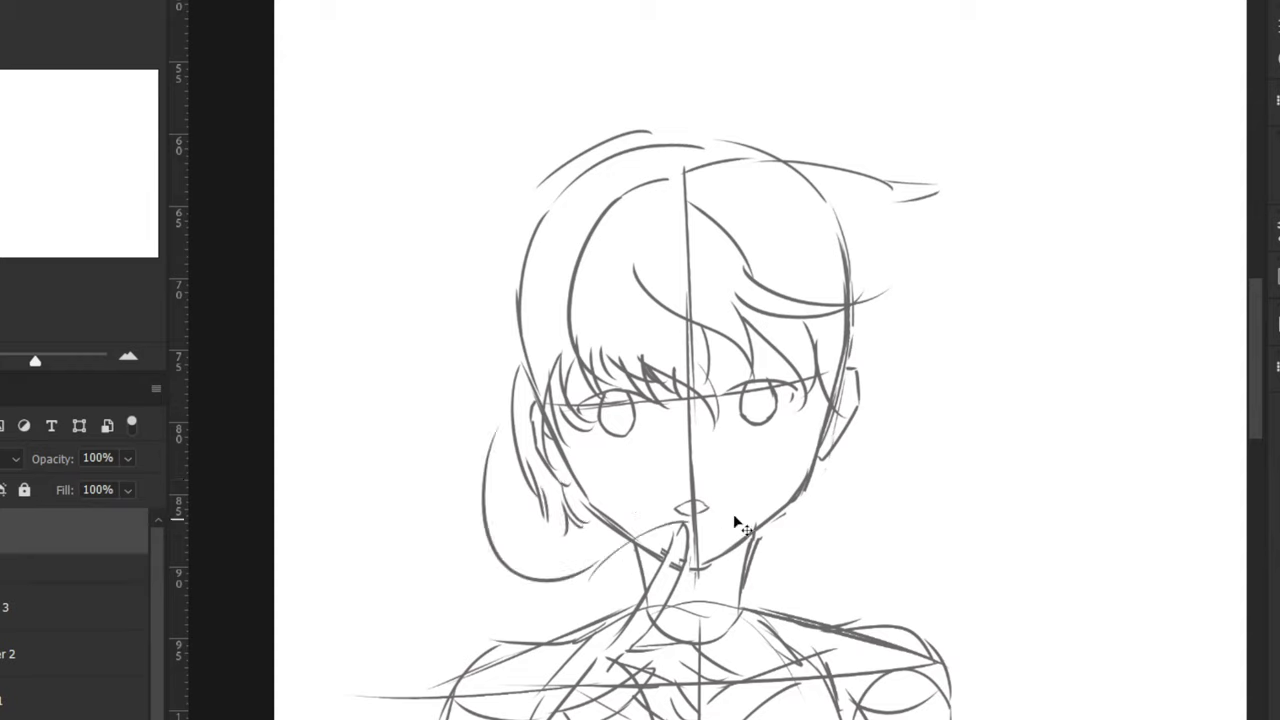
key(ctrl+z)
mouse_move(690, 520)
mouse_down()
mouse_move(622, 555)
mouse_move(669, 549)
mouse_up()
key(ctrl+z)
key(ctrl+z)
key(ctrl+shift+z)
key(ctrl+z)
key(ctrl+shift+z)
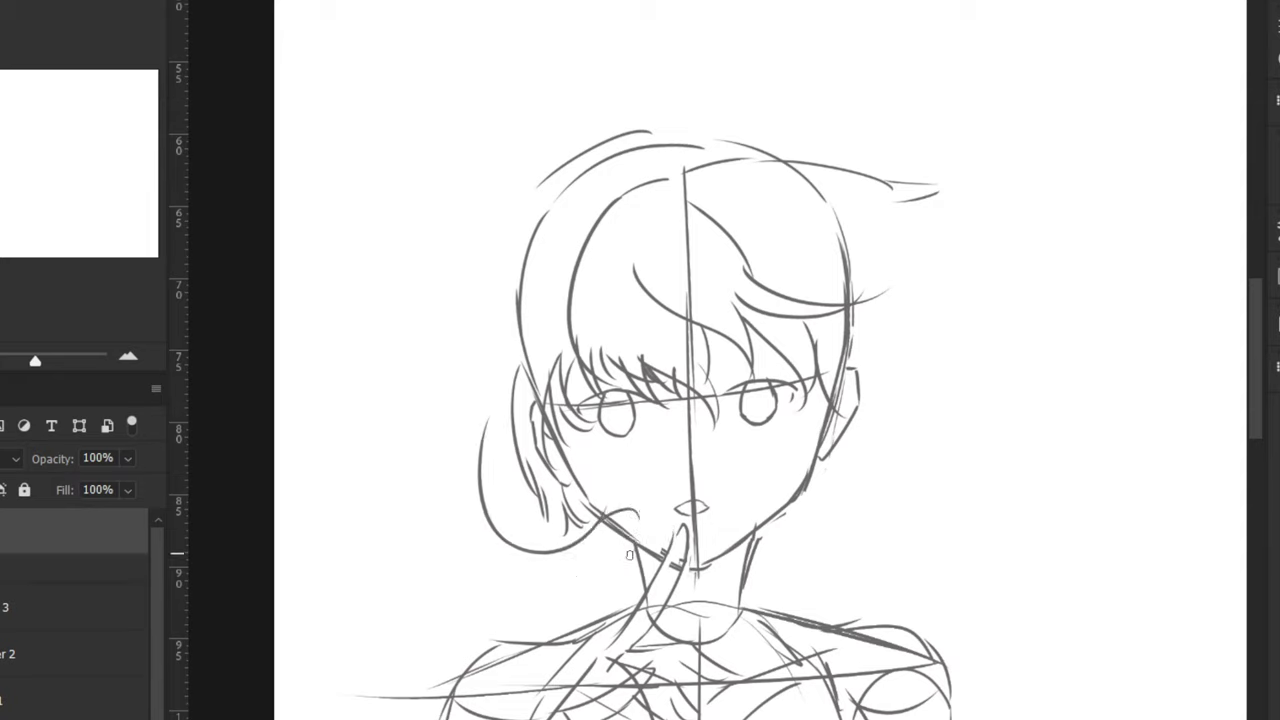
Add flicked hair tips over the left cheek and an inner strand along the bob's lower curve
key(ctrl+z)
drag(637, 497, 639, 522)
key(ctrl+z)
mouse_move(623, 471)
mouse_down()
mouse_move(607, 501)
mouse_move(629, 465)
mouse_move(621, 488)
mouse_move(630, 502)
mouse_move(628, 489)
mouse_move(645, 486)
mouse_move(643, 501)
mouse_move(618, 496)
mouse_move(578, 518)
mouse_up()
key(ctrl+z)
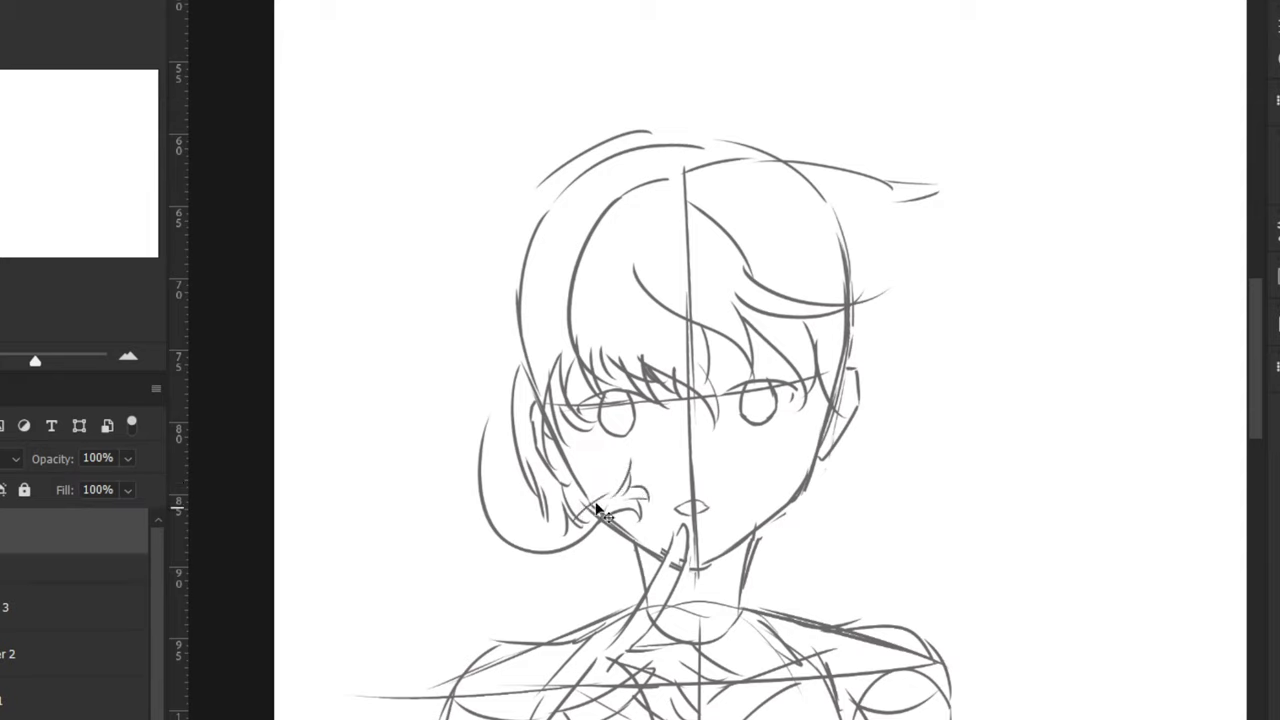
key(ctrl+z)
drag(518, 484, 586, 529)
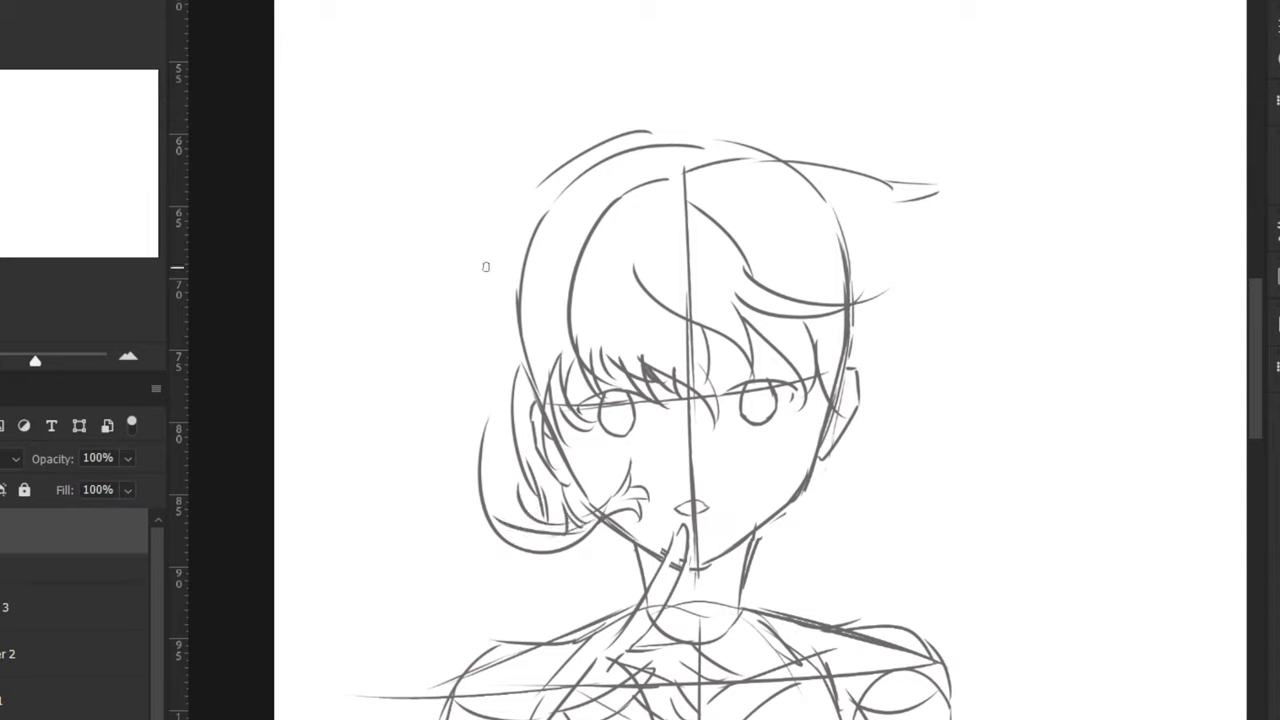
Draw the outer hair line from the crown down the left side of the head to the bob
drag(525, 219, 502, 387)
key(ctrl+z)
drag(521, 213, 498, 351)
key(ctrl+z)
mouse_move(616, 168)
mouse_down()
mouse_move(540, 247)
mouse_move(508, 372)
mouse_up()
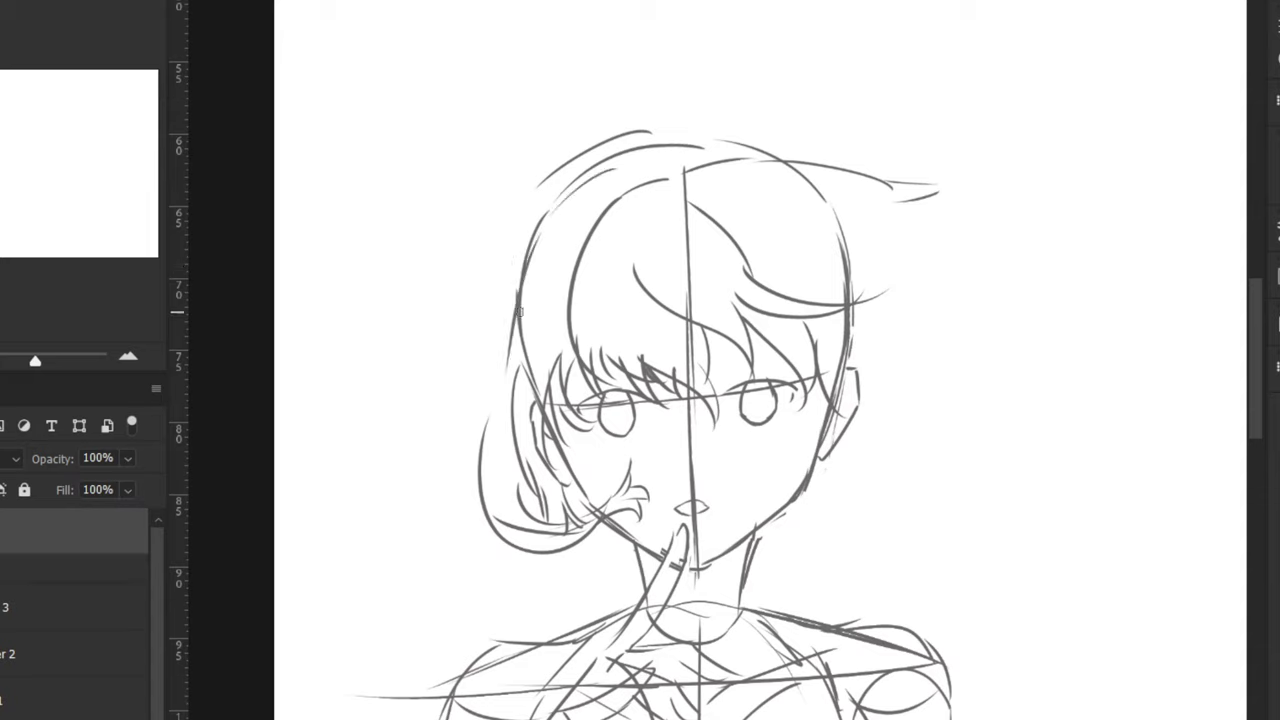
drag(519, 310, 485, 413)
key(ctrl+z)
Draw thin strands hanging from the right ear down to jaw level
mouse_move(817, 383)
mouse_down()
mouse_move(851, 479)
mouse_move(837, 500)
mouse_up()
key(ctrl+z)
drag(852, 408, 869, 510)
key(ctrl+z)
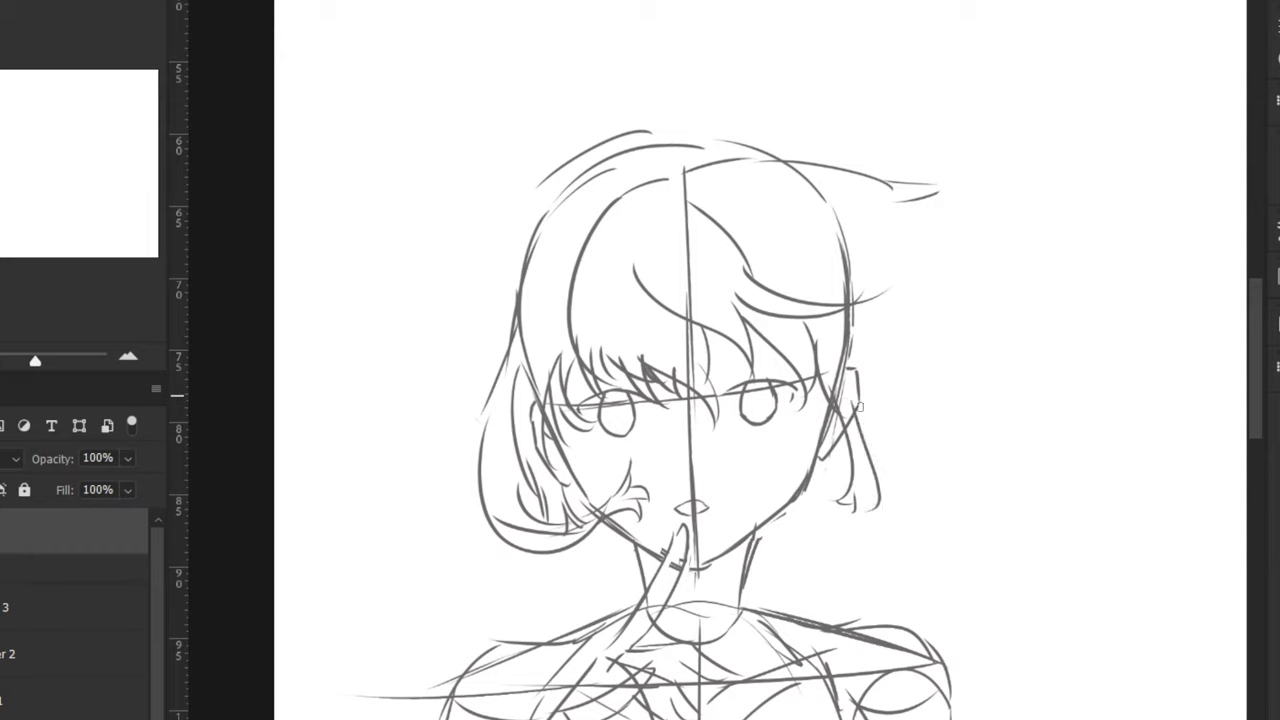
Add an outward-flicked lock beside the right ear and a short curved strand below the right jaw
drag(850, 391, 929, 515)
key(ctrl+z)
mouse_move(850, 392)
mouse_down()
mouse_move(869, 468)
mouse_move(914, 498)
mouse_up()
drag(864, 436, 914, 491)
mouse_move(774, 516)
mouse_down()
mouse_move(817, 552)
mouse_move(808, 546)
mouse_up()
key(ctrl+z)
key(ctrl+z)
Draw a large wind-swept lock curving from the right of the crown outwards and down past the right ear
drag(805, 350, 658, 326)
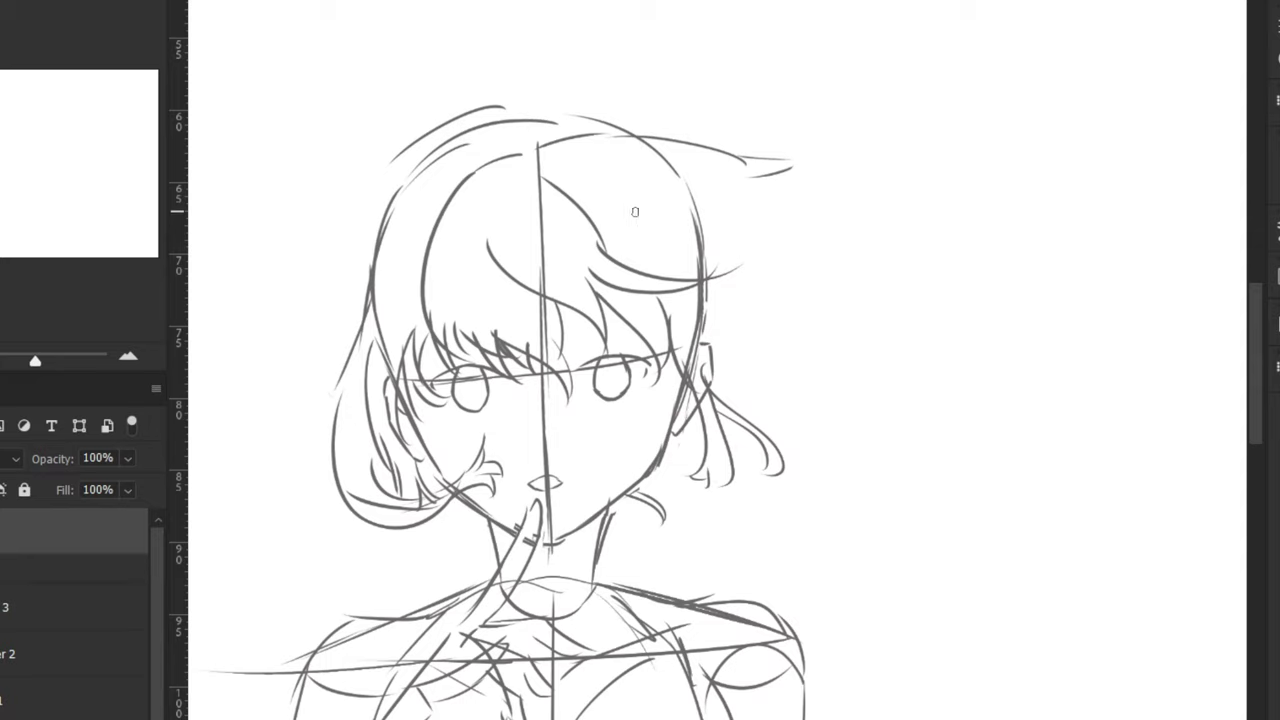
mouse_move(634, 212)
mouse_down()
mouse_move(808, 357)
mouse_move(790, 372)
mouse_up()
key(ctrl+z)
key(ctrl+z)
mouse_move(621, 202)
mouse_down()
mouse_move(698, 264)
mouse_move(822, 420)
mouse_up()
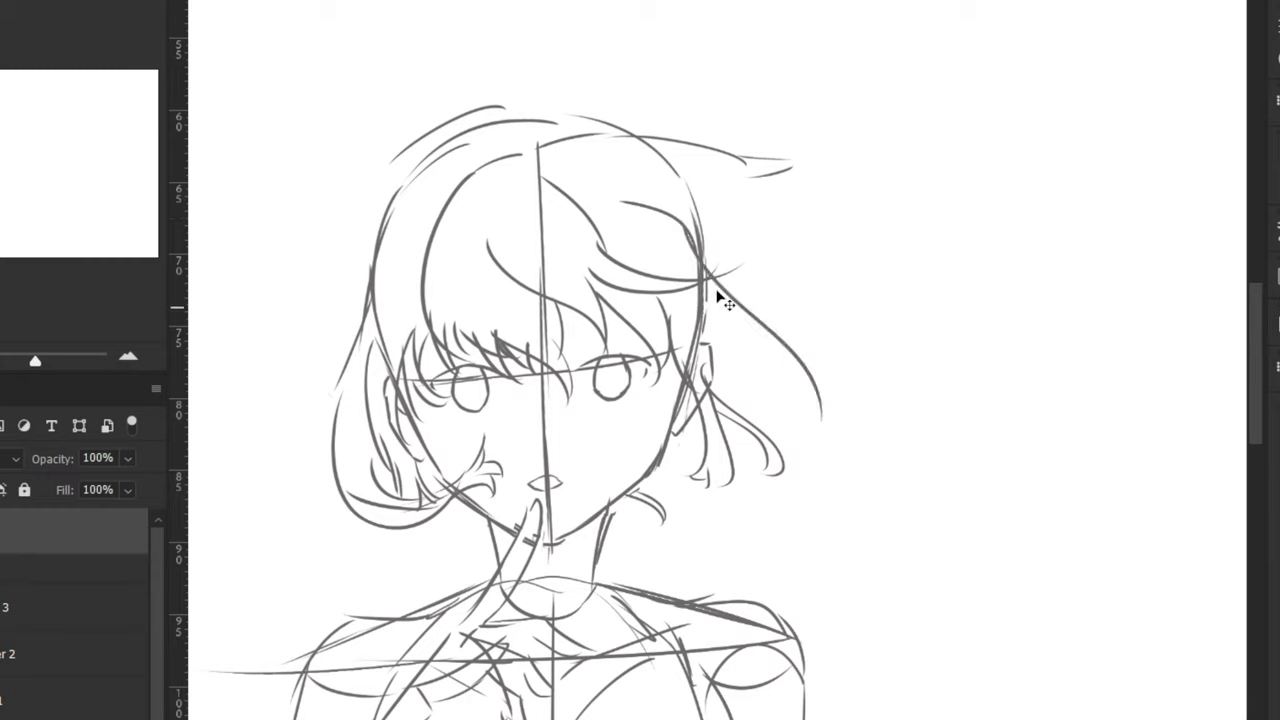
key(ctrl+z)
drag(682, 231, 815, 392)
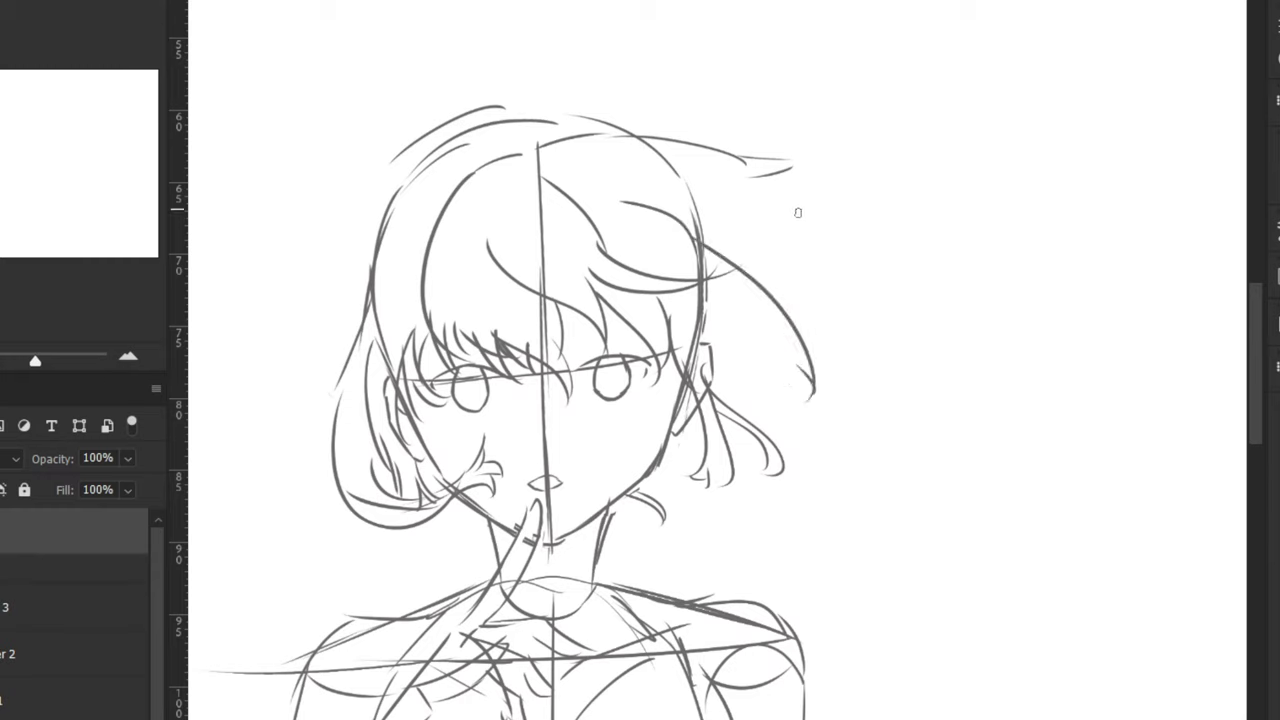
Redraw the large wind-swept lock from the right of the crown outwards and down past the right ear
key(ctrl+z)
mouse_move(664, 212)
mouse_down()
mouse_move(727, 294)
mouse_move(816, 350)
mouse_up()
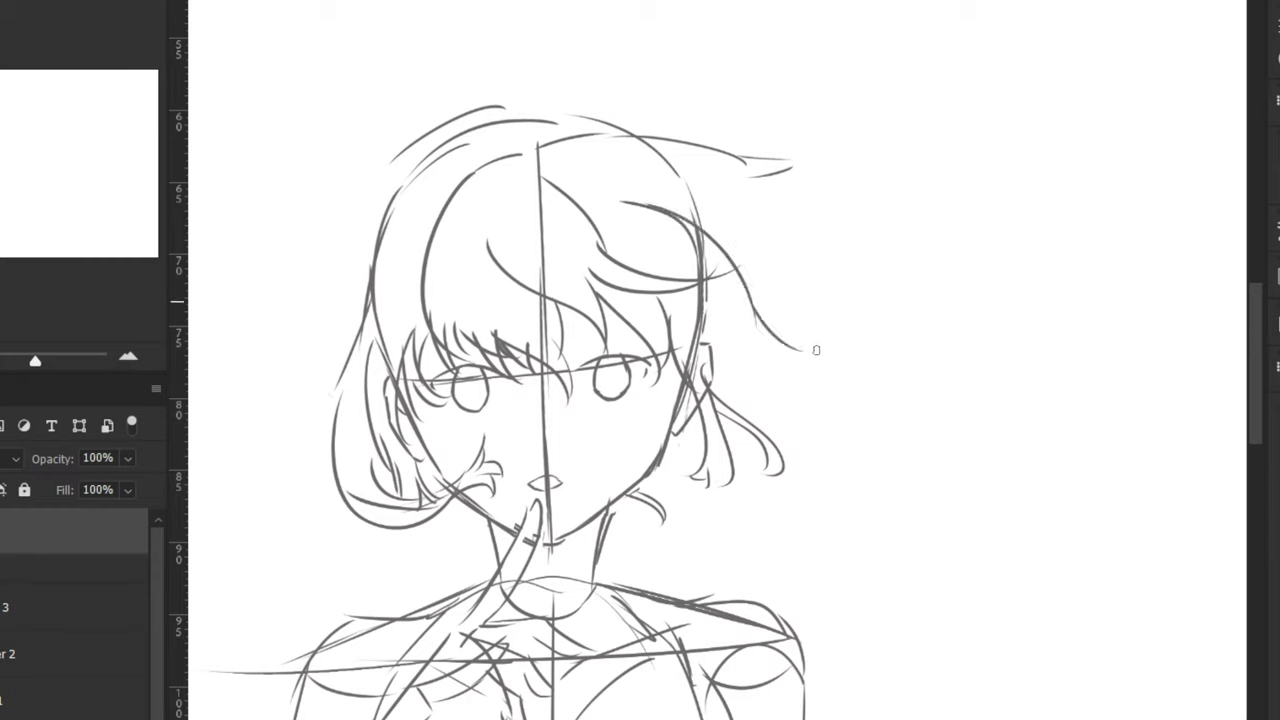
key(ctrl+z)
drag(742, 288, 845, 418)
key(ctrl+z)
drag(746, 297, 808, 428)
Finish the wind-swept lock with flicked strands at its tip and an inner edge running back to the fringe
mouse_move(820, 380)
mouse_down()
mouse_move(821, 416)
mouse_move(802, 412)
mouse_up()
key(ctrl+z)
key(ctrl+z)
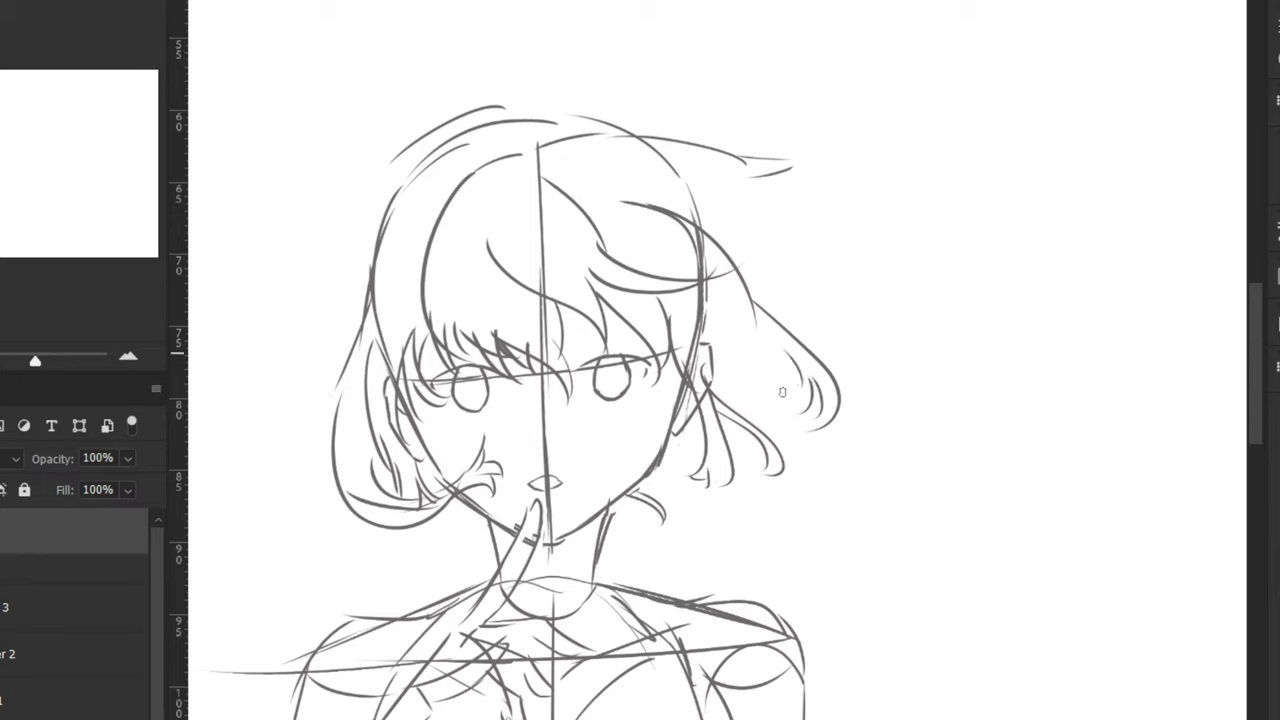
drag(803, 368, 800, 410)
drag(755, 313, 665, 281)
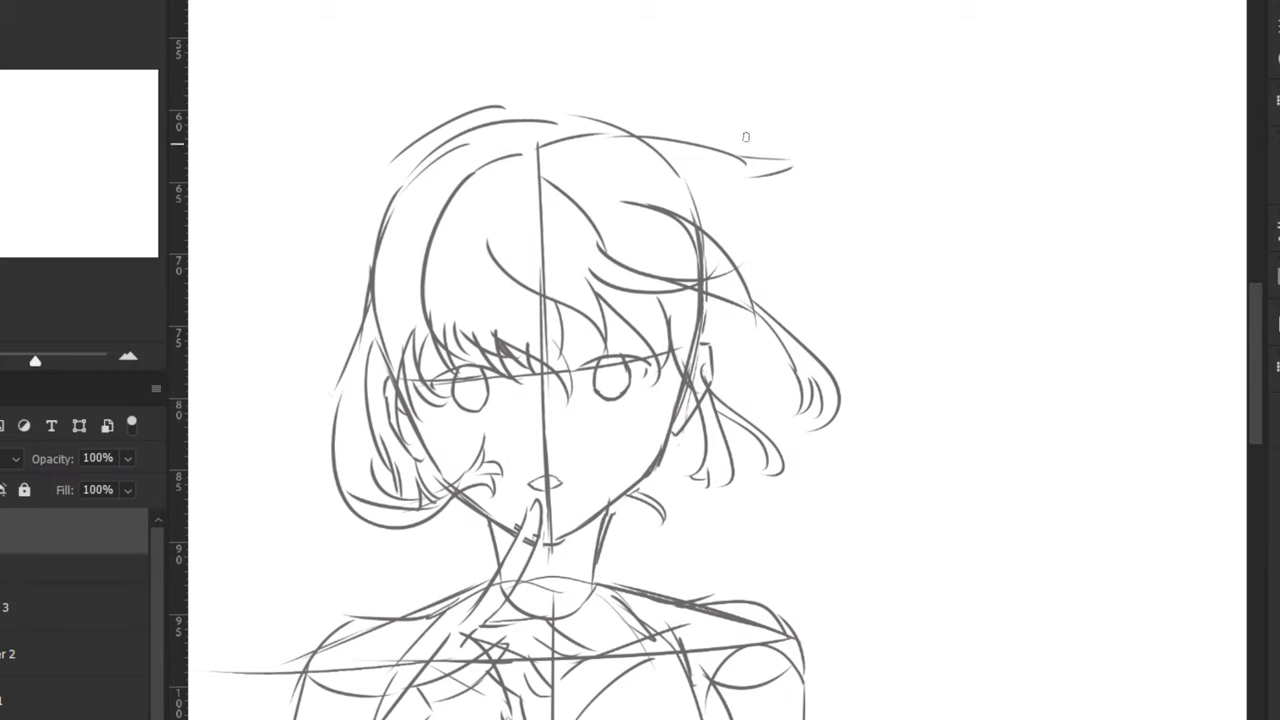
Draw a short flick and the upper edge of a smaller wavy lock to the right of the crown
drag(757, 192, 778, 220)
mouse_move(723, 188)
mouse_down()
mouse_move(760, 196)
mouse_move(804, 277)
mouse_up()
key(ctrl+z)
mouse_move(731, 194)
mouse_down()
mouse_move(780, 246)
mouse_move(853, 281)
mouse_move(808, 257)
mouse_move(838, 257)
mouse_move(853, 289)
mouse_up()
key(ctrl+z)
key(ctrl+z)
Close the smaller wavy lock with a lower edge and a downturned tip
drag(716, 253, 827, 298)
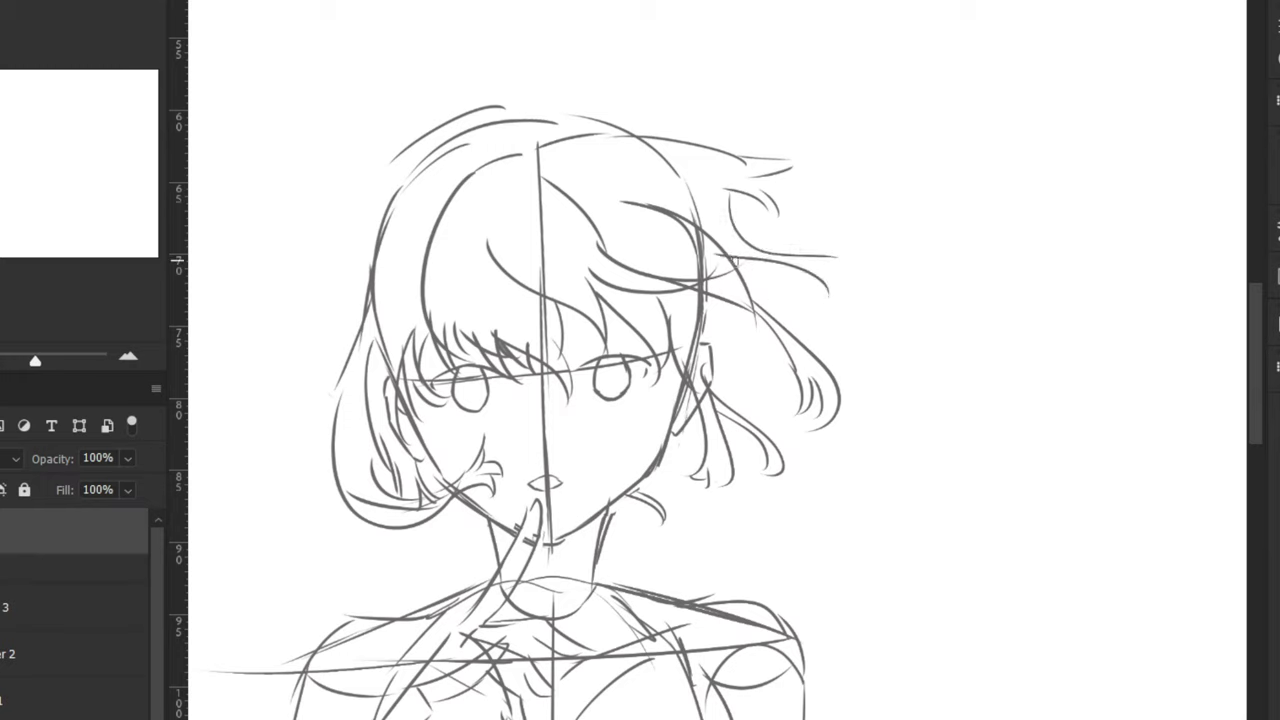
key(ctrl+z)
drag(729, 255, 839, 300)
drag(811, 254, 838, 298)
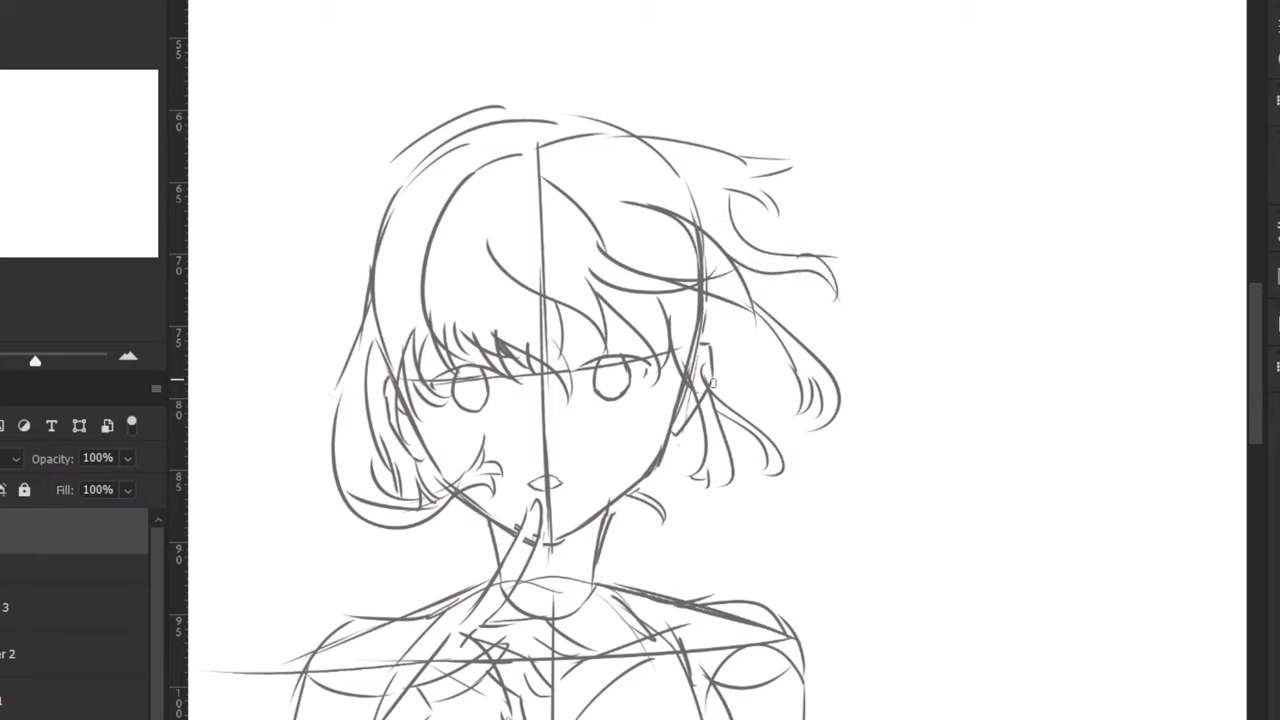
Draw a long wavy lock from the right ear outwards to a curled tip, with a long strand sweeping down above it
mouse_move(690, 394)
mouse_down()
mouse_move(773, 422)
mouse_move(876, 505)
mouse_move(843, 545)
mouse_up()
key(ctrl+z)
mouse_move(862, 498)
mouse_down()
mouse_move(866, 559)
mouse_move(883, 458)
mouse_up()
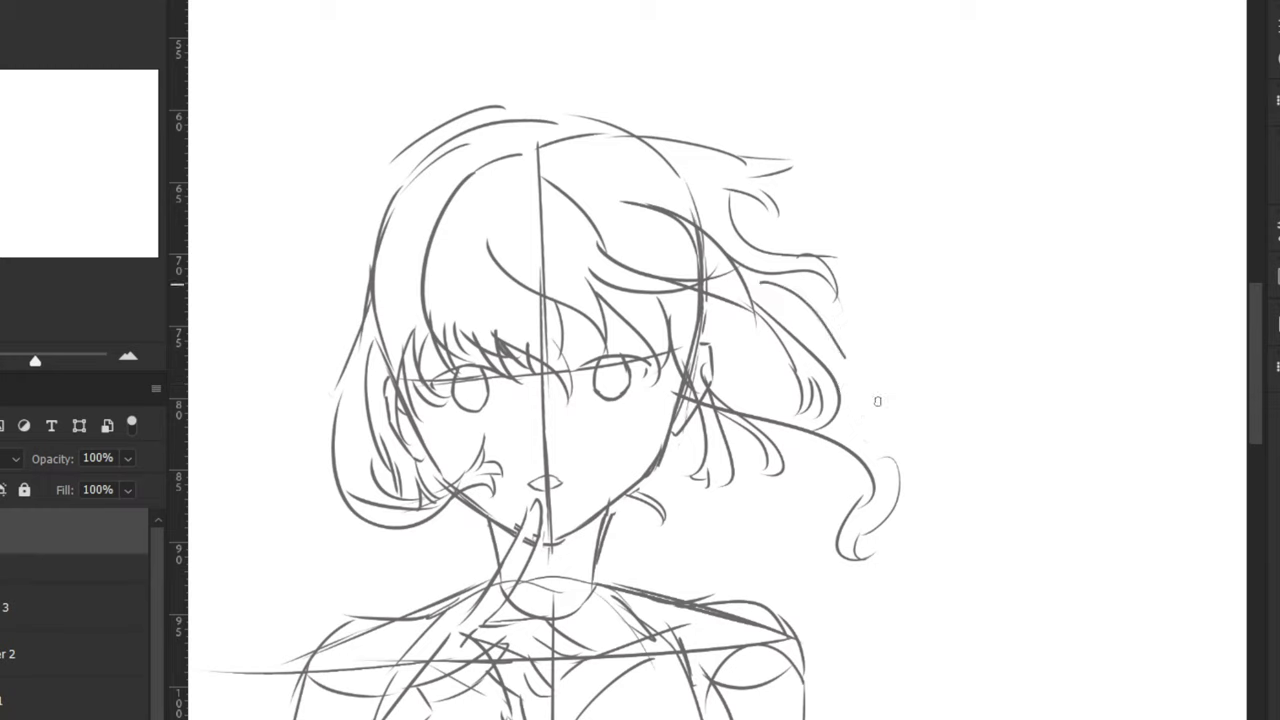
mouse_move(775, 278)
mouse_down()
mouse_move(900, 410)
mouse_move(918, 468)
mouse_up()
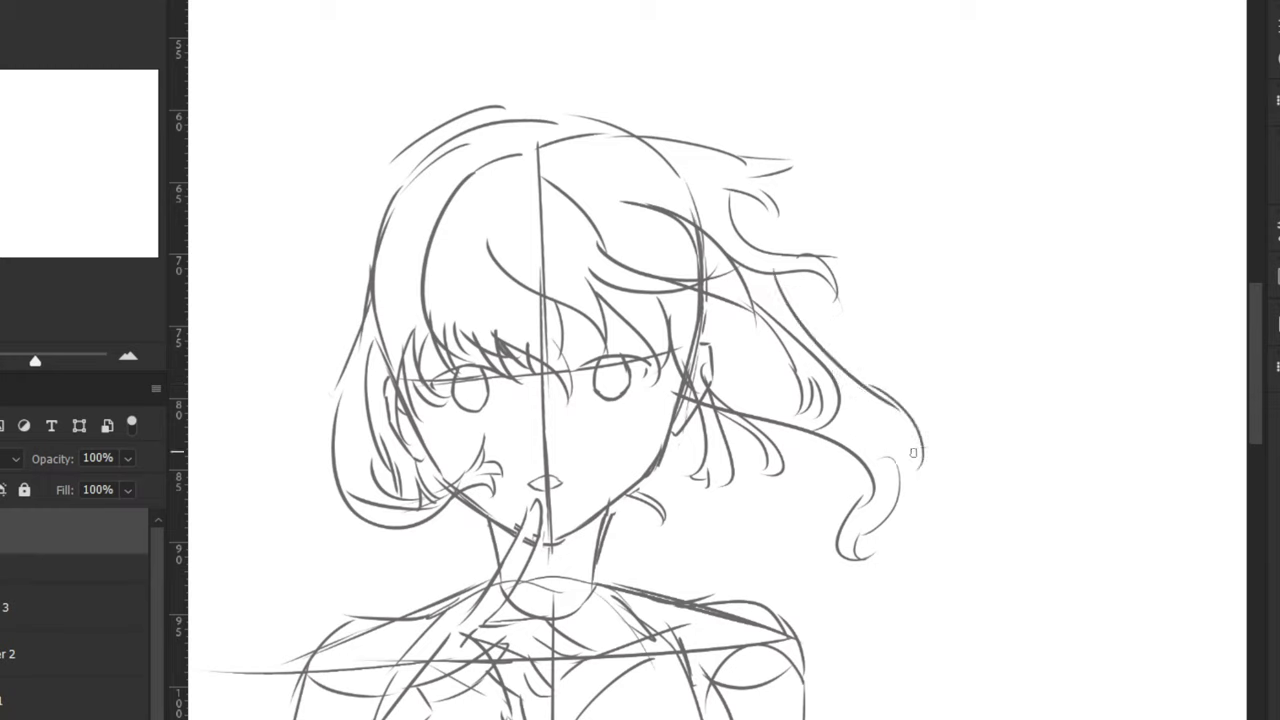
Draw the outer hair line over the top of the head and down the right, ending in pointed wind-blown tips
drag(739, 203, 803, 260)
mouse_move(497, 100)
mouse_down()
mouse_move(604, 92)
mouse_move(720, 148)
mouse_move(875, 304)
mouse_up()
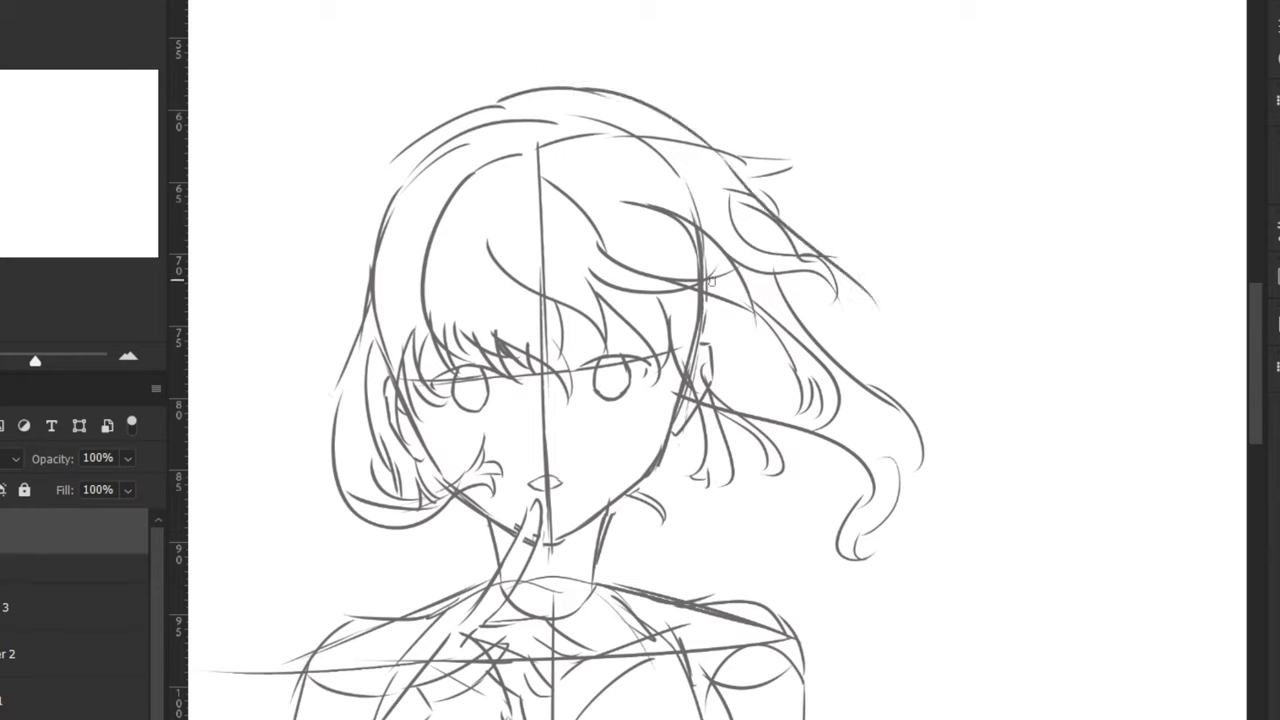
mouse_move(772, 222)
mouse_down()
mouse_move(820, 280)
mouse_move(898, 319)
mouse_up()
mouse_move(788, 290)
mouse_down()
mouse_move(886, 328)
mouse_move(904, 304)
mouse_up()
key(ctrl+z)
key(ctrl+z)
key(ctrl+z)
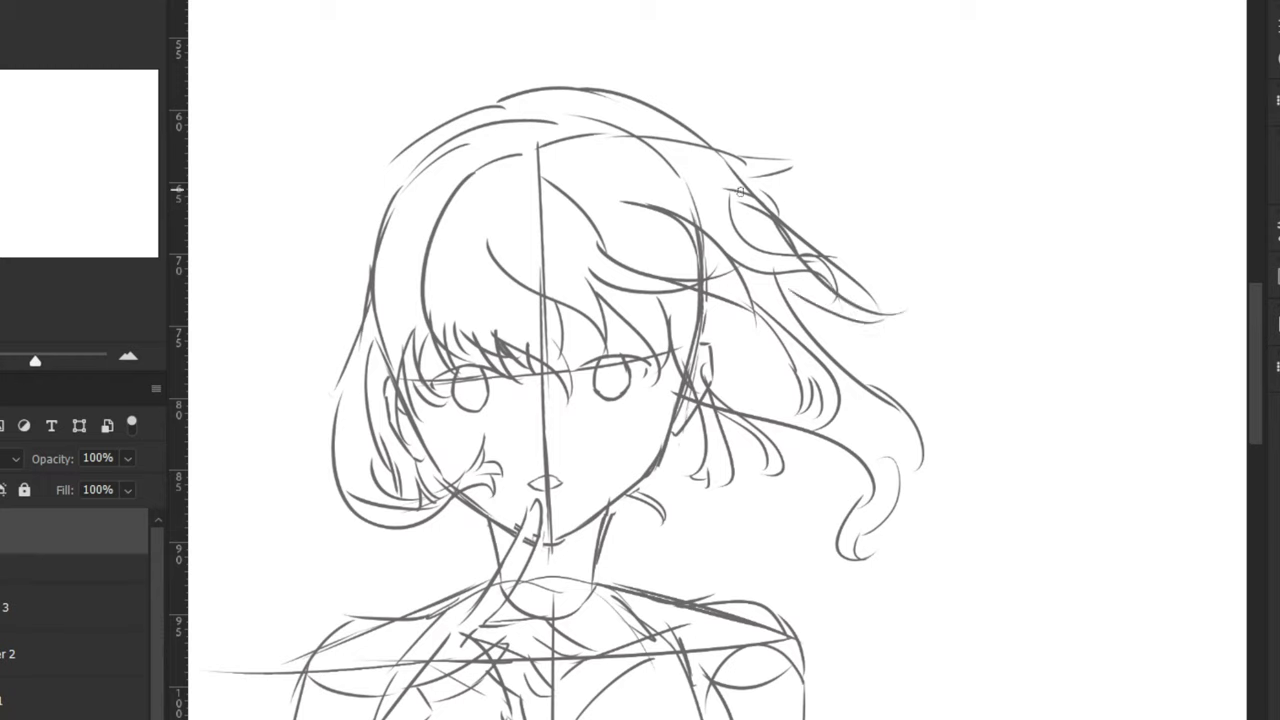
Add a small upward flick and a curled lock to the outer hair at the upper right of the head
mouse_move(748, 188)
mouse_down()
mouse_move(818, 192)
mouse_move(828, 164)
mouse_move(774, 220)
mouse_up()
key(ctrl+z)
key(ctrl+z)
key(ctrl+z)
mouse_move(776, 218)
mouse_down()
mouse_move(866, 207)
mouse_move(864, 254)
mouse_up()
drag(780, 219, 881, 231)
mouse_move(806, 252)
mouse_down()
mouse_move(907, 284)
mouse_move(881, 281)
mouse_up()
Replace the outermost right lock with a shorter arched lock and add an inner strand near its tip
key(ctrl+z)
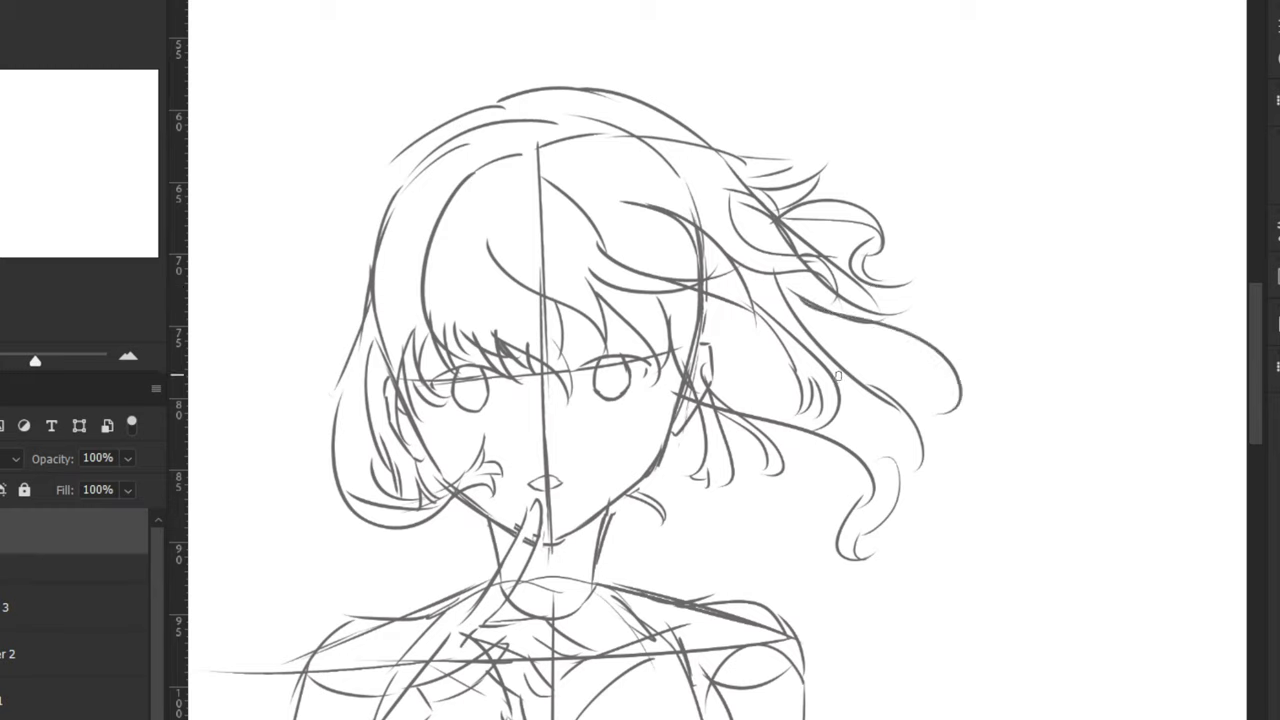
key(ctrl+z)
mouse_move(796, 346)
mouse_down()
mouse_move(921, 341)
mouse_move(937, 391)
mouse_up()
key(ctrl+z)
mouse_move(872, 353)
mouse_down()
mouse_move(946, 391)
mouse_move(896, 357)
mouse_up()
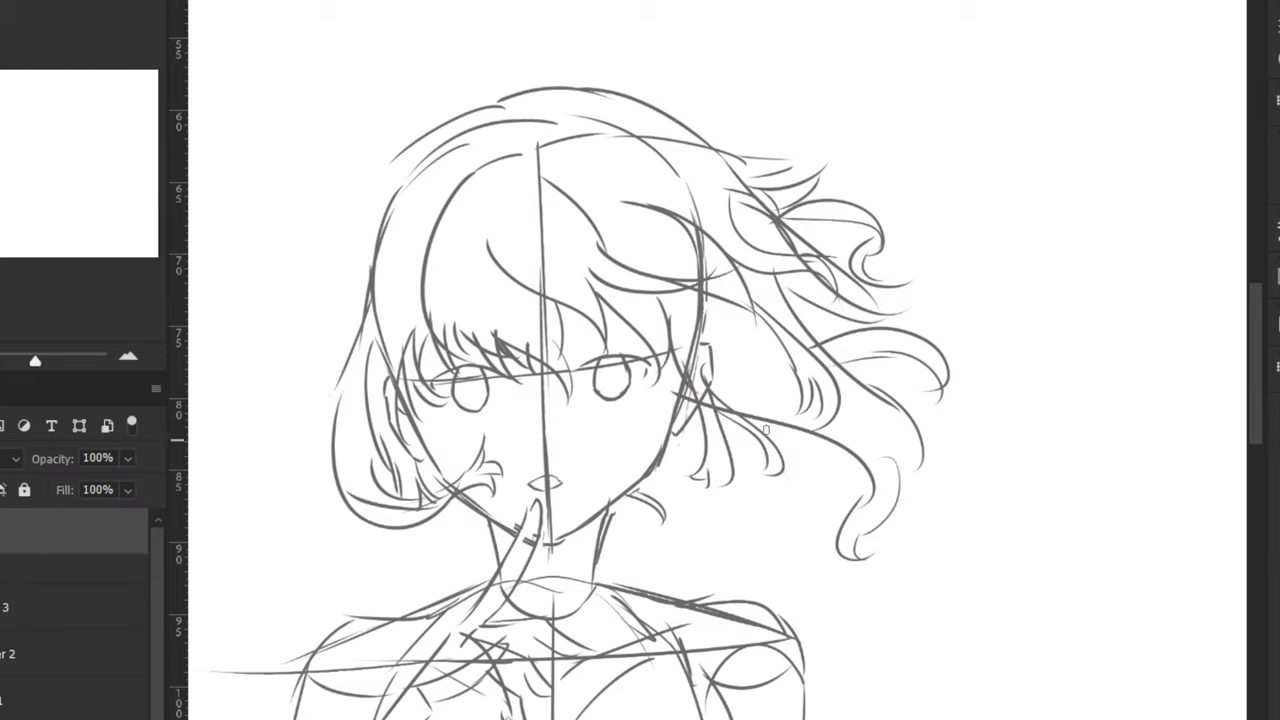
Draw a wavy strand hanging from below the right ear to below jaw level and flicking outwards
mouse_move(777, 421)
mouse_down()
mouse_move(764, 482)
mouse_move(810, 475)
mouse_up()
key(ctrl+z)
key(ctrl+z)
key(ctrl+z)
mouse_move(734, 428)
mouse_down()
mouse_move(722, 488)
mouse_move(734, 526)
mouse_up()
key(ctrl+z)
key(ctrl+z)
mouse_move(735, 427)
mouse_down()
mouse_move(723, 455)
mouse_move(738, 528)
mouse_up()
key(ctrl+z)
mouse_move(740, 425)
mouse_down()
mouse_move(740, 525)
mouse_move(779, 532)
mouse_up()
mouse_move(711, 488)
mouse_down()
mouse_move(705, 500)
mouse_move(748, 529)
mouse_up()
Add small curled strands along the underside of the long lock beside the right ear
drag(807, 431, 828, 502)
key(ctrl+z)
drag(763, 453, 866, 471)
key(ctrl+z)
drag(796, 428, 866, 470)
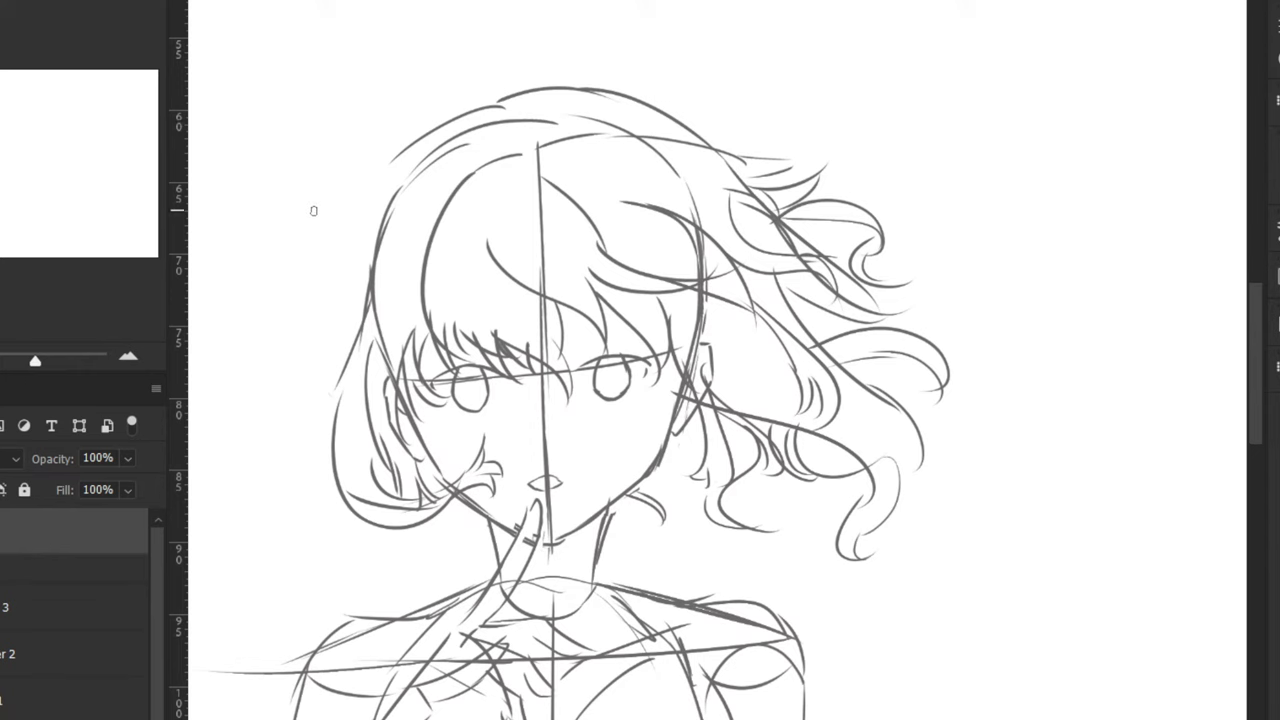
drag(299, 206, 391, 208)
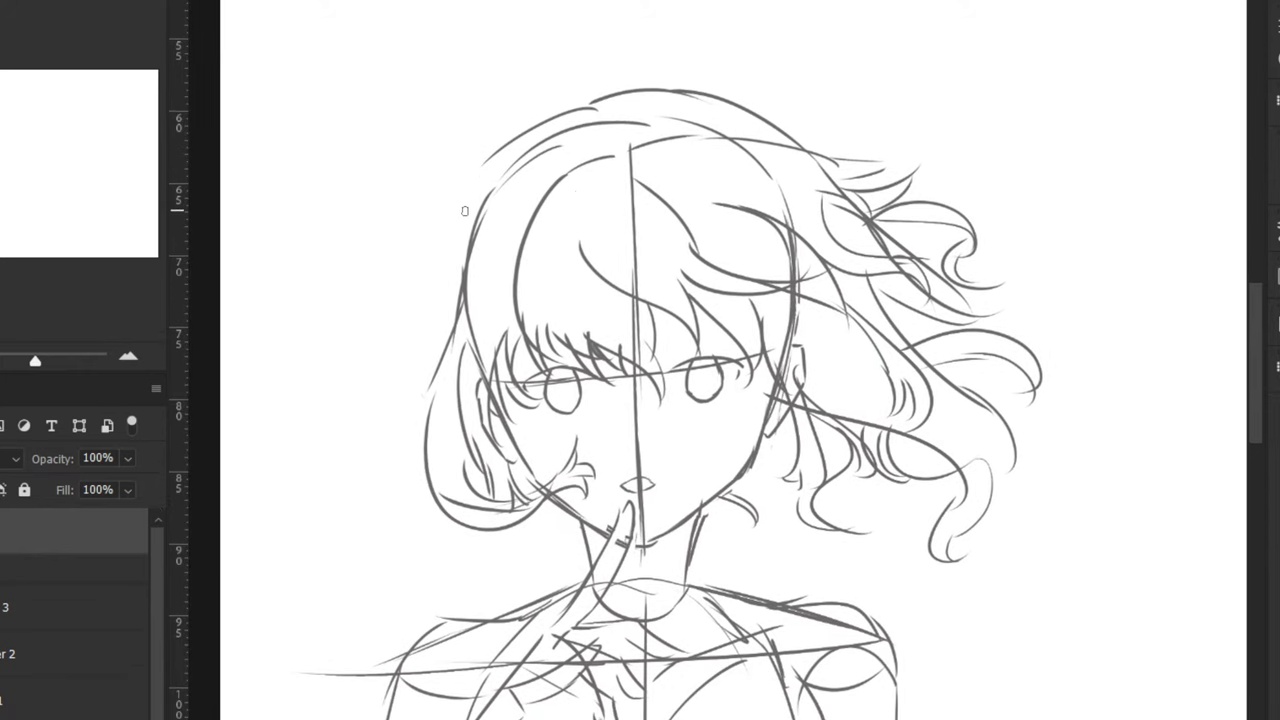
drag(471, 184, 384, 294)
key(ctrl+z)
mouse_move(491, 212)
mouse_down()
mouse_move(416, 347)
mouse_move(411, 272)
mouse_move(418, 376)
mouse_up()
key(ctrl+z)
key(ctrl+z)
drag(401, 240, 396, 390)
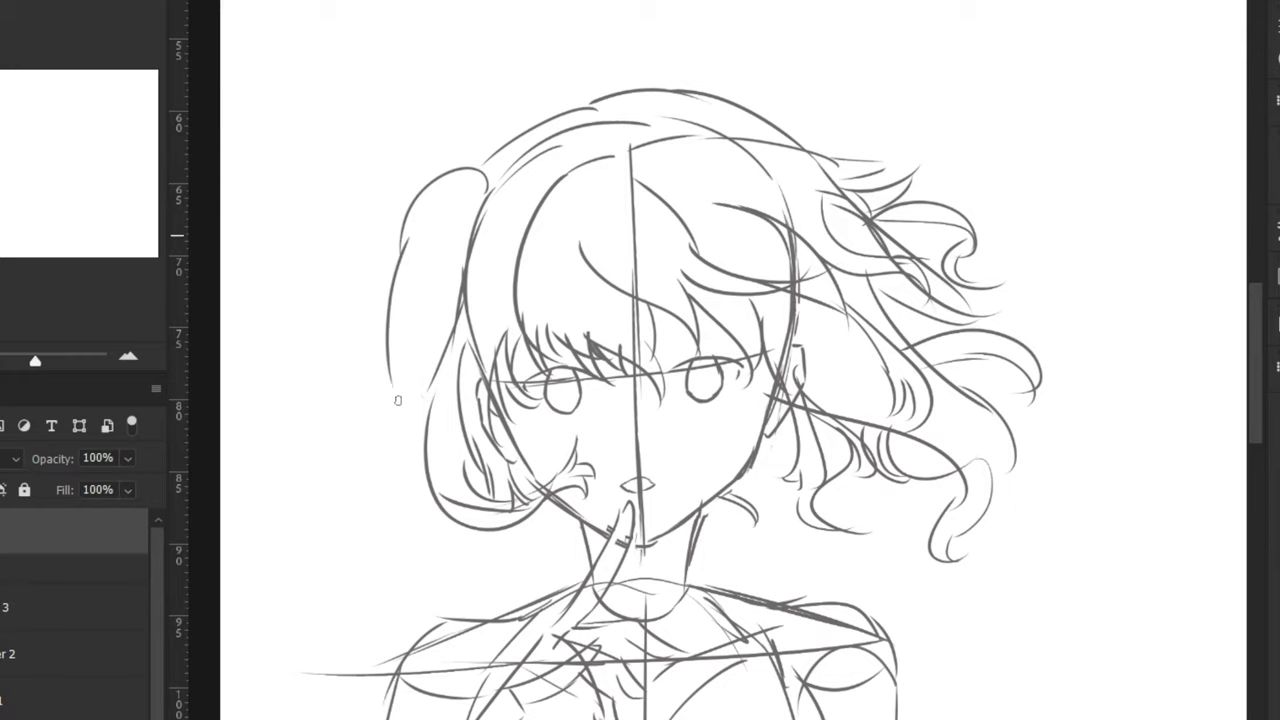
key(ctrl+z)
key(ctrl+z)
Draw the rounded top arc of a pigtail starting at the left side of the head
mouse_move(488, 197)
mouse_down()
mouse_move(401, 322)
mouse_move(399, 279)
mouse_move(370, 385)
mouse_up()
key(ctrl+z)
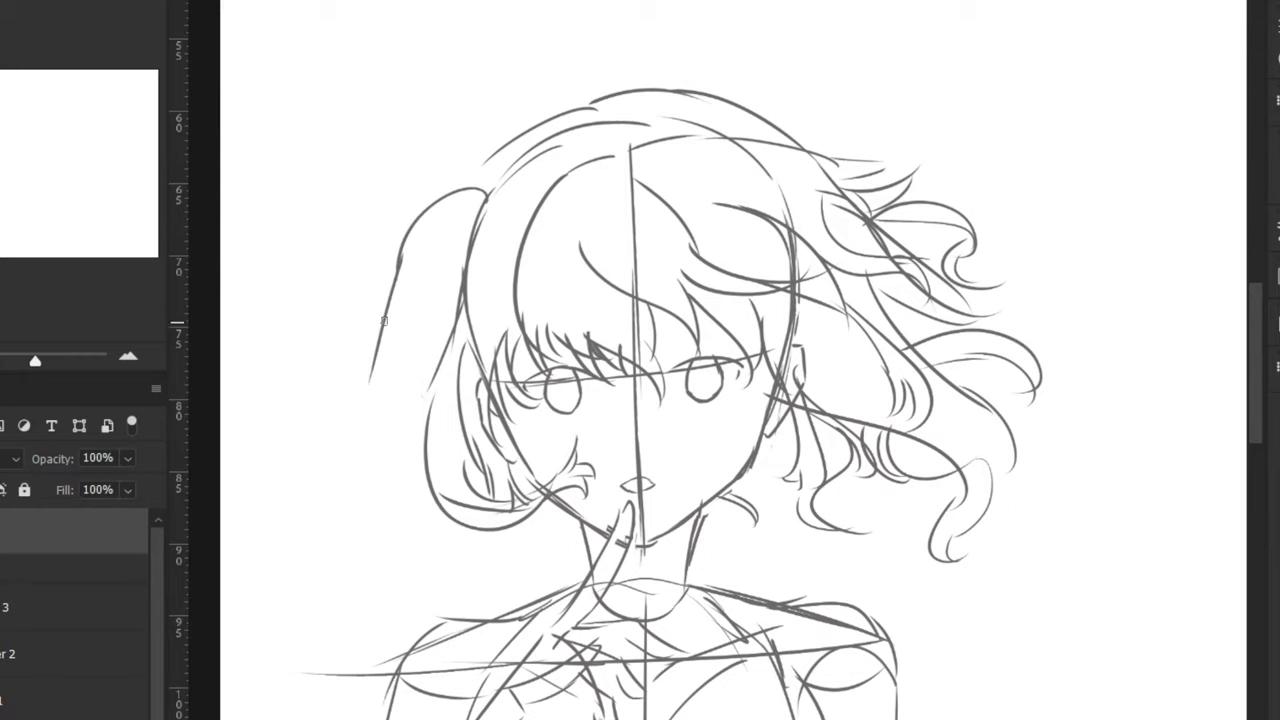
key(ctrl+z)
drag(402, 251, 403, 421)
key(ctrl+minus)
key(ctrl+minus)
key(ctrl+plus)
key(ctrl+plus)
key(ctrl+z)
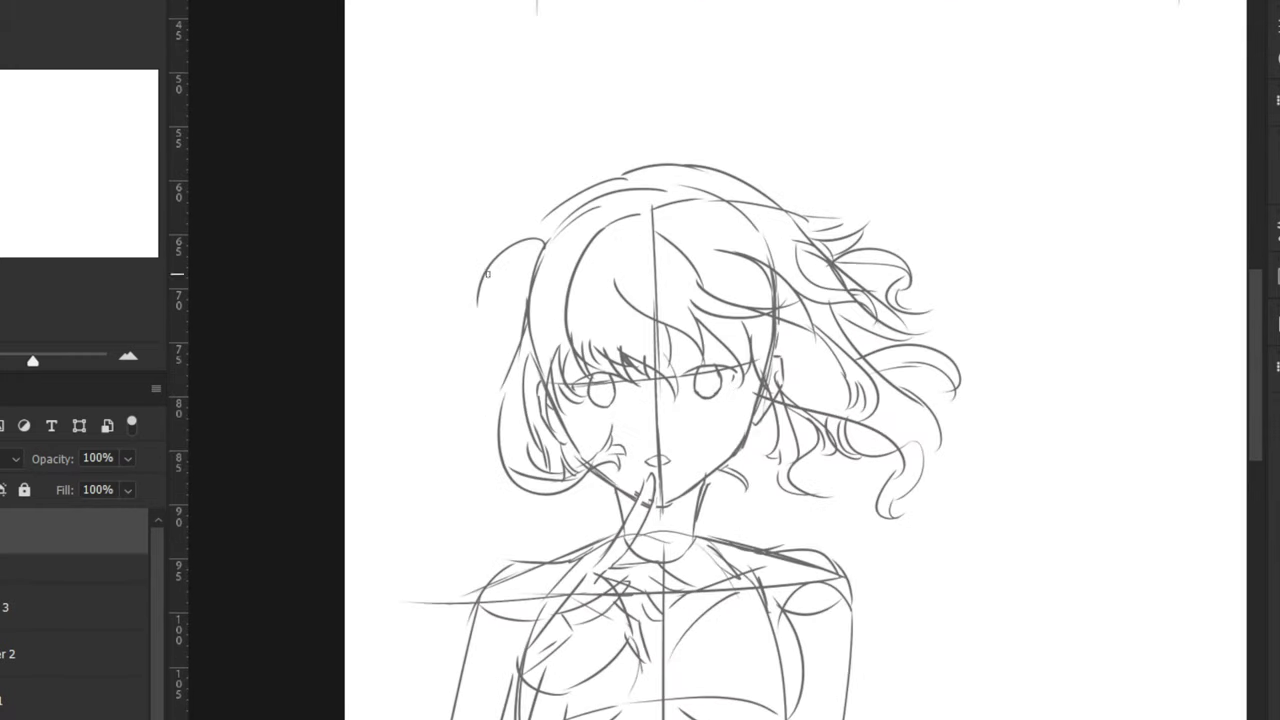
Draw the pigtail's inner strand curving from the arc down to jaw level
drag(480, 296, 446, 388)
key(ctrl+z)
mouse_move(480, 294)
mouse_down()
mouse_move(447, 401)
mouse_move(479, 340)
mouse_move(497, 435)
mouse_up()
key(ctrl+z)
Add a rounded outer loop above the pigtail and a long outer lock ending in curled tips
mouse_move(491, 228)
mouse_down()
mouse_move(530, 242)
mouse_move(458, 246)
mouse_move(458, 310)
mouse_move(422, 416)
mouse_up()
key(ctrl+z)
key(ctrl+z)
mouse_move(468, 326)
mouse_down()
mouse_move(424, 366)
mouse_move(424, 421)
mouse_up()
drag(429, 412, 451, 446)
key(ctrl+z)
mouse_move(429, 402)
mouse_down()
mouse_move(447, 447)
mouse_move(440, 434)
mouse_move(501, 464)
mouse_move(482, 452)
mouse_up()
key(ctrl+z)
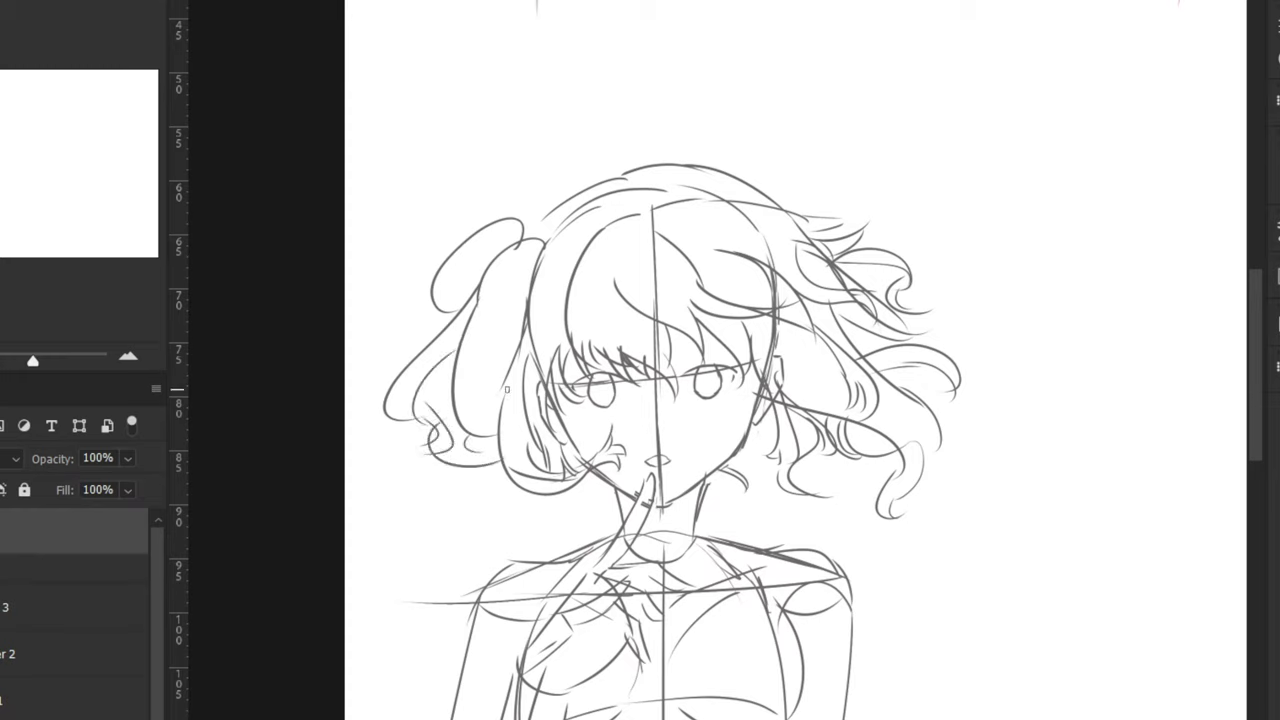
drag(492, 395, 456, 404)
drag(491, 376, 460, 412)
key(ctrl+z)
key(ctrl+z)
key(ctrl+z)
Draw a small rounded loop between the pigtail and the head, with short strands beside it
drag(511, 318, 506, 373)
key(ctrl+z)
mouse_move(495, 306)
mouse_down()
mouse_move(512, 332)
mouse_move(505, 318)
mouse_up()
key(ctrl+z)
mouse_move(501, 370)
mouse_down()
mouse_move(488, 335)
mouse_move(520, 300)
mouse_up()
mouse_move(478, 354)
mouse_down()
mouse_move(453, 374)
mouse_move(466, 384)
mouse_up()
key(ctrl+z)
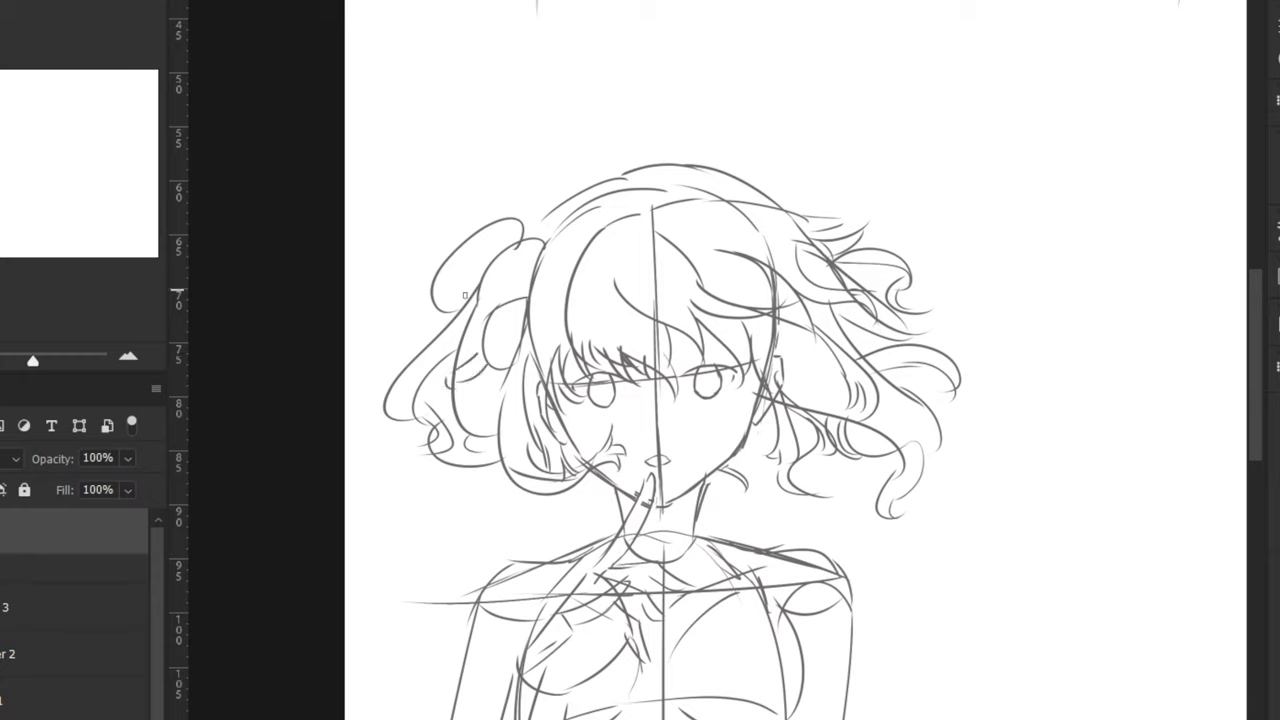
Add tie lines where the pigtail loops meet and a short band across the locks on the right side
mouse_move(472, 286)
mouse_down()
mouse_move(507, 313)
mouse_move(459, 299)
mouse_up()
key(ctrl+z)
drag(458, 312, 482, 328)
drag(532, 242, 523, 296)
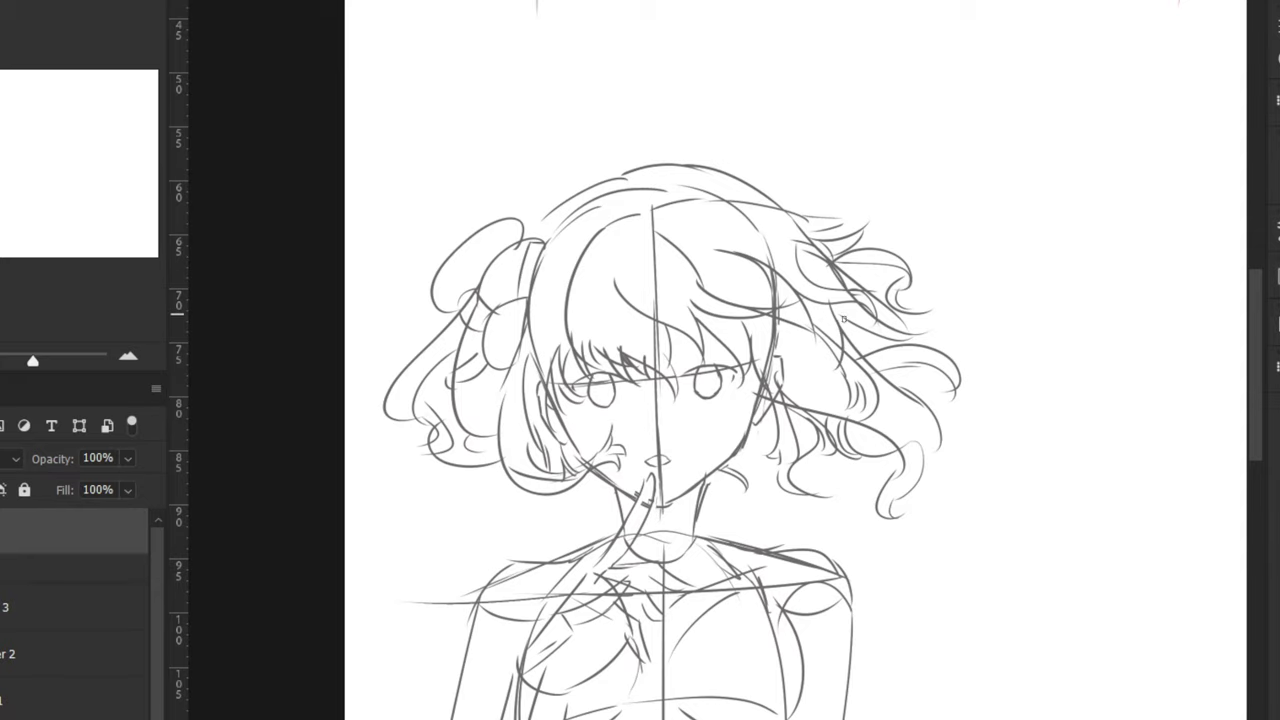
drag(848, 324, 866, 372)
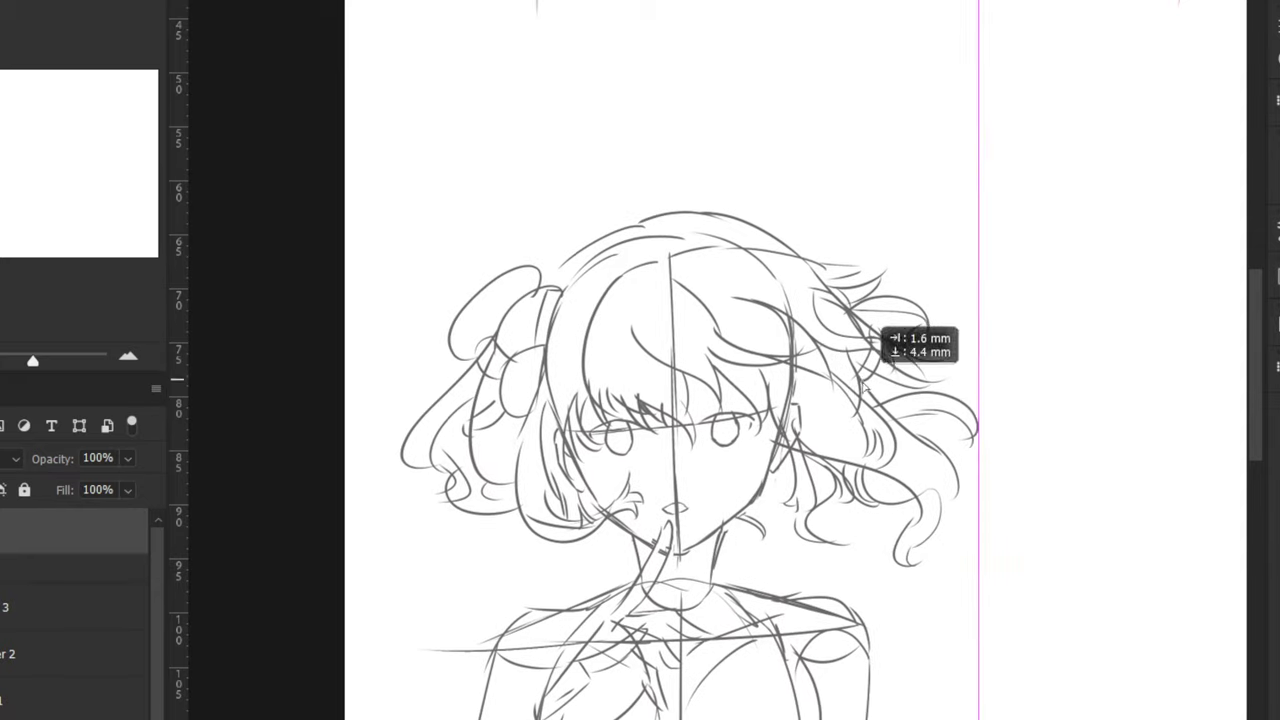
key(ctrl+z)
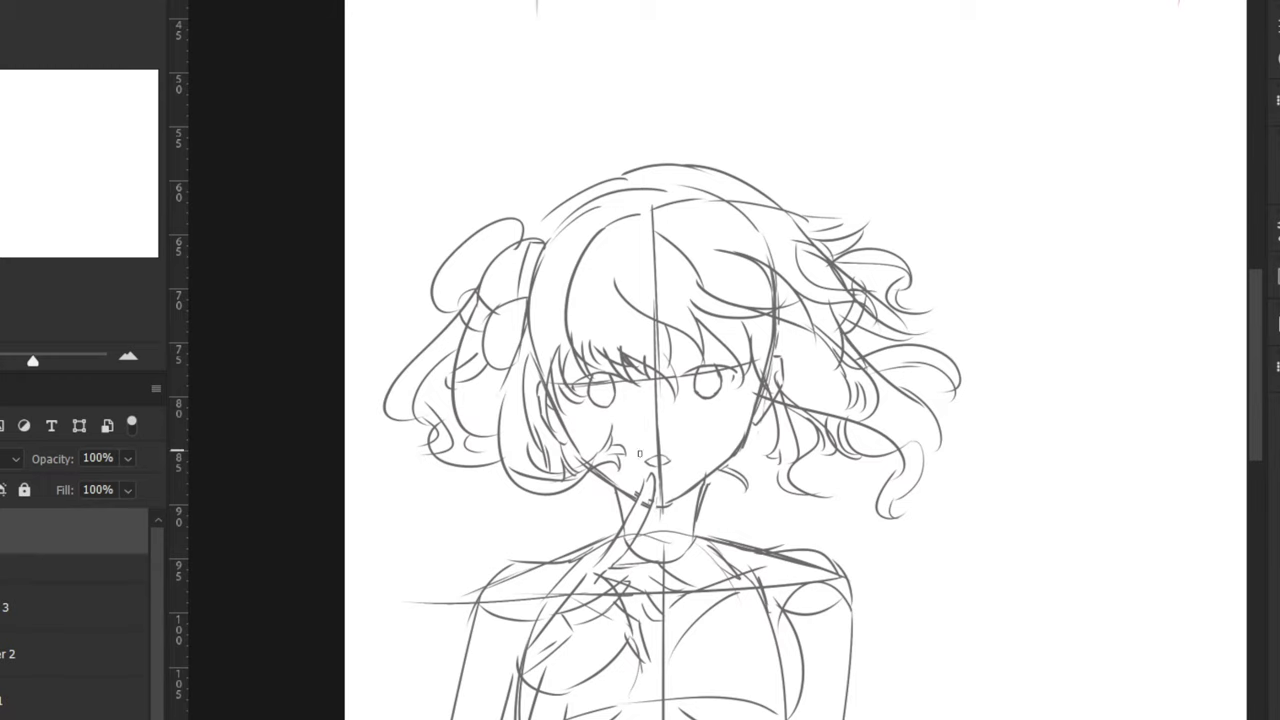
Draw a short curved lock below the left jaw beneath the bob
drag(584, 492, 577, 512)
drag(522, 551, 567, 353)
drag(598, 258, 528, 246)
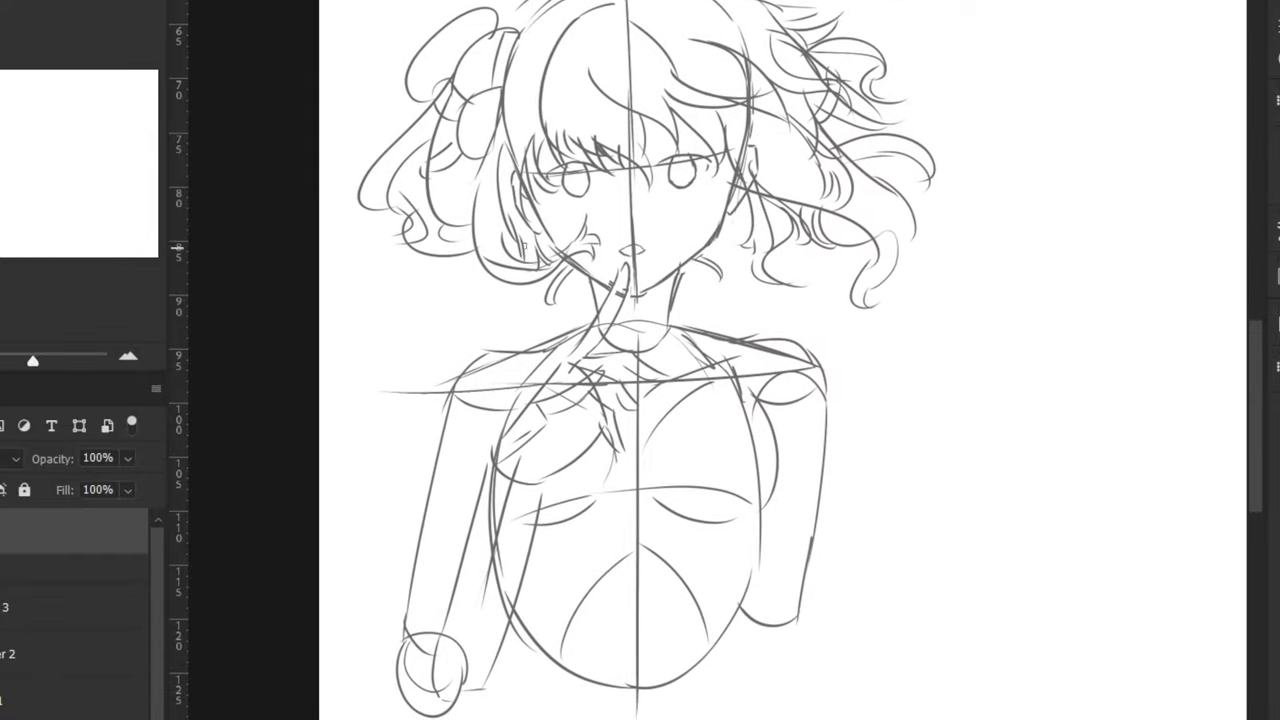
key(ctrl+minus)
key(ctrl+minus)
key(ctrl+minus)
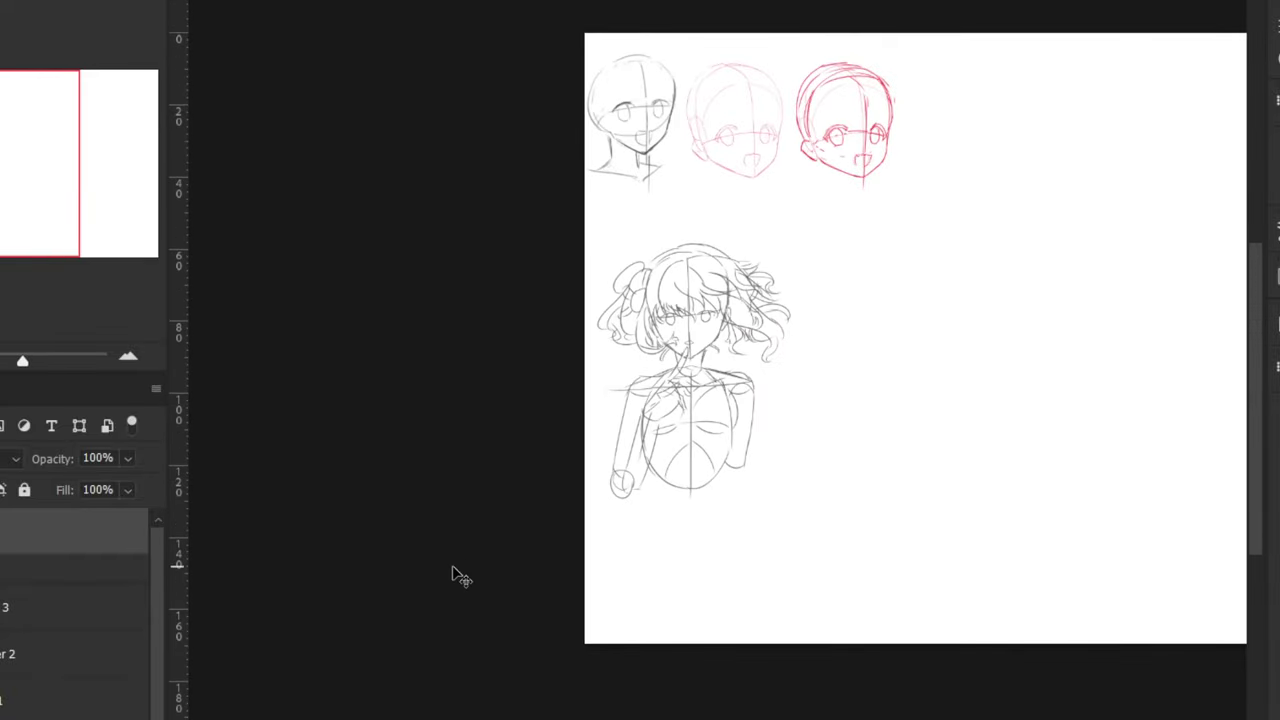
Start a new head in the blank area to the right of the figure with the left brow and cheek line
key(ctrl+plus)
drag(580, 191, 550, 223)
key(ctrl+plus)
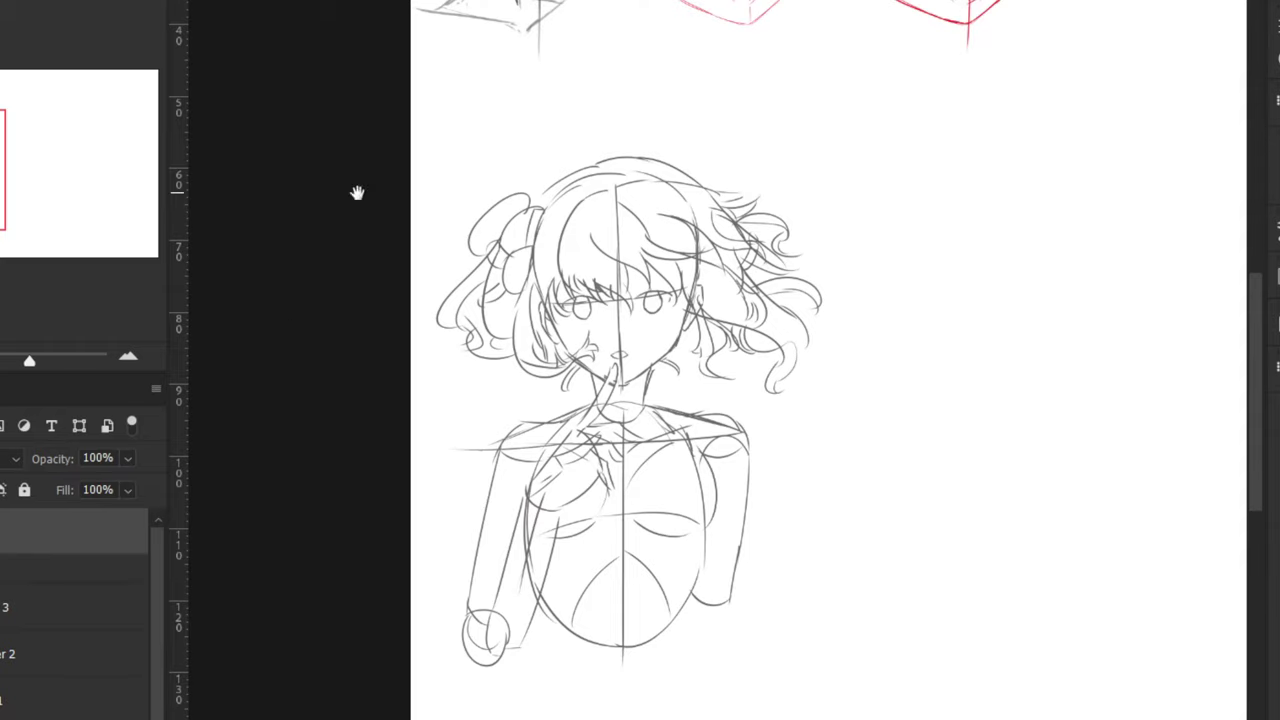
drag(612, 269, 365, 251)
drag(569, 171, 531, 221)
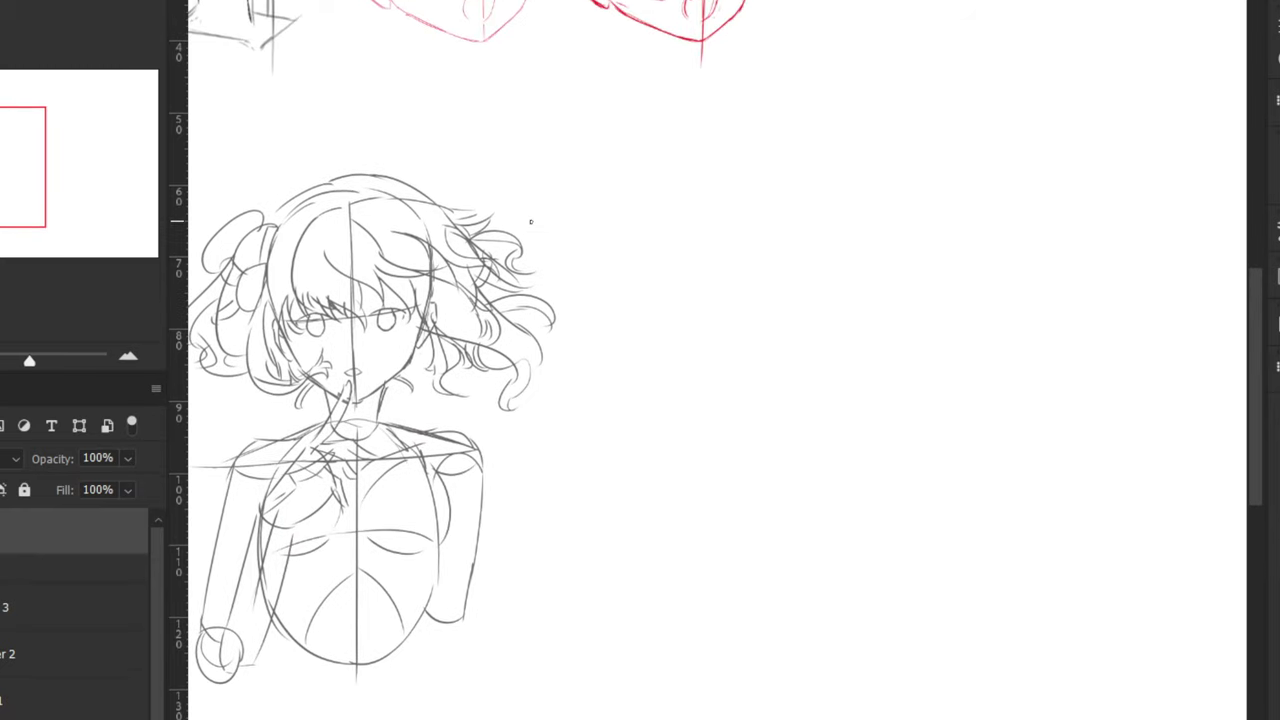
mouse_move(669, 273)
mouse_down()
mouse_move(543, 234)
mouse_move(574, 275)
mouse_up()
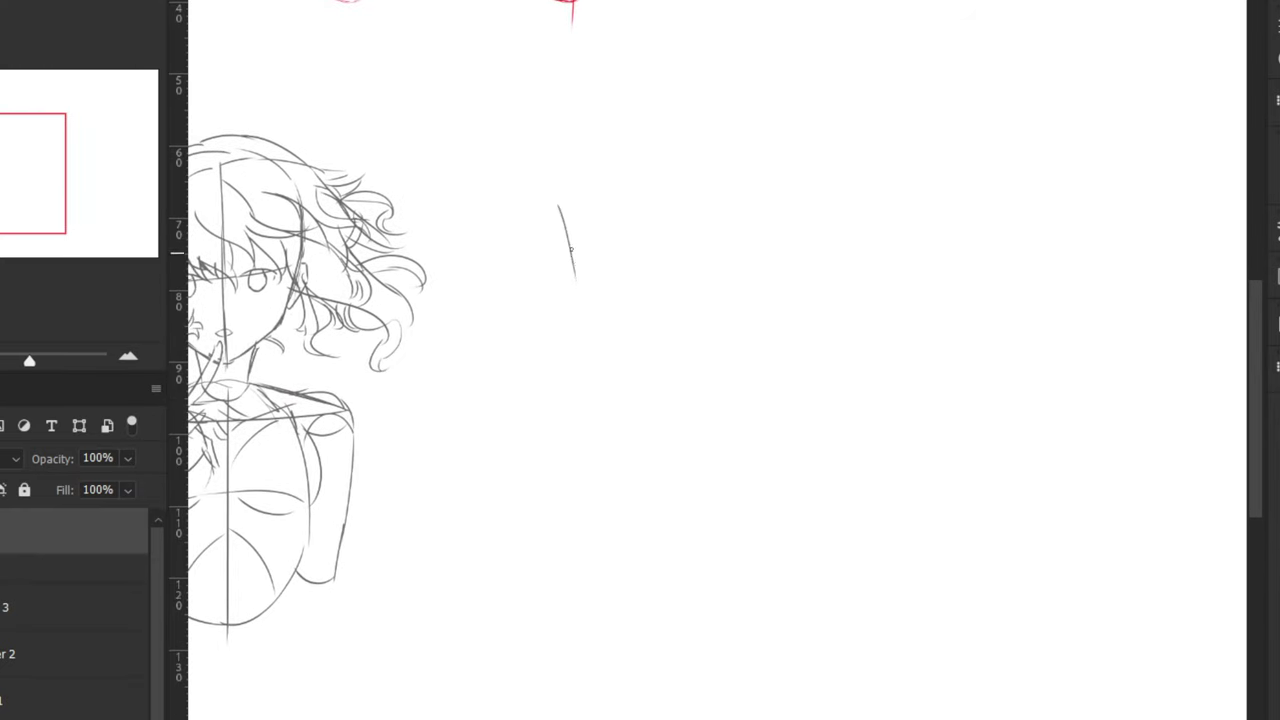
key(ctrl+z)
drag(570, 228, 602, 319)
key(ctrl+z)
key(ctrl+z)
Draw the new head's left cheek down to a pointed chin and the start of the right jaw line
drag(571, 247, 588, 288)
key(ctrl+z)
mouse_move(572, 240)
mouse_down()
mouse_move(589, 296)
mouse_move(634, 338)
mouse_up()
key(ctrl+z)
drag(692, 302, 645, 335)
key(ctrl+z)
Try to outline the new head's cranium from the left temple over the crown and down the right side
drag(572, 240, 575, 205)
drag(586, 158, 573, 215)
key(ctrl+z)
drag(579, 160, 572, 218)
drag(604, 142, 580, 161)
key(ctrl+z)
mouse_move(643, 128)
mouse_down()
mouse_move(577, 165)
mouse_move(659, 113)
mouse_move(728, 137)
mouse_move(702, 125)
mouse_move(705, 141)
mouse_move(718, 132)
mouse_move(755, 214)
mouse_up()
key(ctrl+z)
key(ctrl+z)
key(ctrl+z)
key(ctrl+z)
key(ctrl+z)
drag(742, 149, 745, 246)
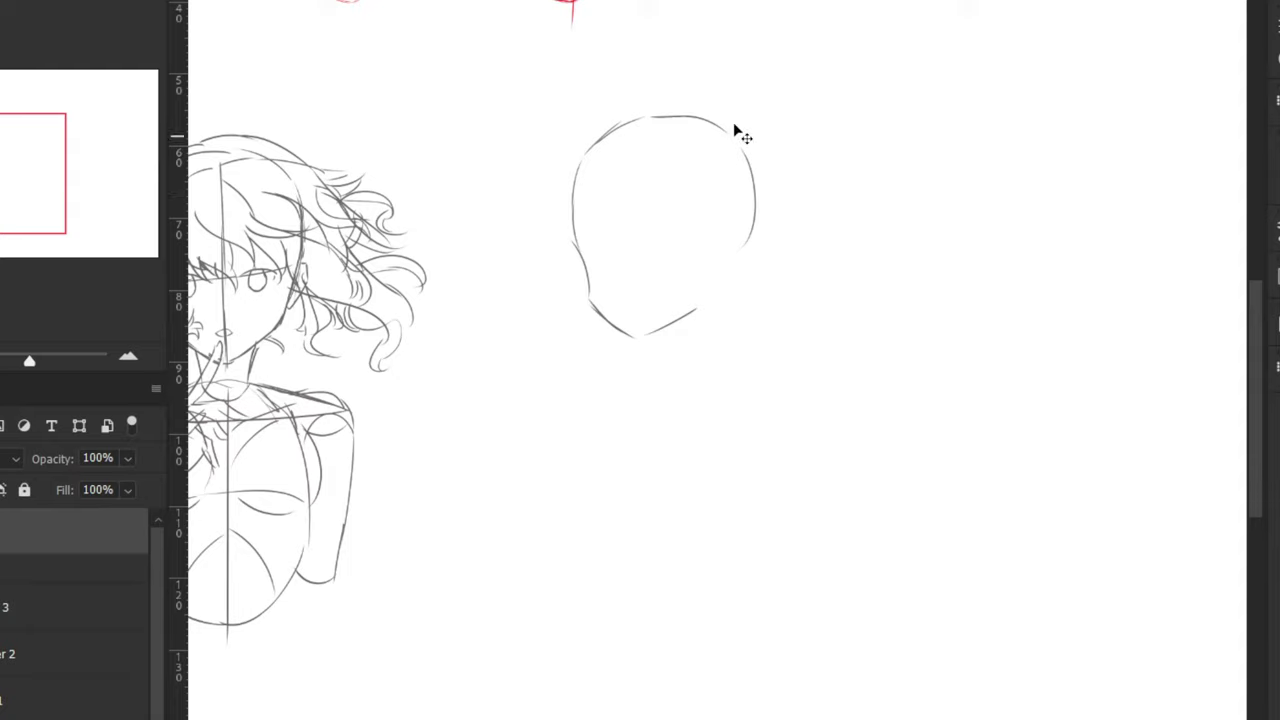
Undo the cranium outline strokes of the new head back to the cheek and jaw lines
key(ctrl+z)
mouse_move(740, 135)
mouse_down()
mouse_move(748, 259)
mouse_move(725, 286)
mouse_move(701, 284)
mouse_move(748, 252)
mouse_move(700, 306)
mouse_up()
key(ctrl+z)
key(ctrl+z)
key(ctrl+z)
key(ctrl+z)
key(ctrl+z)
key(ctrl+z)
key(ctrl+z)
key(ctrl+z)
Redraw the new head's cranium from the left temple over a flatter crown and down the right side
drag(592, 160, 572, 201)
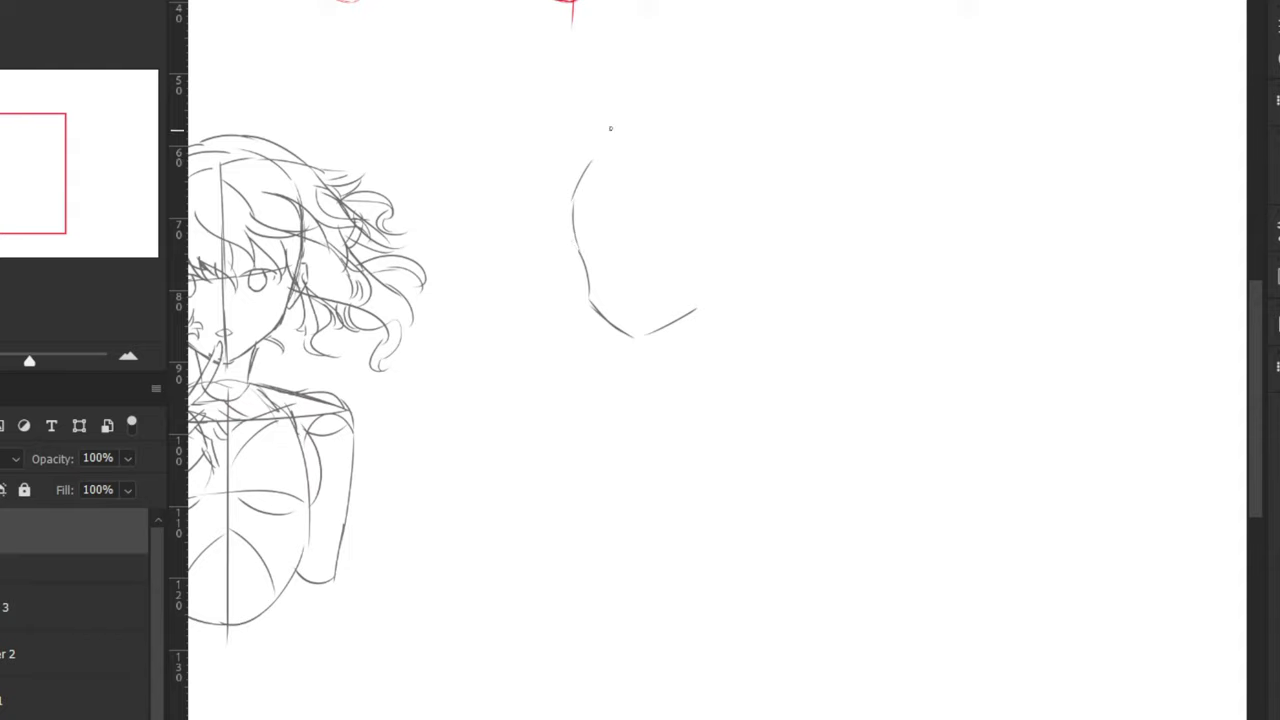
key(ctrl+z)
mouse_move(600, 155)
mouse_down()
mouse_move(699, 144)
mouse_move(644, 135)
mouse_move(703, 133)
mouse_move(747, 146)
mouse_up()
key(ctrl+z)
key(ctrl+z)
mouse_move(648, 128)
mouse_down()
mouse_move(687, 121)
mouse_move(746, 148)
mouse_up()
key(ctrl+z)
mouse_move(634, 127)
mouse_down()
mouse_move(718, 128)
mouse_move(763, 221)
mouse_up()
key(ctrl+z)
key(ctrl+z)
drag(731, 140, 761, 234)
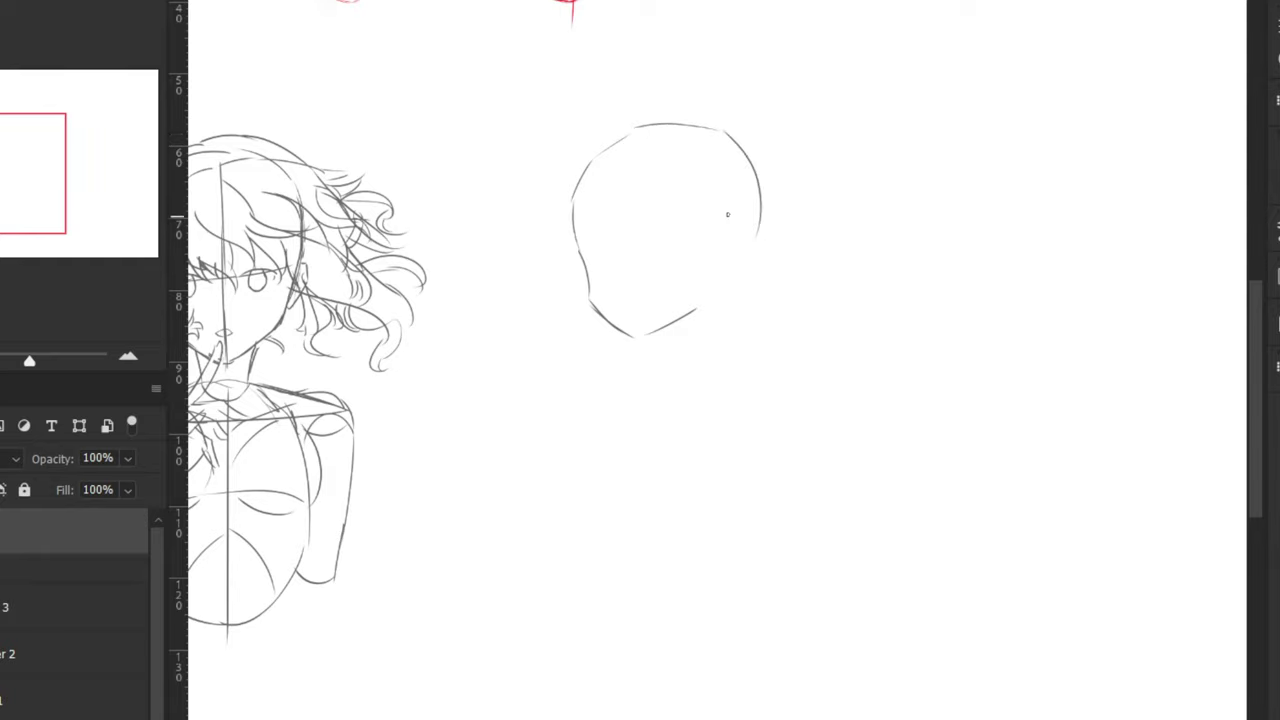
Redraw the right side of the skull wider and continue it inward toward the jaw
key(ctrl+z)
mouse_move(724, 138)
mouse_down()
mouse_move(770, 222)
mouse_move(718, 285)
mouse_up()
key(ctrl+z)
key(ctrl+z)
drag(766, 241, 704, 298)
key(ctrl+z)
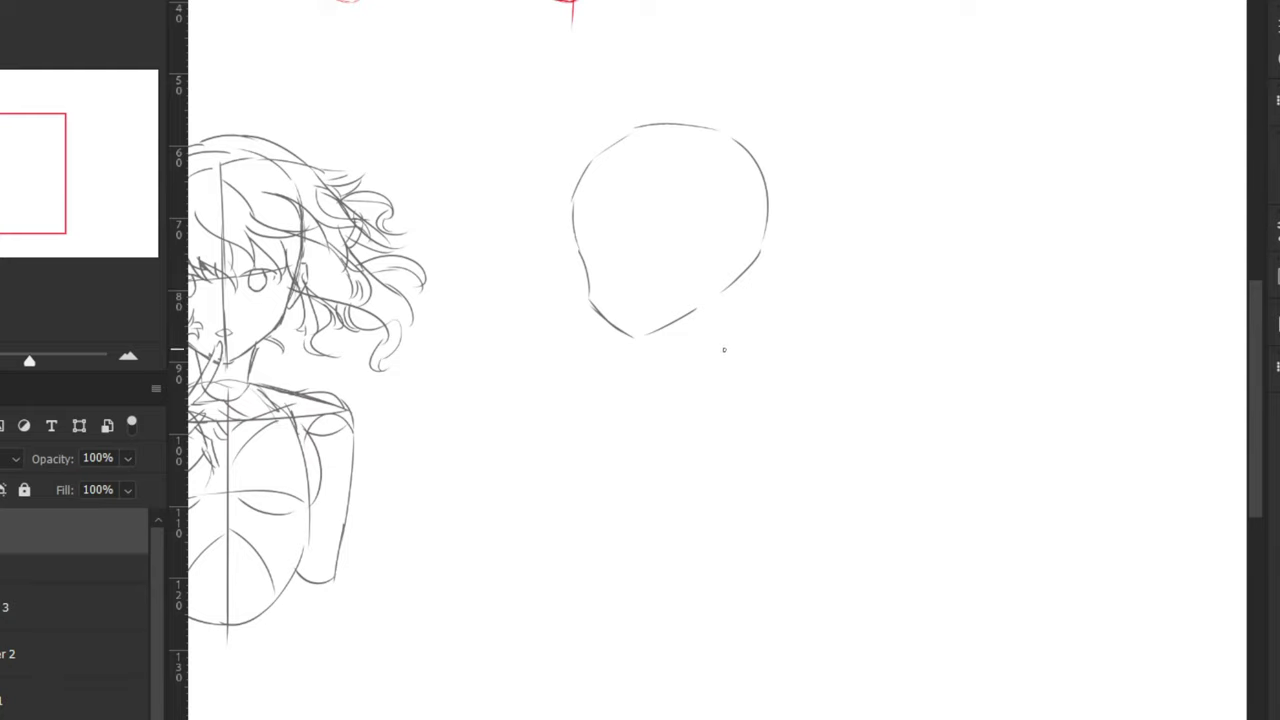
Bridge the gap in the right jaw line and draw an upward-arching eye guideline across the new head's face
drag(695, 306, 718, 289)
key(ctrl+z)
mouse_move(590, 248)
mouse_down()
mouse_move(642, 242)
mouse_move(615, 254)
mouse_move(715, 244)
mouse_move(605, 246)
mouse_move(706, 245)
mouse_up()
key(ctrl+z)
key(ctrl+z)
drag(608, 243, 718, 232)
key(ctrl+z)
key(ctrl+z)
mouse_move(586, 251)
mouse_down()
mouse_move(652, 238)
mouse_move(618, 236)
mouse_move(634, 232)
mouse_move(690, 233)
mouse_move(716, 250)
mouse_up()
key(ctrl+z)
key(ctrl+z)
key(ctrl+z)
Erase the upper right curve of the cranium and redraw it with a flatter slope
key(e)
drag(748, 150, 767, 203)
drag(722, 134, 766, 205)
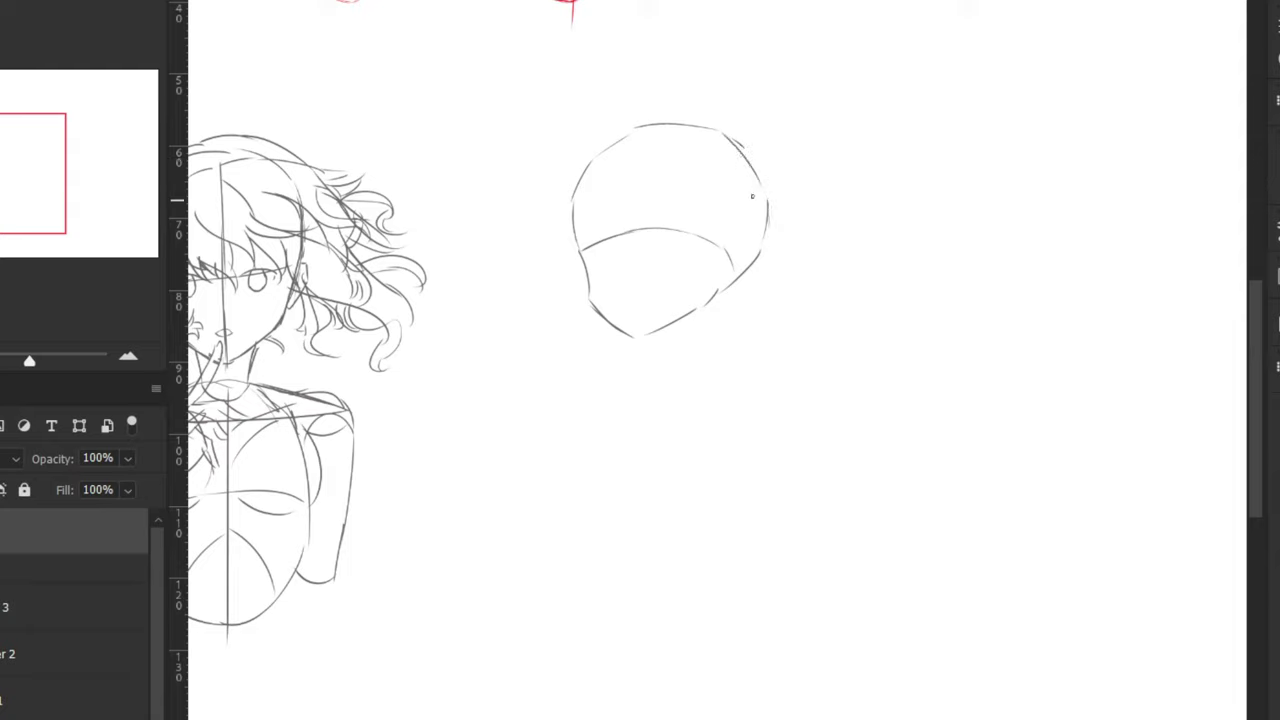
key(ctrl+z)
mouse_move(721, 132)
mouse_down()
mouse_move(755, 240)
mouse_move(698, 298)
mouse_move(734, 270)
mouse_move(764, 197)
mouse_up()
key(e)
drag(648, 124, 692, 123)
key(ctrl+z)
key(ctrl+z)
key(ctrl+z)
Draw the face's curved vertical centre line from the crown down to the chin
mouse_move(688, 130)
mouse_down()
mouse_move(641, 150)
mouse_move(622, 238)
mouse_up()
drag(625, 180, 630, 317)
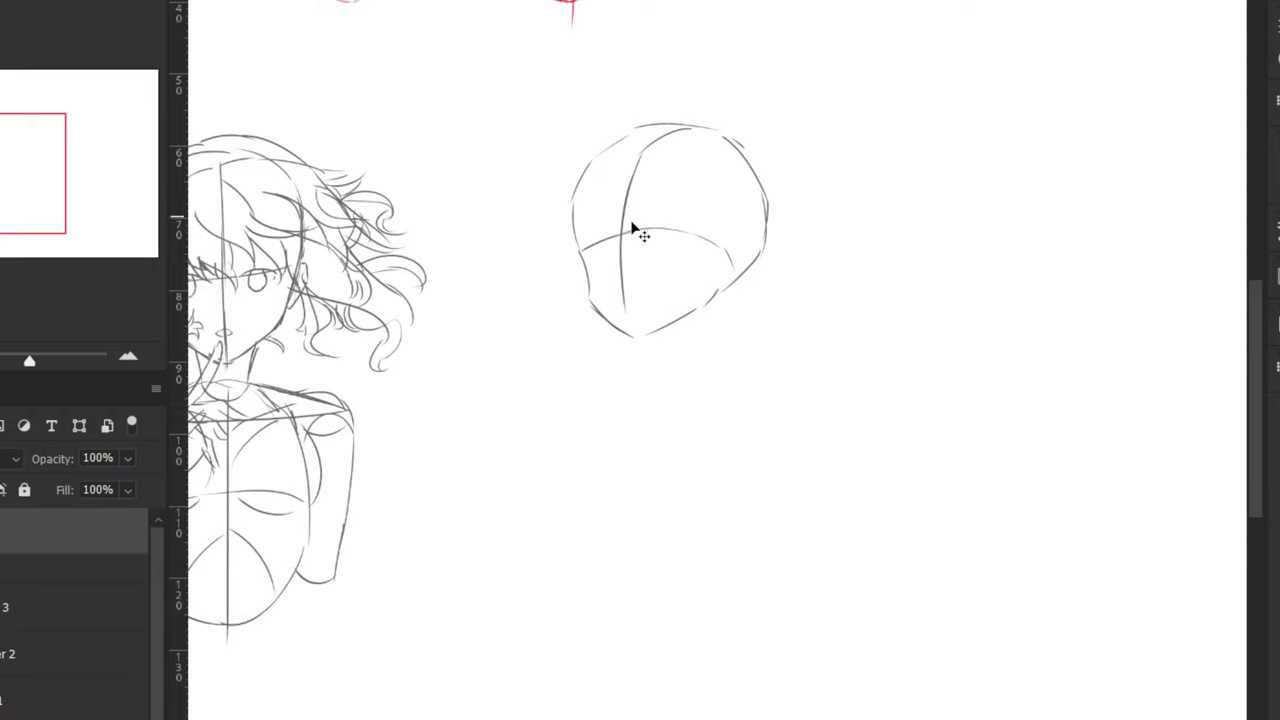
key(ctrl+z)
key(ctrl+z)
key(ctrl+z)
mouse_move(697, 127)
mouse_down()
mouse_move(655, 158)
mouse_move(638, 285)
mouse_up()
key(ctrl+z)
key(ctrl+z)
mouse_move(680, 125)
mouse_down()
mouse_move(645, 181)
mouse_move(640, 287)
mouse_up()
drag(643, 221, 640, 330)
Sketch the curved side-plane line and the ear on the right side of the new head
mouse_move(628, 137)
mouse_down()
mouse_move(704, 138)
mouse_move(742, 197)
mouse_move(739, 266)
mouse_up()
key(ctrl+z)
mouse_move(741, 205)
mouse_down()
mouse_move(717, 296)
mouse_move(743, 196)
mouse_move(736, 261)
mouse_move(730, 237)
mouse_move(756, 261)
mouse_move(729, 291)
mouse_up()
key(ctrl+z)
key(ctrl+z)
Flip the canvas horizontally and refine the far cheek contour of the new head
key(ctrl+shift+h)
drag(836, 207, 464, 330)
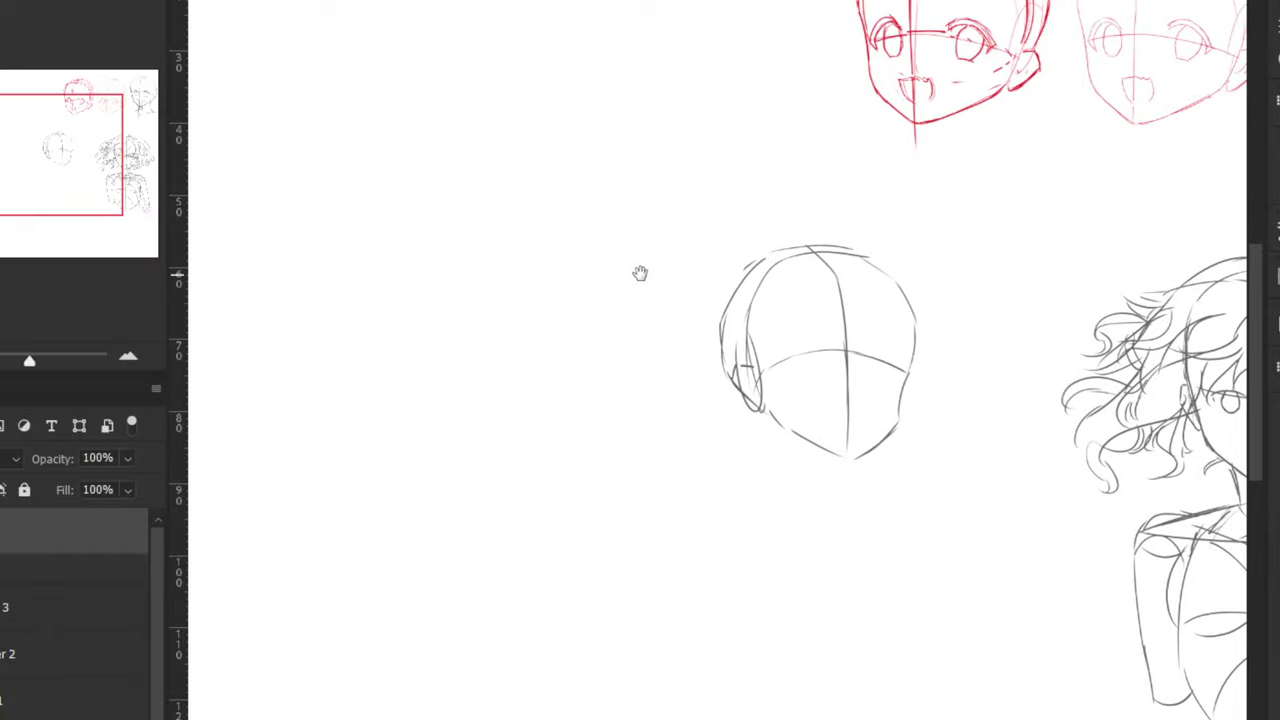
drag(774, 306, 682, 323)
key(ctrl+plus)
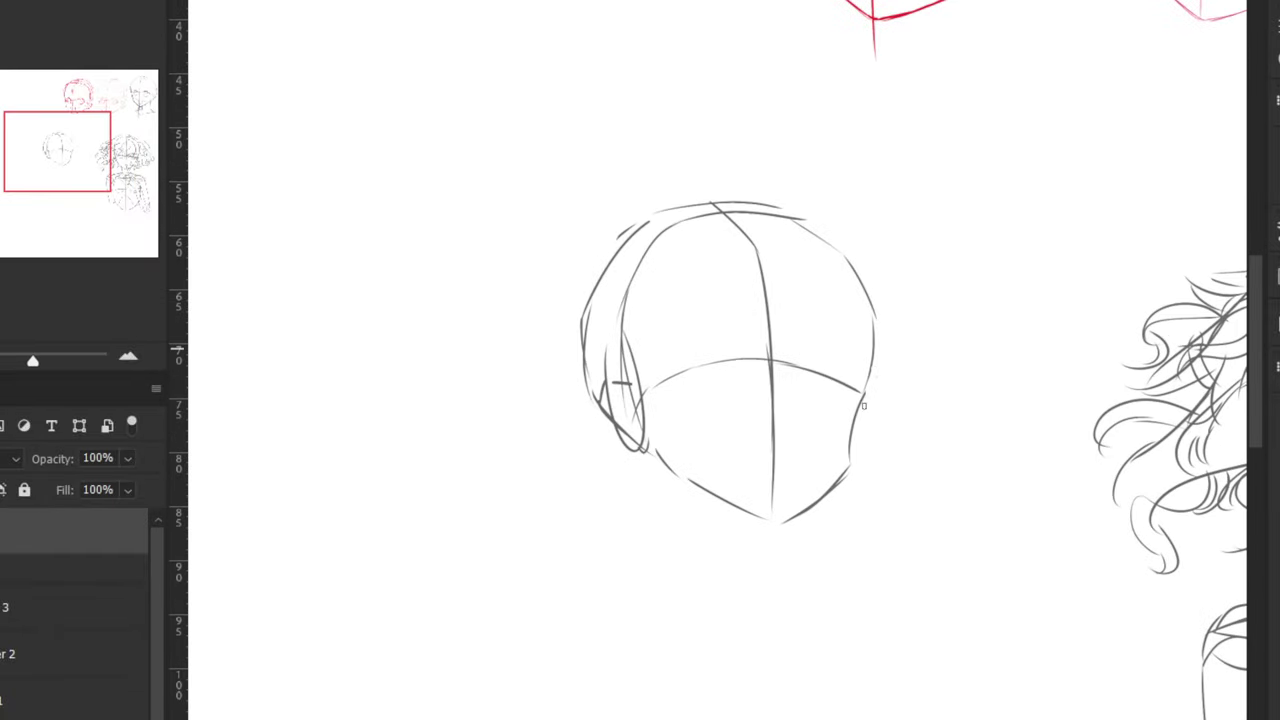
drag(881, 349, 845, 504)
key(ctrl+z)
key(ctrl+z)
key(ctrl+z)
key(ctrl+z)
drag(849, 446, 844, 478)
Flip the canvas back and erase the right jaw line beside the chin
key(F2)
key(ctrl+minus)
drag(417, 280, 731, 285)
drag(468, 279, 713, 284)
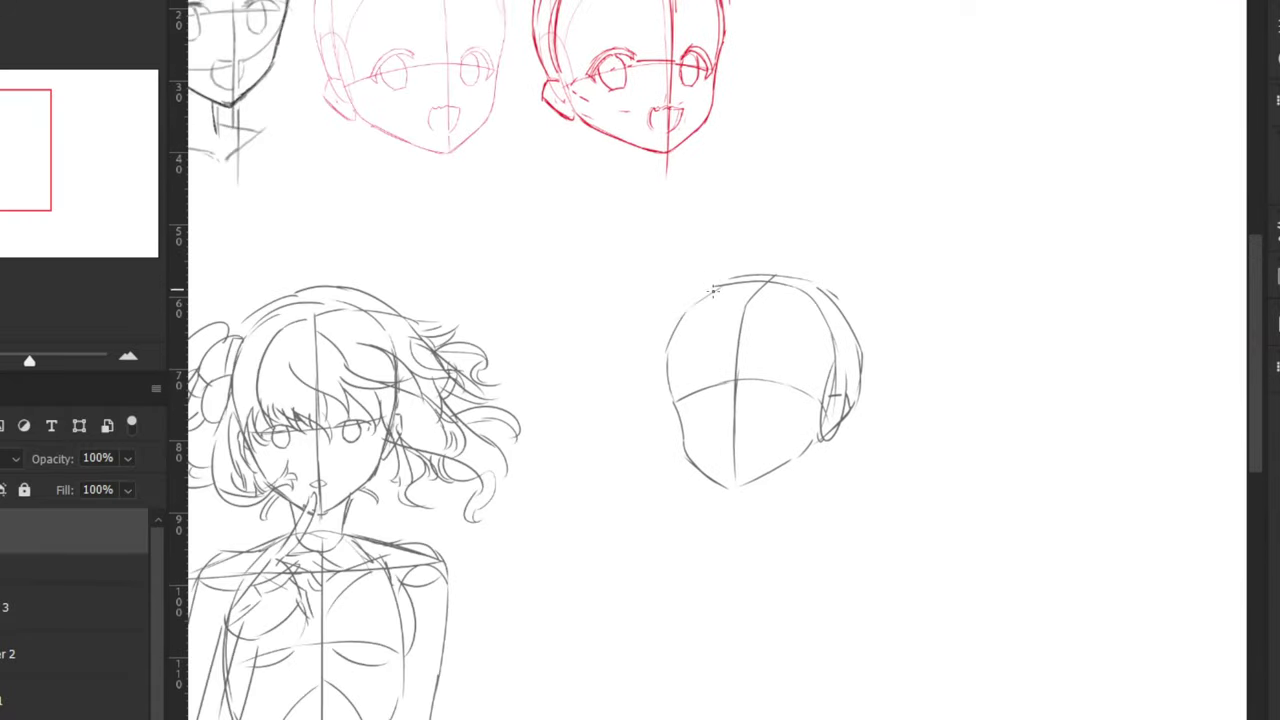
key(ctrl+plus)
key(e)
mouse_move(780, 522)
mouse_down()
mouse_move(819, 501)
mouse_move(764, 531)
mouse_up()
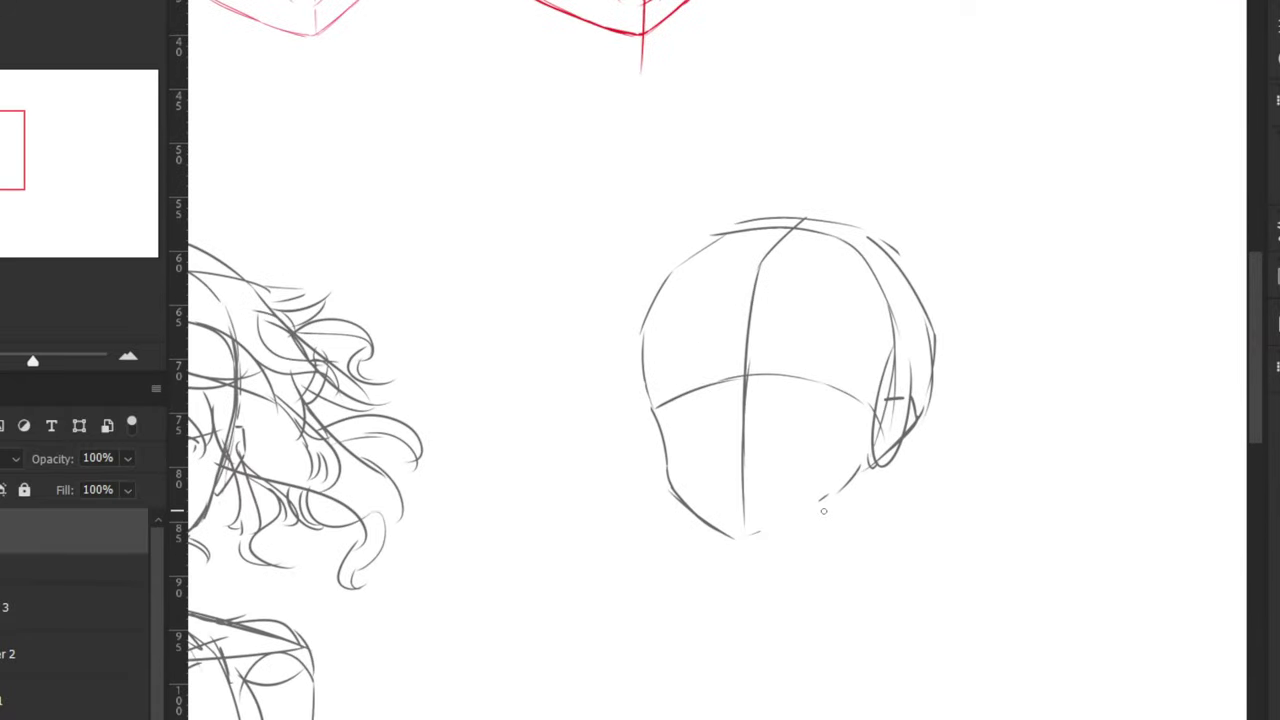
Redraw the right jaw line from the chin up to below the ear
key(b)
drag(831, 497, 731, 543)
key(ctrl+z)
mouse_move(797, 516)
mouse_down()
mouse_move(734, 549)
mouse_move(842, 492)
mouse_up()
key(e)
key(b)
key(ctrl+z)
key(ctrl+z)
key(ctrl+z)
key(ctrl+z)
key(ctrl+z)
key(b)
mouse_move(768, 533)
mouse_down()
mouse_move(841, 493)
mouse_move(757, 538)
mouse_move(843, 491)
mouse_up()
key(ctrl+z)
key(ctrl+z)
key(ctrl+z)
Draw a short neck below the jaw with two side lines and a rounded base
drag(728, 538, 776, 583)
key(ctrl+z)
drag(818, 506, 818, 572)
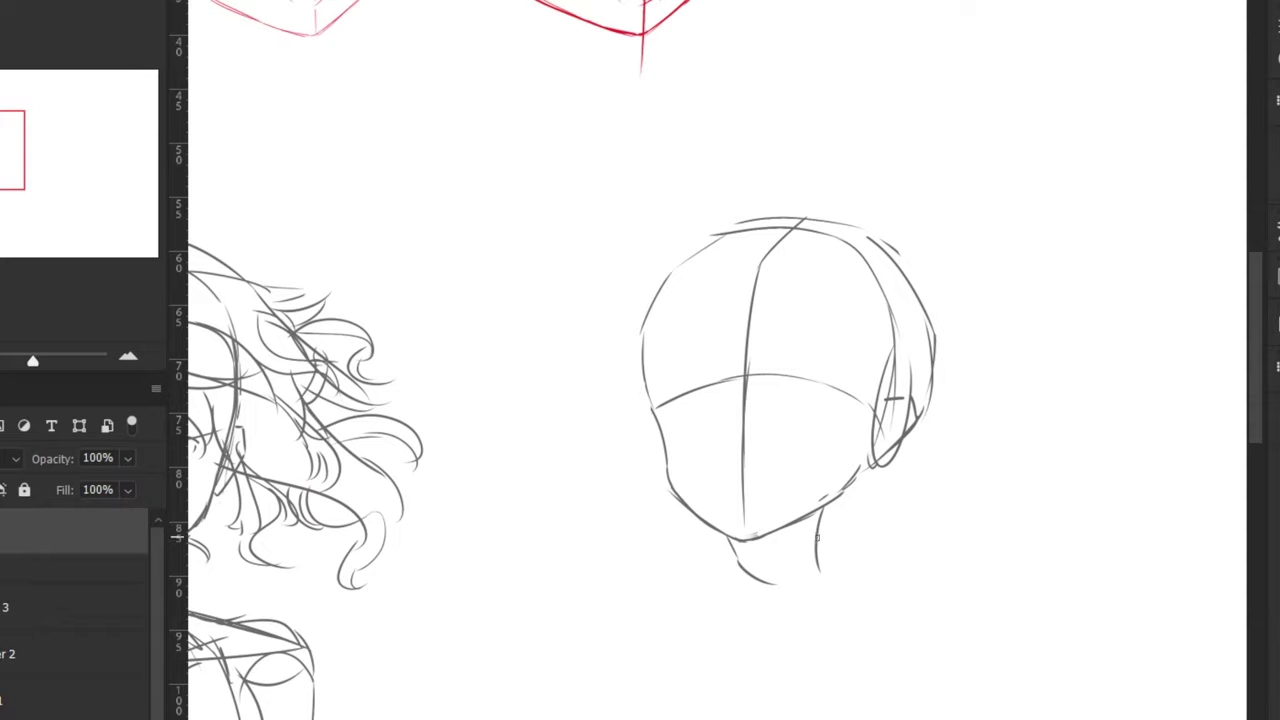
key(ctrl+z)
drag(813, 510, 812, 561)
key(ctrl+z)
drag(812, 507, 818, 560)
key(ctrl+z)
drag(811, 516, 812, 556)
drag(812, 558, 790, 583)
key(ctrl+minus)
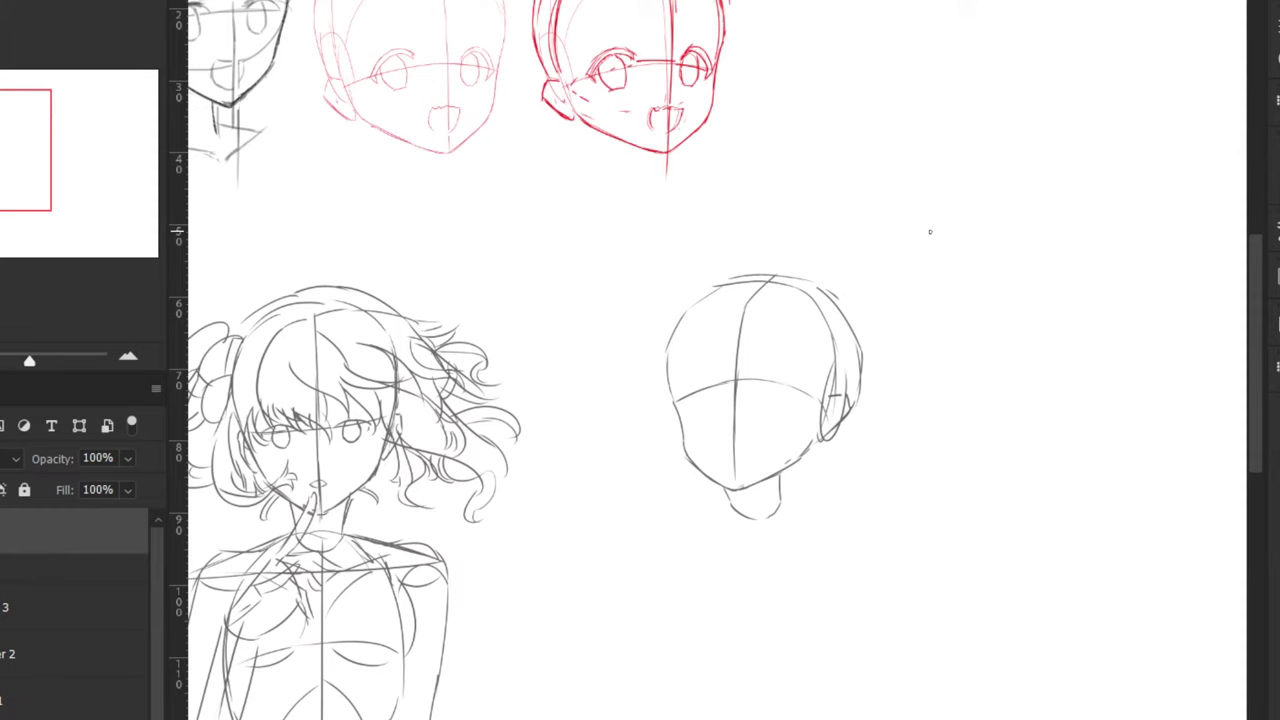
Erase parts of the eye guideline and redraw the arc slightly lower across the face
key(ctrl+plus)
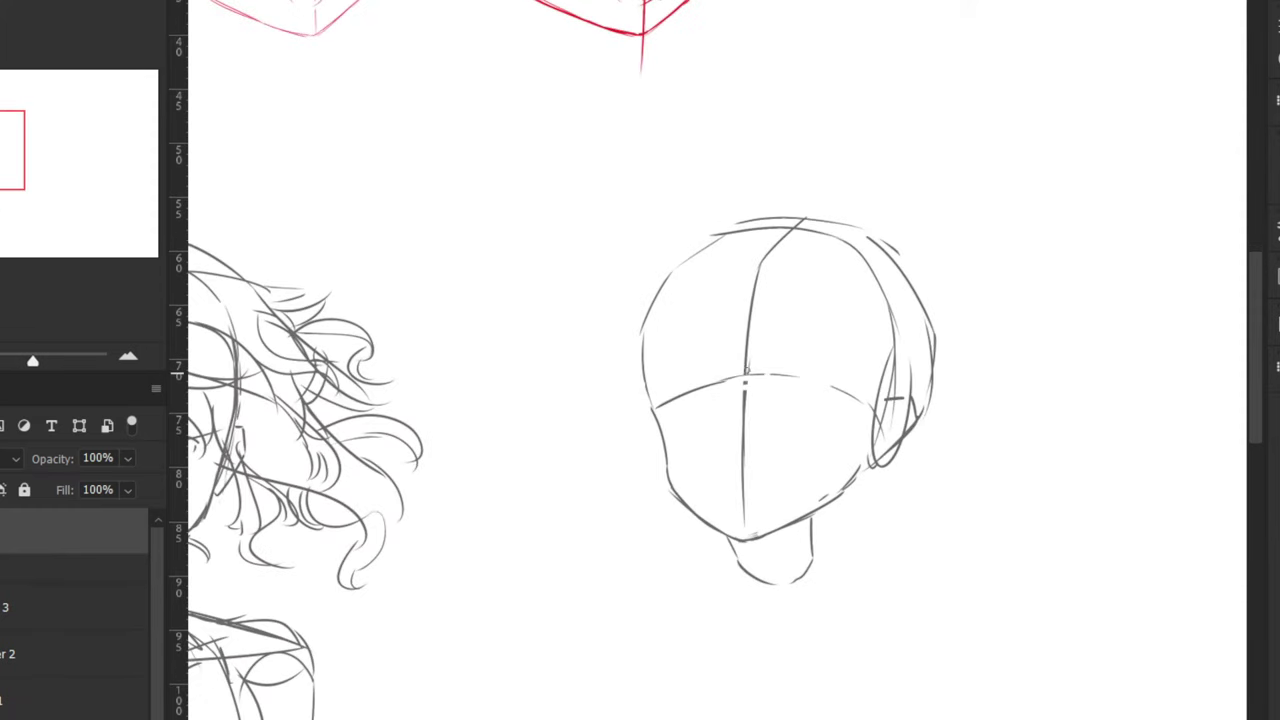
drag(746, 372, 662, 404)
drag(652, 410, 742, 377)
drag(657, 411, 755, 391)
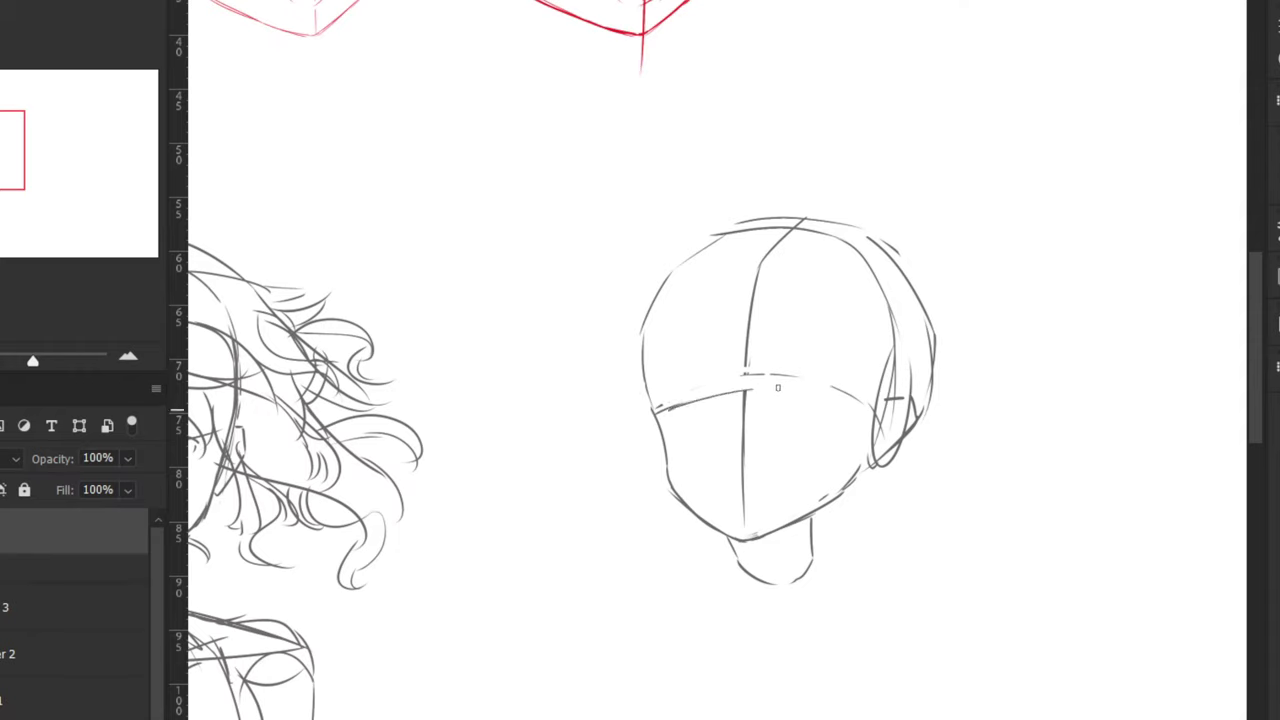
key(ctrl+z)
mouse_move(657, 411)
mouse_down()
mouse_move(764, 393)
mouse_move(714, 397)
mouse_move(750, 391)
mouse_up()
key(ctrl+z)
key(ctrl+z)
mouse_move(718, 393)
mouse_down()
mouse_move(832, 393)
mouse_move(882, 438)
mouse_up()
key(ctrl+z)
key(ctrl+z)
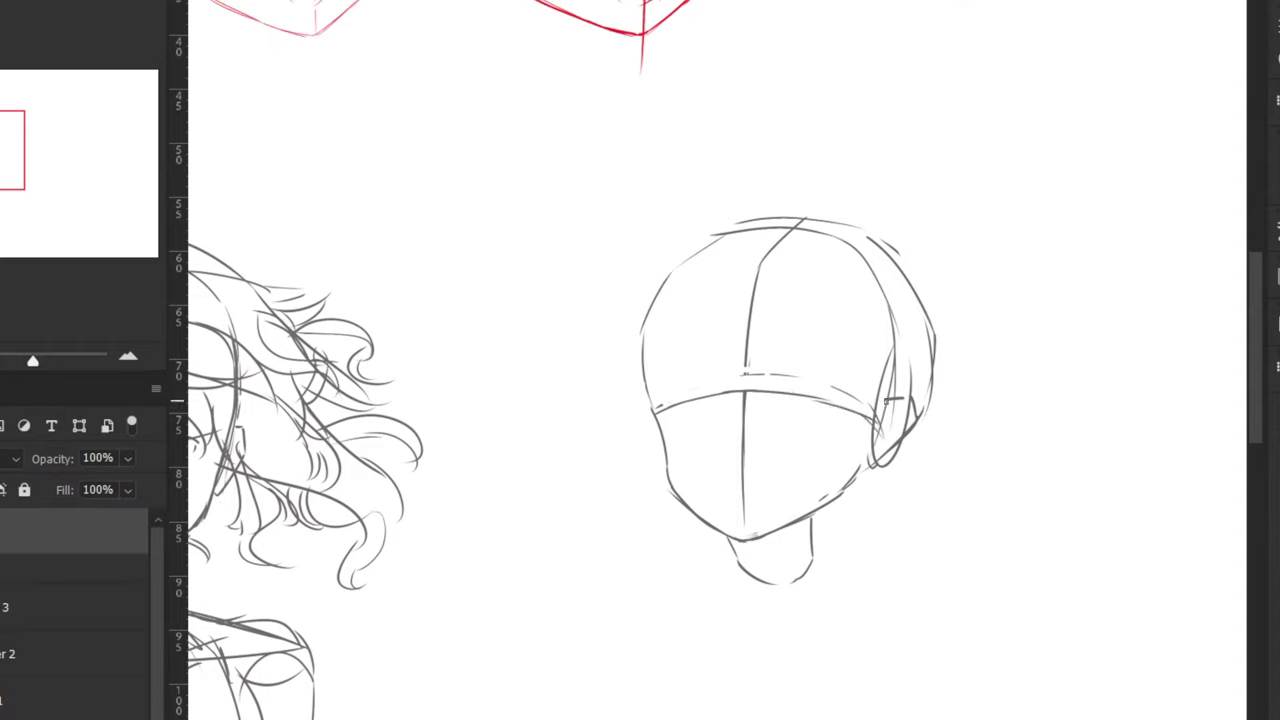
Sketch the left eye on the guideline with an upper lash line and a boxy iris
drag(669, 404, 720, 389)
drag(690, 422, 719, 418)
drag(722, 389, 661, 404)
drag(691, 396, 688, 421)
key(ctrl+z)
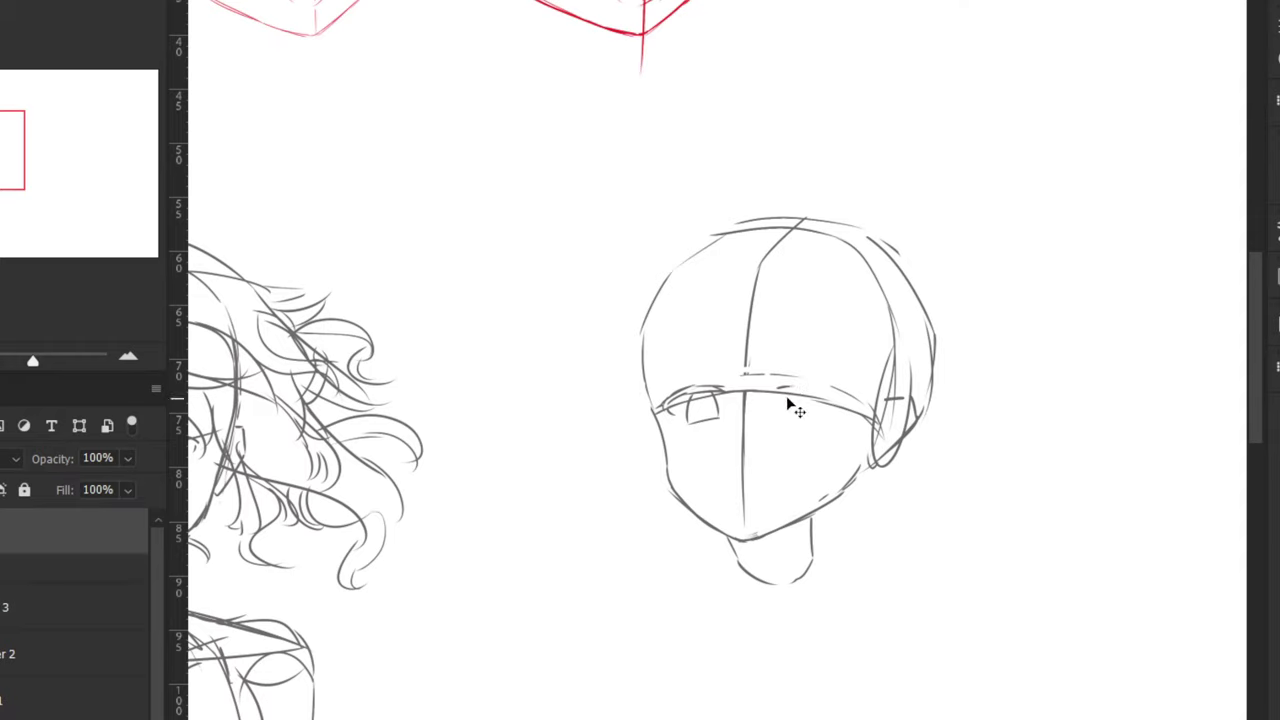
Sketch the matching right eye with an upper lash line, outer corner and iris
mouse_move(782, 393)
mouse_down()
mouse_move(845, 410)
mouse_move(818, 402)
mouse_up()
drag(784, 384, 832, 400)
drag(836, 403, 822, 417)
drag(772, 418, 808, 422)
drag(787, 393, 778, 418)
key(ctrl+z)
key(ctrl+z)
Select the left iris, shift it slightly toward the centre line with Free Transform, and deselect it
mouse_move(720, 420)
mouse_down()
mouse_move(724, 438)
mouse_move(714, 392)
mouse_move(688, 432)
mouse_move(700, 432)
mouse_up()
key(Delete)
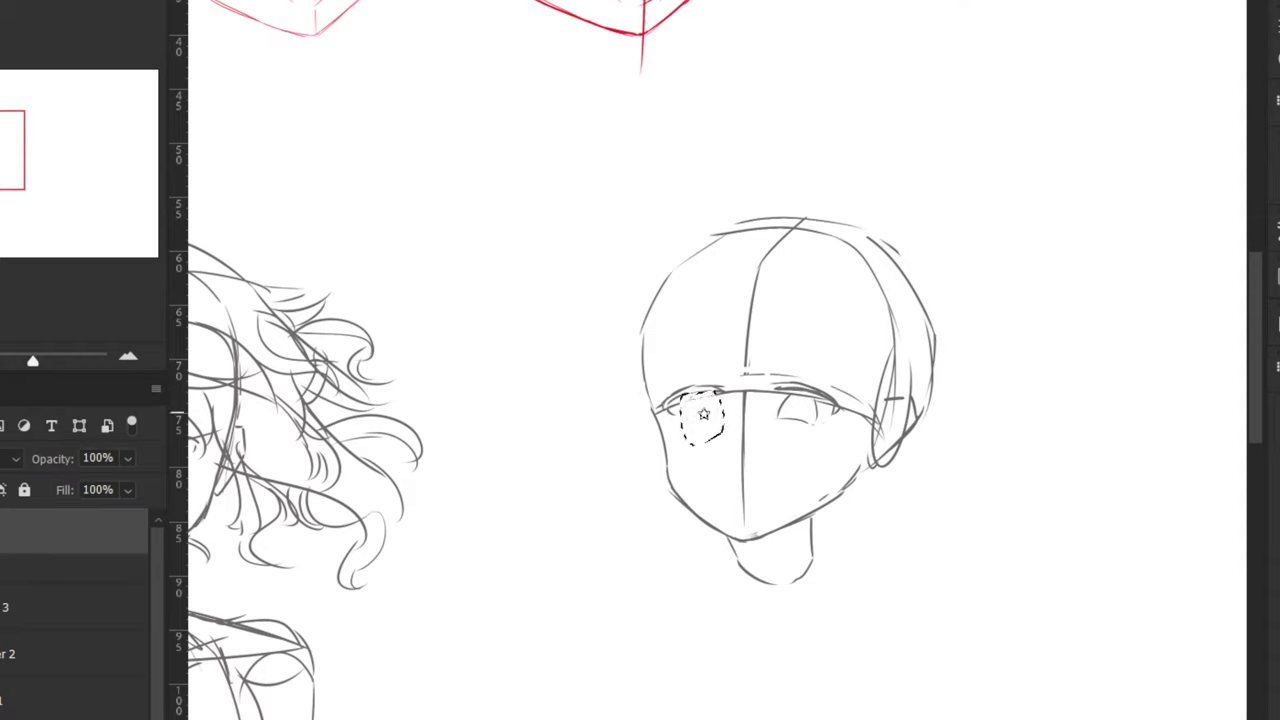
key(ctrl+z)
key(ctrl+t)
scroll(698, 419, up, 2)
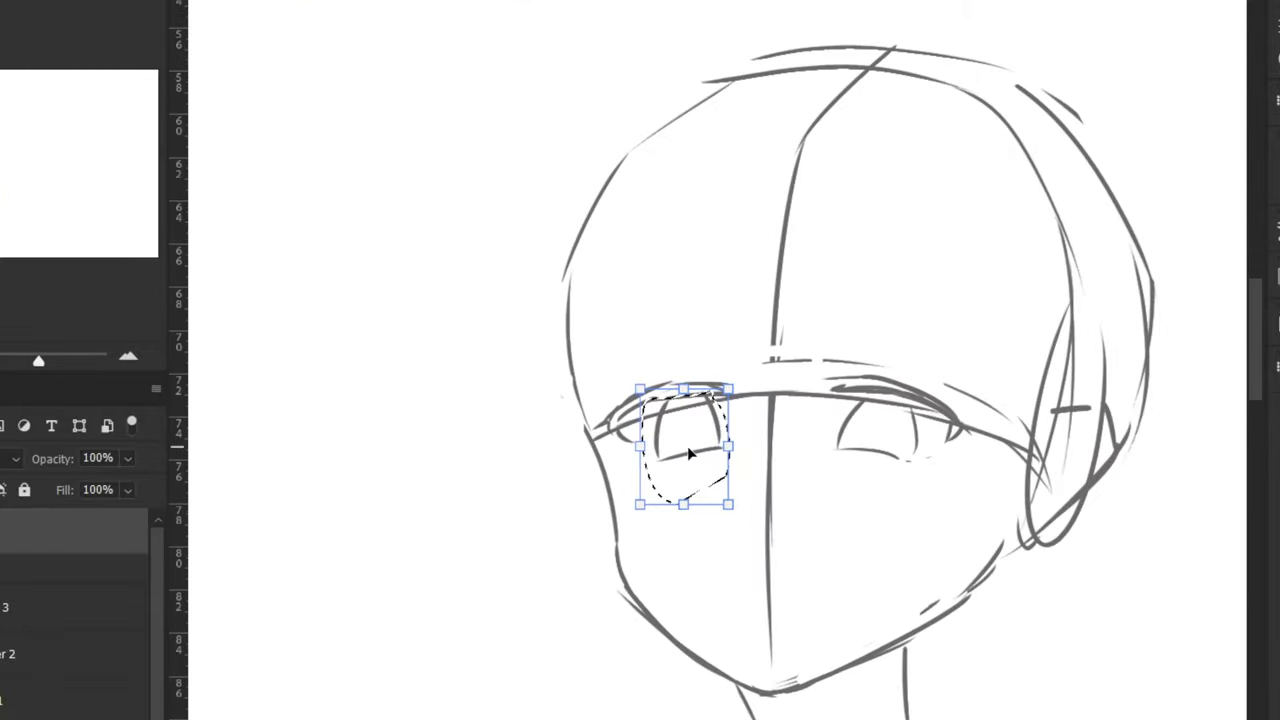
drag(688, 454, 697, 452)
key(ctrl+minus)
key(ctrl+minus)
key(Return)
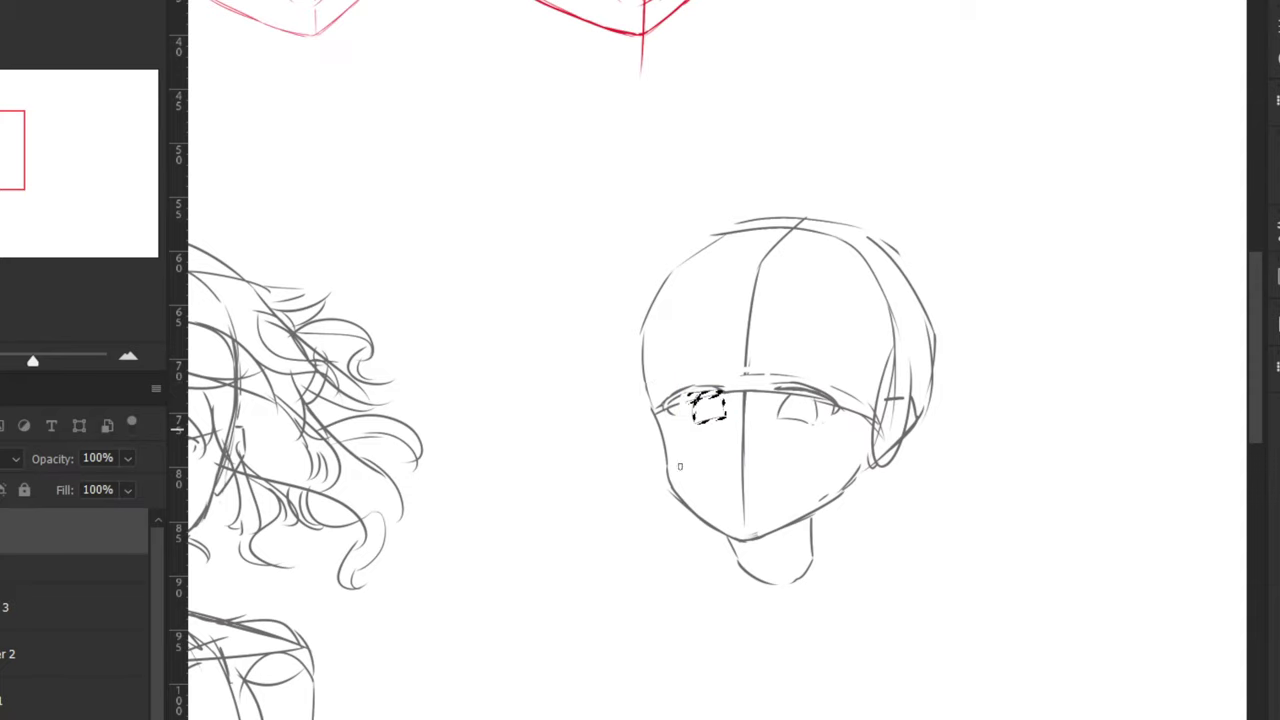
key(ctrl+d)
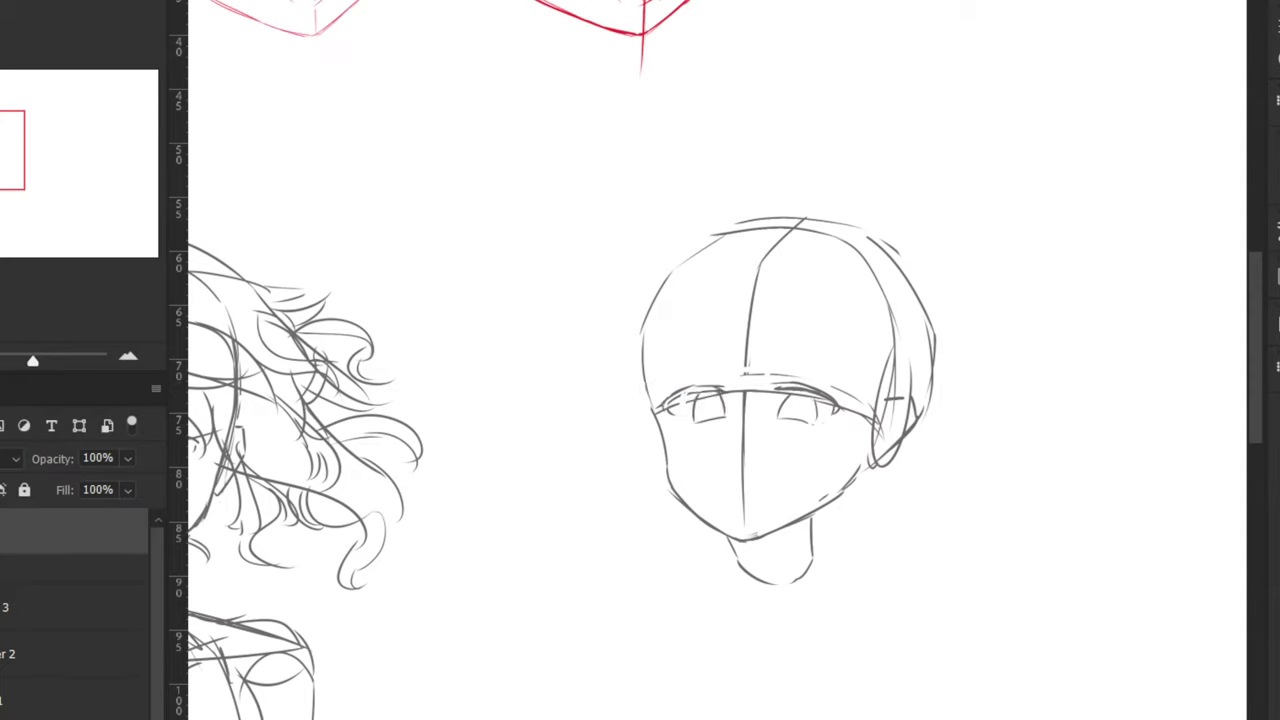
Select the right eye and shift it slightly outward, away from the centre line
mouse_move(840, 425)
mouse_down()
mouse_move(785, 368)
mouse_move(808, 408)
mouse_move(743, 436)
mouse_up()
key(Return)
click(936, 188)
Clean up the centre line between the eyes and retrace it down to the chin
key(e)
mouse_move(743, 497)
mouse_down()
mouse_move(746, 358)
mouse_move(743, 508)
mouse_up()
key(b)
drag(746, 388, 742, 528)
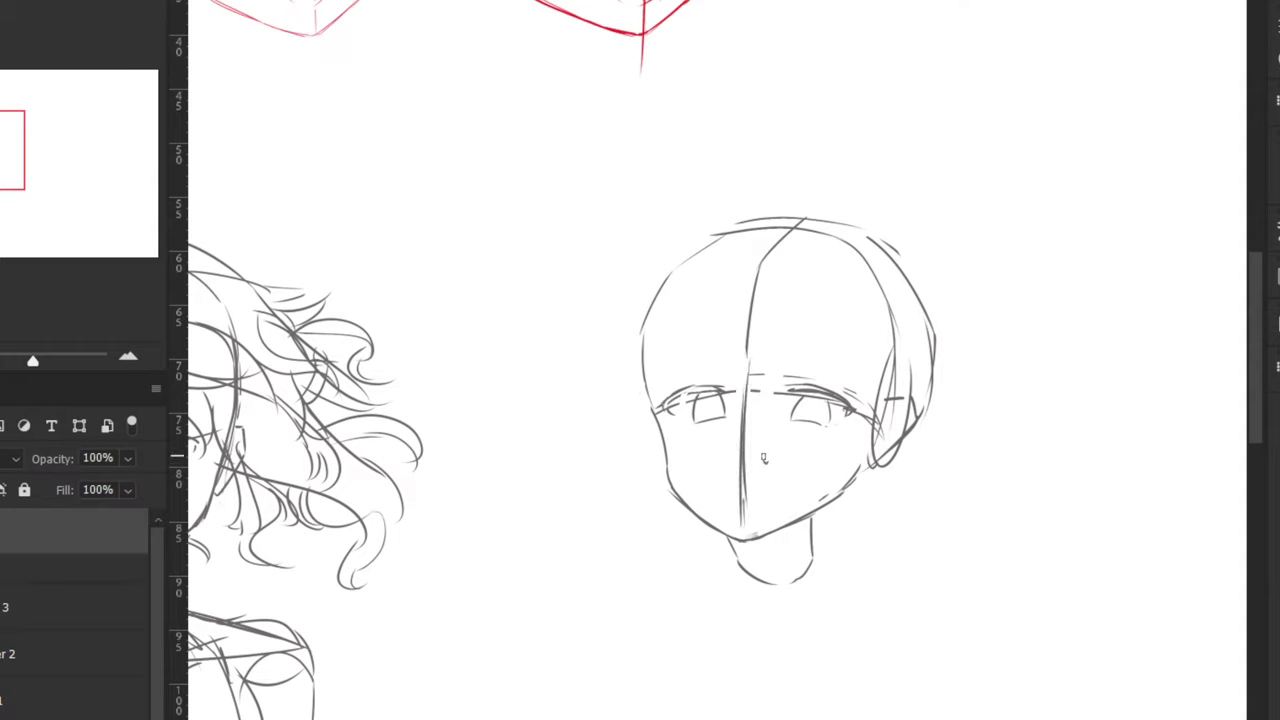
Sketch an open mouth across the centre line above the chin
mouse_move(740, 453)
mouse_down()
mouse_move(768, 462)
mouse_move(732, 495)
mouse_up()
key(ctrl+z)
key(ctrl+z)
drag(776, 458, 758, 494)
Add both eyebrows above the eyes and darken the lower edge of the ear
drag(673, 352, 715, 351)
drag(846, 349, 803, 356)
drag(915, 423, 894, 458)
key(ctrl+minus)
key(ctrl+minus)
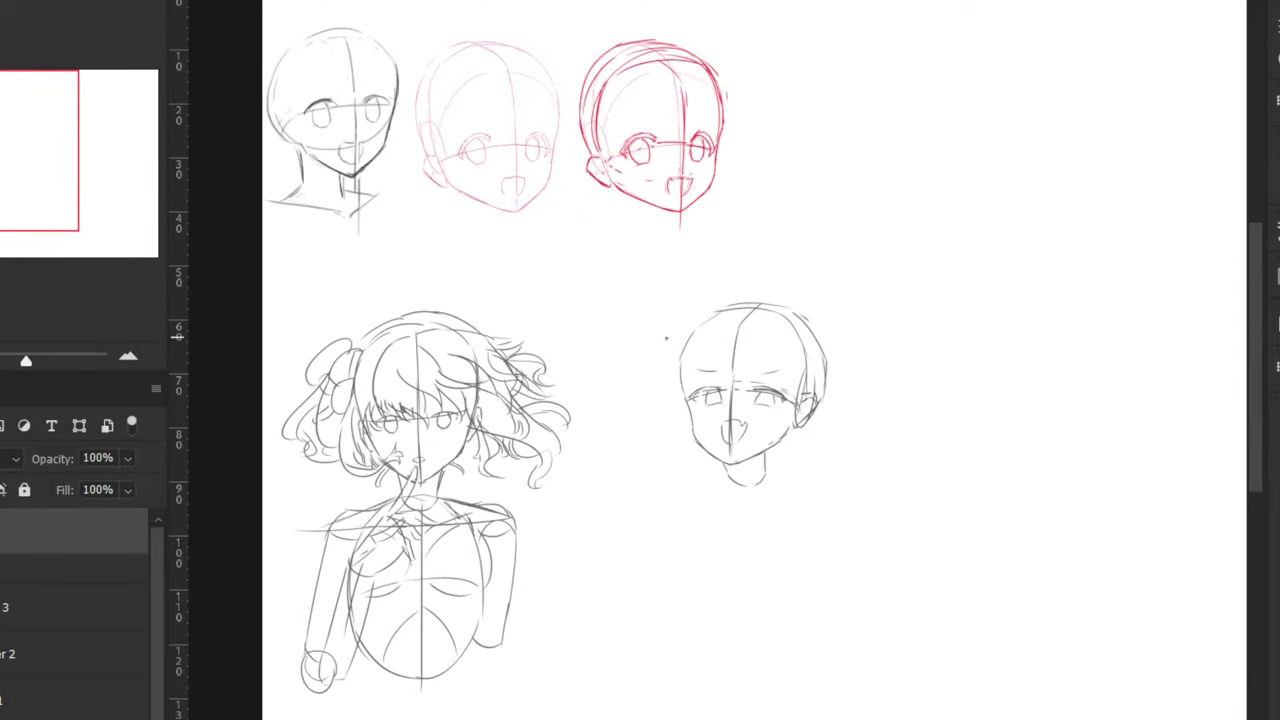
key(ctrl+plus)
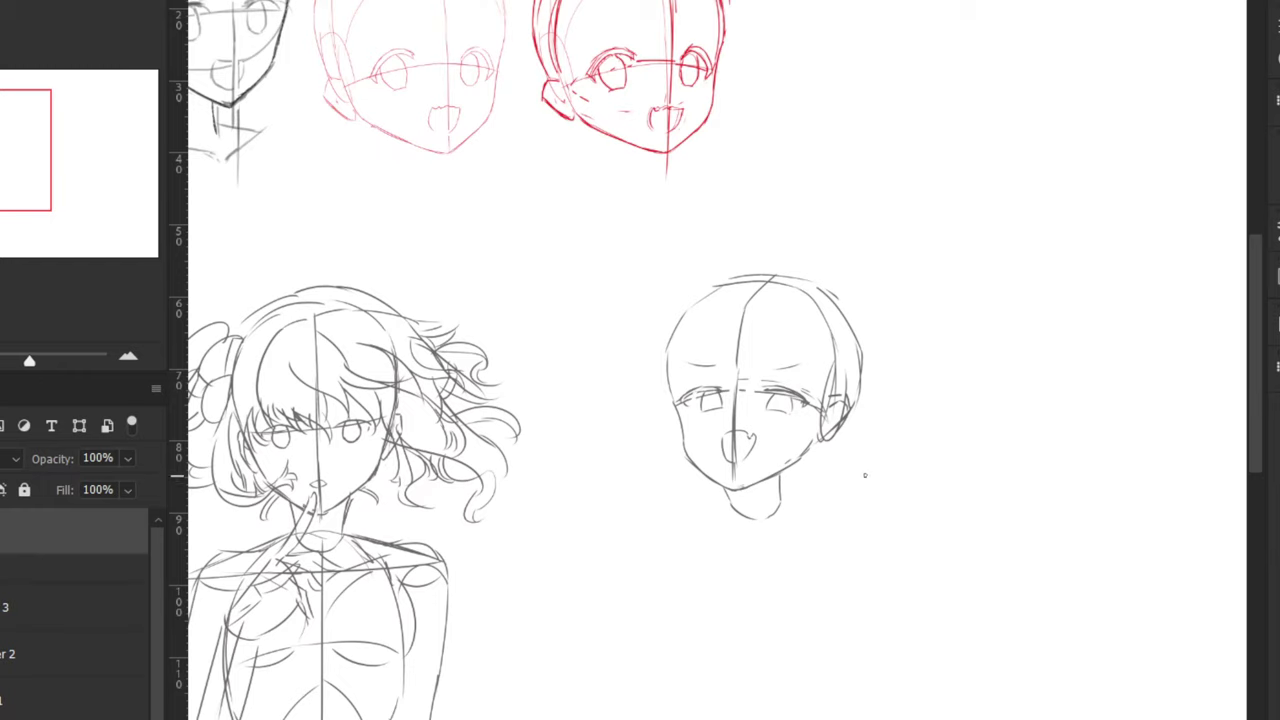
Draw a slanted shoulder line beneath the new head and connect it to both sides of the neck
drag(856, 476, 704, 513)
key(ctrl+z)
mouse_move(856, 486)
mouse_down()
mouse_move(606, 518)
mouse_move(648, 515)
mouse_up()
key(ctrl+z)
key(ctrl+z)
drag(893, 474, 675, 501)
key(ctrl+z)
drag(878, 481, 640, 508)
key(ctrl+z)
key(ctrl+z)
drag(718, 487, 632, 511)
drag(784, 470, 887, 489)
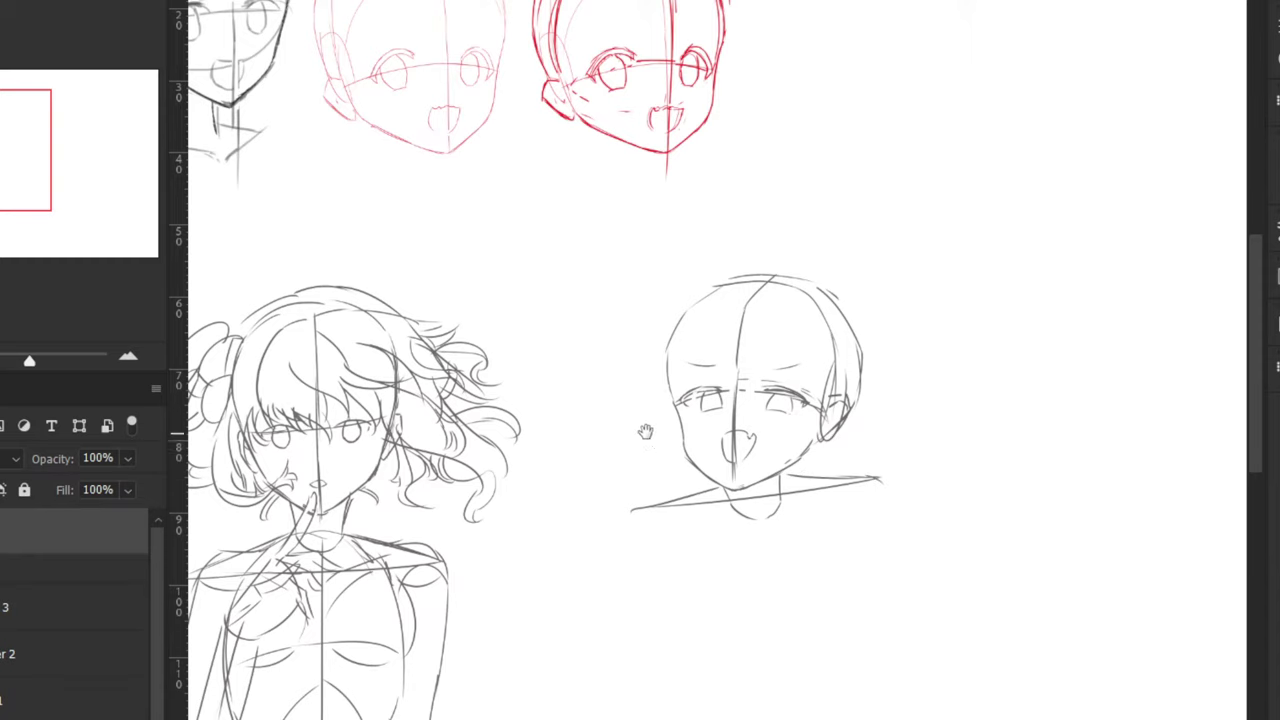
Sketch the curved left and right sides of the ribcage, tapering down from the shoulder line
drag(646, 431, 649, 366)
drag(670, 452, 724, 569)
key(ctrl+z)
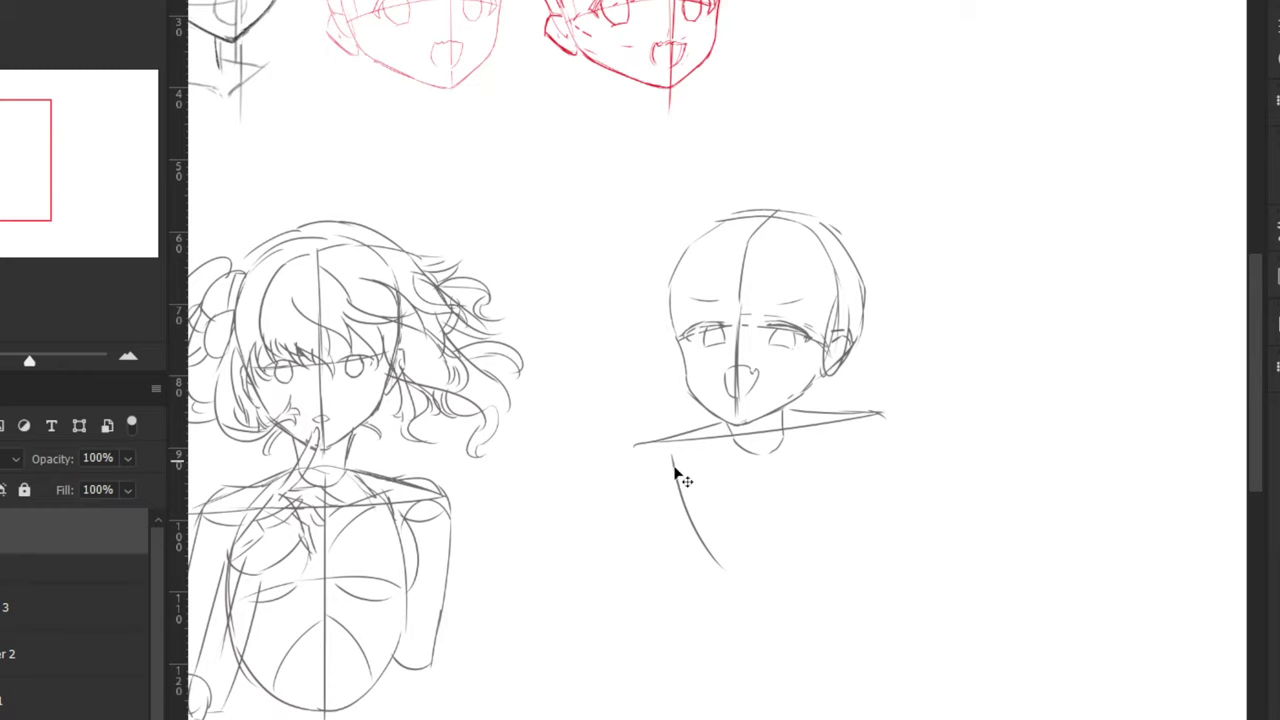
key(ctrl+z)
drag(672, 478, 722, 568)
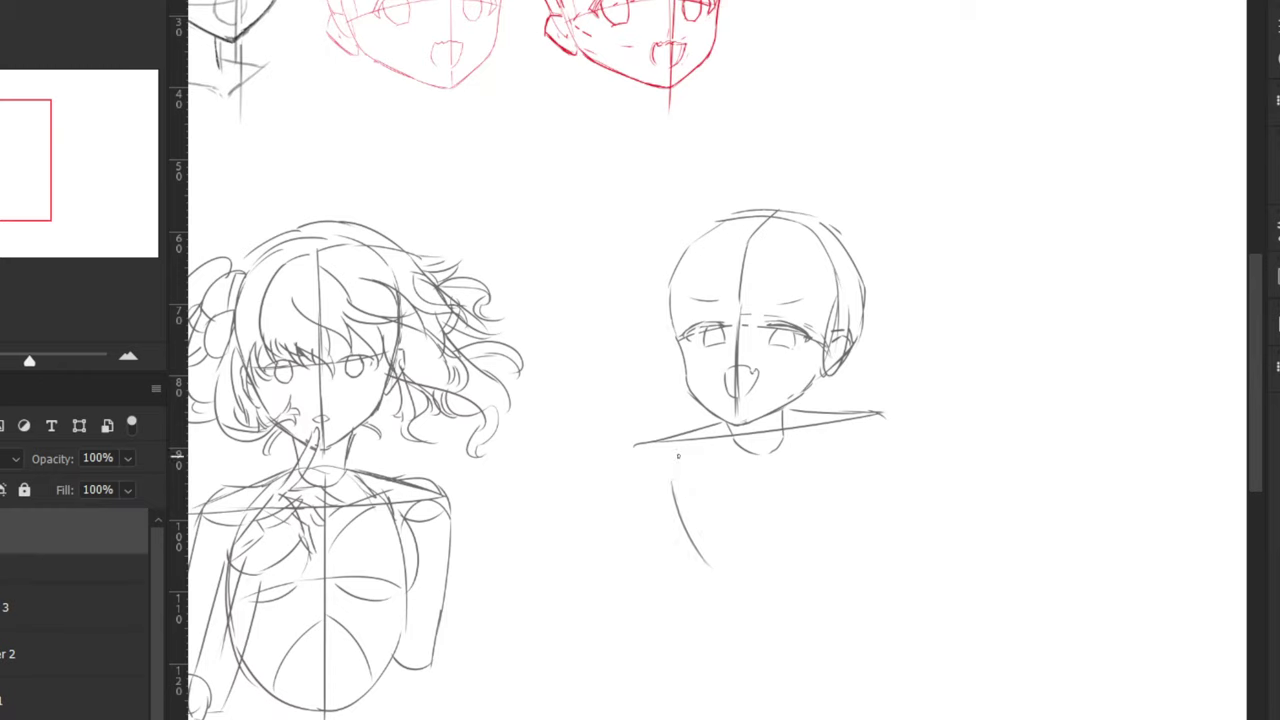
key(ctrl+z)
drag(679, 437, 676, 484)
mouse_move(850, 440)
mouse_down()
mouse_move(840, 530)
mouse_move(785, 565)
mouse_up()
key(ctrl+z)
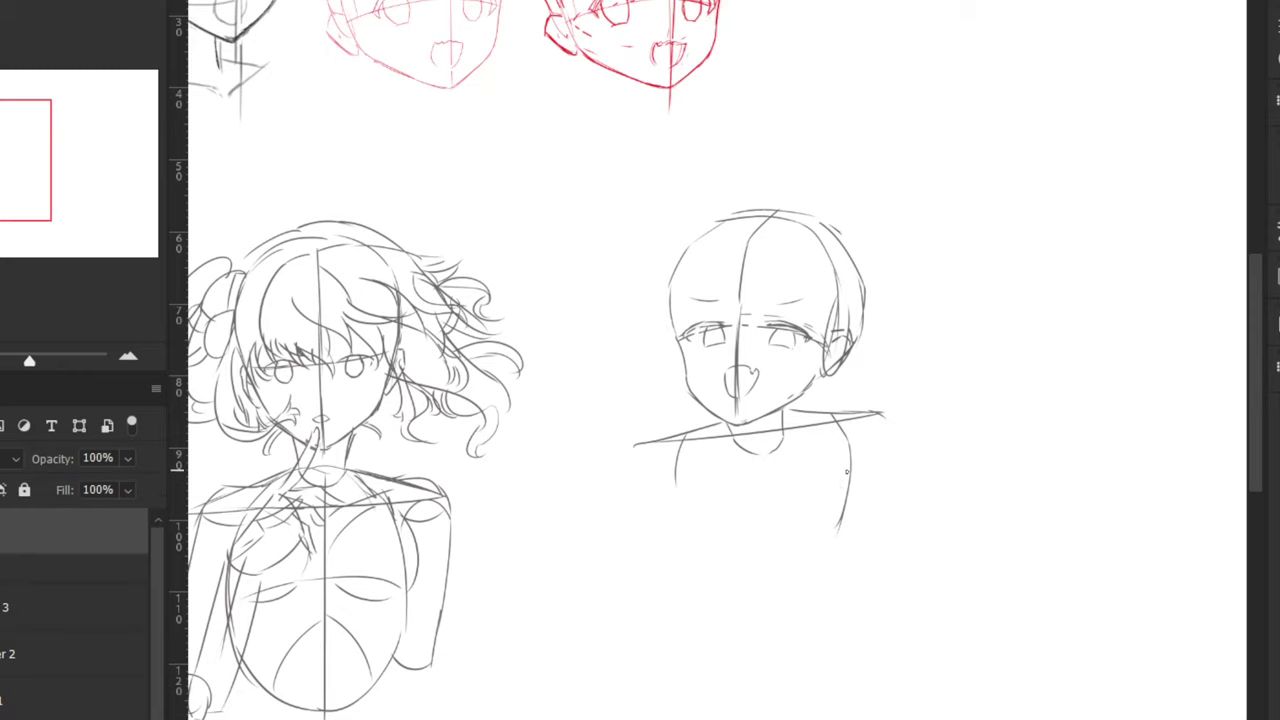
drag(848, 494, 832, 540)
drag(675, 470, 708, 554)
Close the lower end of the ribcage with a rounded curve joining its two sides
drag(695, 534, 770, 563)
key(ctrl+z)
key(ctrl+z)
mouse_move(694, 535)
mouse_down()
mouse_move(733, 576)
mouse_move(717, 565)
mouse_up()
key(ctrl+z)
key(ctrl+z)
mouse_move(706, 556)
mouse_down()
mouse_move(770, 580)
mouse_move(827, 556)
mouse_move(802, 570)
mouse_up()
key(ctrl+z)
key(ctrl+z)
Draw the torso's centre line from the neck down and a curved contour across each side of the lower ribcage
drag(764, 438, 775, 518)
key(ctrl+z)
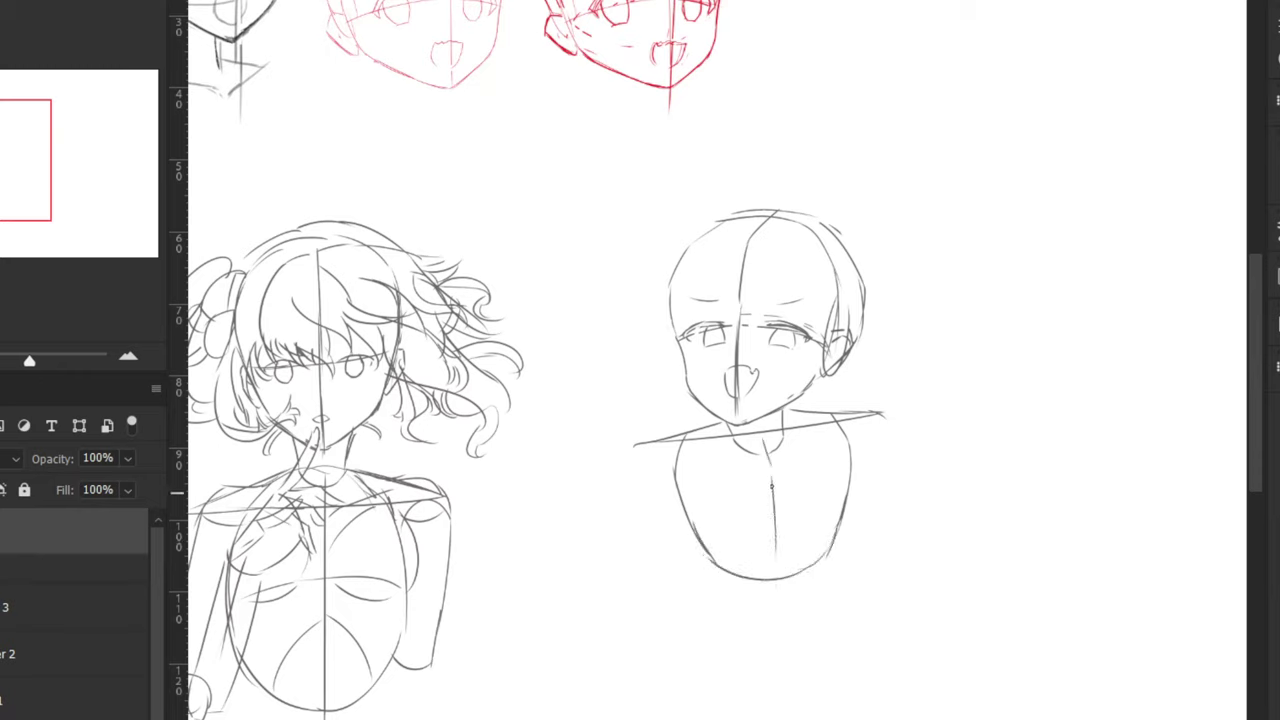
drag(771, 468, 774, 578)
drag(688, 510, 768, 542)
drag(840, 508, 778, 542)
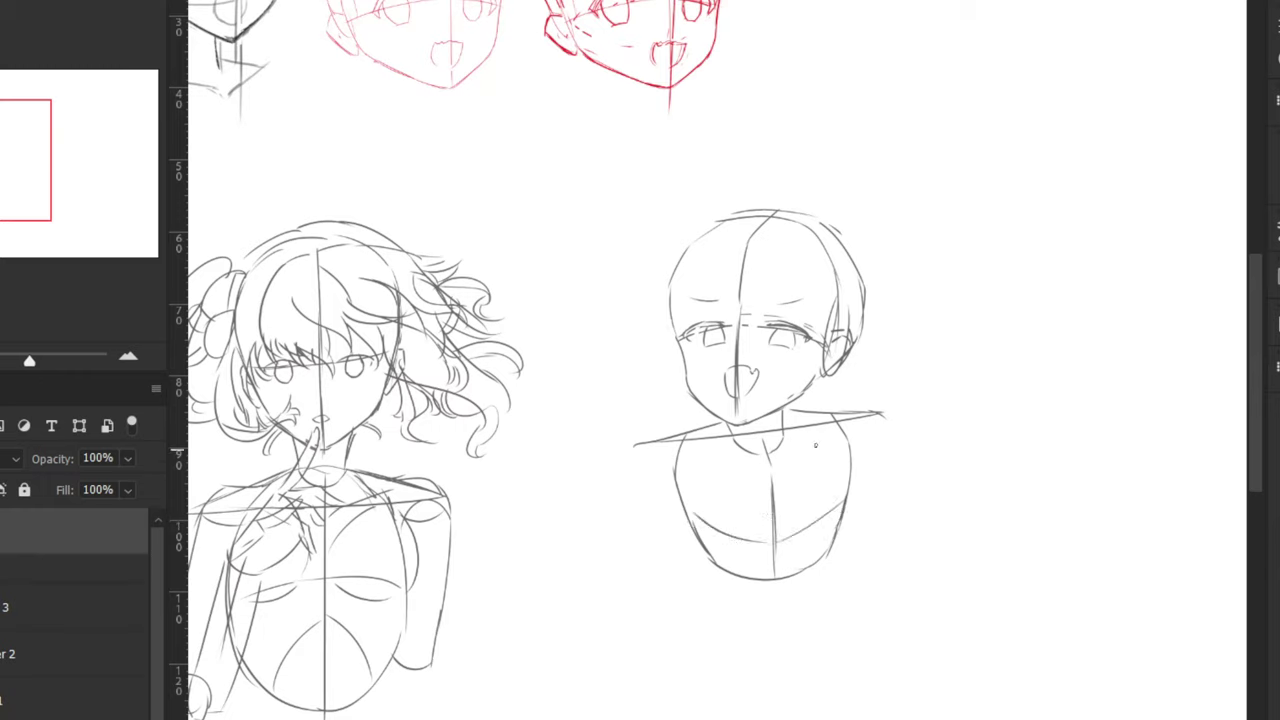
Add curved shoulder caps at both ends of the shoulder line and contour lines across the upper chest
drag(849, 419, 876, 418)
key(ctrl+z)
mouse_move(631, 459)
mouse_down()
mouse_move(673, 475)
mouse_move(677, 464)
mouse_up()
key(ctrl+z)
mouse_move(855, 419)
mouse_down()
mouse_move(942, 392)
mouse_move(951, 408)
mouse_move(841, 429)
mouse_move(892, 440)
mouse_up()
key(ctrl+z)
key(ctrl+z)
mouse_move(674, 466)
mouse_down()
mouse_move(765, 485)
mouse_move(850, 442)
mouse_up()
key(ctrl+z)
mouse_move(788, 476)
mouse_down()
mouse_move(847, 446)
mouse_move(789, 476)
mouse_up()
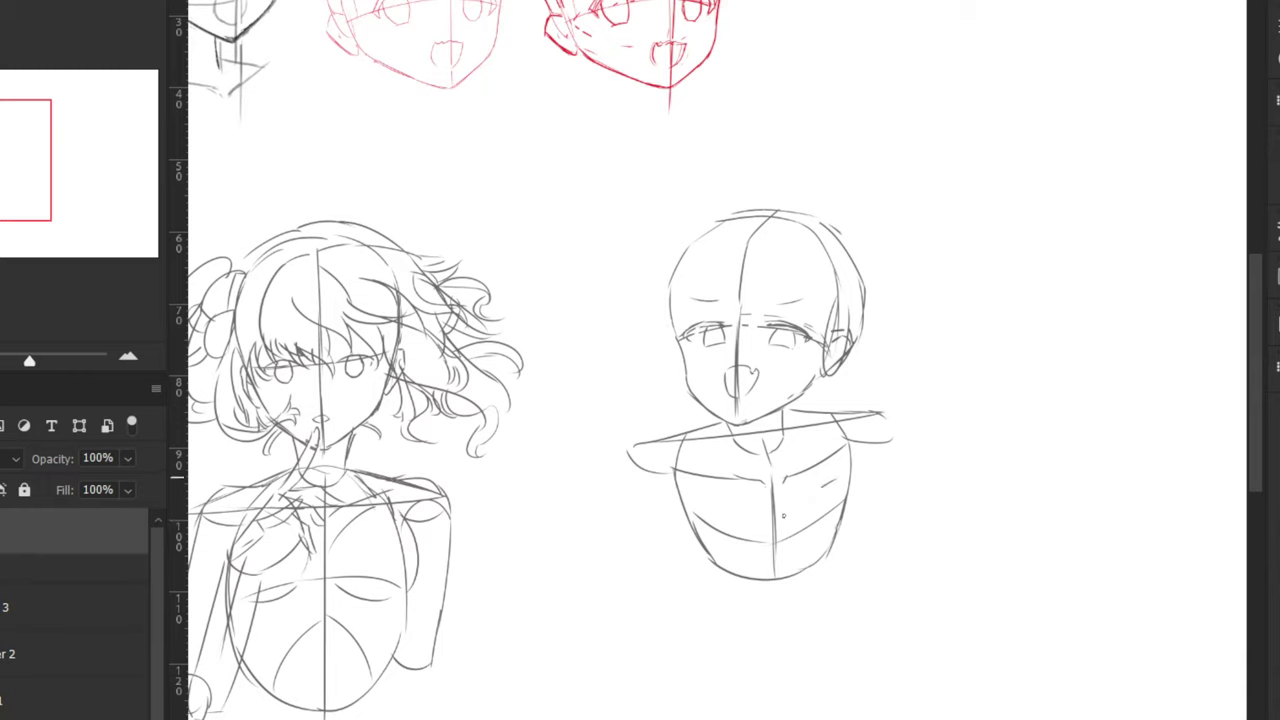
Outline the rounded chest form on the torso's right side and darken the lower centre line
mouse_move(786, 528)
mouse_down()
mouse_move(855, 466)
mouse_move(870, 518)
mouse_move(853, 478)
mouse_move(865, 516)
mouse_move(858, 556)
mouse_up()
key(ctrl+z)
drag(853, 474, 851, 578)
drag(778, 532, 774, 576)
drag(767, 497, 771, 521)
key(ctrl+z)
mouse_move(773, 508)
mouse_down()
mouse_move(780, 572)
mouse_move(780, 541)
mouse_move(823, 594)
mouse_move(790, 575)
mouse_move(854, 570)
mouse_move(827, 586)
mouse_move(866, 557)
mouse_up()
key(ctrl+z)
key(ctrl+z)
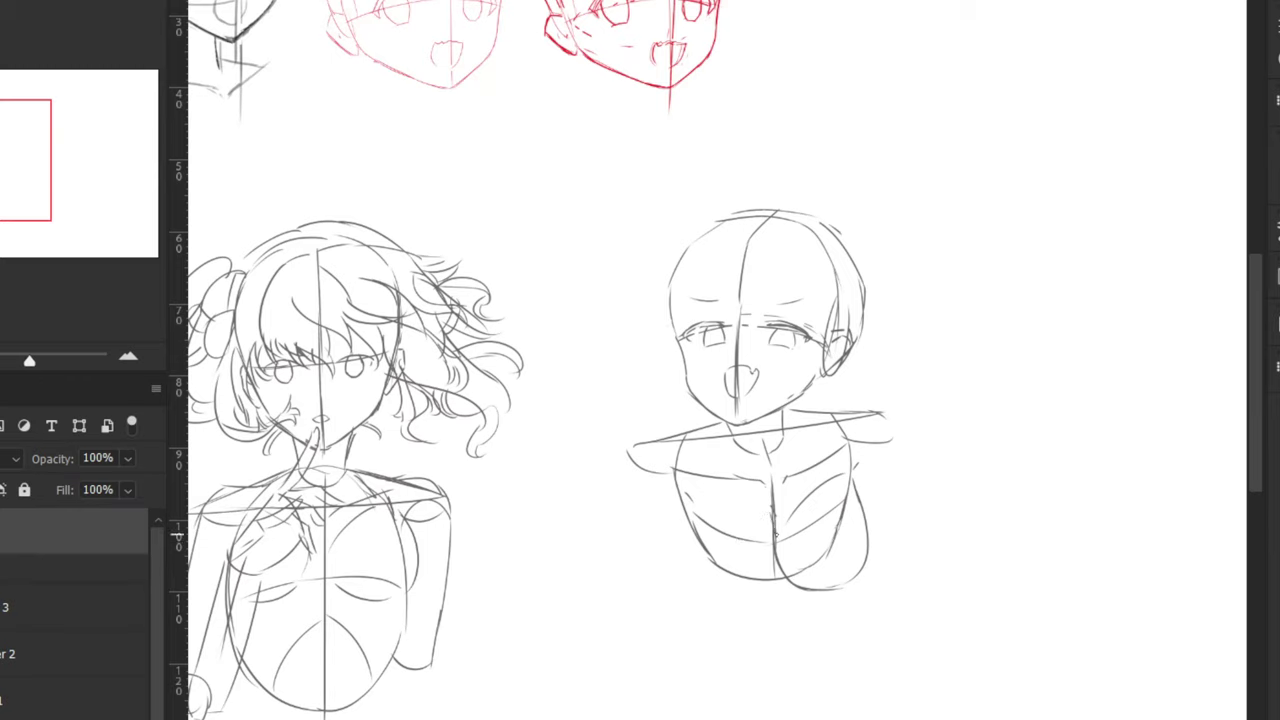
Outline the matching rounded chest form on the torso's left side
drag(764, 582, 738, 596)
drag(684, 514, 686, 570)
key(ctrl+z)
mouse_move(685, 511)
mouse_down()
mouse_move(714, 592)
mouse_move(738, 596)
mouse_up()
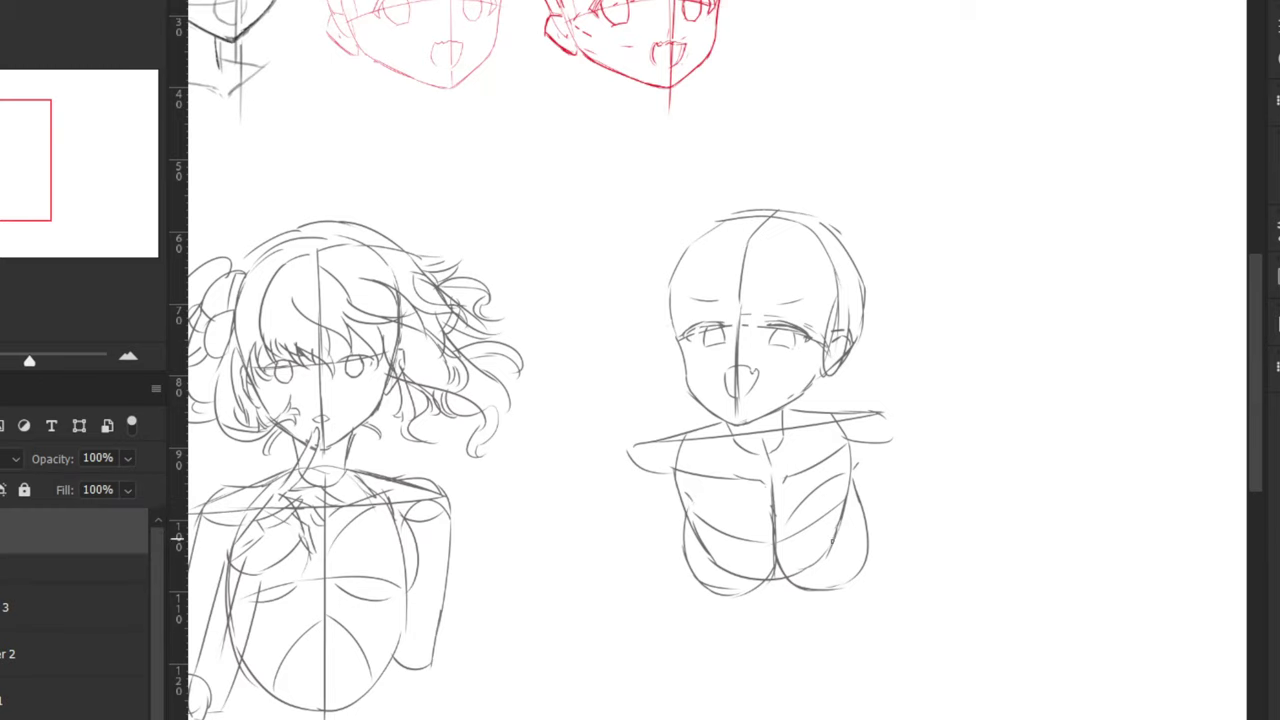
Draw a curved contour along the lower edge of each chest form
drag(797, 577, 848, 580)
key(ctrl+z)
drag(695, 573, 744, 577)
key(ctrl+z)
drag(866, 556, 832, 577)
Add a vertical contour line down the middle of each chest form
drag(815, 502, 833, 581)
key(ctrl+z)
key(ctrl+z)
key(ctrl+z)
key(ctrl+z)
drag(715, 511, 728, 584)
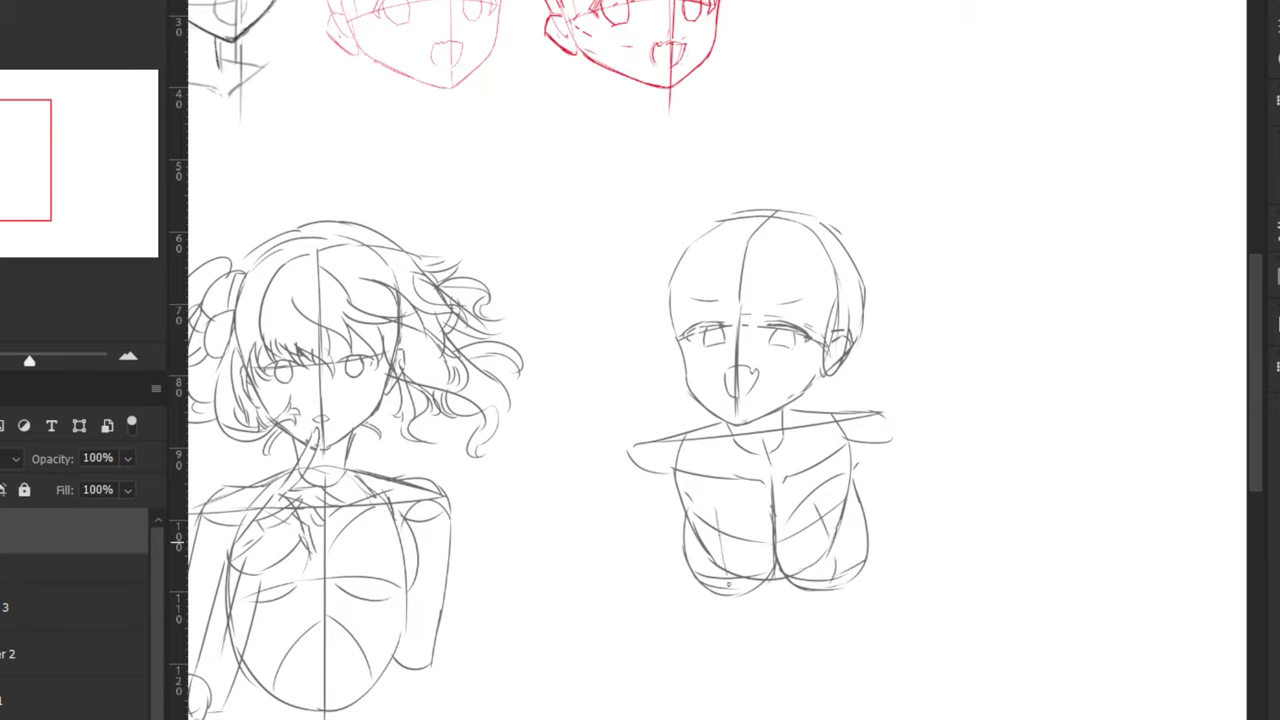
key(ctrl+z)
key(ctrl+z)
drag(724, 510, 733, 589)
key(ctrl+z)
key(ctrl+z)
key(ctrl+z)
drag(729, 510, 727, 595)
Sketch the rough palm shapes of two raised hands on either side of the chin
mouse_move(694, 405)
mouse_down()
mouse_move(666, 404)
mouse_move(643, 425)
mouse_move(675, 397)
mouse_move(657, 420)
mouse_up()
key(ctrl+z)
key(ctrl+z)
key(ctrl+z)
key(ctrl+z)
mouse_move(672, 396)
mouse_down()
mouse_move(689, 421)
mouse_move(641, 415)
mouse_move(640, 427)
mouse_move(664, 442)
mouse_move(690, 433)
mouse_move(679, 458)
mouse_move(635, 435)
mouse_up()
key(ctrl+z)
key(ctrl+z)
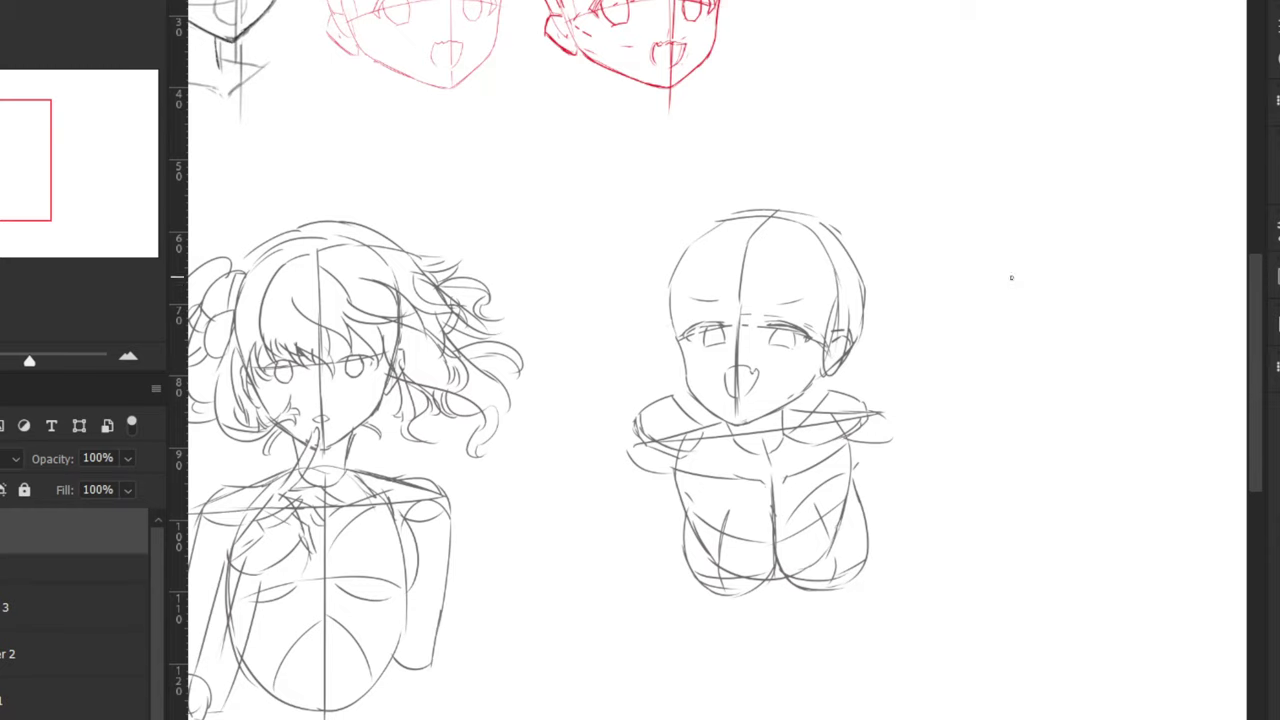
Add a raised finger beside the cheek and a short finger under the jaw to the left hand
mouse_move(662, 353)
mouse_down()
mouse_move(664, 395)
mouse_move(668, 381)
mouse_move(686, 396)
mouse_move(666, 394)
mouse_move(650, 353)
mouse_move(643, 392)
mouse_up()
key(ctrl+z)
key(ctrl+z)
key(ctrl+z)
key(ctrl+z)
drag(641, 405, 642, 380)
drag(637, 407, 656, 384)
key(ctrl+z)
mouse_move(706, 408)
mouse_down()
mouse_move(726, 428)
mouse_move(717, 401)
mouse_up()
key(ctrl+z)
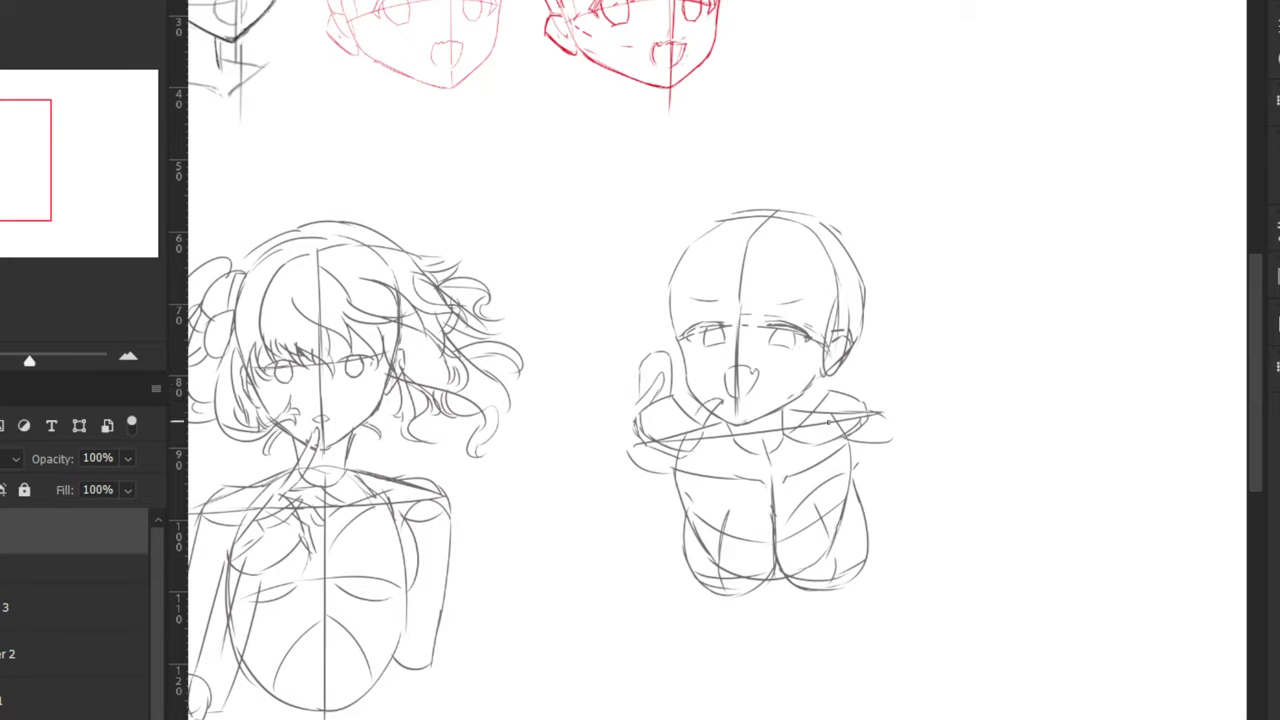
Sketch the fingers of the right hand beside the jaw, extending upward next to the ear
mouse_move(826, 426)
mouse_down()
mouse_move(843, 389)
mouse_move(860, 388)
mouse_move(860, 412)
mouse_move(786, 475)
mouse_move(799, 433)
mouse_move(782, 433)
mouse_move(826, 410)
mouse_move(805, 410)
mouse_move(814, 430)
mouse_move(828, 399)
mouse_up()
key(ctrl+z)
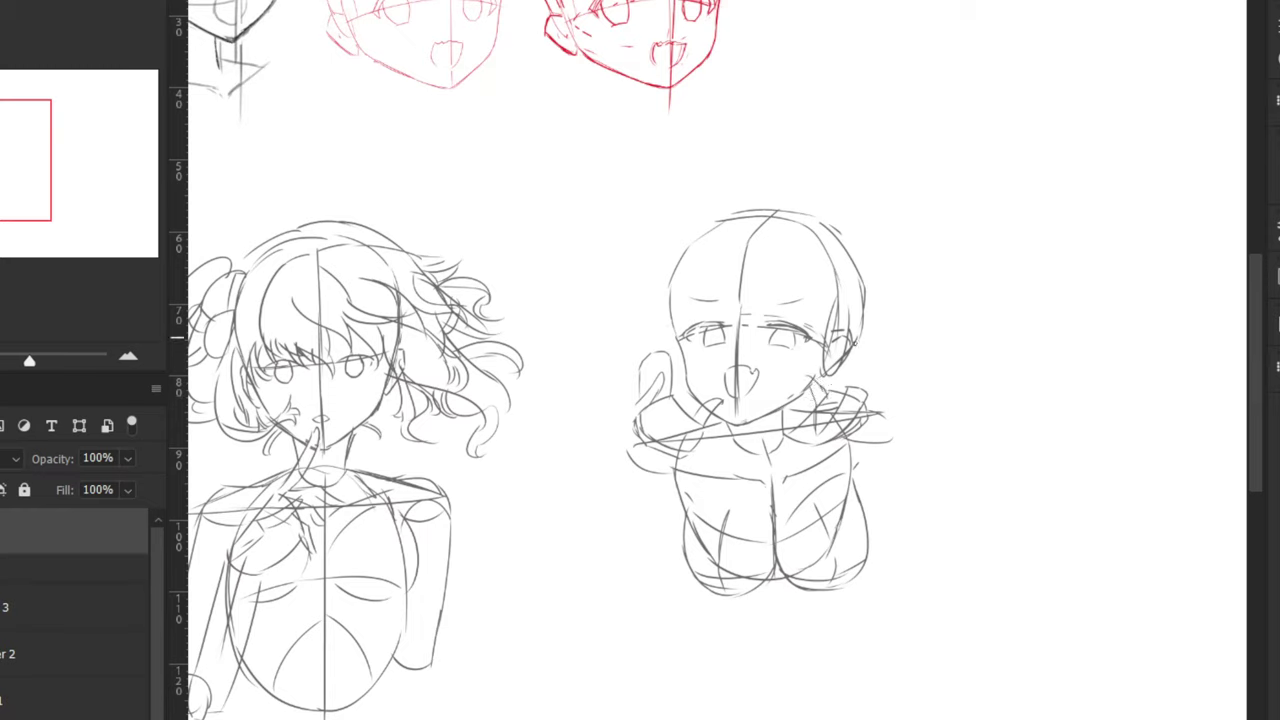
mouse_move(858, 340)
mouse_down()
mouse_move(853, 385)
mouse_move(844, 354)
mouse_move(836, 389)
mouse_move(843, 376)
mouse_up()
key(ctrl+z)
key(ctrl+z)
Draw the right elbow curve and the two forearm lines leading up to the right hand
drag(839, 594, 893, 573)
key(ctrl+z)
drag(820, 438, 883, 571)
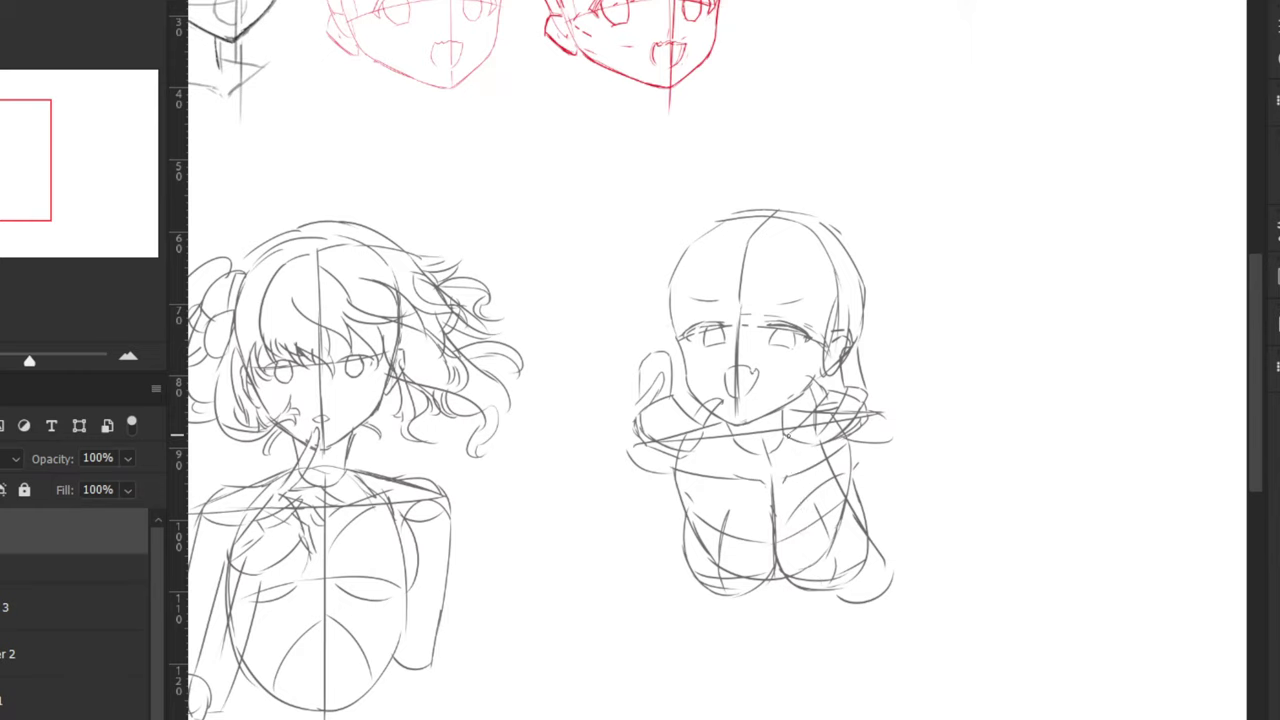
drag(784, 443, 827, 578)
Sketch the right upper arm from the shoulder cap down and complete the rounded elbow joint
drag(868, 415, 889, 500)
key(ctrl+z)
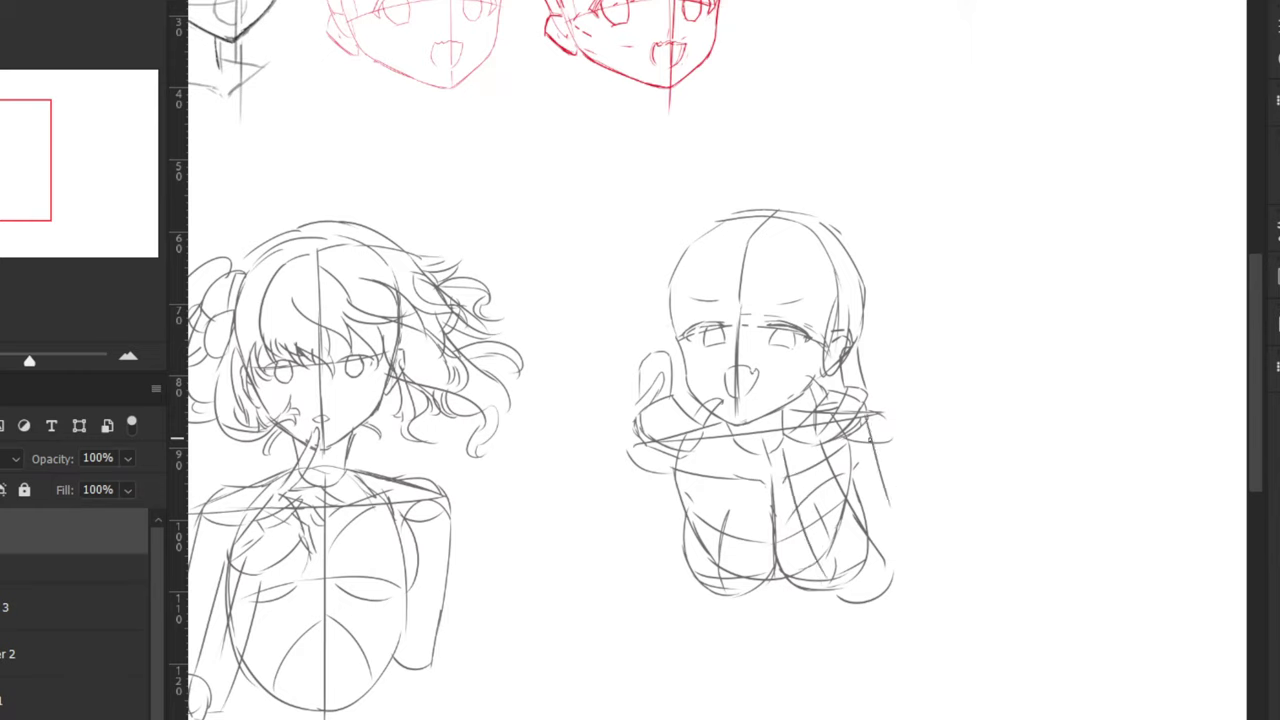
drag(868, 417, 889, 506)
key(ctrl+z)
mouse_move(862, 589)
mouse_down()
mouse_move(867, 564)
mouse_move(866, 600)
mouse_move(864, 565)
mouse_up()
key(ctrl+z)
drag(870, 419, 891, 505)
key(ctrl+z)
mouse_move(853, 441)
mouse_down()
mouse_move(890, 449)
mouse_move(905, 547)
mouse_up()
key(ctrl+z)
key(ctrl+z)
mouse_move(895, 456)
mouse_down()
mouse_move(896, 580)
mouse_move(894, 568)
mouse_move(854, 573)
mouse_up()
drag(846, 456, 865, 569)
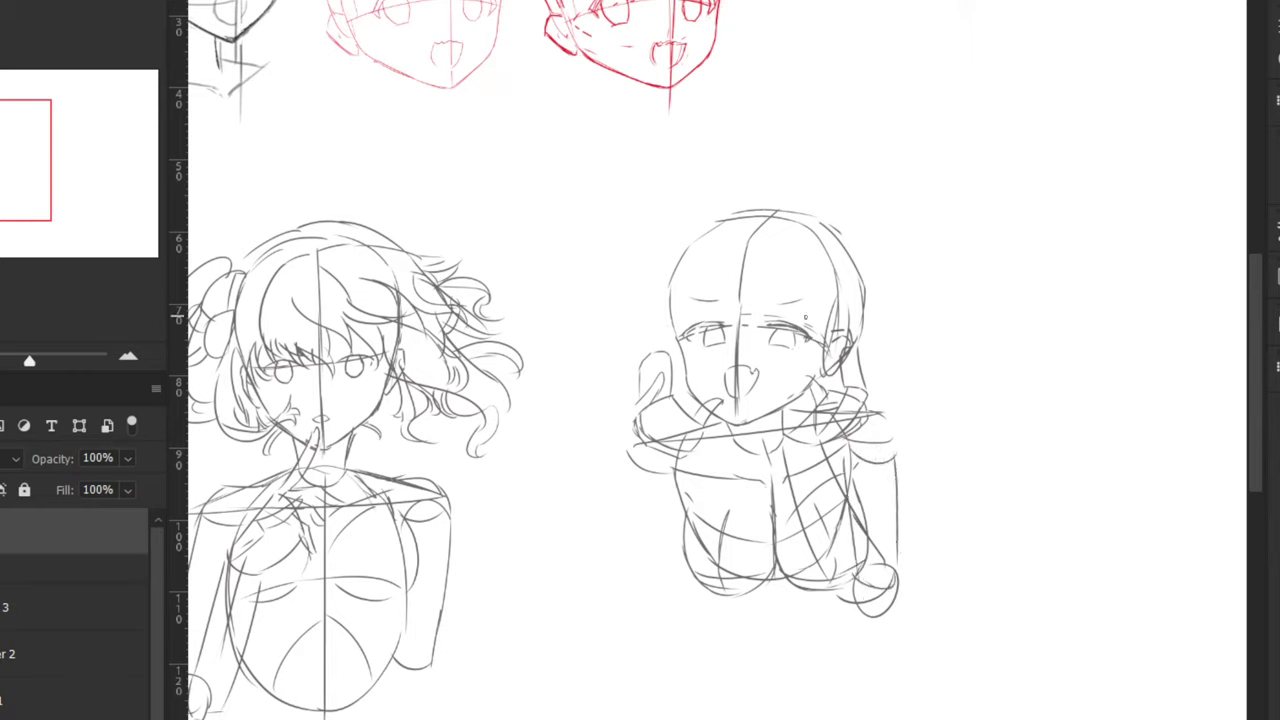
Sketch the bent left arm with upper arm and forearm lines meeting at a rounded elbow joint
drag(631, 568, 666, 602)
key(ctrl+z)
drag(700, 448, 668, 600)
key(ctrl+z)
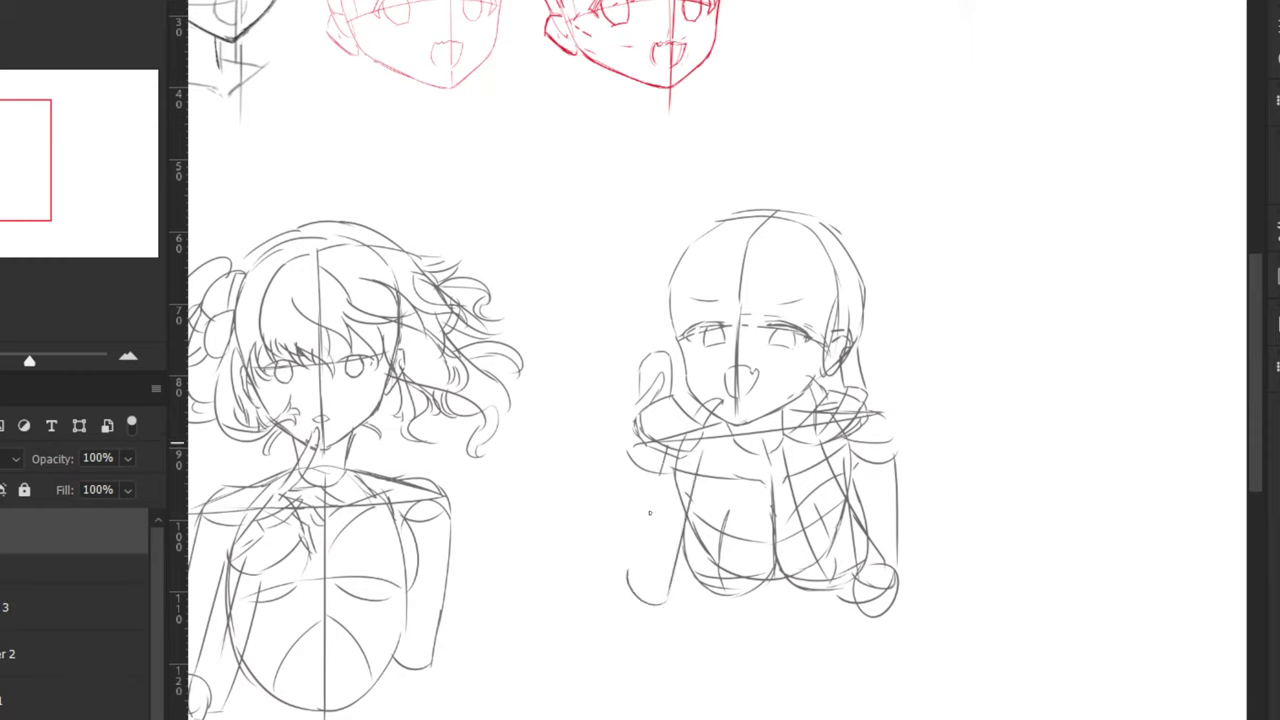
drag(668, 448, 628, 578)
mouse_move(636, 472)
mouse_down()
mouse_move(620, 604)
mouse_move(640, 569)
mouse_move(628, 562)
mouse_move(622, 588)
mouse_move(648, 592)
mouse_up()
drag(618, 574, 660, 576)
mouse_move(674, 472)
mouse_down()
mouse_move(655, 586)
mouse_move(658, 573)
mouse_up()
key(ctrl+z)
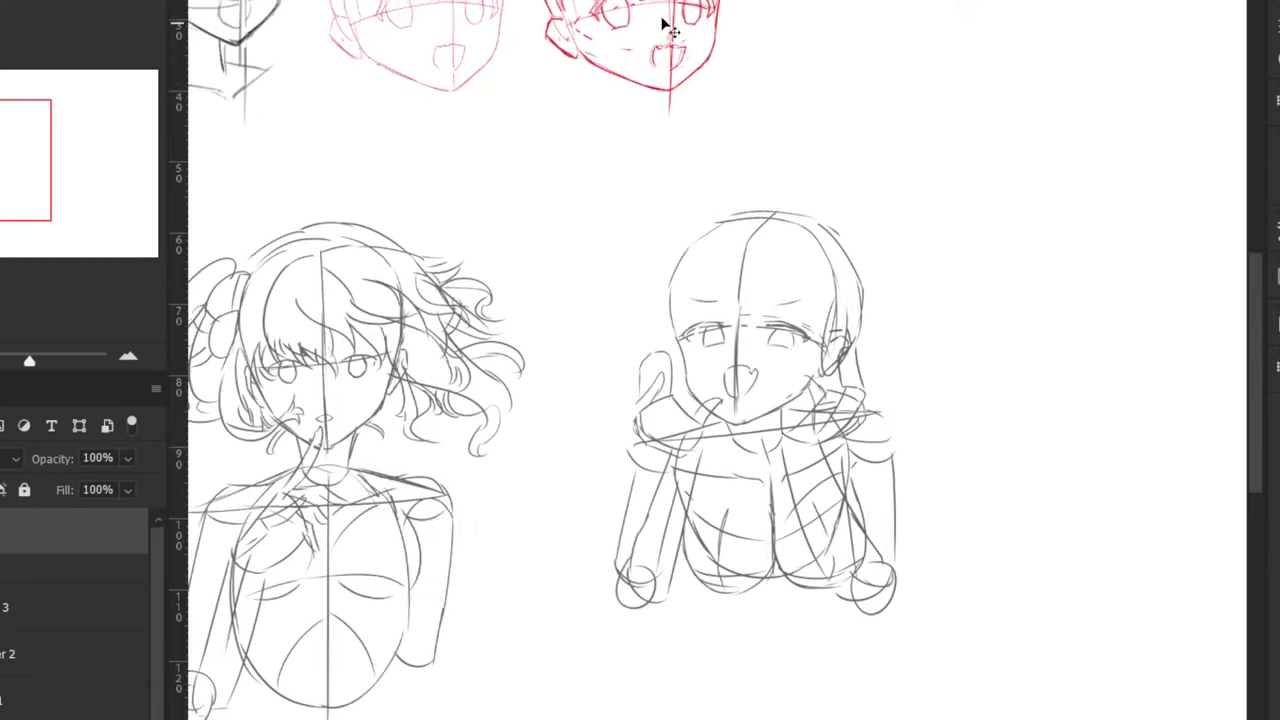
Sketch the main fringe locks sweeping down the forehead towards the space between the eyebrows
key(ctrl+minus)
key(ctrl+minus)
key(ctrl+plus)
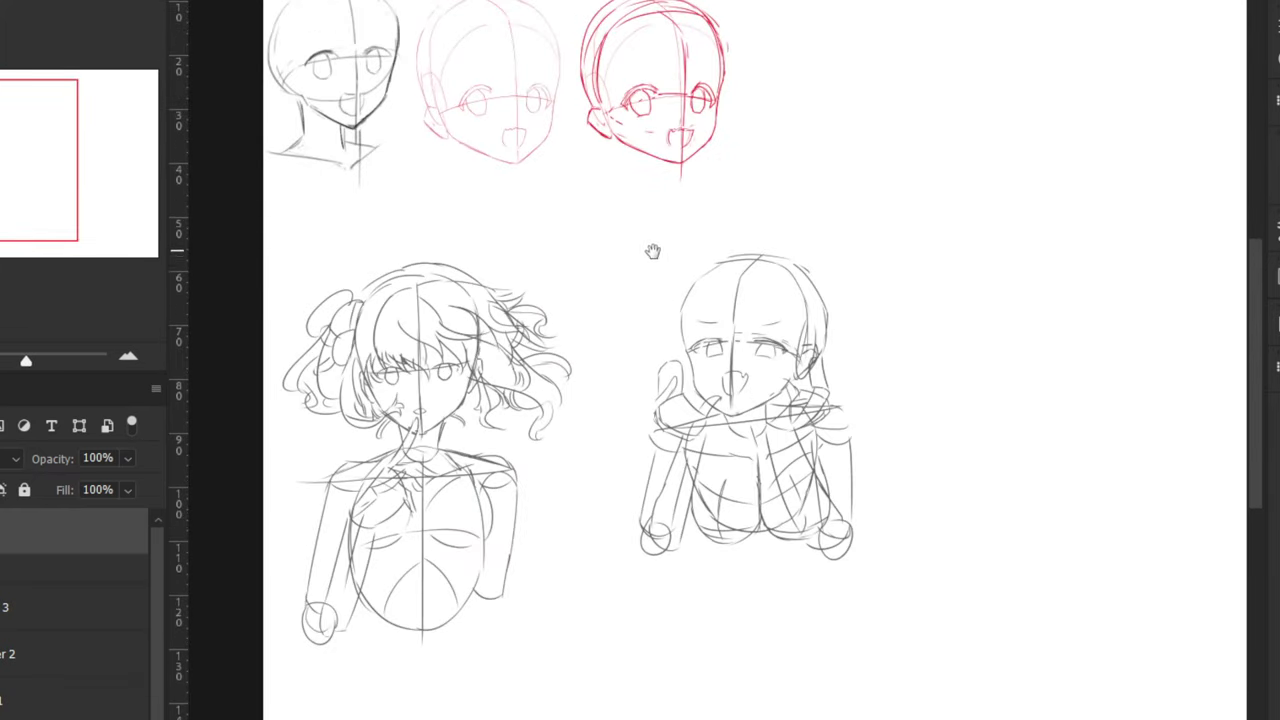
drag(652, 251, 632, 353)
scroll(686, 424, up, 2)
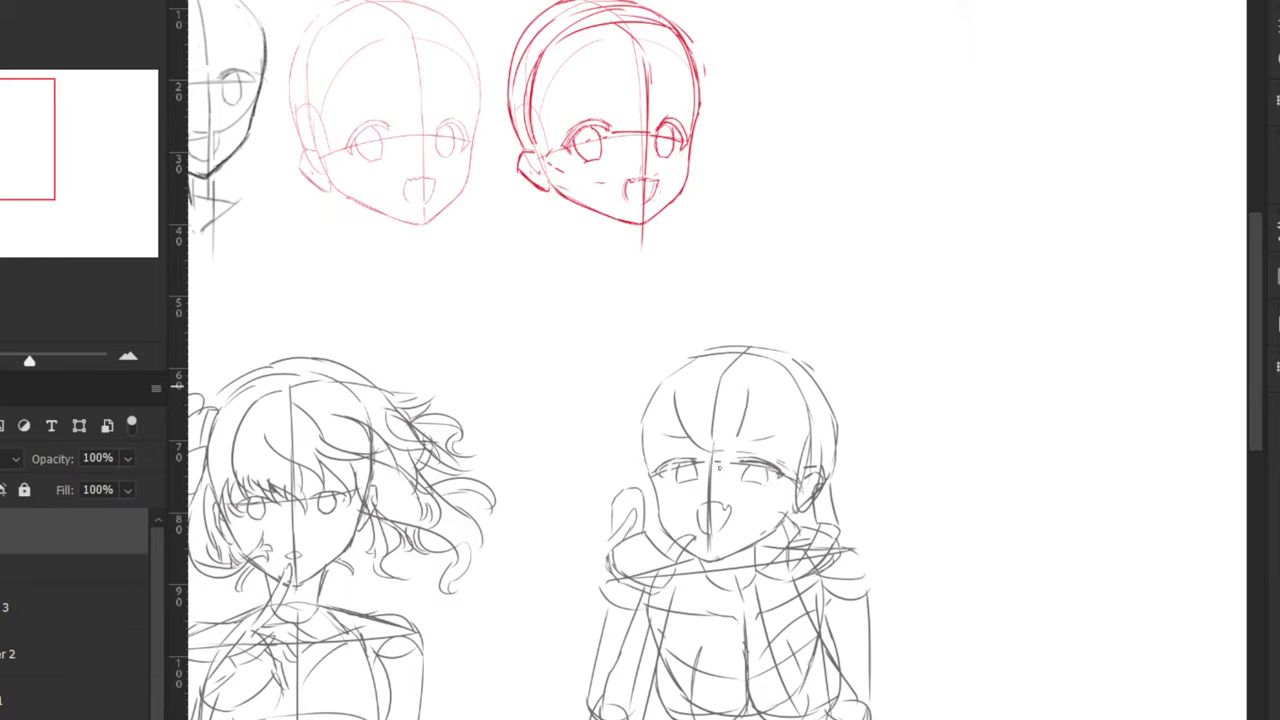
drag(758, 396, 717, 466)
key(ctrl+z)
drag(760, 397, 751, 451)
key(ctrl+z)
key(ctrl+z)
Add further fringe strands over the right eyebrow and a side lock at the left temple
mouse_move(773, 395)
mouse_down()
mouse_move(758, 450)
mouse_move(765, 437)
mouse_up()
mouse_move(777, 392)
mouse_down()
mouse_move(768, 436)
mouse_move(807, 466)
mouse_move(770, 446)
mouse_move(804, 460)
mouse_up()
key(ctrl+z)
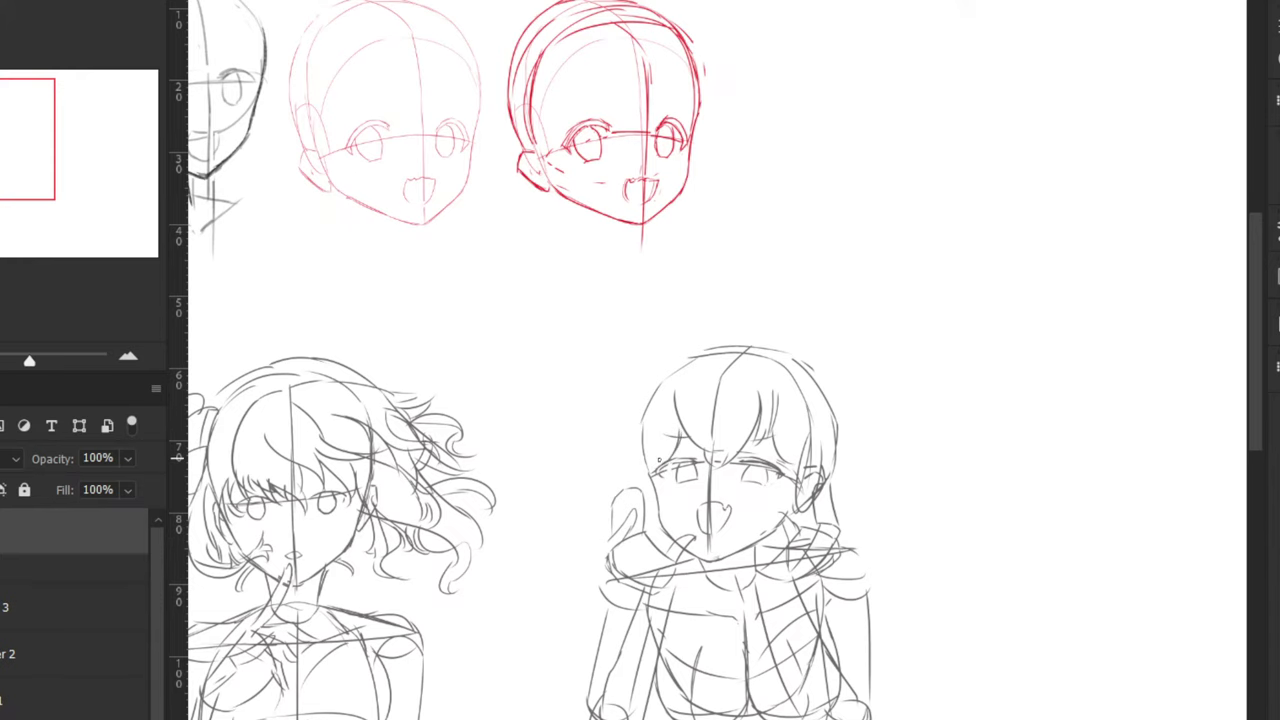
mouse_move(637, 421)
mouse_down()
mouse_move(653, 389)
mouse_move(671, 431)
mouse_up()
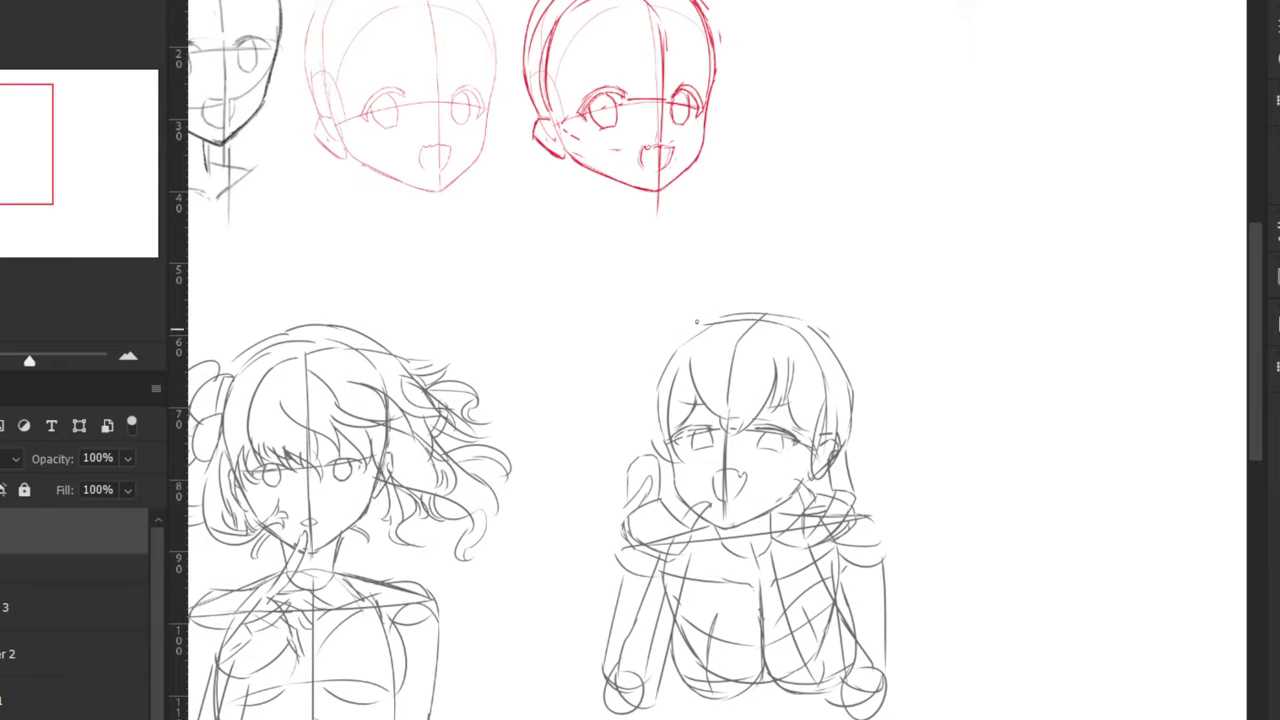
Draw the outer hair contour over the crown and down the left side of the head
mouse_move(697, 326)
mouse_down()
mouse_move(652, 393)
mouse_move(664, 351)
mouse_move(650, 418)
mouse_up()
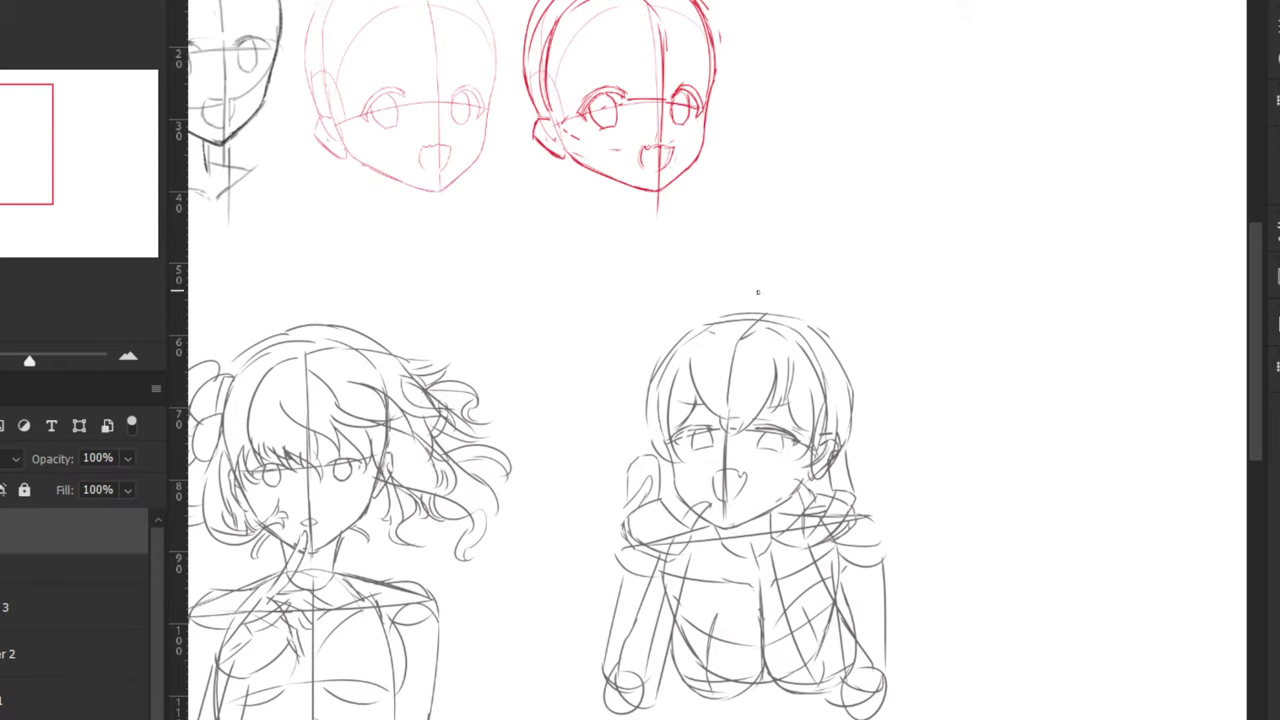
drag(716, 300, 815, 308)
mouse_move(654, 356)
mouse_down()
mouse_move(622, 446)
mouse_move(635, 450)
mouse_up()
key(ctrl+z)
drag(641, 400, 632, 454)
Draw long hair strands flowing out past both shoulders and a flicked lock beside the left cheek
drag(655, 444, 632, 528)
key(ctrl+z)
drag(566, 604, 618, 556)
drag(836, 462, 916, 616)
key(ctrl+z)
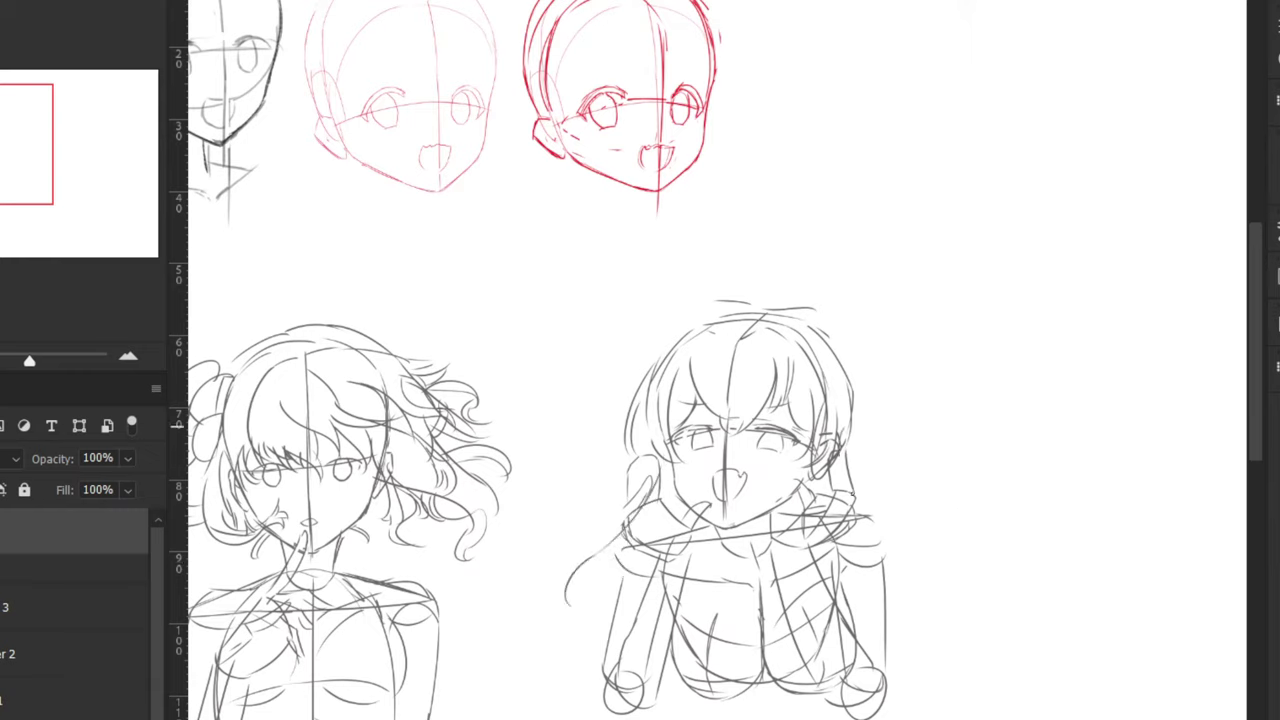
mouse_move(840, 458)
mouse_down()
mouse_move(924, 592)
mouse_move(922, 631)
mouse_up()
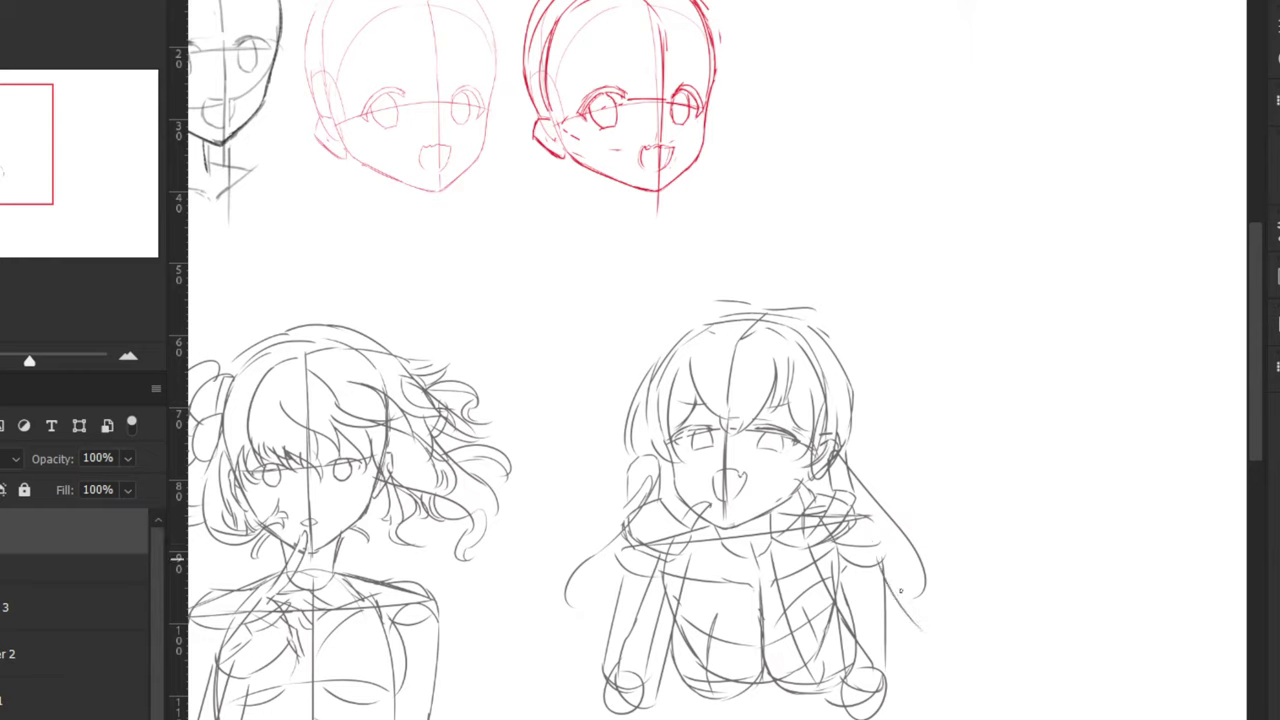
key(ctrl+z)
drag(883, 566, 940, 682)
drag(884, 537, 915, 598)
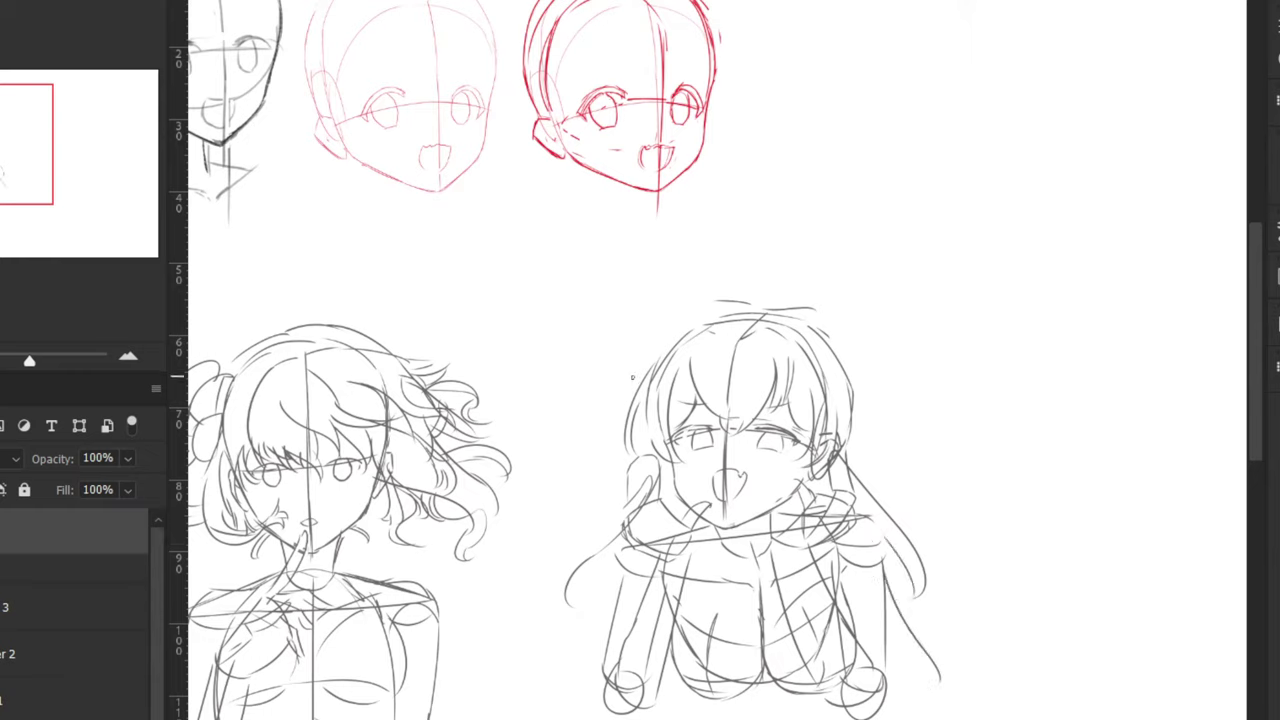
mouse_move(631, 394)
mouse_down()
mouse_move(577, 489)
mouse_move(634, 464)
mouse_up()
key(ctrl+z)
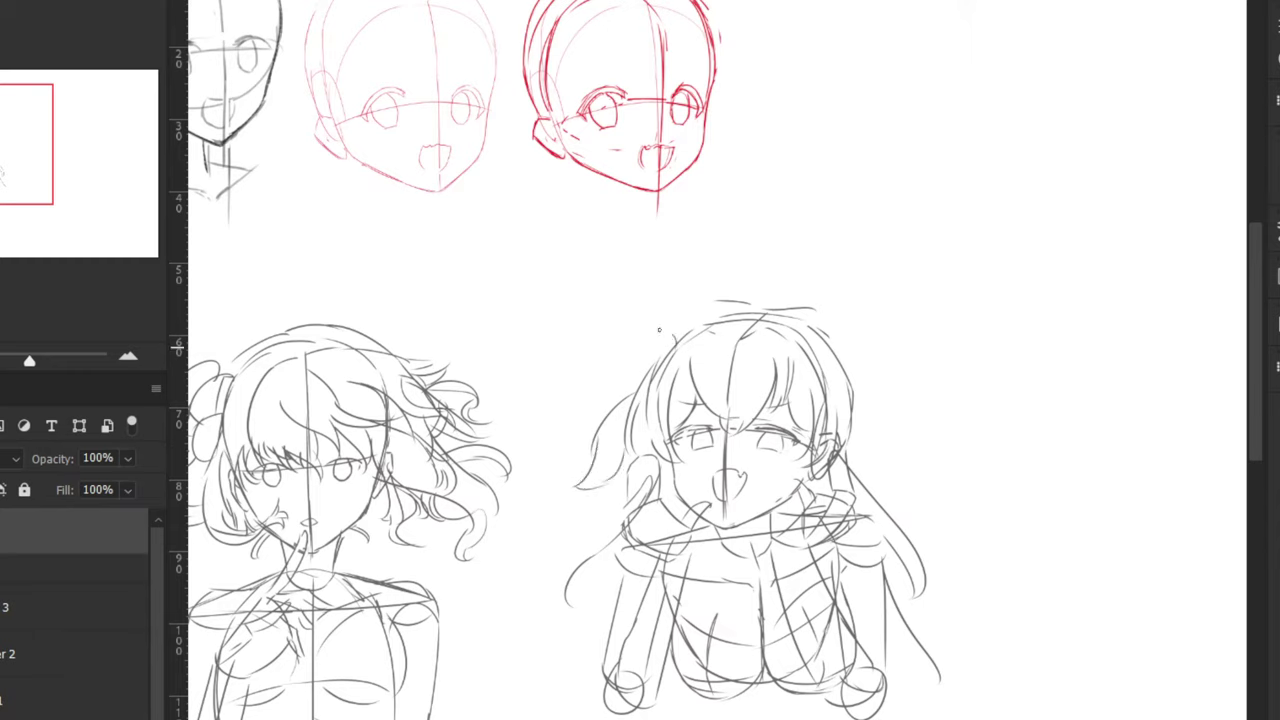
Draw a rounded hair bun outline on each upper side of the second figure's head
mouse_move(682, 326)
mouse_down()
mouse_move(628, 338)
mouse_move(614, 380)
mouse_up()
drag(836, 351, 879, 318)
mouse_move(896, 328)
mouse_down()
mouse_move(895, 374)
mouse_move(879, 388)
mouse_up()
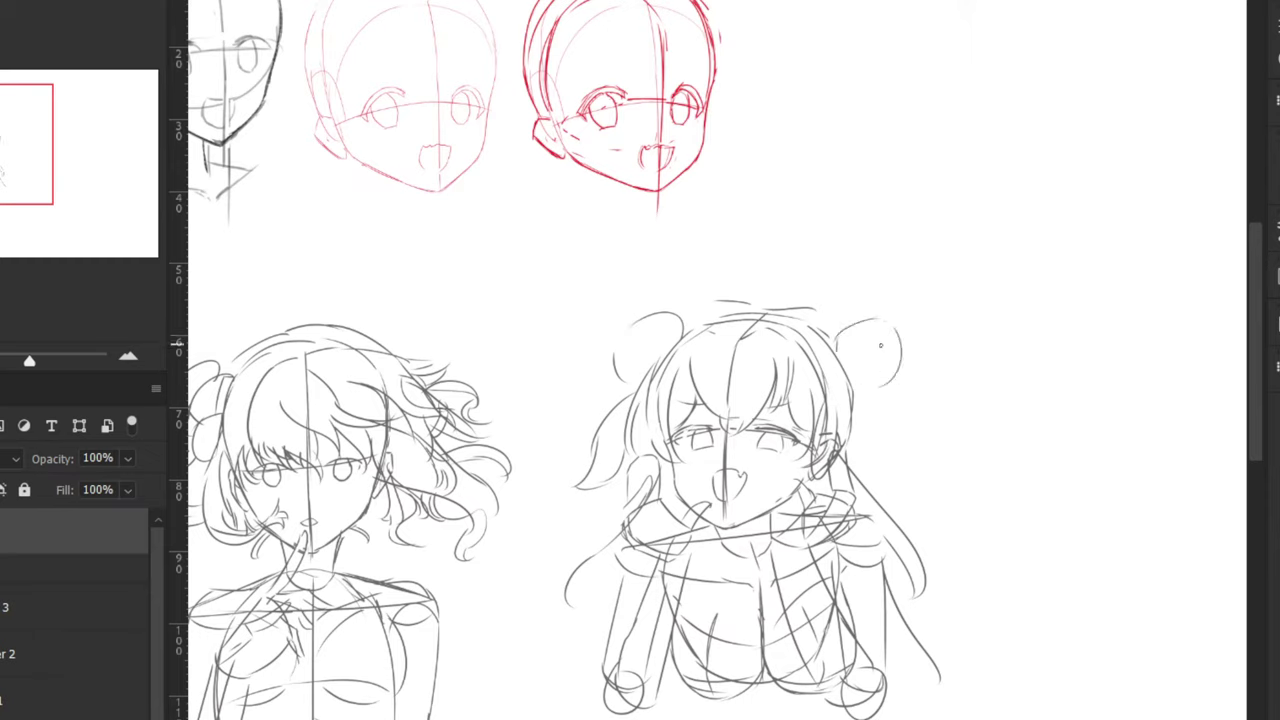
key(ctrl+z)
mouse_move(880, 320)
mouse_down()
mouse_move(898, 390)
mouse_move(842, 392)
mouse_move(893, 422)
mouse_move(910, 490)
mouse_up()
key(ctrl+z)
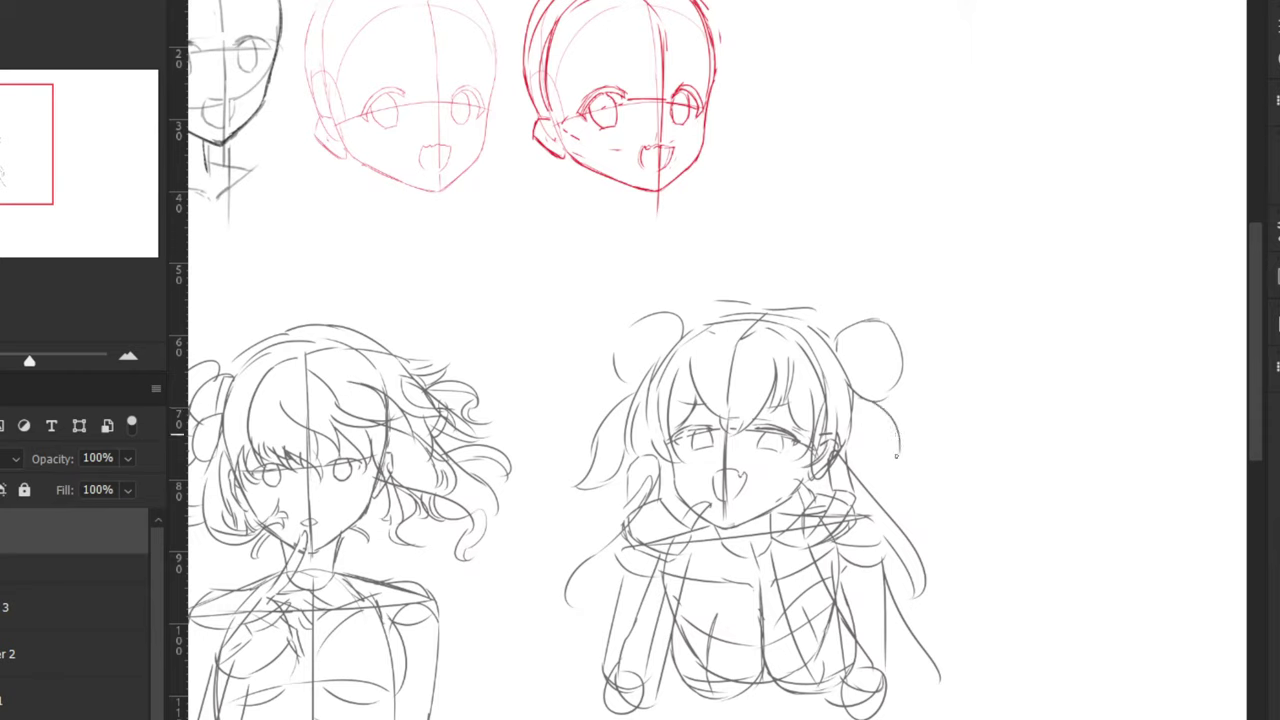
Draw a wavy lock of hair falling outward beneath the right-hand bun
drag(896, 436, 915, 494)
key(ctrl+z)
key(ctrl+z)
key(ctrl+z)
key(ctrl+z)
drag(897, 445, 916, 503)
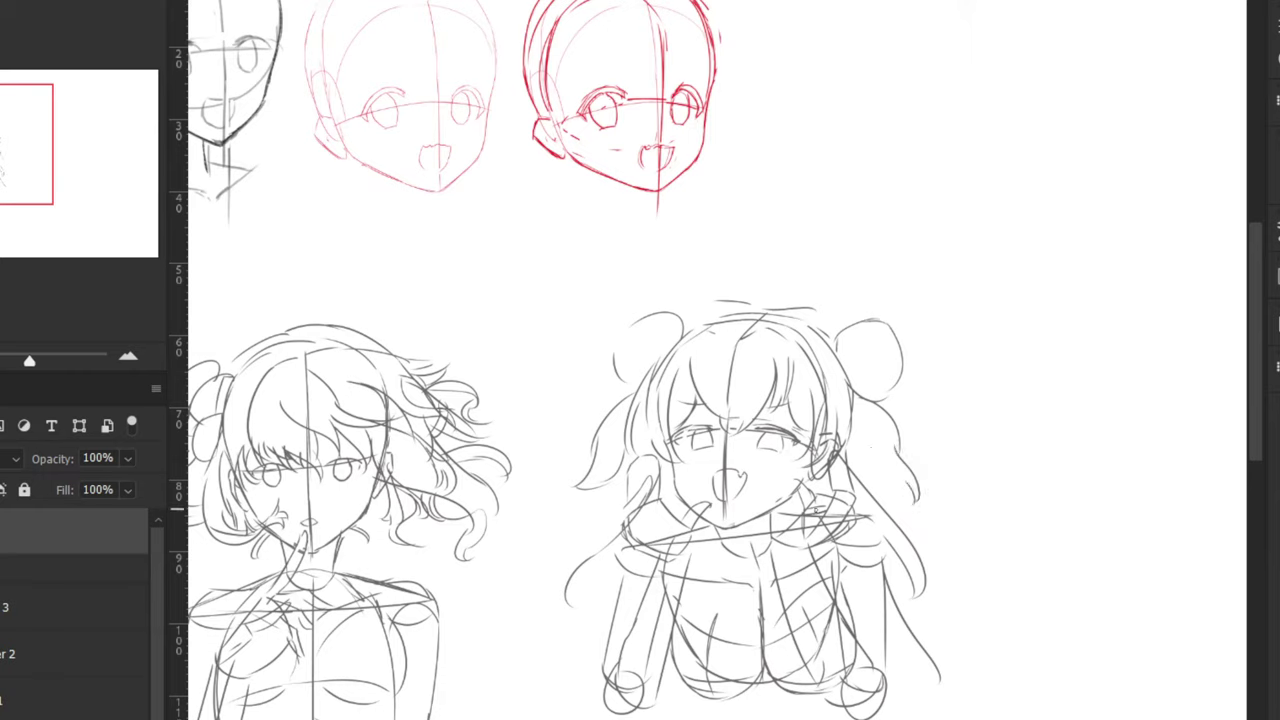
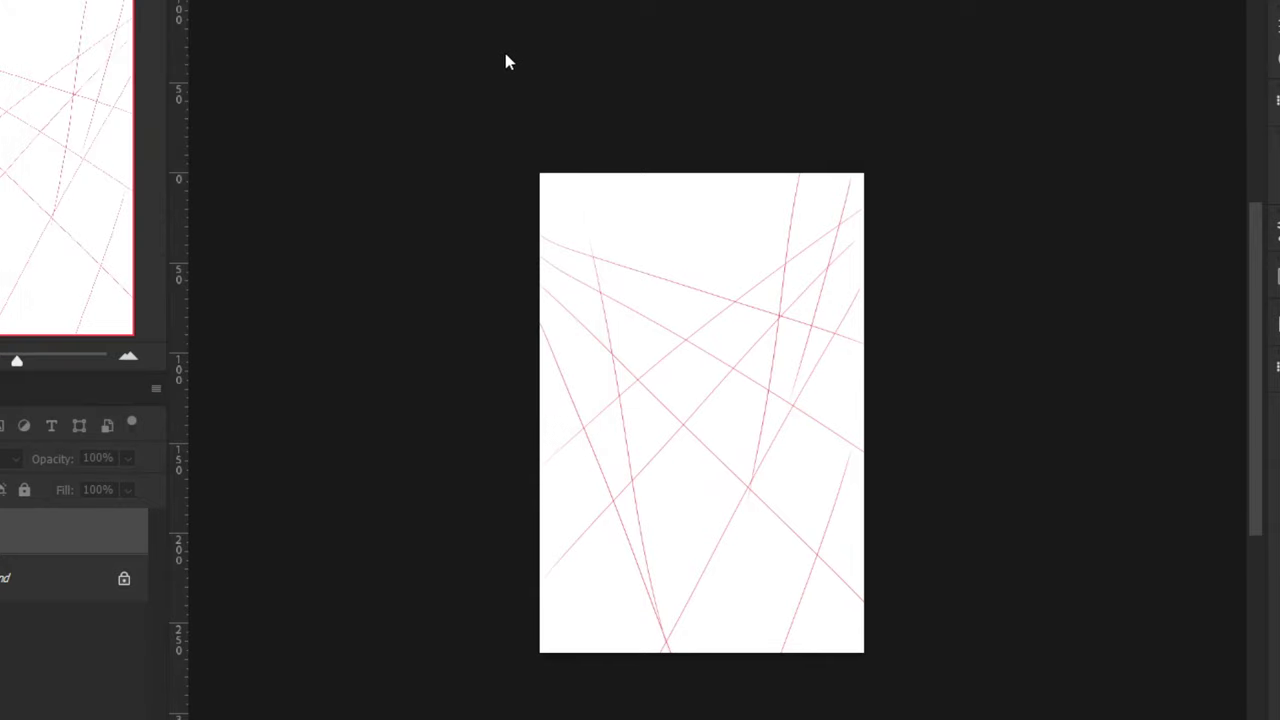
Distort the layer of red perspective lines by pulling its upper corner outward and commit the transformation
key(ctrl+plus)
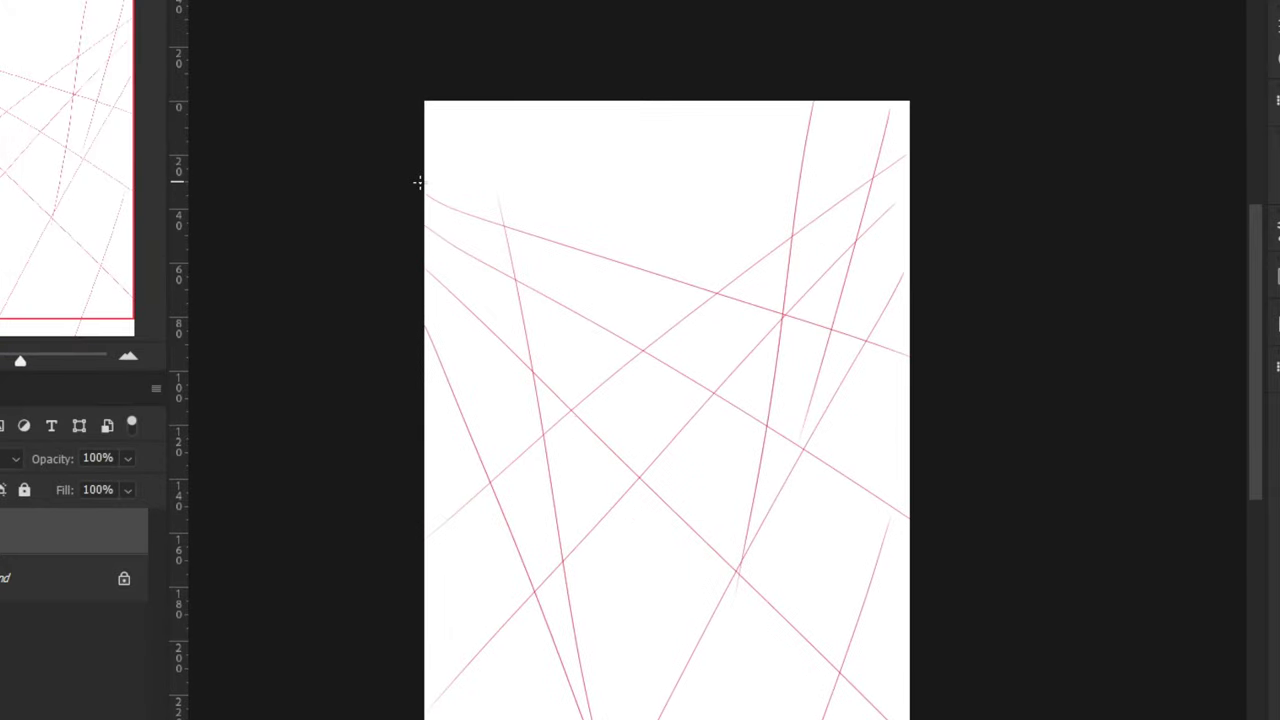
key(ctrl+minus)
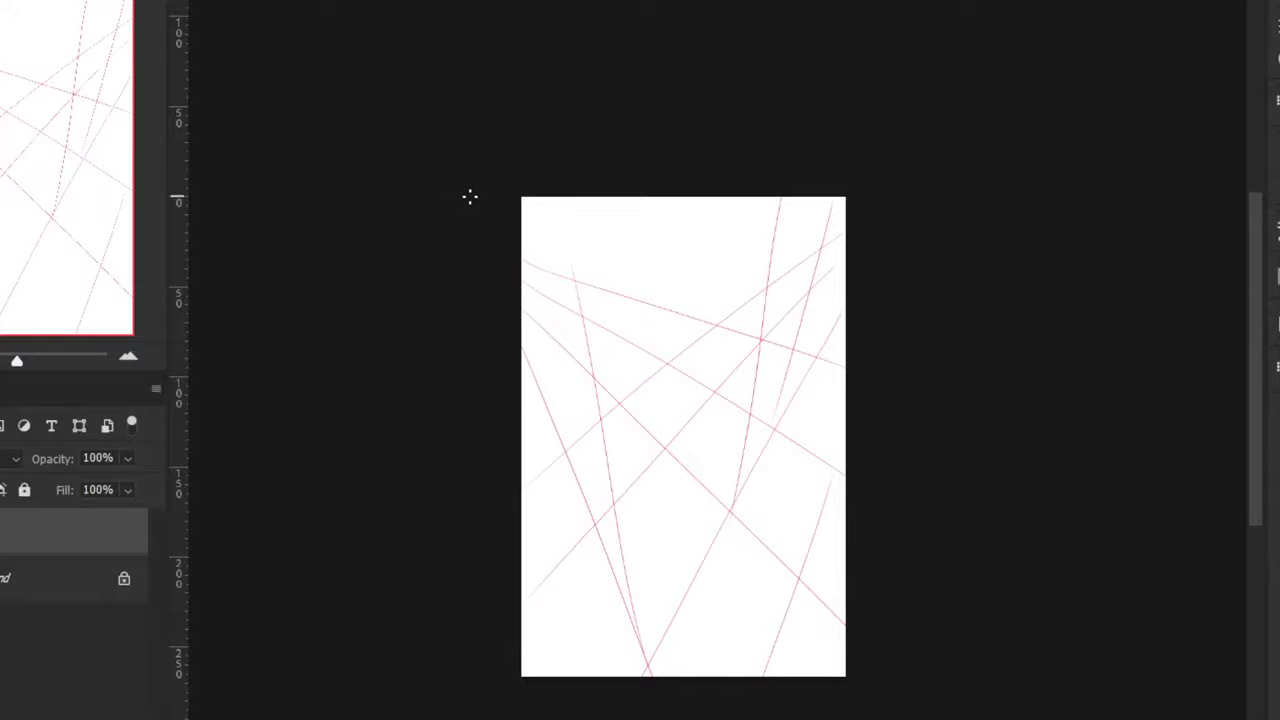
key(ctrl+t)
right_click(576, 312)
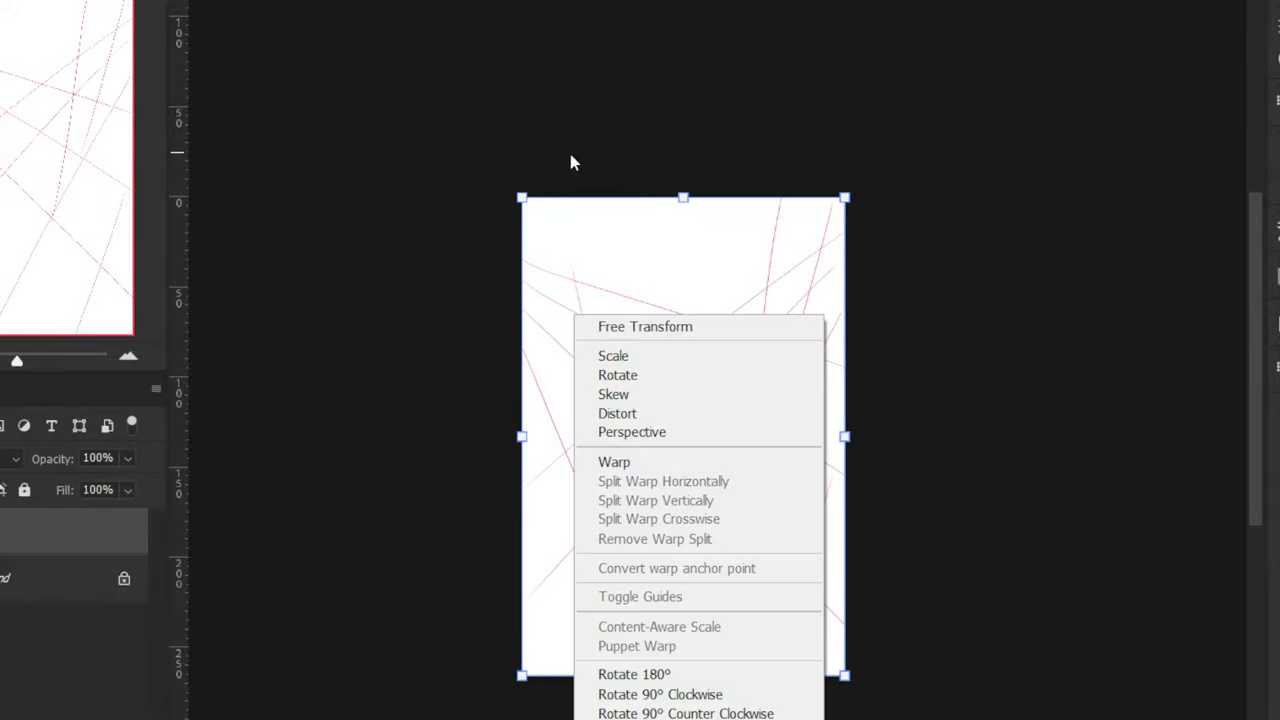
click(605, 414)
drag(520, 197, 486, 198)
key(Return)
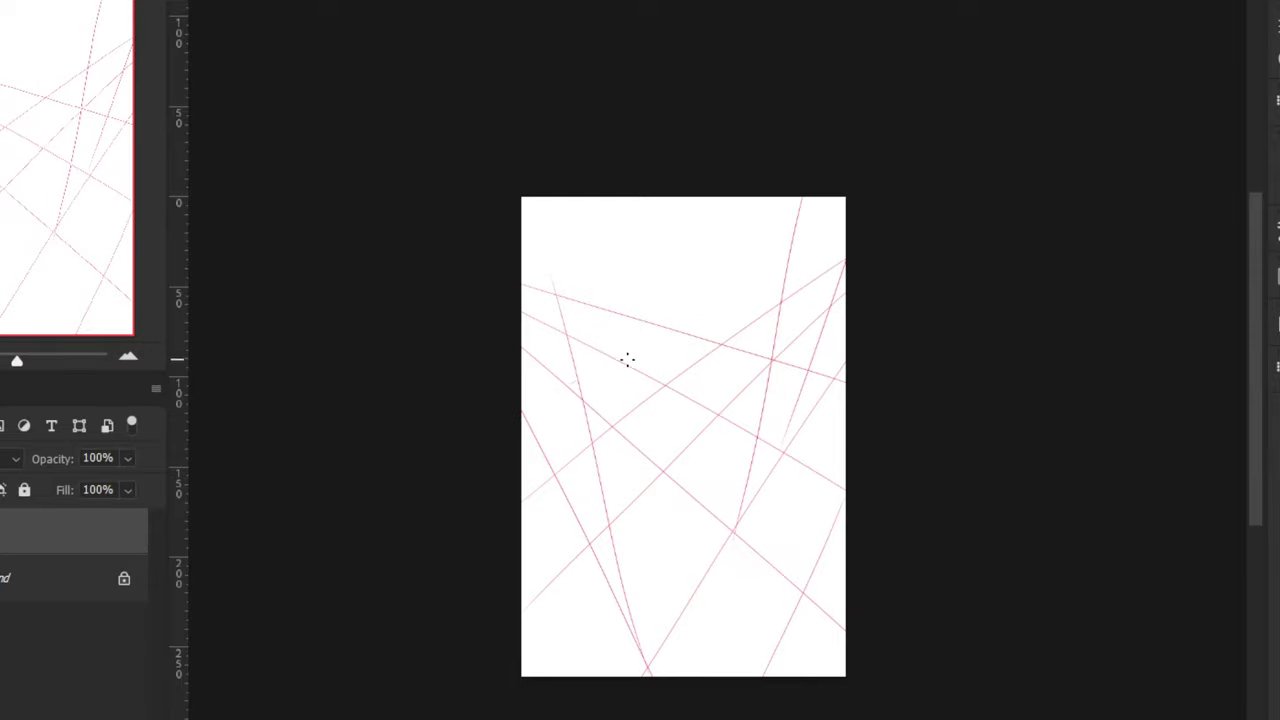
Sample the red colour of the existing perspective lines where they intersect in the upper right of the page
key(ctrl+plus)
alt+click(835, 318)
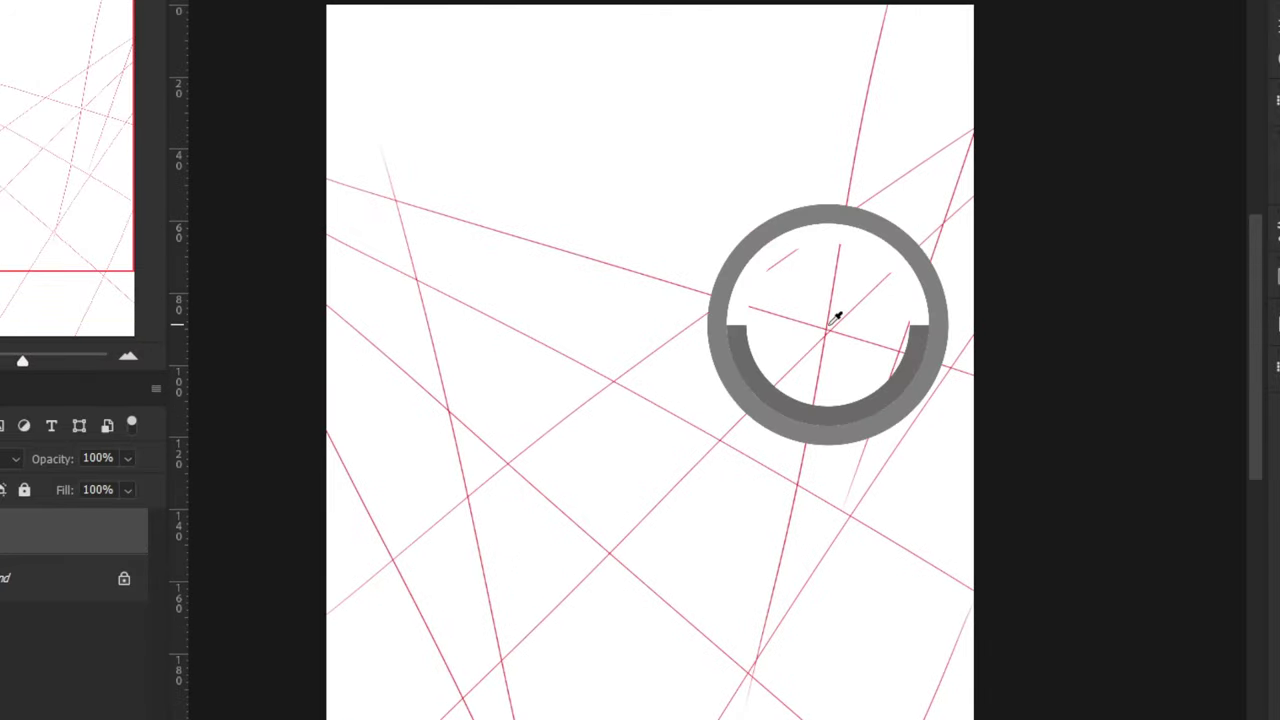
drag(833, 318, 833, 325)
key(ctrl+minus)
key(ctrl+minus)
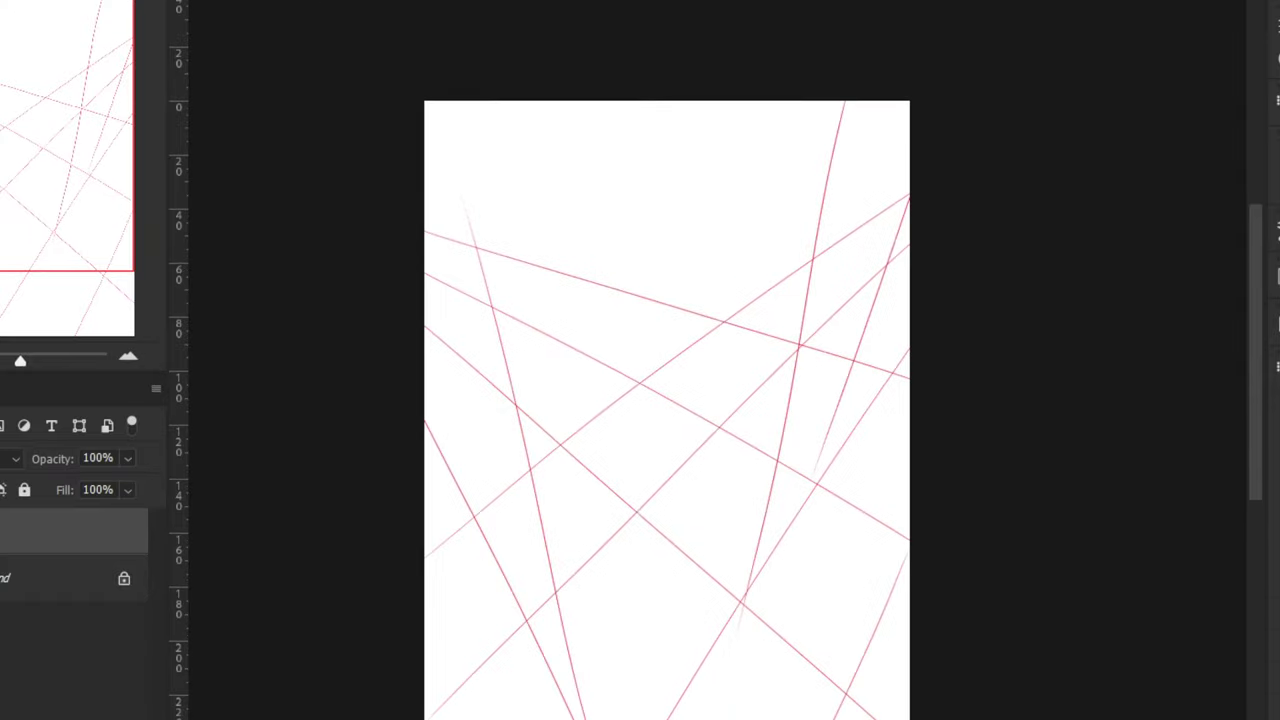
key(ctrl+z)
drag(838, 237, 354, 460)
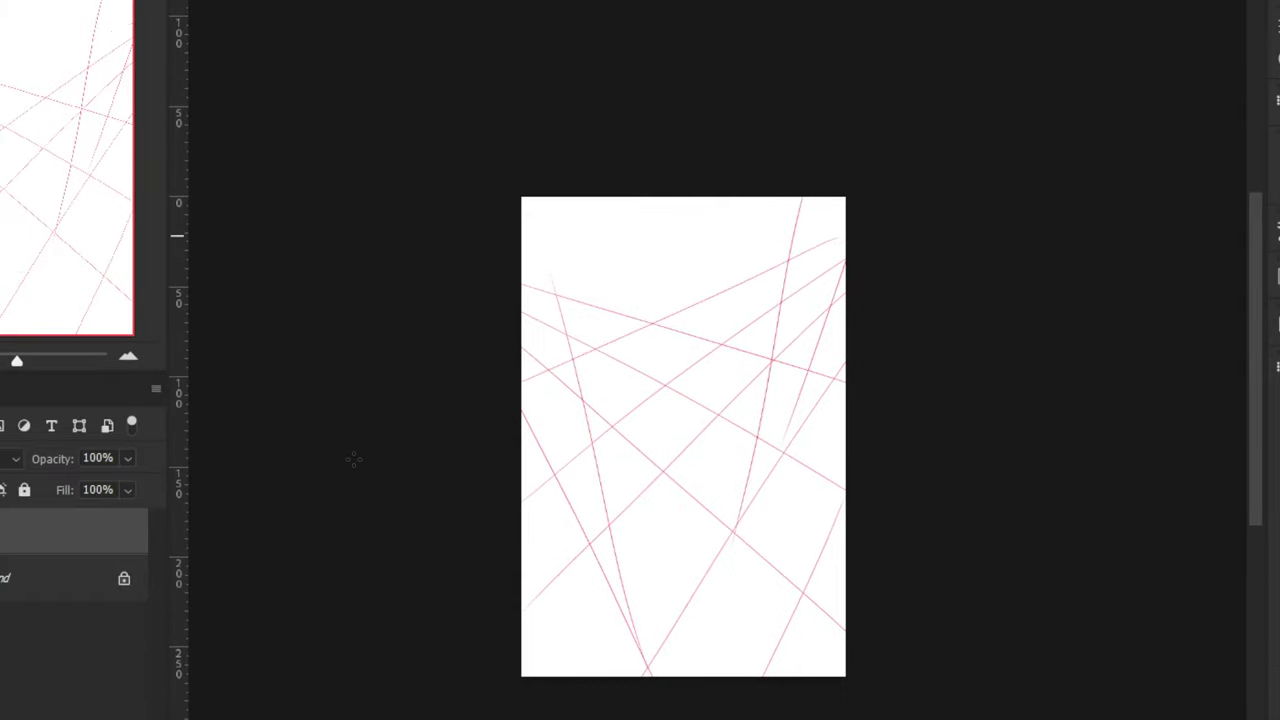
key(ctrl+z)
drag(762, 268, 534, 420)
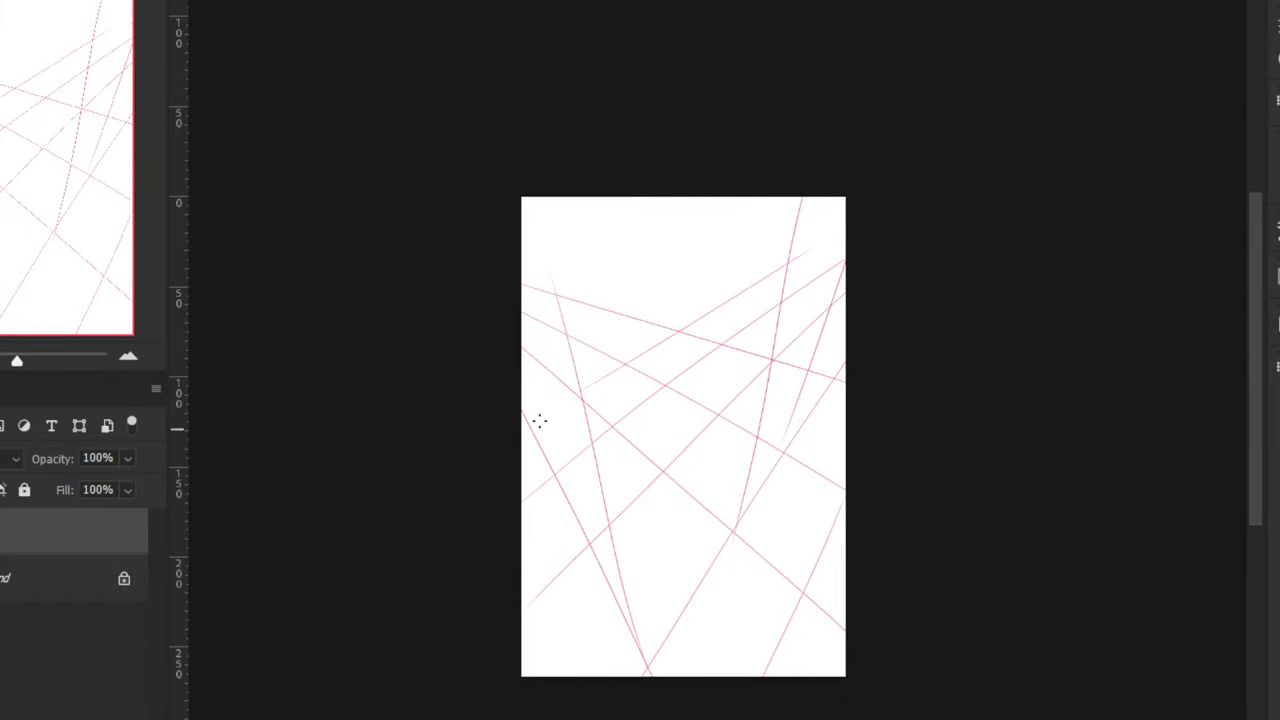
key(ctrl+z)
drag(829, 251, 452, 463)
drag(813, 240, 491, 414)
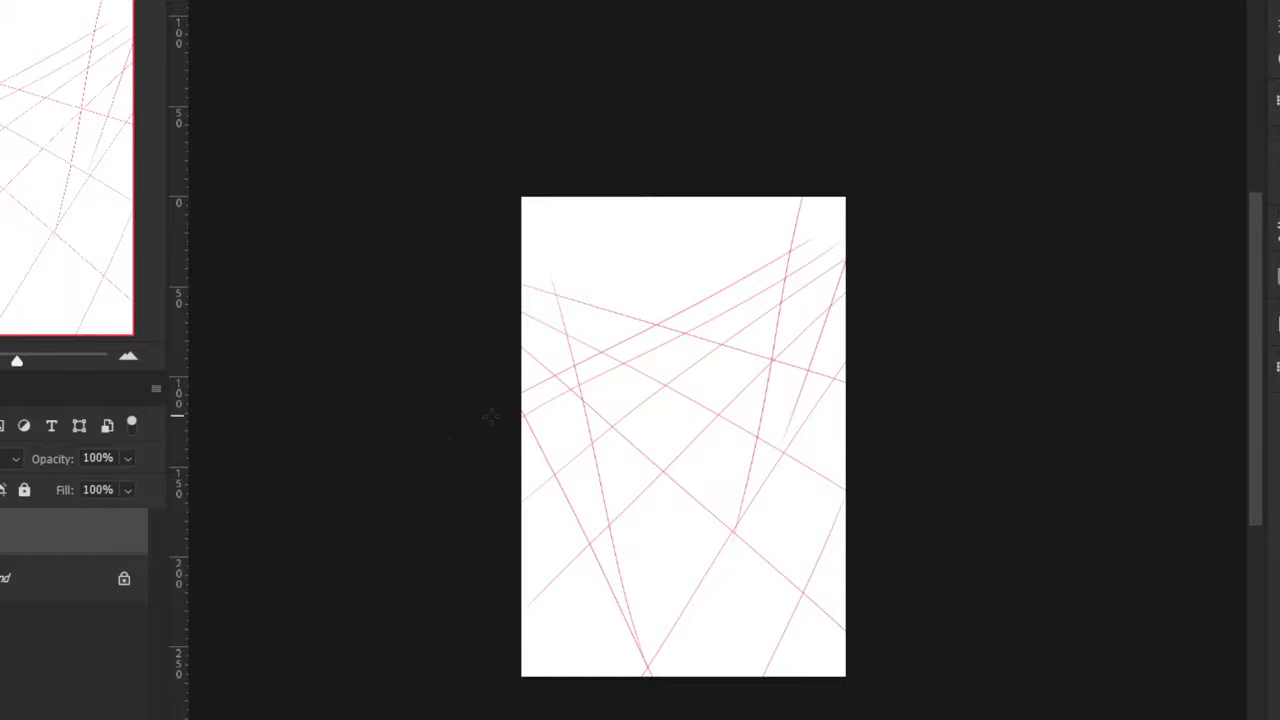
key(ctrl+z)
key(ctrl+z)
mouse_move(823, 243)
mouse_down()
mouse_move(547, 429)
mouse_move(808, 237)
mouse_move(463, 416)
mouse_up()
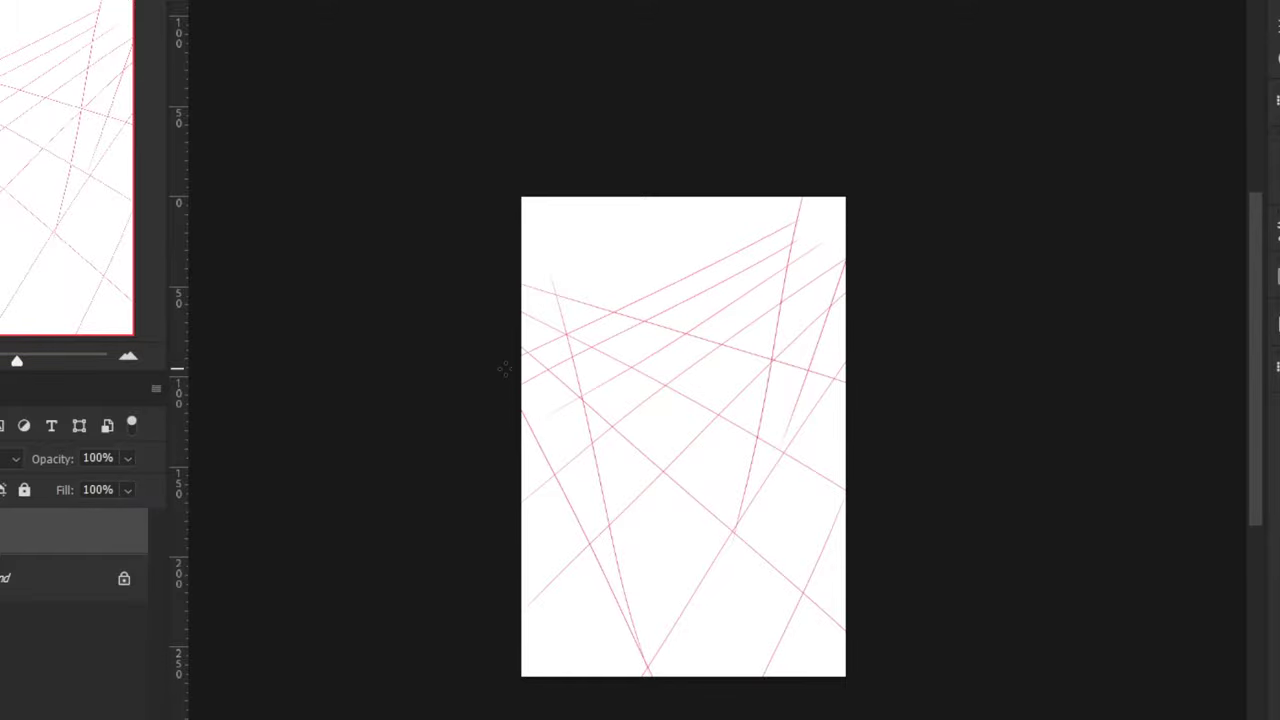
key(ctrl+minus)
key(ctrl+minus)
key(ctrl+z)
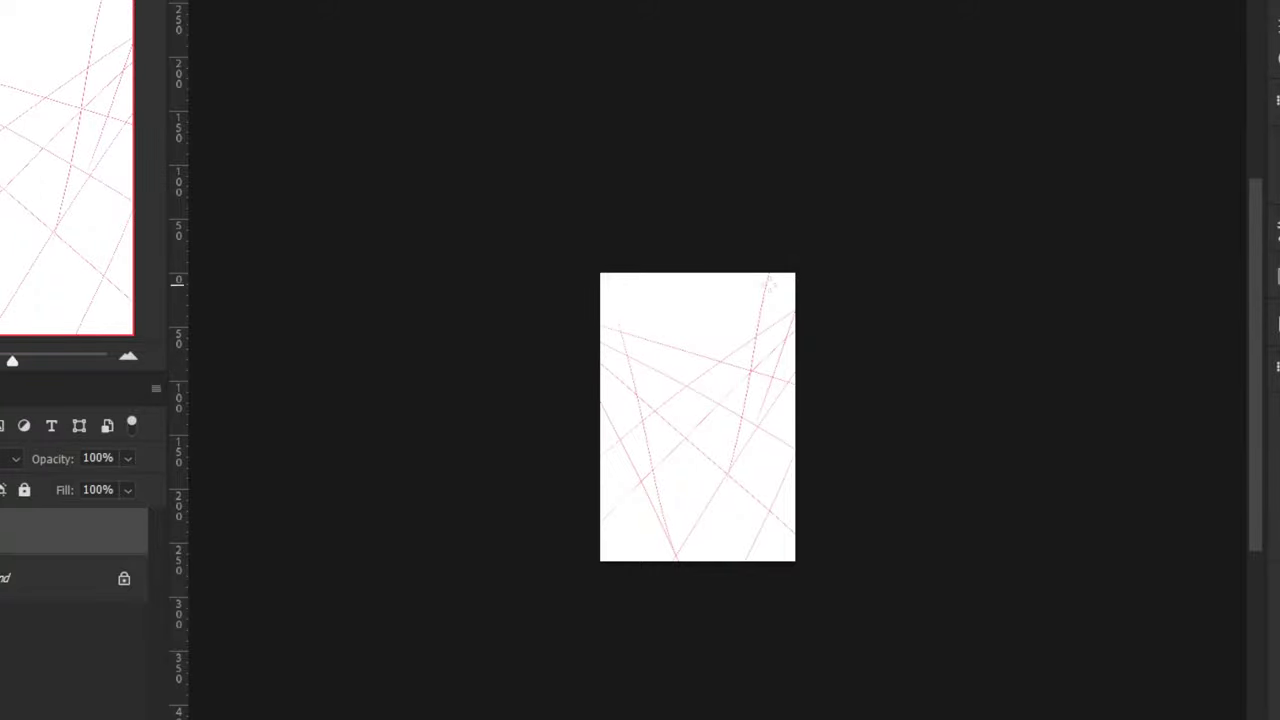
Add slanted red guide lines running from the page's upper right corner down towards the left edge
drag(769, 285, 557, 409)
key(ctrl+z)
mouse_move(797, 289)
mouse_down()
mouse_move(516, 428)
mouse_move(776, 280)
mouse_move(516, 400)
mouse_up()
Draw gently curved red guide lines across the upper page, sloping down from the left edge to the right edge
mouse_move(606, 320)
mouse_down()
mouse_move(802, 335)
mouse_move(802, 311)
mouse_up()
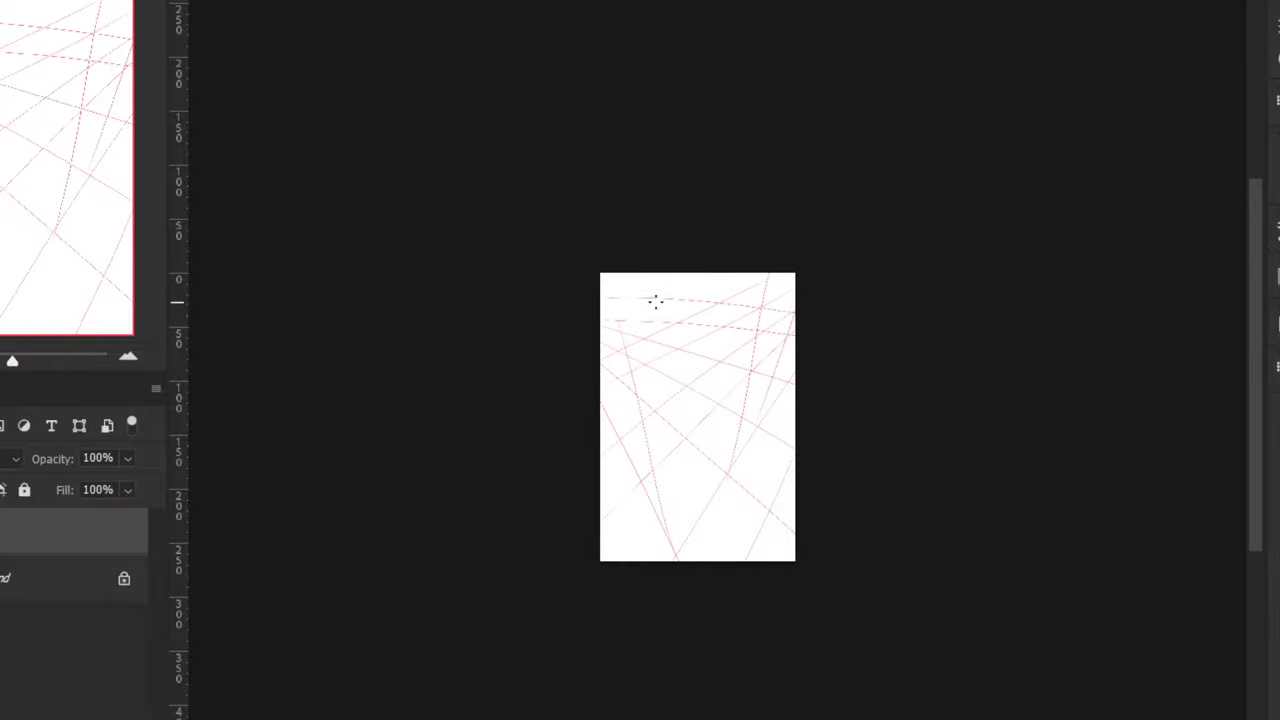
key(ctrl+z)
drag(613, 297, 822, 290)
key(ctrl+plus)
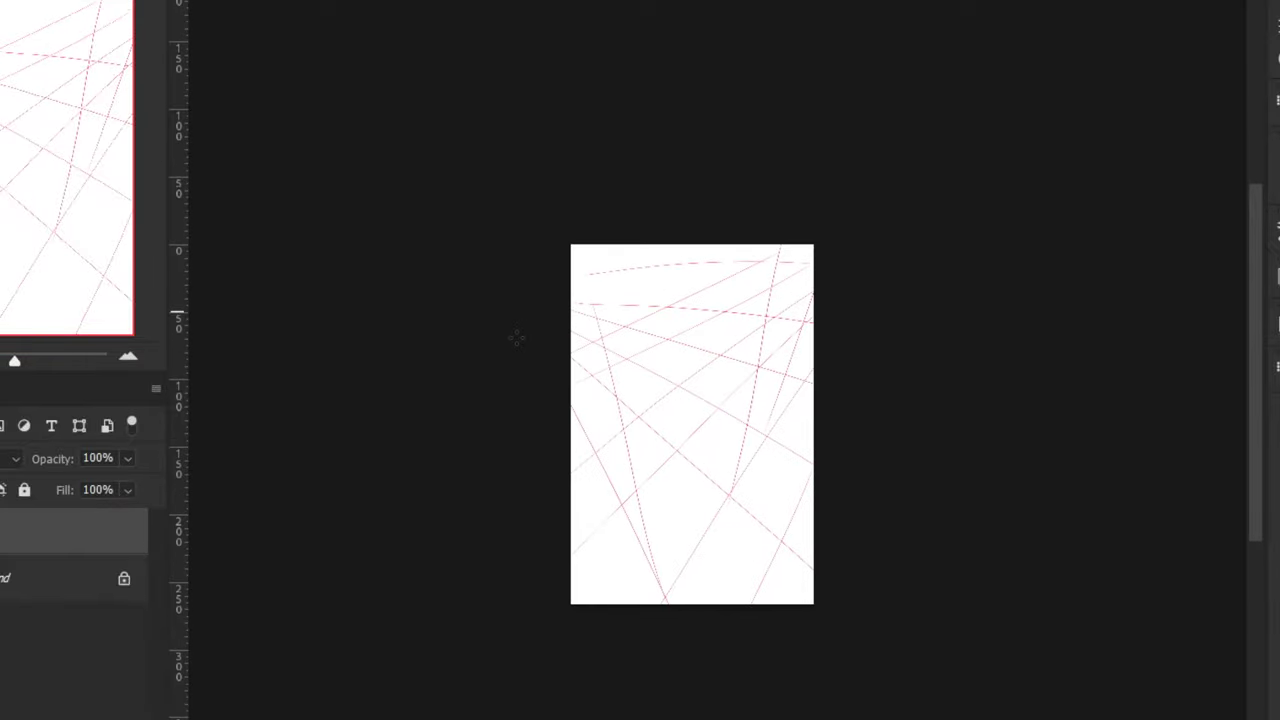
drag(579, 291, 843, 375)
key(ctrl+z)
mouse_move(603, 291)
mouse_down()
mouse_move(872, 348)
mouse_move(578, 264)
mouse_move(692, 290)
mouse_up()
key(ctrl+z)
mouse_move(551, 283)
mouse_down()
mouse_move(581, 291)
mouse_move(947, 362)
mouse_up()
drag(583, 260, 801, 272)
Add a short diagonal red guide line from the page's top down to the upper left edge
drag(599, 313, 738, 251)
key(ctrl+z)
key(ctrl+z)
drag(714, 259, 498, 319)
key(ctrl+z)
mouse_move(713, 256)
mouse_down()
mouse_move(465, 334)
mouse_move(602, 303)
mouse_move(706, 249)
mouse_move(479, 348)
mouse_up()
key(ctrl+z)
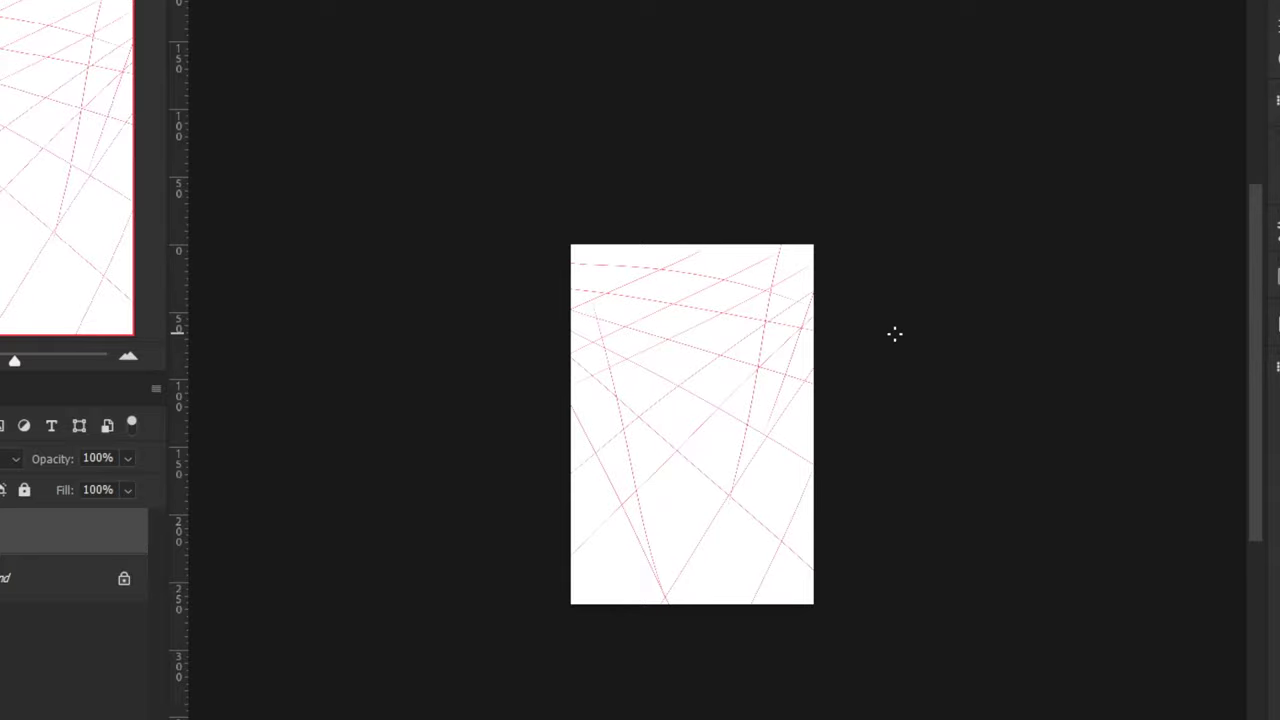
Try a curved guide line along the top of the page and undo it
key(ctrl+plus)
key(ctrl+plus)
drag(434, 138, 870, 193)
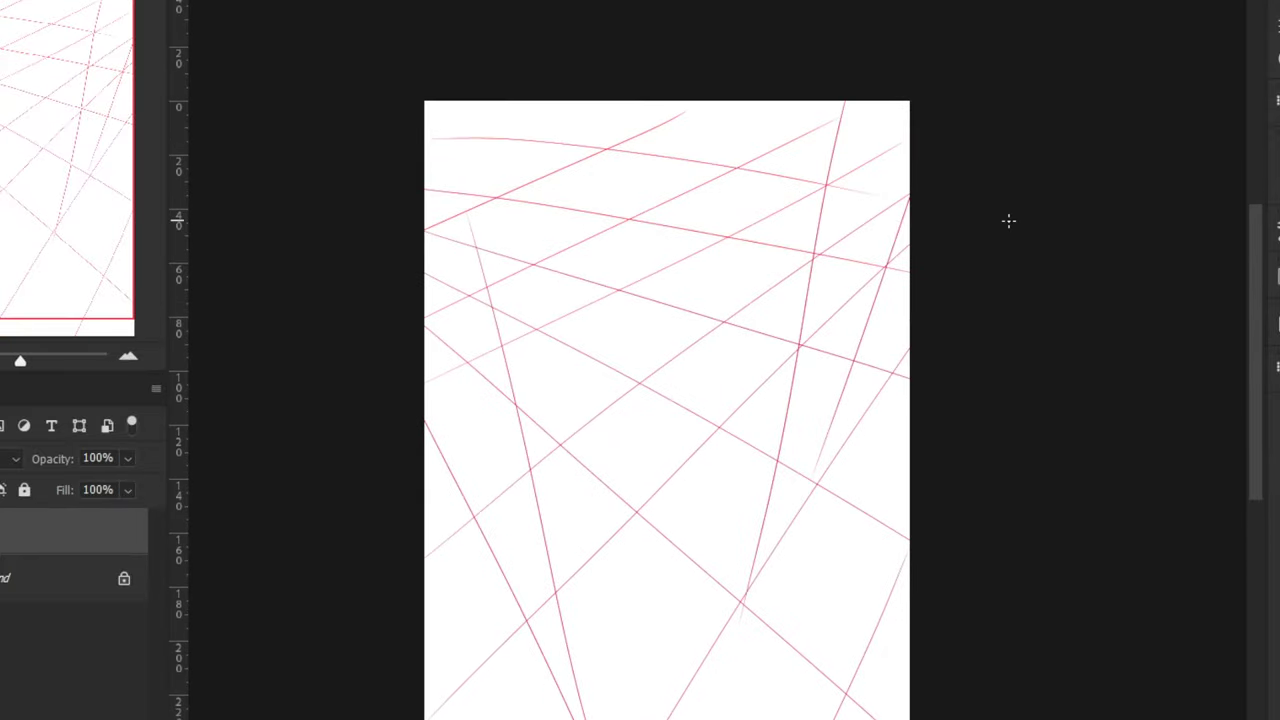
key(ctrl+z)
Save the document in the Downloads folder under the name "sk"
drag(436, 377, 441, 270)
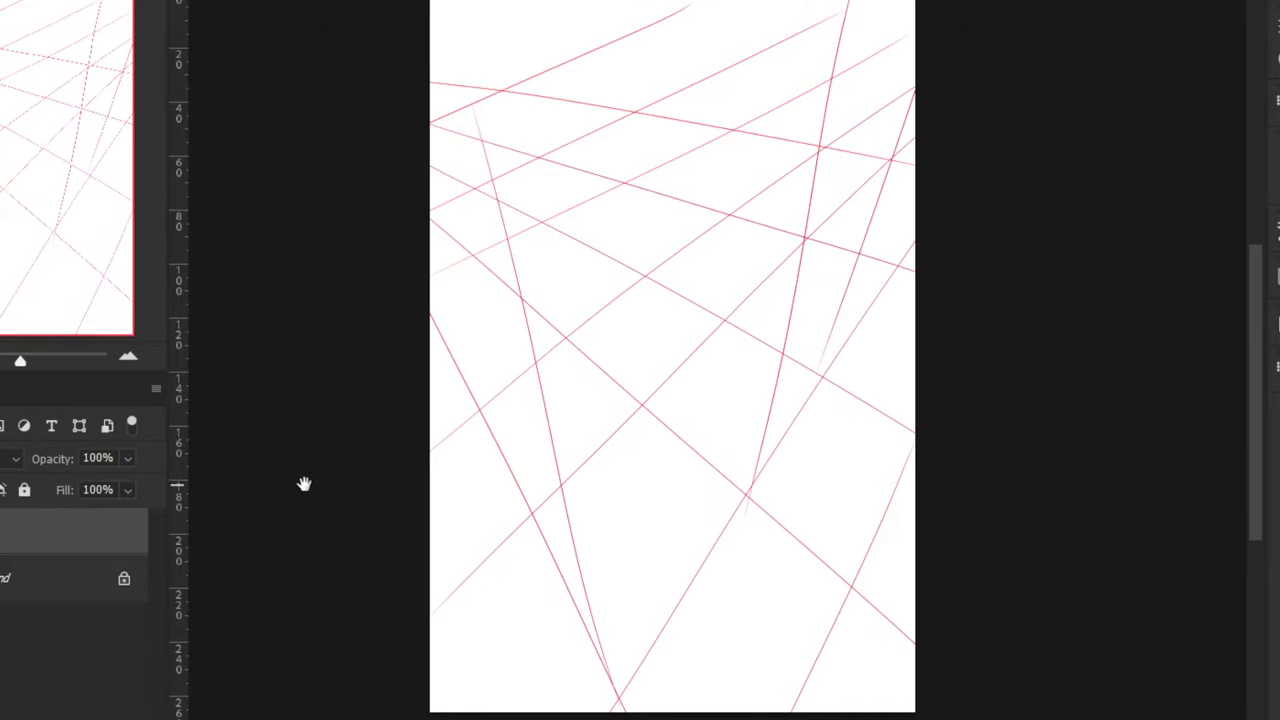
scroll(284, 583, up, 2)
key(ctrl+shift+s)
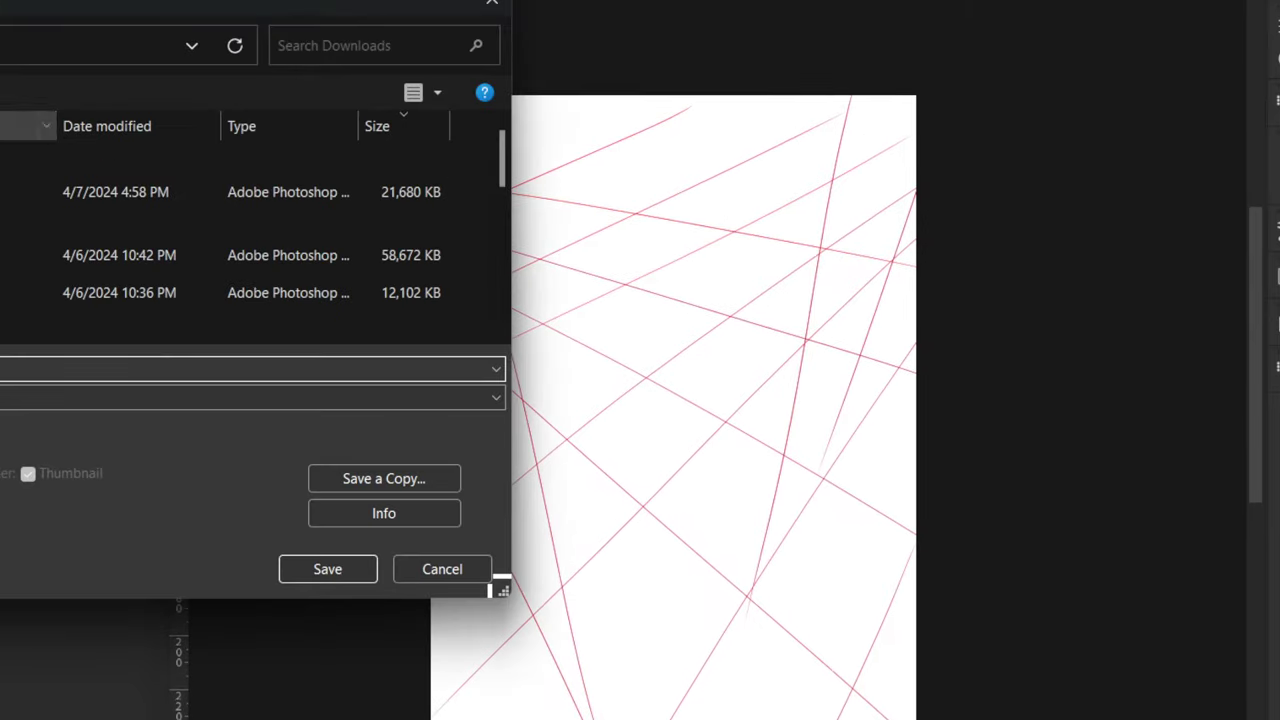
text(sk)
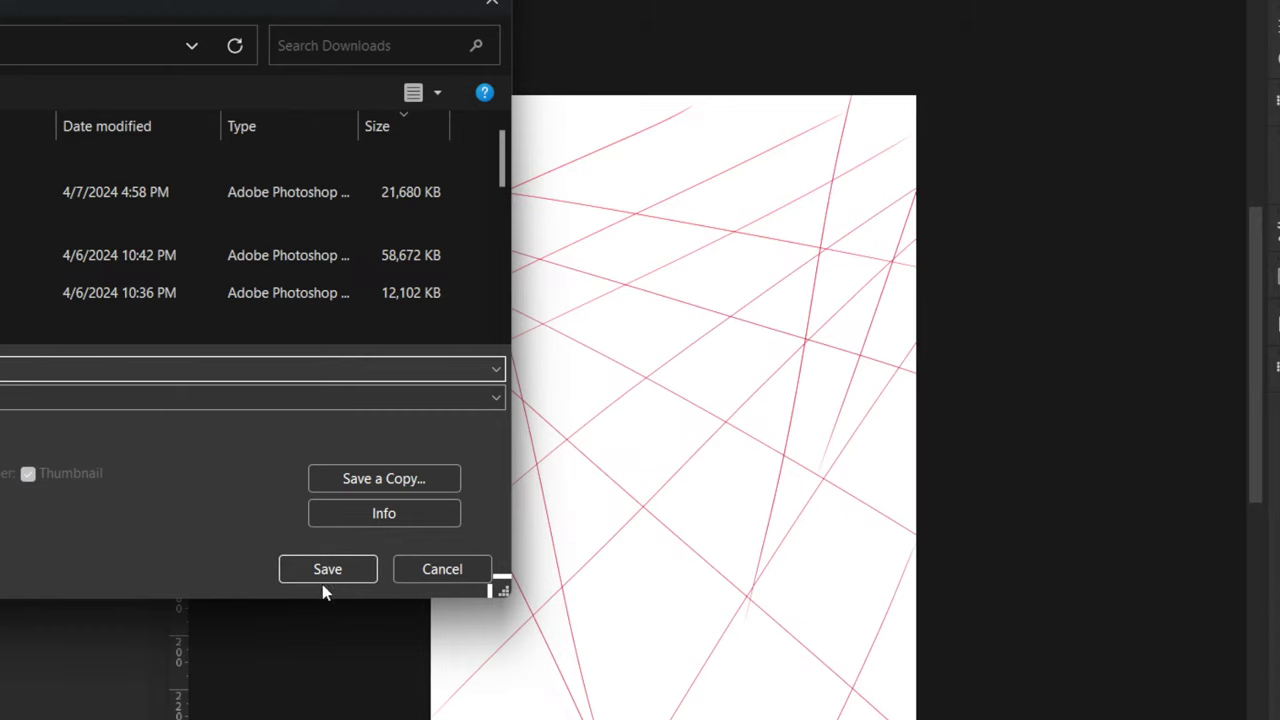
click(322, 576)
click(520, 166)
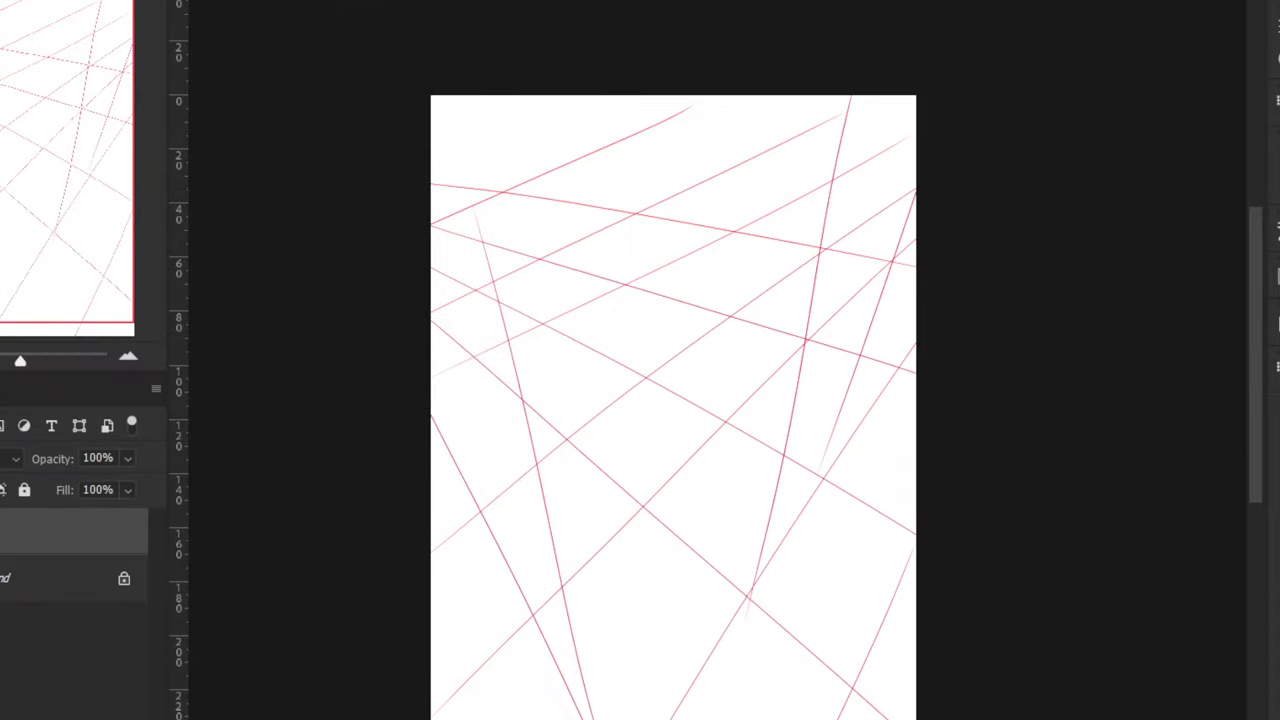
Add a new layer, lower the red guide-line layer's opacity to 54%, and make the new layer active
click(42, 718)
click(66, 578)
drag(91, 480, 101, 505)
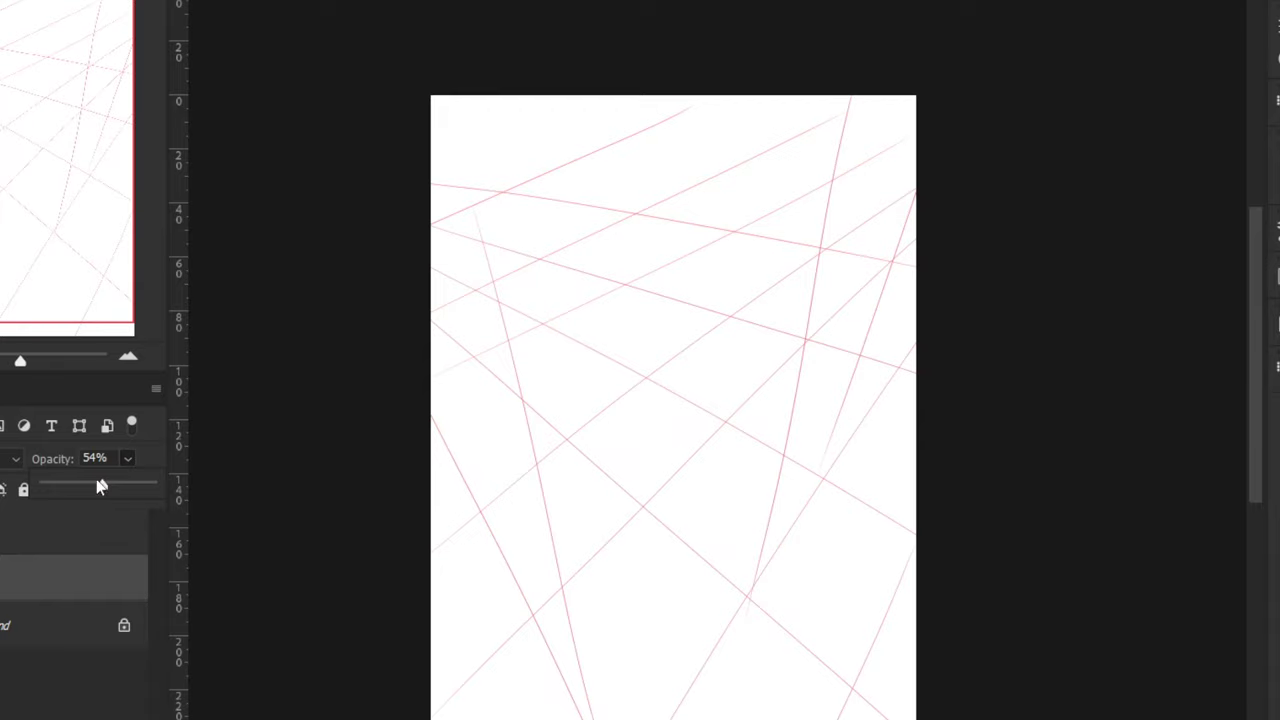
click(22, 532)
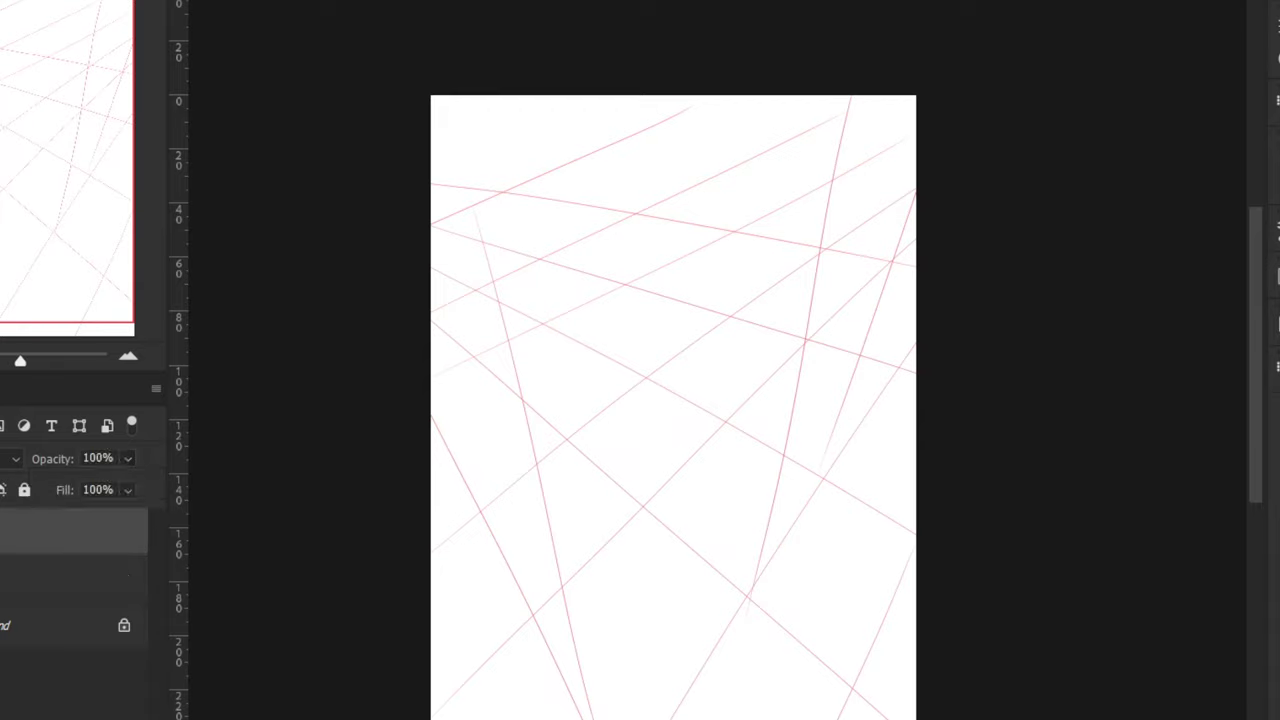
Sketch a rounded oval for the cranium in the upper middle of the page
drag(640, 249, 751, 263)
key(ctrl+z)
drag(668, 200, 757, 262)
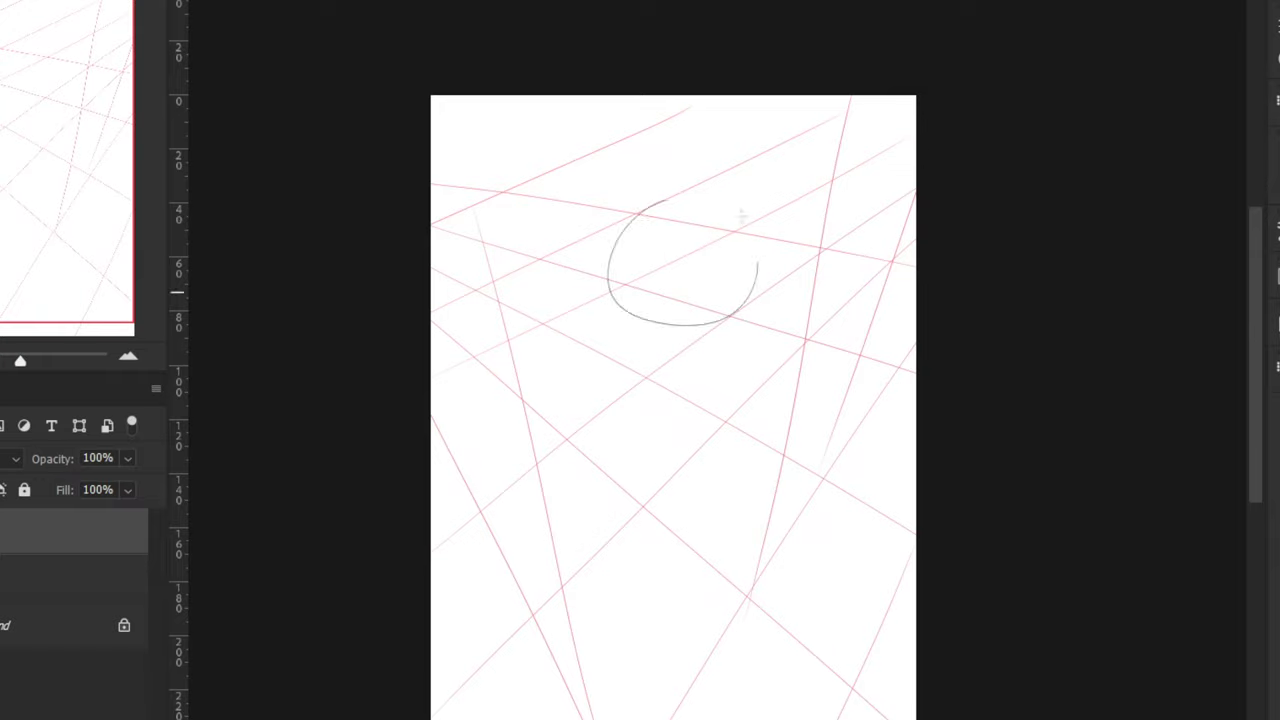
mouse_move(742, 216)
mouse_down()
mouse_move(641, 218)
mouse_move(615, 250)
mouse_move(617, 277)
mouse_move(609, 268)
mouse_move(616, 303)
mouse_up()
key(ctrl+z)
drag(748, 297, 722, 317)
mouse_move(698, 207)
mouse_down()
mouse_move(667, 237)
mouse_move(657, 332)
mouse_up()
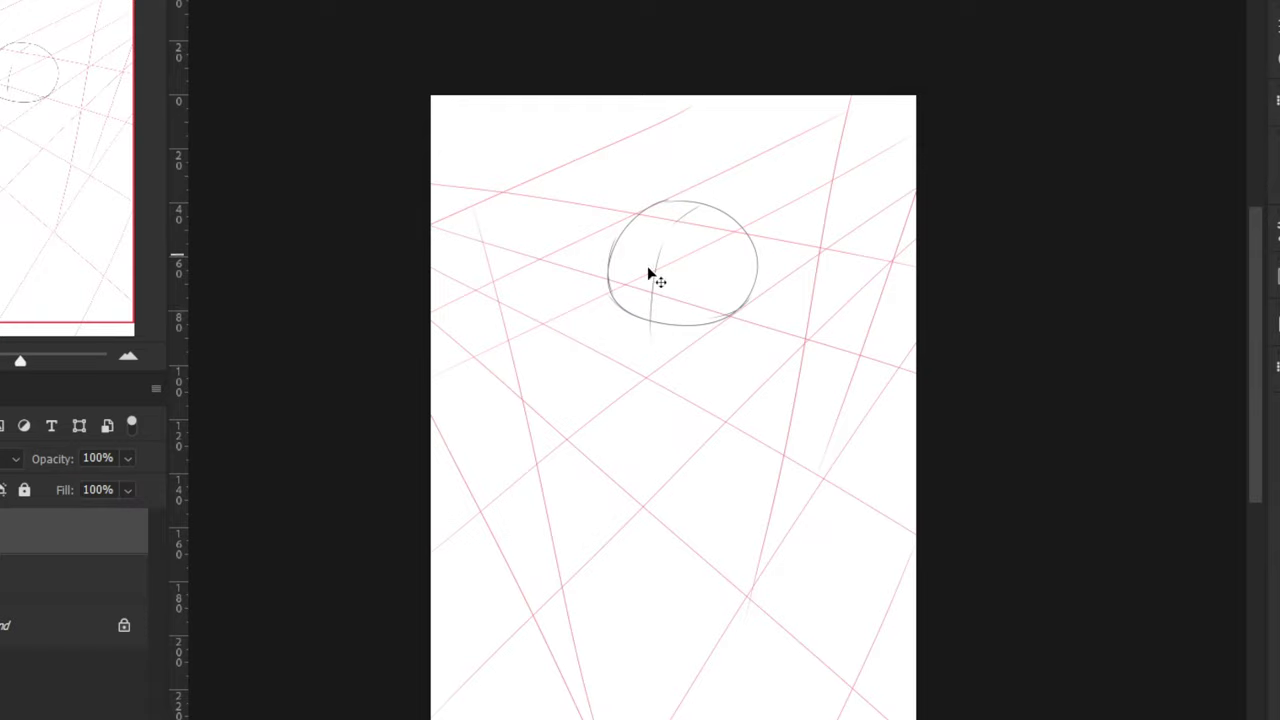
key(ctrl+z)
key(ctrl+z)
mouse_move(609, 282)
mouse_down()
mouse_move(677, 298)
mouse_move(724, 288)
mouse_up()
key(ctrl+z)
key(ctrl+z)
key(ctrl+z)
key(ctrl+z)
key(ctrl+z)
Draw a curved horizontal face guideline across the lower cranium and a narrow ear oval on its right side
drag(608, 277, 717, 299)
key(ctrl+z)
mouse_move(752, 274)
mouse_down()
mouse_move(717, 298)
mouse_move(749, 258)
mouse_move(728, 316)
mouse_move(727, 268)
mouse_up()
key(ctrl+z)
click(708, 257)
key(ctrl+z)
mouse_move(697, 220)
mouse_down()
mouse_move(672, 278)
mouse_move(650, 252)
mouse_up()
key(ctrl+z)
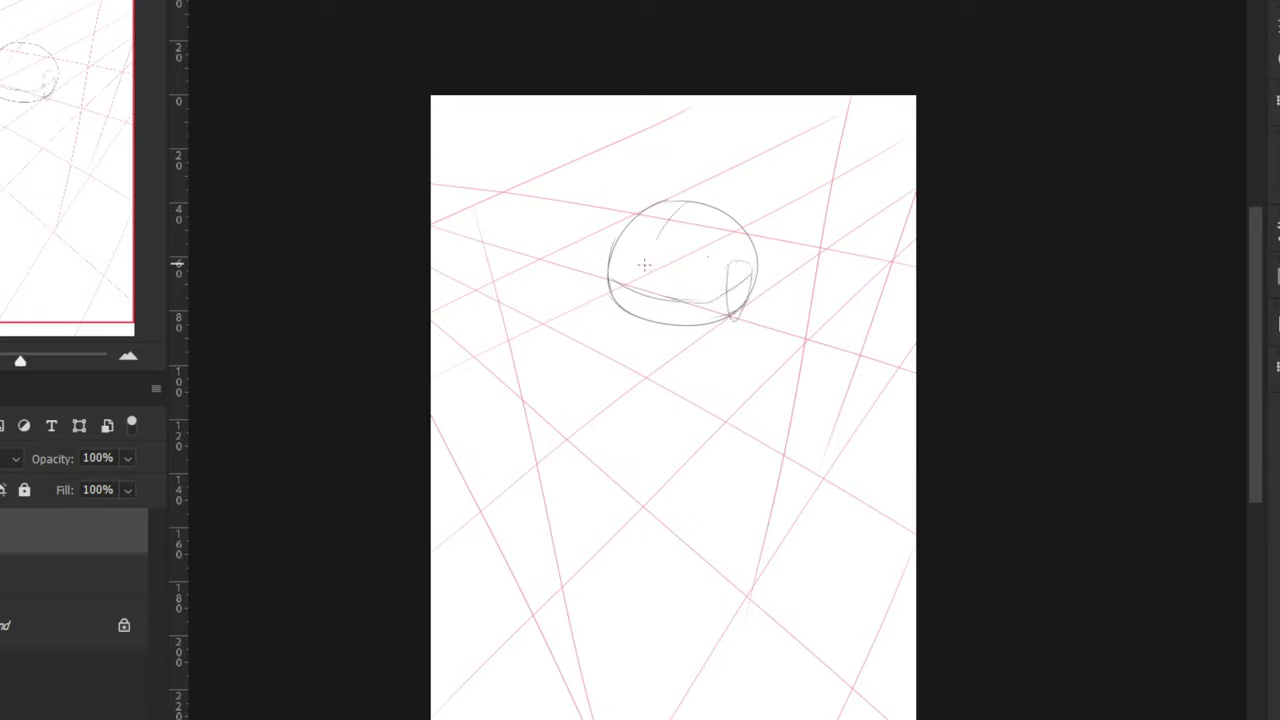
key(ctrl+z)
drag(687, 207, 659, 227)
drag(634, 272, 634, 328)
key(ctrl+z)
key(ctrl+z)
mouse_move(696, 205)
mouse_down()
mouse_move(668, 237)
mouse_move(652, 343)
mouse_move(652, 271)
mouse_move(649, 344)
mouse_up()
key(ctrl+z)
key(ctrl+z)
key(ctrl+z)
drag(693, 205, 666, 232)
key(ctrl+z)
drag(660, 246, 658, 360)
key(ctrl+z)
key(ctrl+z)
Draw the face's centre line from the crown down past the chin, and add contour strokes at the ear and crown
mouse_move(694, 206)
mouse_down()
mouse_move(665, 244)
mouse_move(652, 382)
mouse_up()
drag(743, 272, 741, 297)
drag(640, 209, 706, 214)
drag(720, 218, 746, 269)
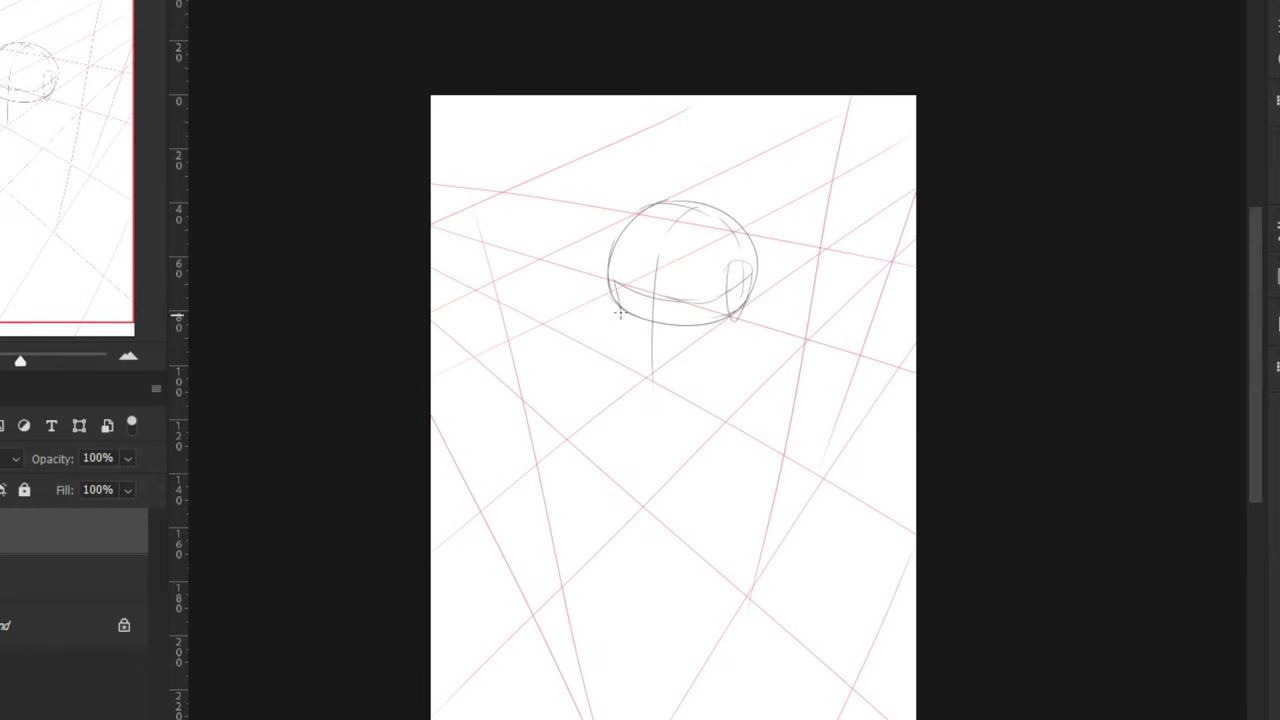
Draw the left cheek and the jawline, meeting at a pointed chin and rising to the ear
key(ctrl+plus)
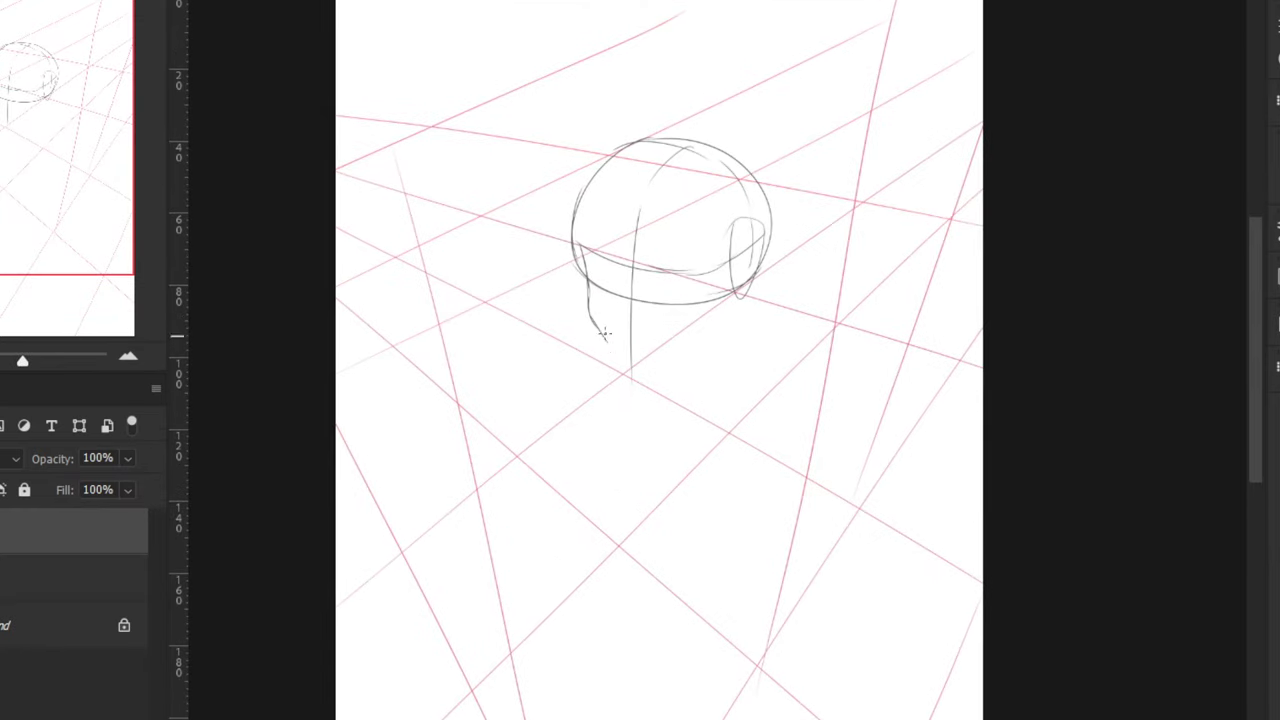
drag(592, 322, 630, 364)
key(ctrl+z)
mouse_move(615, 340)
mouse_down()
mouse_move(629, 357)
mouse_move(706, 326)
mouse_up()
key(ctrl+z)
mouse_move(634, 360)
mouse_down()
mouse_move(696, 340)
mouse_move(720, 315)
mouse_move(693, 345)
mouse_move(742, 286)
mouse_up()
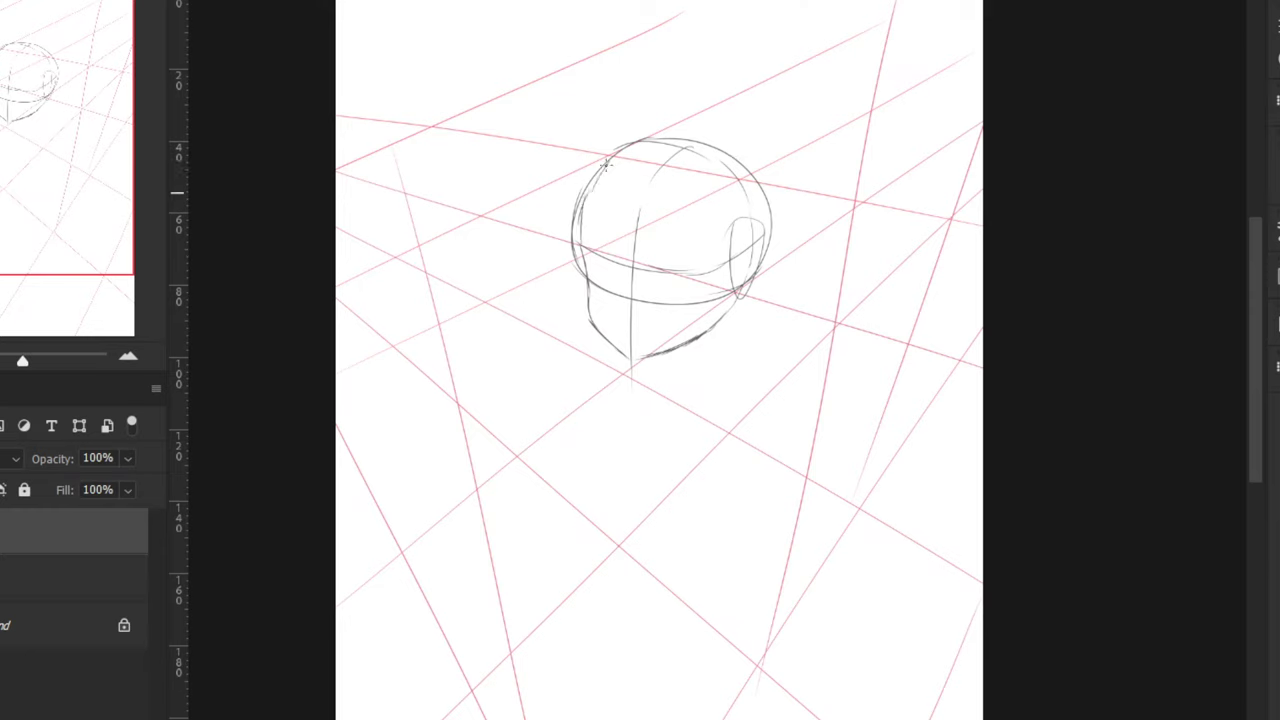
Reinforce the head outline from the left temple over the crown
mouse_move(582, 204)
mouse_down()
mouse_move(606, 163)
mouse_move(640, 147)
mouse_move(607, 162)
mouse_move(672, 132)
mouse_move(714, 140)
mouse_move(732, 157)
mouse_move(699, 156)
mouse_move(760, 180)
mouse_up()
drag(757, 173, 771, 231)
key(ctrl+z)
key(ctrl+z)
mouse_move(745, 150)
mouse_down()
mouse_move(779, 199)
mouse_move(770, 265)
mouse_move(772, 188)
mouse_move(783, 216)
mouse_up()
key(ctrl+z)
mouse_move(774, 206)
mouse_down()
mouse_move(763, 274)
mouse_move(720, 318)
mouse_up()
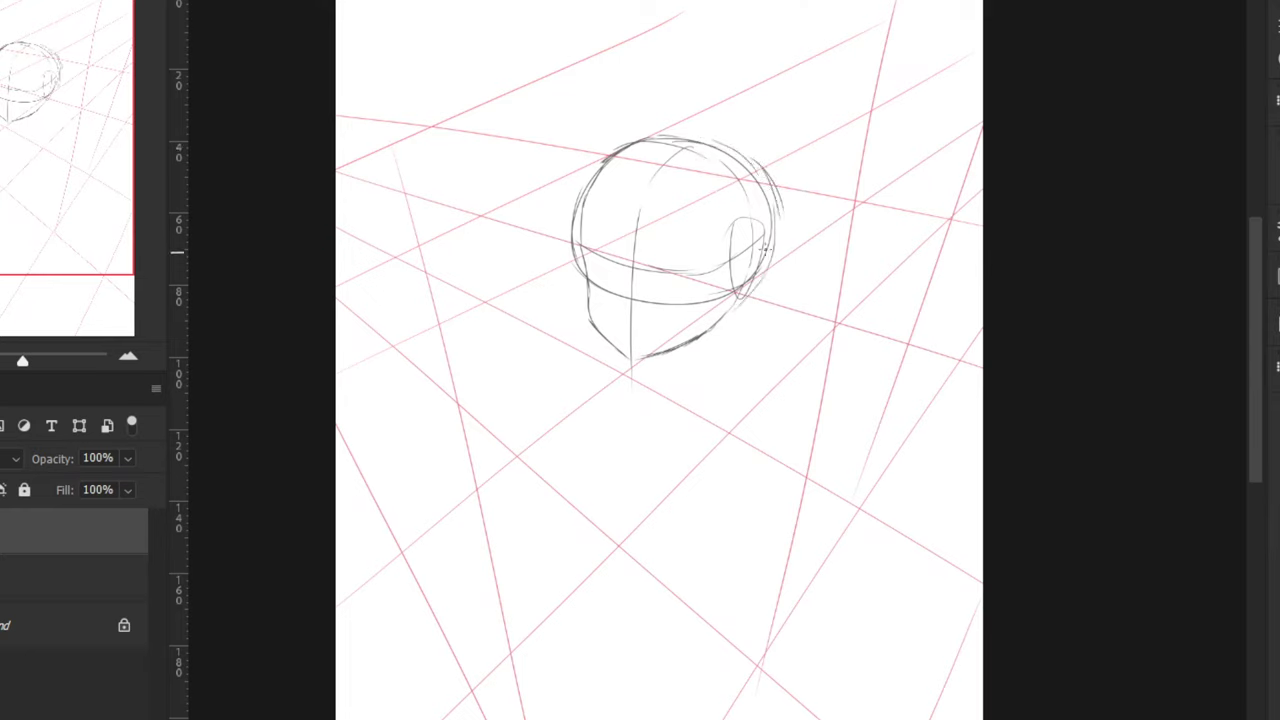
Redraw the back of the head from the upper right curve down behind the ear to the jaw
key(ctrl+z)
key(ctrl+z)
drag(762, 165, 773, 187)
key(ctrl+z)
key(ctrl+z)
mouse_move(756, 166)
mouse_down()
mouse_move(780, 222)
mouse_move(766, 280)
mouse_move(725, 317)
mouse_up()
drag(765, 280, 728, 308)
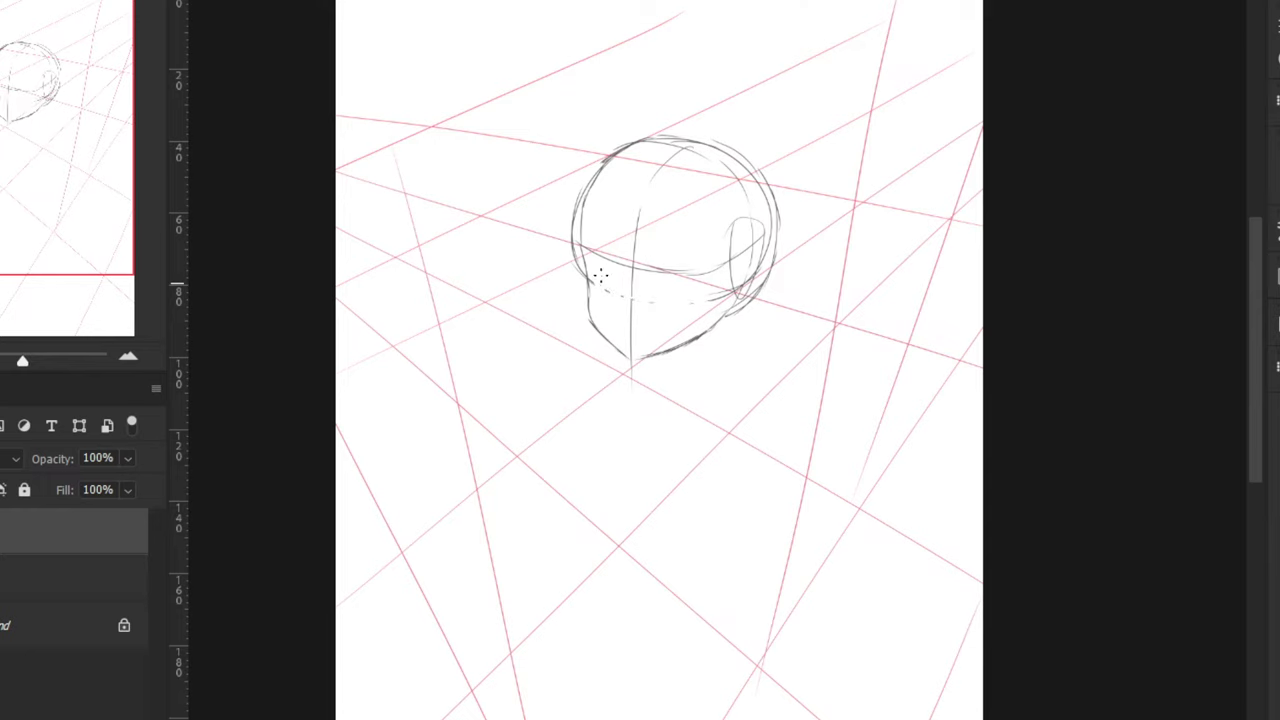
Draw a lower curved face guideline from the left cheek across the centre line up to the ear
key(ctrl+z)
drag(582, 267, 670, 285)
key(ctrl+z)
mouse_move(581, 269)
mouse_down()
mouse_move(716, 286)
mouse_move(656, 287)
mouse_move(730, 283)
mouse_move(766, 244)
mouse_up()
key(ctrl+z)
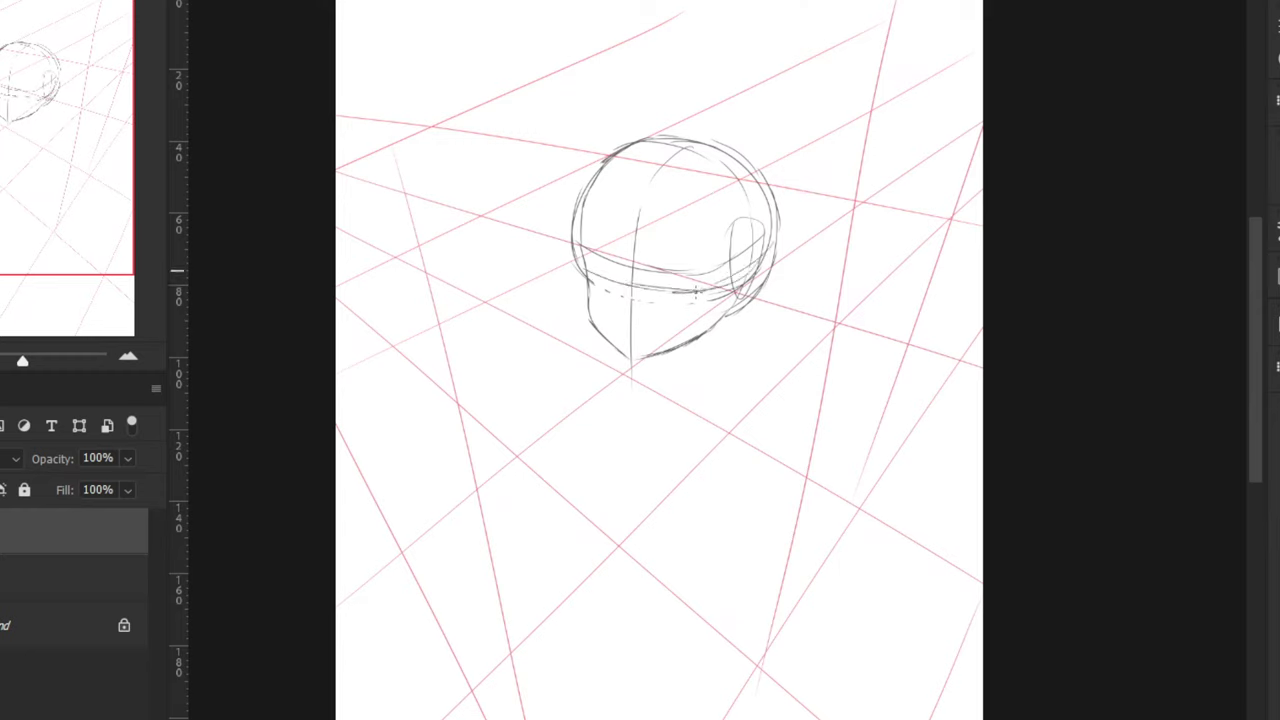
drag(718, 288, 767, 241)
key(ctrl+minus)
key(ctrl+minus)
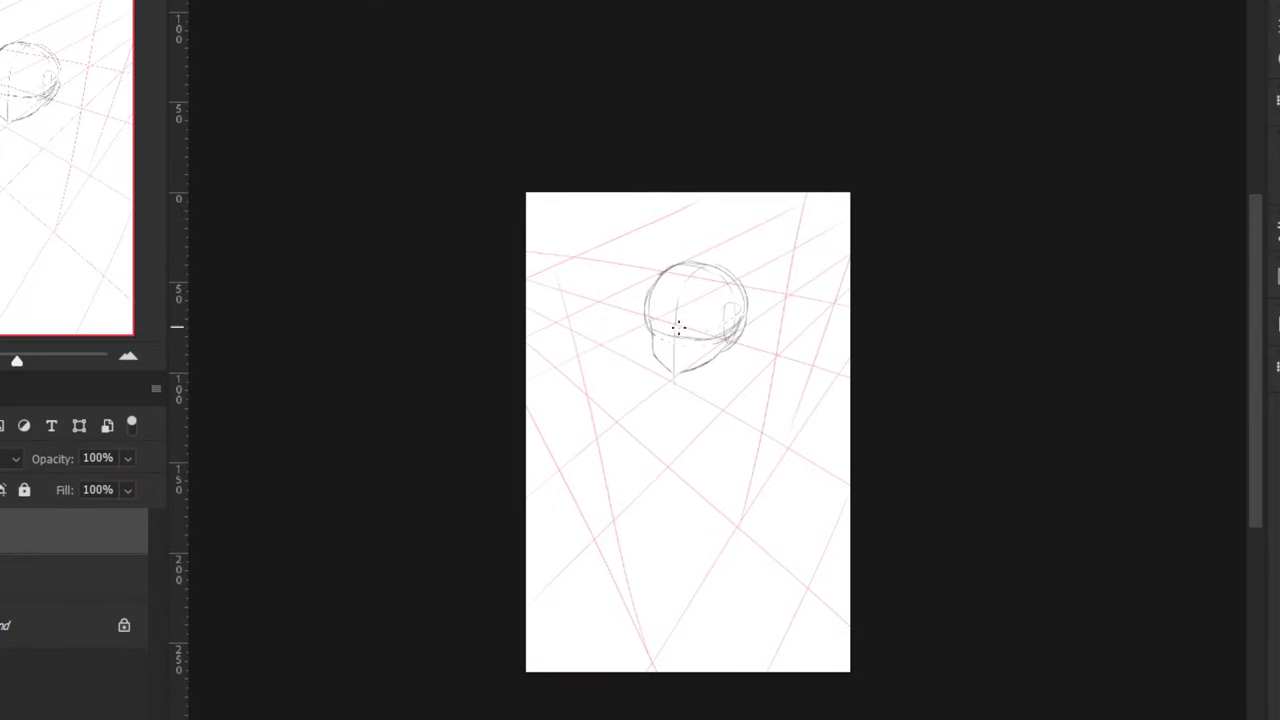
Enlarge the head construction sketch slightly with Free Transform
key(ctrl+t)
mouse_move(748, 261)
mouse_down()
mouse_move(776, 226)
mouse_move(694, 271)
mouse_move(686, 297)
mouse_up()
key(Return)
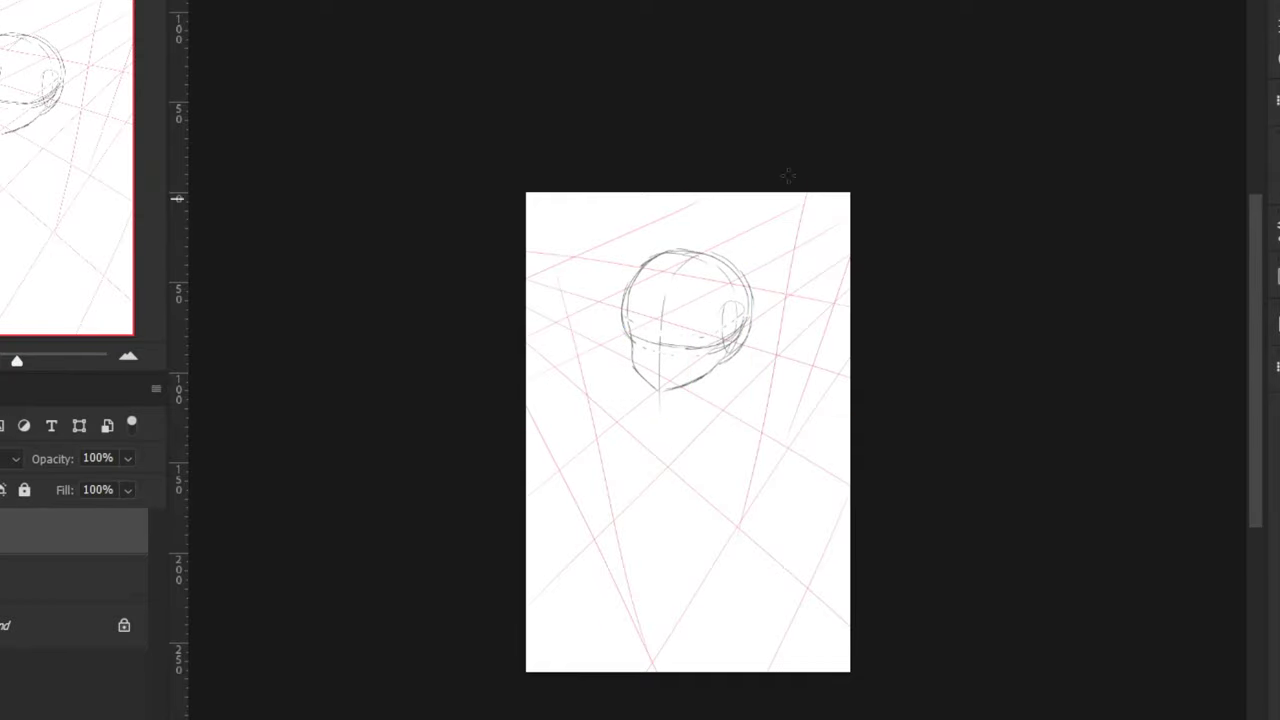
key(ctrl+plus)
key(ctrl+plus)
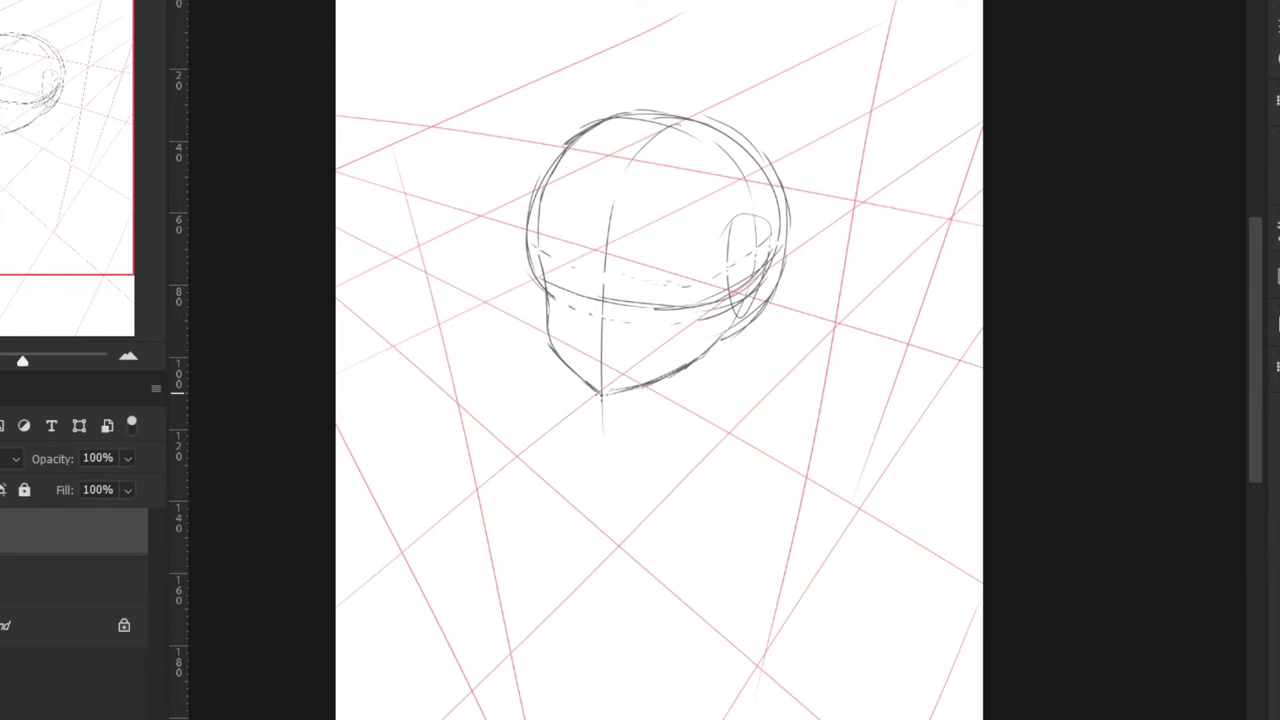
Sketch both eyes along the curved eye guideline on either side of the centre line, working partly on the mirrored canvas
key(ctrl+shift+h)
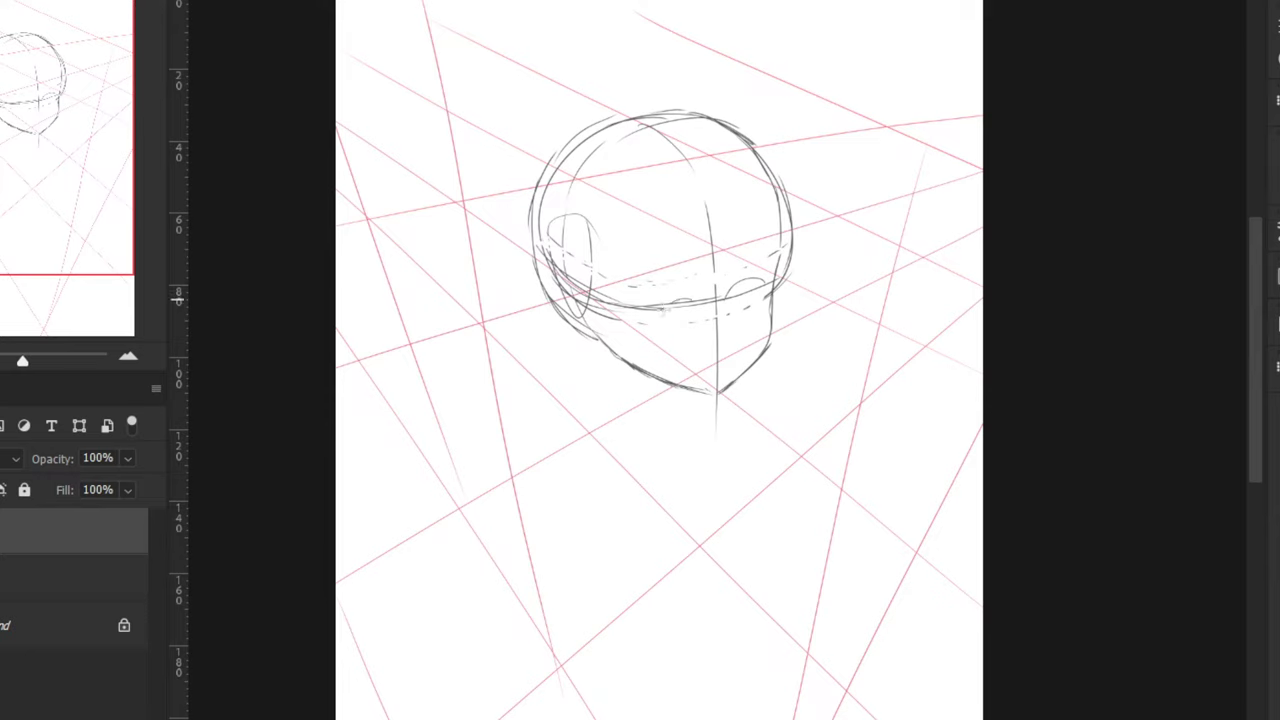
drag(685, 303, 637, 304)
key(ctrl+shift+h)
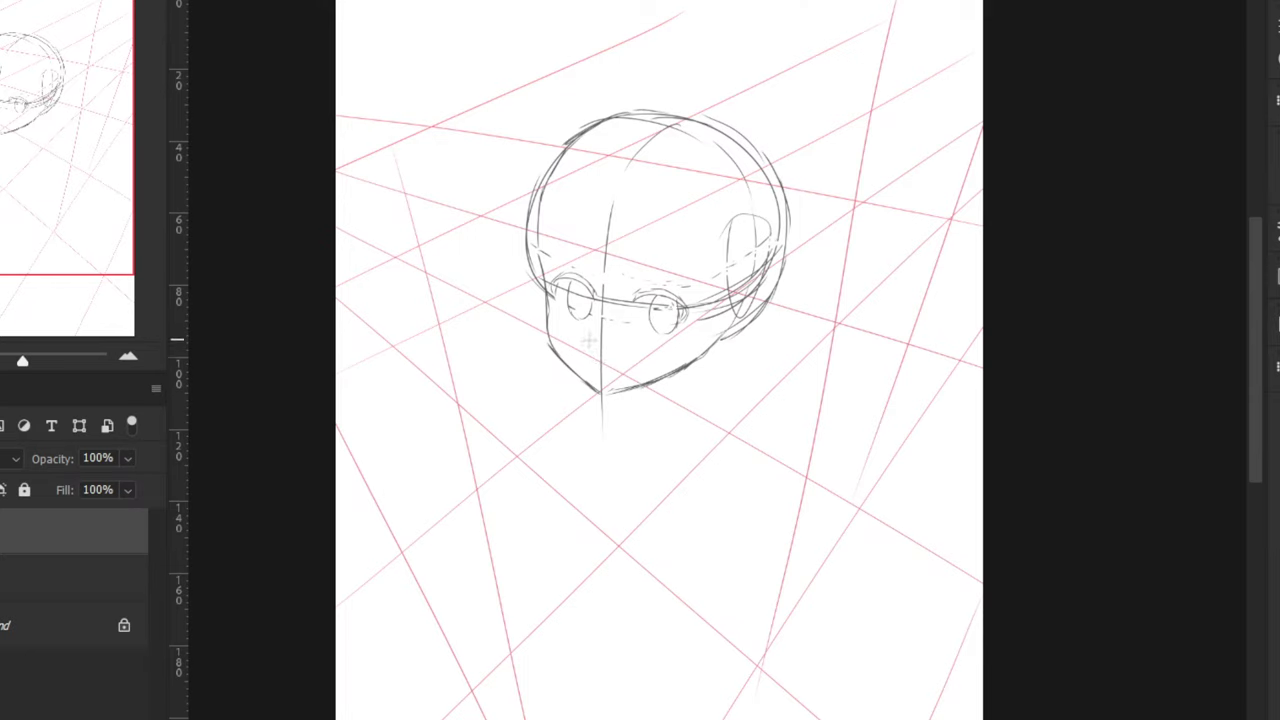
Sketch a small open mouth across the centre line between the eyes and the chin
drag(592, 335, 617, 340)
key(ctrl+z)
drag(617, 344, 613, 362)
key(ctrl+z)
drag(582, 353, 610, 348)
key(ctrl+z)
key(ctrl+z)
key(ctrl+minus)
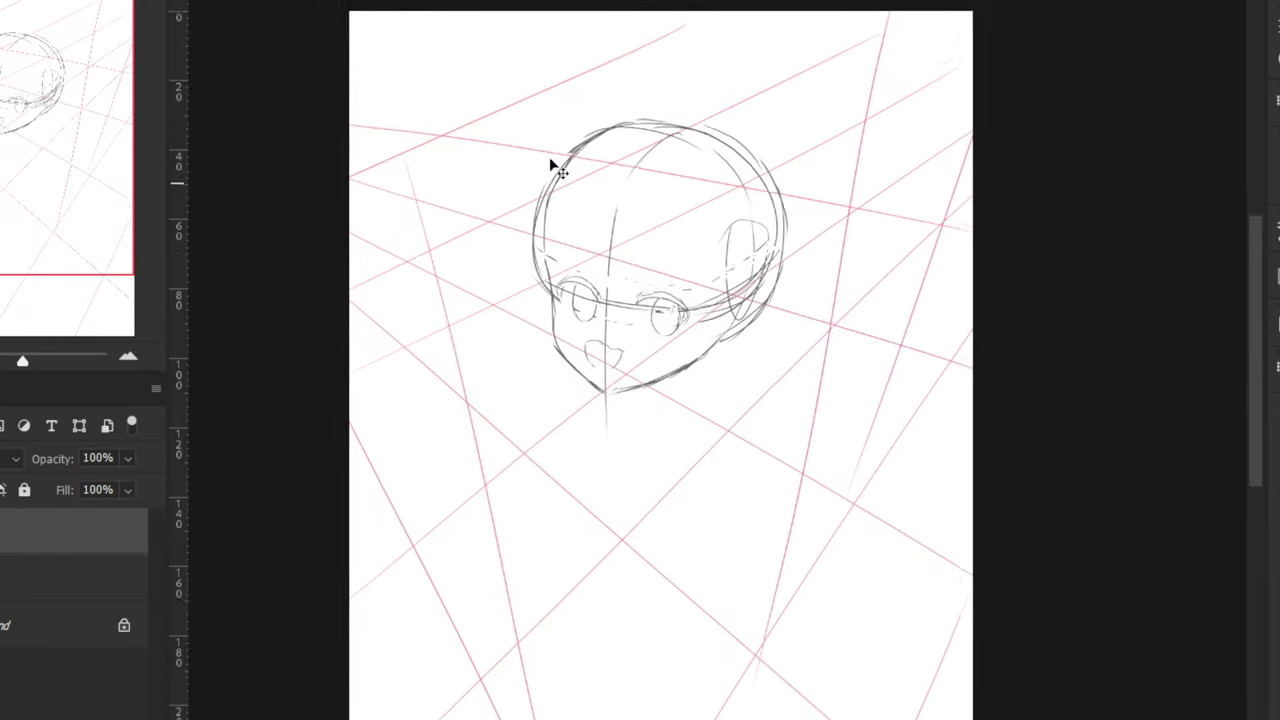
On the mirrored canvas, select both eyes and shift them slightly up and toward the far side of the face
key(ctrl+shift+h)
key(ctrl+plus)
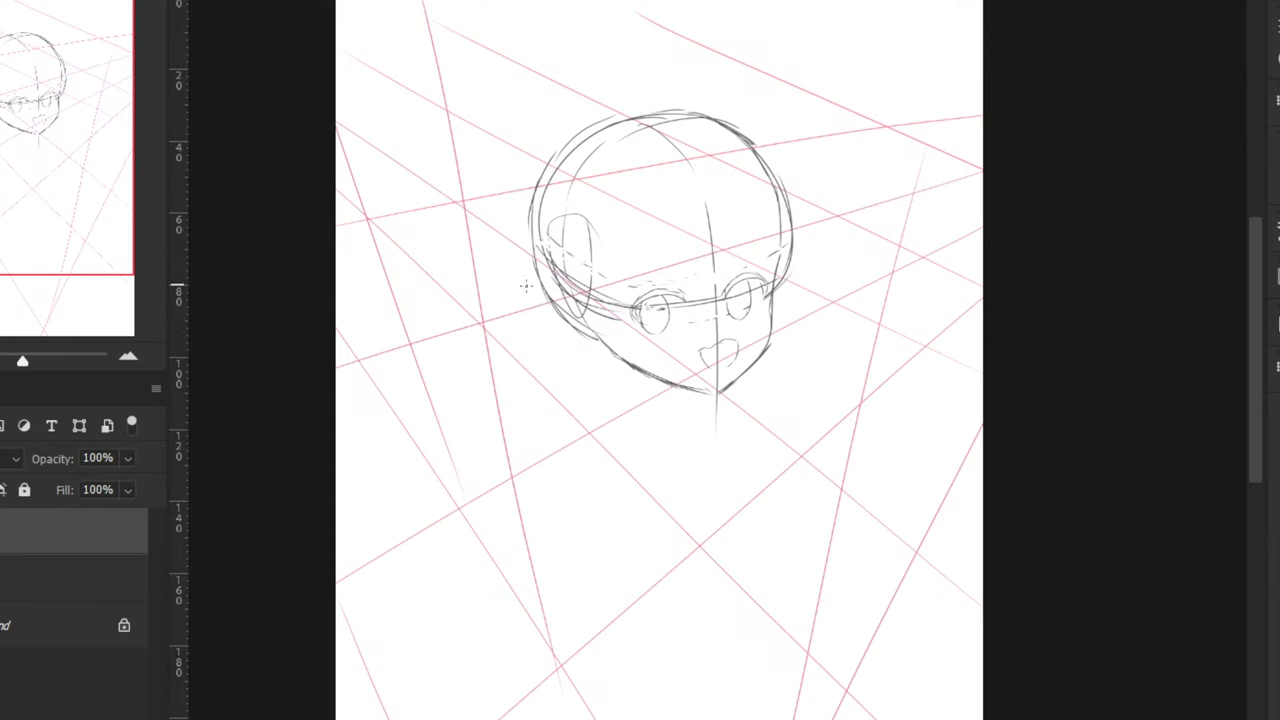
key(ctrl+plus)
mouse_move(615, 300)
mouse_down()
mouse_move(790, 285)
mouse_move(697, 222)
mouse_move(612, 300)
mouse_up()
key(ctrl+t)
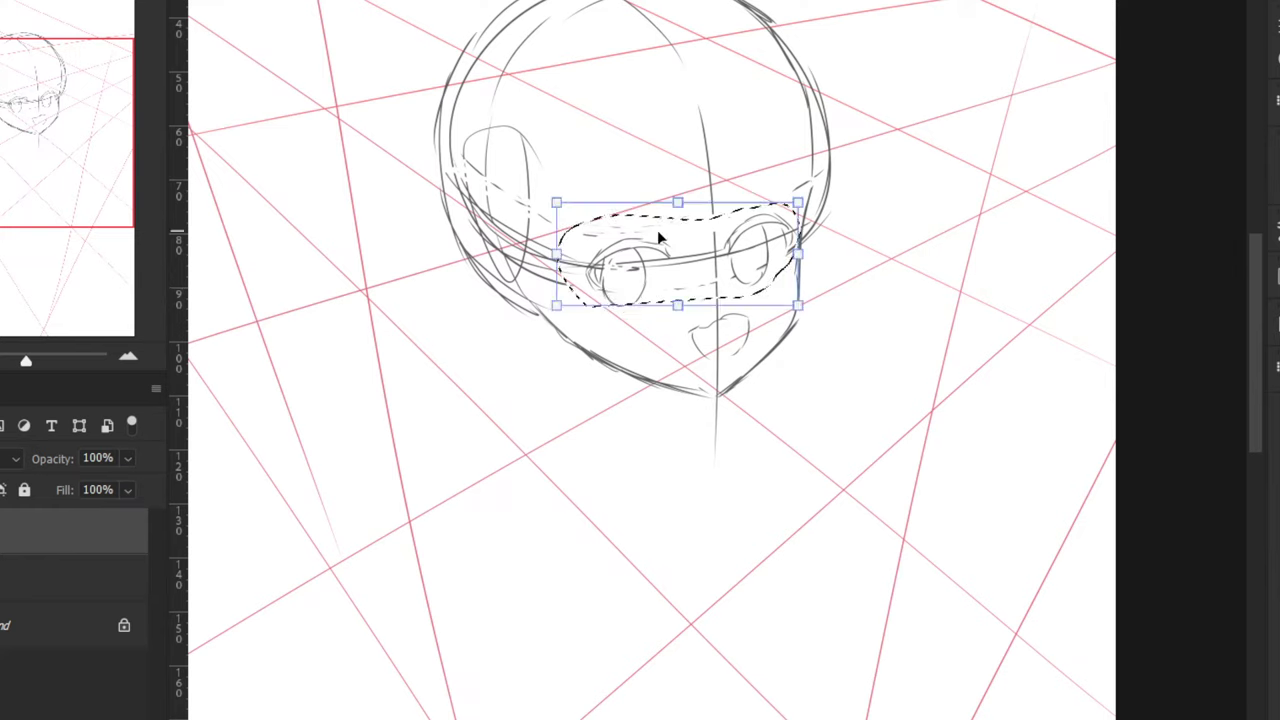
drag(666, 234, 672, 230)
key(Return)
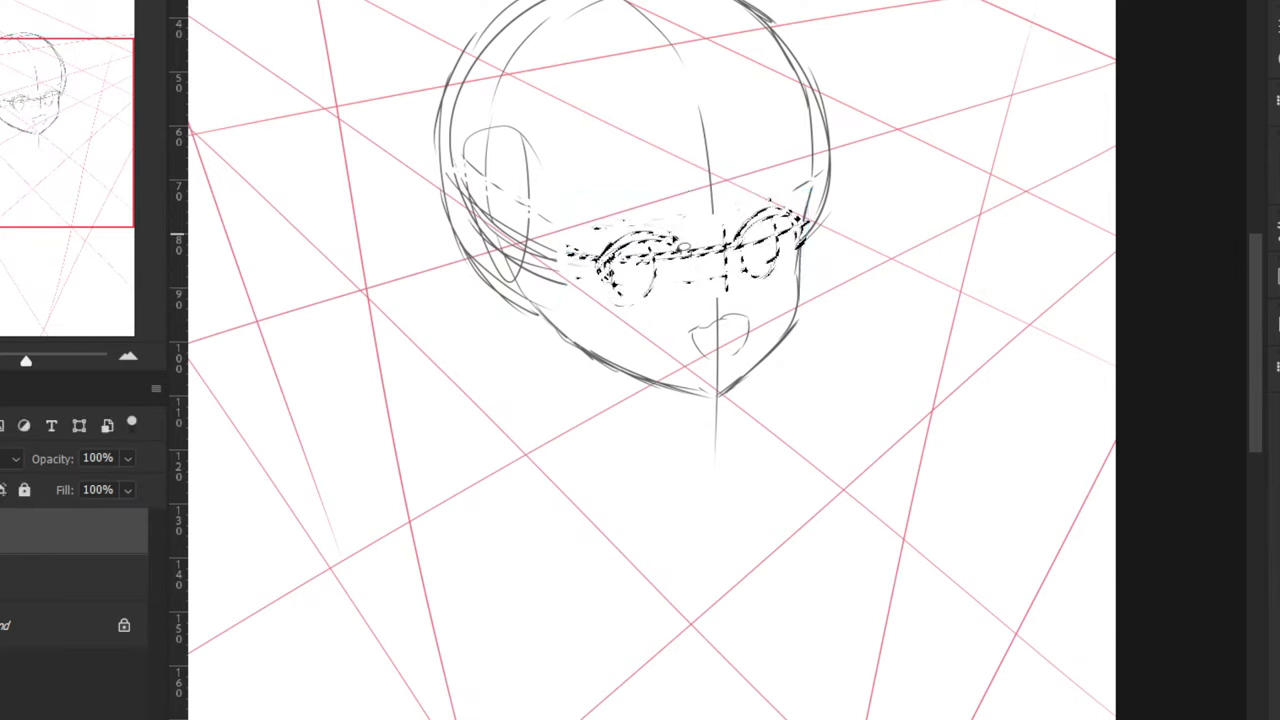
key(ctrl+d)
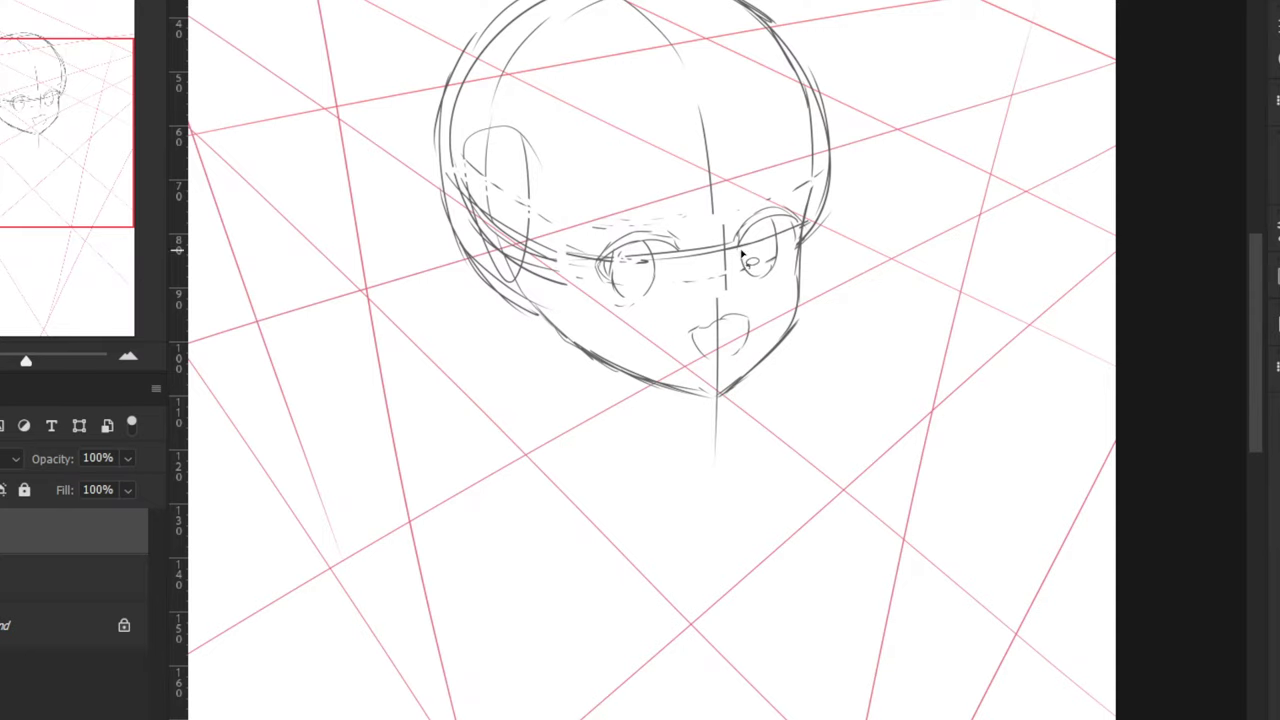
Erase the displaced piece of the facial centre line, redraw it from the forehead past the eyes, and unmirror the canvas
key(e)
mouse_move(730, 254)
mouse_down()
mouse_move(726, 236)
mouse_move(726, 247)
mouse_up()
key(b)
drag(712, 178, 722, 304)
key(ctrl+z)
drag(712, 195, 721, 306)
key(ctrl+z)
drag(712, 188, 718, 318)
key(ctrl+minus)
key(ctrl+shift+h)
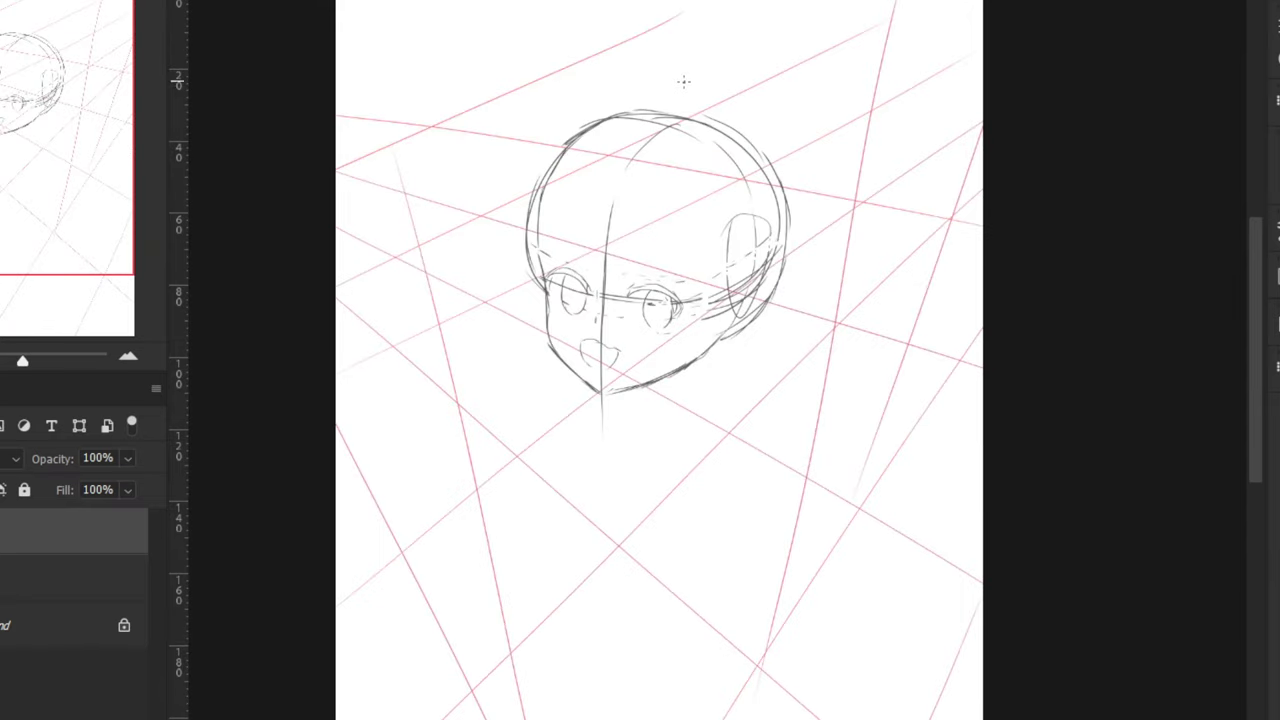
Erase the extra outer contour stroke at the left temple beside the eye
key(ctrl+plus)
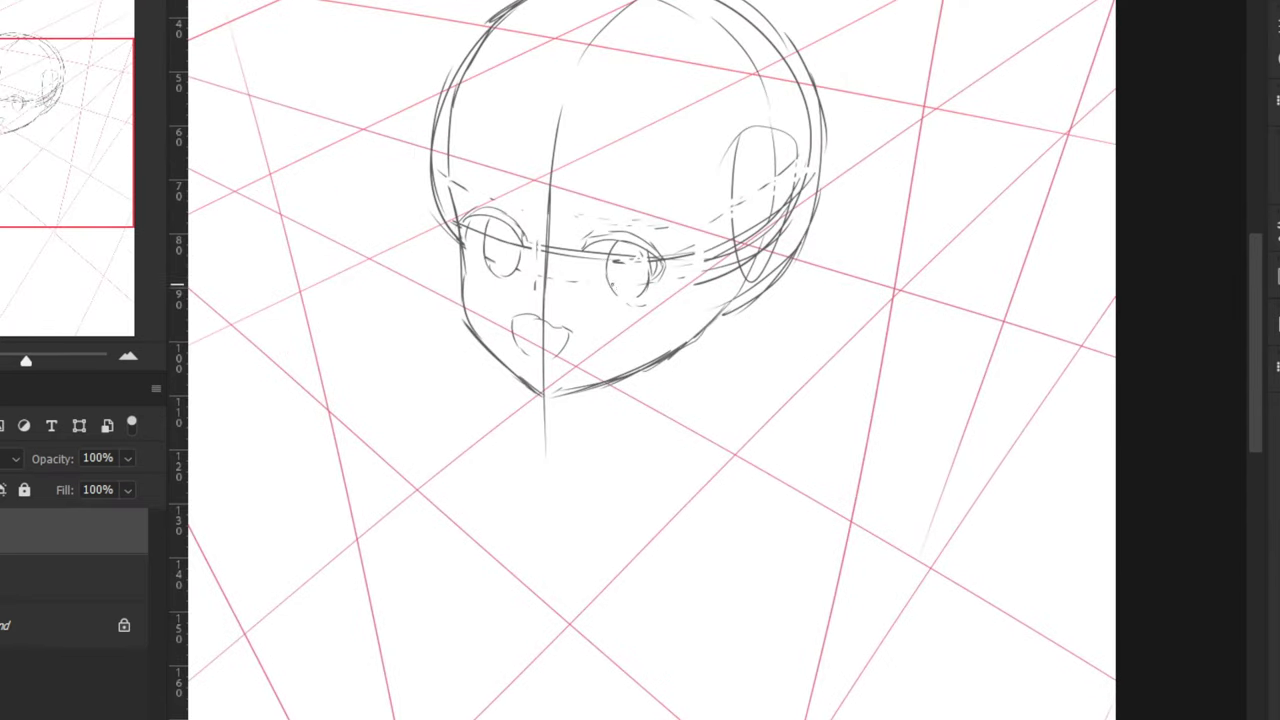
key(ctrl+minus)
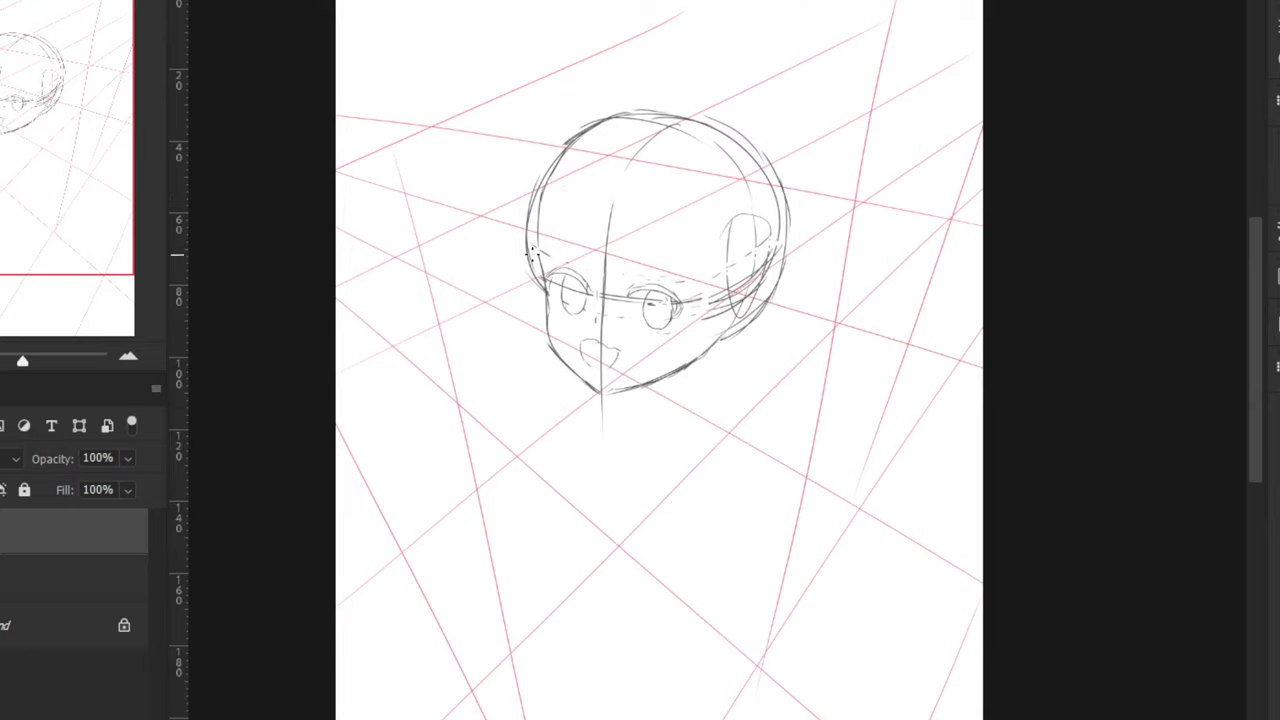
mouse_move(532, 252)
mouse_down()
mouse_move(534, 274)
mouse_move(532, 207)
mouse_move(535, 270)
mouse_up()
key(ctrl+plus)
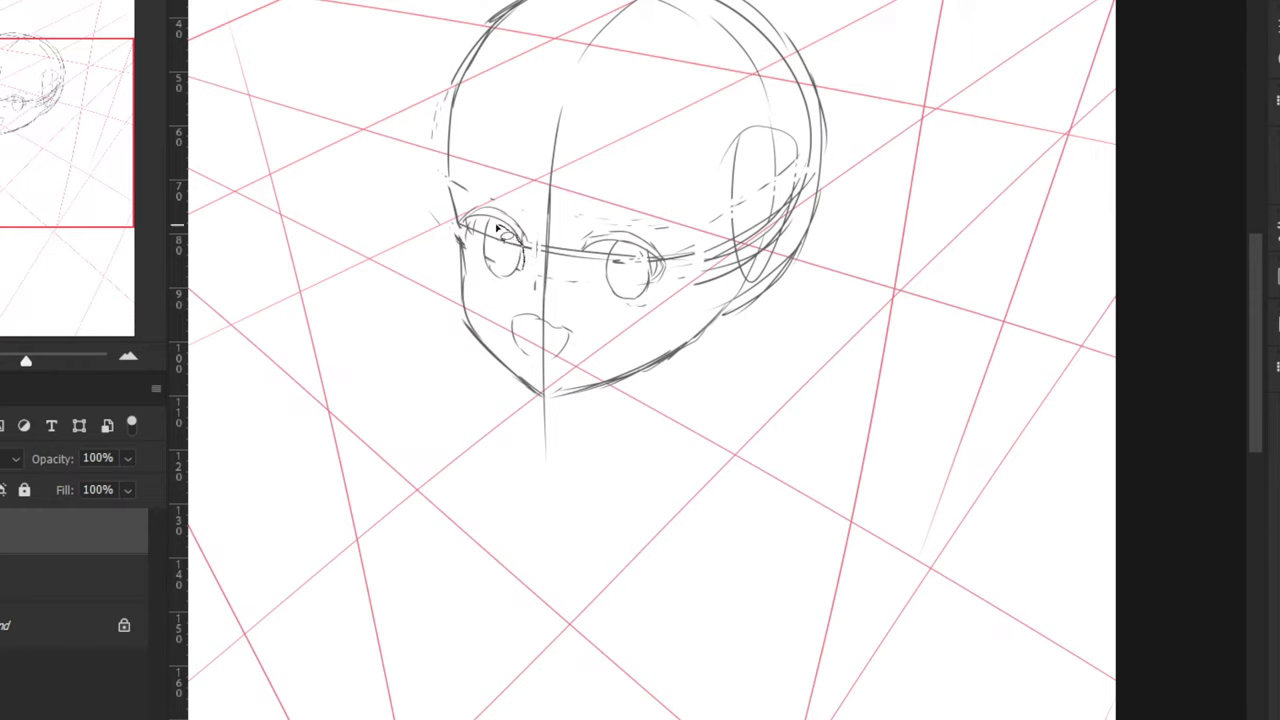
Select the irises of both eyes and transform them to sit slightly higher under the upper lids
mouse_move(492, 214)
mouse_down()
mouse_move(470, 286)
mouse_move(496, 292)
mouse_up()
mouse_move(610, 282)
mouse_down()
mouse_move(622, 243)
mouse_move(653, 278)
mouse_move(609, 297)
mouse_move(604, 285)
mouse_move(615, 315)
mouse_move(610, 256)
mouse_up()
key(ctrl+t)
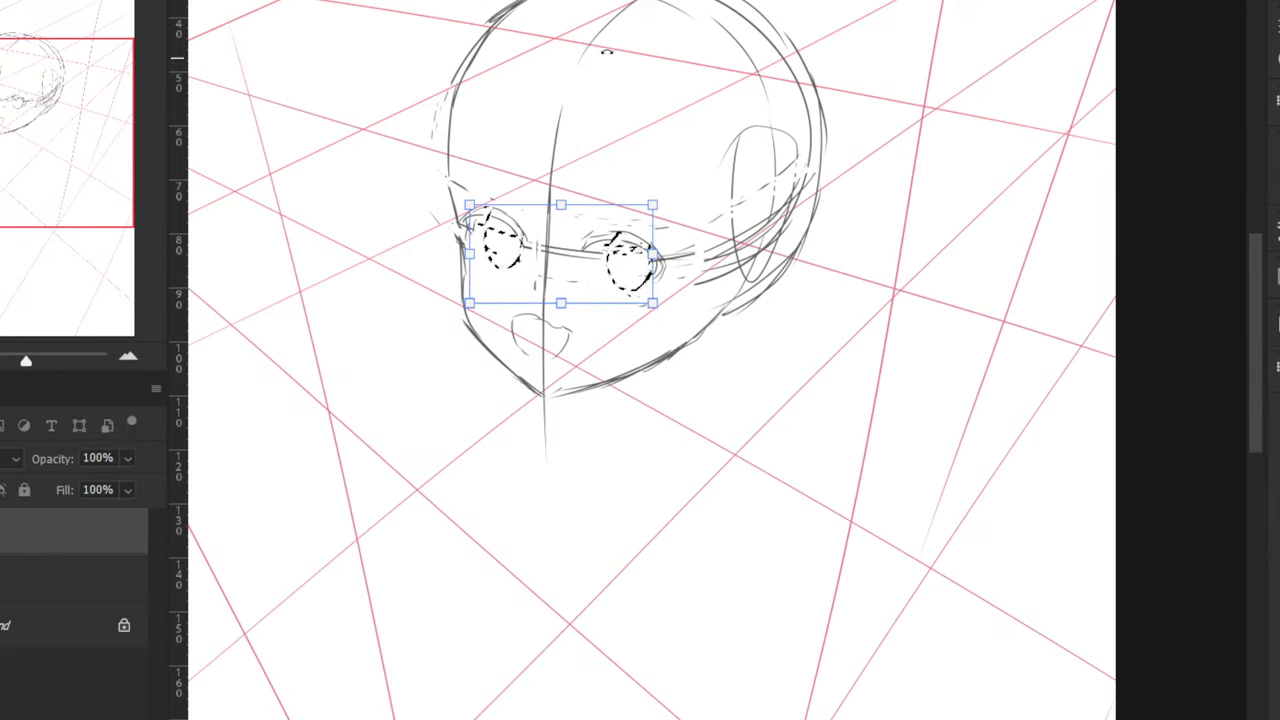
key(Return)
key(ctrl+d)
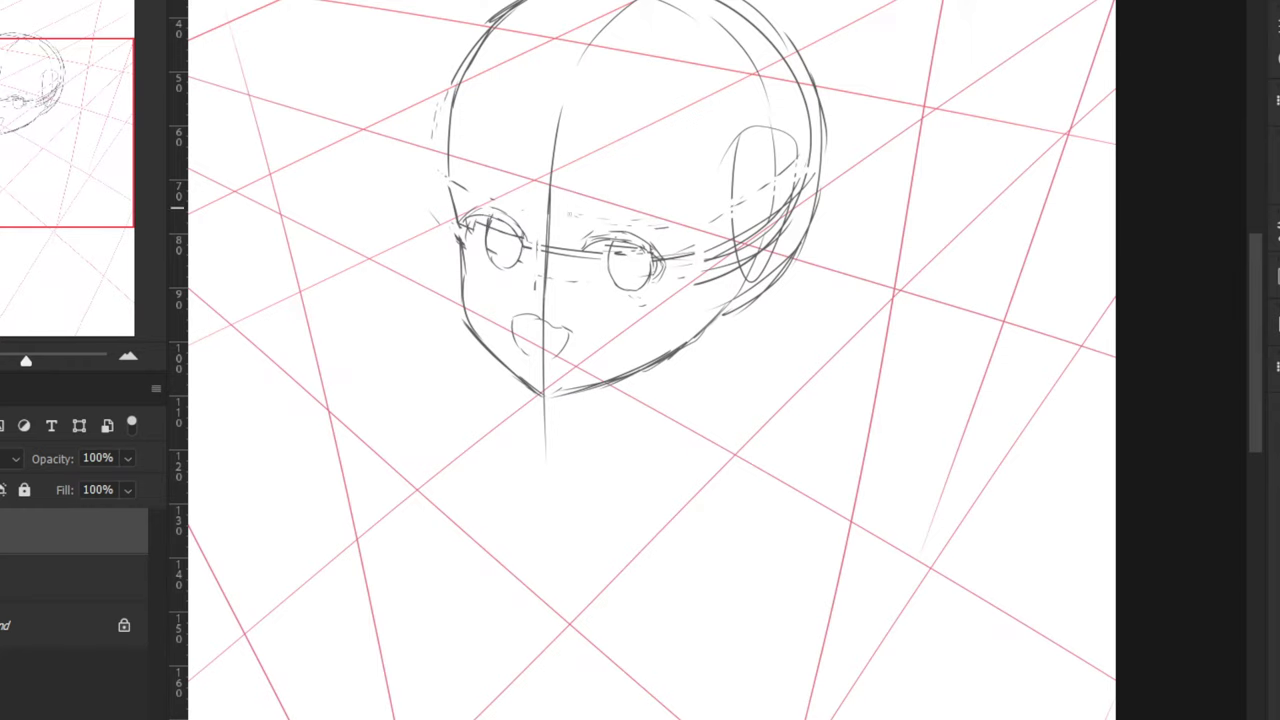
key(ctrl+minus)
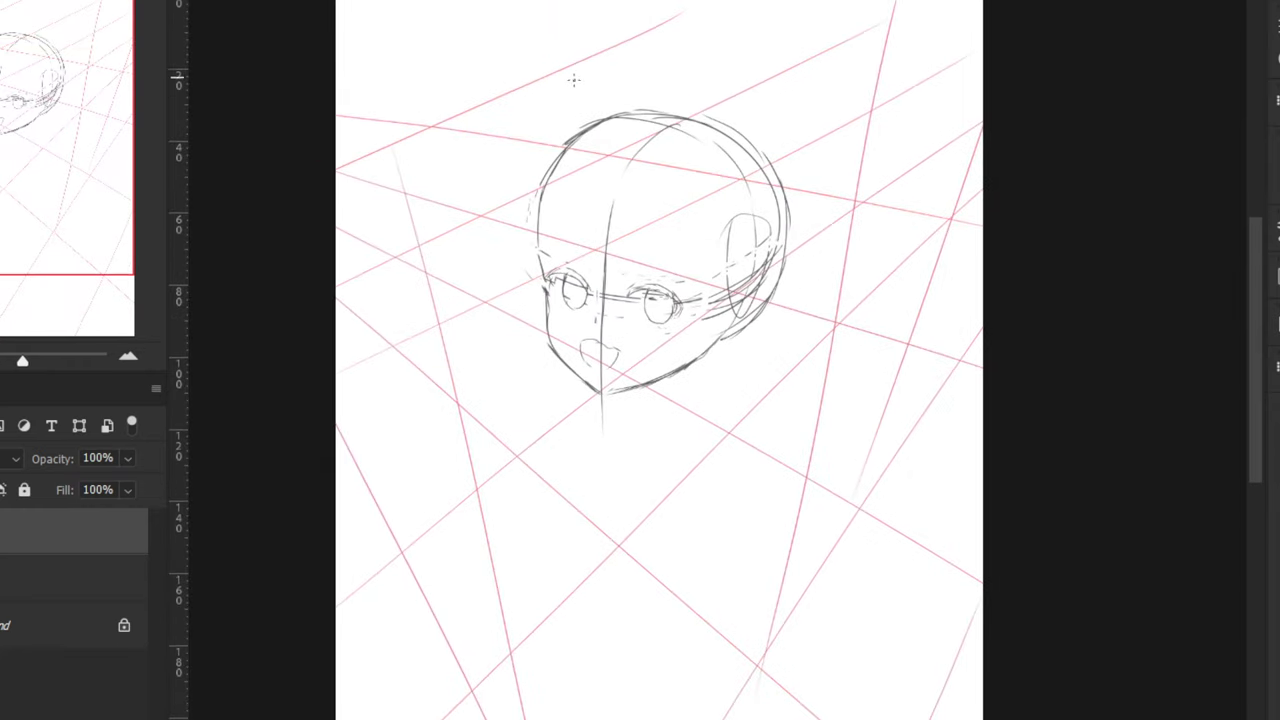
Refine the inner corner of the near eye and check the face on the mirrored canvas
key(ctrl+plus)
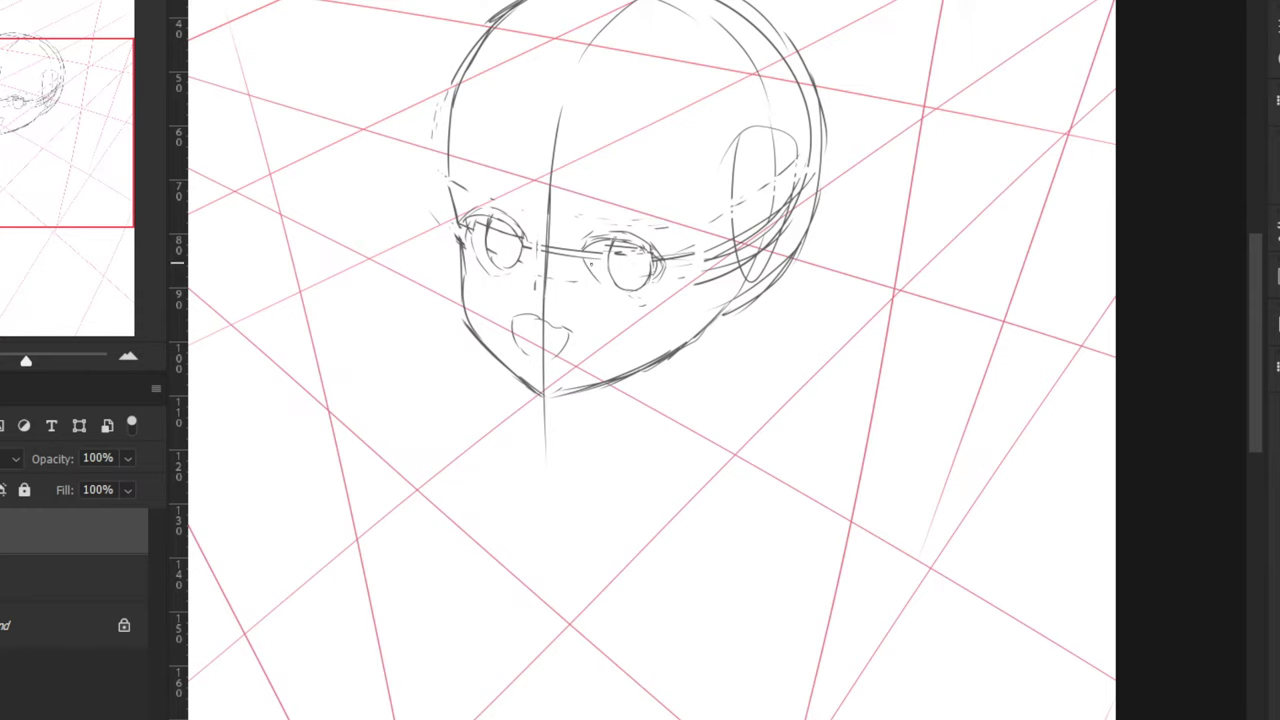
drag(589, 255, 597, 287)
key(ctrl+minus)
key(ctrl+minus)
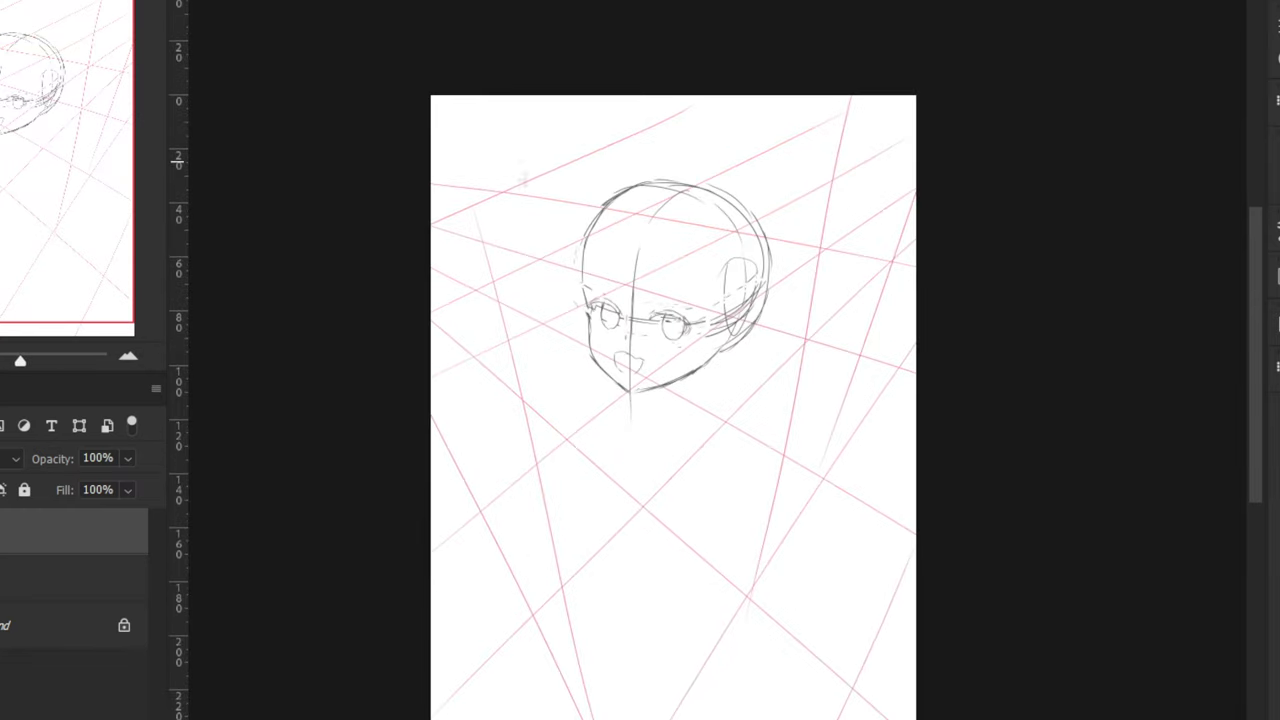
key(ctrl+shift+h)
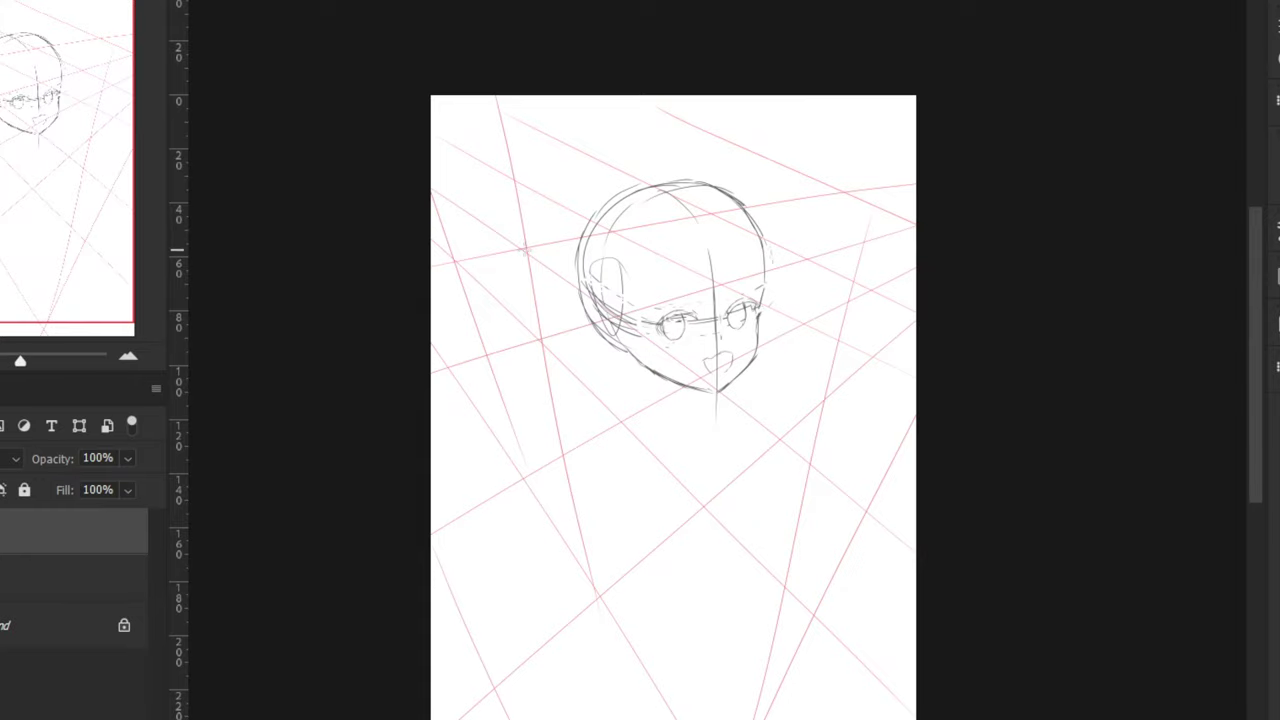
key(ctrl+shift+h)
key(ctrl+plus)
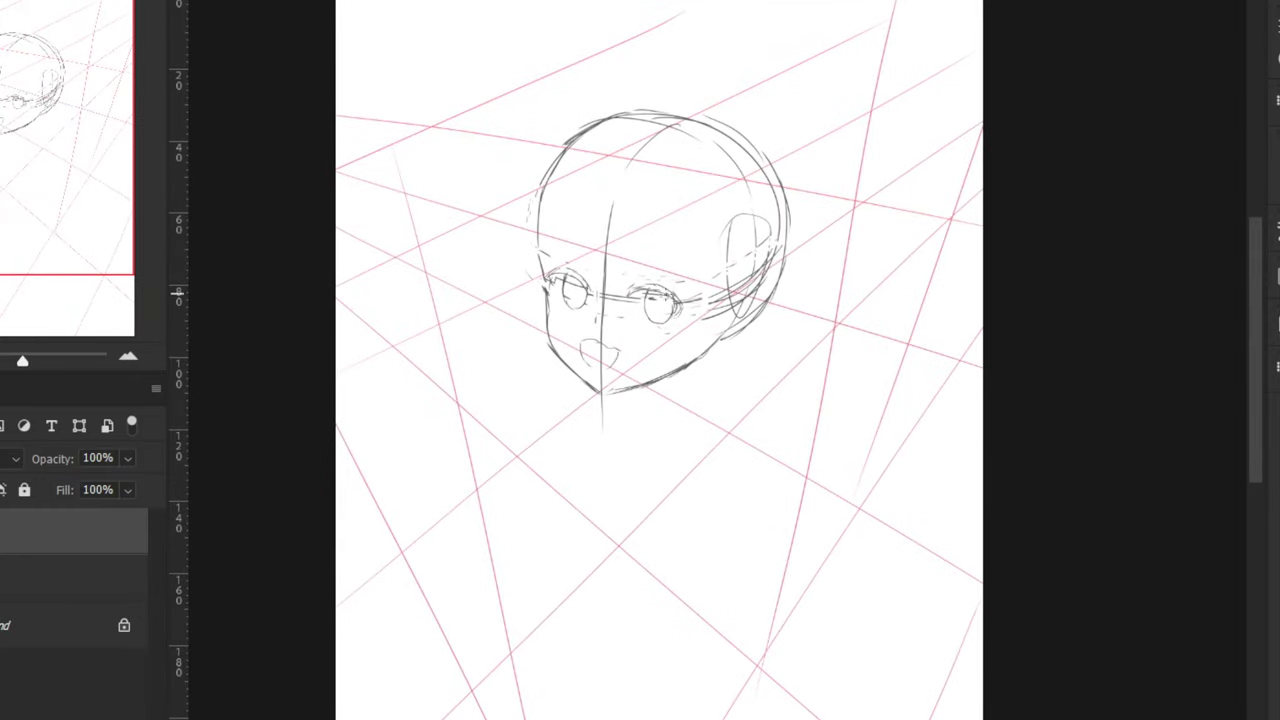
Retouch the left jawline from the cheek down to the chin
key(ctrl+plus)
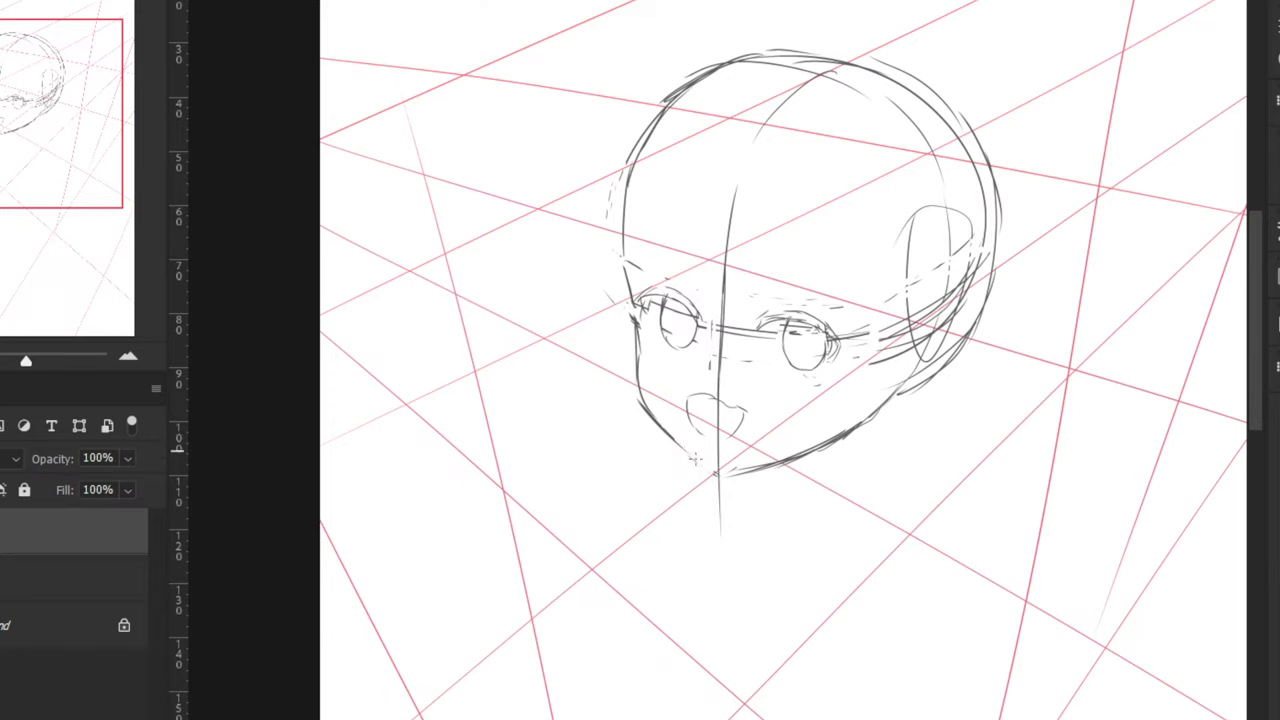
mouse_move(656, 424)
mouse_down()
mouse_move(710, 474)
mouse_move(676, 446)
mouse_up()
key(ctrl+z)
key(ctrl+z)
key(ctrl+z)
mouse_move(648, 411)
mouse_down()
mouse_move(692, 458)
mouse_move(676, 444)
mouse_up()
Select the mouth area, rotate it slightly and nudge it toward the near side of the face
mouse_move(652, 418)
mouse_down()
mouse_move(716, 475)
mouse_move(678, 446)
mouse_move(736, 440)
mouse_up()
key(l)
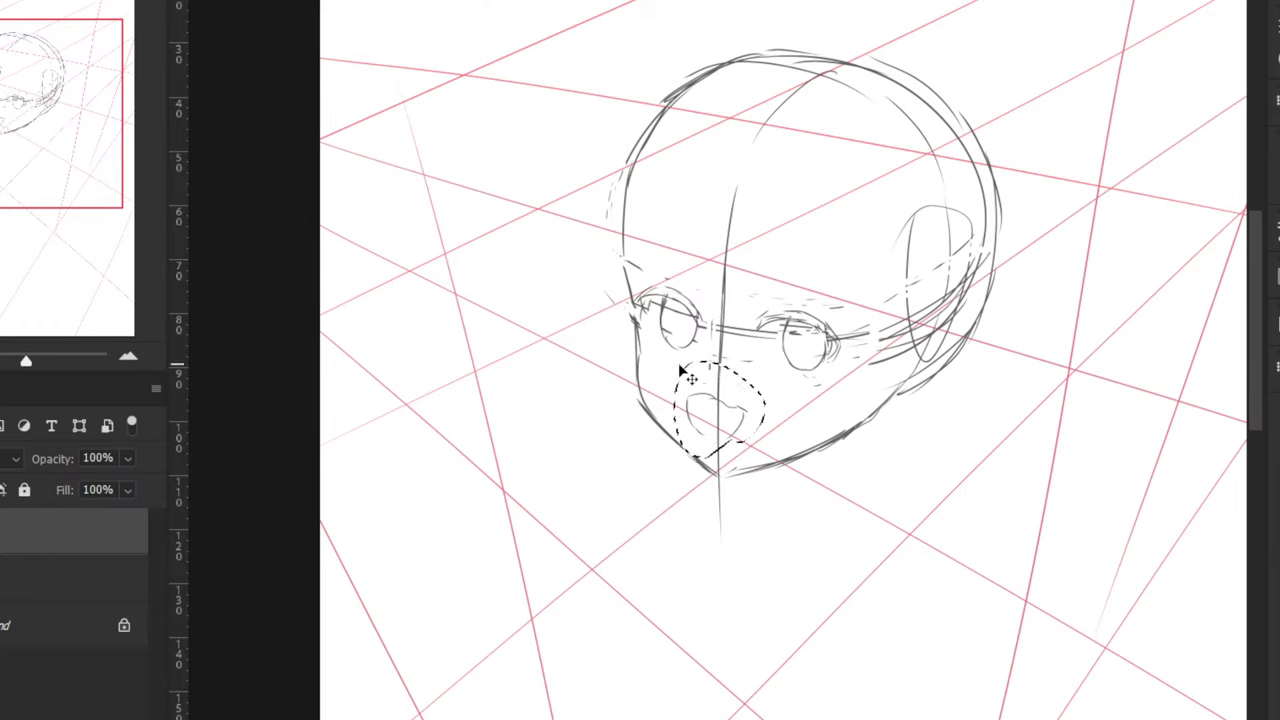
key(ctrl+t)
drag(642, 334, 635, 346)
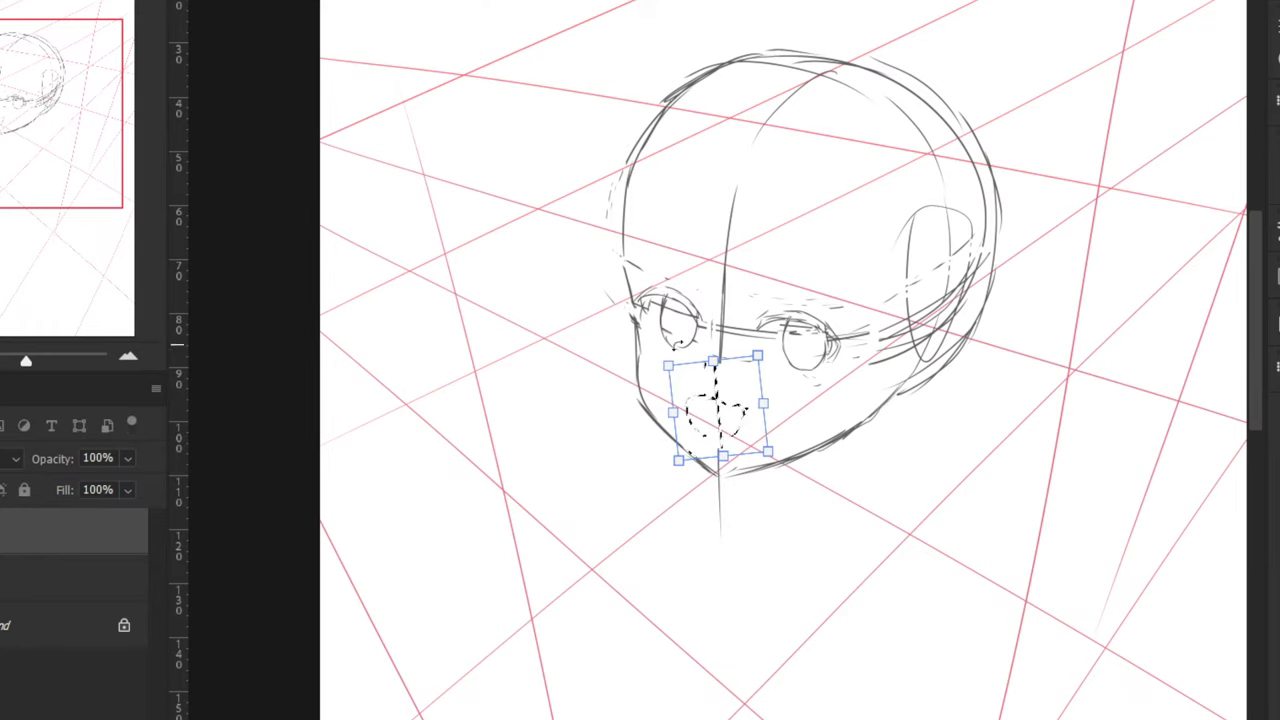
drag(726, 406, 730, 405)
key(Return)
key(ctrl+d)
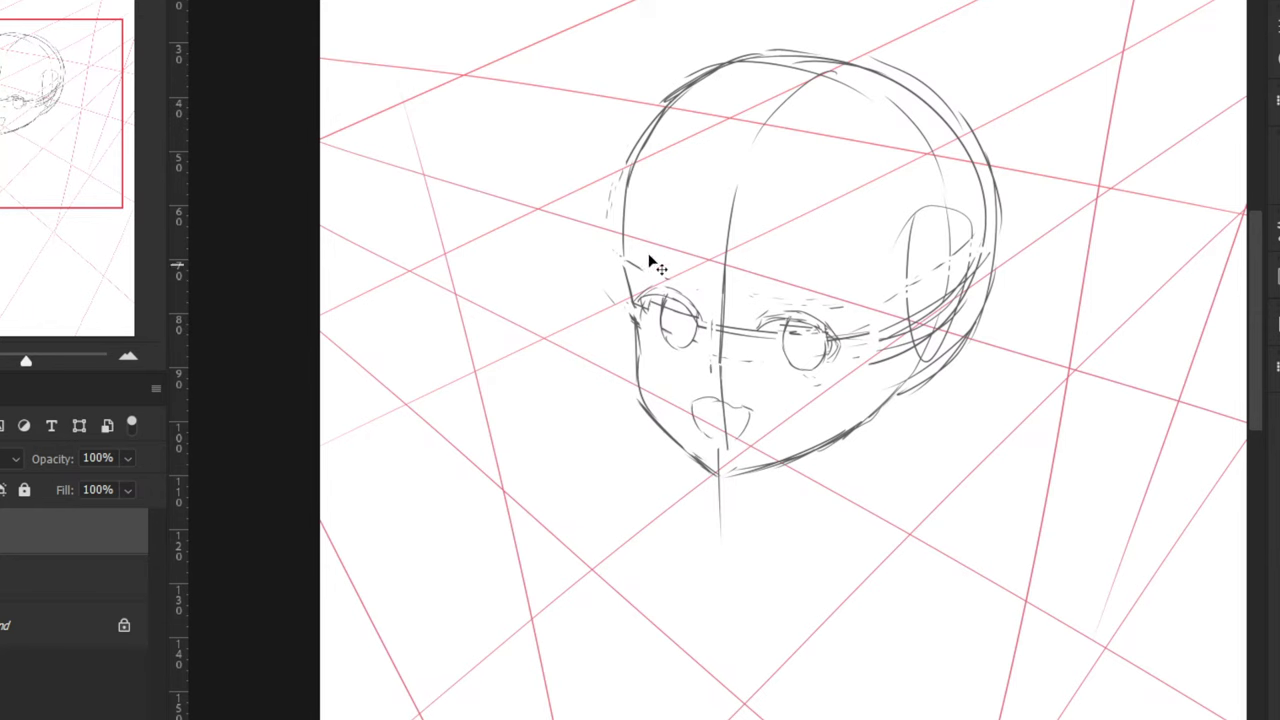
key(ctrl+minus)
key(ctrl+minus)
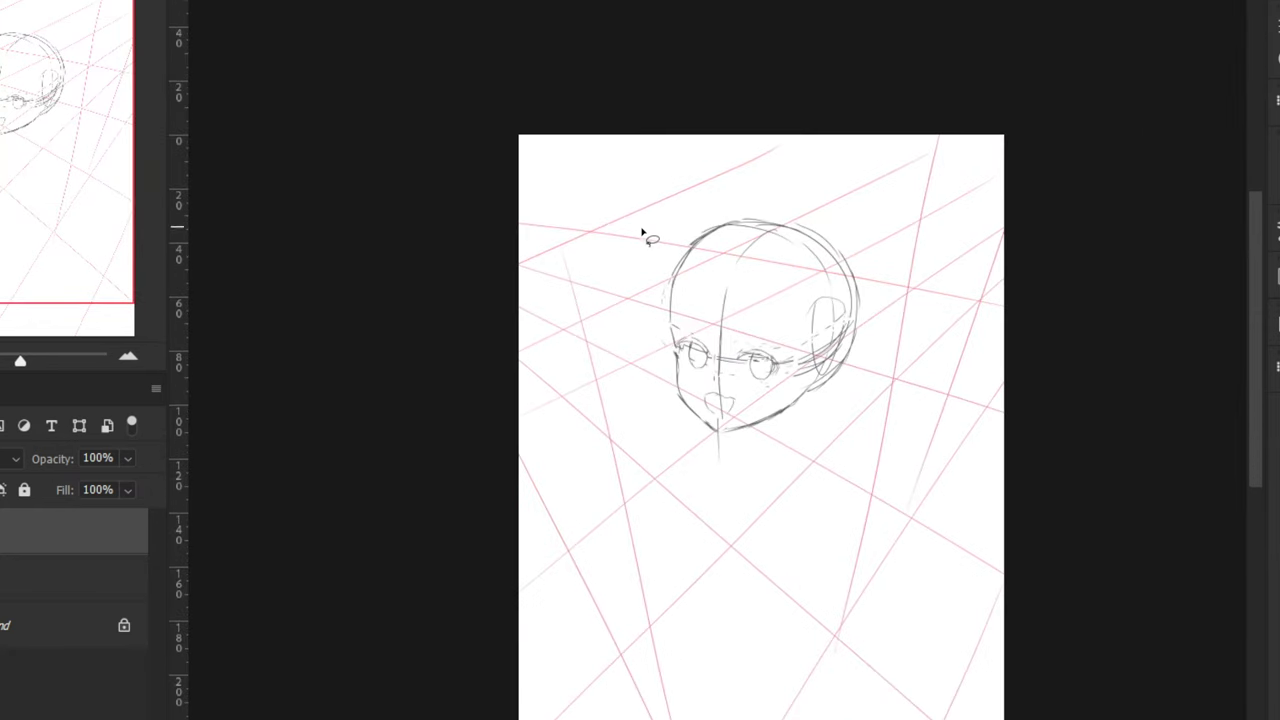
key(ctrl+plus)
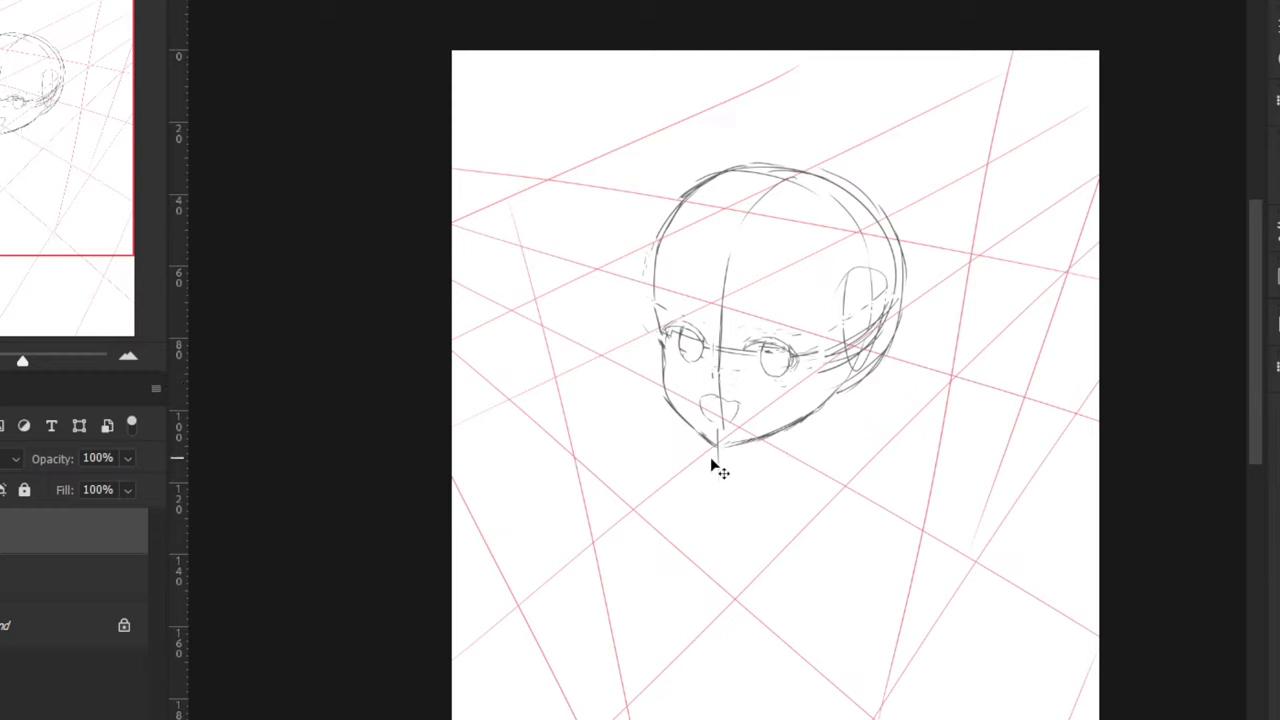
Try two short neck lines descending from the right half of the jaw
mouse_move(812, 412)
mouse_down()
mouse_move(808, 455)
mouse_move(762, 465)
mouse_move(820, 455)
mouse_up()
key(ctrl+z)
key(ctrl+z)
key(ctrl+z)
scroll(728, 290, up, 3)
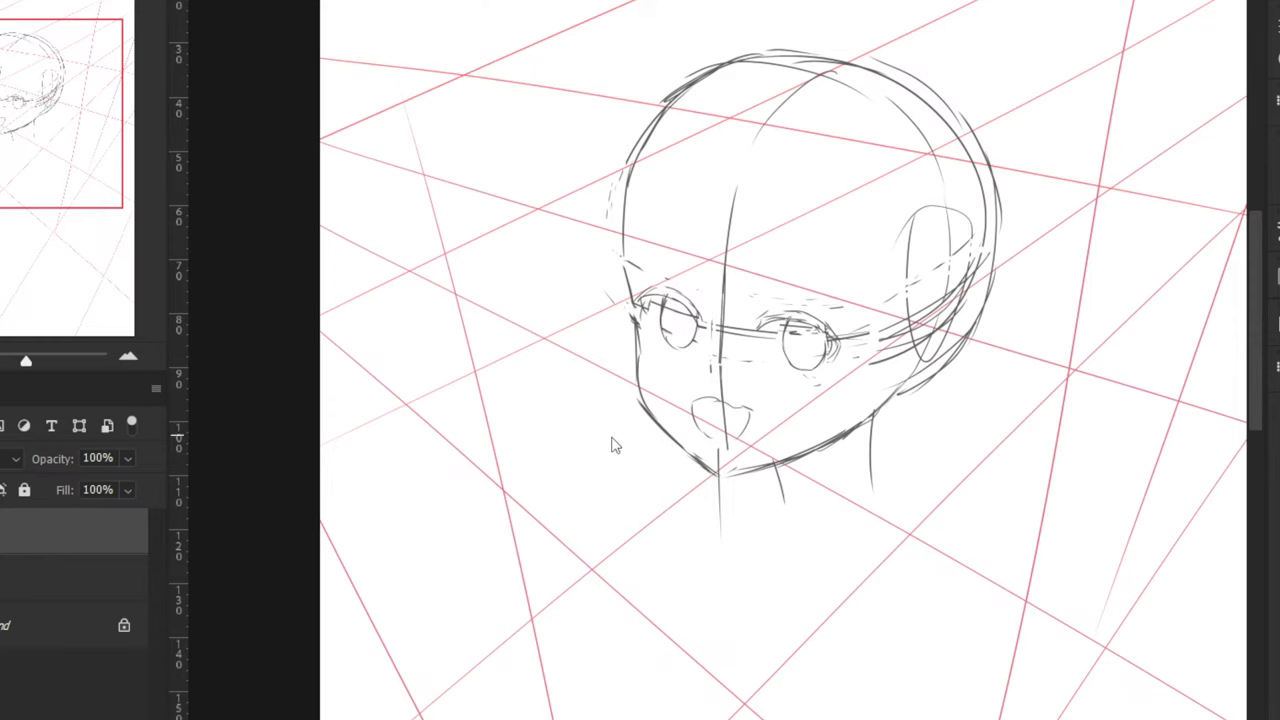
scroll(711, 391, down, 2)
Draw the far shoulder line beside the left jaw and a small neck curve under the chin
drag(622, 421, 678, 416)
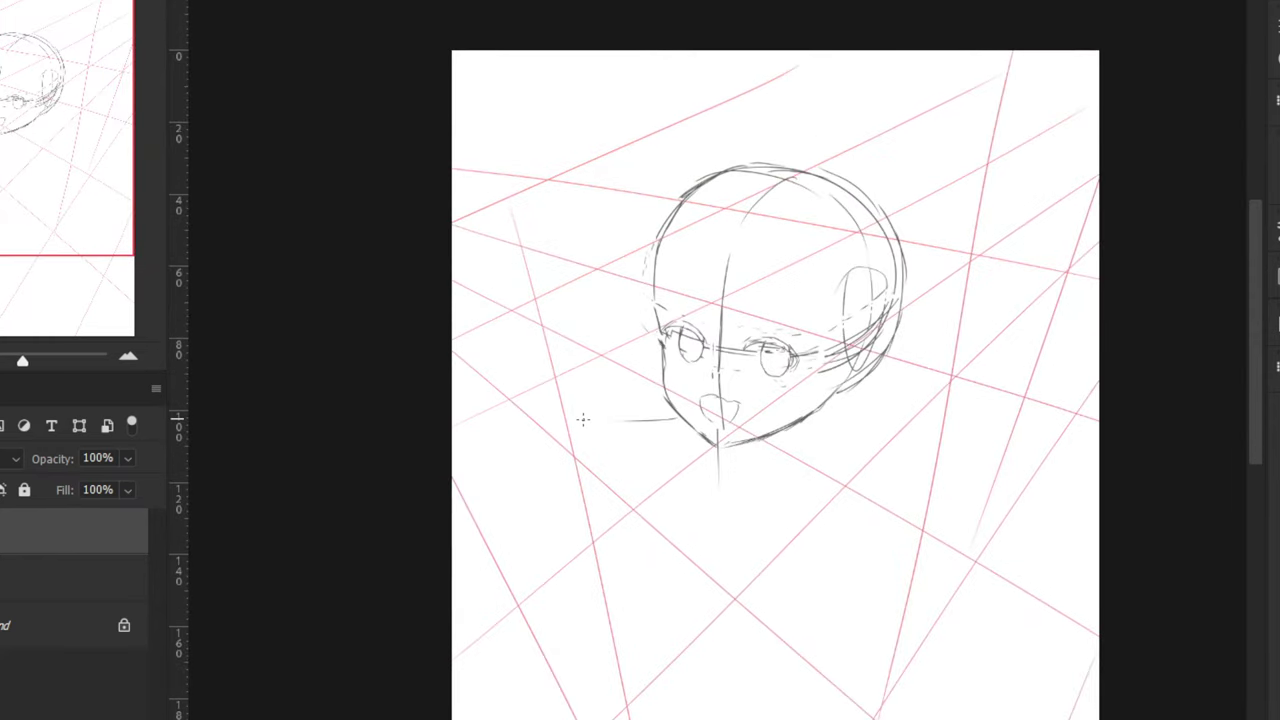
drag(800, 418, 798, 465)
key(ctrl+z)
drag(784, 424, 780, 458)
key(ctrl+z)
drag(788, 428, 737, 457)
key(ctrl+minus)
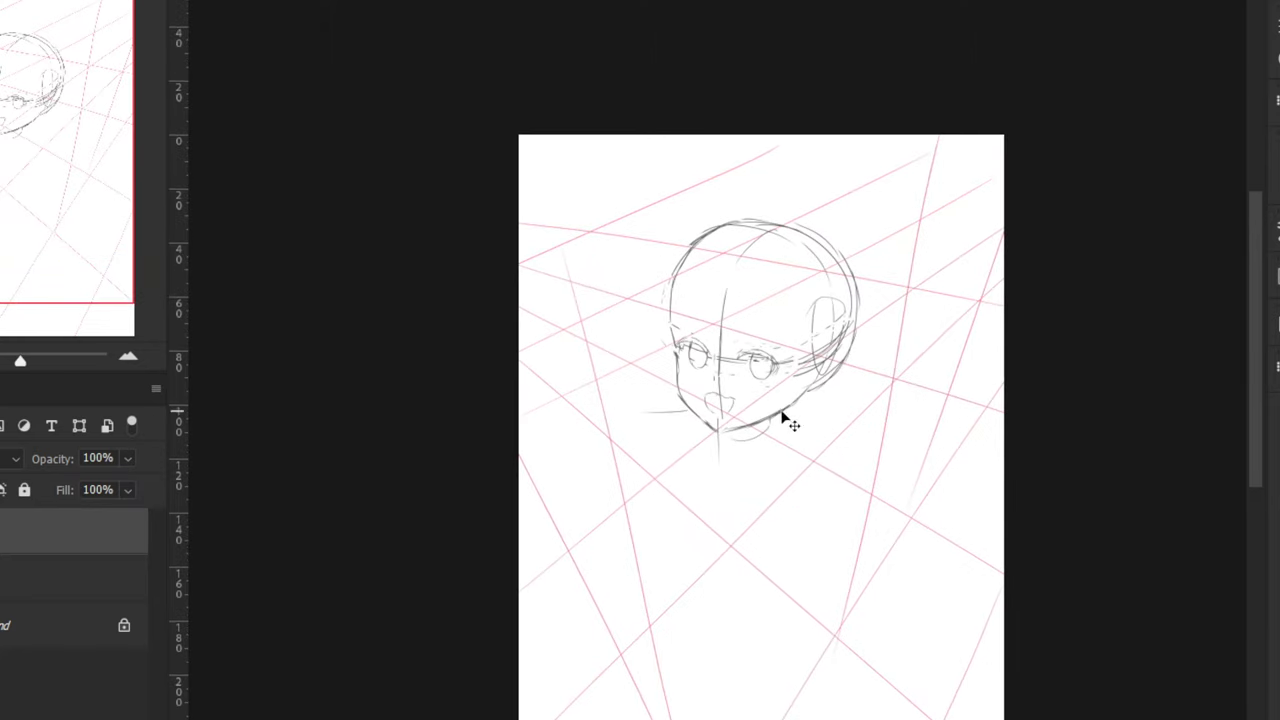
Draw the near shoulder slope from the jaw and a long curved chest line joining both shoulders
mouse_move(782, 411)
mouse_down()
mouse_move(820, 444)
mouse_move(811, 449)
mouse_up()
key(ctrl+z)
mouse_move(678, 399)
mouse_down()
mouse_move(640, 396)
mouse_move(720, 450)
mouse_up()
key(ctrl+z)
key(ctrl+z)
key(ctrl+z)
drag(650, 411, 772, 467)
drag(702, 442, 791, 474)
mouse_move(781, 421)
mouse_down()
mouse_move(823, 466)
mouse_move(772, 470)
mouse_move(811, 473)
mouse_up()
key(ctrl+z)
key(ctrl+z)
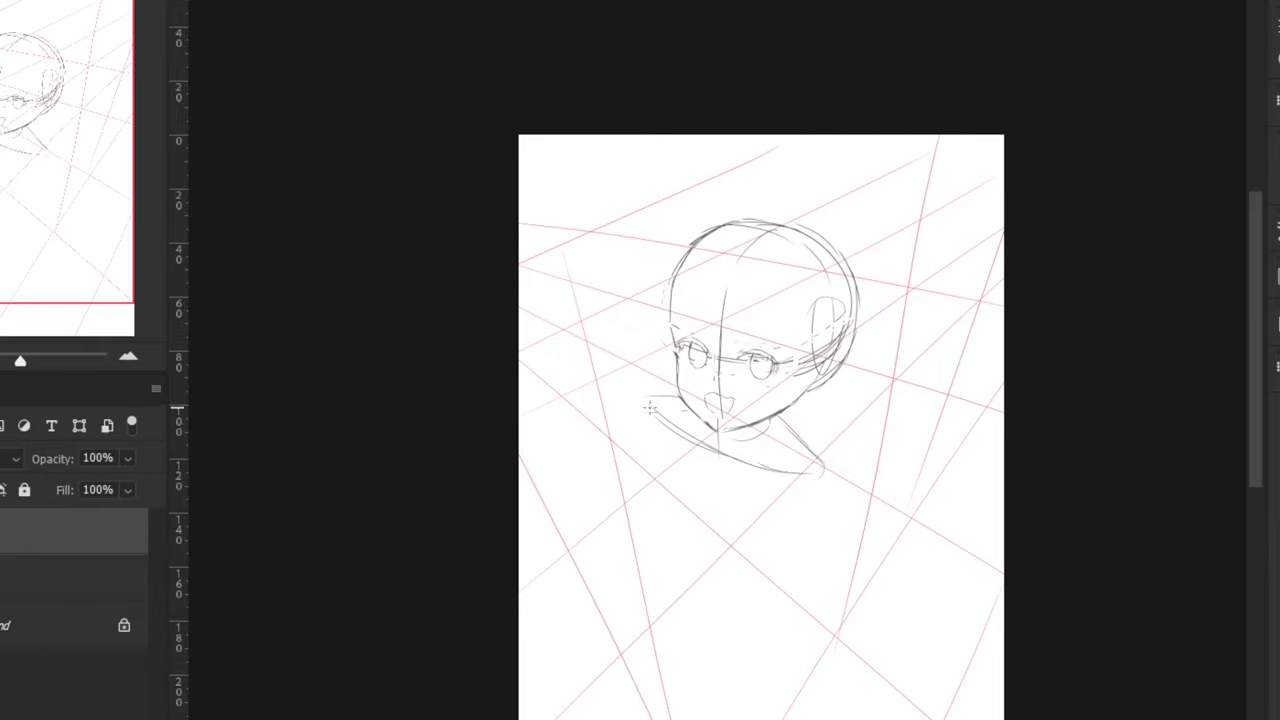
Try a torso outline with a near-vertical left side, a rounded base and a slanted right side
drag(656, 414, 659, 488)
key(ctrl+z)
mouse_move(658, 420)
mouse_down()
mouse_move(664, 516)
mouse_move(687, 557)
mouse_move(723, 540)
mouse_move(686, 553)
mouse_move(736, 565)
mouse_up()
mouse_move(806, 468)
mouse_down()
mouse_move(762, 540)
mouse_move(757, 528)
mouse_up()
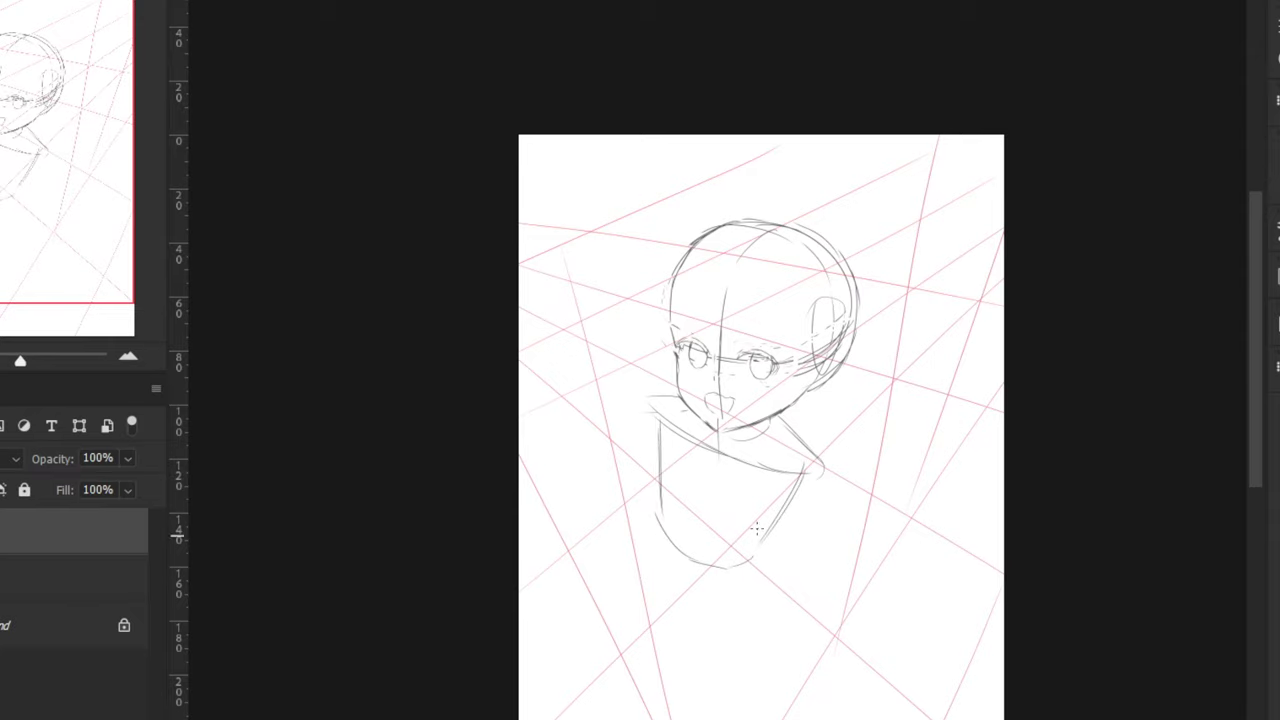
scroll(709, 251, up, 3)
key(ctrl+z)
key(ctrl+z)
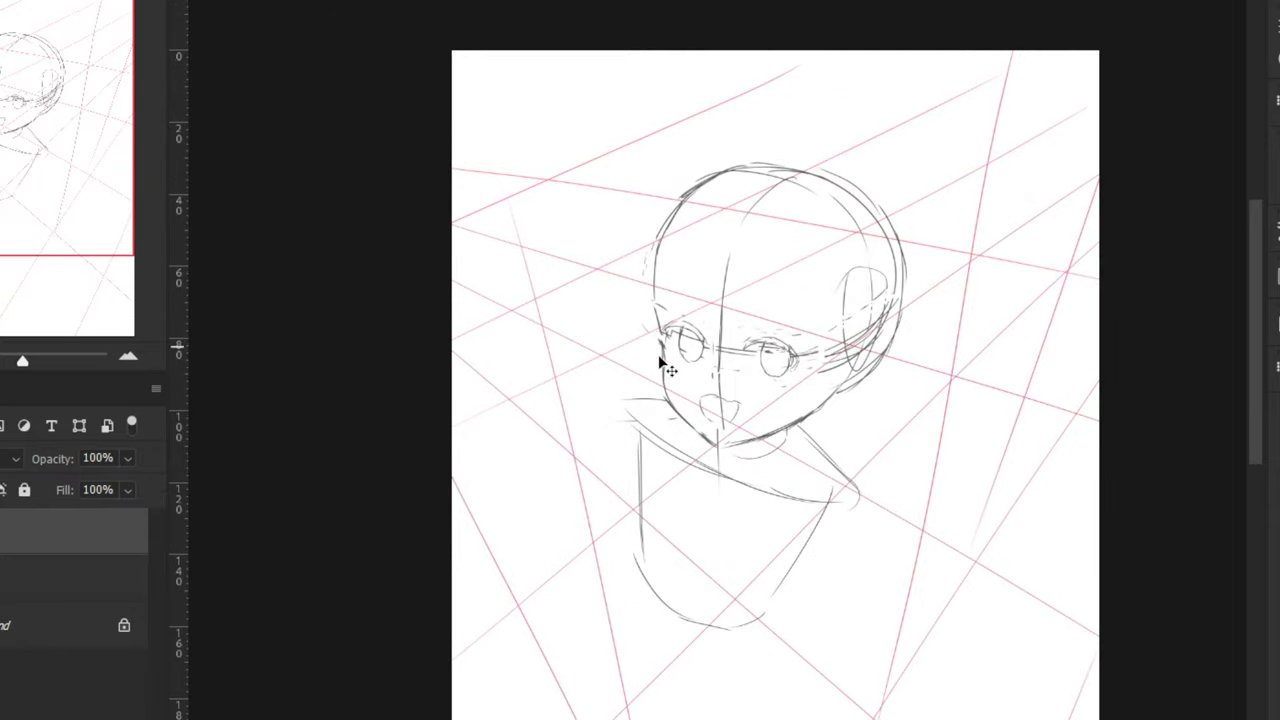
key(ctrl+z)
key(ctrl+z)
key(ctrl+z)
key(ctrl+z)
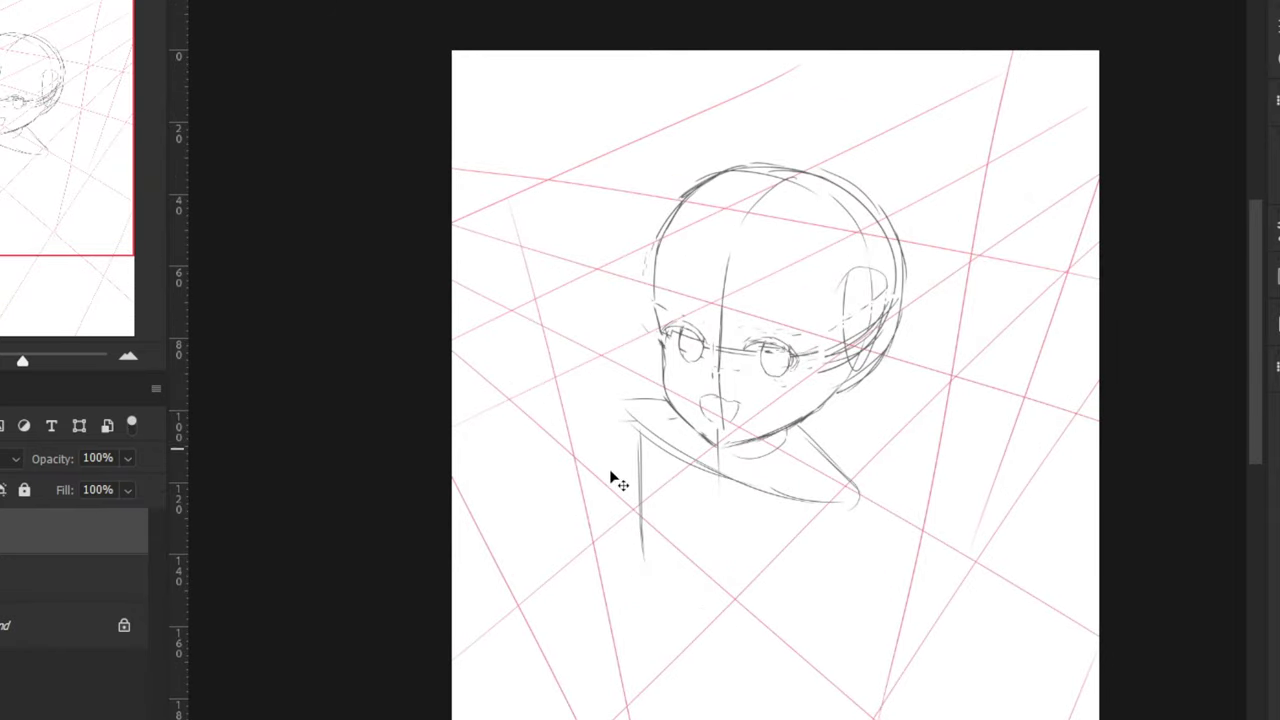
key(ctrl+z)
Redraw the torso's left side slanting down from the far shoulder and curve it into a shorter rounded base
drag(624, 417, 631, 566)
key(ctrl+z)
key(ctrl+z)
drag(628, 418, 652, 596)
key(ctrl+z)
key(ctrl+z)
mouse_move(632, 420)
mouse_down()
mouse_move(644, 555)
mouse_move(690, 578)
mouse_up()
key(ctrl+z)
mouse_move(643, 534)
mouse_down()
mouse_move(722, 603)
mouse_move(780, 583)
mouse_up()
key(ctrl+z)
key(ctrl+z)
key(ctrl+z)
key(ctrl+z)
key(ctrl+z)
drag(712, 604, 783, 583)
key(ctrl+z)
Draw the torso's right side slanting from the near shoulder down to the rounded base
mouse_move(824, 499)
mouse_down()
mouse_move(784, 575)
mouse_move(734, 602)
mouse_move(792, 569)
mouse_move(742, 602)
mouse_move(744, 588)
mouse_up()
key(ctrl+z)
key(ctrl+z)
key(ctrl+z)
key(ctrl+z)
key(ctrl+z)
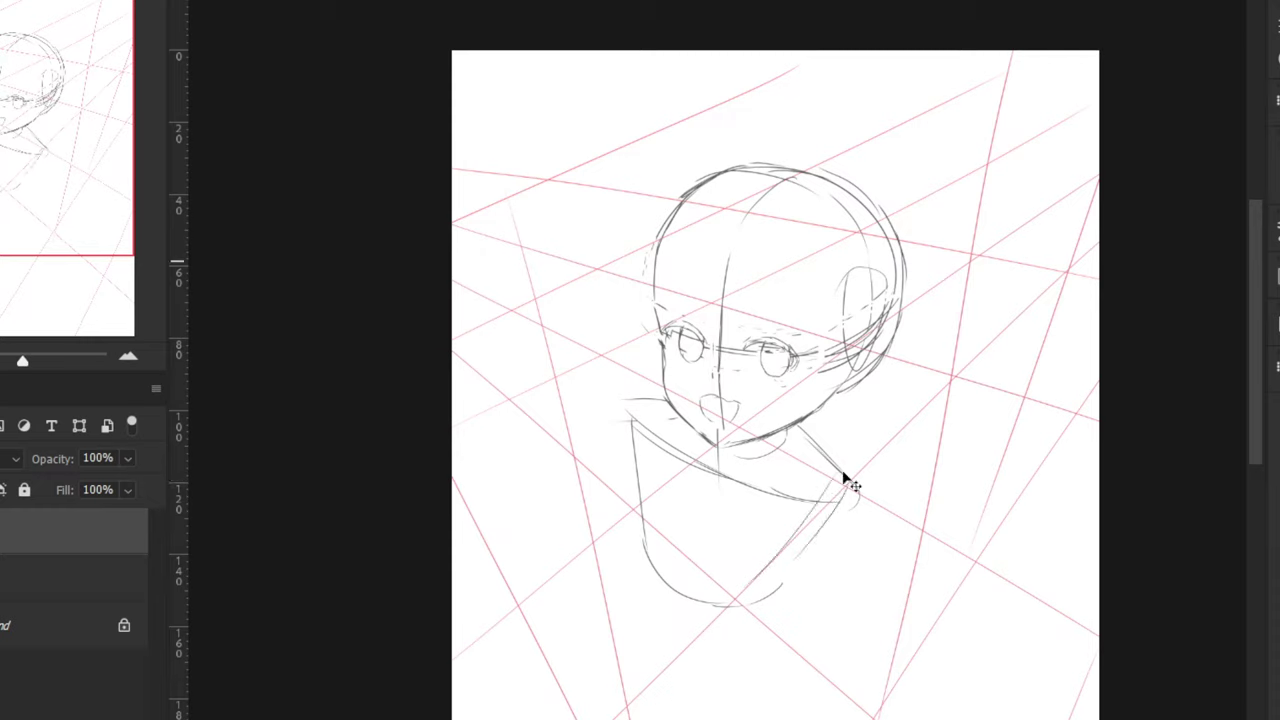
key(ctrl+z)
drag(806, 508, 746, 594)
key(ctrl+z)
drag(848, 483, 819, 504)
mouse_move(845, 496)
mouse_down()
mouse_move(727, 611)
mouse_move(786, 545)
mouse_move(722, 604)
mouse_up()
key(ctrl+z)
scroll(755, 489, up, 1)
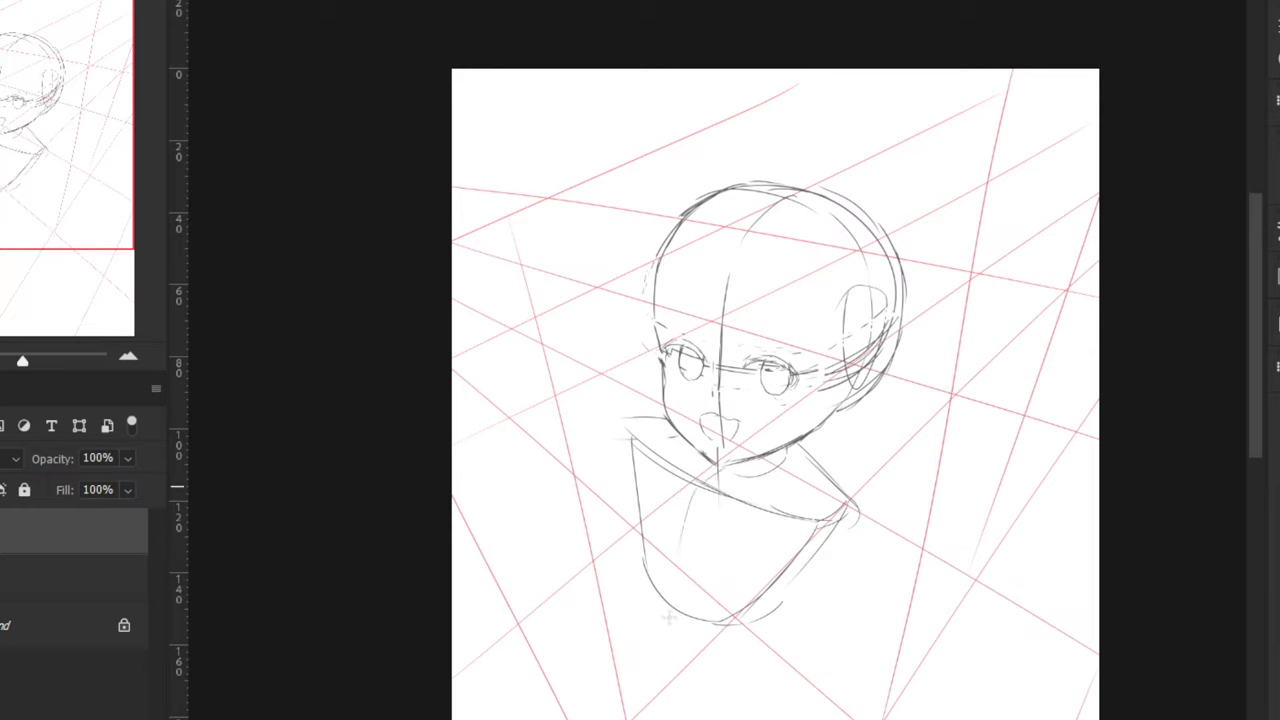
Draw the torso's curved centre line from the chest down and an arched rib line in its lower left
drag(690, 494, 684, 597)
key(ctrl+z)
drag(699, 491, 670, 601)
key(ctrl+minus)
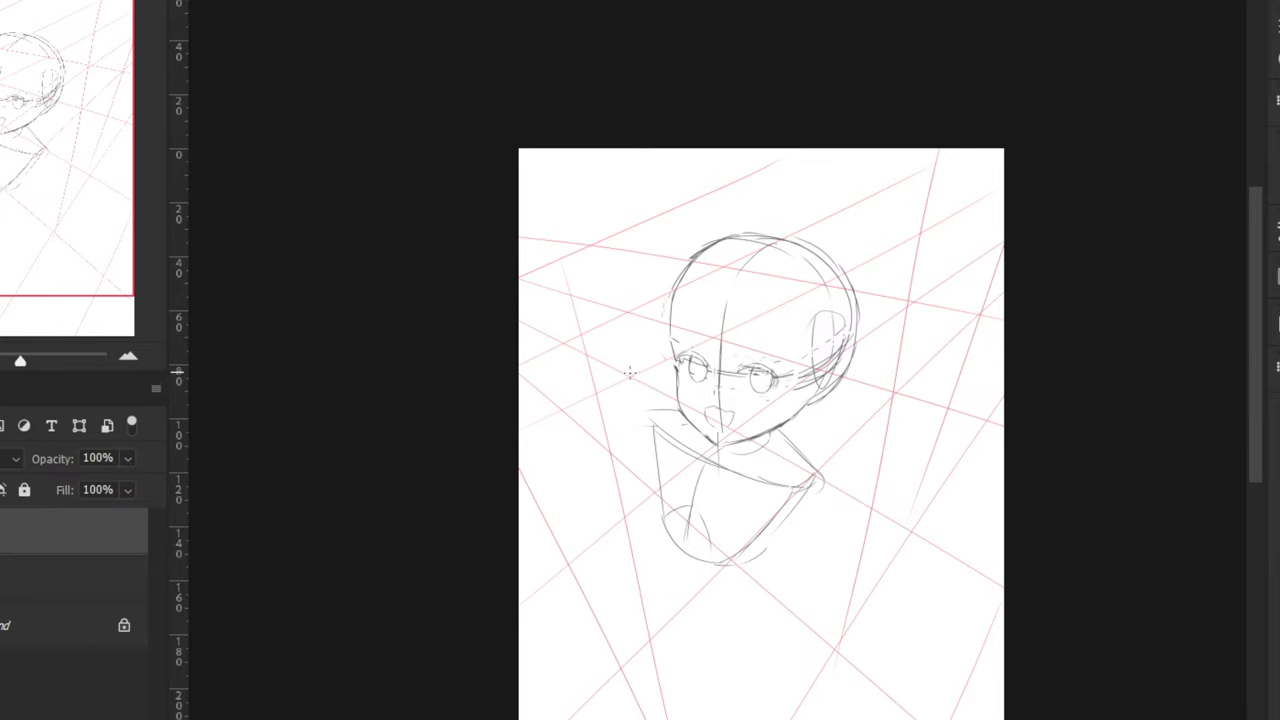
key(ctrl+plus)
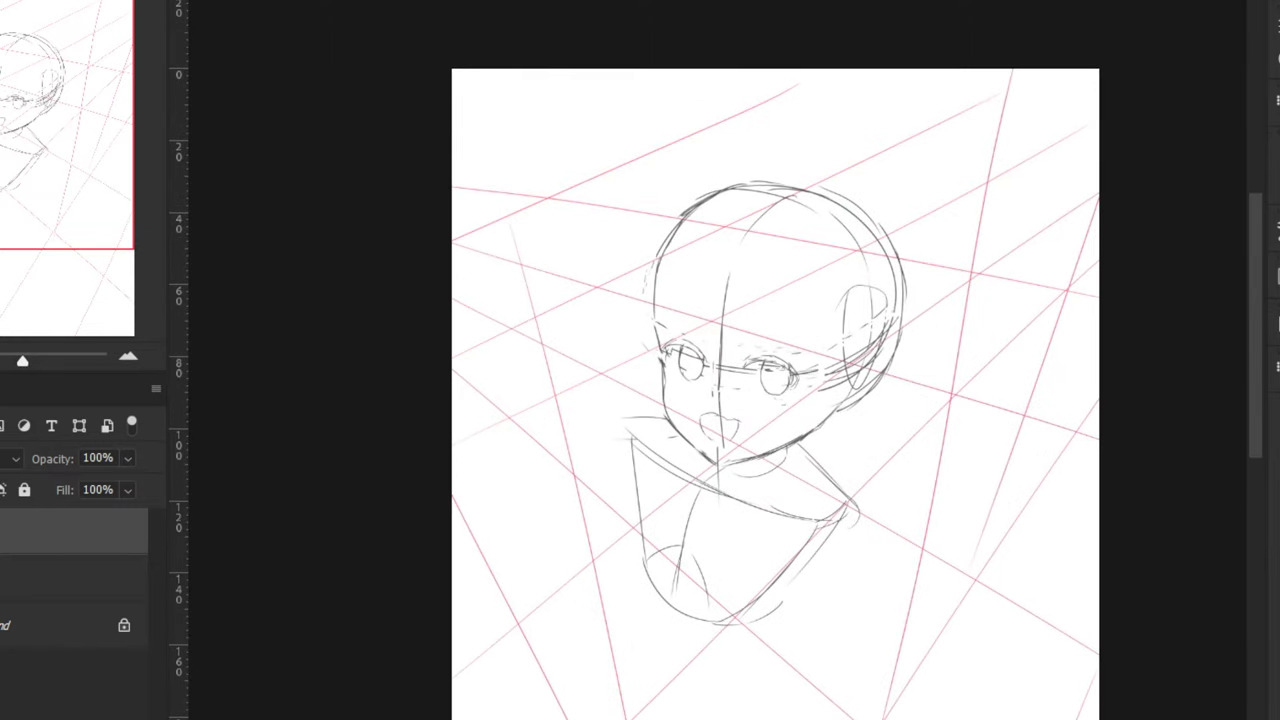
Select the shoulders and torso below the jaw, stretch them wider on both sides and shift them slightly down
mouse_move(612, 486)
mouse_down()
mouse_move(667, 424)
mouse_move(780, 470)
mouse_move(600, 628)
mouse_up()
drag(551, 570, 555, 572)
key(ctrl+t)
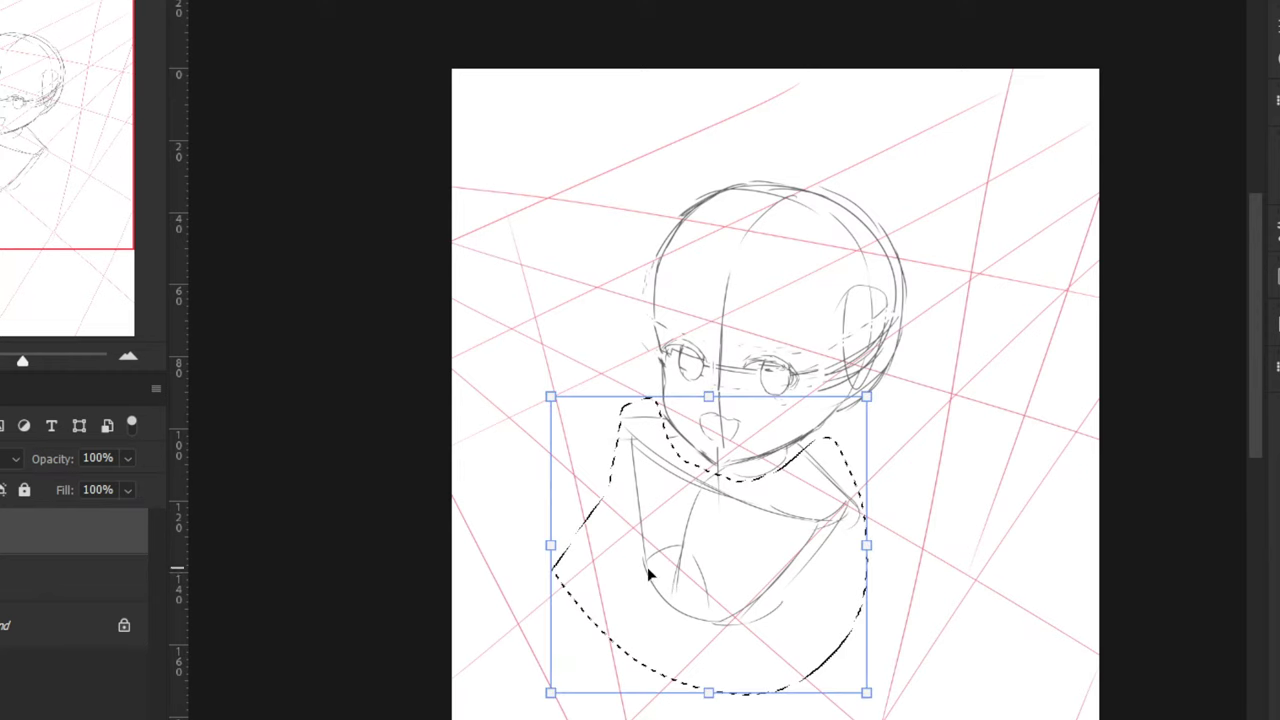
right_click(653, 570)
click(696, 202)
drag(866, 546, 886, 547)
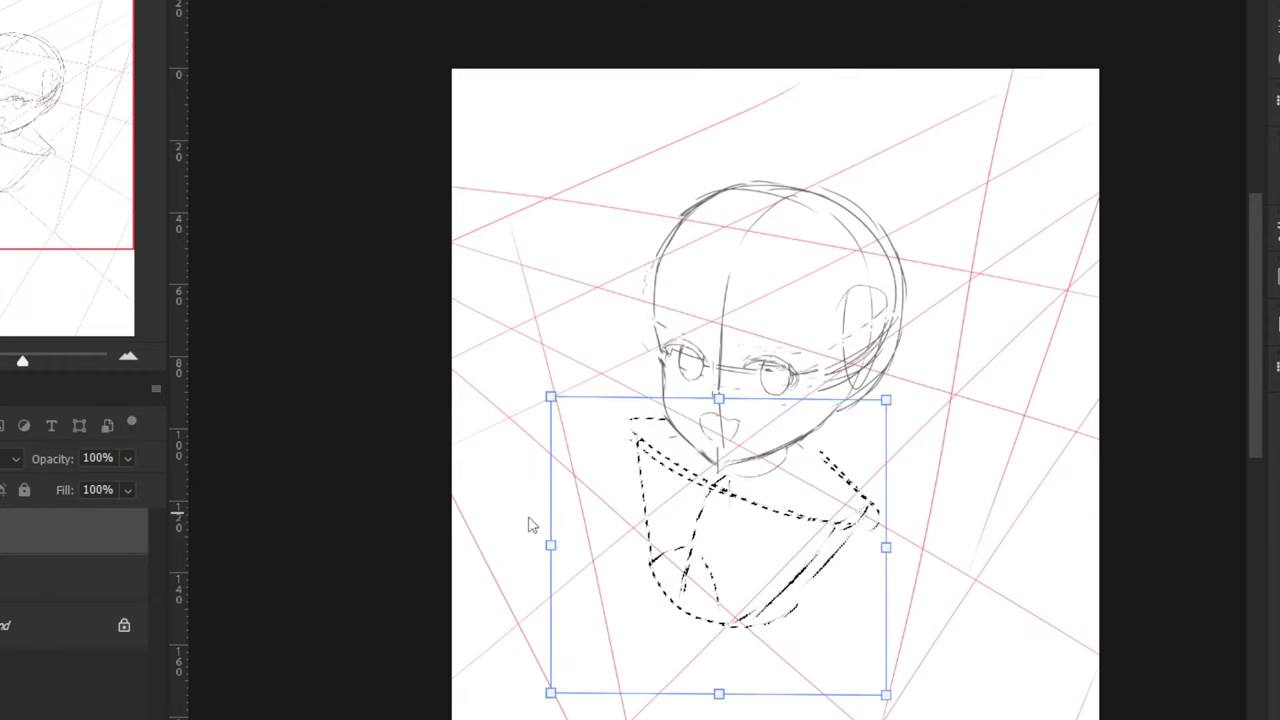
drag(550, 546, 528, 546)
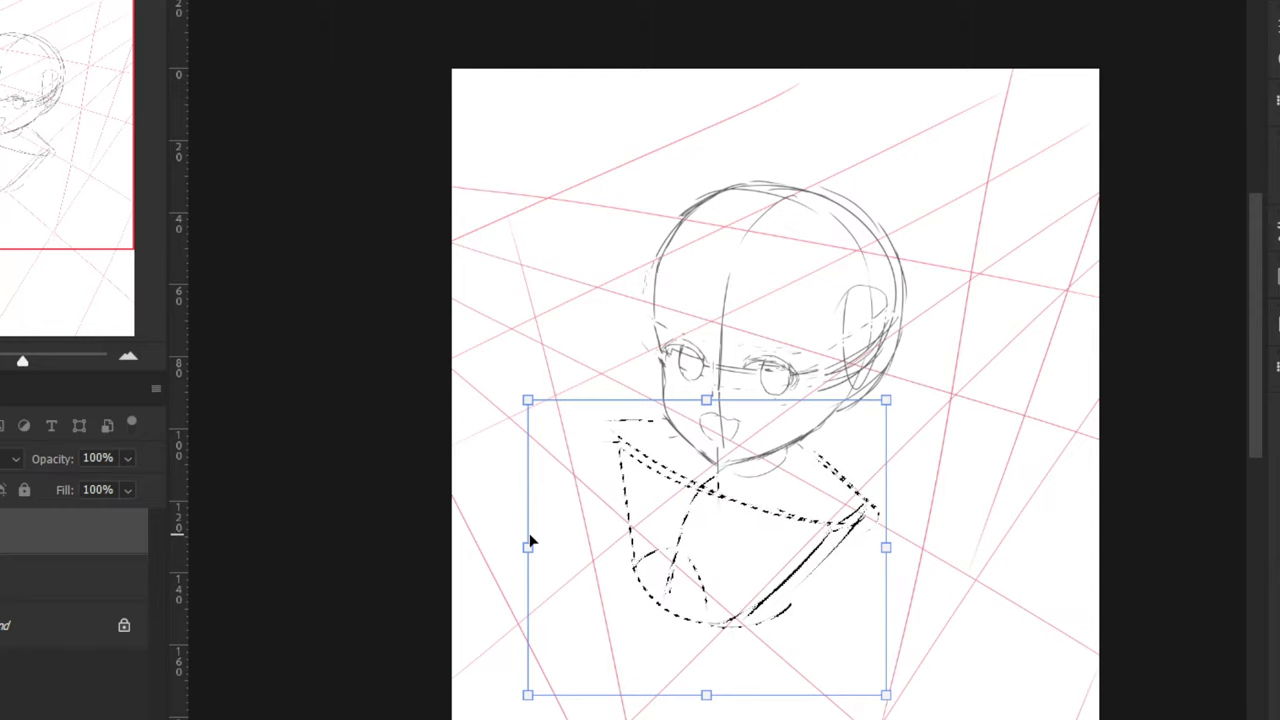
drag(599, 484, 596, 498)
key(Return)
key(ctrl+d)
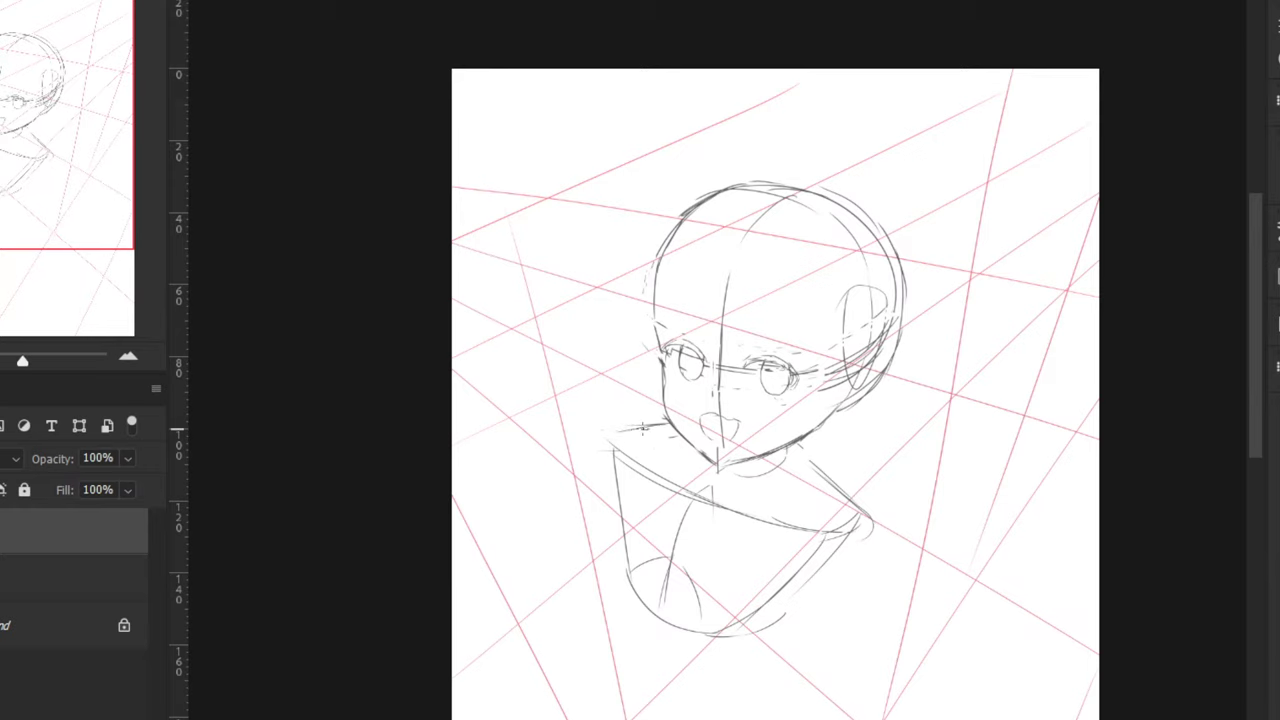
Draw the far shoulder's rounded cap with doubled arcs outside the torso
mouse_move(662, 424)
mouse_down()
mouse_move(608, 430)
mouse_move(593, 478)
mouse_up()
key(ctrl+z)
key(ctrl+z)
drag(568, 420, 590, 476)
key(ctrl+z)
mouse_move(606, 427)
mouse_down()
mouse_move(577, 442)
mouse_move(597, 486)
mouse_move(606, 430)
mouse_move(584, 468)
mouse_move(598, 494)
mouse_up()
key(ctrl+z)
Draw a slanted oval arm opening and a round shoulder ball at the near shoulder
mouse_move(834, 510)
mouse_down()
mouse_move(831, 543)
mouse_move(821, 521)
mouse_move(791, 588)
mouse_move(845, 514)
mouse_move(867, 543)
mouse_move(845, 513)
mouse_move(891, 527)
mouse_move(890, 548)
mouse_move(837, 592)
mouse_move(854, 516)
mouse_up()
key(ctrl+z)
key(ctrl+z)
key(ctrl+z)
key(ctrl+z)
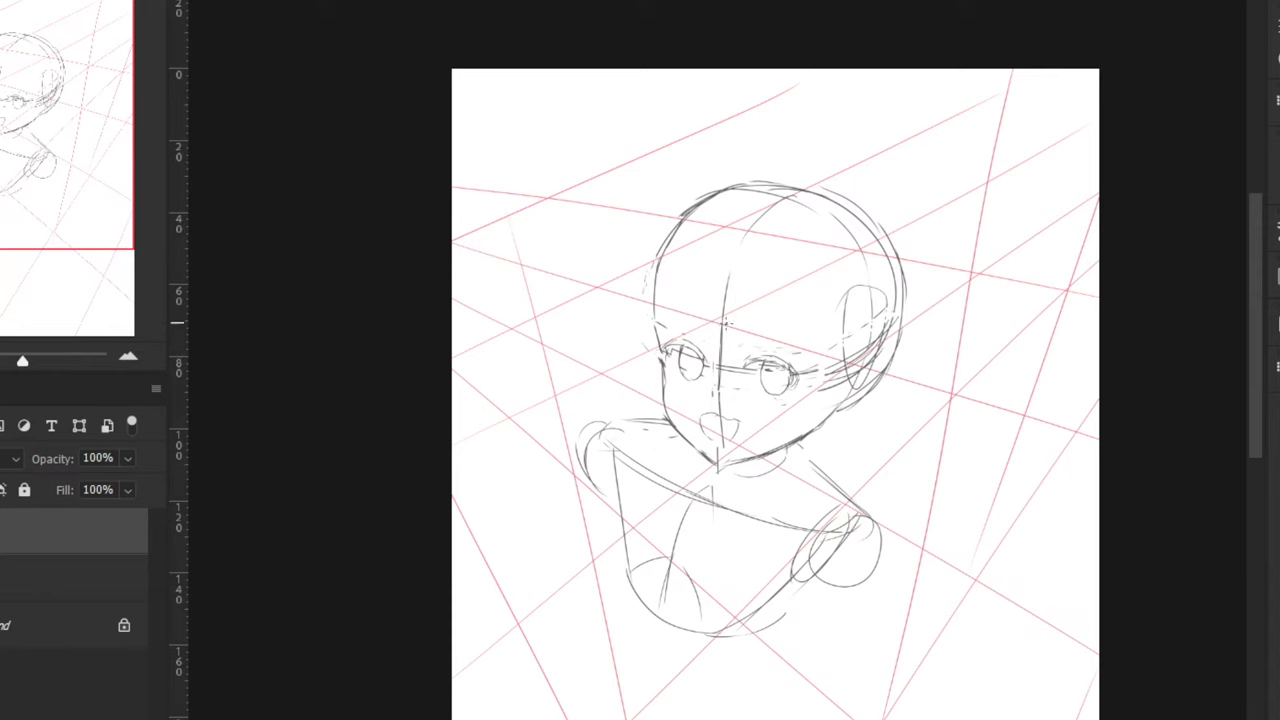
Mirror the view to check the head, shoulders and torso, and restore the original orientation
key(ctrl+shift+h)
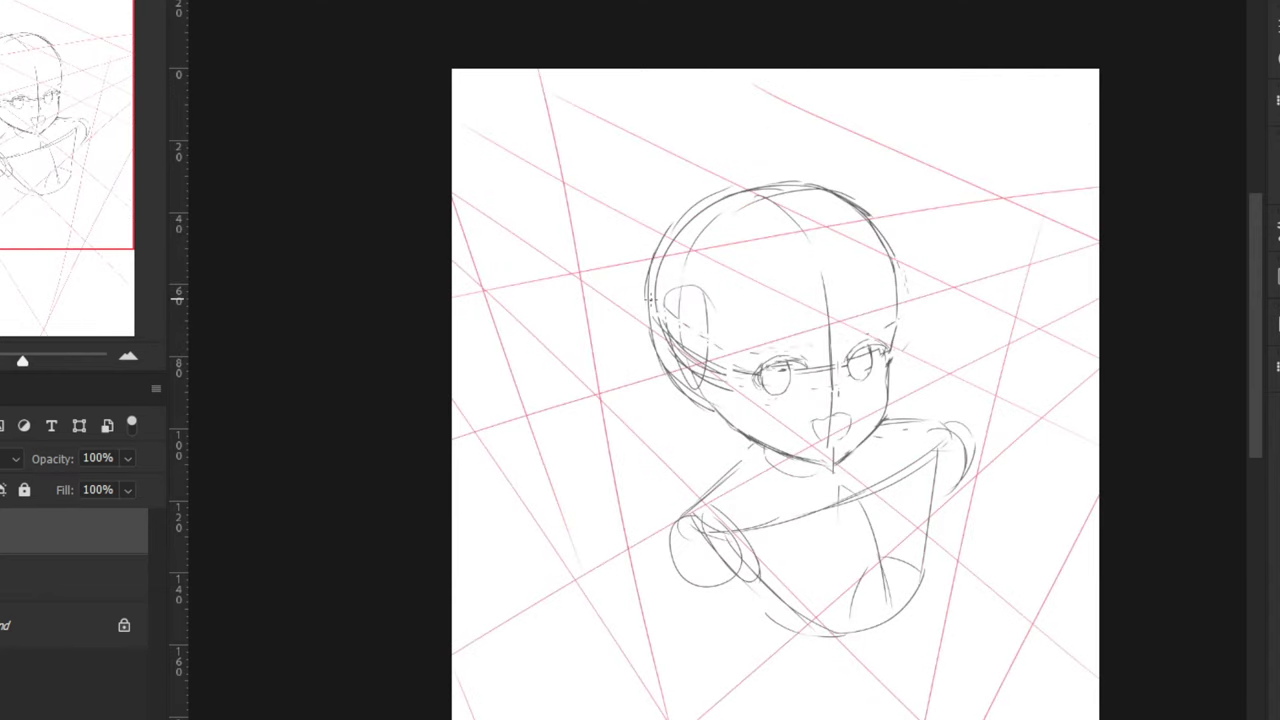
drag(697, 520, 649, 419)
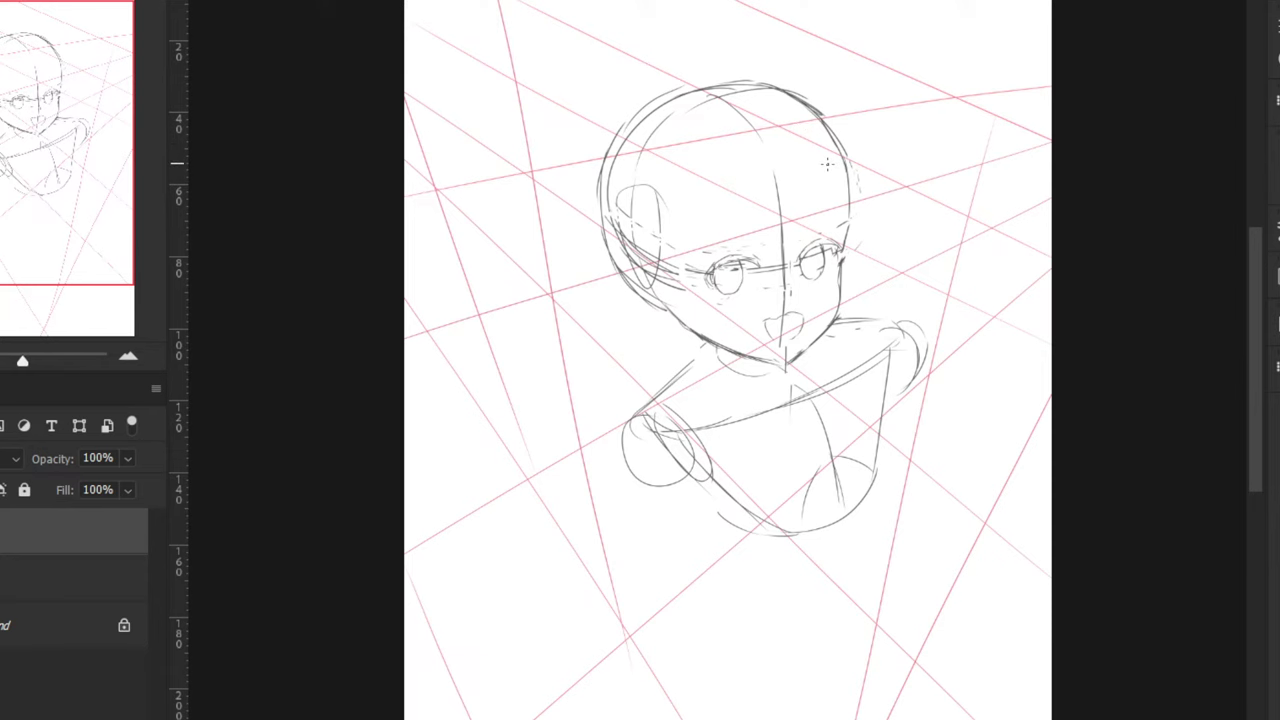
key(h)
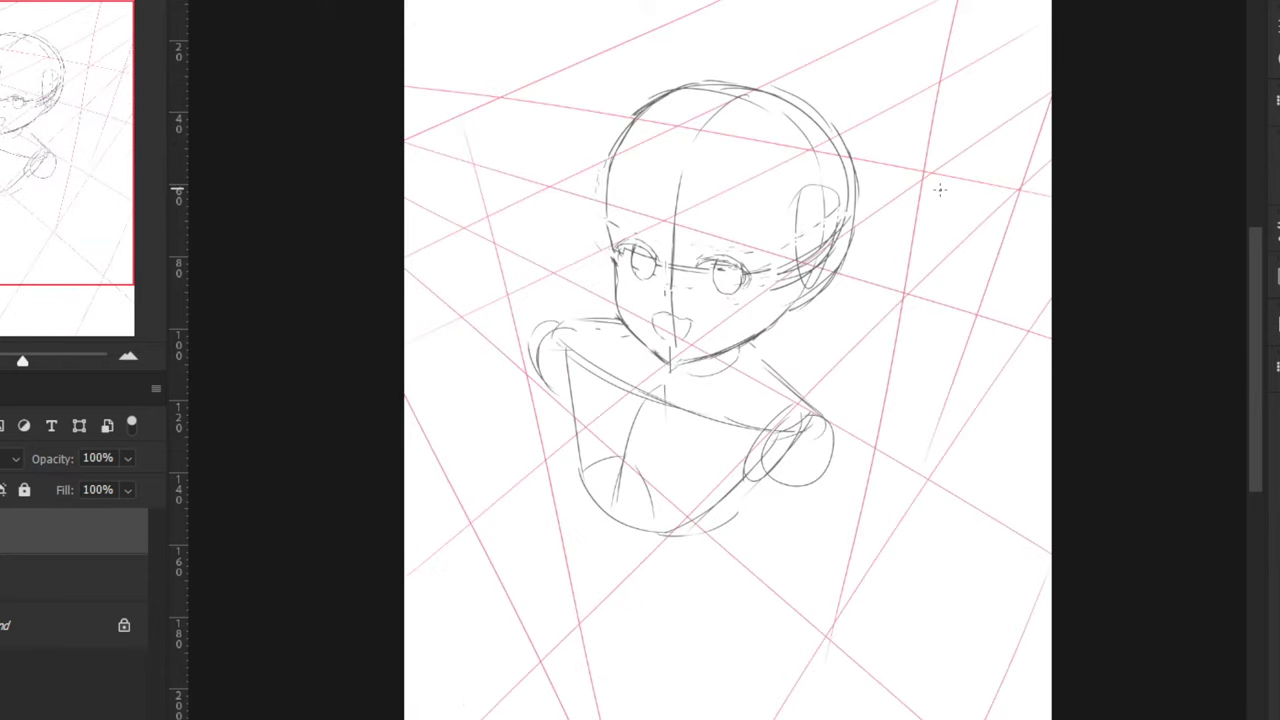
Try a near-vertical waist side below the ribcage that curves into a rounded pelvis base
drag(613, 564, 721, 542)
key(ctrl+z)
drag(572, 524, 567, 598)
mouse_move(570, 485)
mouse_down()
mouse_move(568, 590)
mouse_move(615, 628)
mouse_up()
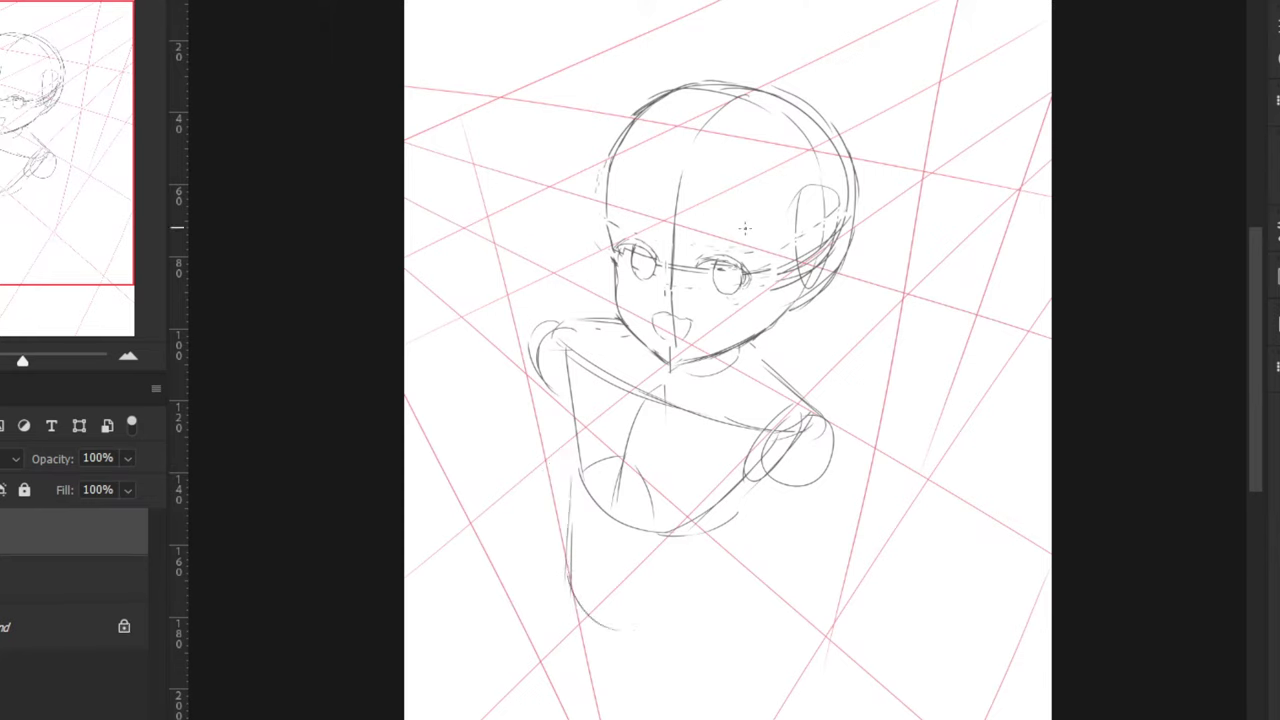
key(ctrl+z)
key(ctrl+z)
key(ctrl+z)
Try two straight waist sides that both slant to the right below the ribcage
drag(580, 482, 603, 611)
key(ctrl+z)
drag(584, 500, 598, 620)
drag(732, 512, 757, 570)
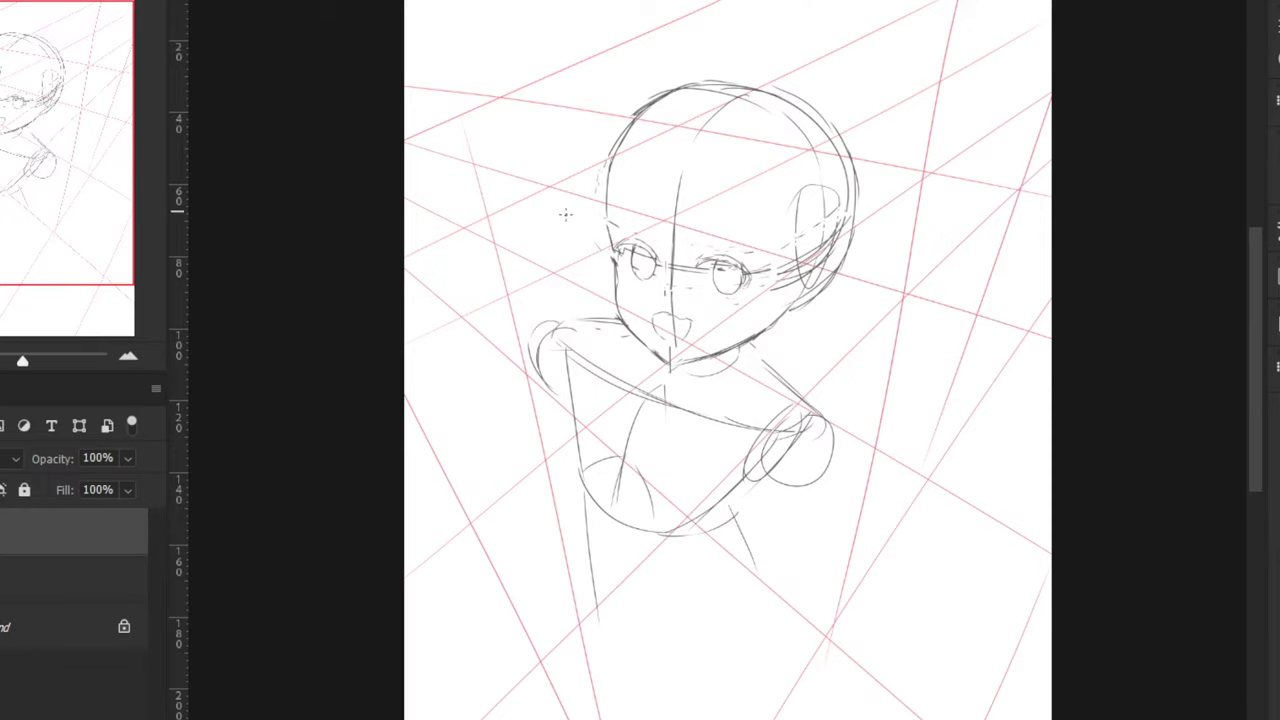
key(ctrl+z)
key(ctrl+z)
Try a far waist side slanting outward to the left with a near-vertical waist line opposite it
mouse_move(582, 482)
mouse_down()
mouse_move(542, 576)
mouse_move(552, 604)
mouse_up()
key(ctrl+z)
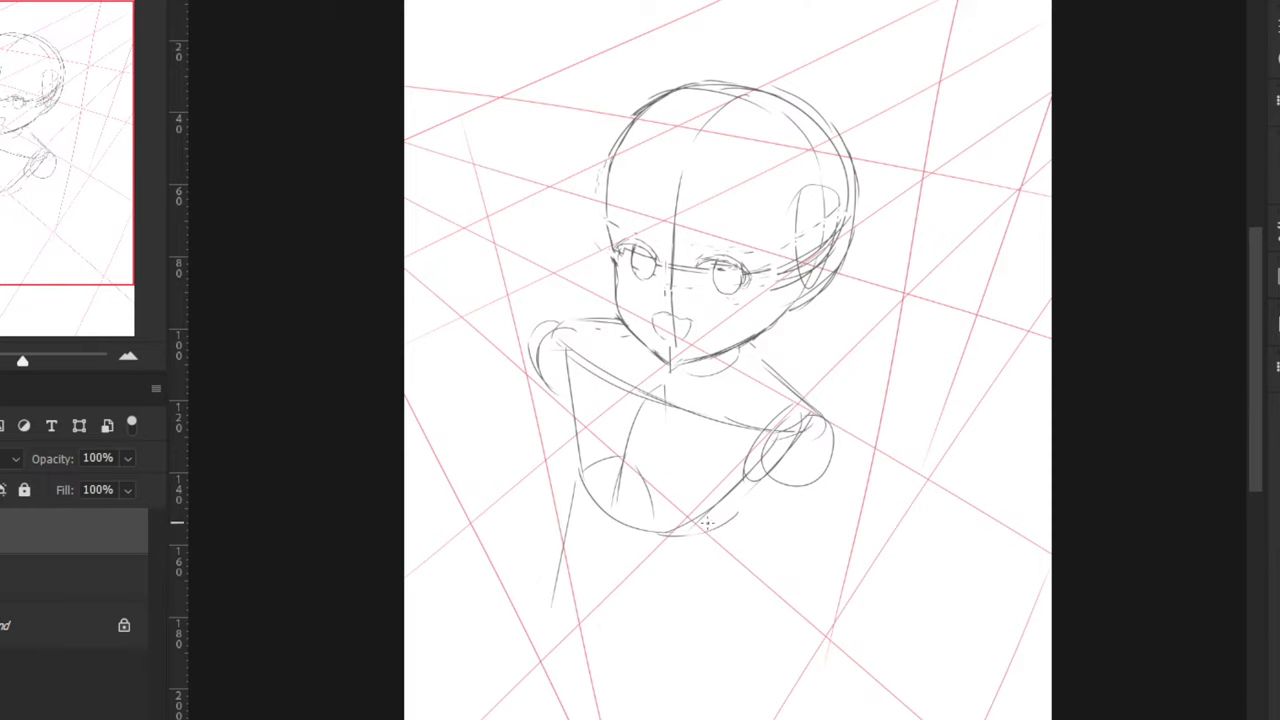
key(ctrl+z)
drag(718, 528, 704, 636)
key(ctrl+minus)
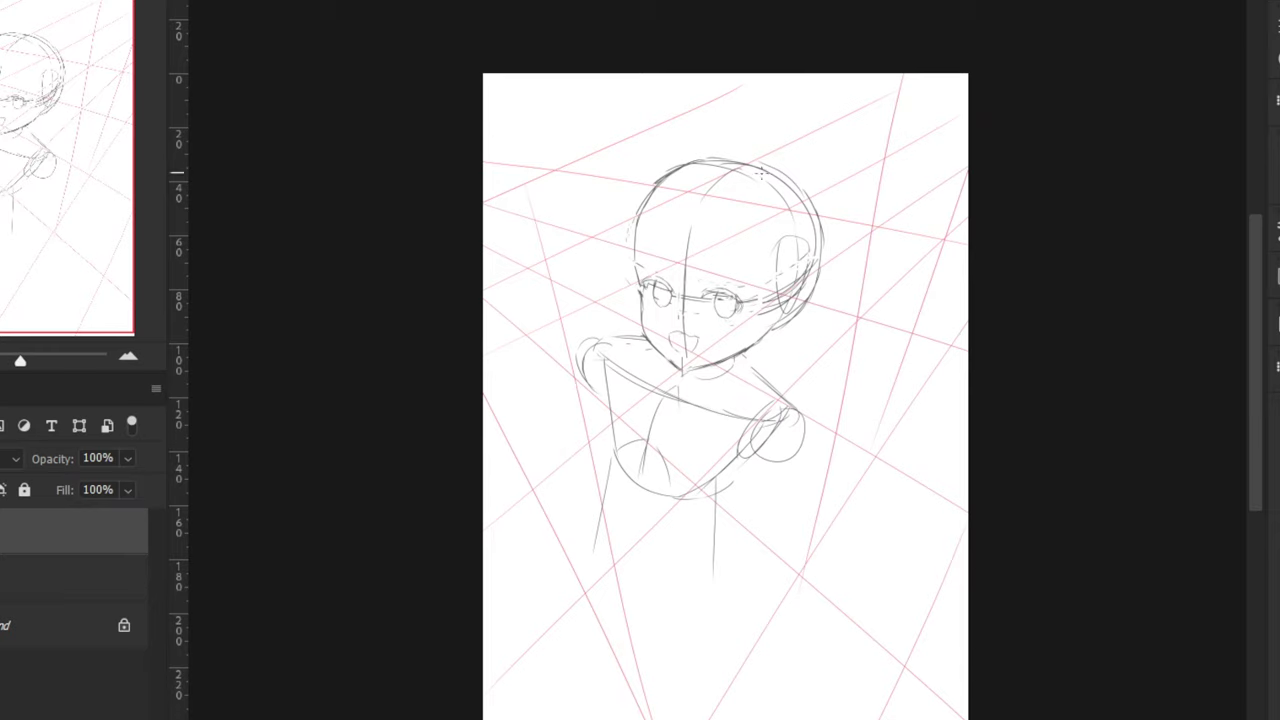
key(ctrl+z)
key(ctrl+z)
Draw both waist sides, the rounded pelvis base and a long line slanting down past the near shoulder
drag(617, 454, 635, 556)
key(ctrl+z)
mouse_move(619, 470)
mouse_down()
mouse_move(627, 553)
mouse_move(619, 517)
mouse_move(609, 531)
mouse_move(612, 500)
mouse_move(634, 567)
mouse_up()
key(ctrl+z)
key(ctrl+z)
drag(602, 512, 680, 577)
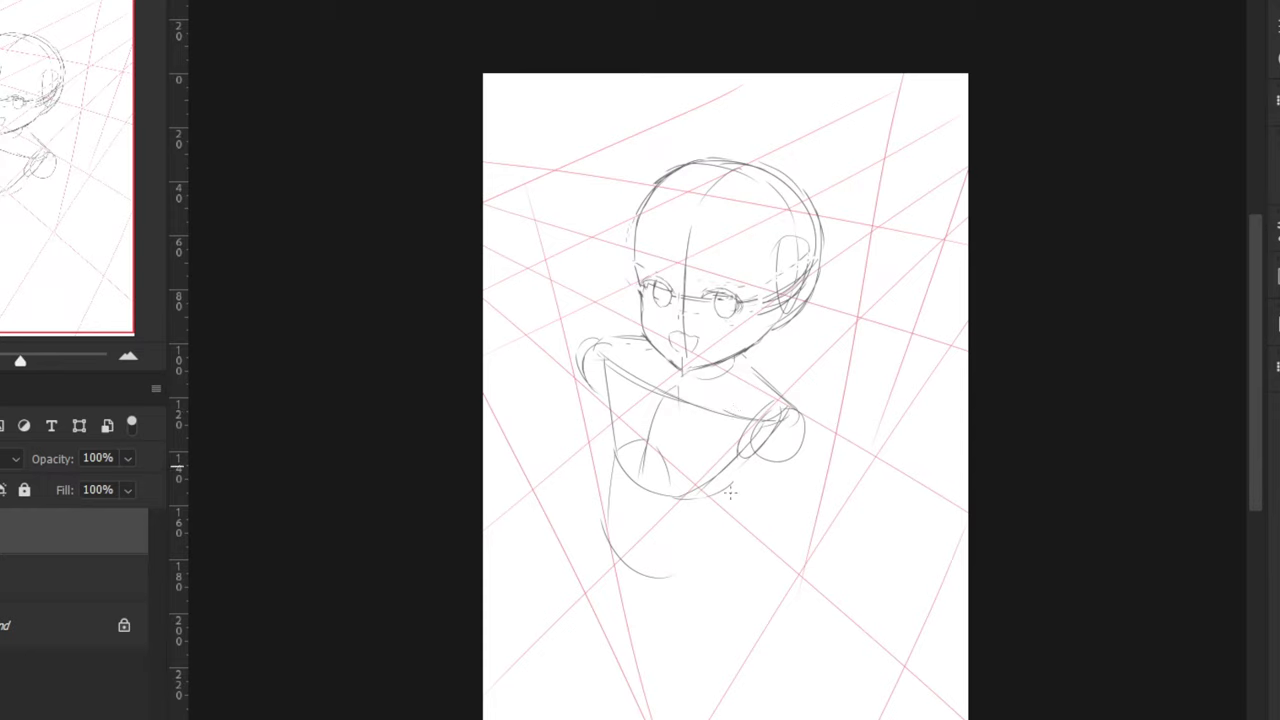
mouse_move(726, 472)
mouse_down()
mouse_move(745, 546)
mouse_move(662, 577)
mouse_up()
drag(800, 430, 787, 470)
drag(824, 362, 780, 525)
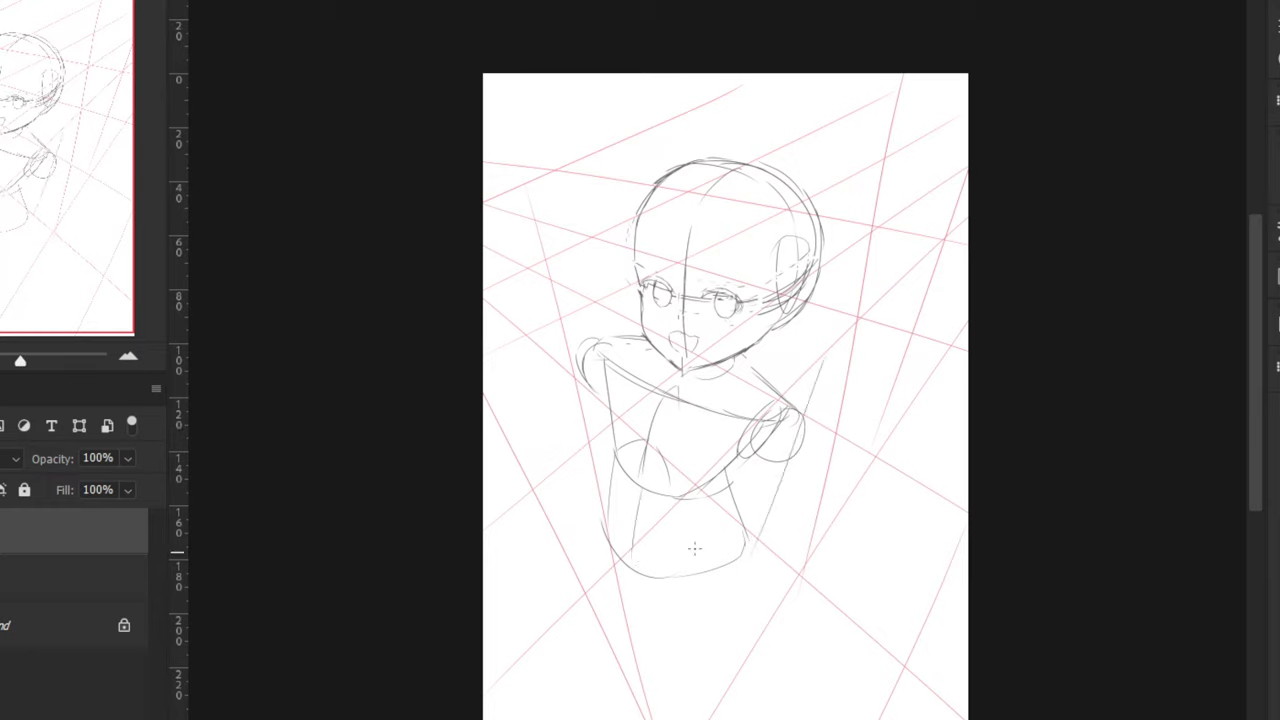
Draw a narrow far leg opening and a wide arched near leg opening on the pelvis
key(ctrl+z)
mouse_move(745, 528)
mouse_down()
mouse_move(688, 557)
mouse_move(678, 606)
mouse_up()
drag(617, 505, 624, 592)
key(ctrl+z)
drag(619, 482, 632, 609)
key(ctrl+z)
drag(616, 500, 632, 592)
key(ctrl+z)
mouse_move(734, 528)
mouse_down()
mouse_move(728, 560)
mouse_move(683, 531)
mouse_move(654, 572)
mouse_up()
key(ctrl+z)
drag(687, 524, 653, 562)
Check the pose mirrored, refine the near leg opening and draw both sides of the far thigh
key(ctrl+shift+h)
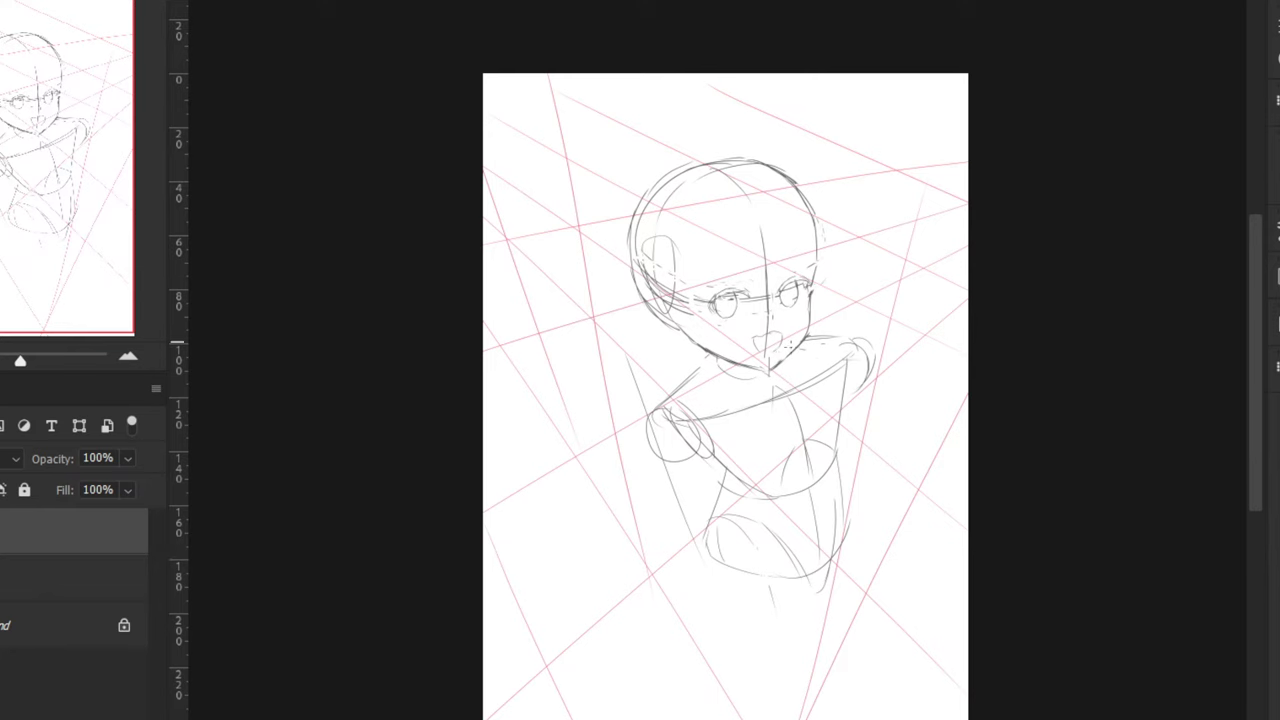
key(ctrl+shift+h)
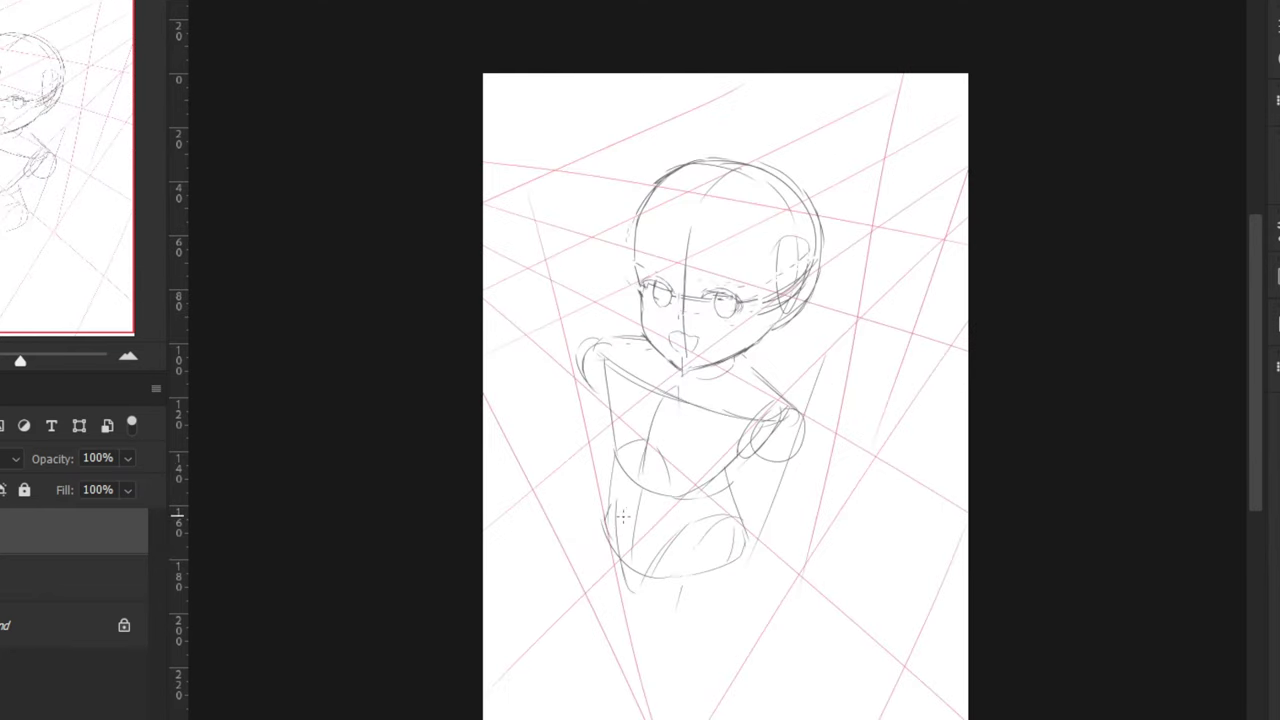
mouse_move(706, 529)
mouse_down()
mouse_move(669, 549)
mouse_move(724, 517)
mouse_move(743, 532)
mouse_up()
drag(601, 515, 590, 622)
drag(642, 567, 664, 652)
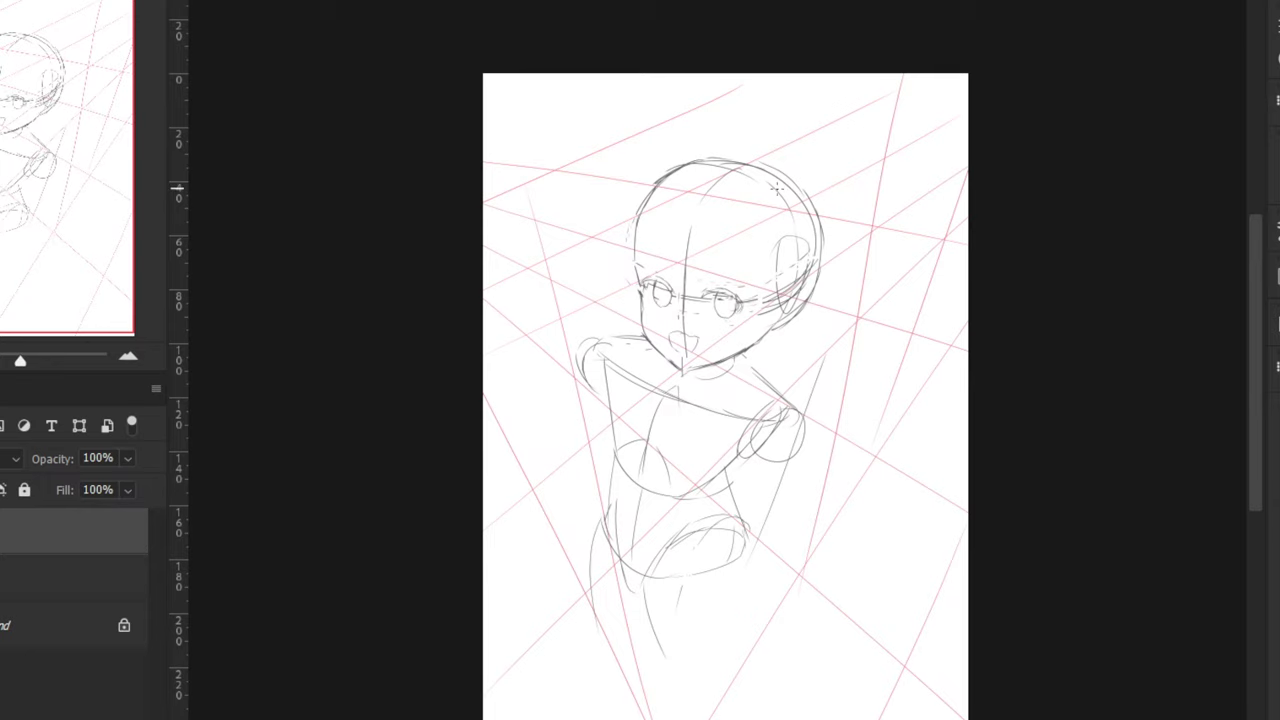
Shift the figure sketch to the right over the perspective guide, leaving room beside the far shoulder for a hand
drag(494, 370, 582, 473)
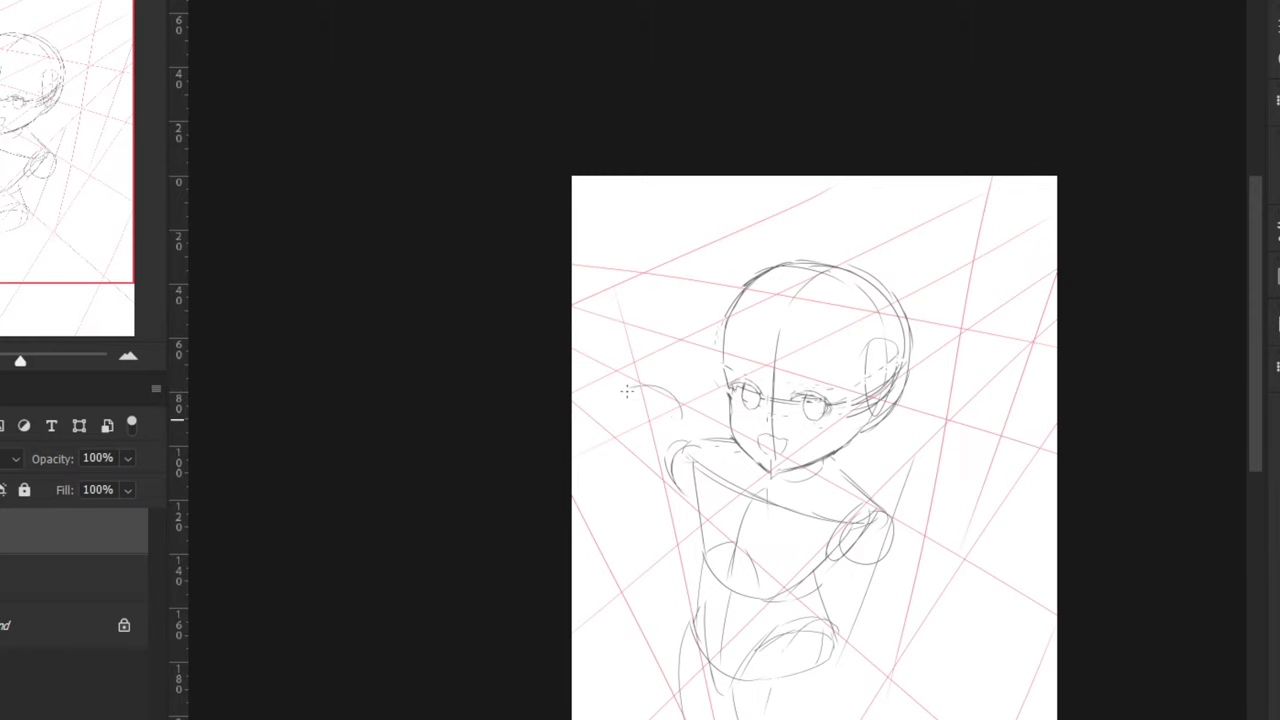
key(ctrl+plus)
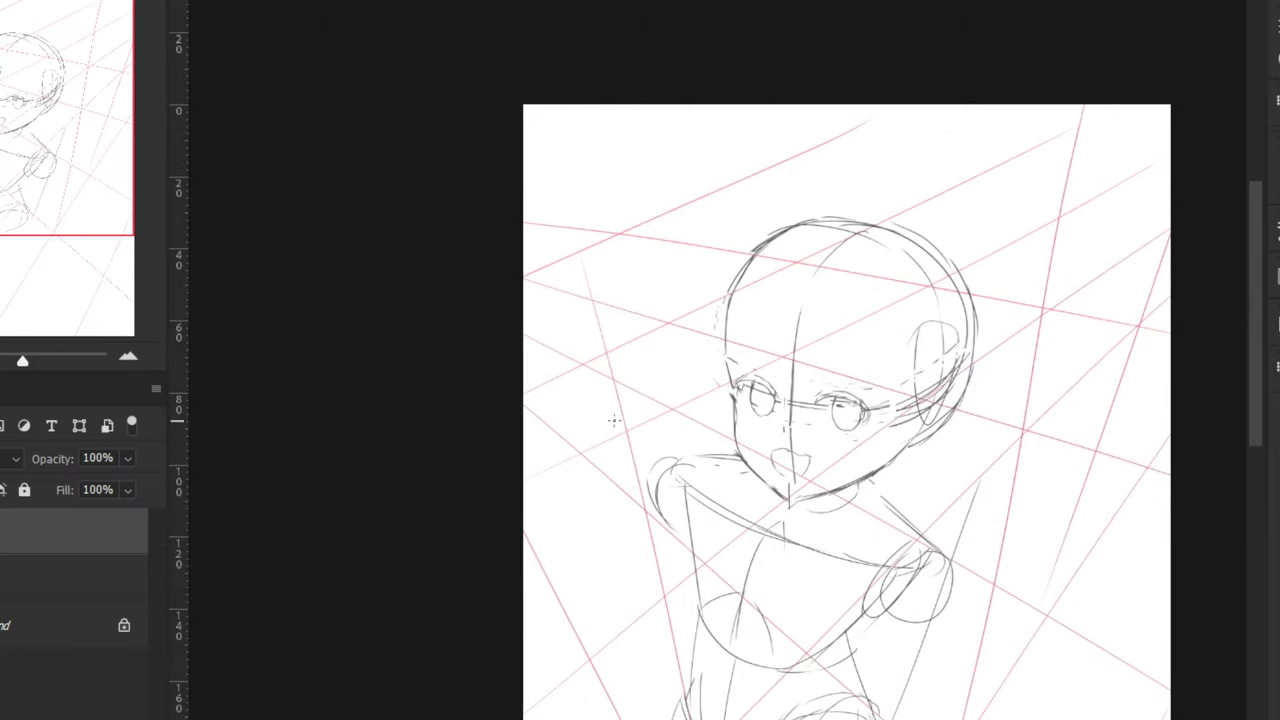
drag(612, 405, 665, 424)
key(ctrl+z)
key(v)
drag(740, 386, 800, 388)
key(b)
drag(752, 347, 663, 306)
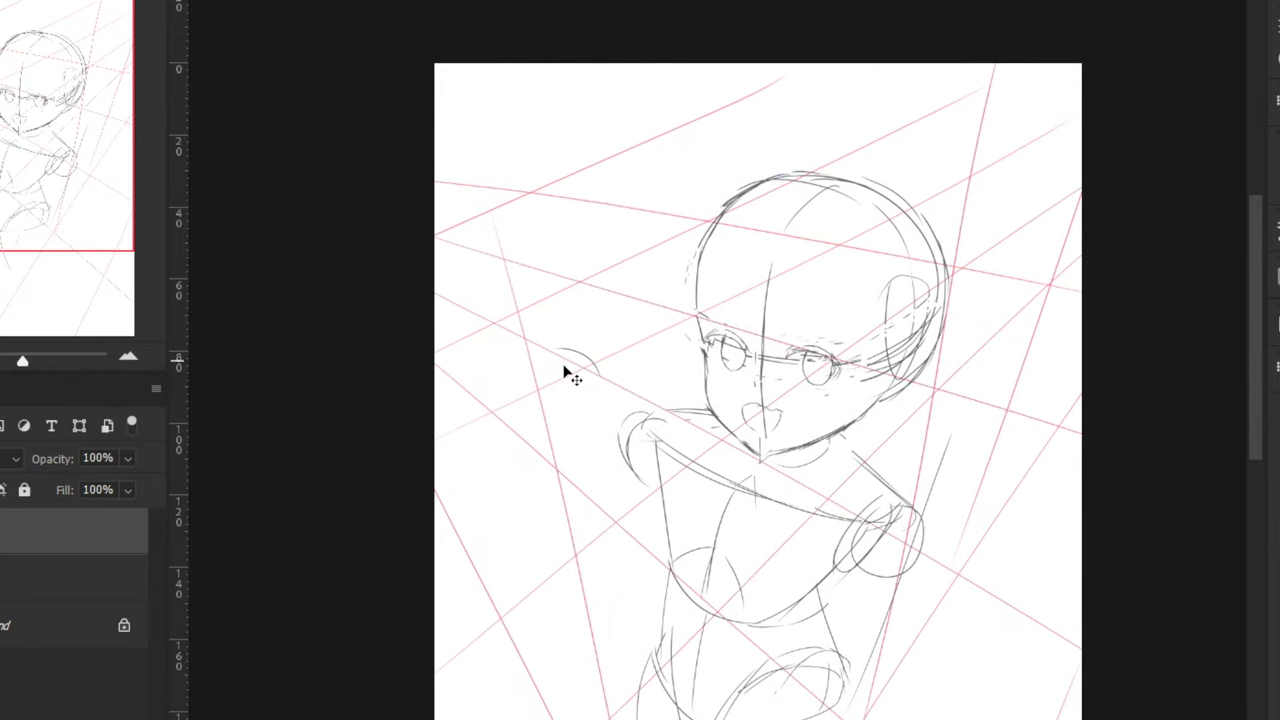
Try short curved strokes for an extended hand beside the far shoulder
mouse_move(563, 358)
mouse_down()
mouse_move(614, 366)
mouse_move(528, 345)
mouse_up()
key(ctrl+z)
key(ctrl+z)
drag(613, 370, 555, 385)
key(ctrl+z)
key(ctrl+z)
key(ctrl+z)
key(ctrl+z)
key(ctrl+z)
Draw the extended hand's palm as a rounded shape with an angular left end
drag(551, 338, 601, 357)
mouse_move(507, 345)
mouse_down()
mouse_move(572, 372)
mouse_move(532, 417)
mouse_move(557, 398)
mouse_up()
key(ctrl+z)
key(ctrl+z)
drag(605, 359, 541, 399)
key(ctrl+z)
mouse_move(601, 361)
mouse_down()
mouse_move(534, 388)
mouse_move(592, 364)
mouse_move(508, 412)
mouse_move(595, 371)
mouse_move(545, 411)
mouse_up()
key(ctrl+z)
key(ctrl+z)
drag(601, 375, 552, 411)
key(ctrl+z)
mouse_move(494, 352)
mouse_down()
mouse_move(539, 408)
mouse_move(516, 385)
mouse_move(536, 379)
mouse_move(515, 409)
mouse_move(534, 401)
mouse_move(495, 376)
mouse_move(514, 403)
mouse_move(489, 358)
mouse_move(491, 388)
mouse_move(526, 398)
mouse_up()
key(ctrl+z)
Select the palm's left end, rotate it slightly clockwise and nudge it into line with the rounded part
mouse_move(575, 403)
mouse_down()
mouse_move(517, 333)
mouse_move(558, 436)
mouse_up()
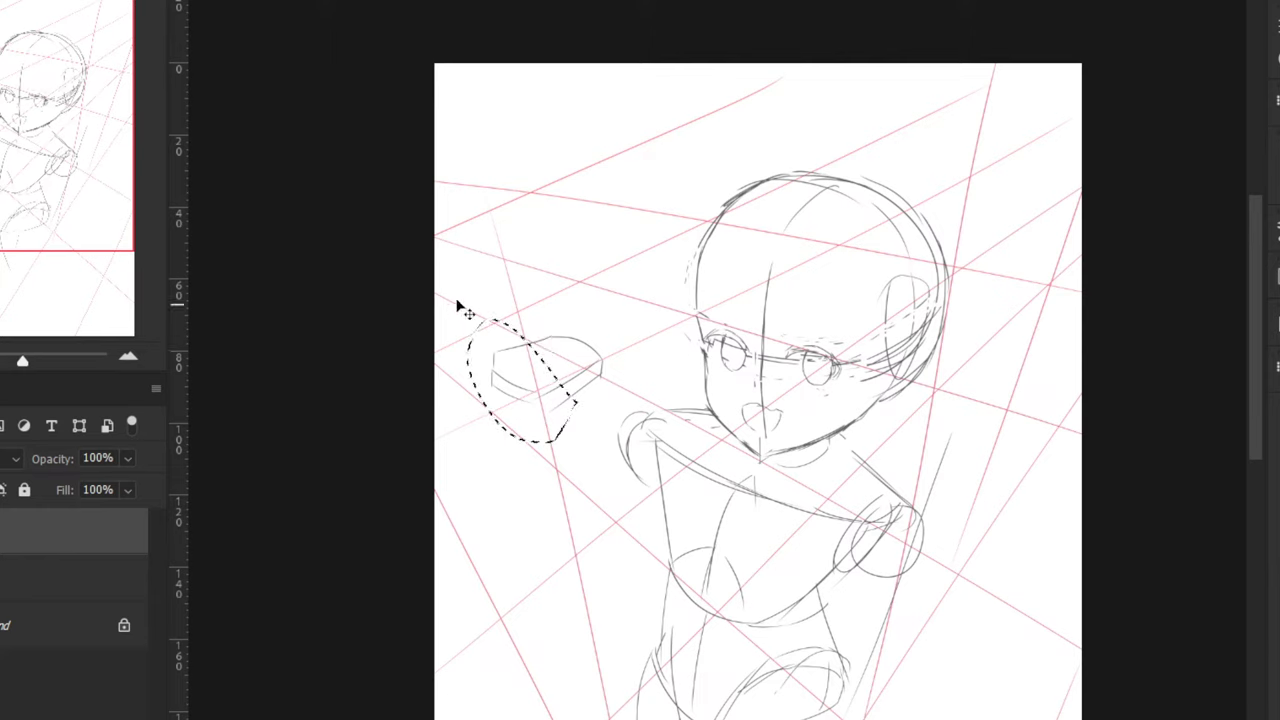
key(ctrl+t)
drag(393, 274, 420, 263)
drag(519, 364, 513, 361)
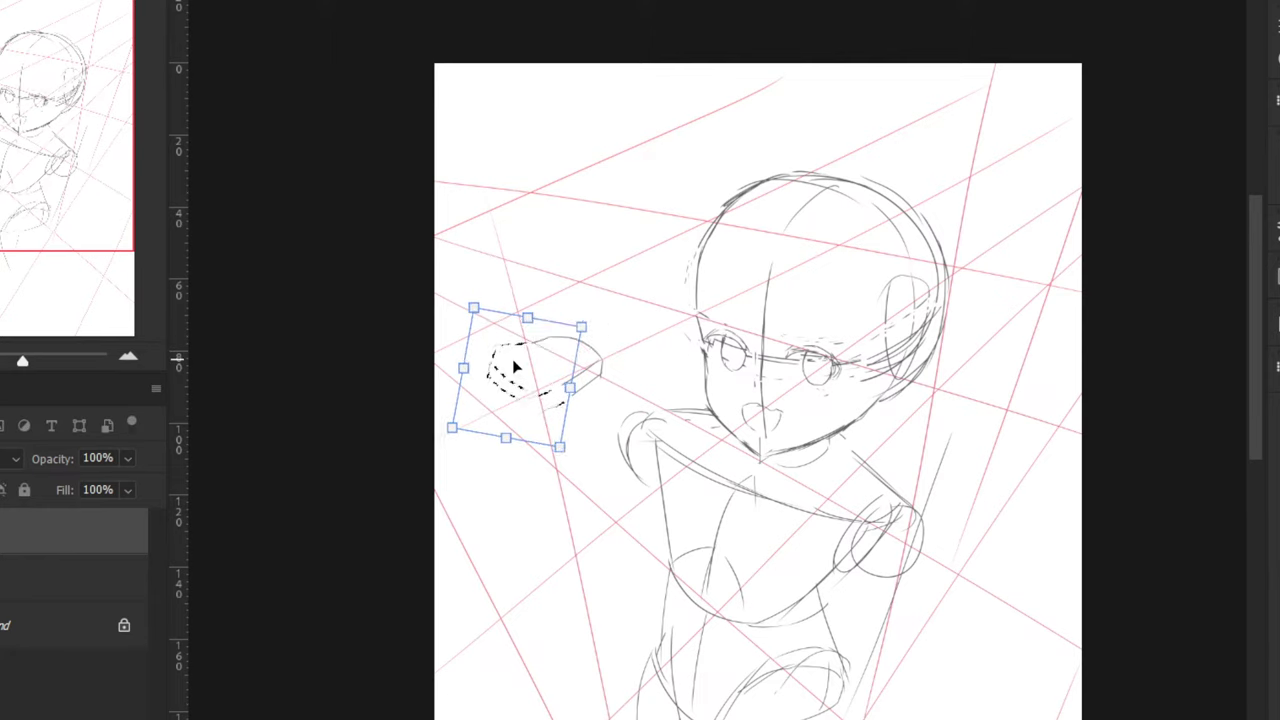
drag(447, 283, 459, 275)
drag(505, 357, 507, 358)
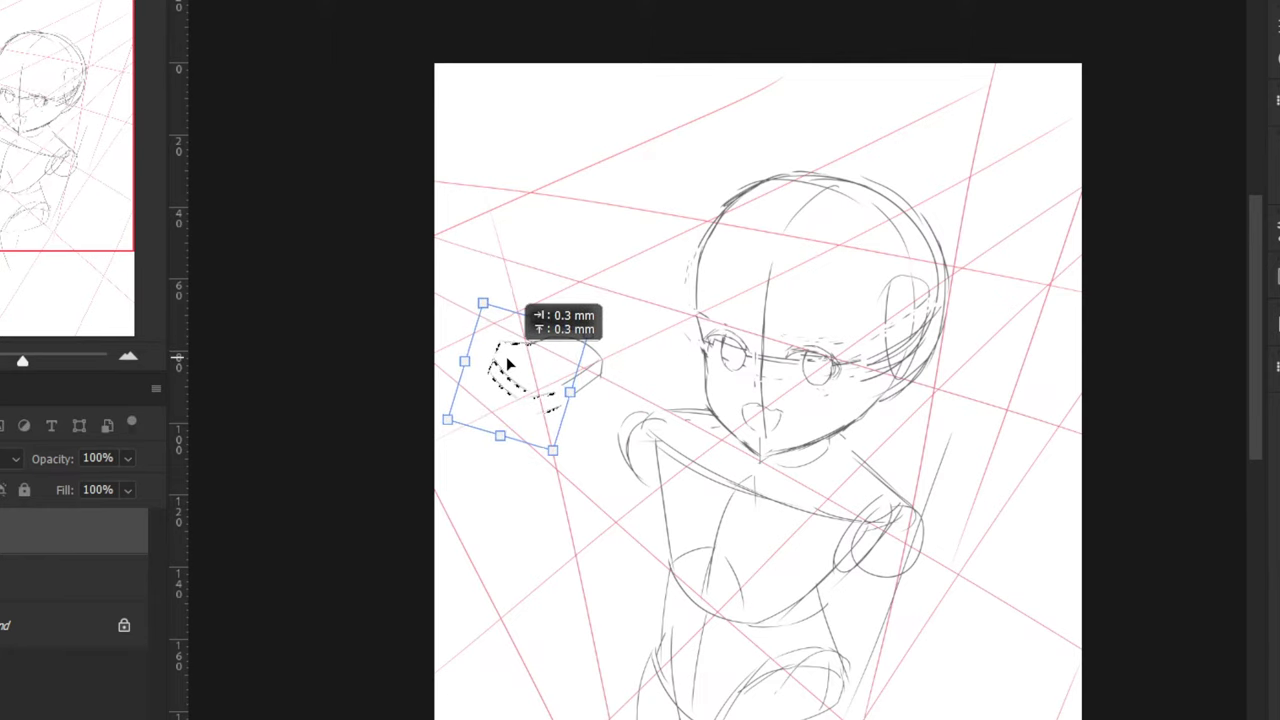
key(Return)
key(ctrl+d)
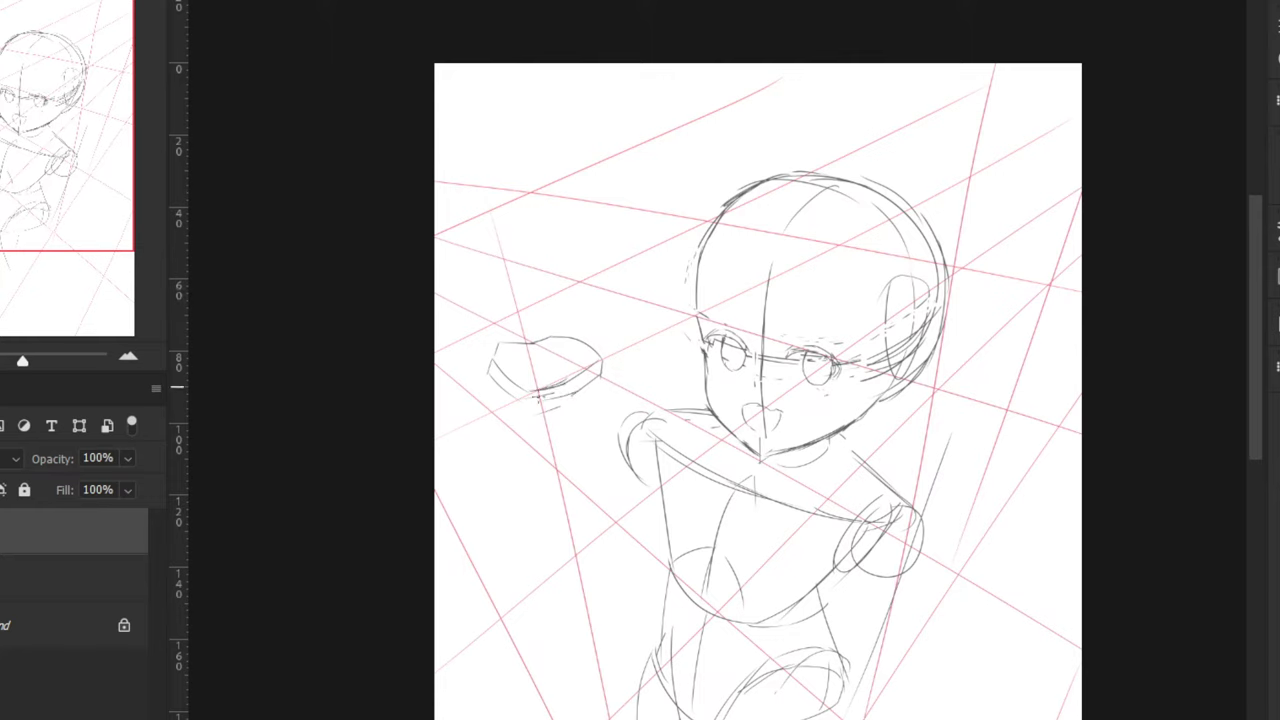
Strengthen the palm's lower edge and rough in curled fingers beyond its left end
drag(537, 400, 577, 394)
drag(484, 395, 524, 400)
drag(450, 366, 465, 395)
key(ctrl+z)
drag(454, 343, 446, 369)
key(ctrl+z)
key(ctrl+z)
drag(446, 345, 452, 367)
drag(444, 336, 452, 350)
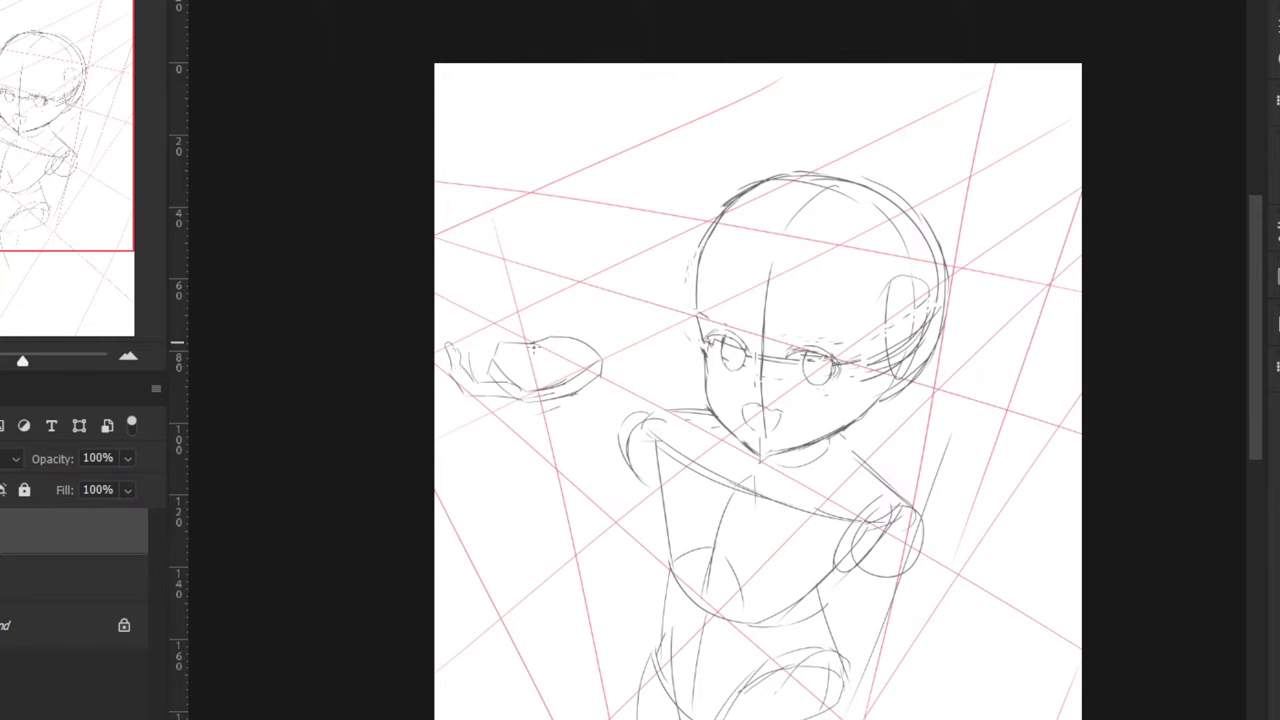
Undo the curled finger strokes and extend straighter fingers from the palm to the canvas's left edge
drag(495, 402, 592, 363)
key(ctrl+z)
drag(470, 375, 570, 421)
key(ctrl+z)
key(ctrl+z)
key(ctrl+z)
key(ctrl+z)
drag(502, 397, 438, 395)
mouse_move(441, 398)
mouse_down()
mouse_move(451, 386)
mouse_move(415, 391)
mouse_up()
Place a shallow arc below the extended hand and another above it
drag(440, 472, 506, 476)
key(ctrl+z)
drag(432, 430, 519, 463)
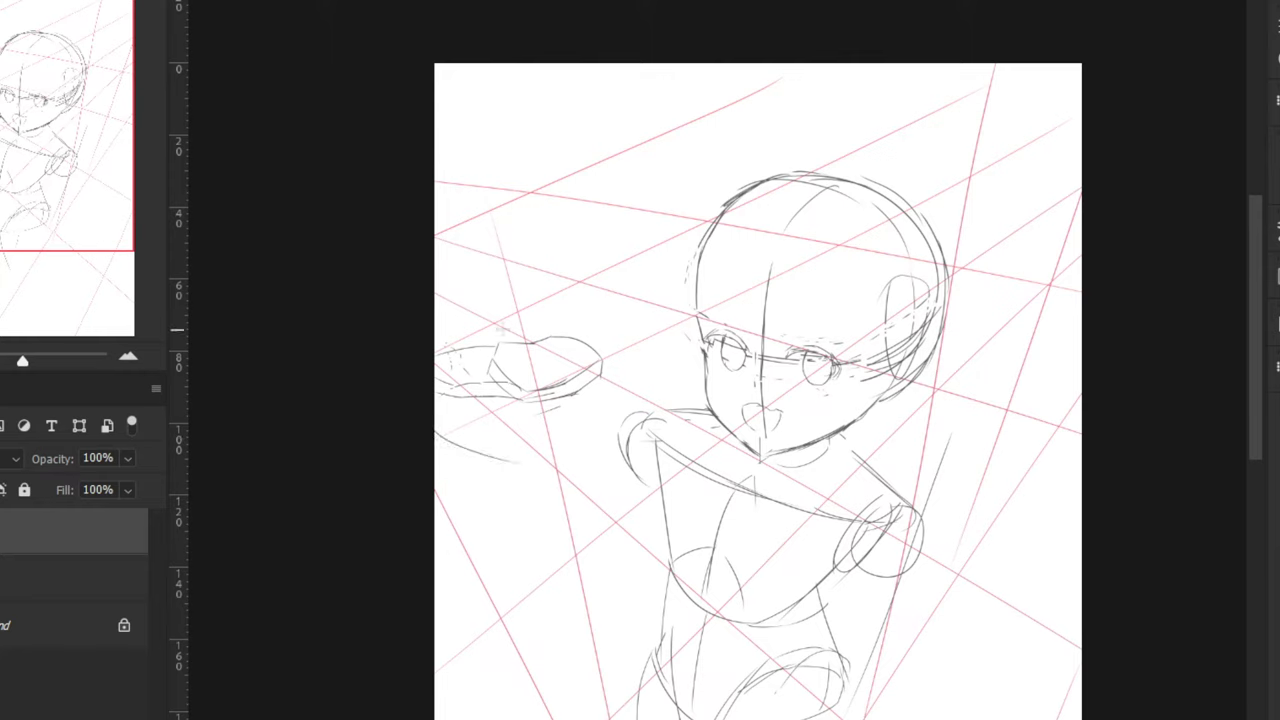
key(ctrl+z)
drag(433, 456, 510, 477)
key(ctrl+z)
drag(444, 302, 550, 296)
key(ctrl+z)
Join the upper and lower arcs into a large rounded outline around the extended hand
drag(621, 327, 638, 371)
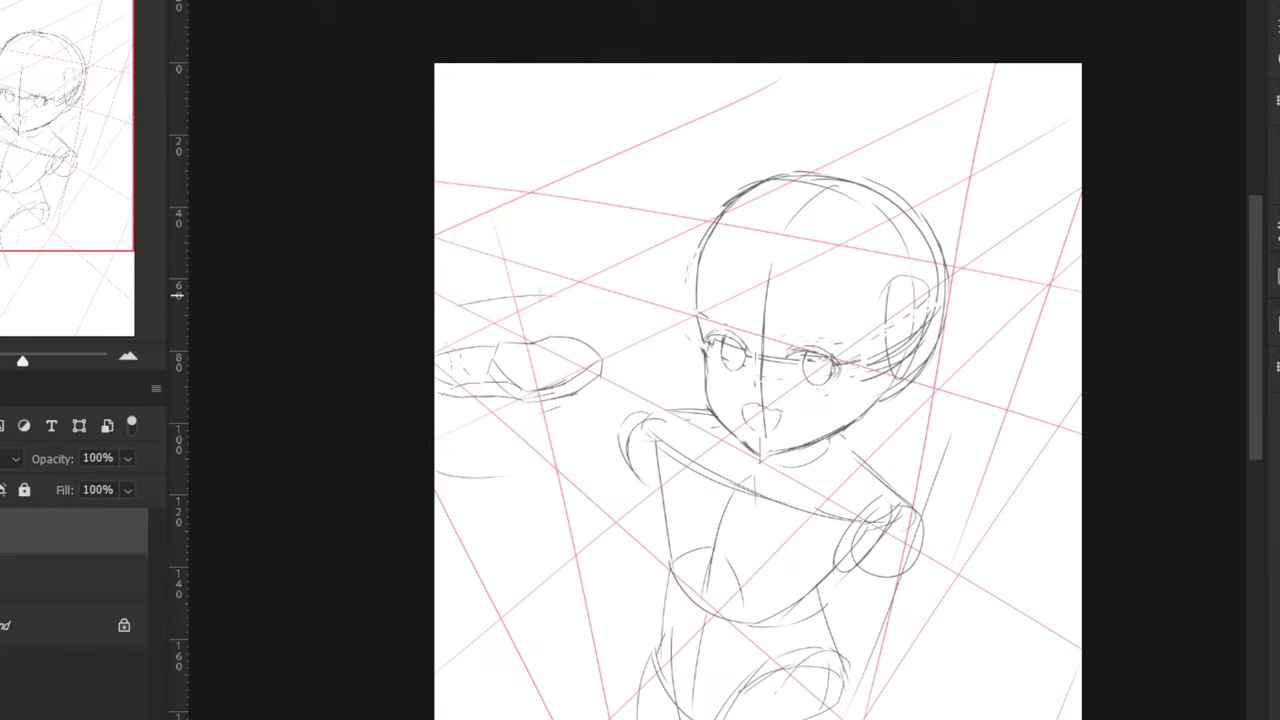
mouse_move(534, 296)
mouse_down()
mouse_move(628, 418)
mouse_move(525, 468)
mouse_up()
drag(522, 300, 430, 308)
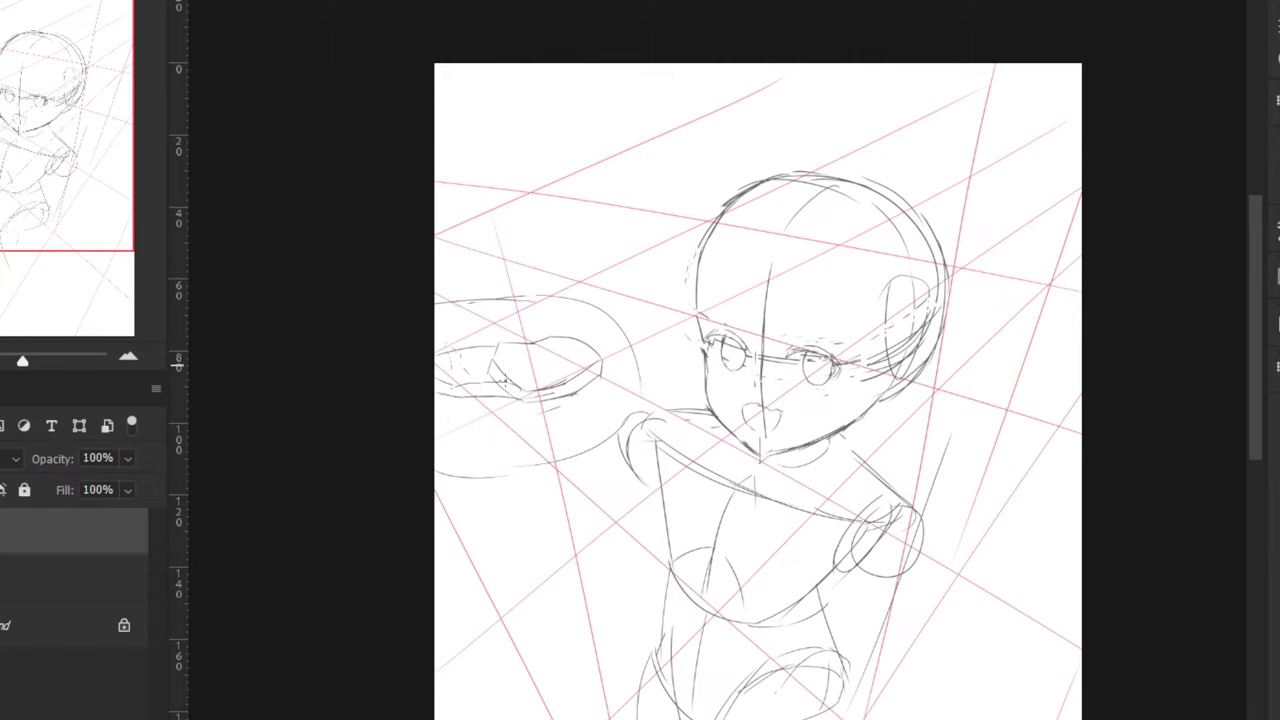
drag(446, 475, 553, 465)
drag(641, 387, 567, 463)
drag(437, 490, 493, 475)
Try inner contour strokes across the large rounded outline around the hand
drag(570, 334, 544, 384)
key(ctrl+z)
key(ctrl+z)
drag(489, 304, 604, 420)
drag(440, 308, 503, 456)
key(ctrl+z)
key(ctrl+z)
Try long diagonal lines slanting down to the left across the hand and its large outline
drag(604, 318, 457, 472)
drag(539, 304, 432, 428)
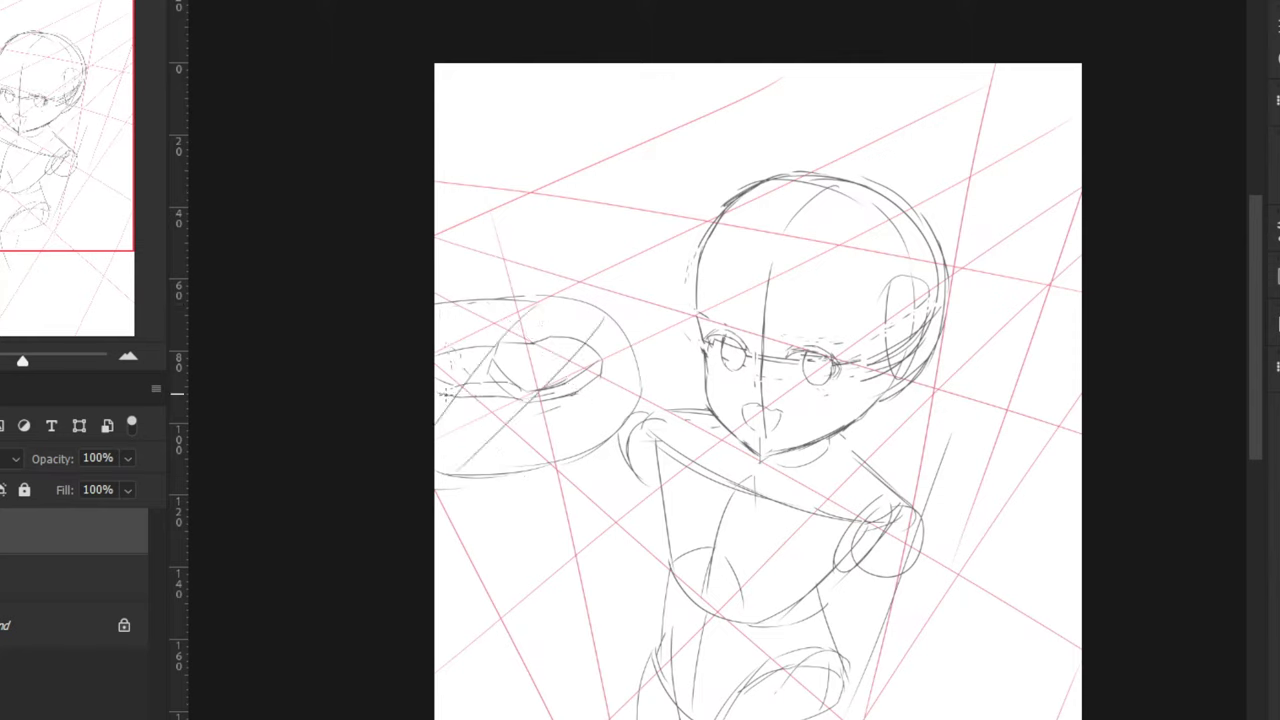
key(ctrl+z)
key(ctrl+z)
drag(617, 324, 442, 471)
key(ctrl+z)
key(ctrl+z)
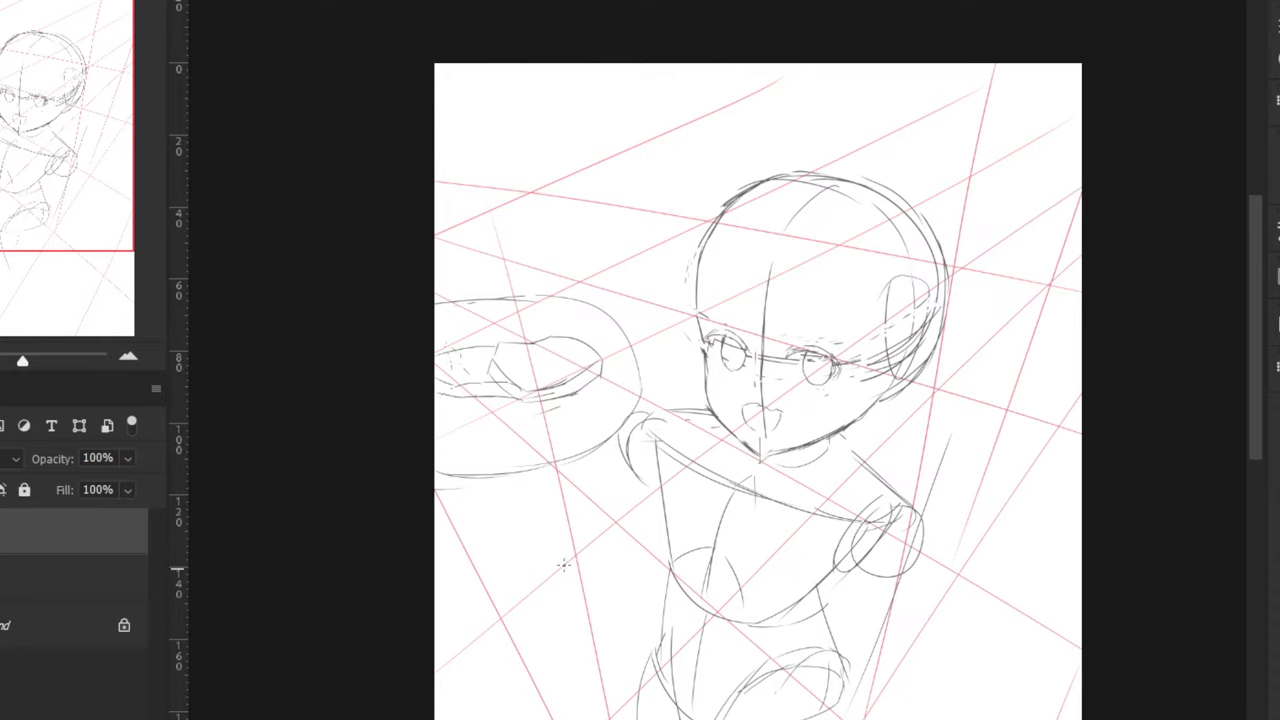
Try pairs of forearm edge lines running down from the wrist of the extended hand
drag(590, 368, 613, 488)
key(ctrl+z)
drag(541, 404, 563, 496)
key(ctrl+z)
key(ctrl+z)
drag(598, 370, 621, 501)
drag(544, 414, 553, 468)
key(ctrl+z)
key(ctrl+z)
drag(598, 374, 630, 496)
drag(555, 406, 561, 490)
key(ctrl+z)
key(ctrl+z)
Draw the two forearm edges down from the wrist and close them with a small elbow circle at the lower end
drag(601, 360, 632, 508)
drag(559, 397, 577, 530)
mouse_move(566, 487)
mouse_down()
mouse_move(587, 551)
mouse_move(611, 565)
mouse_move(633, 494)
mouse_move(643, 556)
mouse_move(638, 518)
mouse_move(607, 542)
mouse_move(644, 552)
mouse_up()
key(ctrl+z)
key(ctrl+z)
key(ctrl+z)
key(ctrl+z)
key(ctrl+z)
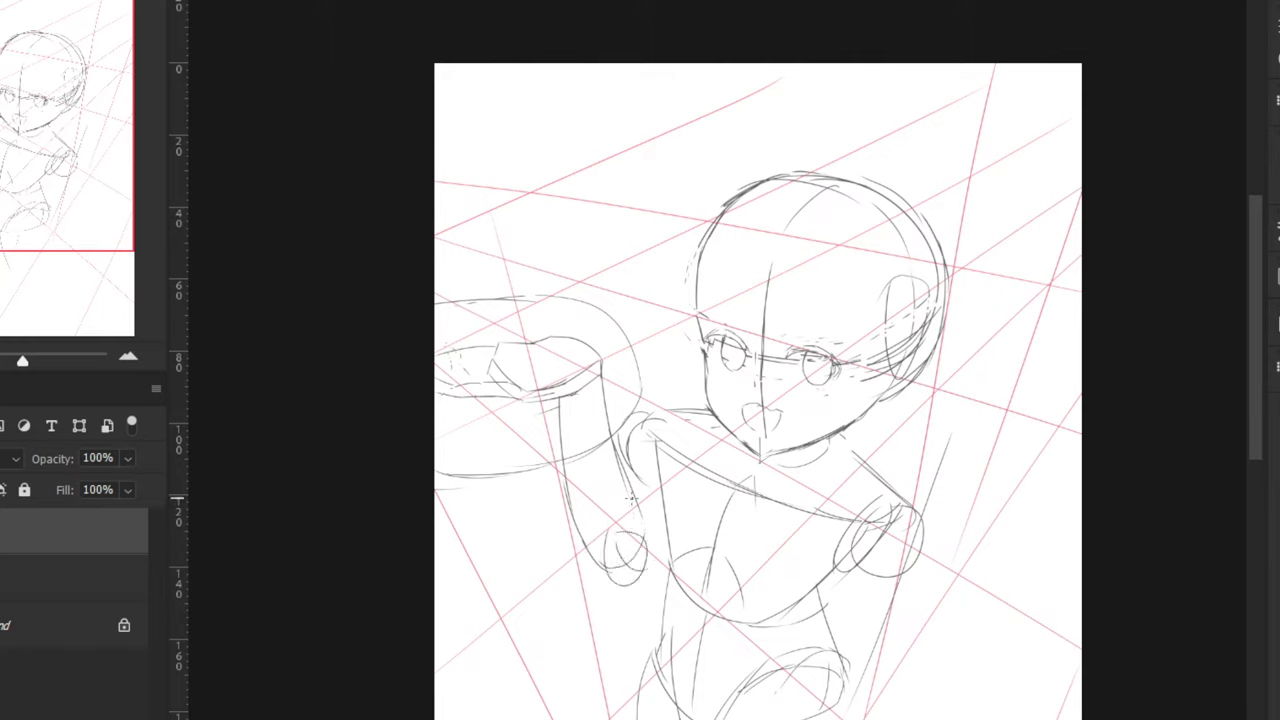
Sketch the short upper arm edges connecting the shoulder near the extended hand to the elbow circle
drag(630, 473, 620, 525)
key(ctrl+z)
key(ctrl+z)
mouse_move(629, 456)
mouse_down()
mouse_move(658, 481)
mouse_move(616, 530)
mouse_up()
key(ctrl+z)
drag(658, 482, 647, 564)
key(ctrl+z)
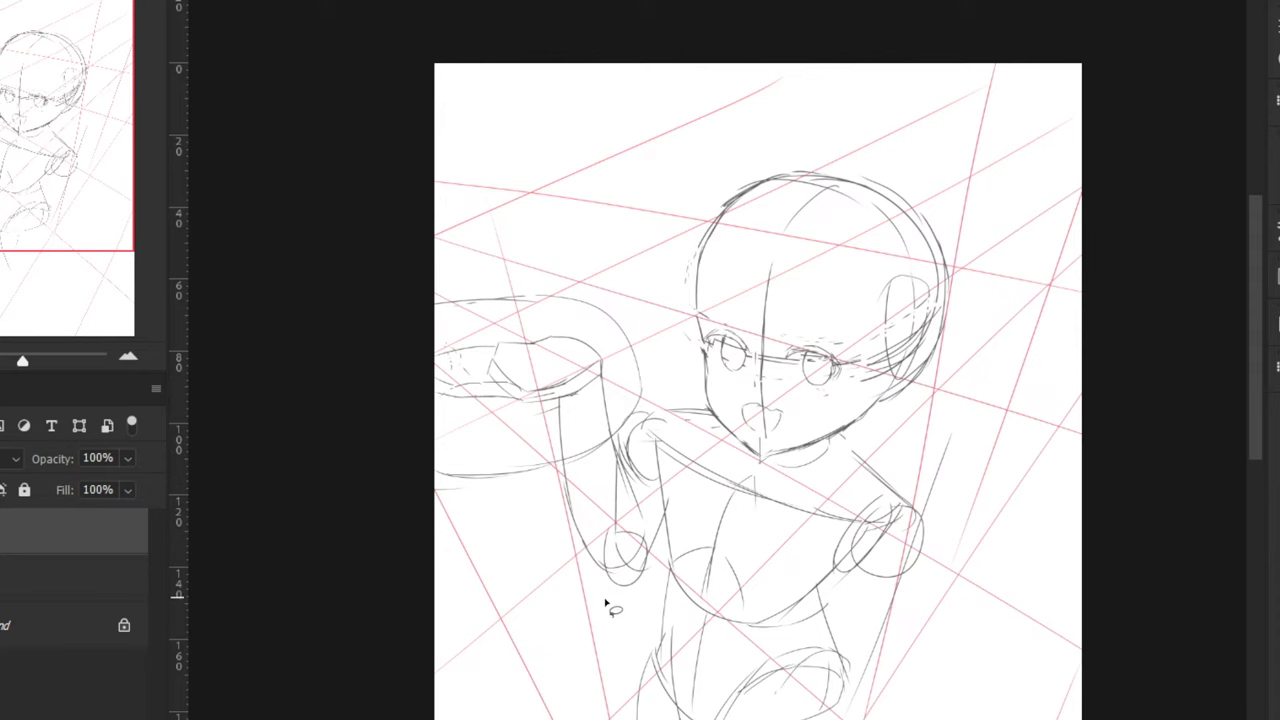
mouse_move(618, 618)
mouse_down()
mouse_move(650, 576)
mouse_move(646, 404)
mouse_move(358, 505)
mouse_move(435, 603)
mouse_up()
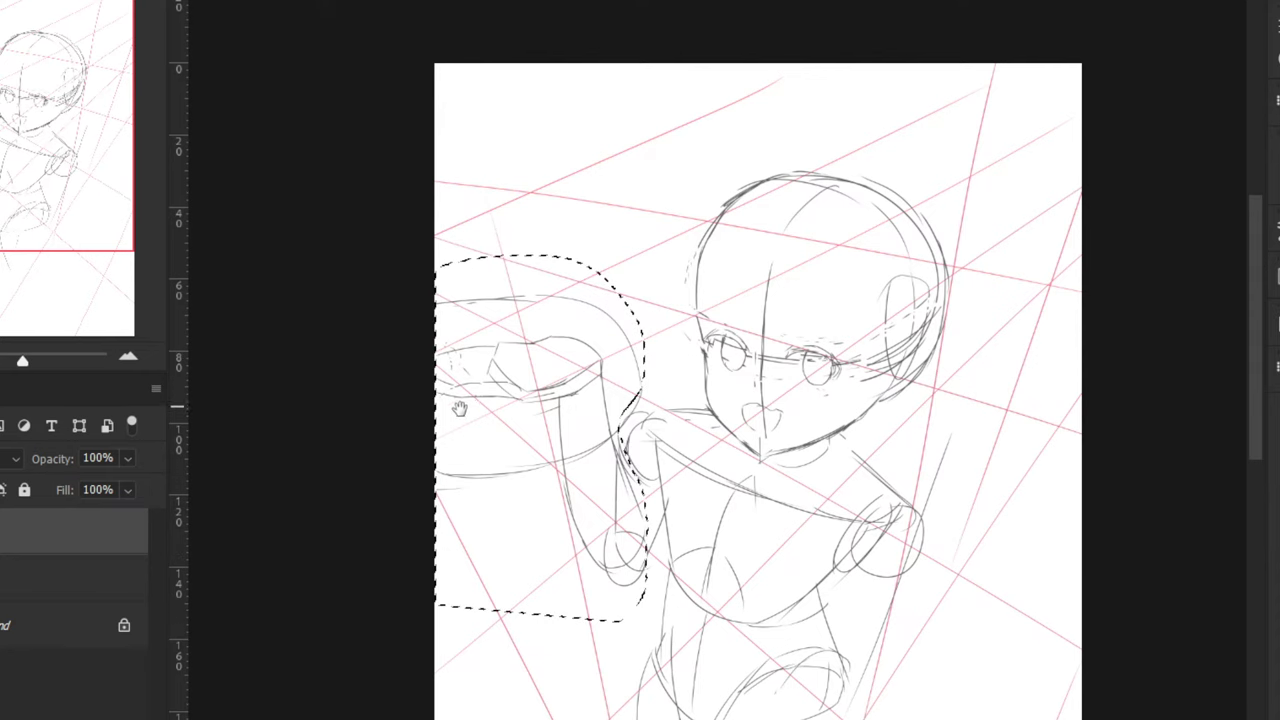
drag(481, 426, 403, 314)
key(ctrl+d)
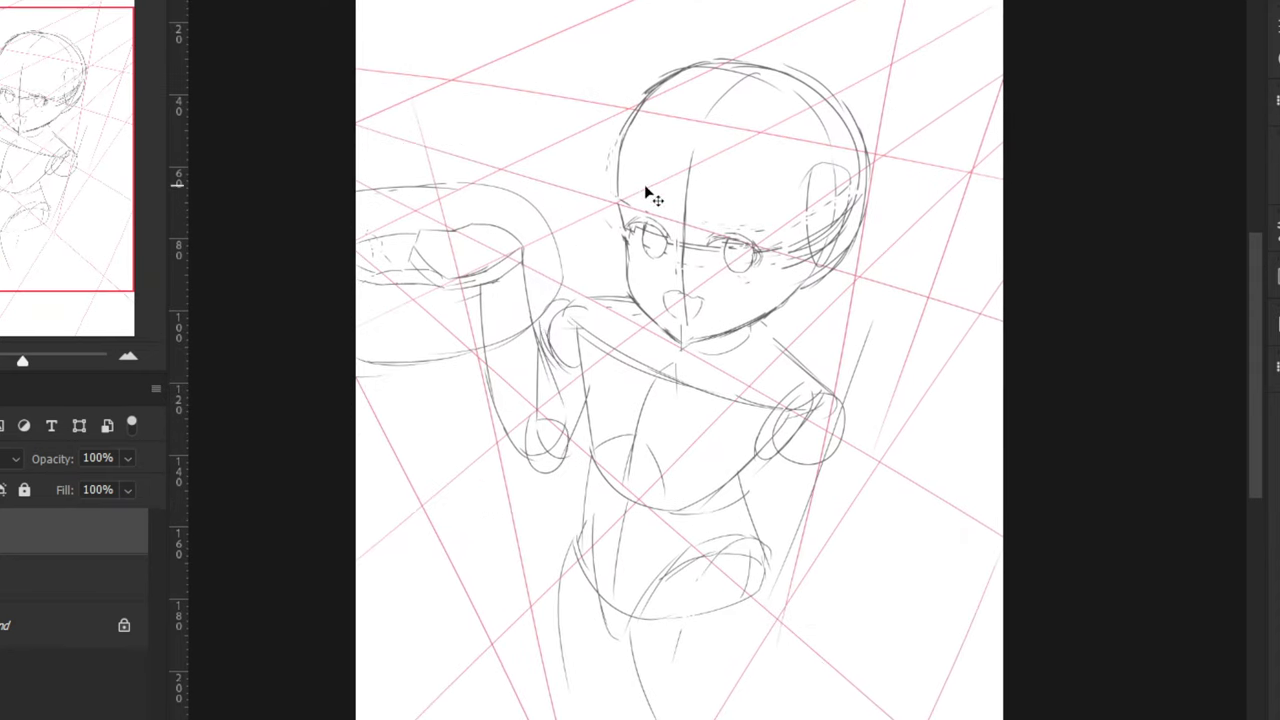
Shift the whole figure sketch to the right over the perspective guide using Free Transform
key(ctrl+t)
drag(537, 349, 604, 345)
key(Return)
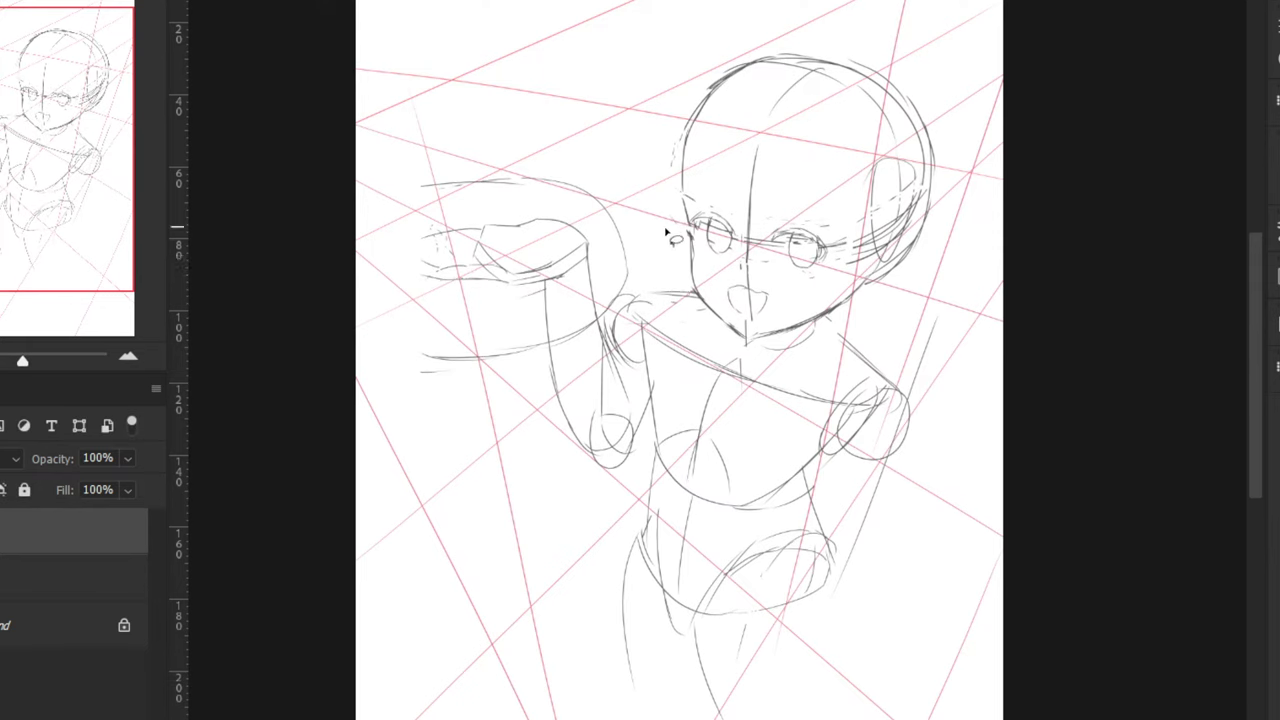
Lasso the forearm, hand and rounded outline, and shift them left, away from the shoulder, with Free Transform
mouse_move(598, 496)
mouse_down()
mouse_move(611, 374)
mouse_move(550, 137)
mouse_move(529, 529)
mouse_up()
key(ctrl+t)
drag(525, 384, 482, 386)
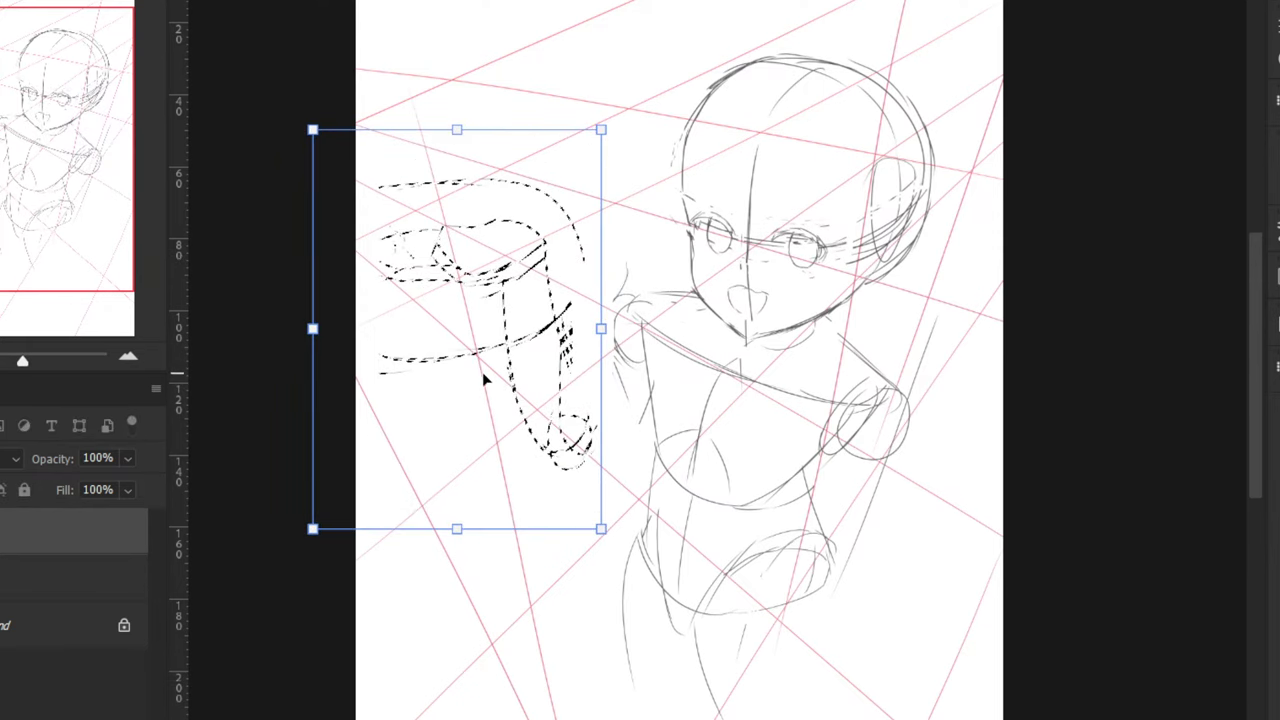
Apply the transform of the raised forearm and tray sketch and clear the selection
key(Return)
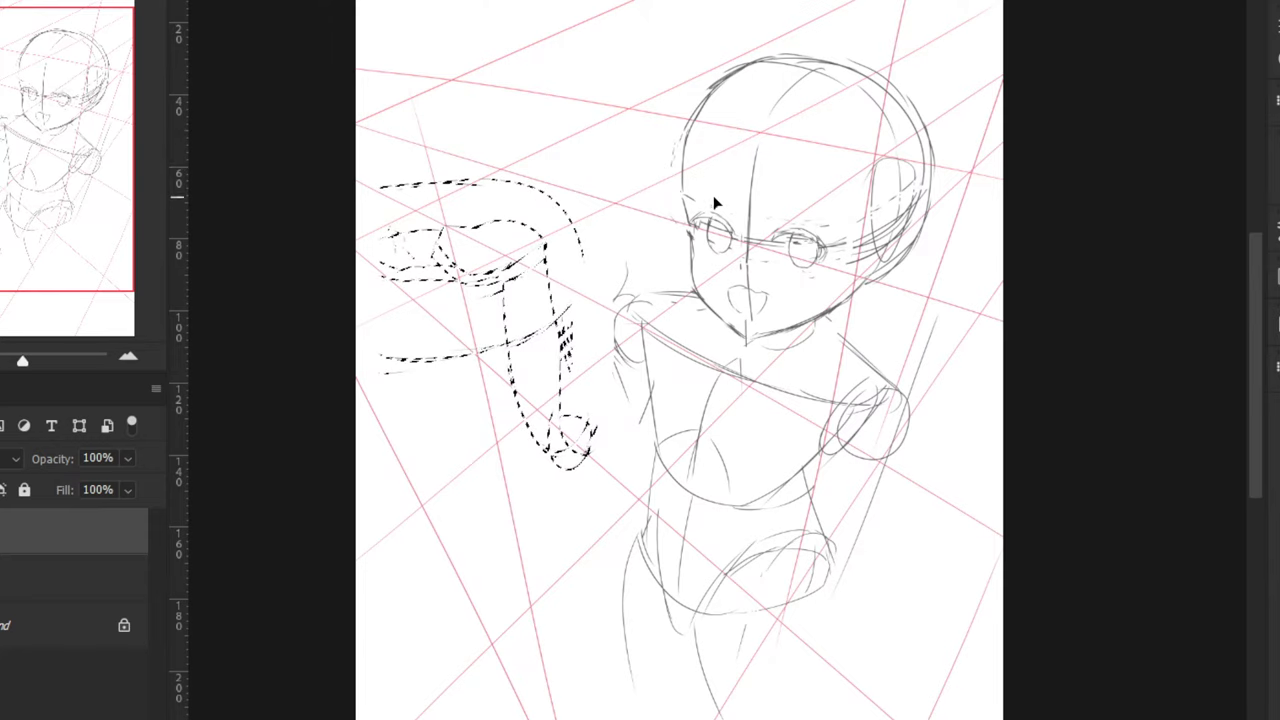
key(ctrl+d)
Sketch the elbow joint of the raised arm and the upper-arm lines connecting it to the shoulder
drag(564, 417, 593, 448)
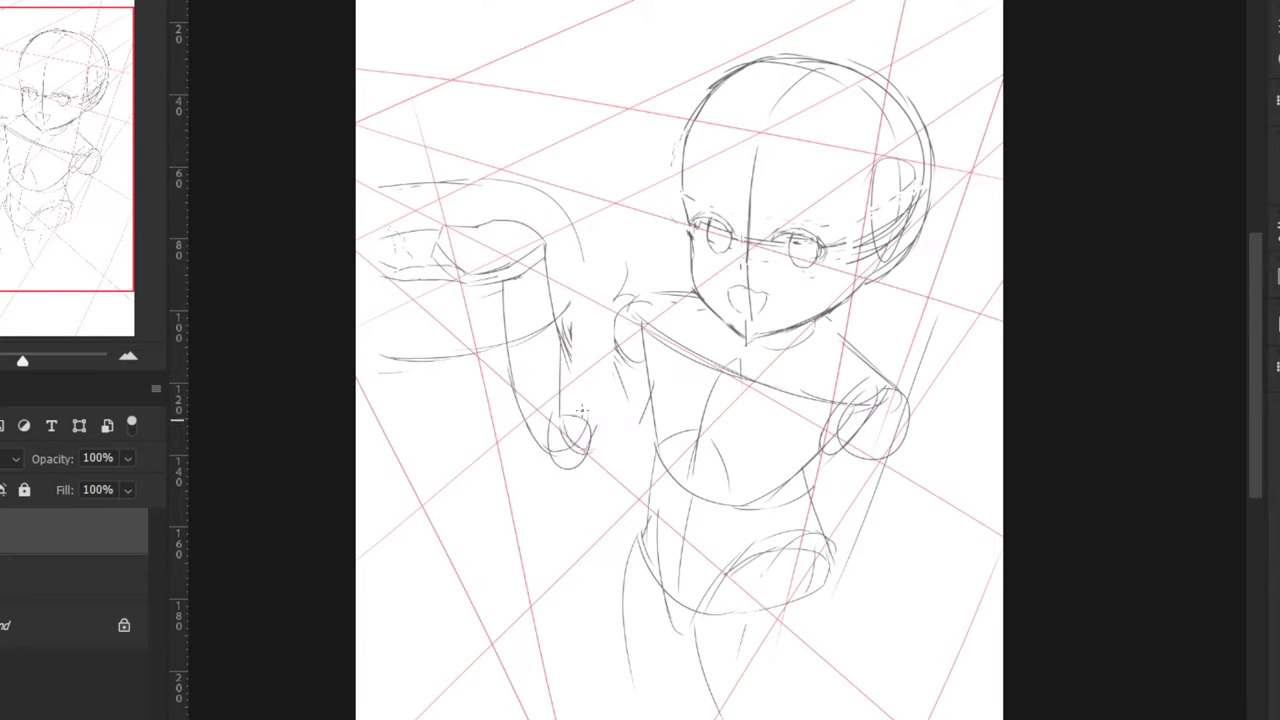
drag(622, 321, 571, 414)
key(ctrl+z)
drag(647, 371, 594, 450)
drag(560, 338, 587, 423)
key(ctrl+z)
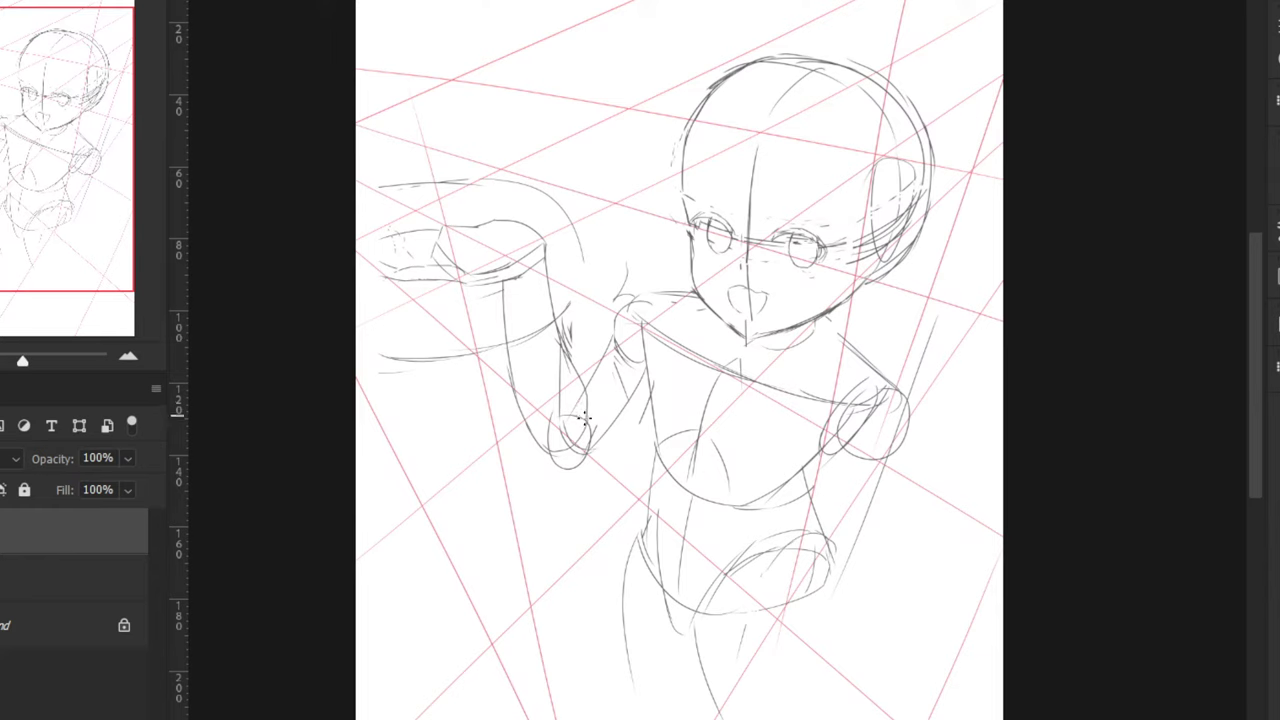
drag(605, 330, 559, 412)
key(ctrl+minus)
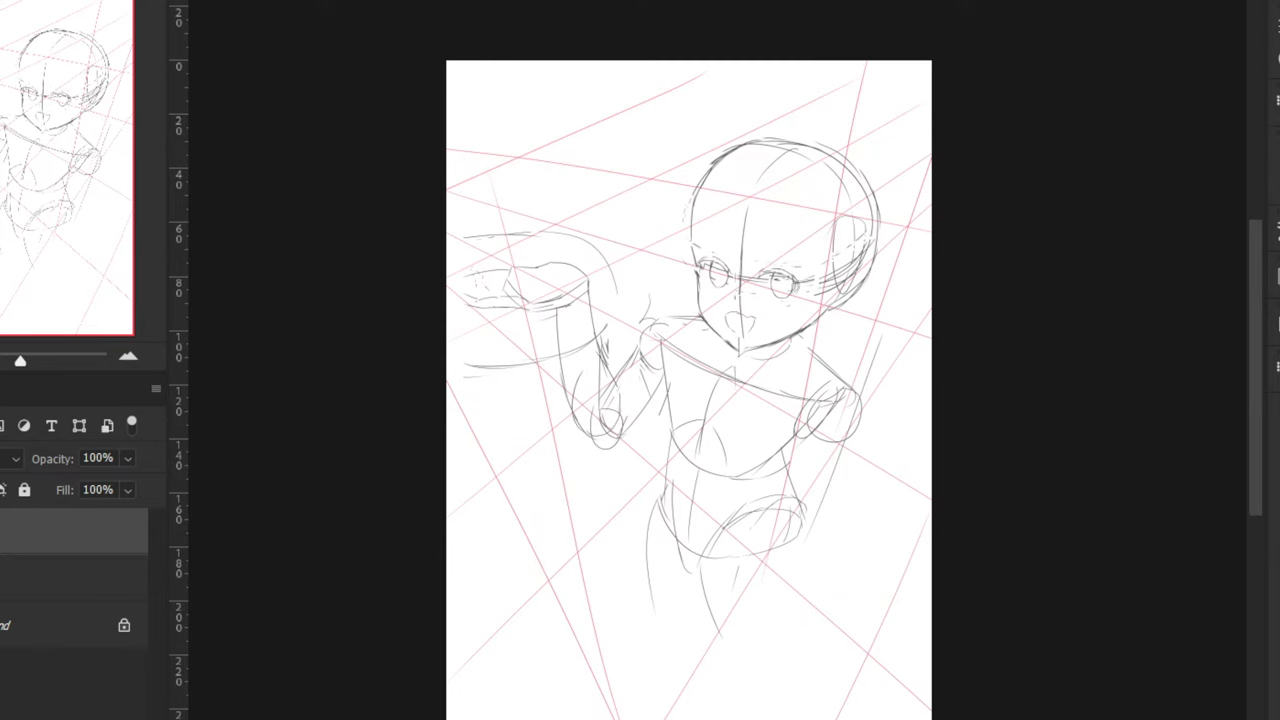
key(ctrl+plus)
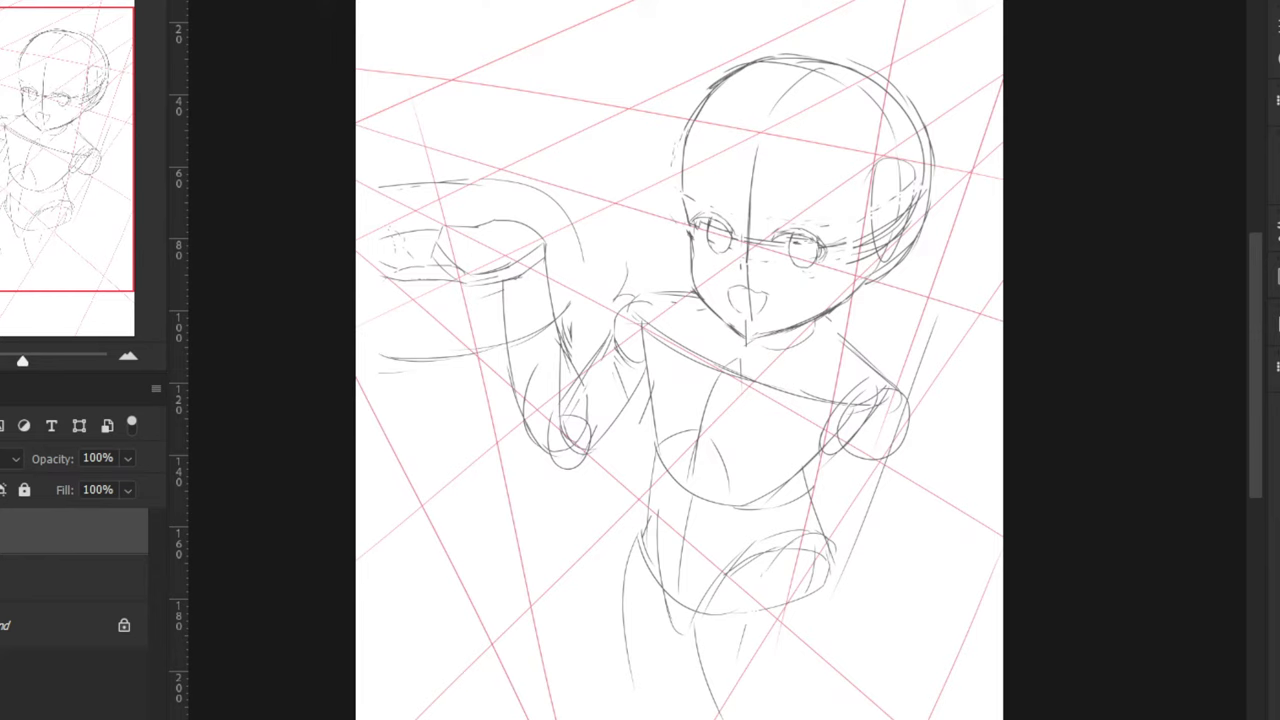
Select the elbow and upper-arm lines, rotate them clockwise and move them up so the arm reaches the shoulder
key(l)
mouse_move(612, 482)
mouse_down()
mouse_move(625, 330)
mouse_move(586, 538)
mouse_move(547, 475)
mouse_up()
key(ctrl+t)
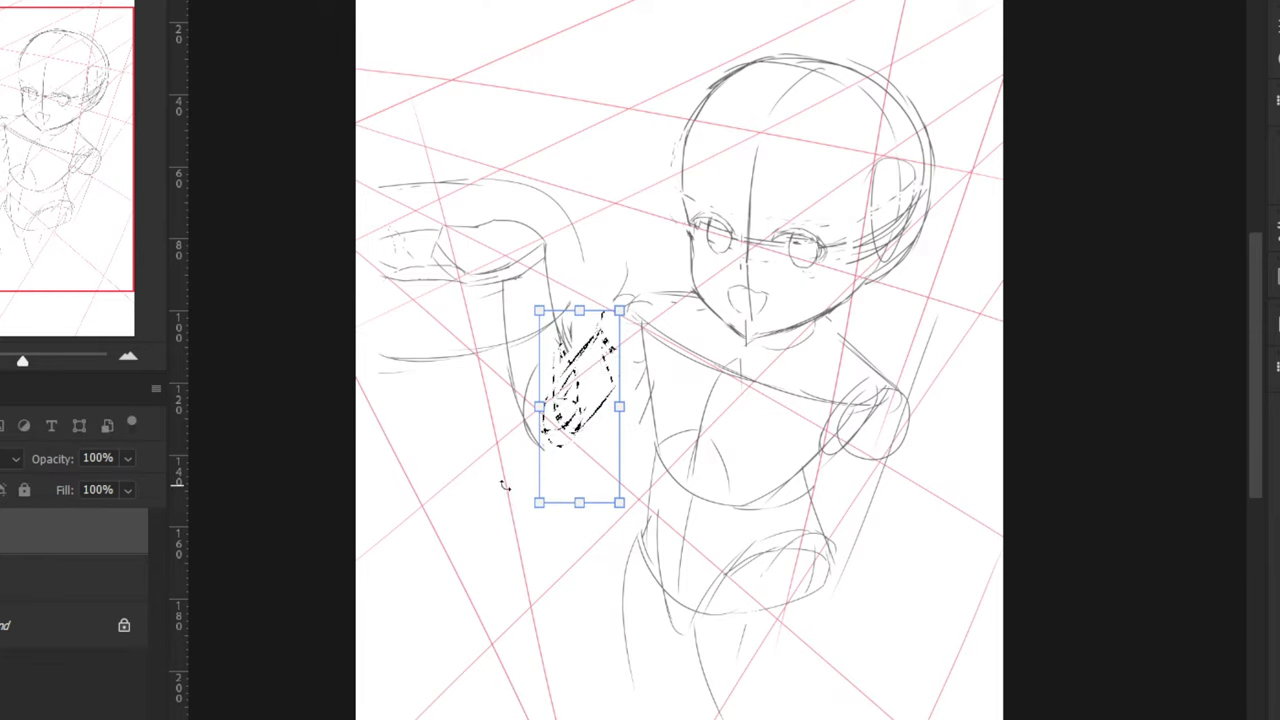
key(ctrl+z)
key(ctrl+z)
drag(542, 536, 520, 532)
key(ctrl+z)
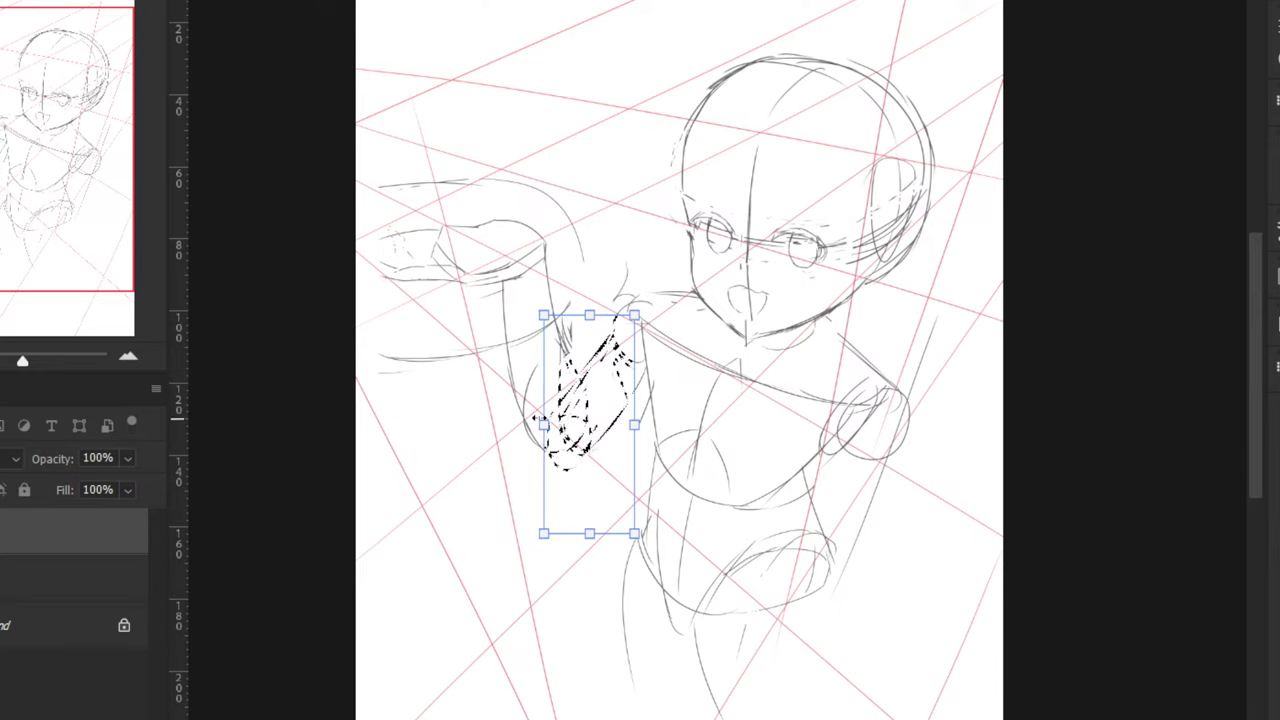
right_click(575, 415)
click(494, 330)
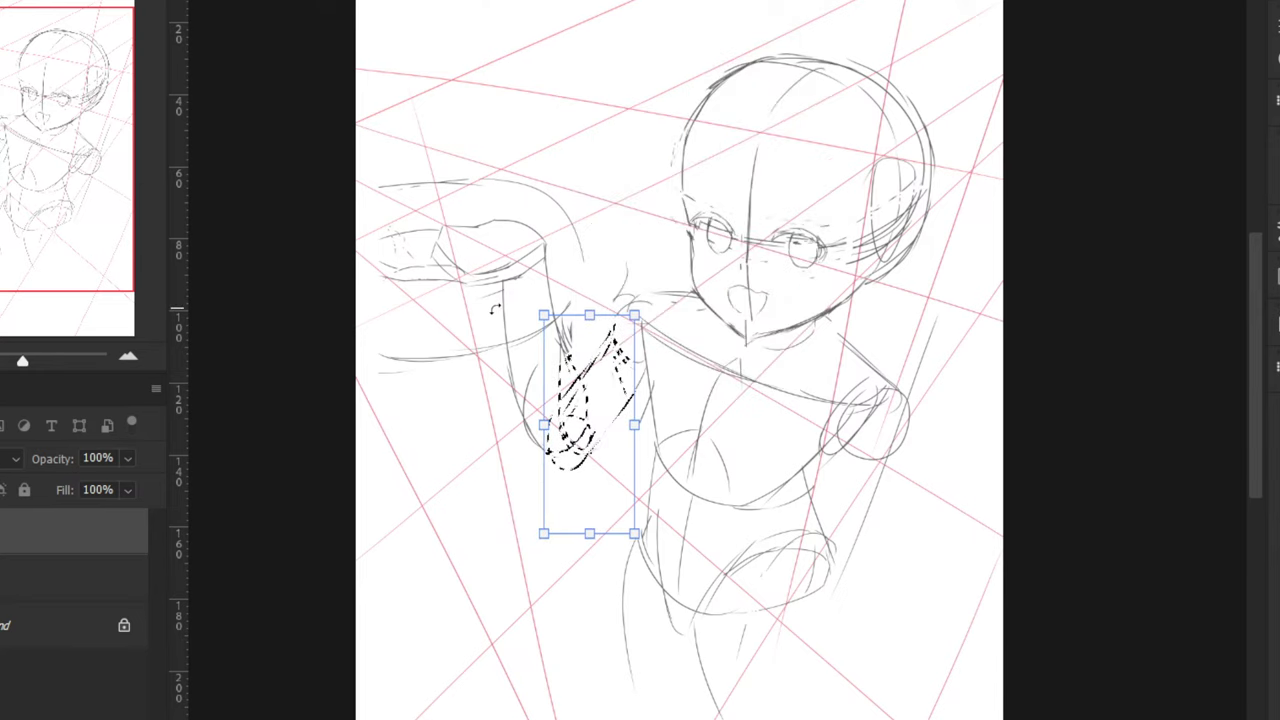
drag(495, 309, 569, 260)
drag(587, 459, 556, 416)
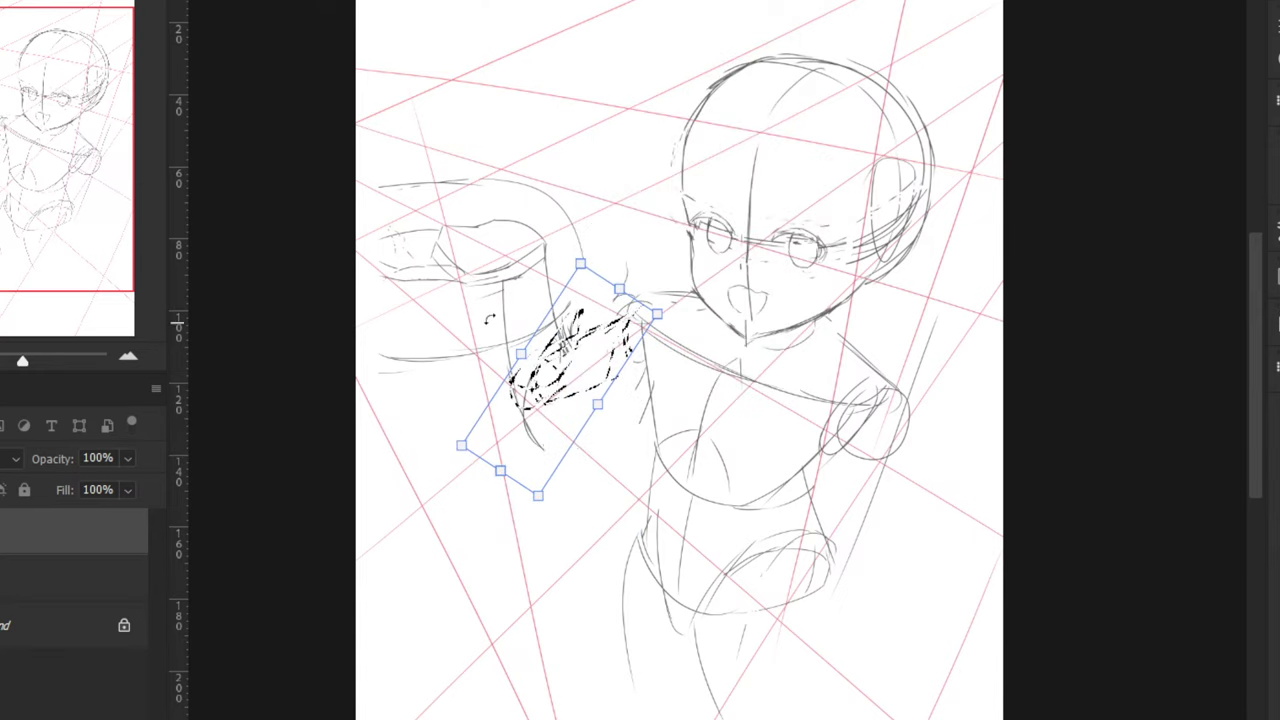
key(Return)
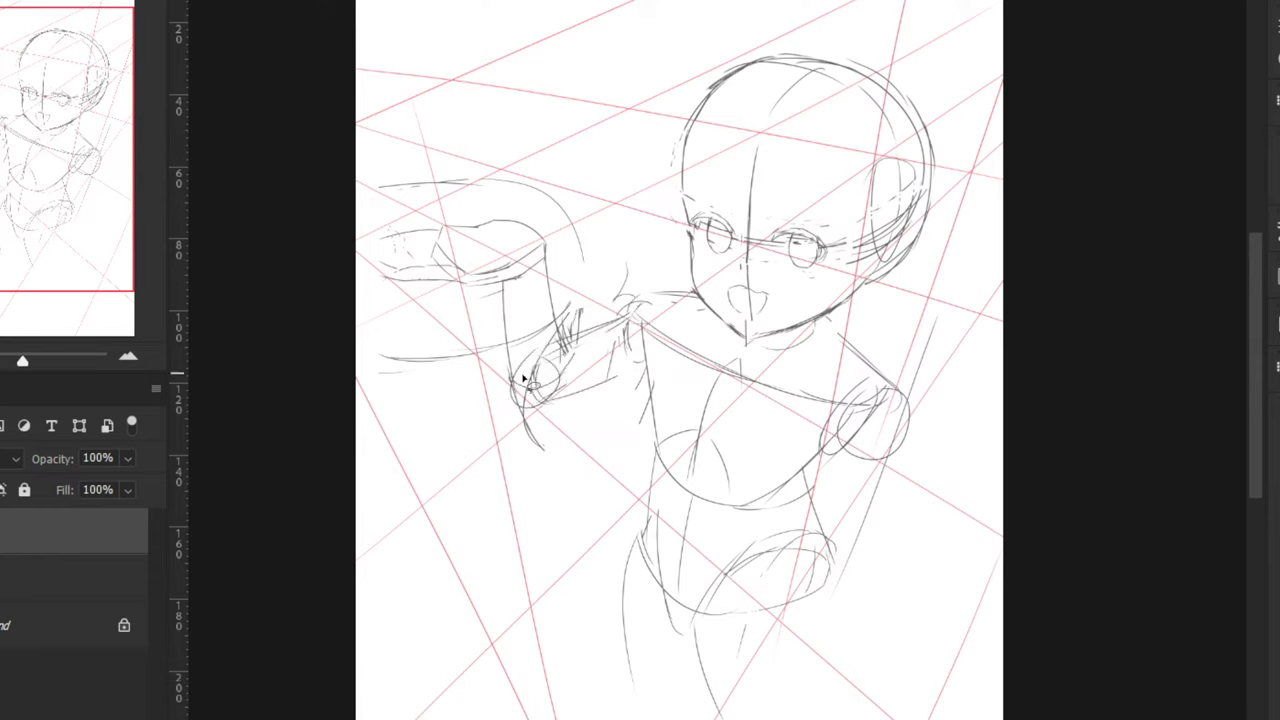
Clean up the lines around the raised arm's elbow and redraw the forearm edges between wrist and elbow
mouse_move(557, 356)
mouse_down()
mouse_move(559, 319)
mouse_move(566, 350)
mouse_up()
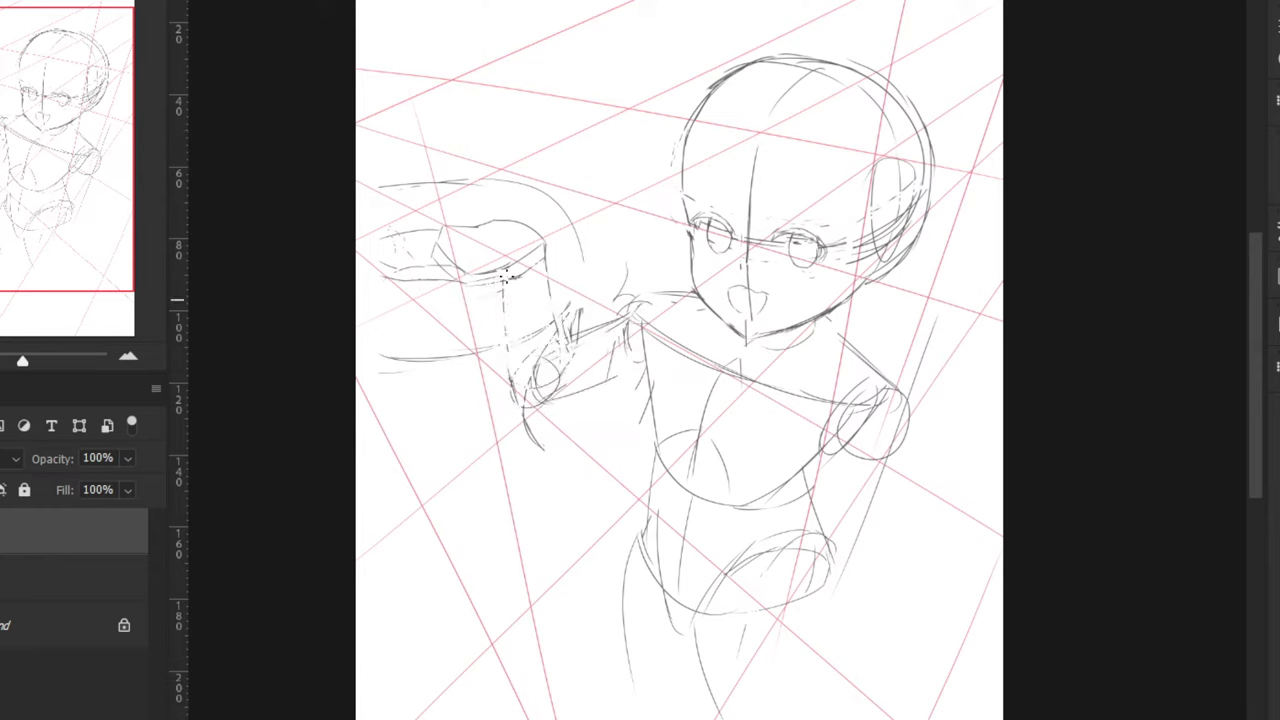
mouse_move(565, 326)
mouse_down()
mouse_move(557, 222)
mouse_move(550, 328)
mouse_up()
key(ctrl+z)
key(ctrl+z)
mouse_move(523, 206)
mouse_down()
mouse_move(558, 337)
mouse_move(500, 226)
mouse_move(472, 231)
mouse_move(504, 350)
mouse_up()
key(ctrl+z)
key(ctrl+z)
drag(475, 228, 510, 350)
drag(483, 264, 519, 356)
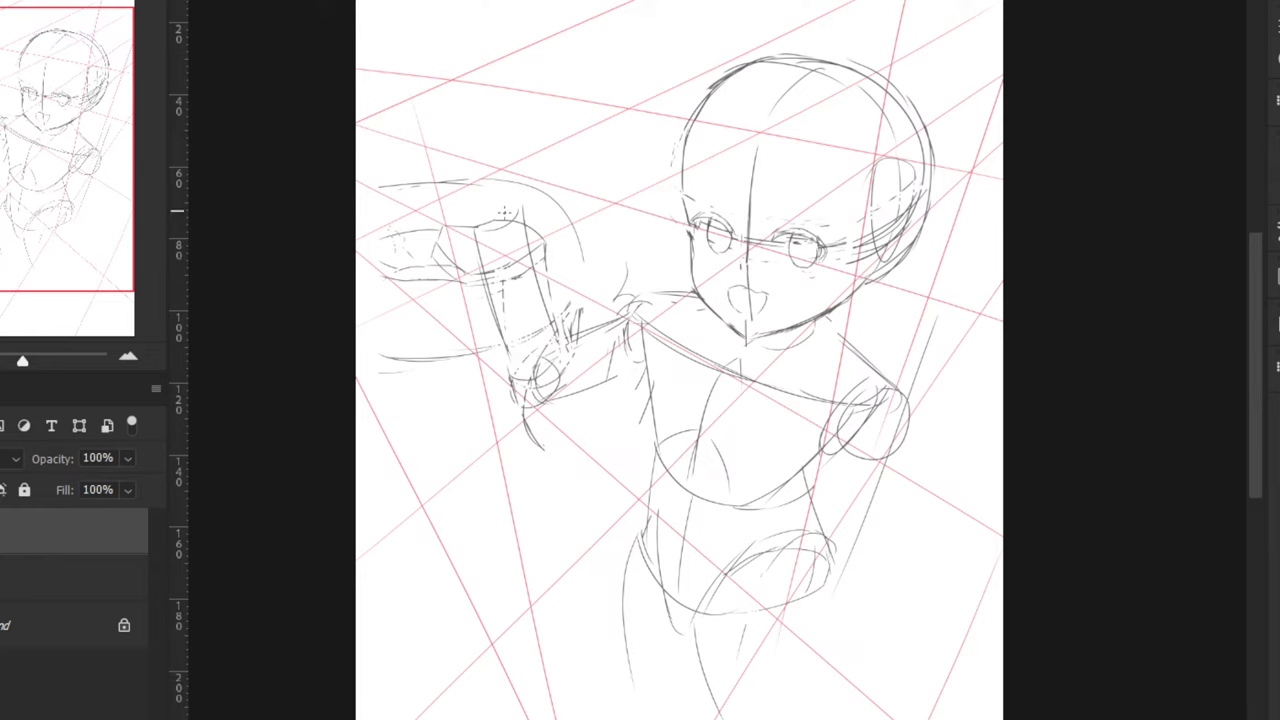
Sketch the rough hand shape above the raised forearm's wrist
mouse_move(518, 203)
mouse_down()
mouse_move(481, 175)
mouse_move(423, 179)
mouse_move(420, 198)
mouse_move(448, 225)
mouse_move(470, 225)
mouse_up()
key(ctrl+z)
key(ctrl+z)
Sketch the curved lower edge of the tray across the forearm and try its far edge above the hand
drag(440, 296, 562, 302)
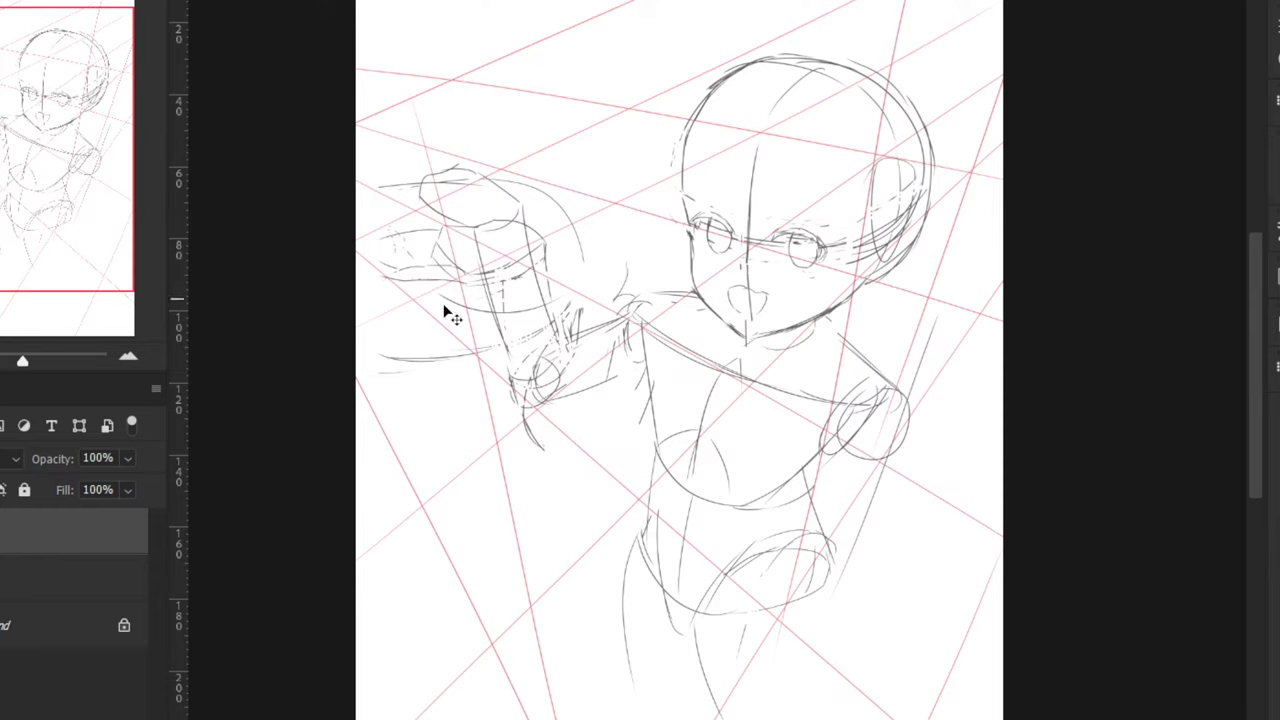
key(ctrl+z)
mouse_move(429, 310)
mouse_down()
mouse_move(571, 303)
mouse_move(598, 246)
mouse_up()
key(ctrl+z)
drag(590, 171, 422, 132)
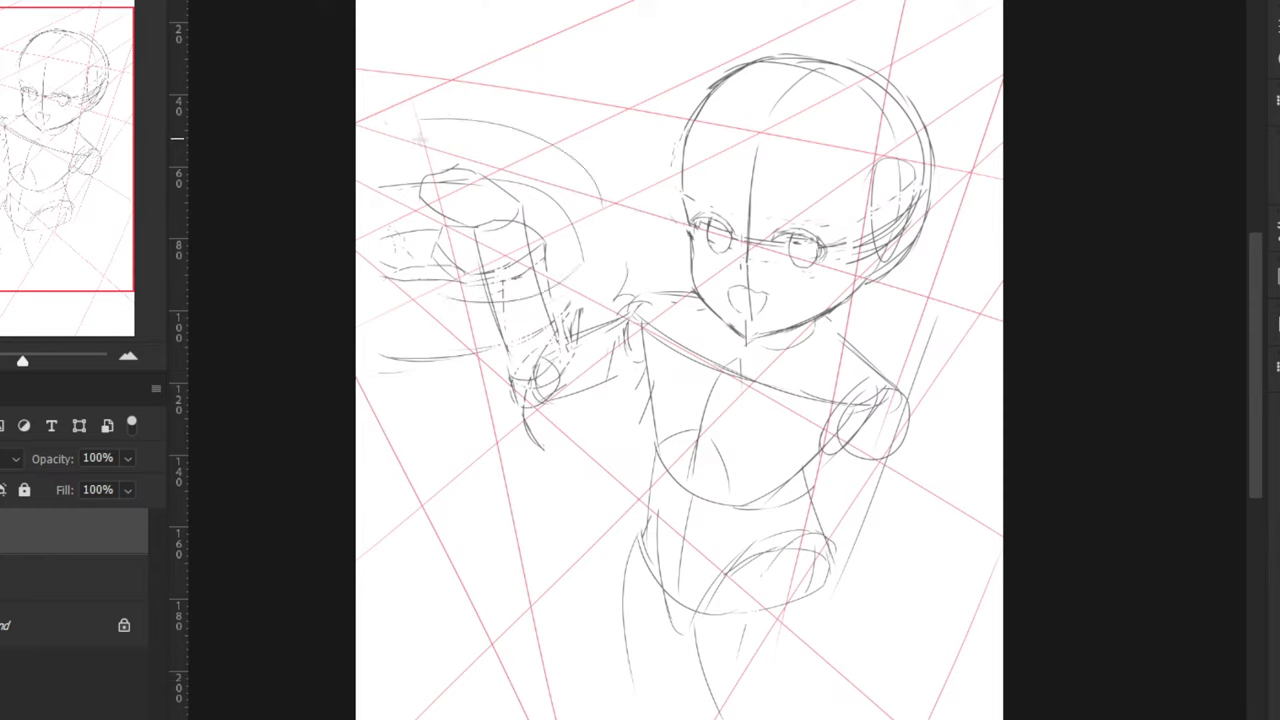
key(ctrl+z)
Sketch the tray's rounded outline around the raised hand as a large ellipse
drag(588, 246, 553, 164)
drag(532, 148, 372, 168)
key(ctrl+z)
drag(568, 272, 594, 196)
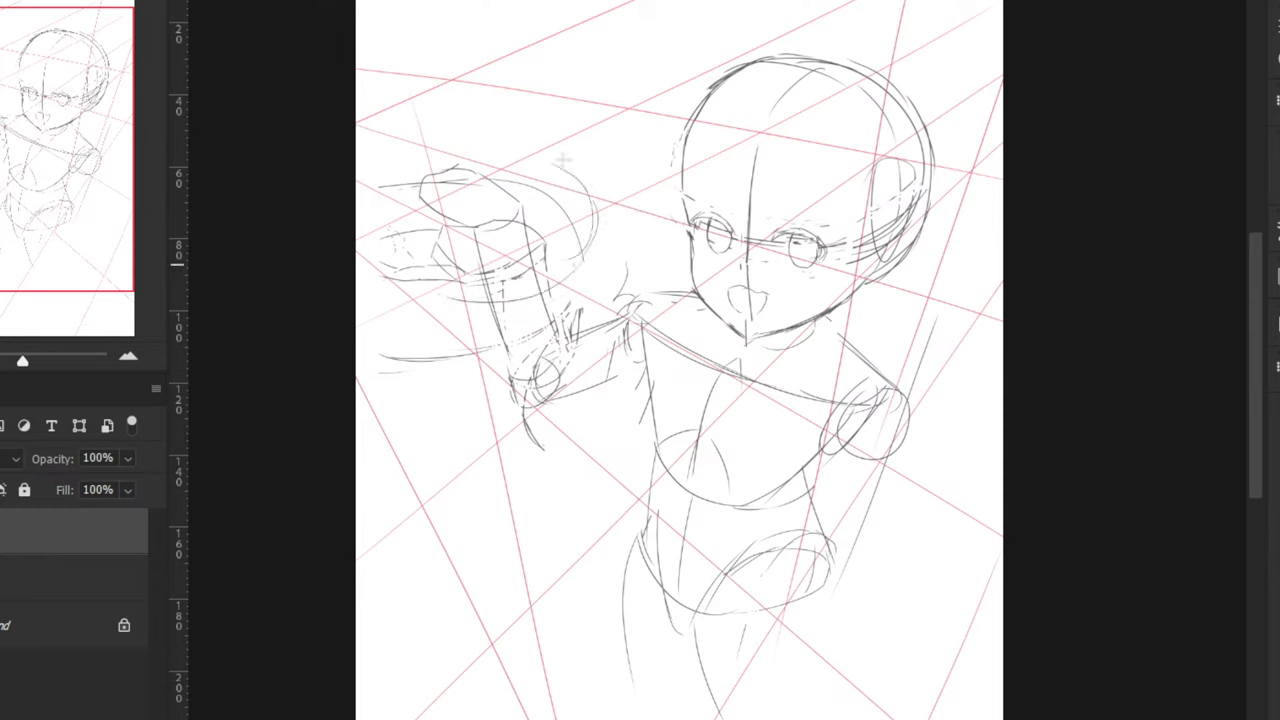
key(ctrl+z)
key(ctrl+z)
drag(572, 271, 595, 170)
drag(576, 152, 370, 170)
key(ctrl+z)
drag(566, 152, 358, 172)
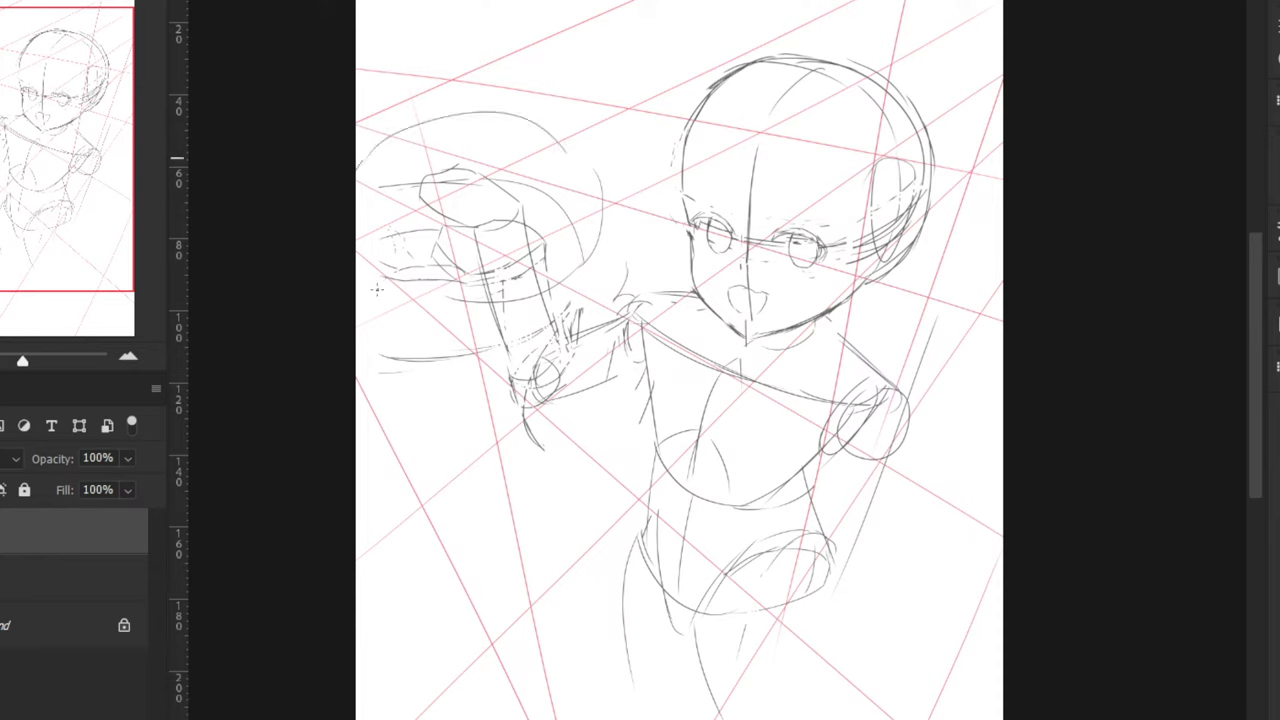
mouse_move(358, 246)
mouse_down()
mouse_move(404, 249)
mouse_move(431, 293)
mouse_move(608, 235)
mouse_move(593, 165)
mouse_move(363, 188)
mouse_move(497, 157)
mouse_up()
Strengthen the raised forearm's inner edge and the contour around the elbow
drag(499, 334, 533, 381)
key(ctrl+z)
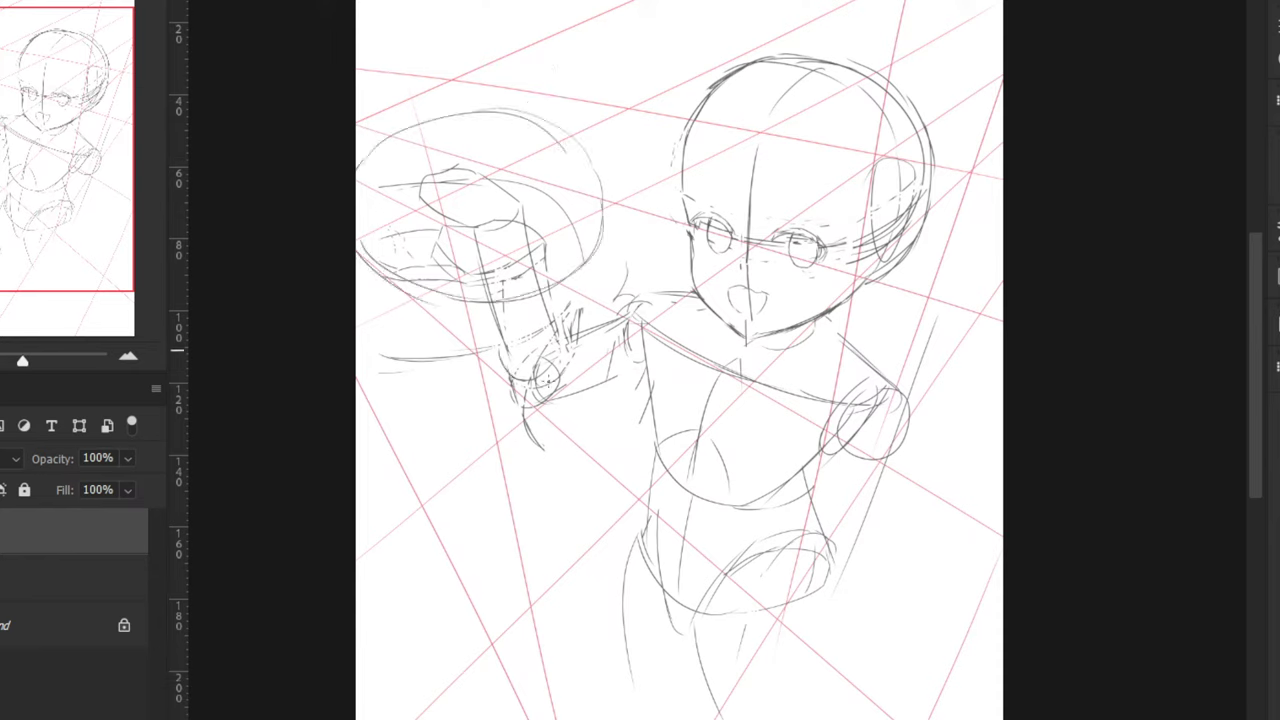
drag(523, 240, 556, 316)
mouse_move(526, 249)
mouse_down()
mouse_move(566, 338)
mouse_move(558, 328)
mouse_up()
drag(556, 364, 548, 320)
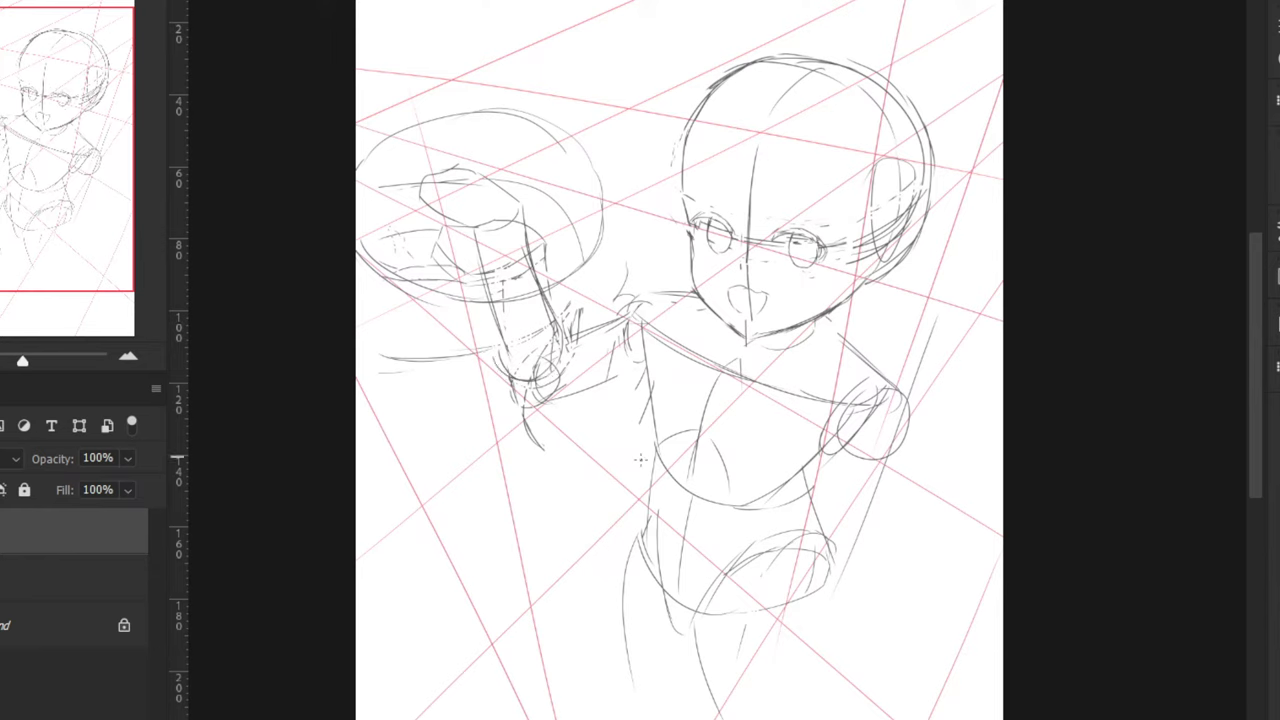
Draw a straight diagonal guideline from the raised arm's elbow across the waist
drag(492, 376, 757, 499)
key(ctrl+z)
mouse_move(530, 382)
mouse_down()
mouse_move(808, 552)
mouse_move(766, 536)
mouse_up()
key(ctrl+z)
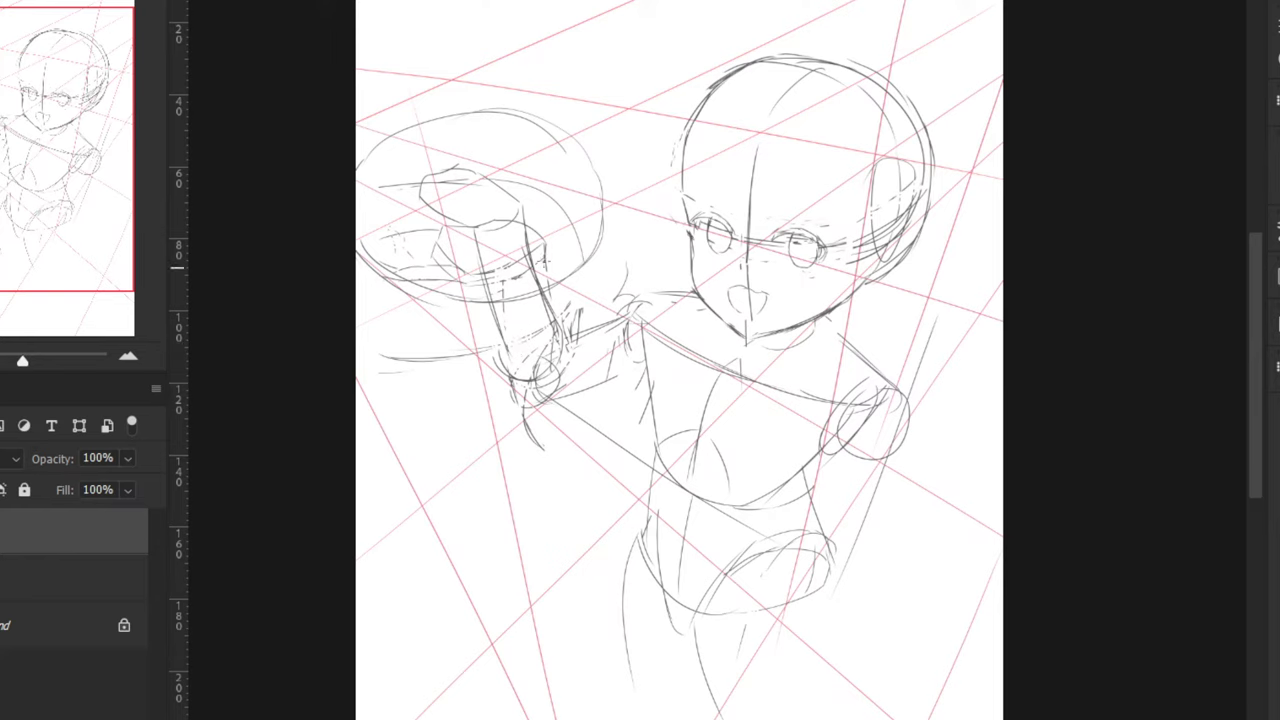
Add shoulder and elbow joint ellipses to the raised arm and redraw the upper-arm edges between them
drag(620, 312, 624, 346)
drag(522, 340, 550, 380)
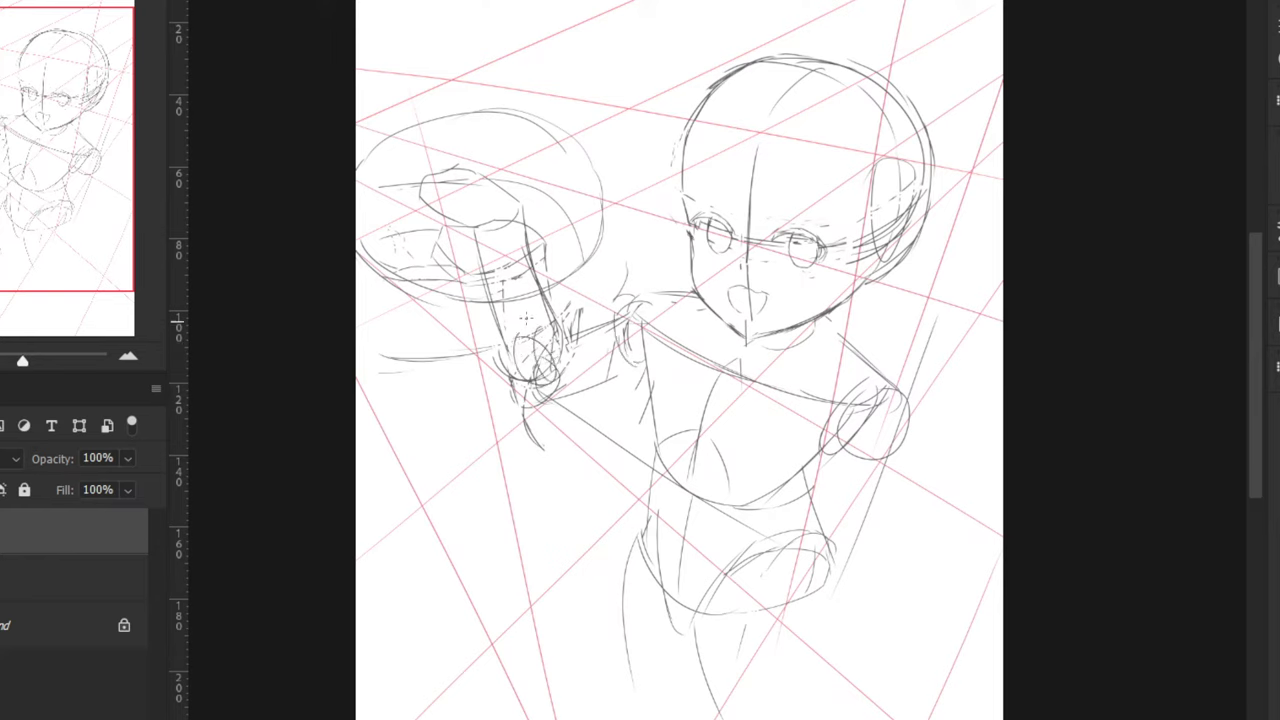
drag(560, 320, 610, 306)
drag(632, 353, 560, 374)
key(ctrl+z)
key(ctrl+z)
drag(618, 313, 540, 341)
drag(624, 363, 552, 388)
Sketch a line for the figure's left arm below the shoulder and rough in the outer edges of both thighs
mouse_move(900, 442)
mouse_down()
mouse_move(856, 446)
mouse_move(865, 306)
mouse_move(882, 501)
mouse_move(840, 519)
mouse_move(835, 620)
mouse_up()
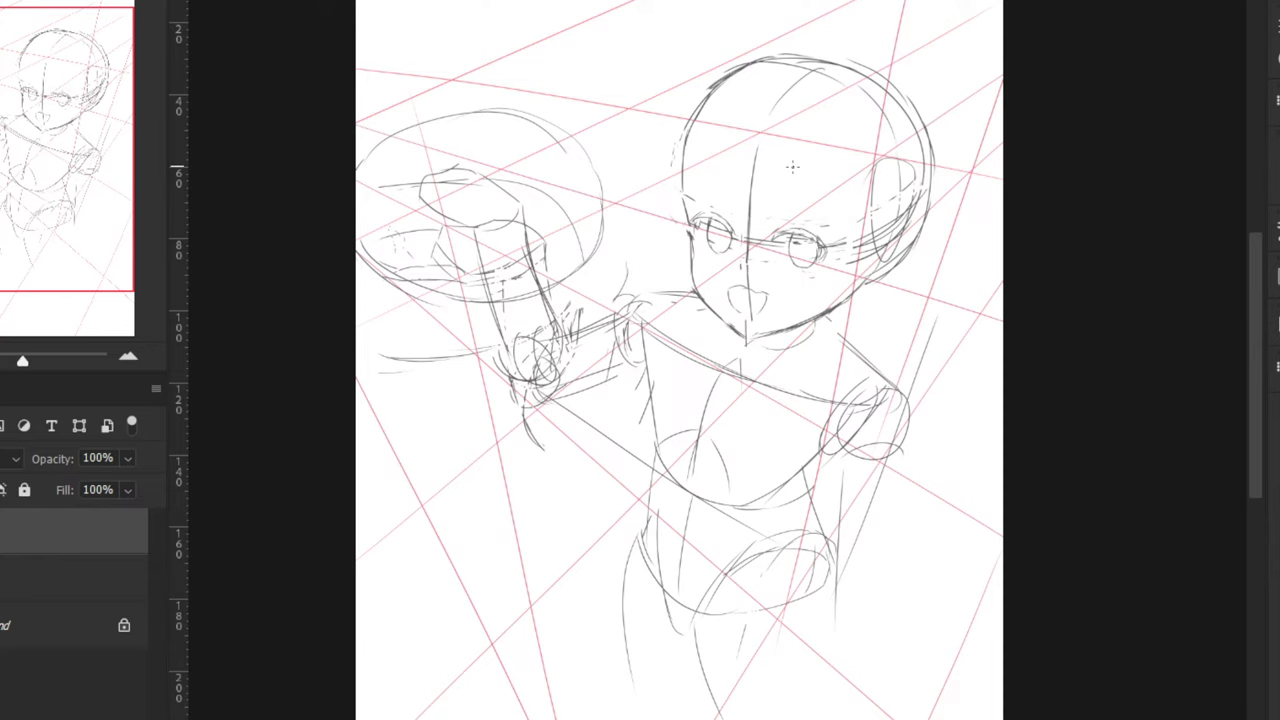
drag(619, 603, 614, 443)
drag(830, 420, 781, 591)
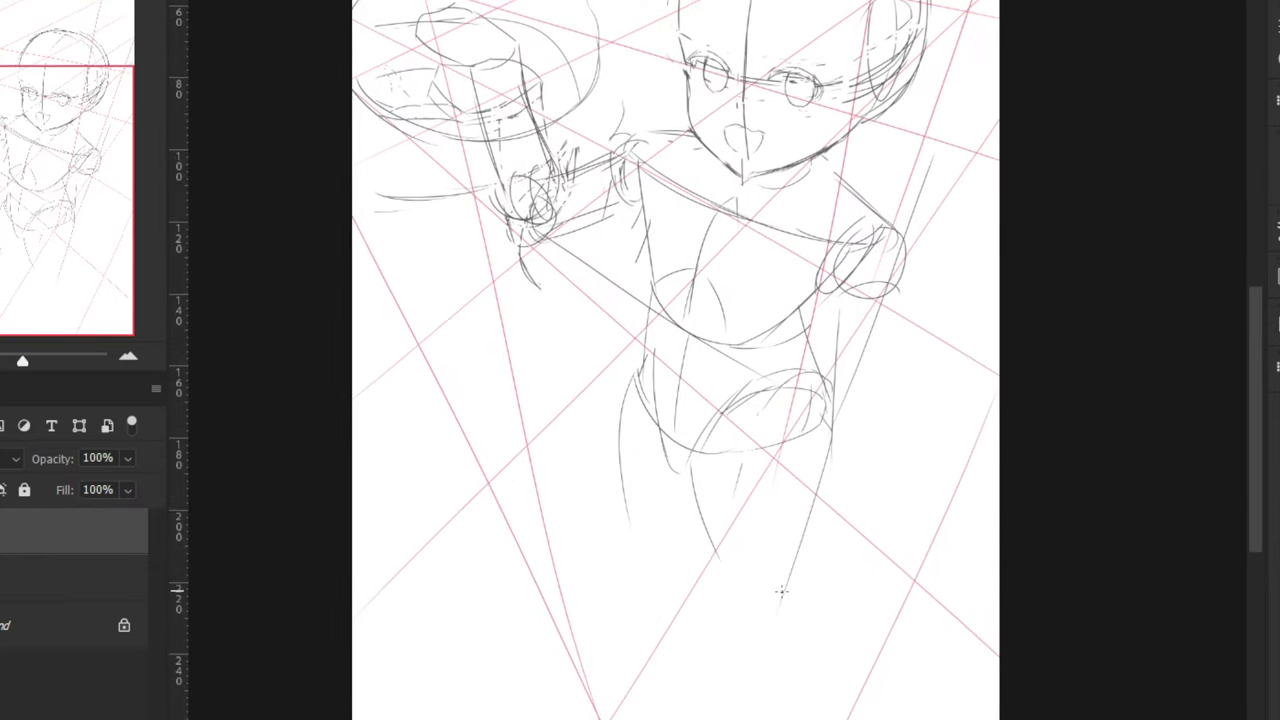
mouse_move(629, 537)
mouse_down()
mouse_move(658, 597)
mouse_move(675, 580)
mouse_move(664, 580)
mouse_up()
key(ctrl+z)
key(ctrl+z)
key(ctrl+z)
drag(627, 540, 662, 577)
Sketch the inner edge, rounded knee and outer edge of the figure's left thigh
mouse_move(690, 460)
mouse_down()
mouse_move(700, 590)
mouse_move(737, 594)
mouse_up()
key(ctrl+z)
key(ctrl+z)
key(ctrl+z)
drag(690, 462, 688, 598)
mouse_move(694, 493)
mouse_down()
mouse_move(690, 605)
mouse_move(706, 622)
mouse_move(787, 591)
mouse_up()
drag(827, 434, 790, 536)
drag(821, 478, 768, 608)
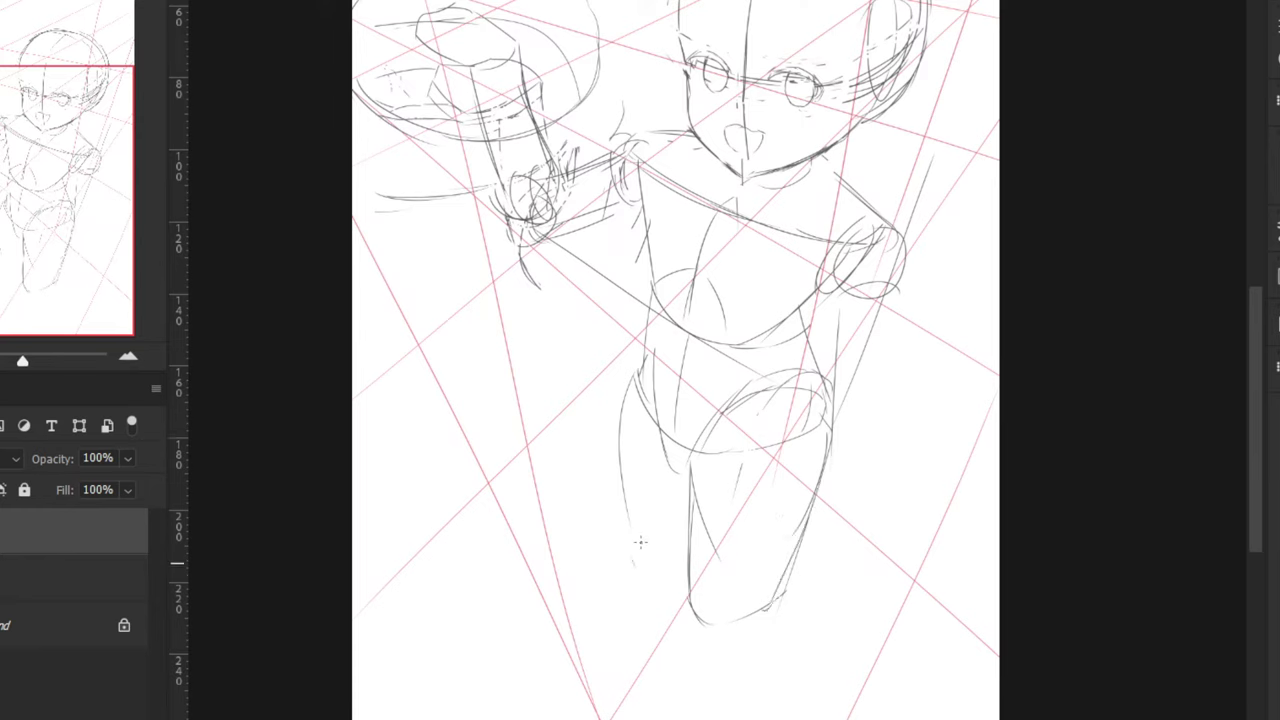
Draw diagonal guidelines at knee height and sketch the right thigh's outer edge and knee against them
drag(564, 518, 712, 648)
drag(634, 510, 638, 545)
drag(629, 480, 643, 563)
drag(633, 515, 648, 582)
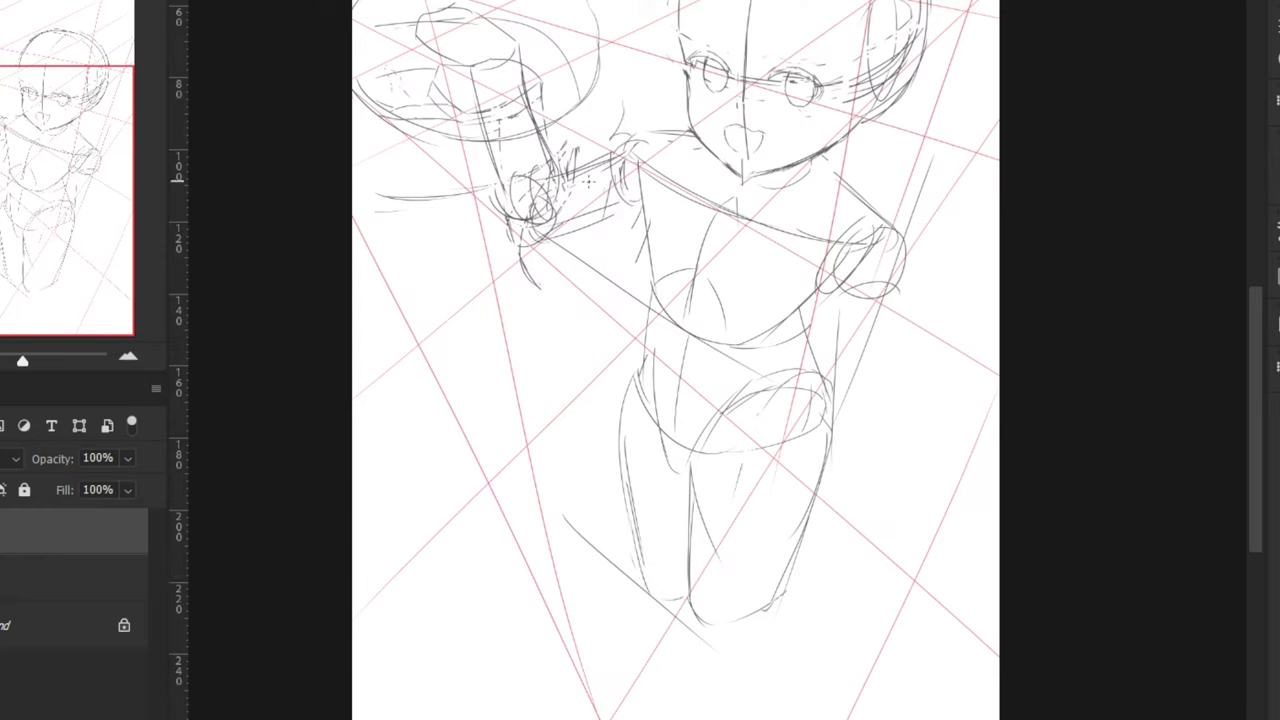
drag(689, 590, 710, 625)
mouse_move(618, 546)
mouse_down()
mouse_move(657, 578)
mouse_move(616, 539)
mouse_move(728, 639)
mouse_up()
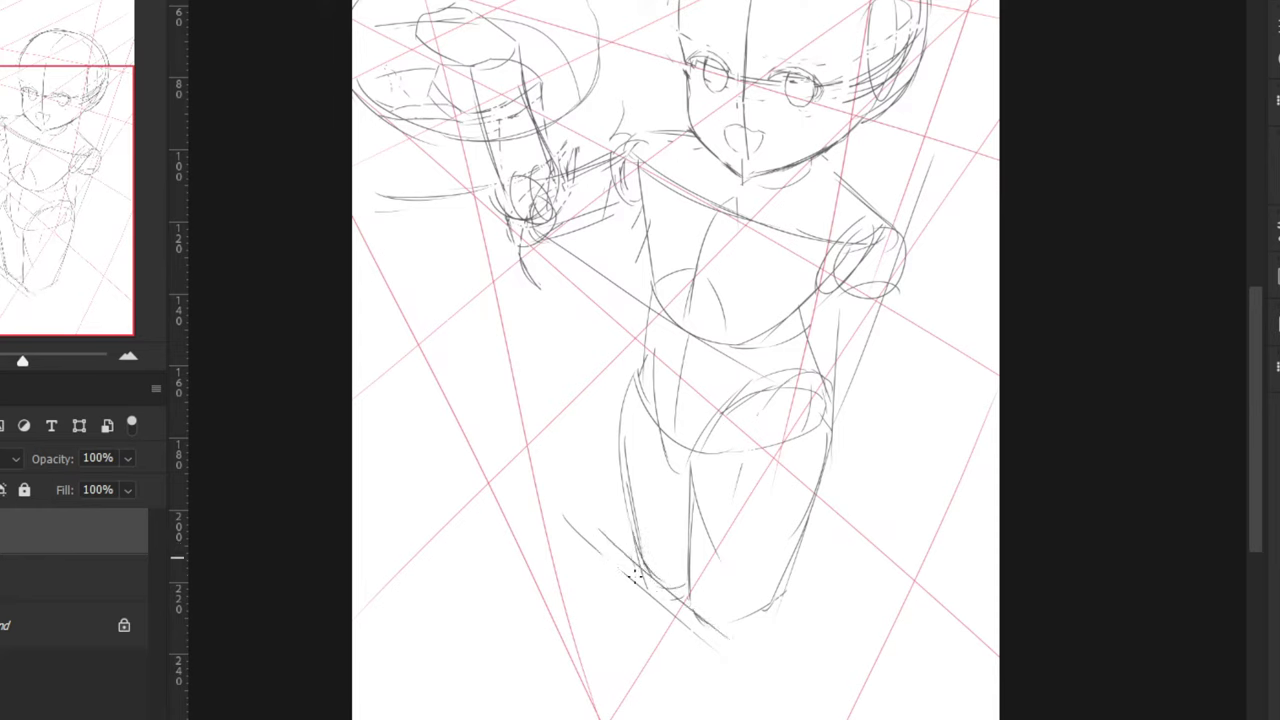
mouse_move(662, 601)
mouse_down()
mouse_move(560, 522)
mouse_move(643, 579)
mouse_up()
Rough in lines below the figure's left knee and a centre line running down that leg
key(ctrl+minus)
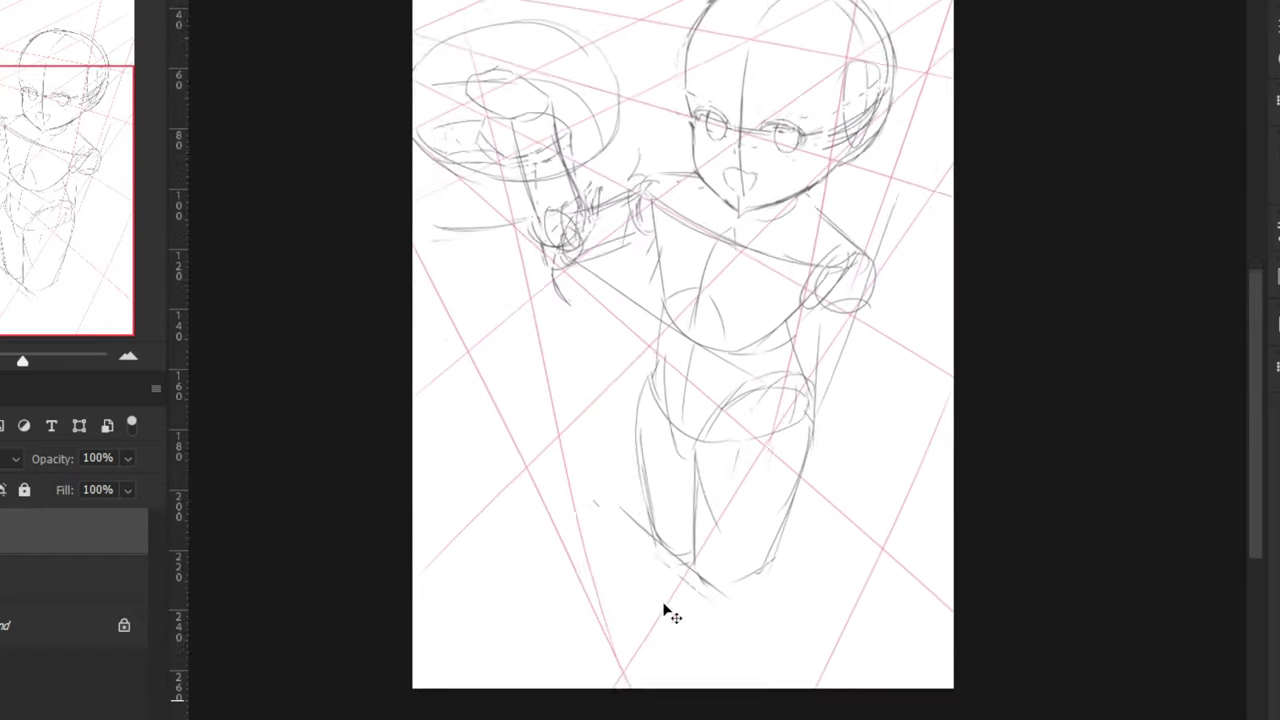
drag(763, 525, 752, 598)
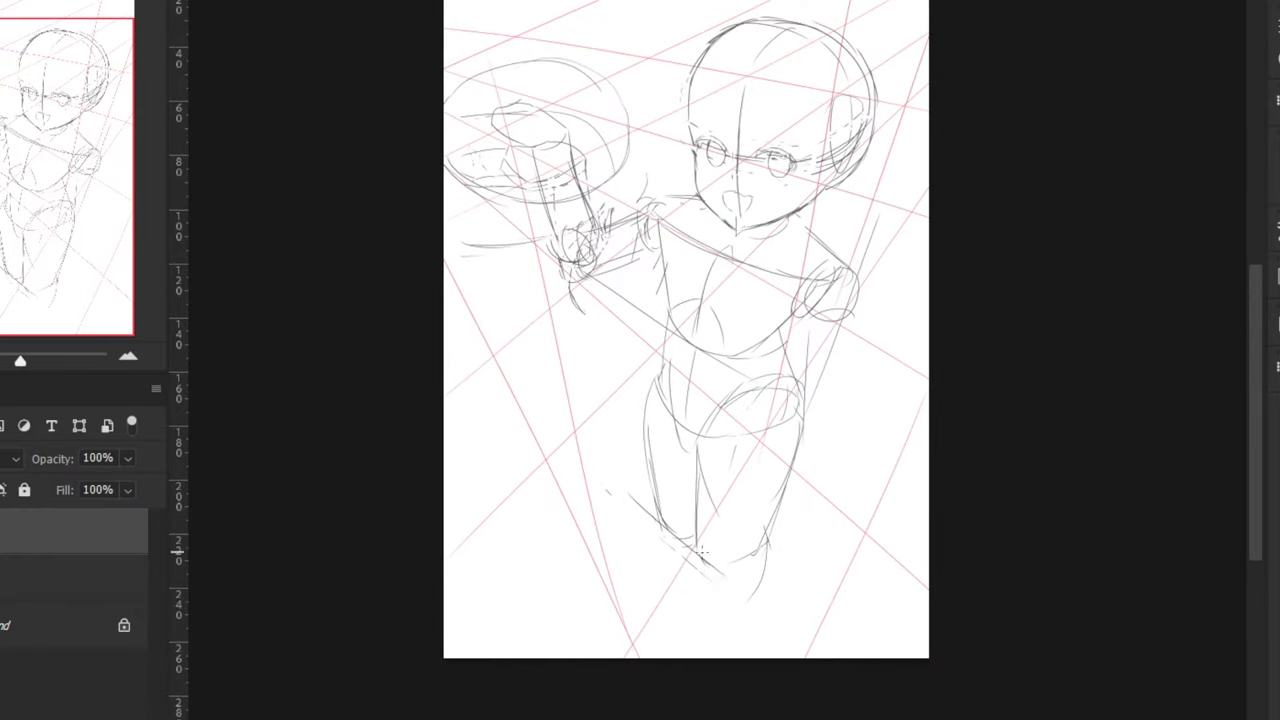
drag(706, 560, 708, 636)
key(ctrl+z)
key(ctrl+z)
drag(746, 438, 769, 639)
key(ctrl+z)
drag(751, 440, 744, 622)
Move the whole figure sketch slightly higher on the canvas
mouse_move(568, 319)
mouse_down()
mouse_move(552, 429)
mouse_move(623, 441)
mouse_move(623, 418)
mouse_up()
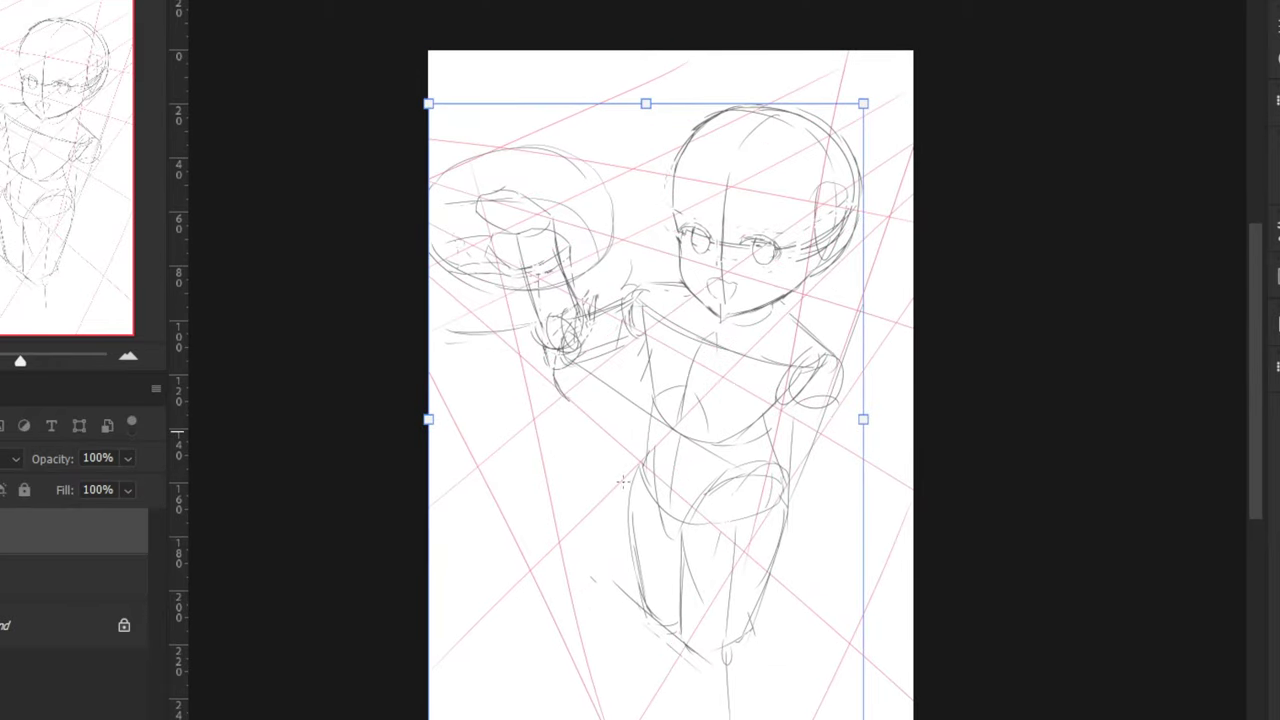
Try to sketch the lower-leg lines below both knees
mouse_move(609, 520)
mouse_down()
mouse_move(643, 466)
mouse_move(646, 429)
mouse_move(612, 543)
mouse_move(629, 626)
mouse_up()
key(ctrl+z)
drag(653, 549, 626, 656)
key(ctrl+z)
drag(661, 582, 641, 634)
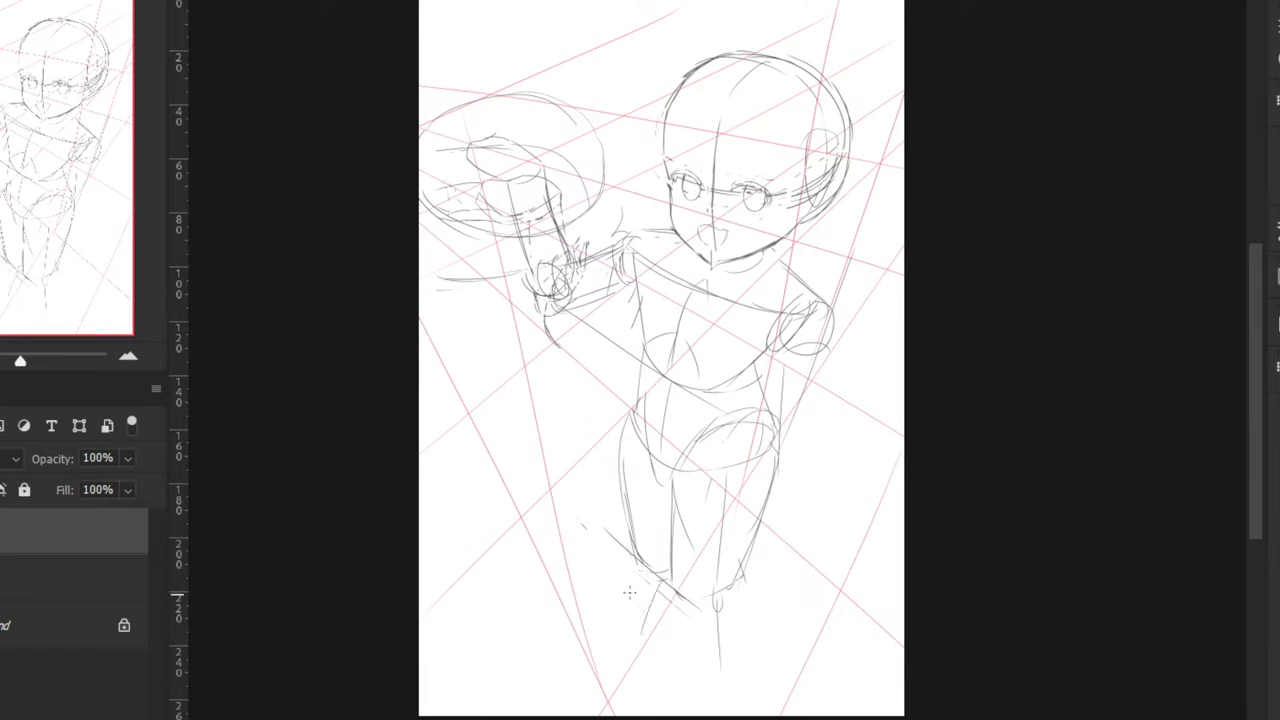
drag(674, 584, 676, 668)
key(ctrl+z)
drag(681, 612, 688, 690)
drag(746, 590, 734, 652)
key(ctrl+z)
key(ctrl+z)
Redraw the outer edge of the figure's right thigh and round off its lower end at the knee
drag(630, 545, 621, 480)
drag(622, 434, 613, 533)
drag(621, 456, 638, 544)
key(ctrl+z)
key(ctrl+z)
drag(622, 441, 620, 560)
key(ctrl+z)
mouse_move(622, 446)
mouse_down()
mouse_move(632, 540)
mouse_move(644, 564)
mouse_move(671, 549)
mouse_up()
key(ctrl+z)
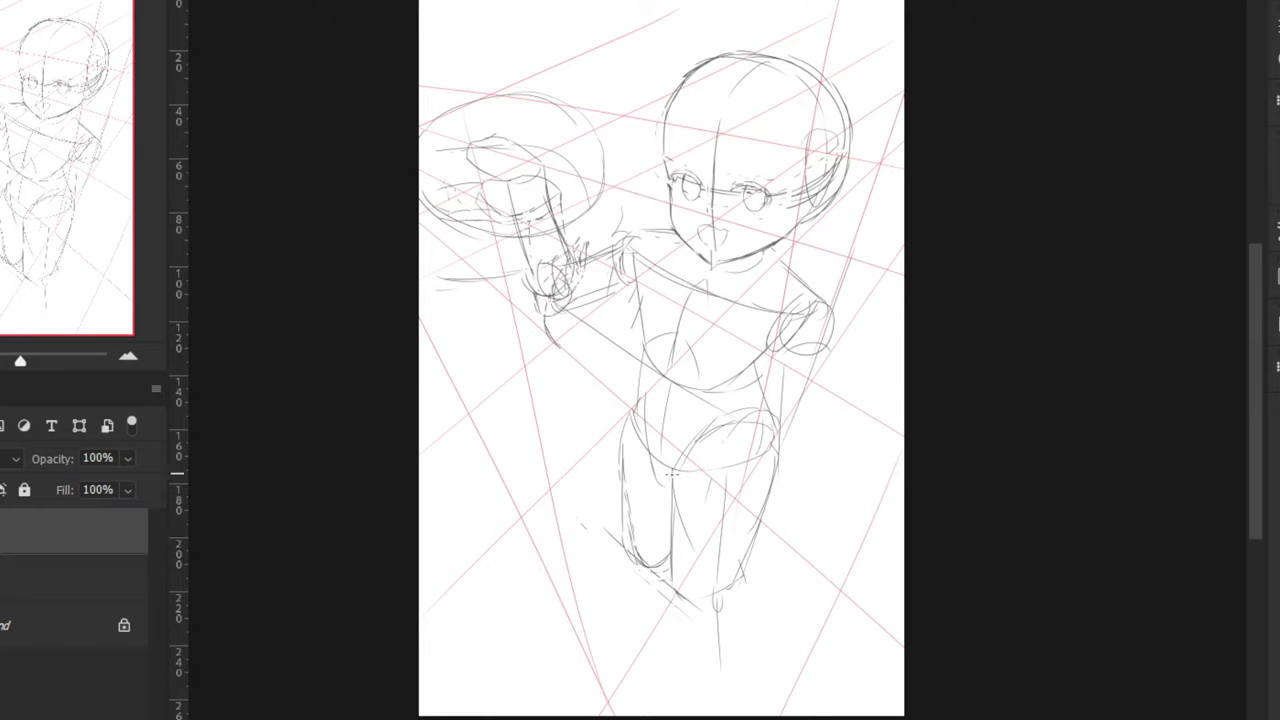
Redraw the inner and outer edges of the figure's left thigh and refine its rounded knee
drag(673, 477, 681, 584)
key(ctrl+z)
drag(677, 476, 683, 590)
mouse_move(680, 526)
mouse_down()
mouse_move(662, 563)
mouse_move(712, 596)
mouse_move(726, 590)
mouse_up()
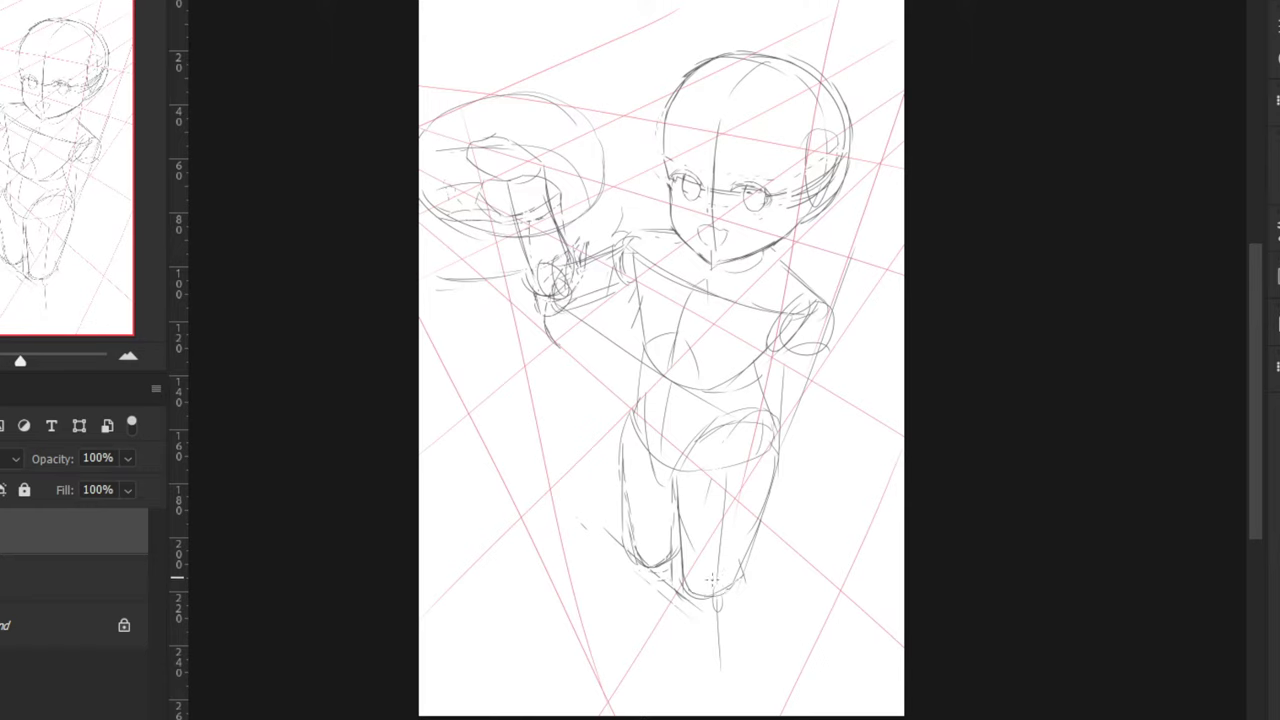
mouse_move(770, 458)
mouse_down()
mouse_move(762, 544)
mouse_move(744, 578)
mouse_up()
mouse_move(694, 596)
mouse_down()
mouse_move(678, 586)
mouse_move(750, 556)
mouse_move(770, 444)
mouse_move(760, 540)
mouse_move(686, 596)
mouse_move(694, 614)
mouse_up()
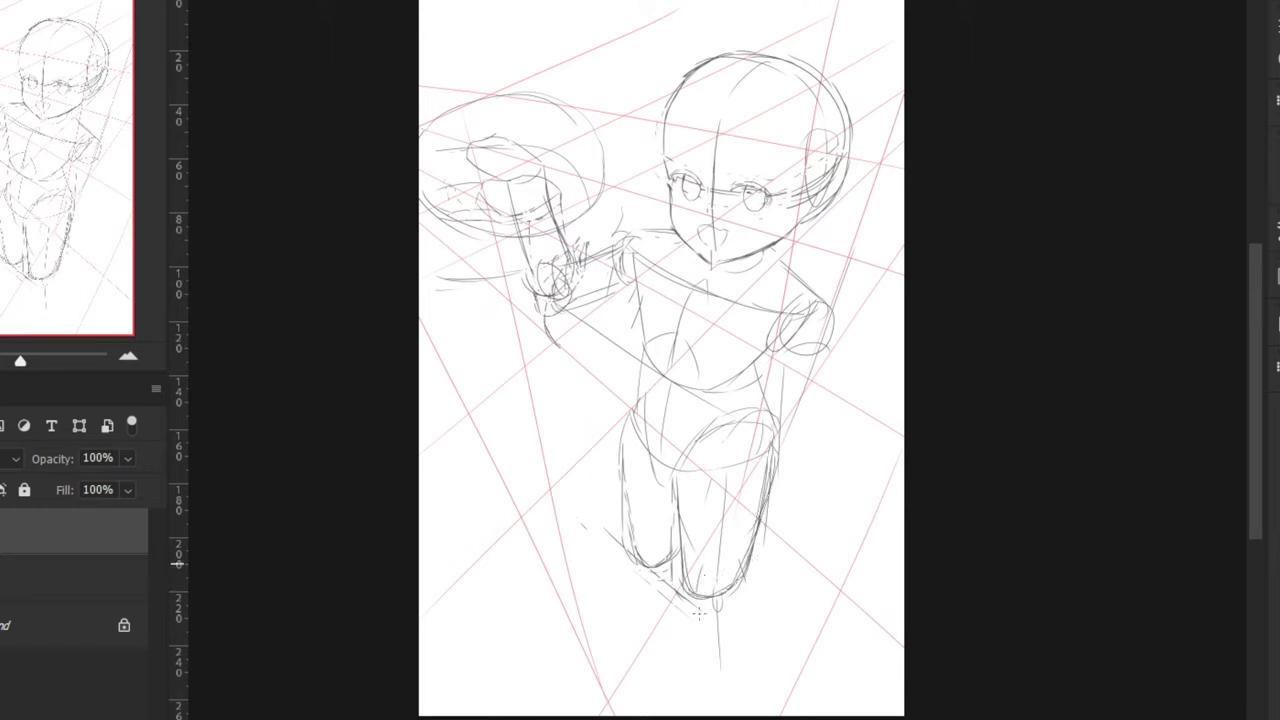
drag(726, 568, 700, 612)
Sketch the right leg's inner shin line and draw a straight diagonal guideline at foot level
mouse_move(638, 536)
mouse_down()
mouse_move(663, 560)
mouse_move(625, 636)
mouse_move(630, 664)
mouse_up()
key(ctrl+z)
key(ctrl+z)
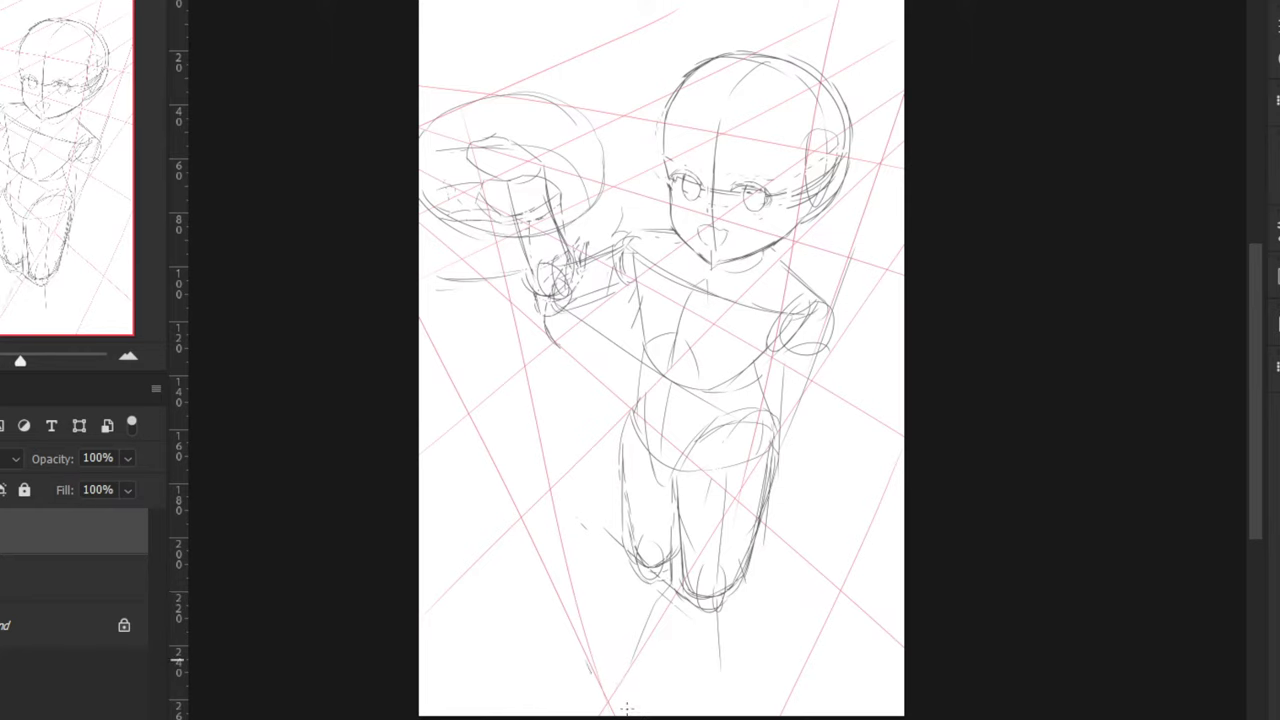
drag(627, 709, 655, 712)
key(ctrl+z)
drag(521, 647, 640, 717)
key(ctrl+z)
Sketch the right leg's outer shin down to the ankle and the shin edges of the left leg
drag(623, 540, 616, 624)
key(ctrl+z)
drag(620, 556, 611, 648)
drag(690, 669, 688, 626)
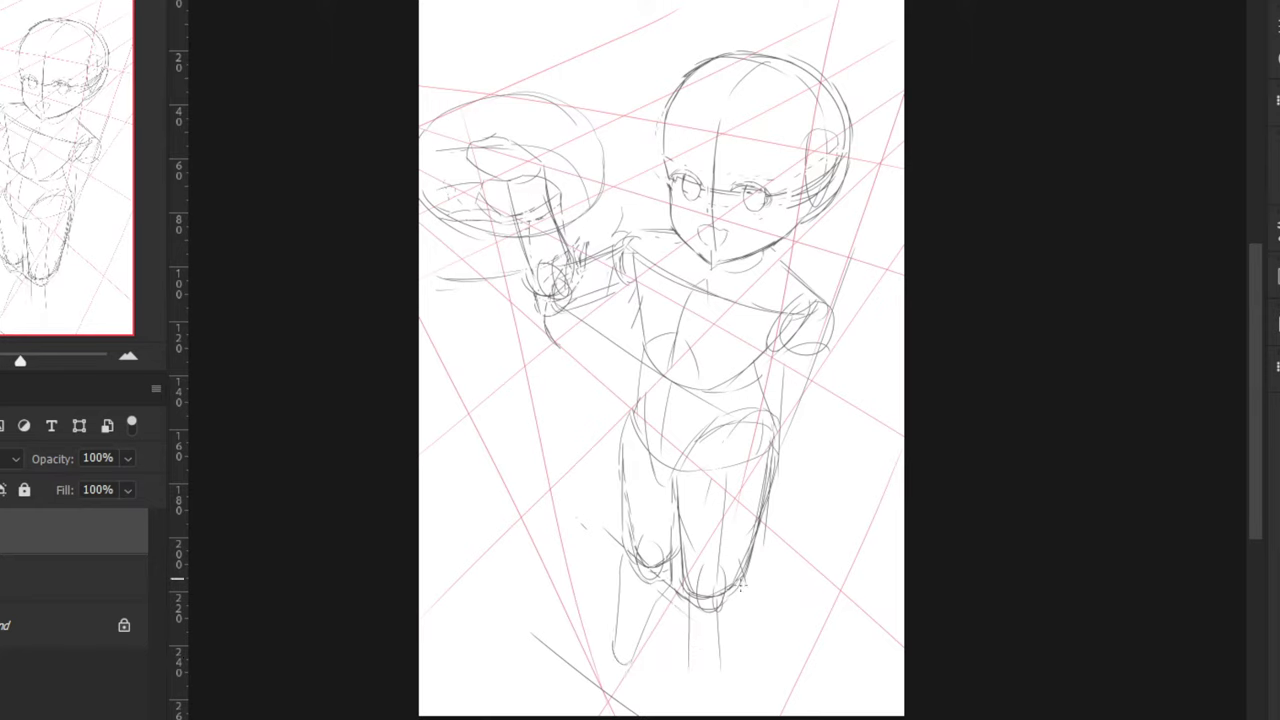
mouse_move(741, 587)
mouse_down()
mouse_move(739, 636)
mouse_move(704, 688)
mouse_up()
key(ctrl+z)
Draw a second diagonal guideline at ankle level and rough in the right foot below it
drag(560, 618, 690, 704)
mouse_move(607, 648)
mouse_down()
mouse_move(606, 664)
mouse_move(634, 678)
mouse_move(587, 701)
mouse_move(602, 701)
mouse_up()
key(ctrl+z)
key(ctrl+z)
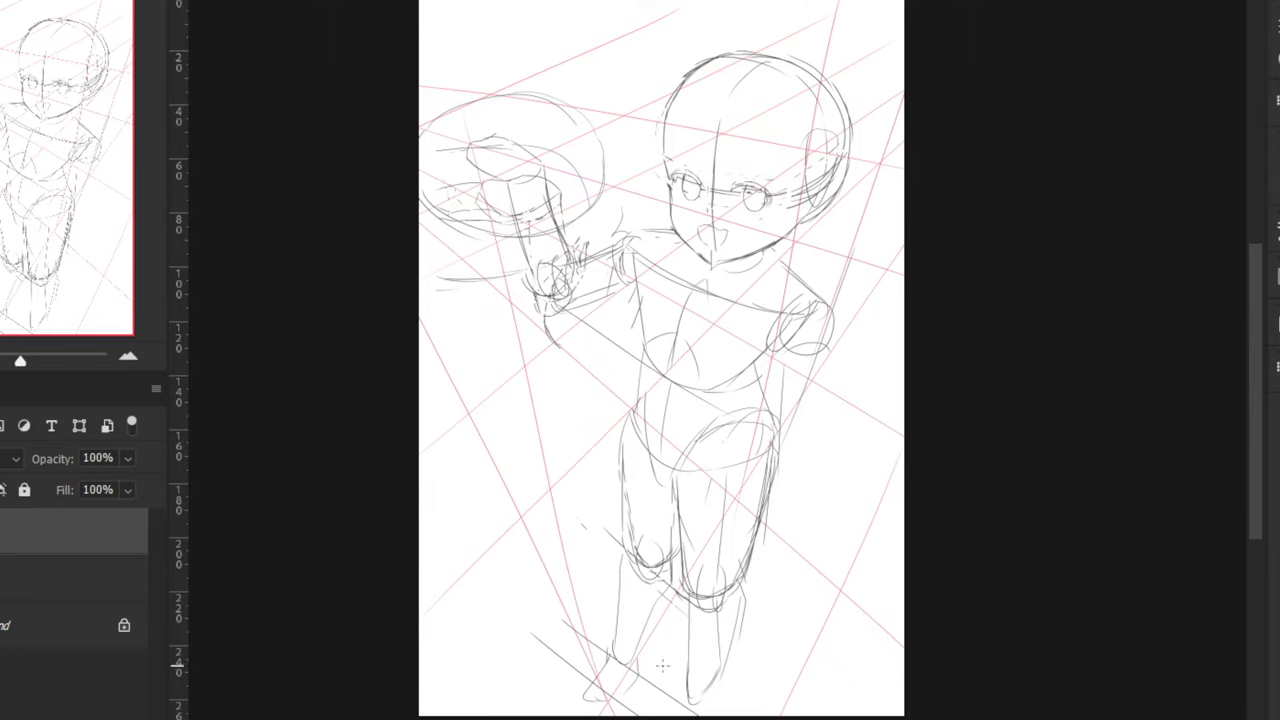
Sketch the edge of the figure's left foot below the ankle and flip the canvas horizontally
drag(686, 683, 658, 714)
key(ctrl+shift+h)
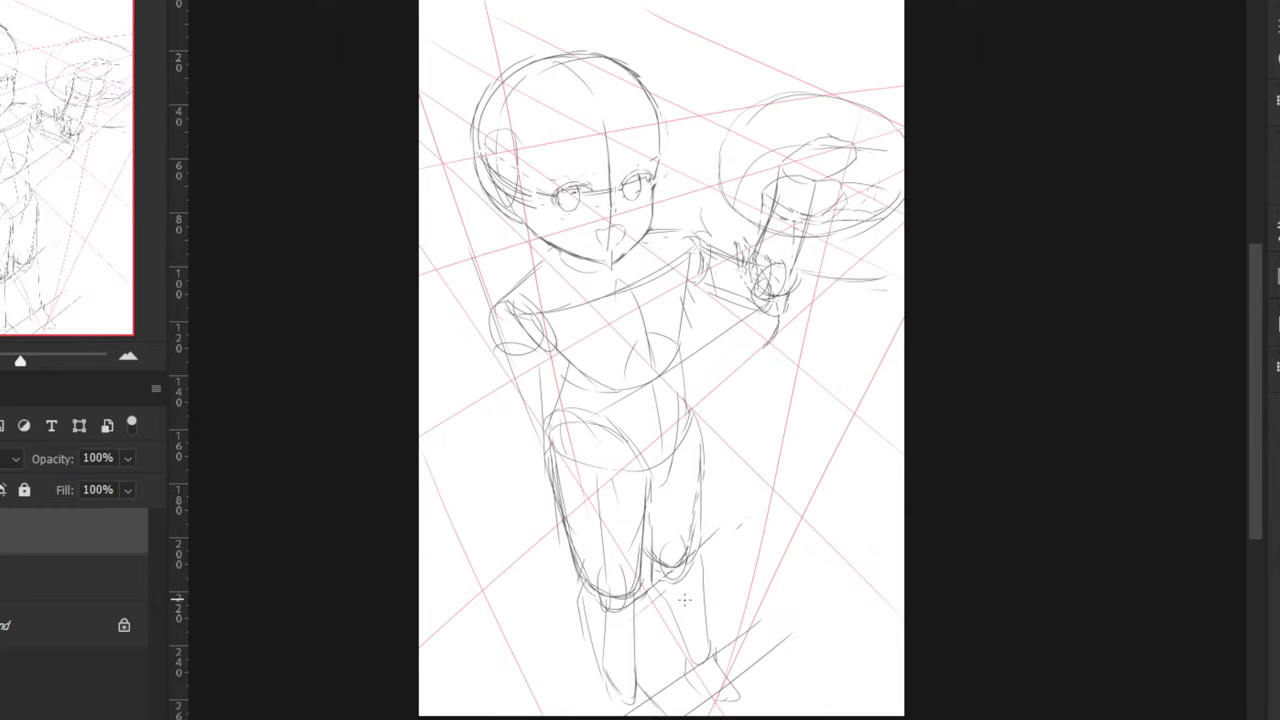
drag(455, 205, 513, 191)
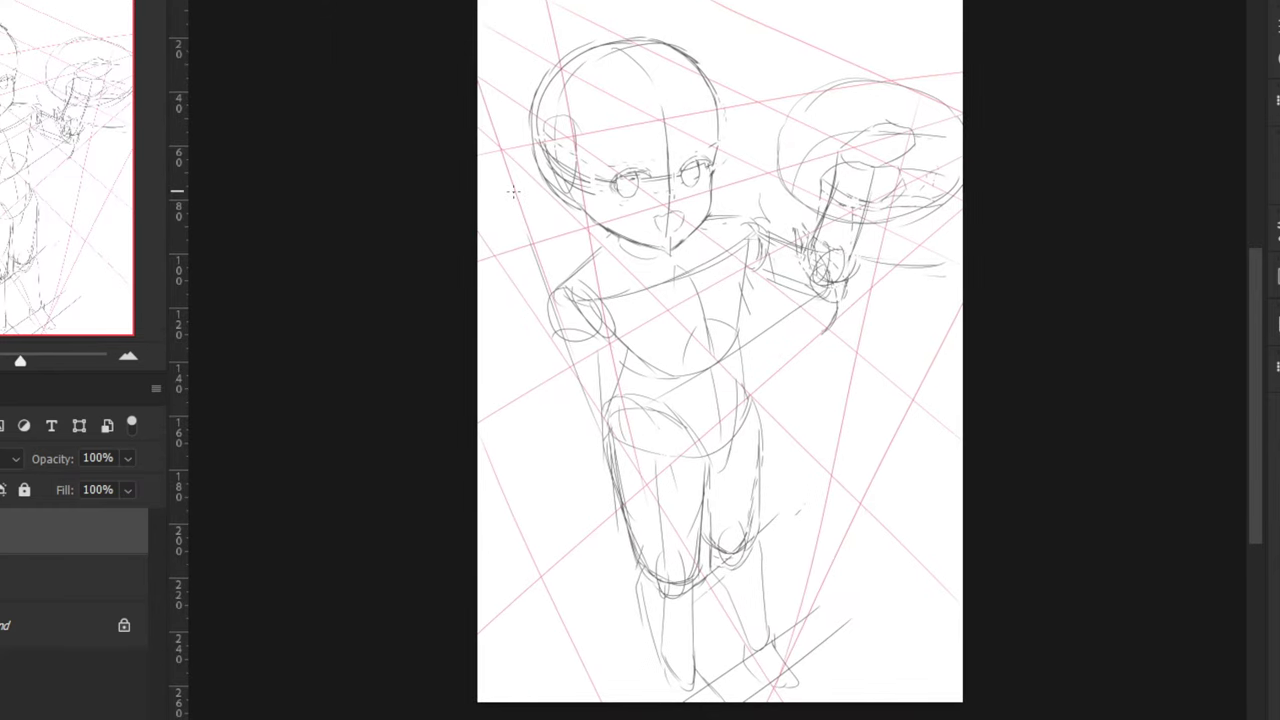
Lasso the pelvis lines, rotate them and shift them toward the lowered-arm side to tilt the hips
mouse_move(614, 358)
mouse_down()
mouse_move(749, 337)
mouse_move(726, 455)
mouse_move(575, 408)
mouse_up()
key(ctrl+t)
drag(440, 300, 474, 247)
mouse_move(634, 405)
mouse_down()
mouse_move(609, 396)
mouse_move(607, 427)
mouse_up()
key(Return)
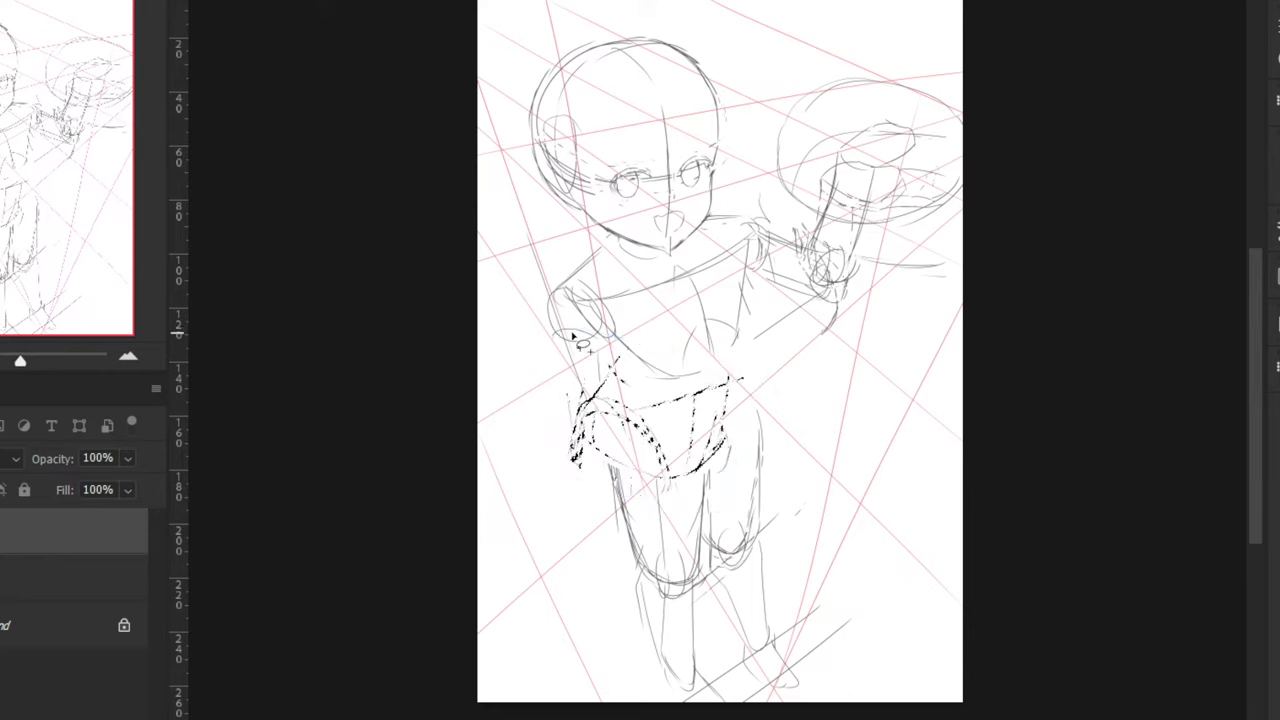
key(ctrl+d)
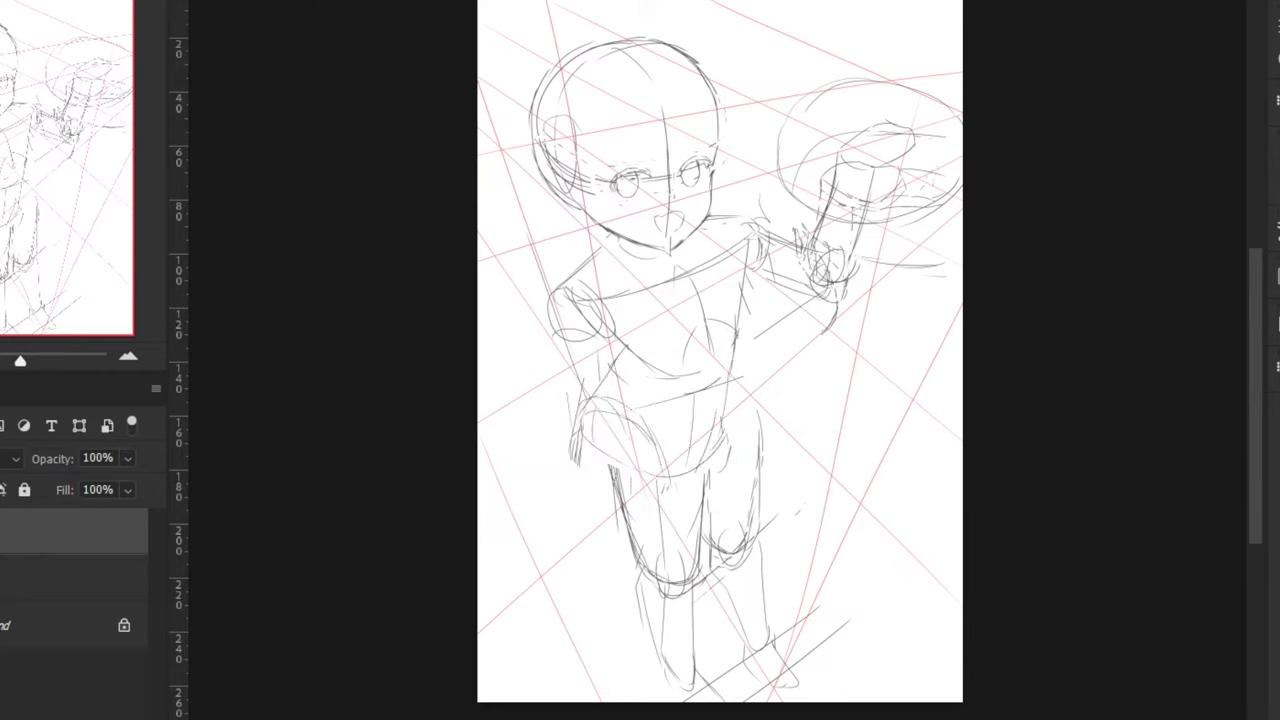
Lasso the whole leg under the lowered arm, then rotate and move it to meet the tilted pelvis
mouse_move(705, 470)
mouse_down()
mouse_move(728, 690)
mouse_move(543, 628)
mouse_up()
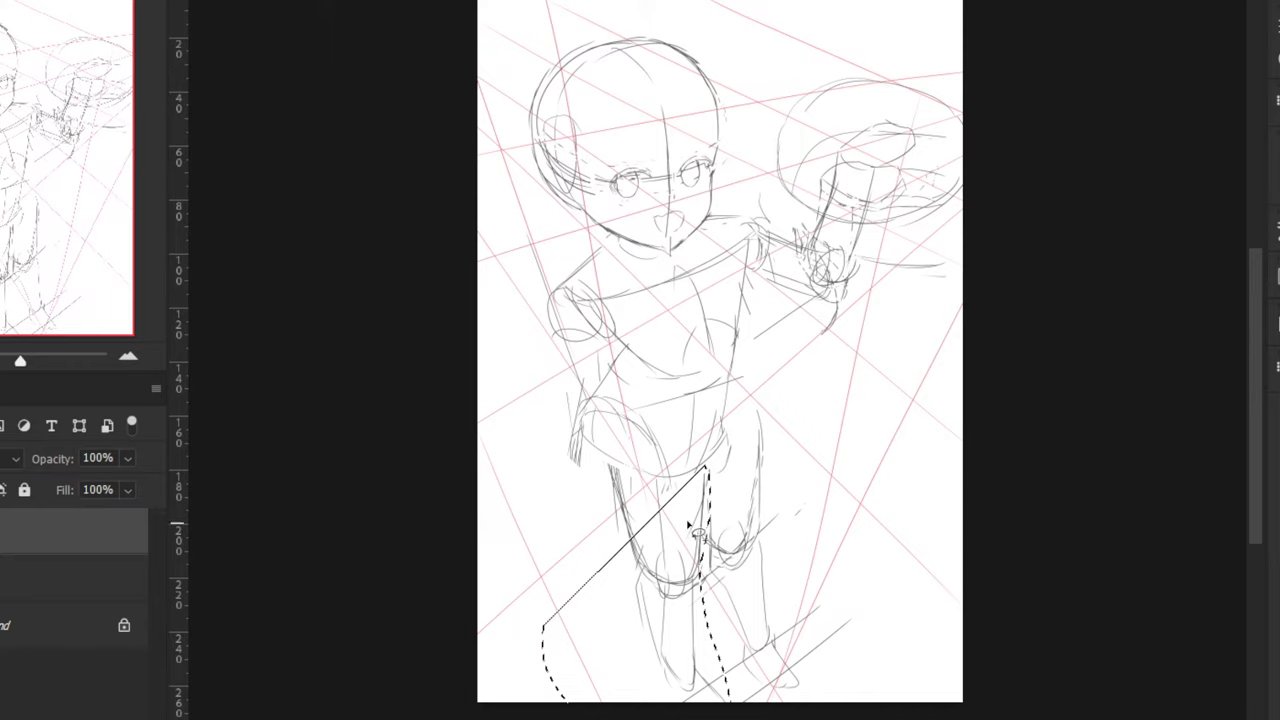
drag(688, 506, 616, 668)
drag(634, 485, 569, 546)
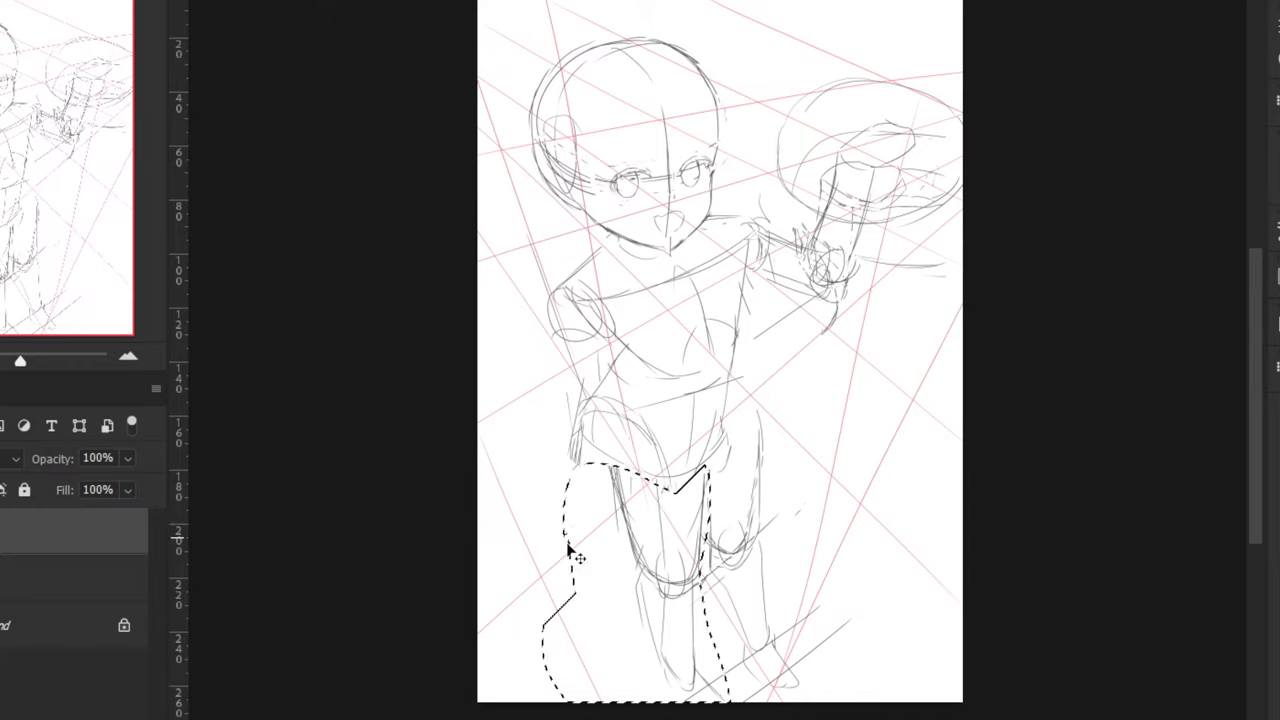
key(ctrl+t)
drag(449, 414, 474, 390)
drag(614, 577, 569, 559)
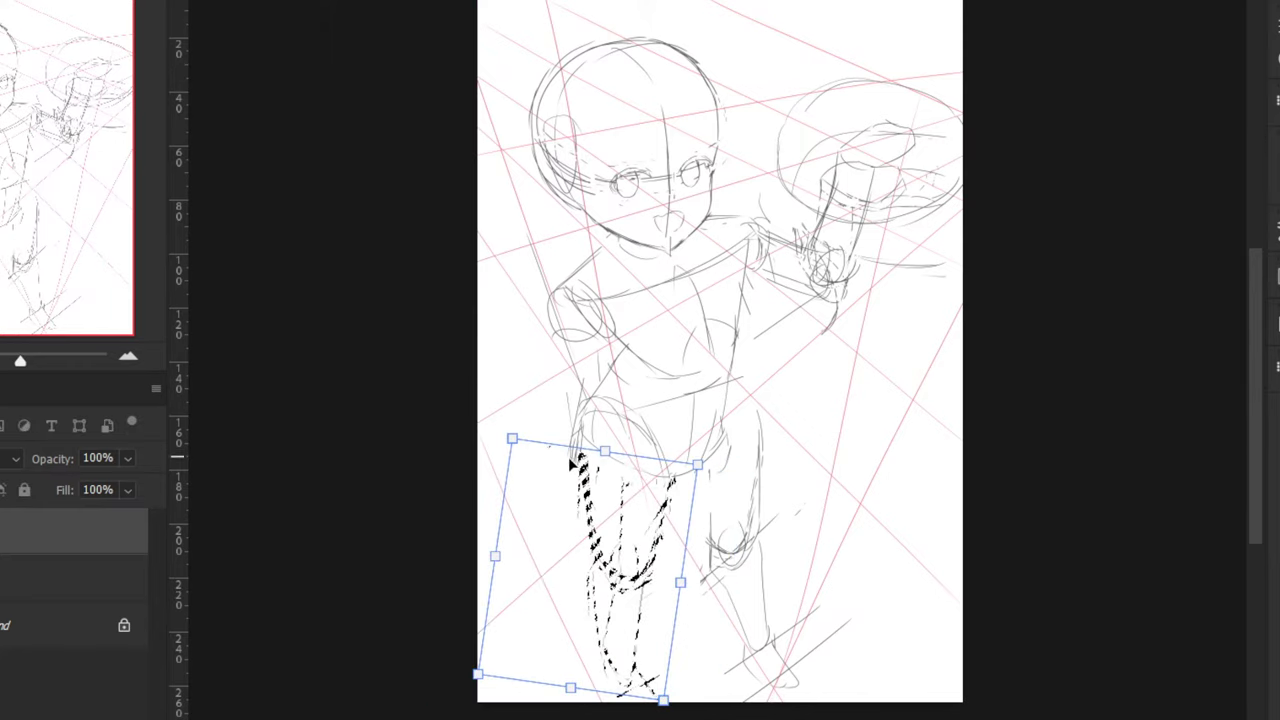
key(Return)
key(ctrl+d)
Lasso the leg on the tray side, then rotate and move it under the tilted pelvis
mouse_move(684, 522)
mouse_down()
mouse_move(776, 401)
mouse_move(700, 643)
mouse_move(686, 498)
mouse_up()
key(ctrl+t)
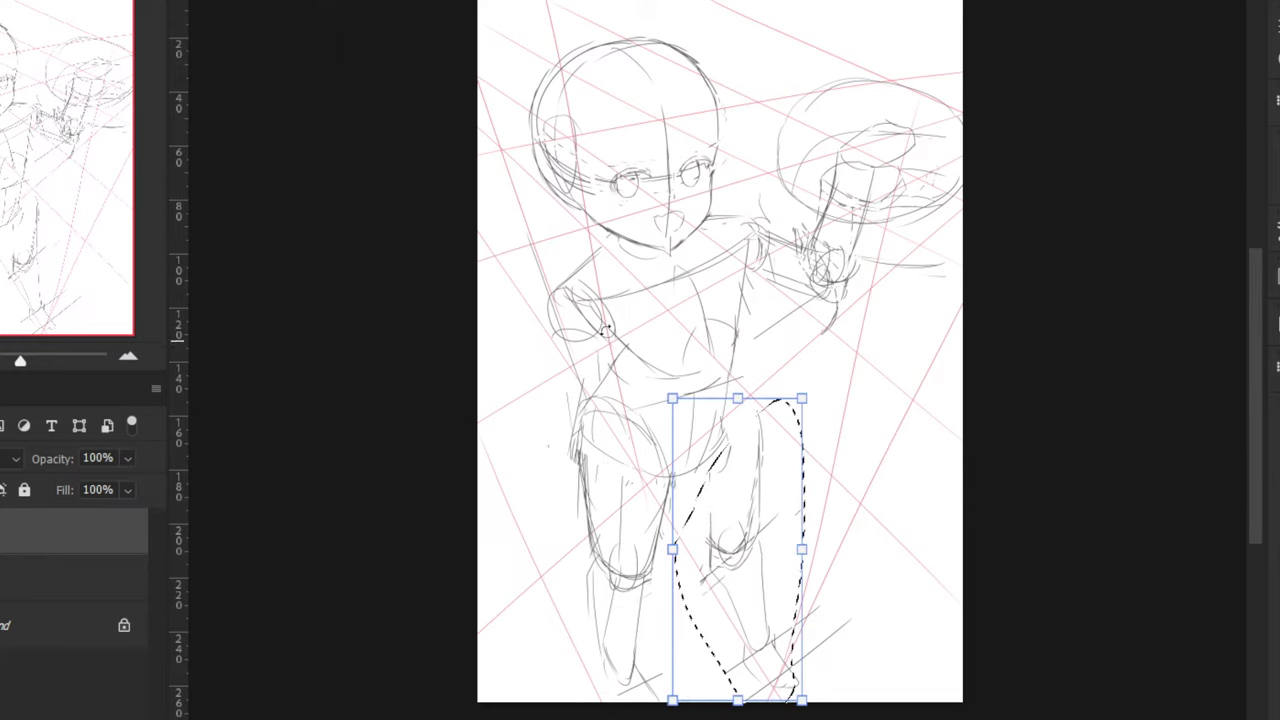
drag(606, 330, 571, 357)
mouse_move(708, 562)
mouse_down()
mouse_move(678, 558)
mouse_move(690, 566)
mouse_move(688, 551)
mouse_up()
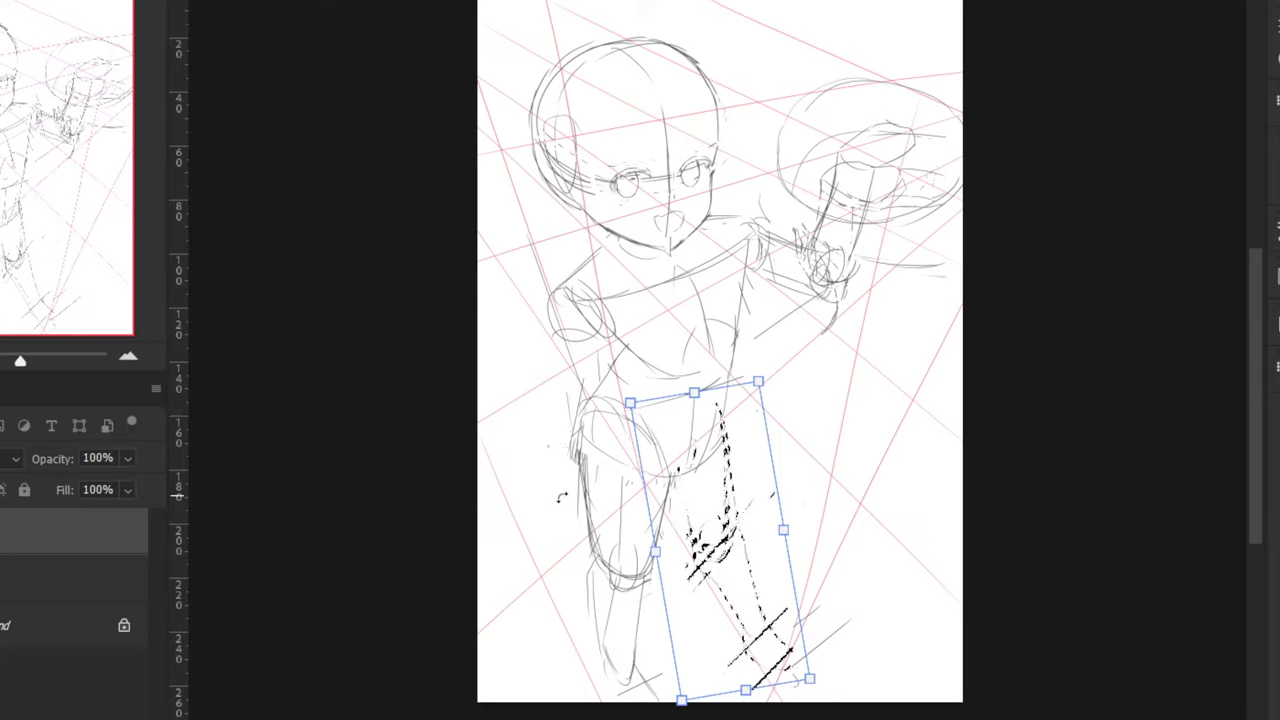
key(Return)
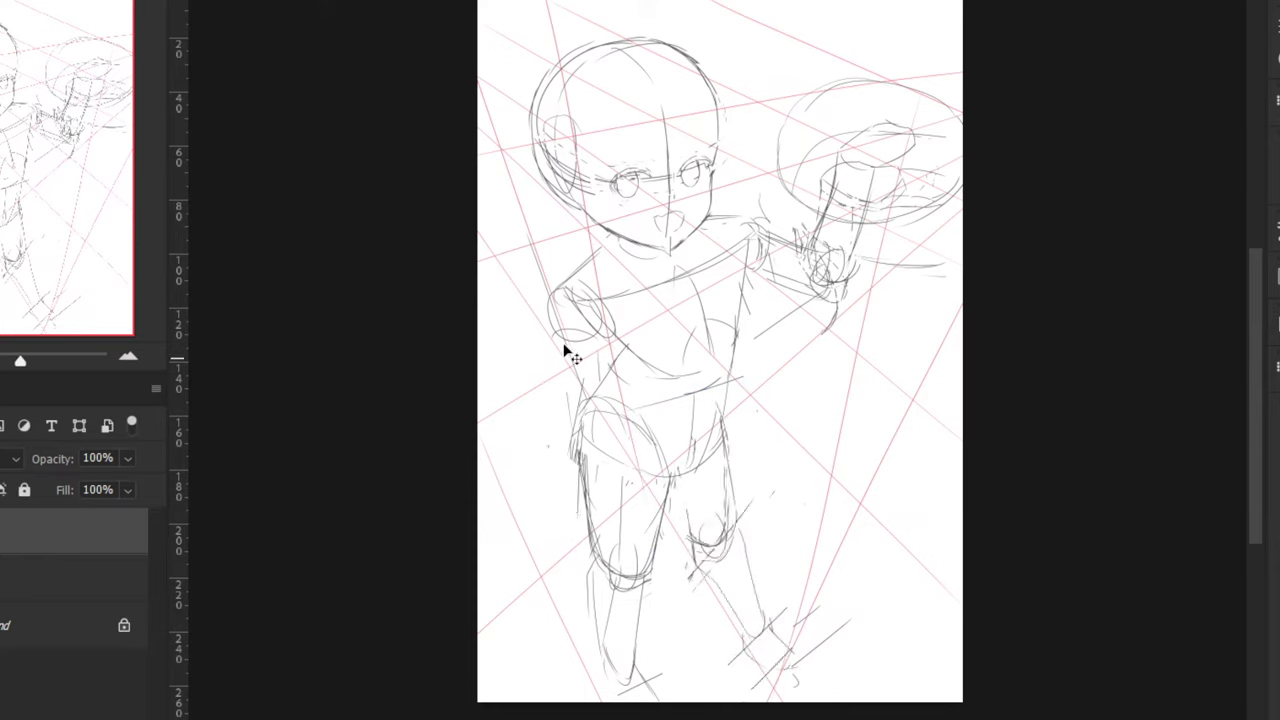
Sketch the lowered upper arm from the shoulder down to a rounded elbow and flip the canvas back
key(b)
drag(543, 333, 537, 425)
key(ctrl+z)
mouse_move(546, 330)
mouse_down()
mouse_move(536, 476)
mouse_move(556, 480)
mouse_move(550, 492)
mouse_up()
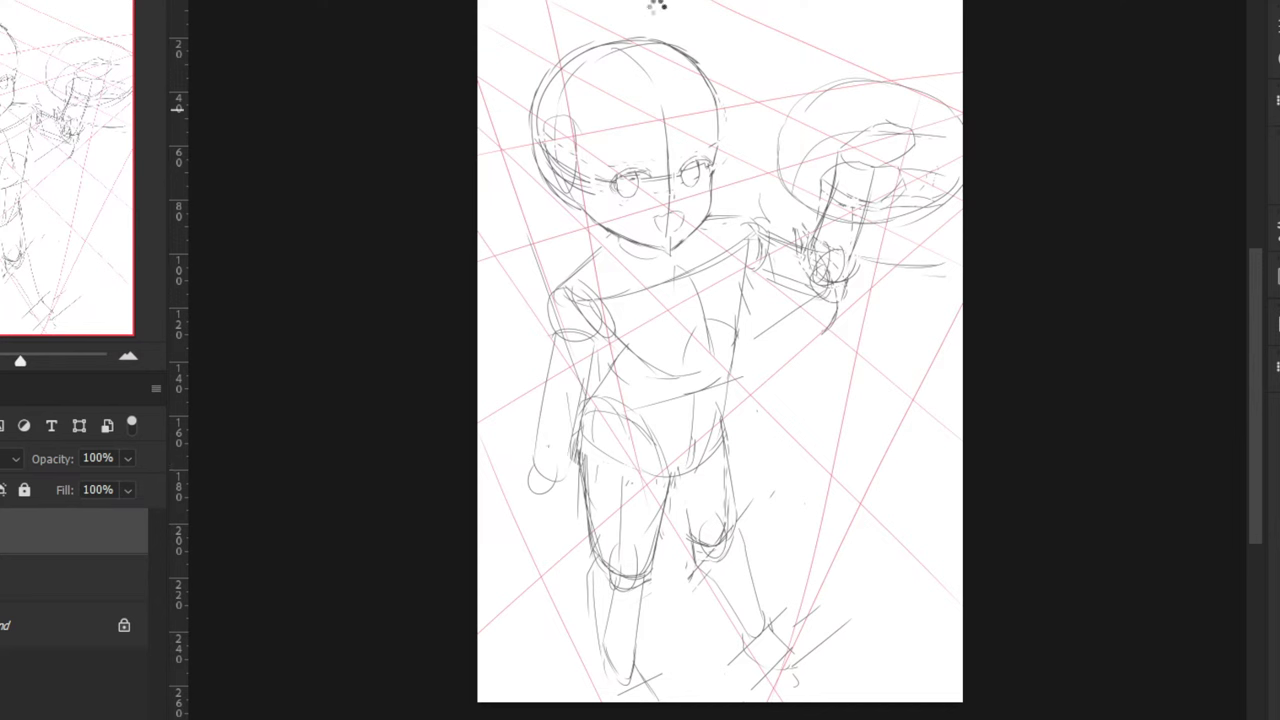
drag(883, 448, 900, 491)
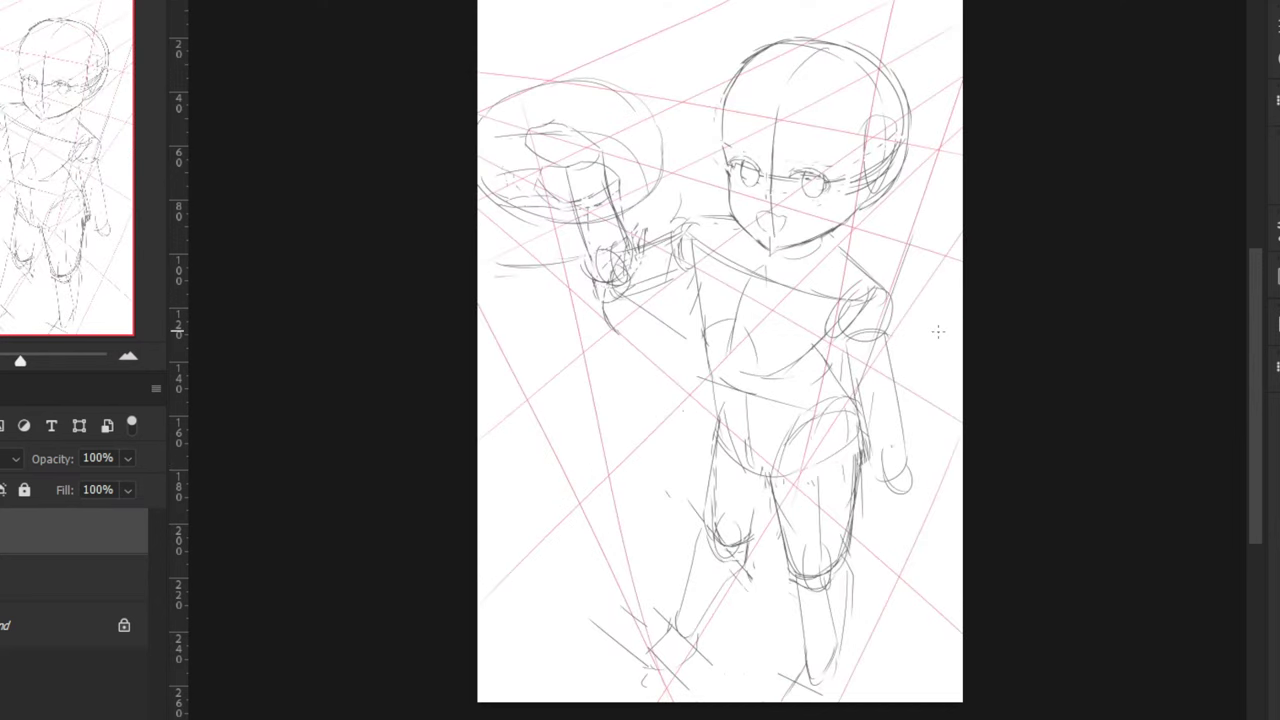
Sketch the forearm from the rounded elbow back to the hip, with the hand resting there, and check it mirrored
drag(921, 362, 893, 446)
key(ctrl+z)
drag(884, 452, 896, 478)
drag(834, 424, 880, 457)
drag(824, 450, 868, 491)
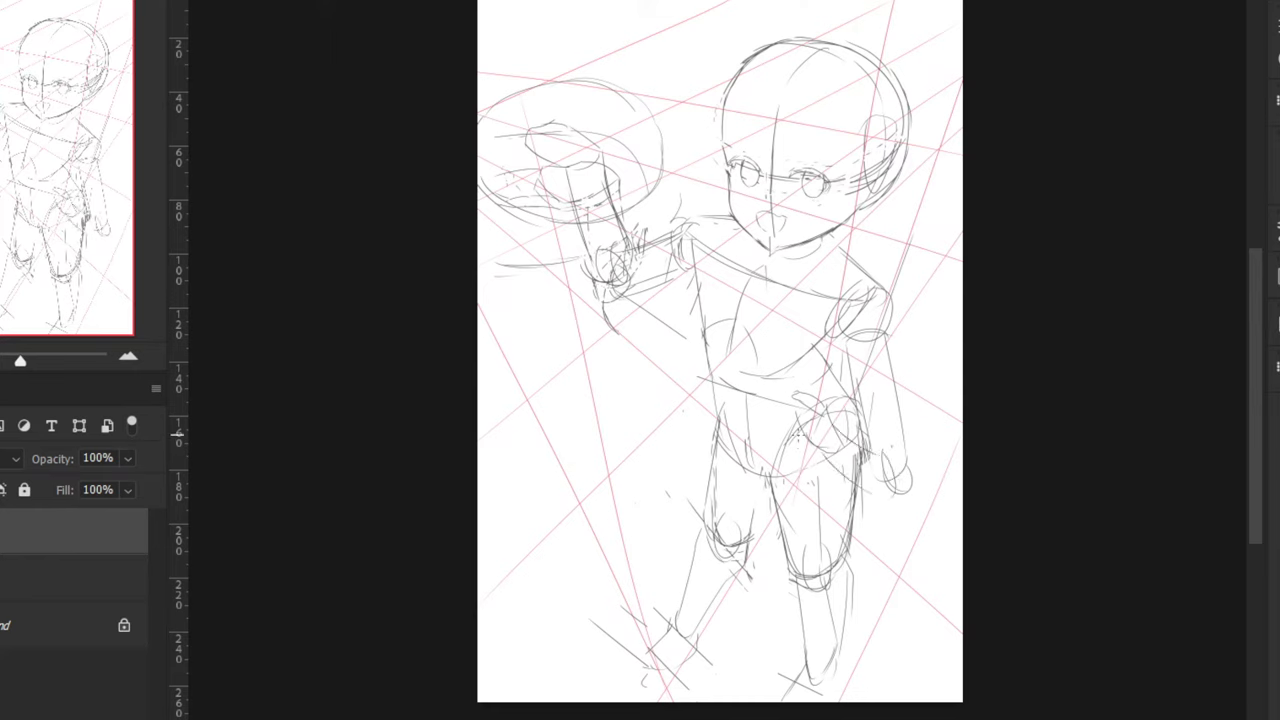
right_click(792, 437)
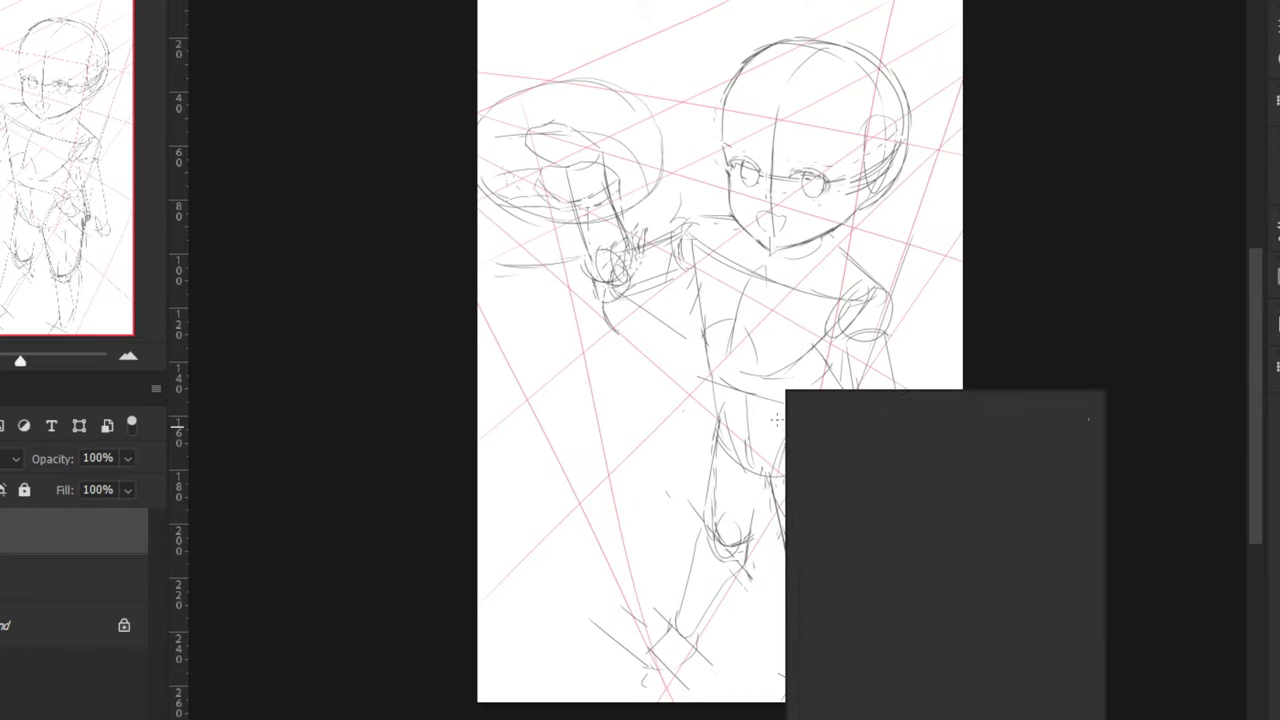
key(Escape)
key(ctrl+z)
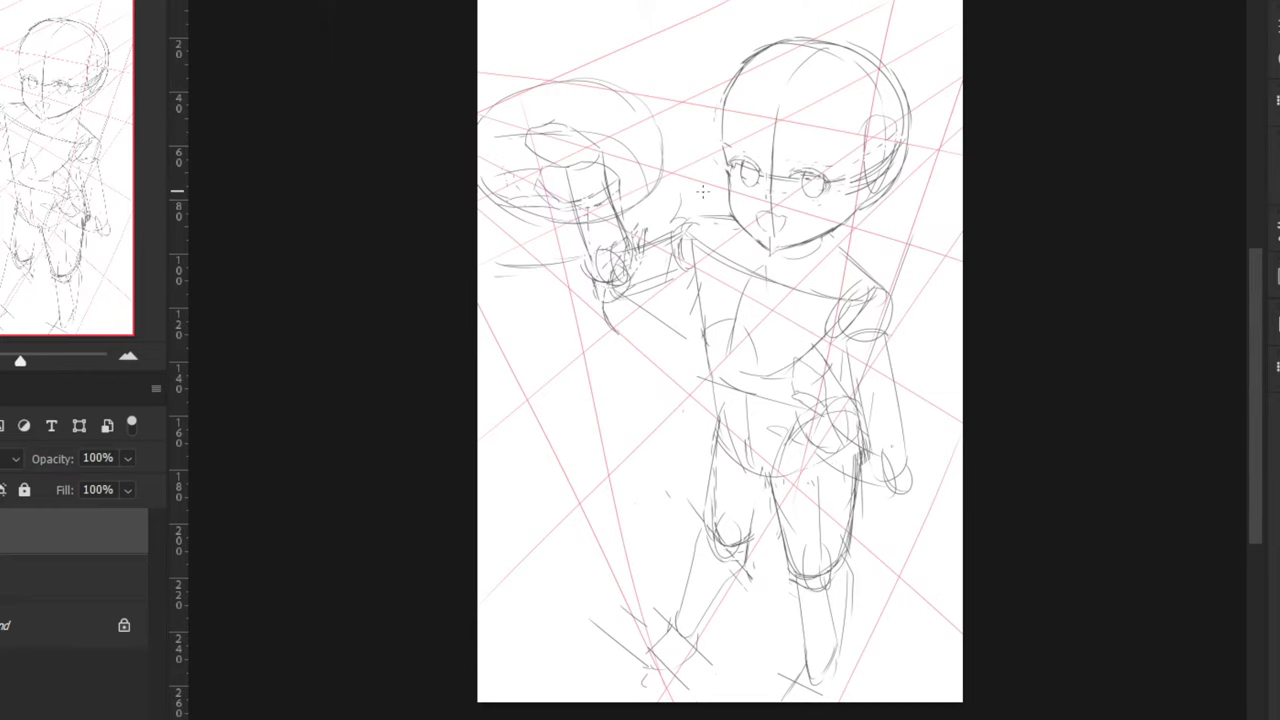
key(ctrl+shift+h)
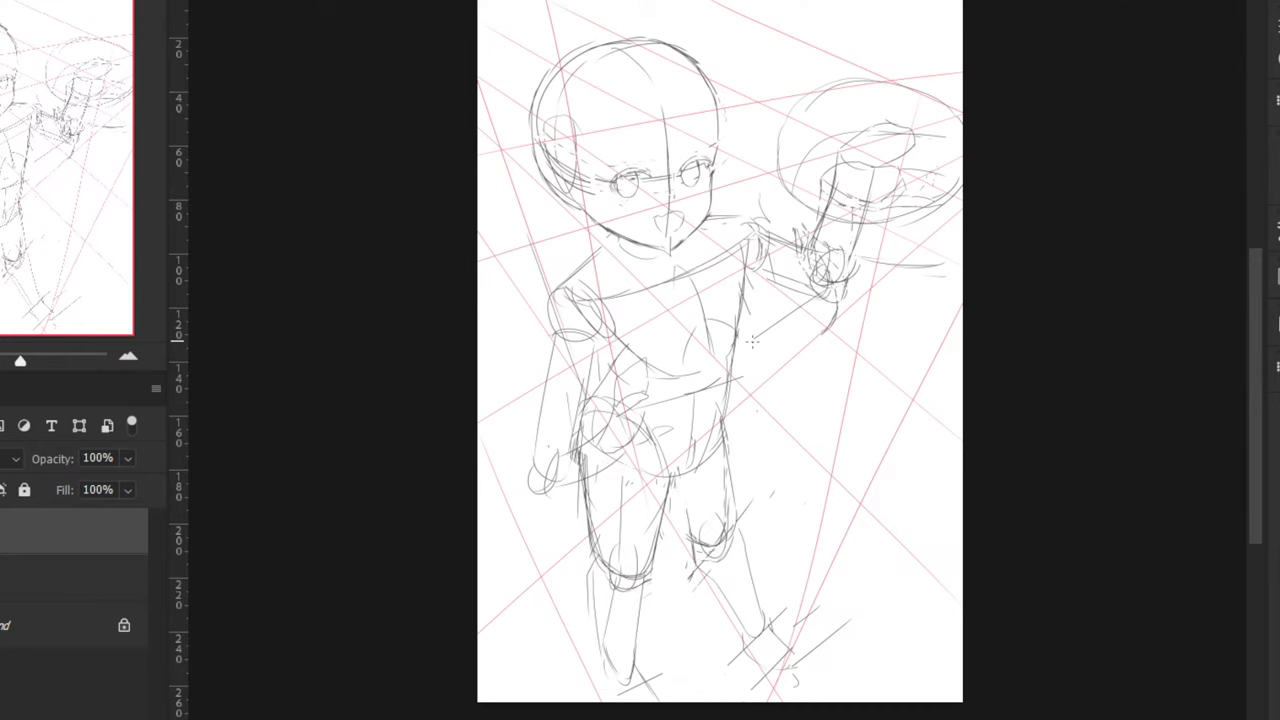
key(h)
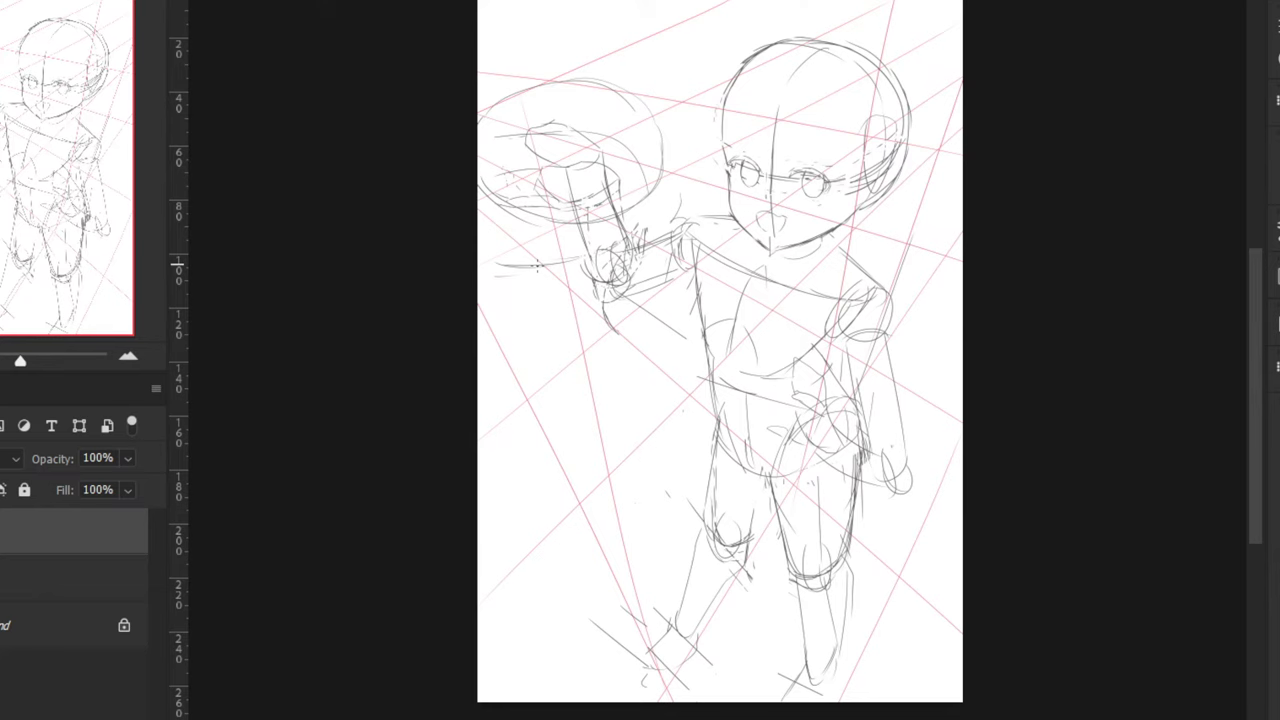
Extend the canvas upward with the Crop tool to add space above the head, keeping the original width
drag(694, 146, 658, 257)
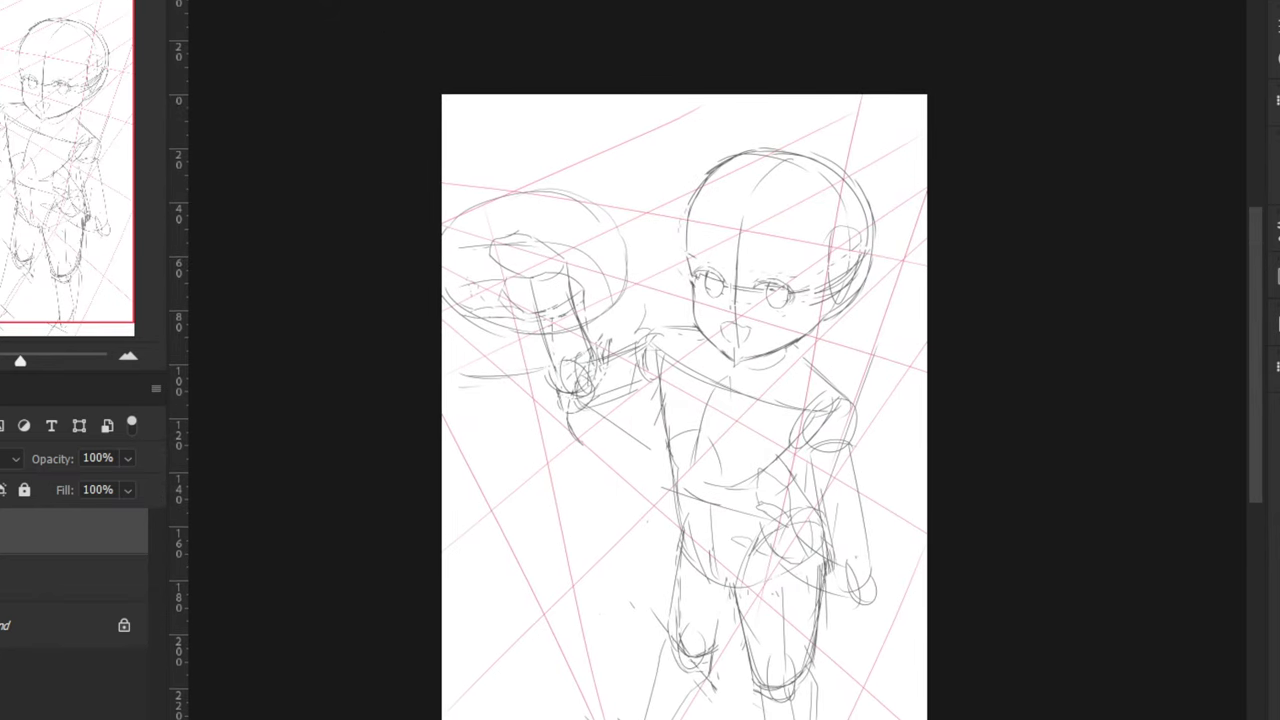
key(ctrl+t)
click(432, 444)
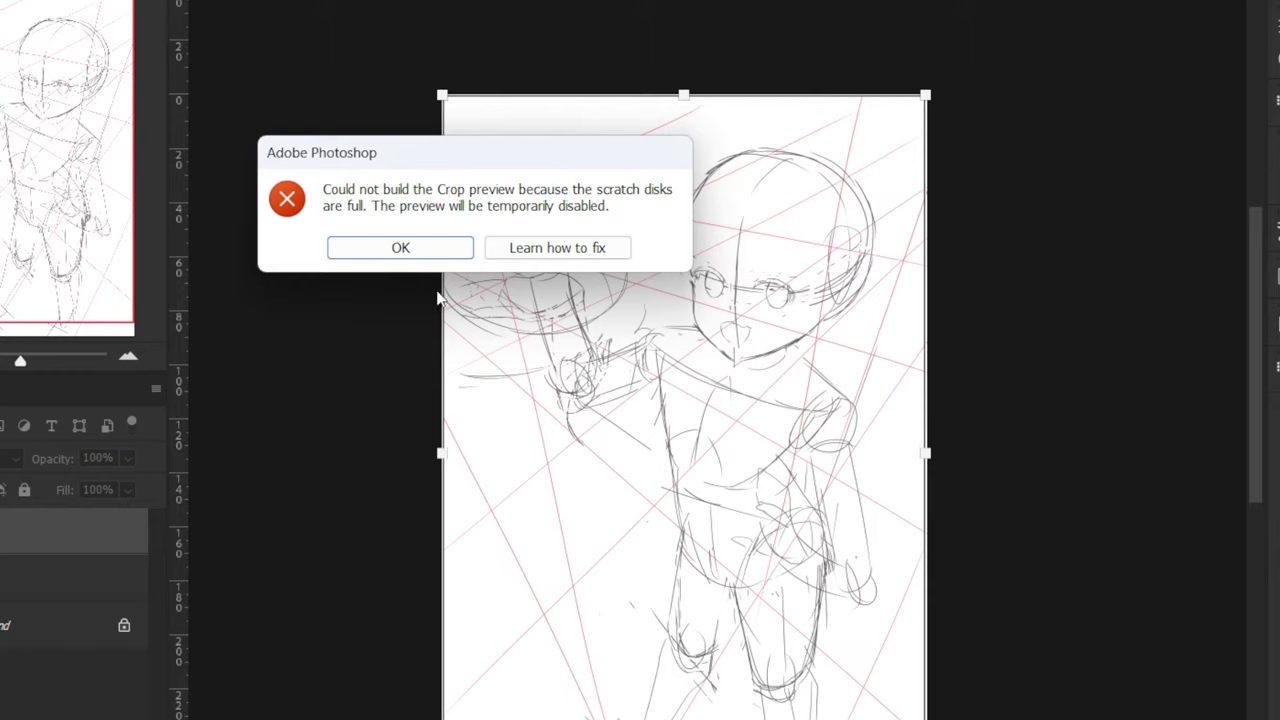
click(372, 250)
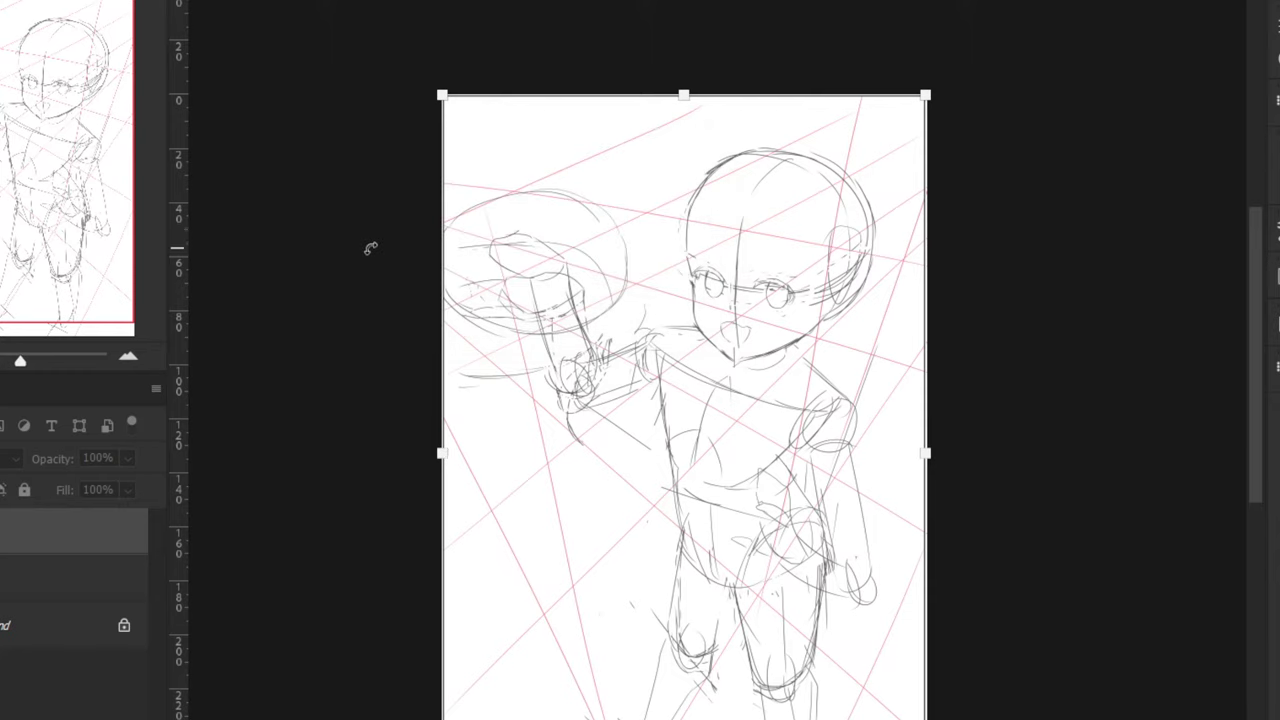
drag(441, 462, 494, 454)
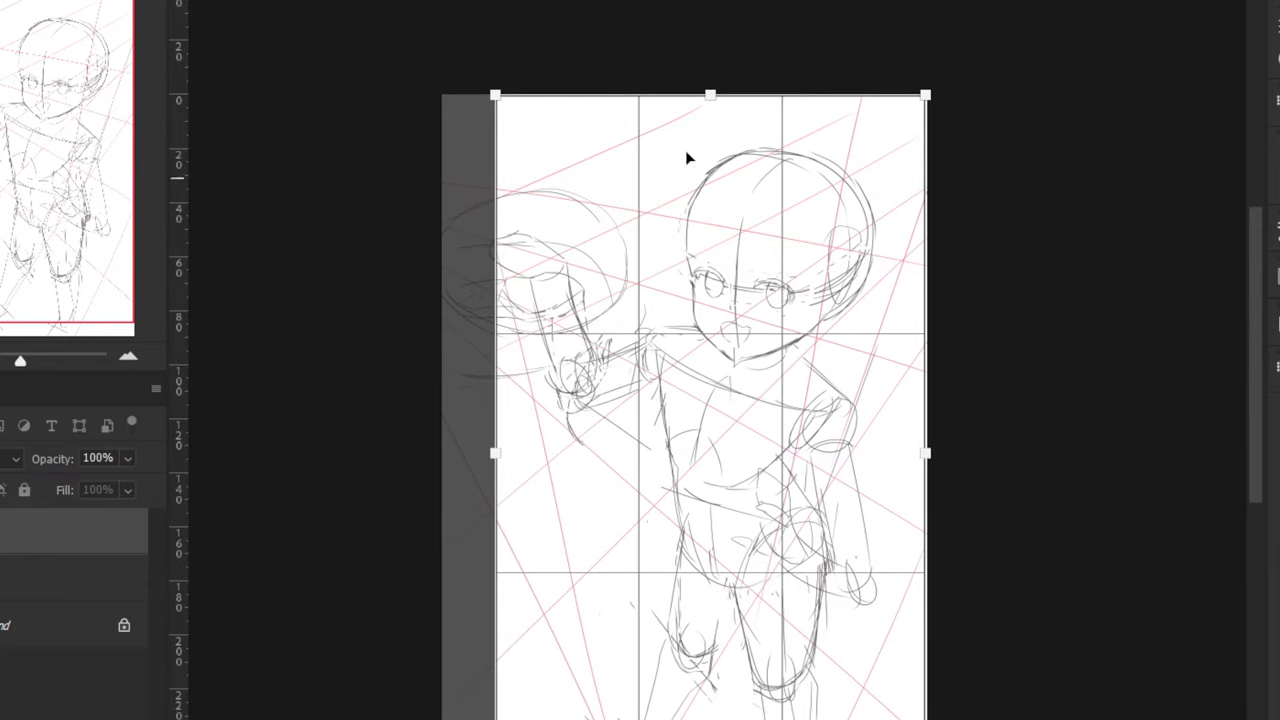
drag(709, 92, 706, 37)
drag(494, 422, 441, 400)
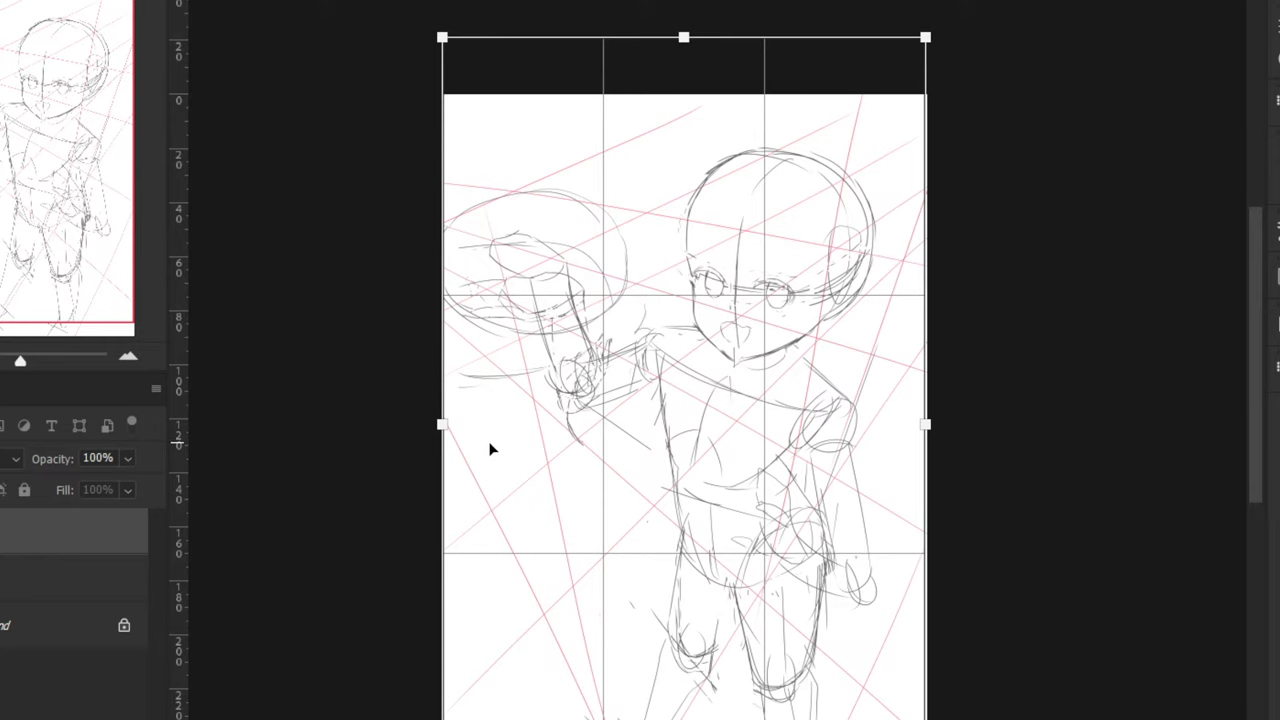
key(Return)
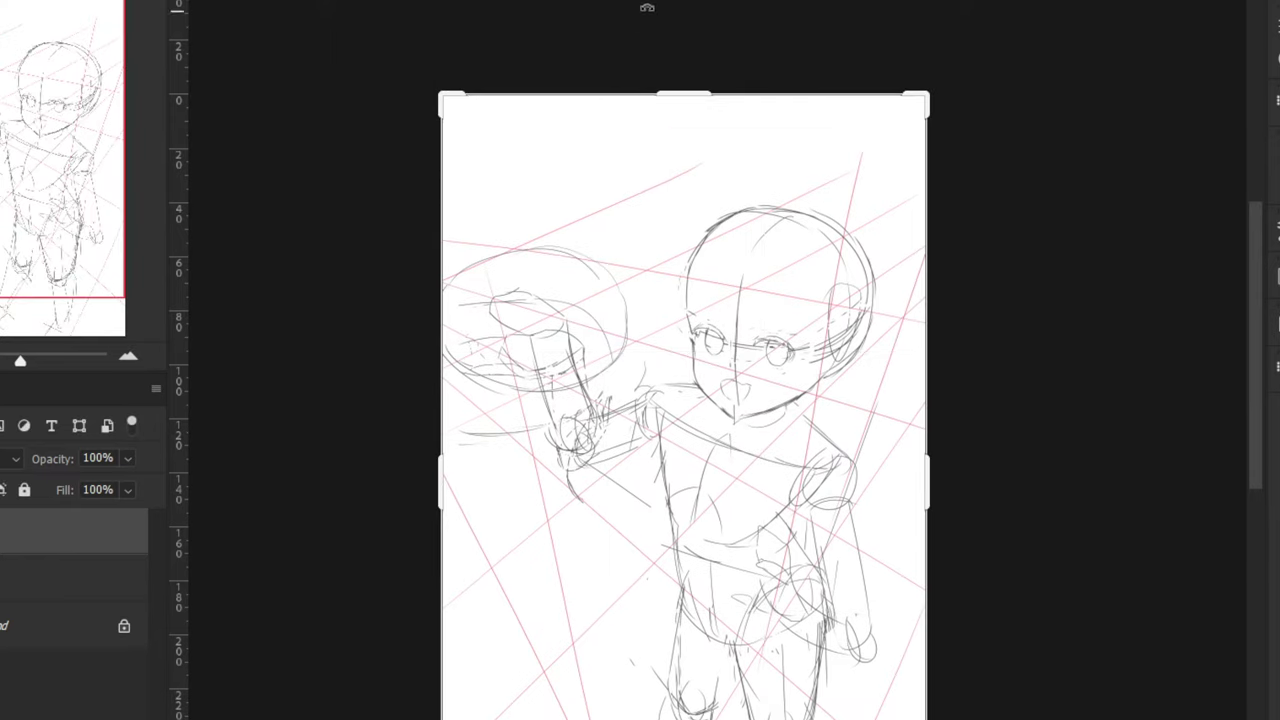
drag(565, 318, 557, 270)
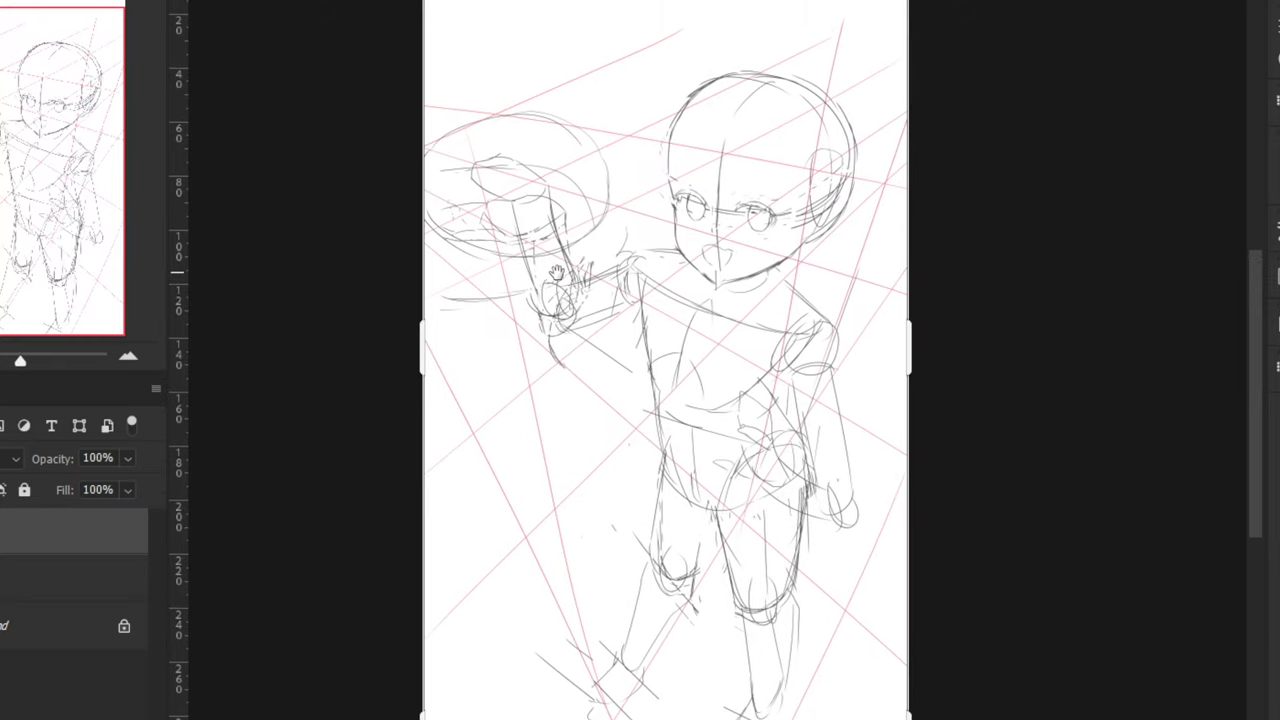
key(b)
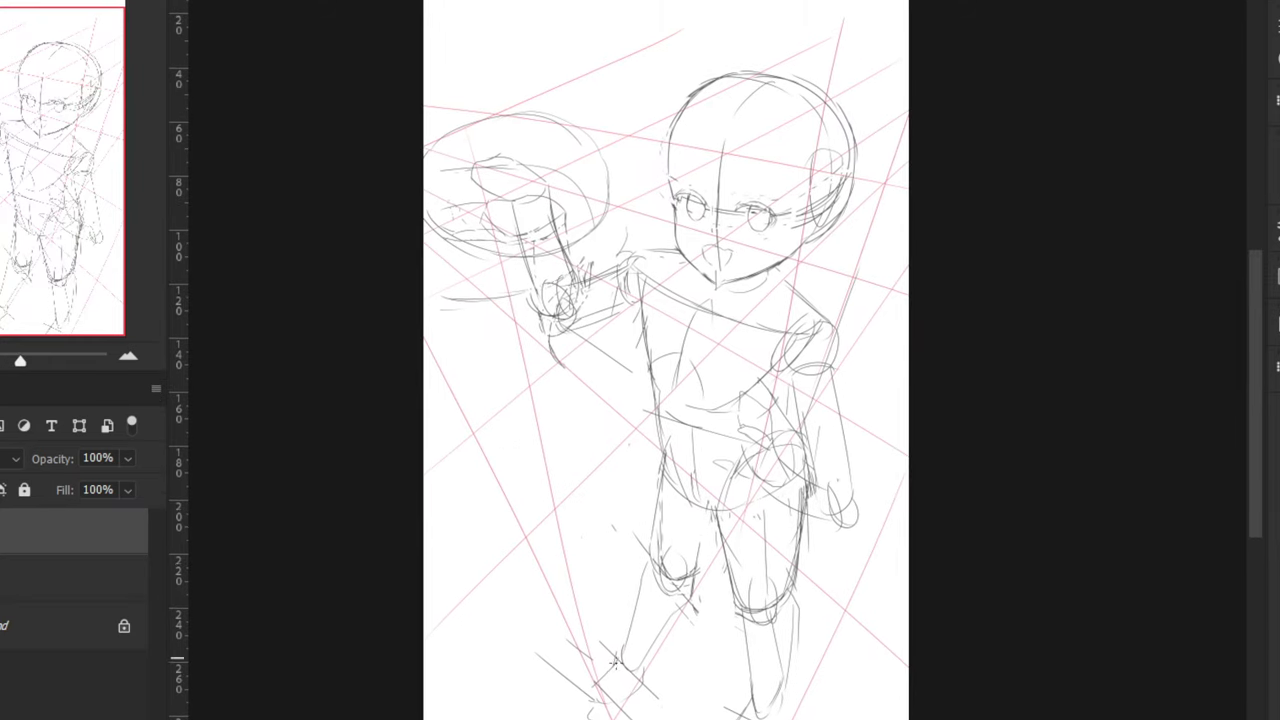
click(640, 698)
click(377, 250)
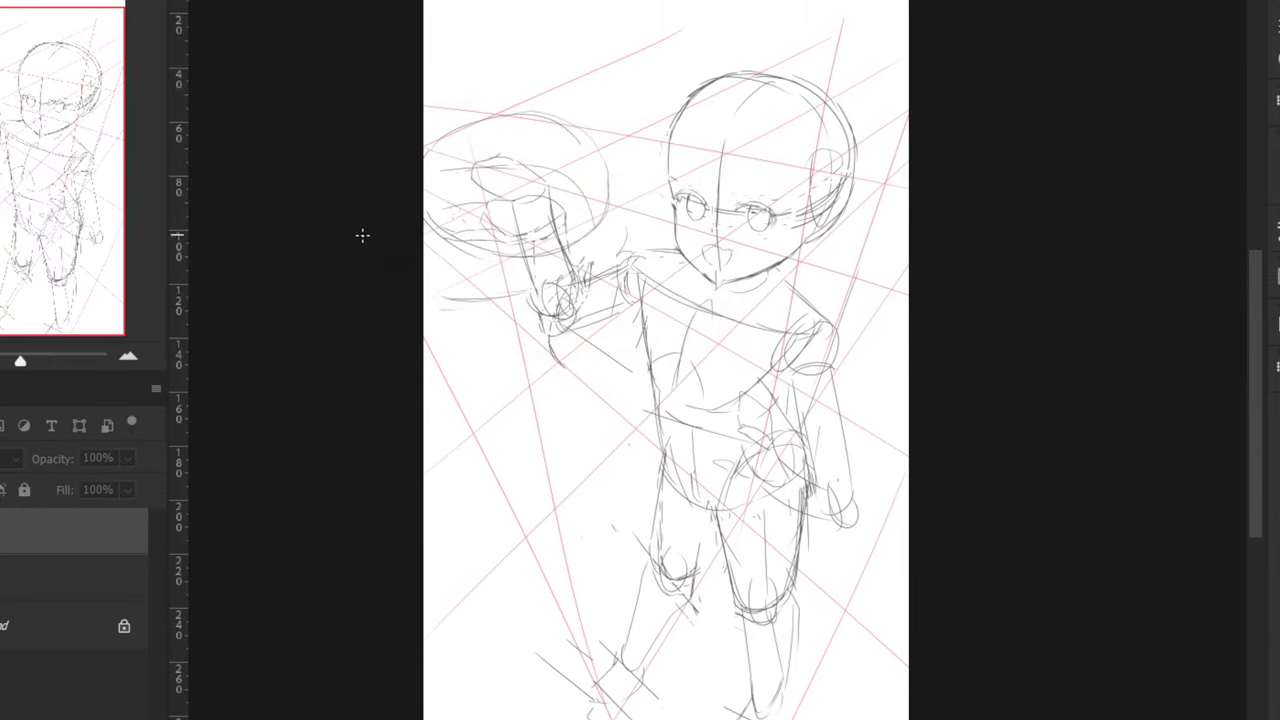
drag(388, 247, 330, 232)
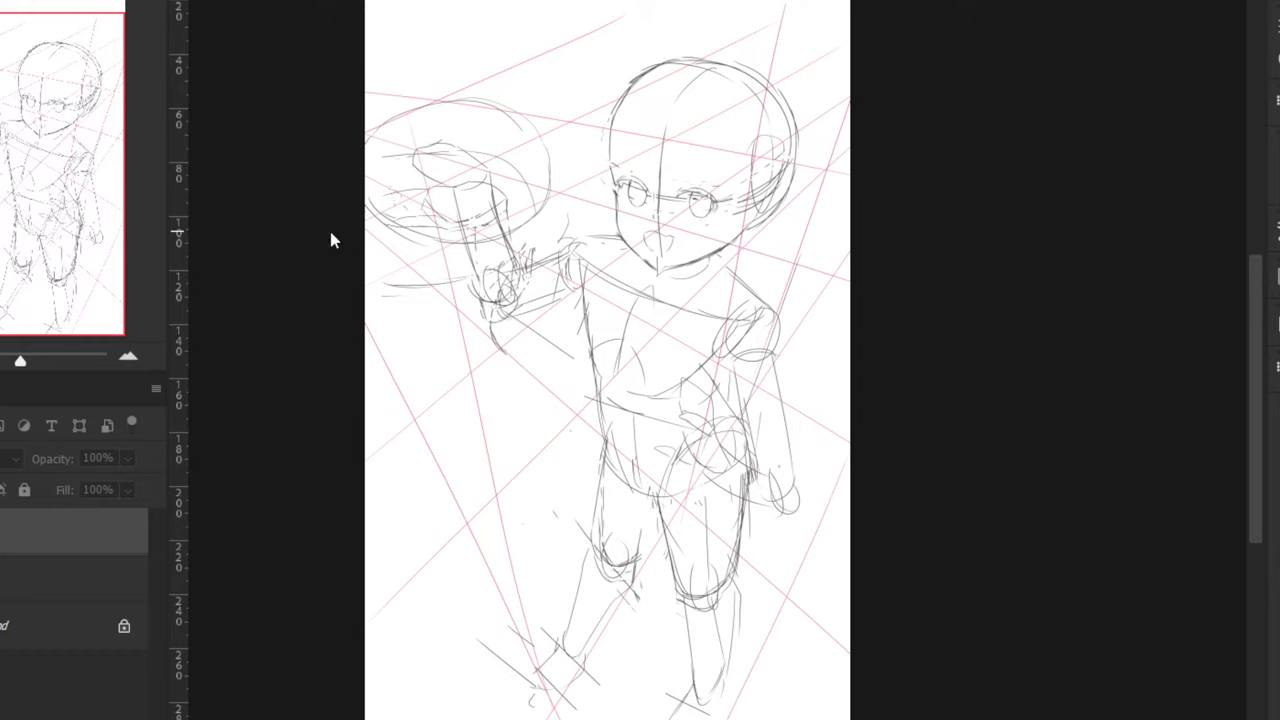
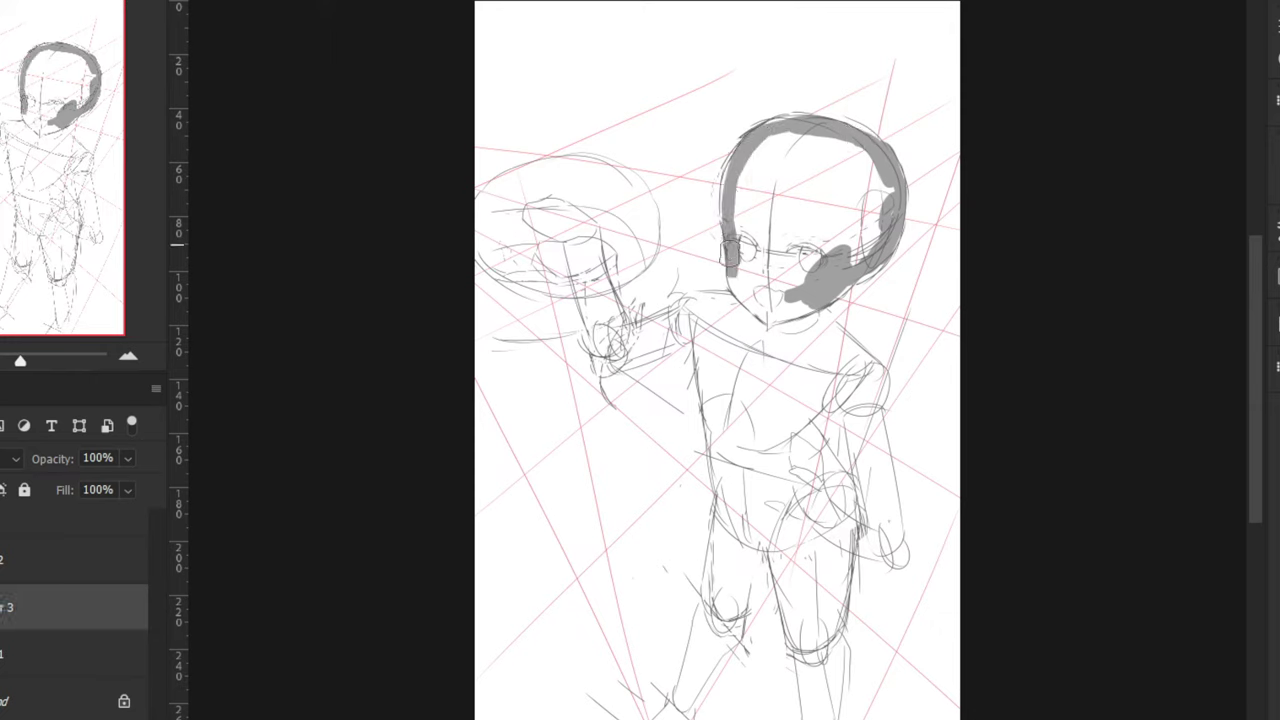
Paint flat grey over the head, the left shoulder and the bent arm, beneath the sketch lines
mouse_move(771, 325)
mouse_down()
mouse_move(754, 201)
mouse_move(740, 210)
mouse_move(746, 262)
mouse_move(759, 177)
mouse_move(781, 150)
mouse_move(761, 212)
mouse_move(806, 178)
mouse_move(822, 206)
mouse_move(800, 238)
mouse_move(796, 282)
mouse_move(838, 270)
mouse_move(881, 232)
mouse_move(891, 197)
mouse_move(880, 157)
mouse_move(802, 148)
mouse_move(805, 133)
mouse_move(802, 187)
mouse_move(797, 177)
mouse_move(834, 206)
mouse_move(824, 211)
mouse_move(899, 217)
mouse_up()
mouse_move(789, 312)
mouse_down()
mouse_move(857, 357)
mouse_move(818, 314)
mouse_move(884, 384)
mouse_move(860, 402)
mouse_move(852, 370)
mouse_move(897, 556)
mouse_move(889, 516)
mouse_move(855, 541)
mouse_move(877, 549)
mouse_move(840, 506)
mouse_up()
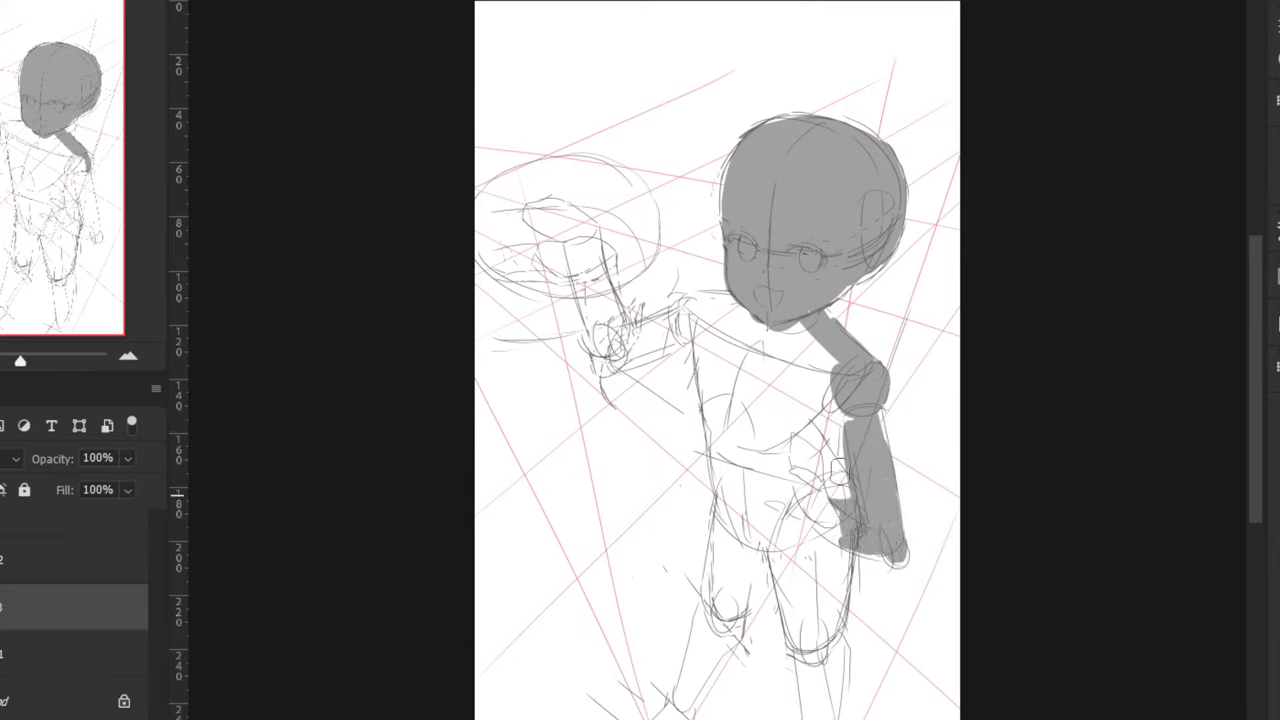
Paint both legs flat grey down to the feet and block in the torso's edge on the tray side
mouse_move(766, 562)
mouse_down()
mouse_move(729, 648)
mouse_move(771, 565)
mouse_move(727, 504)
mouse_move(722, 568)
mouse_move(689, 643)
mouse_move(706, 594)
mouse_move(706, 699)
mouse_move(738, 665)
mouse_move(714, 703)
mouse_move(724, 628)
mouse_up()
drag(712, 708, 688, 712)
drag(733, 576, 646, 443)
mouse_move(716, 481)
mouse_down()
mouse_move(712, 625)
mouse_move(700, 640)
mouse_move(745, 520)
mouse_move(752, 598)
mouse_up()
mouse_move(724, 458)
mouse_down()
mouse_move(708, 497)
mouse_move(682, 396)
mouse_move(724, 511)
mouse_move(750, 531)
mouse_move(740, 435)
mouse_move(709, 354)
mouse_move(681, 340)
mouse_move(669, 303)
mouse_move(625, 411)
mouse_move(606, 531)
mouse_up()
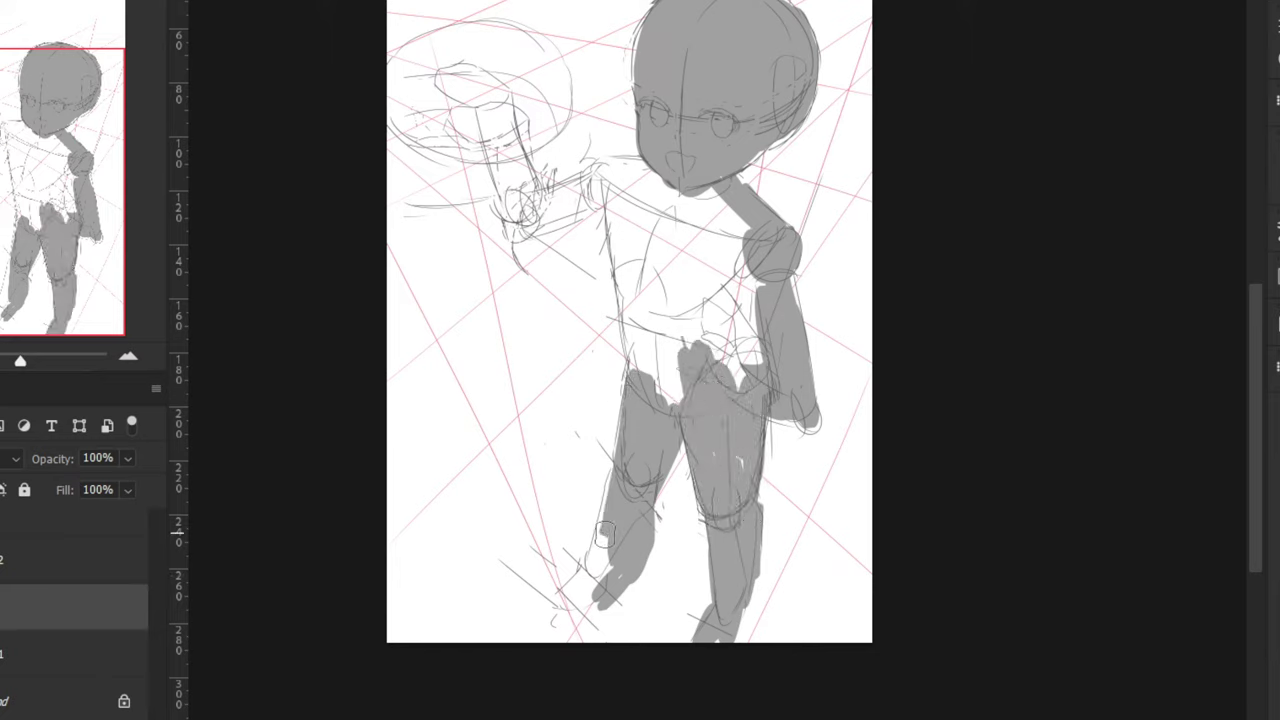
key(ctrl+z)
drag(644, 402, 606, 216)
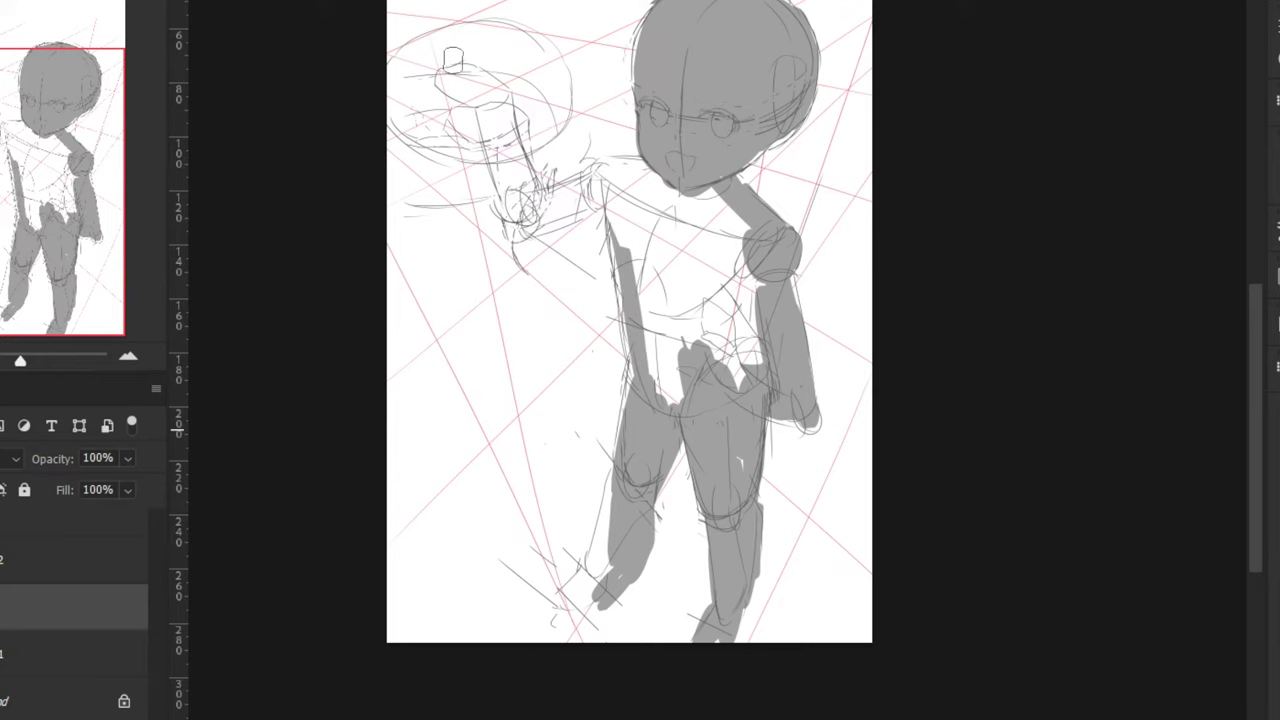
drag(680, 74, 759, 336)
mouse_move(524, 428)
mouse_down()
mouse_move(613, 399)
mouse_move(642, 374)
mouse_up()
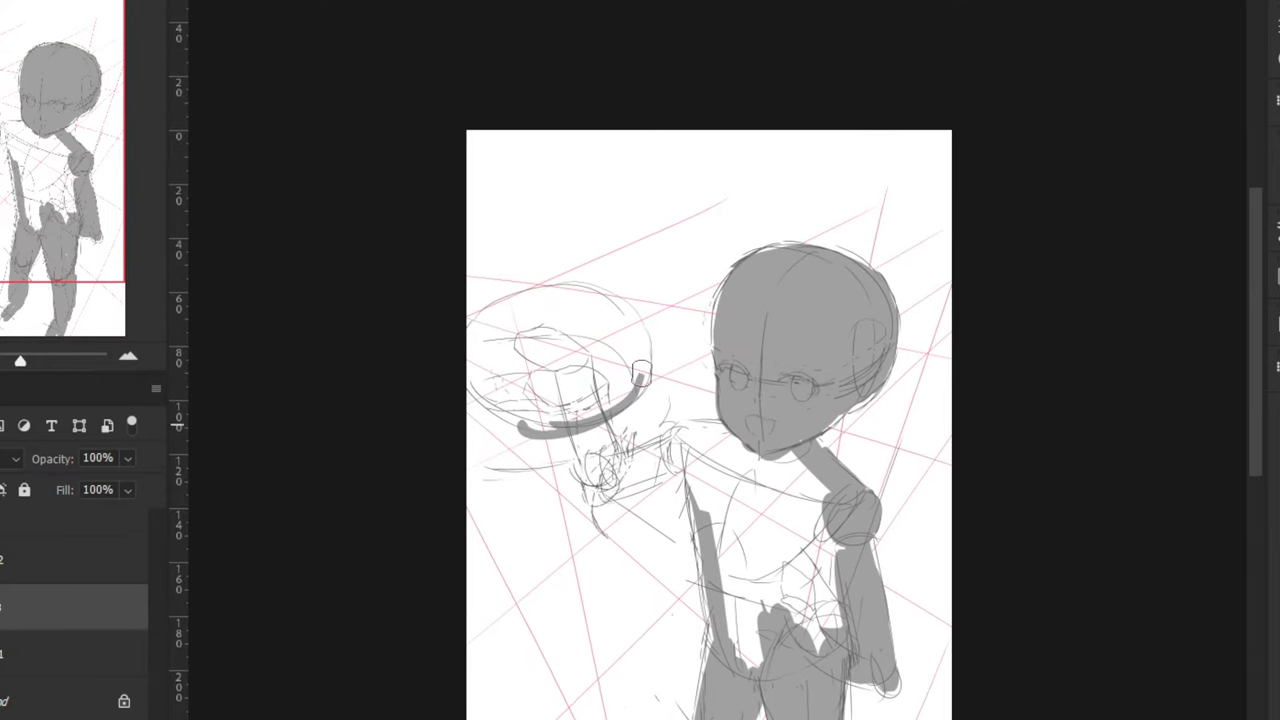
key(ctrl+z)
key(ctrl+z)
drag(497, 455, 602, 440)
mouse_move(552, 450)
mouse_down()
mouse_move(646, 405)
mouse_move(623, 318)
mouse_move(494, 320)
mouse_up()
key(ctrl+z)
key(ctrl+z)
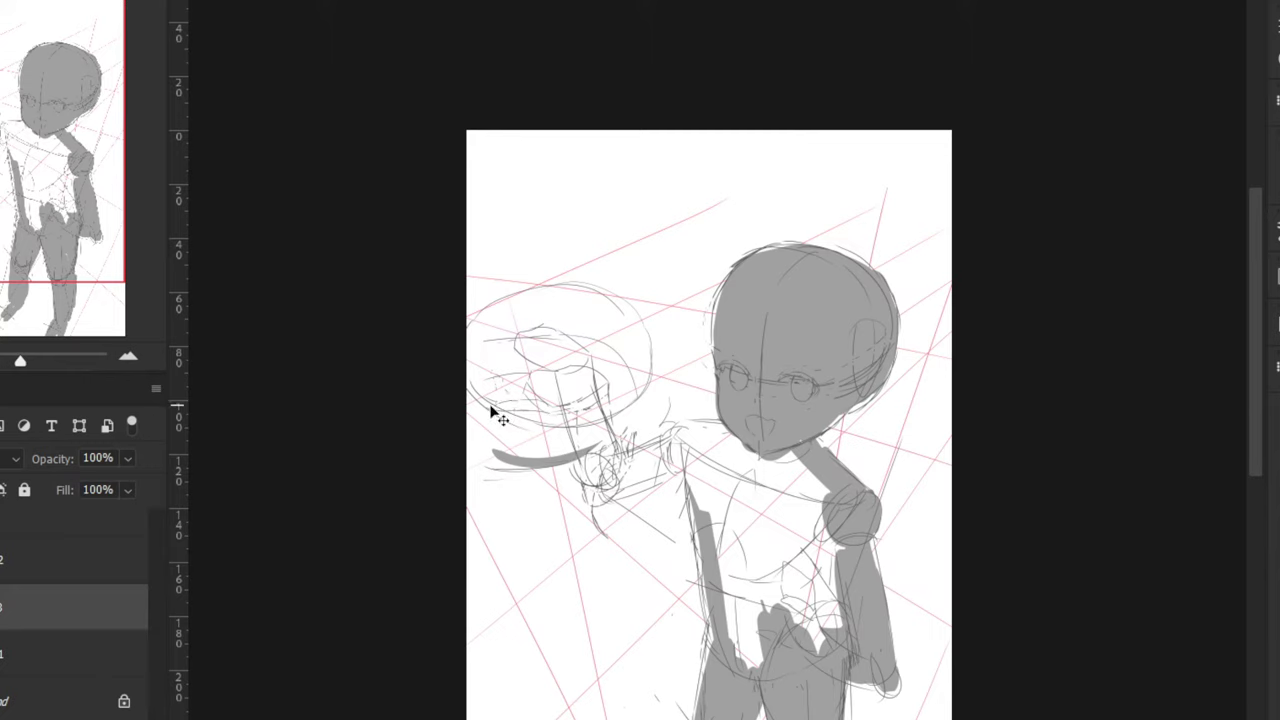
key(ctrl+z)
Fill the tray ellipse, the raised arm and the rest of the torso with flat grey to join the silhouette
mouse_move(505, 410)
mouse_down()
mouse_move(597, 425)
mouse_move(654, 359)
mouse_move(608, 323)
mouse_move(540, 306)
mouse_move(505, 331)
mouse_move(480, 329)
mouse_move(469, 390)
mouse_move(576, 363)
mouse_move(626, 393)
mouse_move(650, 367)
mouse_move(589, 319)
mouse_move(485, 335)
mouse_move(511, 337)
mouse_move(513, 372)
mouse_move(533, 365)
mouse_move(522, 367)
mouse_move(538, 403)
mouse_move(575, 375)
mouse_move(543, 337)
mouse_move(493, 330)
mouse_up()
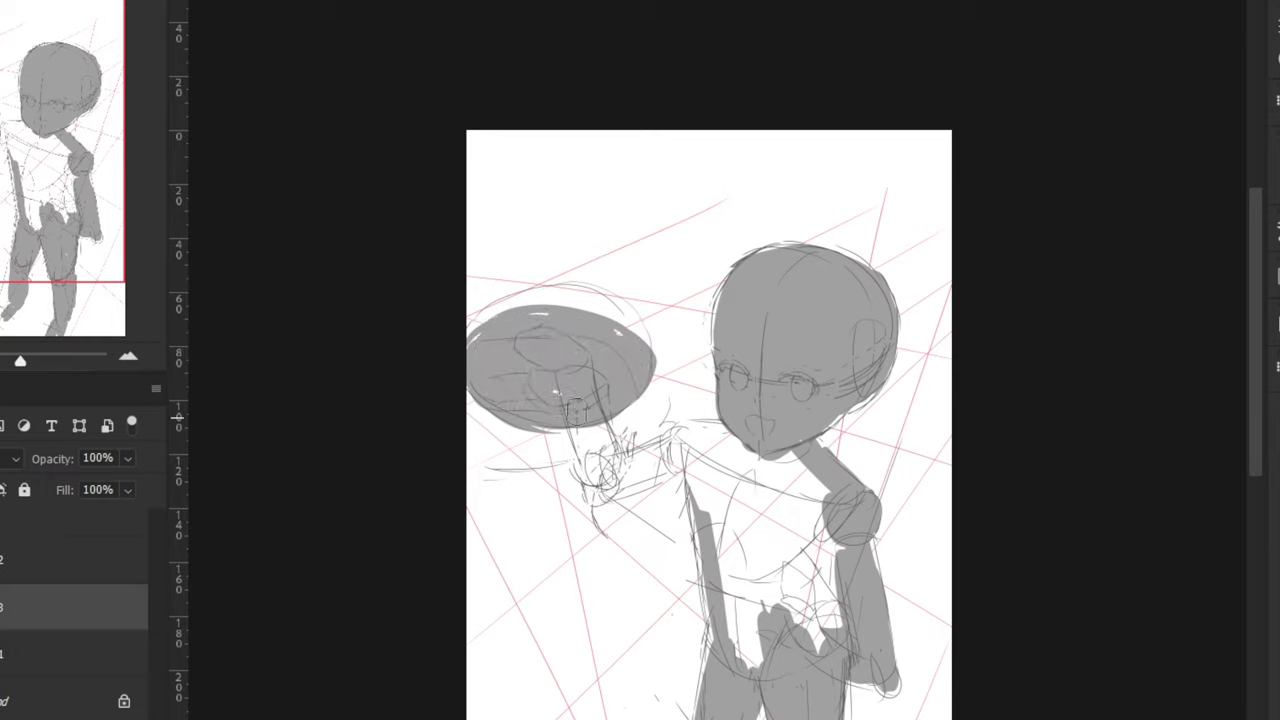
mouse_move(590, 425)
mouse_down()
mouse_move(598, 495)
mouse_move(686, 455)
mouse_move(620, 462)
mouse_move(583, 419)
mouse_move(693, 422)
mouse_move(735, 438)
mouse_move(705, 520)
mouse_move(740, 650)
mouse_move(750, 490)
mouse_move(760, 660)
mouse_move(754, 492)
mouse_move(712, 432)
mouse_move(730, 480)
mouse_move(766, 470)
mouse_move(780, 520)
mouse_up()
mouse_move(778, 632)
mouse_down()
mouse_move(770, 502)
mouse_move(667, 364)
mouse_up()
key(ctrl+plus)
drag(686, 414, 704, 520)
mouse_move(700, 489)
mouse_down()
mouse_move(680, 398)
mouse_move(735, 490)
mouse_move(705, 325)
mouse_move(680, 285)
mouse_up()
key(ctrl+minus)
key(ctrl+minus)
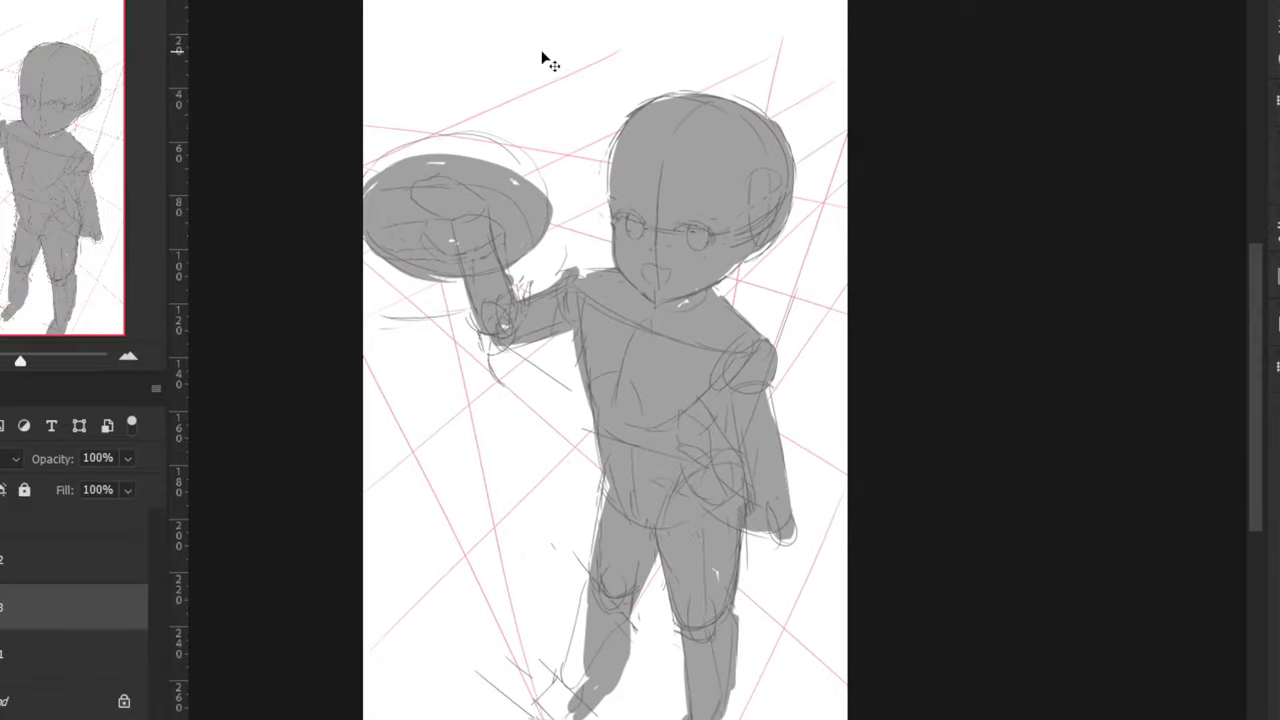
Hide the sketch and perspective lines and mirror the view to check the grey silhouette on its own
click(0, 560)
click(0, 654)
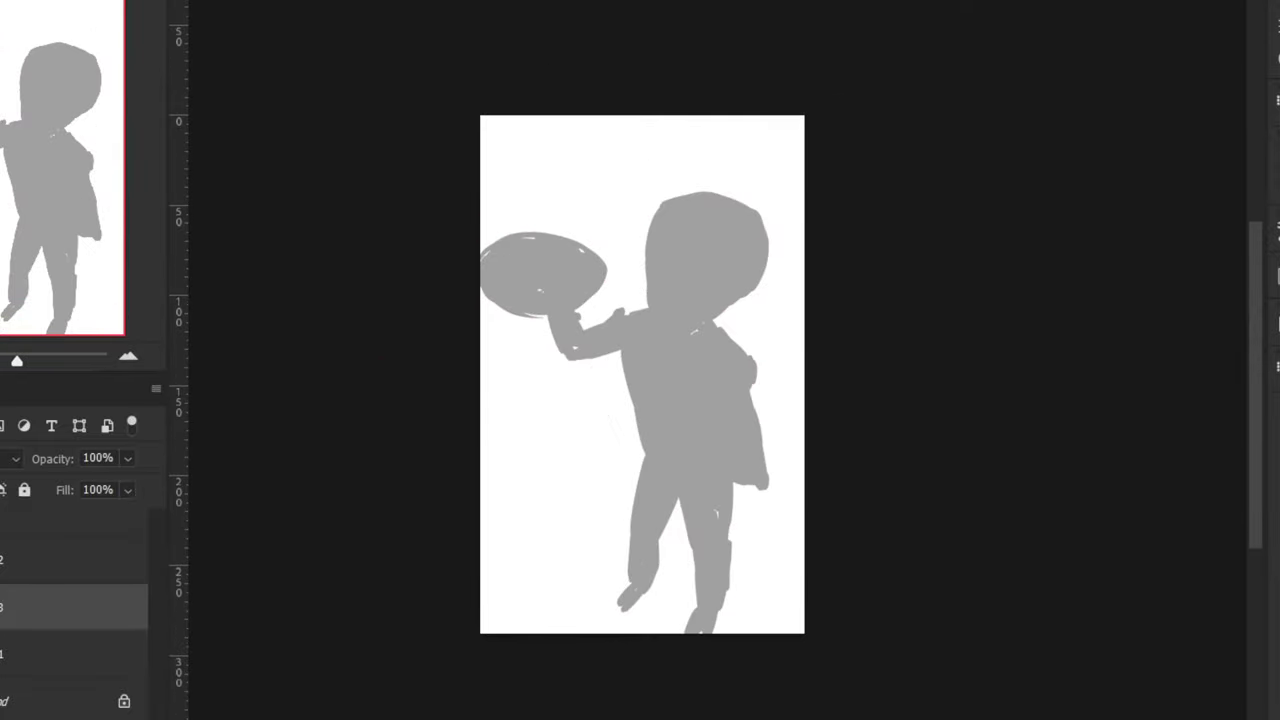
key(ctrl+shift+h)
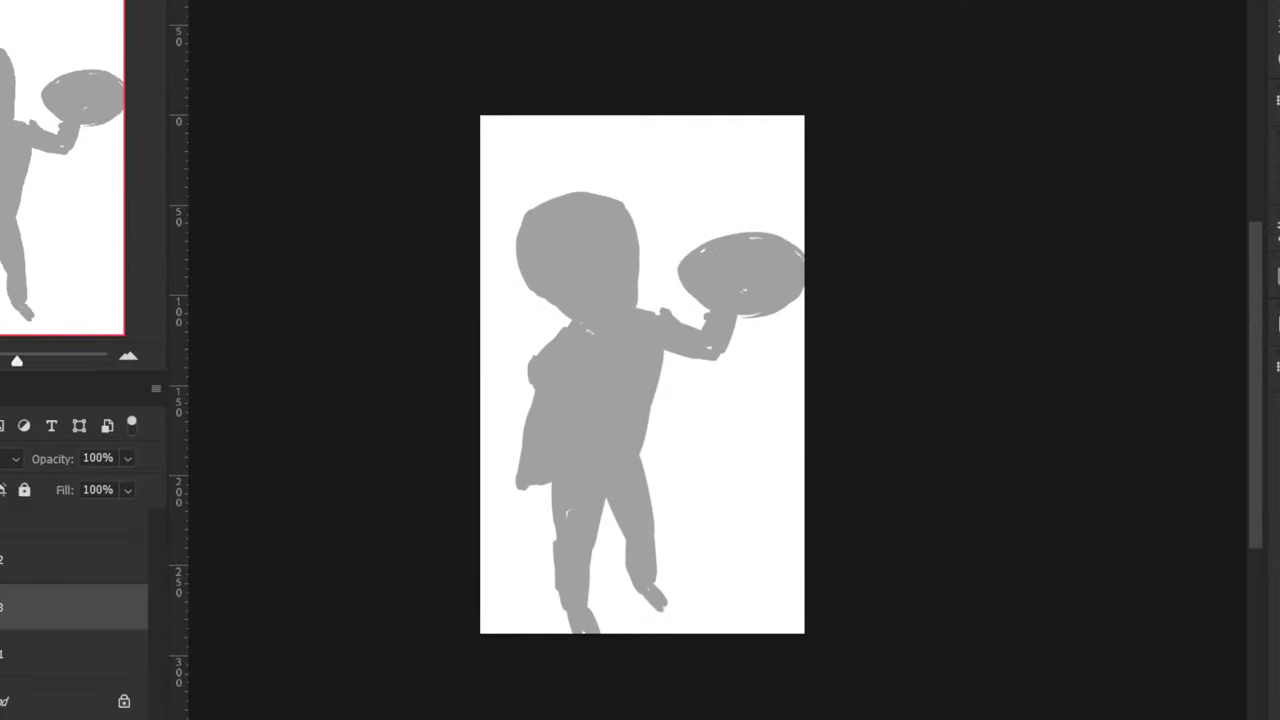
key(ctrl+shift+h)
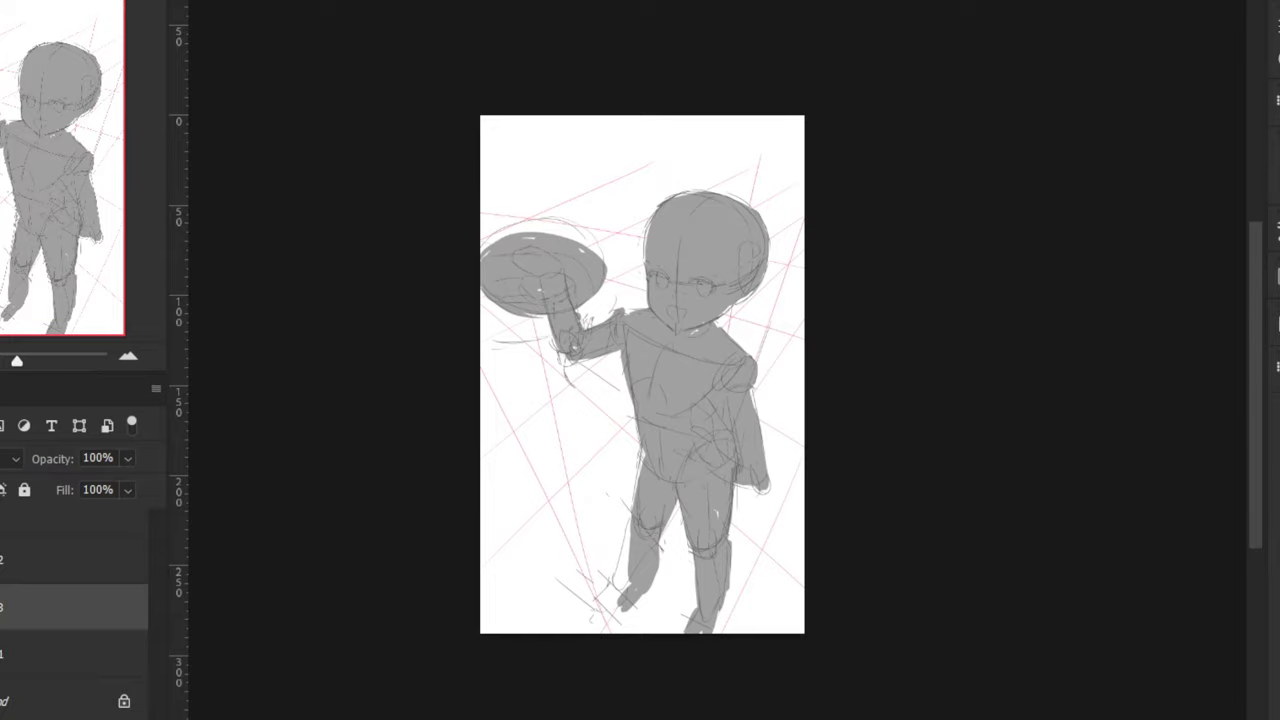
key(ctrl+shift+h)
drag(306, 550, 348, 535)
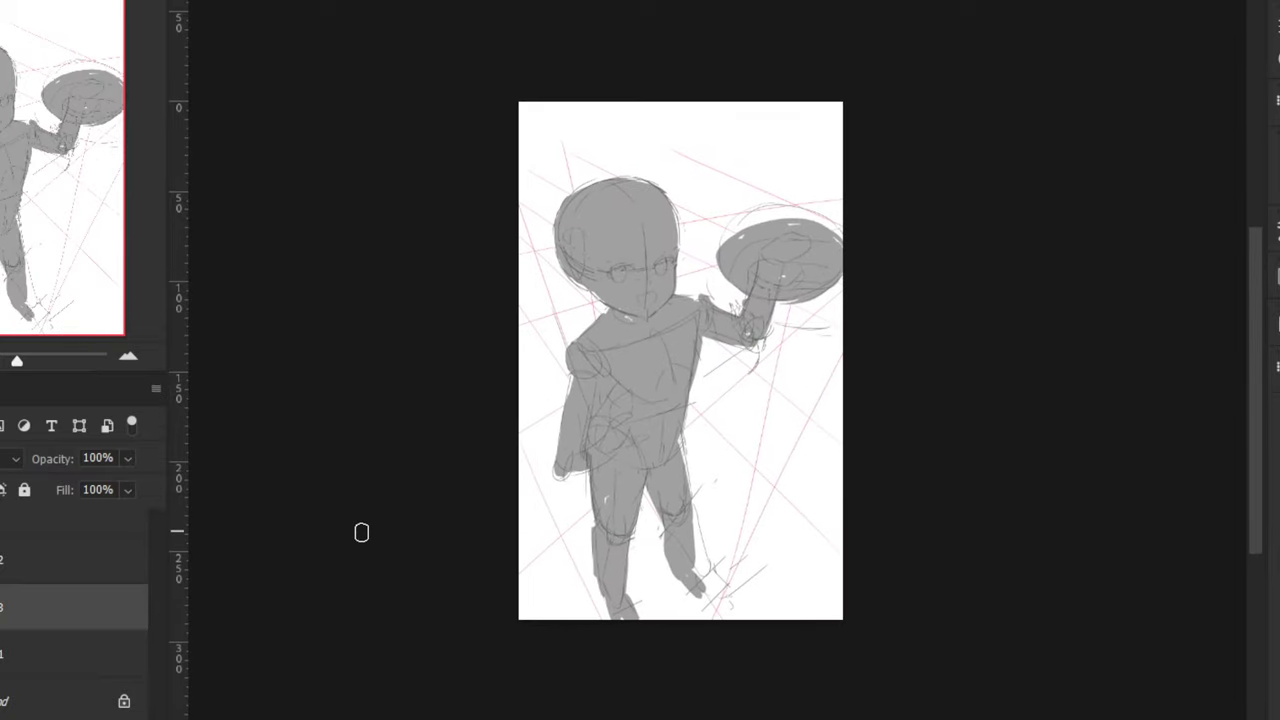
Lasso the waist and hip lines on the sketch layer, rotate them to tilt the pelvis and shift them downward
key(ctrl+plus)
key(ctrl+plus)
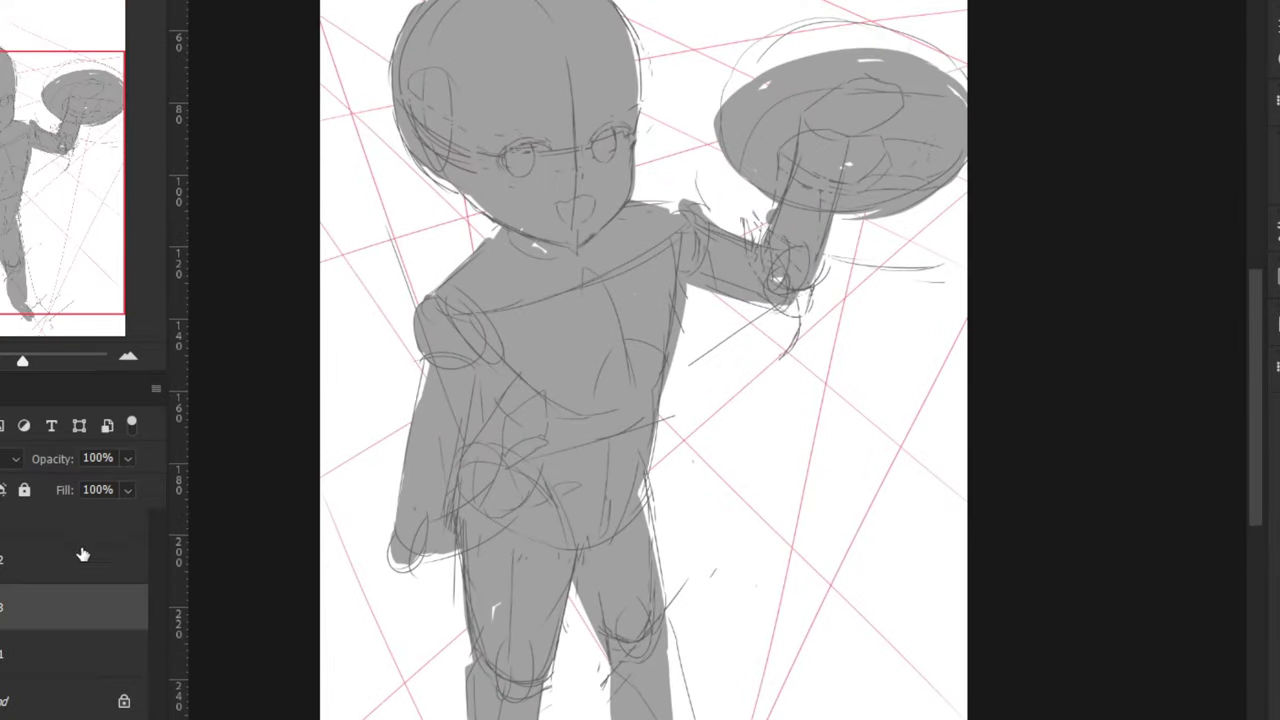
key(alt+bracketright)
mouse_move(490, 400)
mouse_down()
mouse_move(605, 403)
mouse_move(678, 526)
mouse_move(541, 558)
mouse_move(444, 516)
mouse_move(480, 405)
mouse_up()
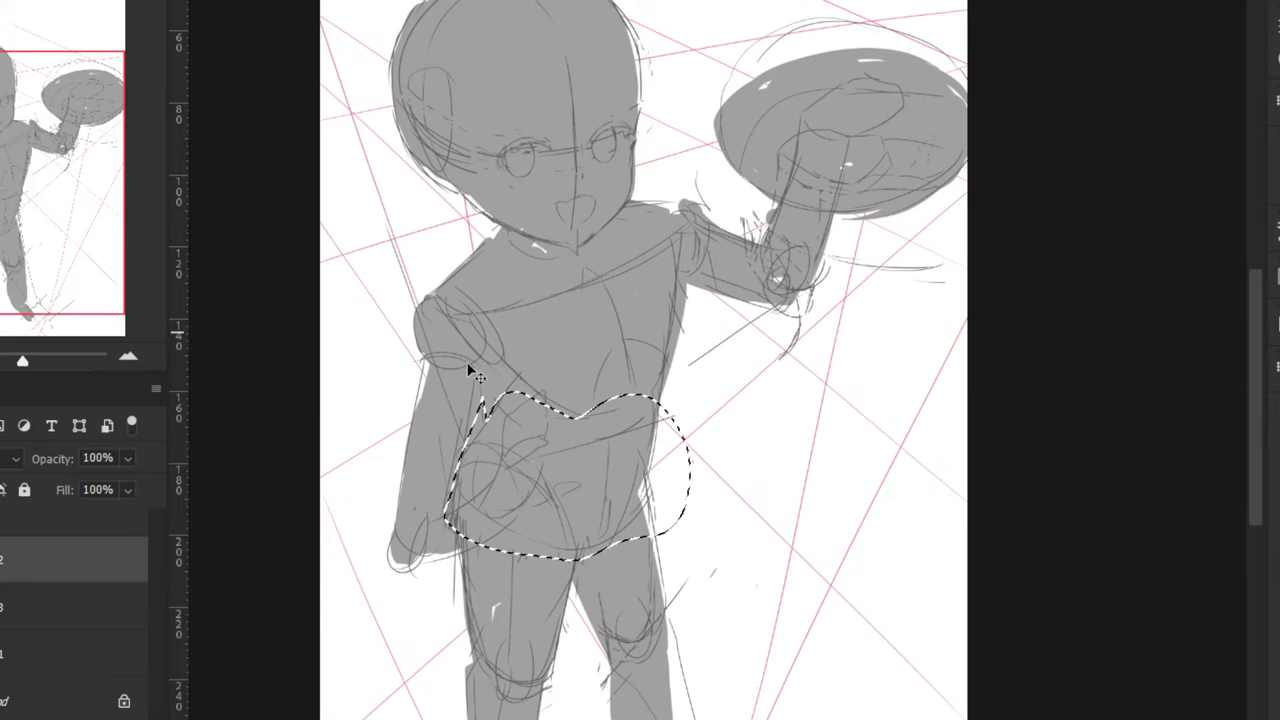
key(ctrl+minus)
key(ctrl+t)
key(ctrl+plus)
drag(434, 350, 401, 422)
drag(494, 449, 532, 459)
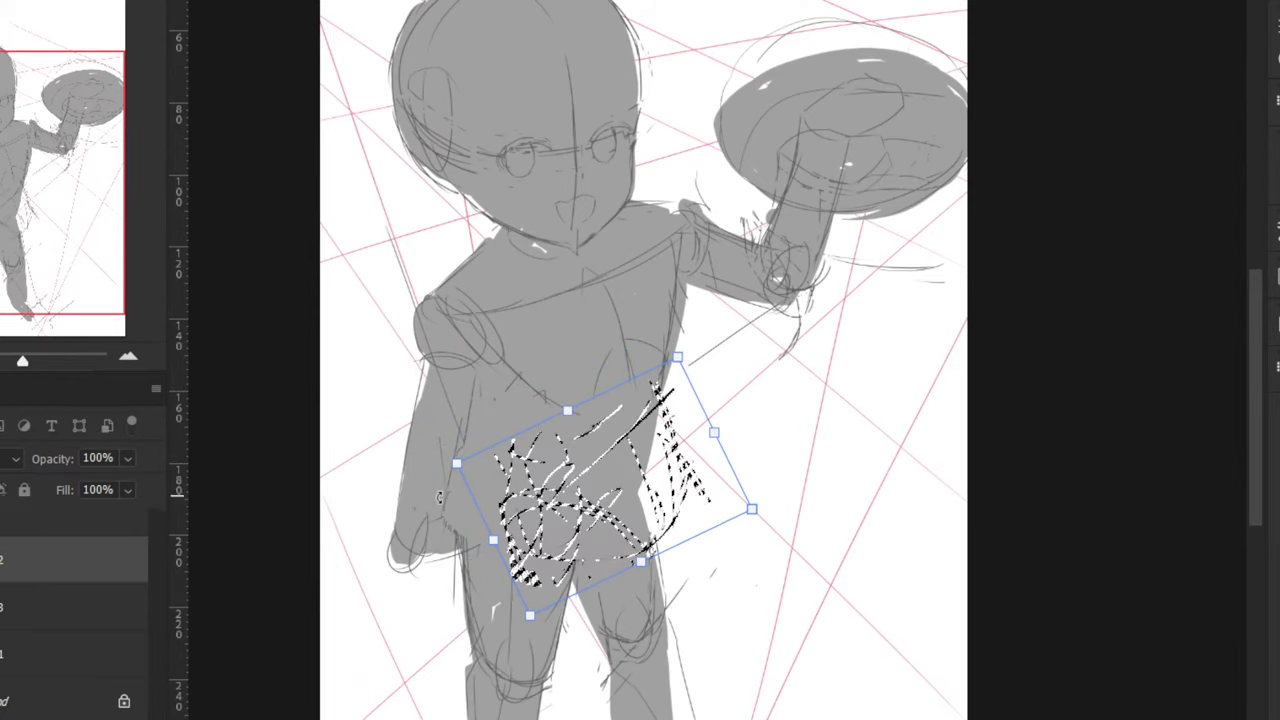
key(Return)
key(ctrl+d)
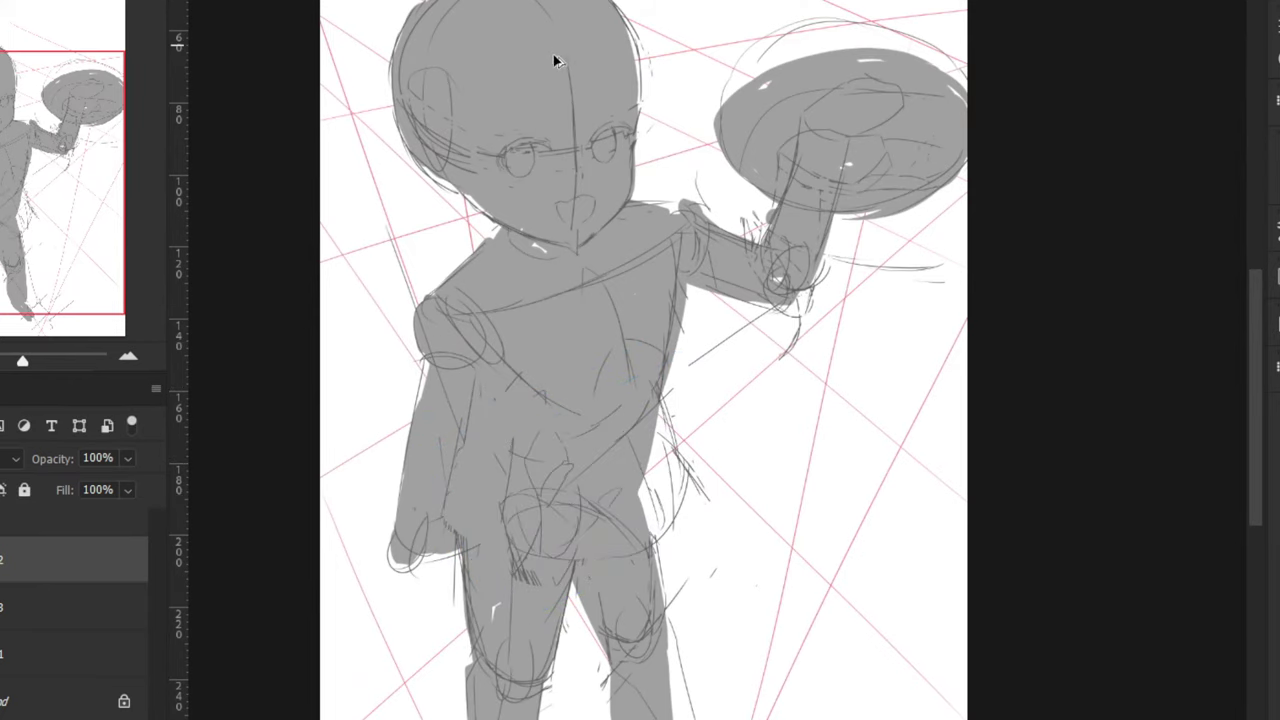
Restore the unmirrored view, then lasso the tray-side leg's sketch lines and move them up and outward to meet the tilted hip
key(ctrl+shift+h)
drag(517, 491, 505, 389)
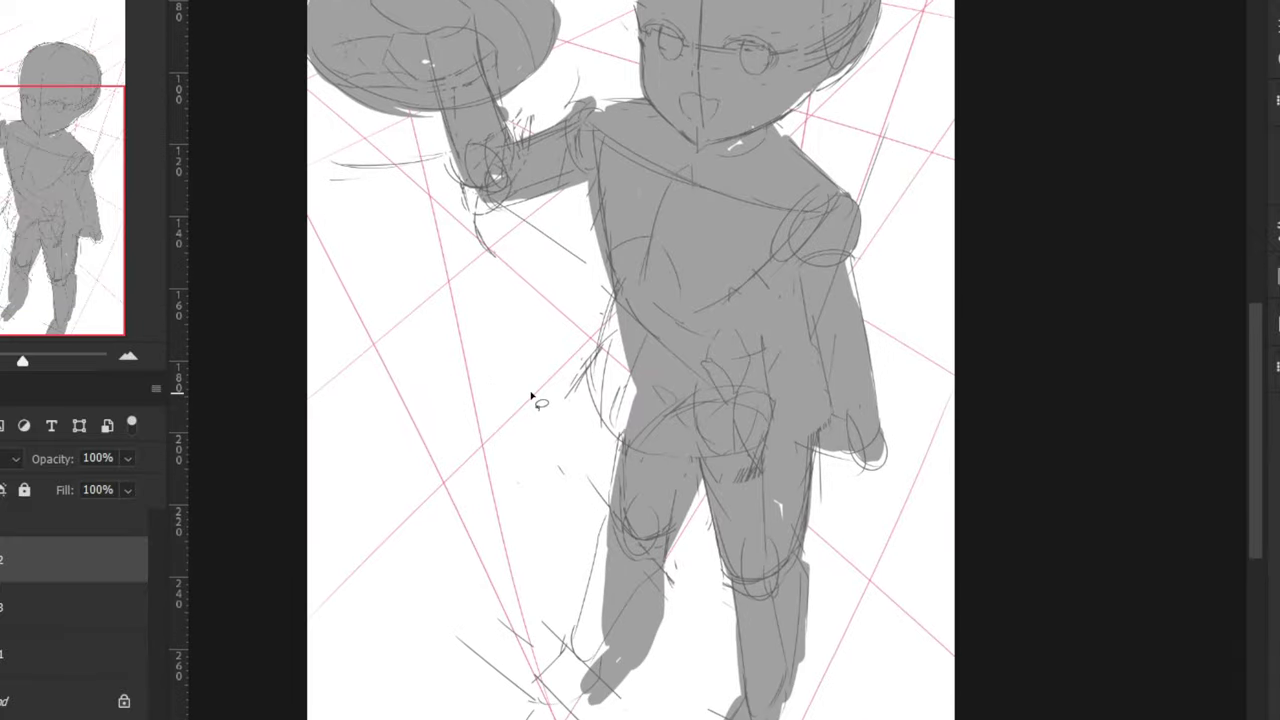
mouse_move(667, 536)
mouse_down()
mouse_move(667, 471)
mouse_move(600, 443)
mouse_move(499, 697)
mouse_move(665, 645)
mouse_up()
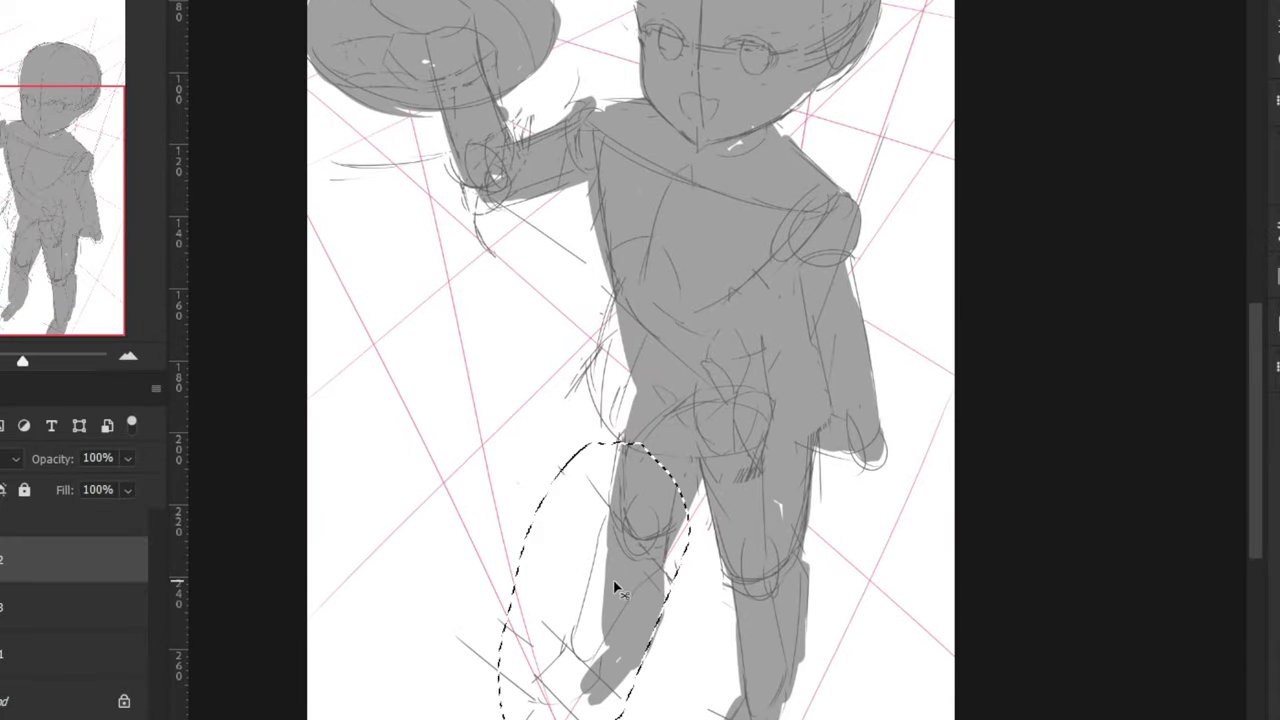
key(ctrl+t)
drag(577, 543, 531, 494)
key(Return)
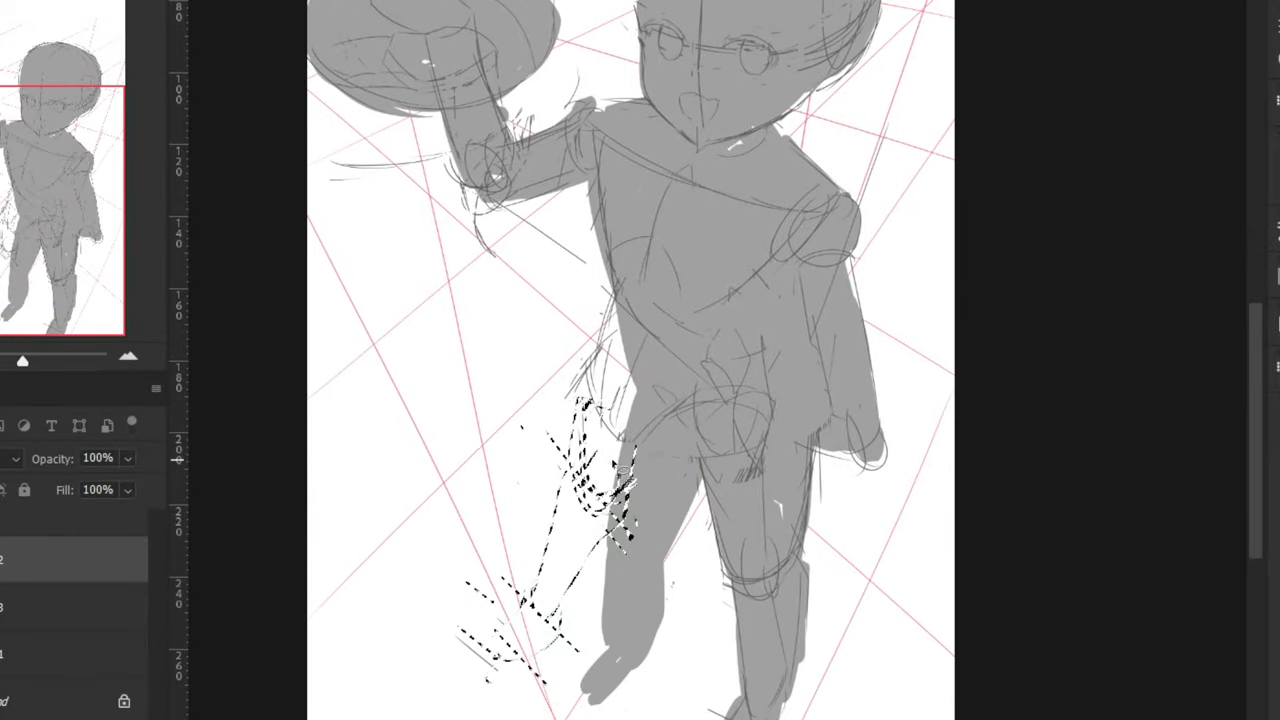
key(ctrl+d)
Lasso the other leg's sketch lines and move them about 18 mm toward the tray side and 4 mm up
mouse_move(668, 540)
mouse_down()
mouse_move(696, 457)
mouse_move(834, 674)
mouse_move(634, 606)
mouse_up()
key(ctrl+t)
drag(714, 603, 648, 590)
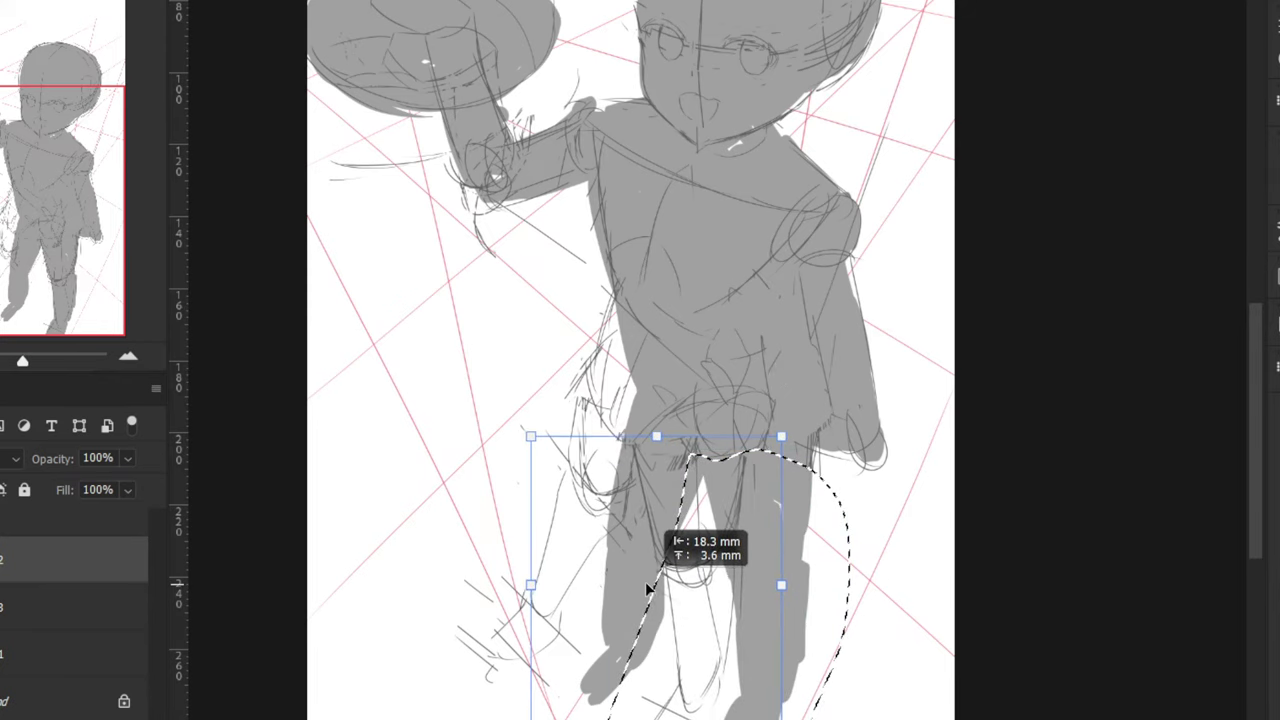
key(Return)
key(ctrl+d)
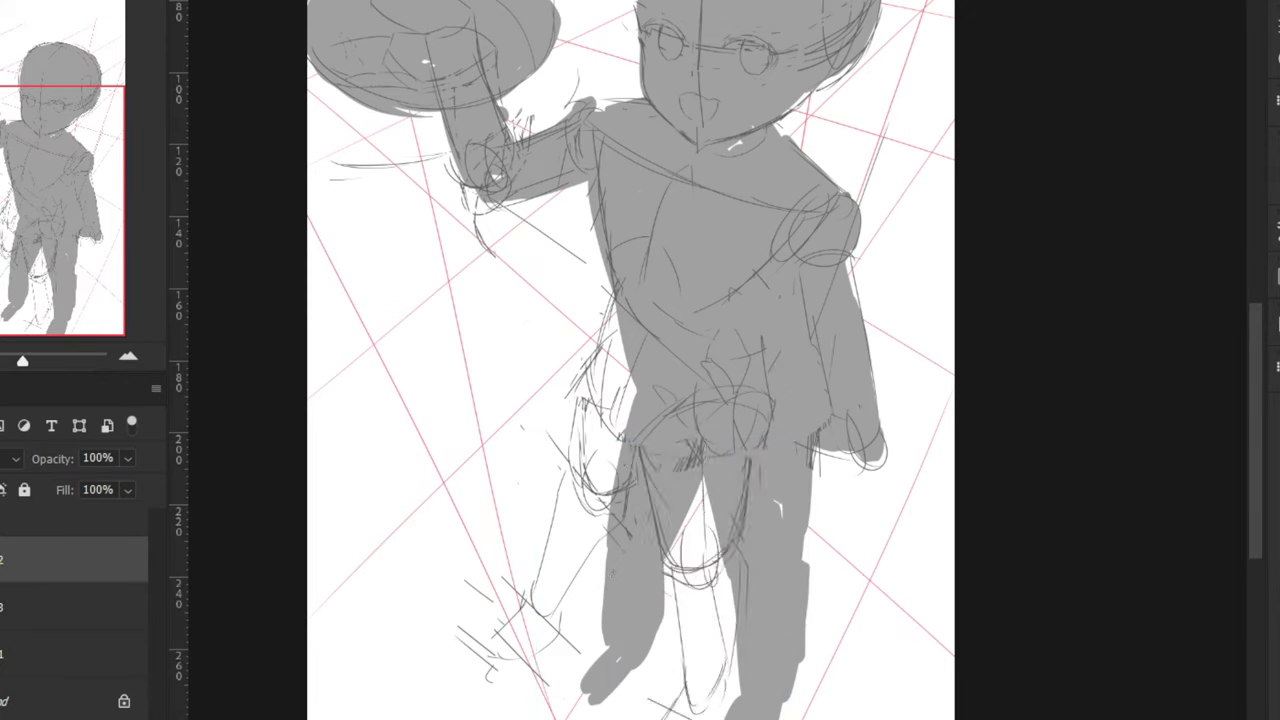
Hide the grey silhouette layer and lower the sketch layer's opacity to 29%
key(ctrl+comma)
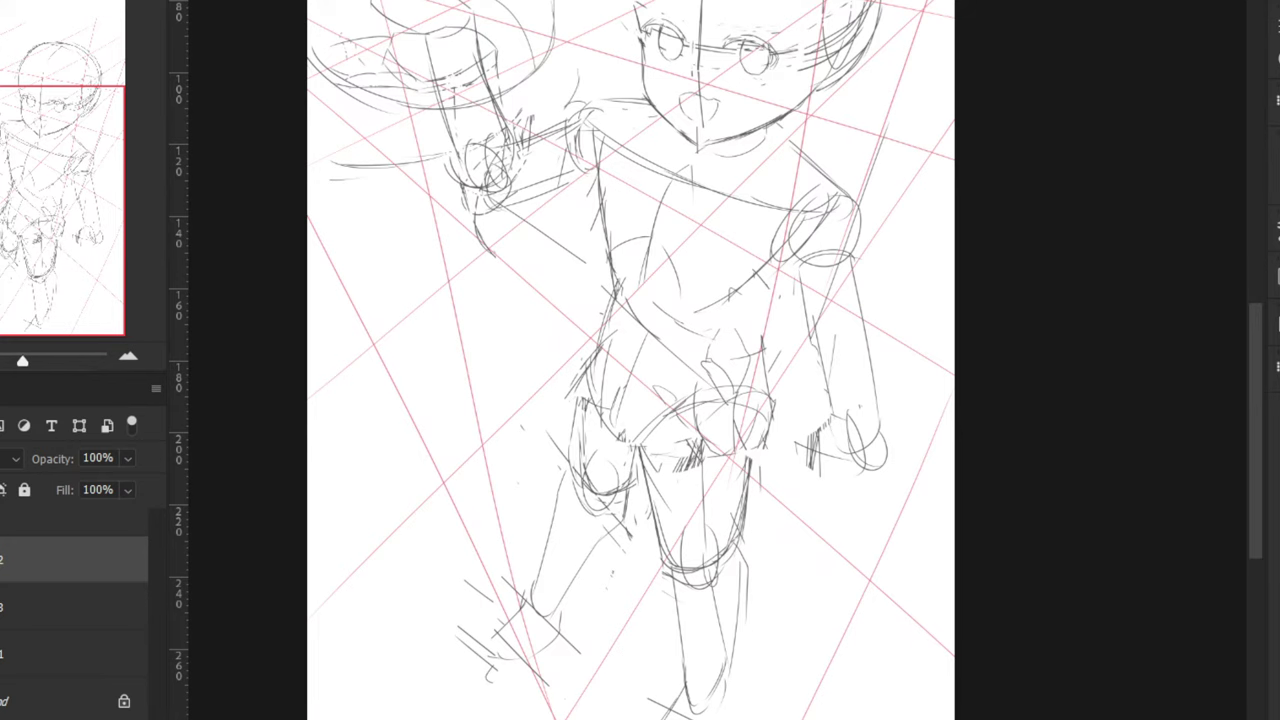
key(ctrl+minus)
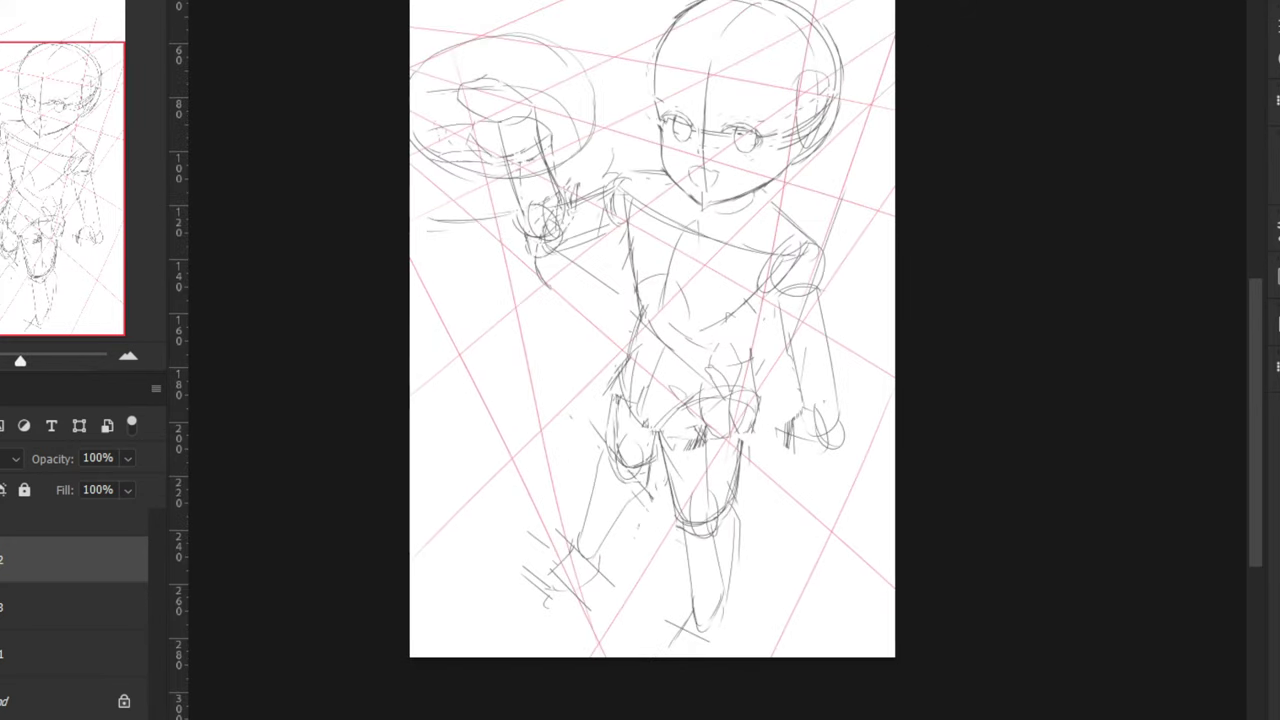
key(ctrl+plus)
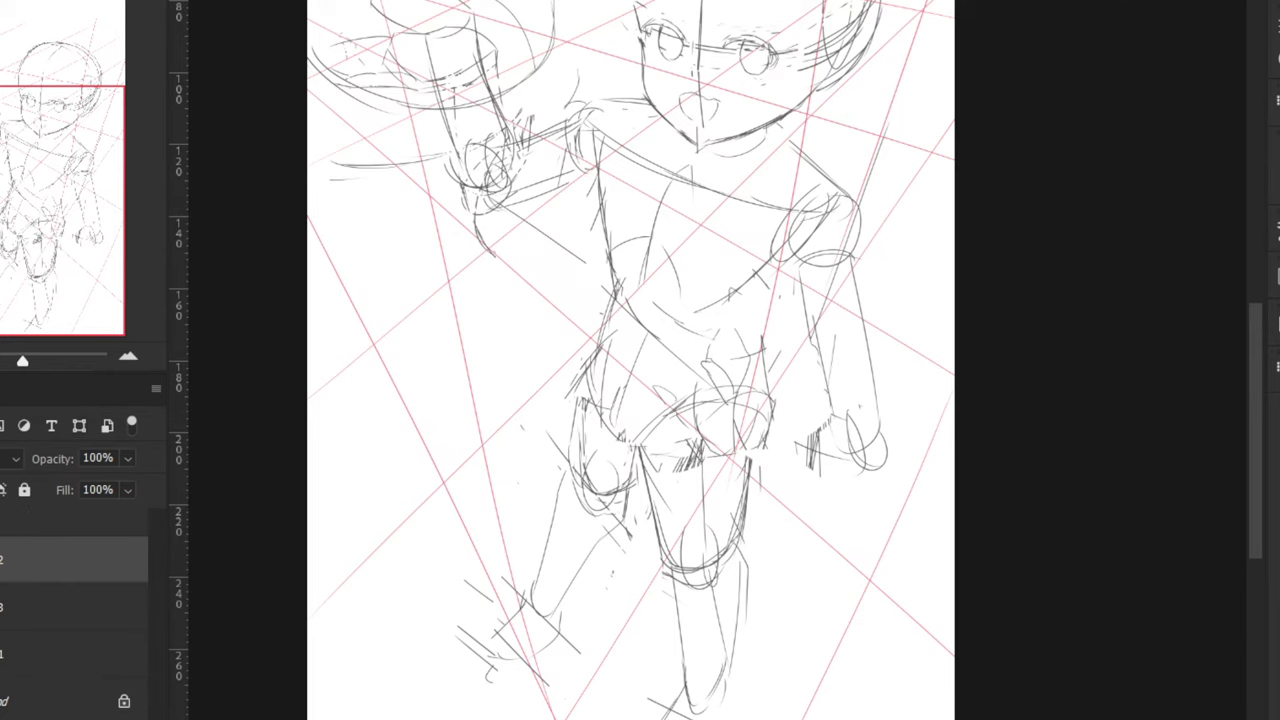
drag(316, 367, 289, 520)
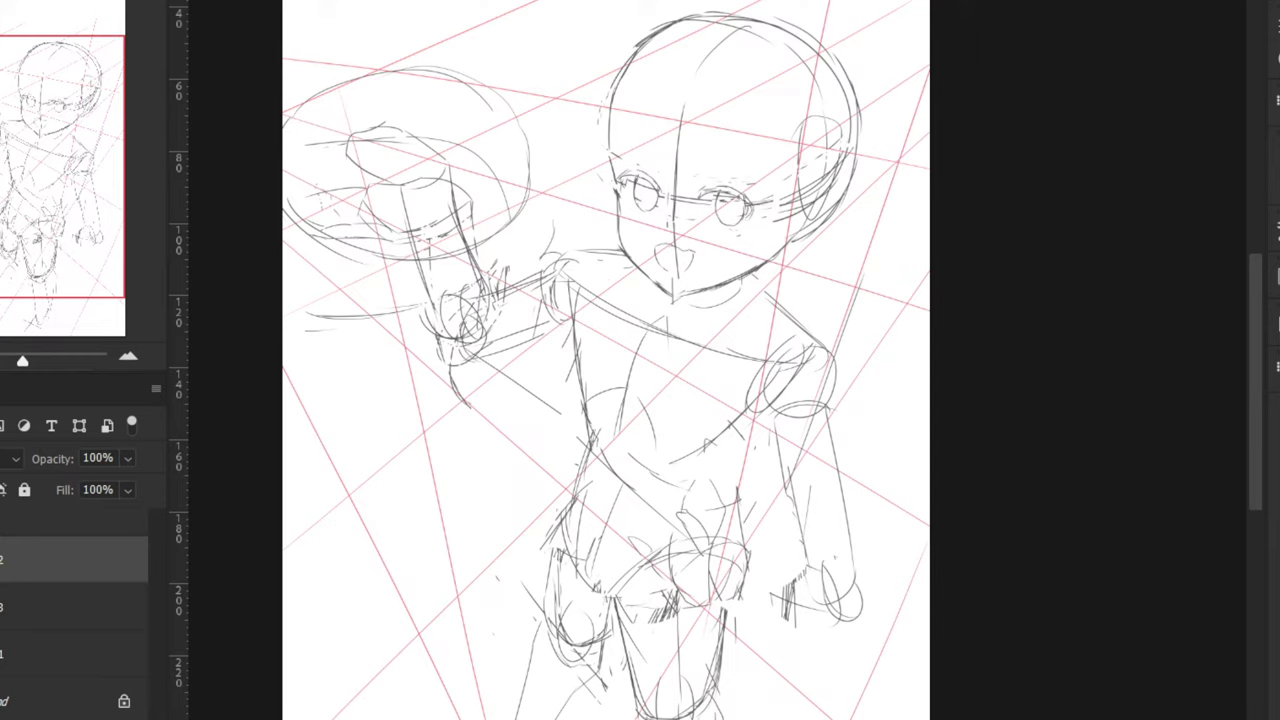
click(128, 458)
click(77, 486)
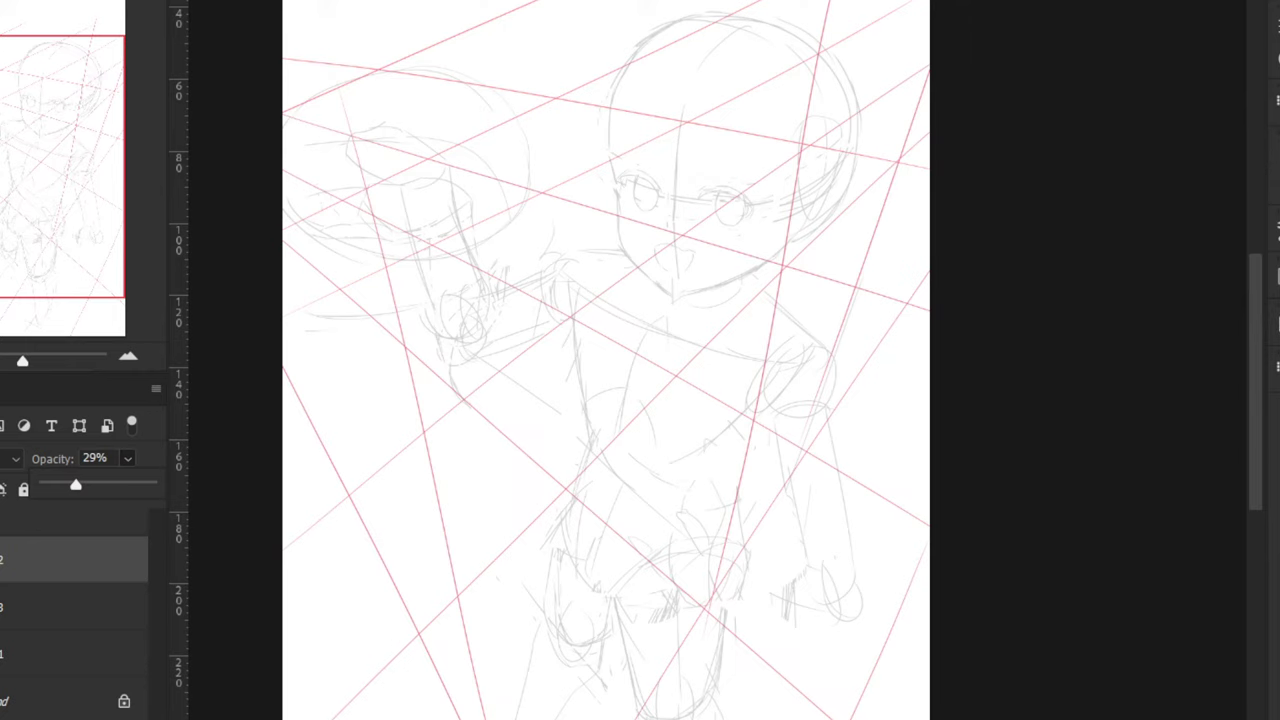
Reduce the brush to a fine size and add a new layer above the faded sketch for line art
key(ctrl+plus)
key(ctrl+plus)
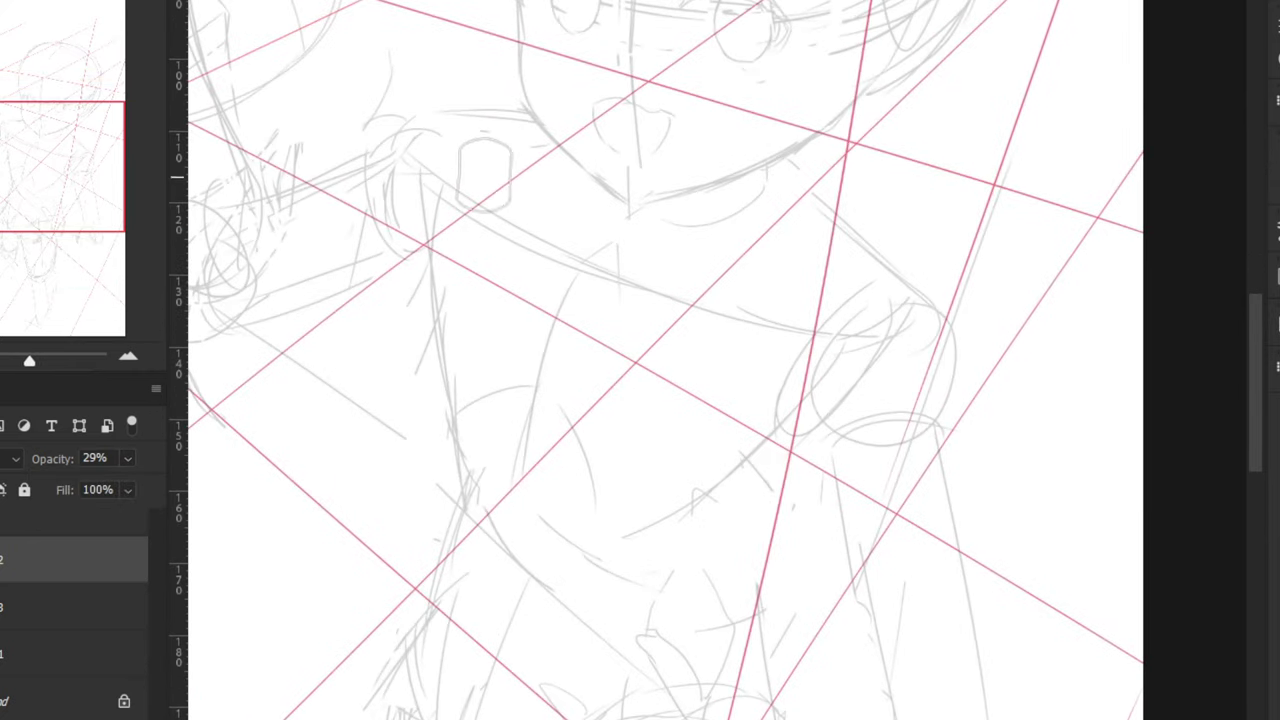
drag(485, 149, 476, 438)
alt+right_click(505, 370)
drag(507, 372, 450, 377)
drag(446, 293, 484, 401)
key(ctrl+equal)
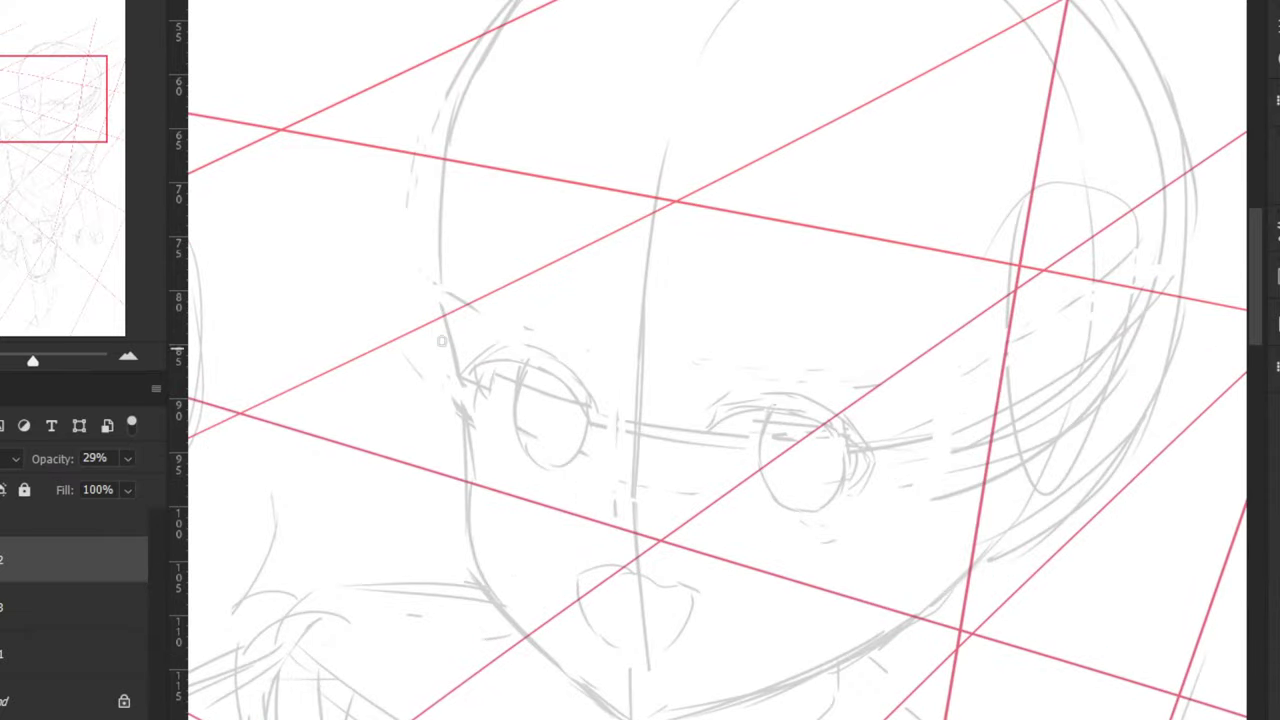
click(125, 718)
Ink the face contour from the tray-side temple down the cheek to the chin and along the opposite jaw
drag(447, 306, 473, 471)
key(ctrl+z)
mouse_move(441, 312)
mouse_down()
mouse_move(479, 570)
mouse_move(551, 652)
mouse_up()
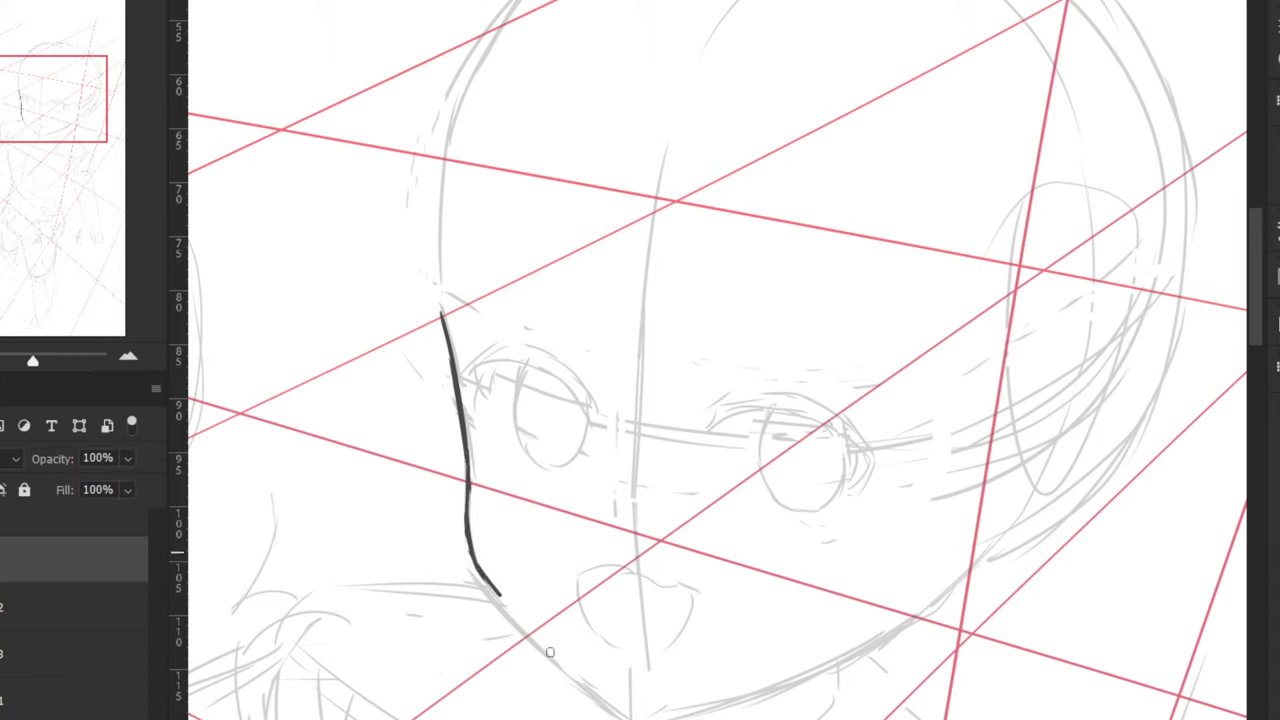
key(ctrl+z)
mouse_move(477, 558)
mouse_down()
mouse_move(535, 650)
mouse_move(585, 677)
mouse_up()
key(ctrl+z)
key(ctrl+z)
drag(483, 578, 600, 692)
drag(566, 667, 632, 719)
drag(878, 634, 667, 719)
key(ctrl+z)
drag(762, 690, 658, 717)
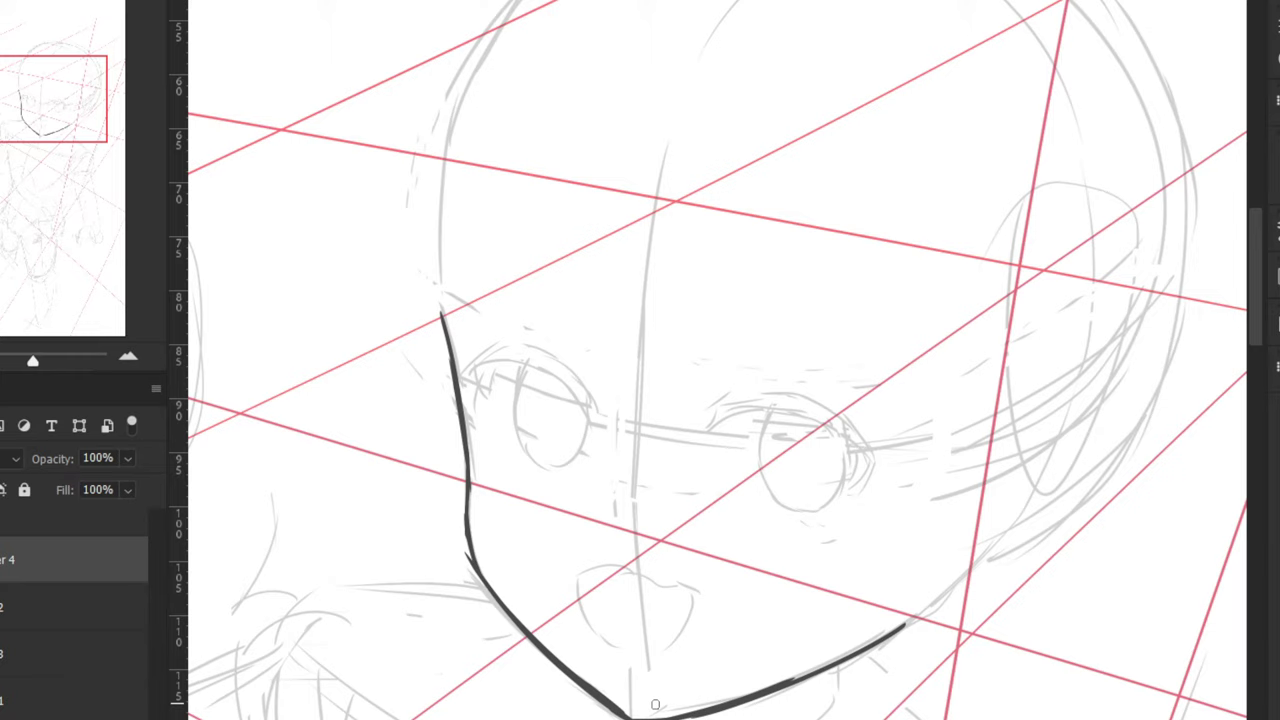
Thicken the tray-side cheek line where it bends into the jaw, checking the line art without the sketch
drag(465, 520, 468, 550)
drag(468, 495, 462, 531)
drag(463, 525, 459, 426)
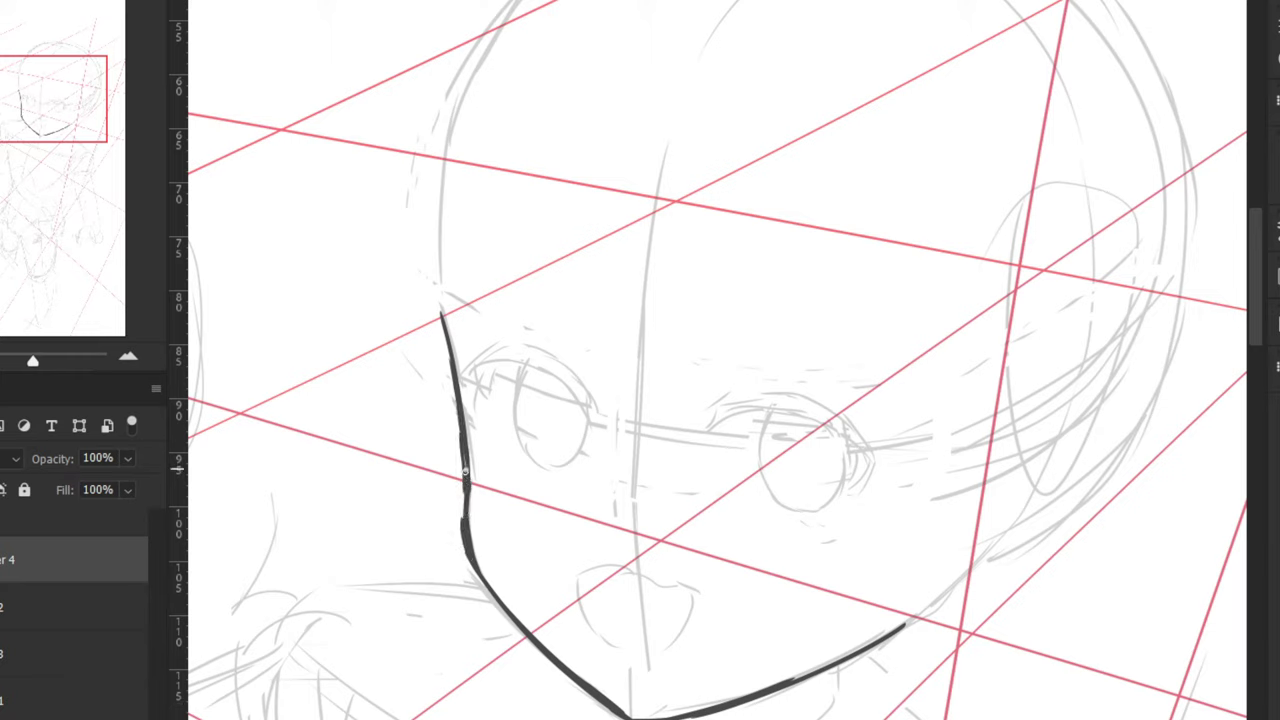
key(ctrl+z)
key(ctrl+z)
key(ctrl+z)
drag(465, 456, 462, 521)
drag(457, 411, 466, 528)
drag(468, 458, 467, 527)
key(ctrl+minus)
key(ctrl+minus)
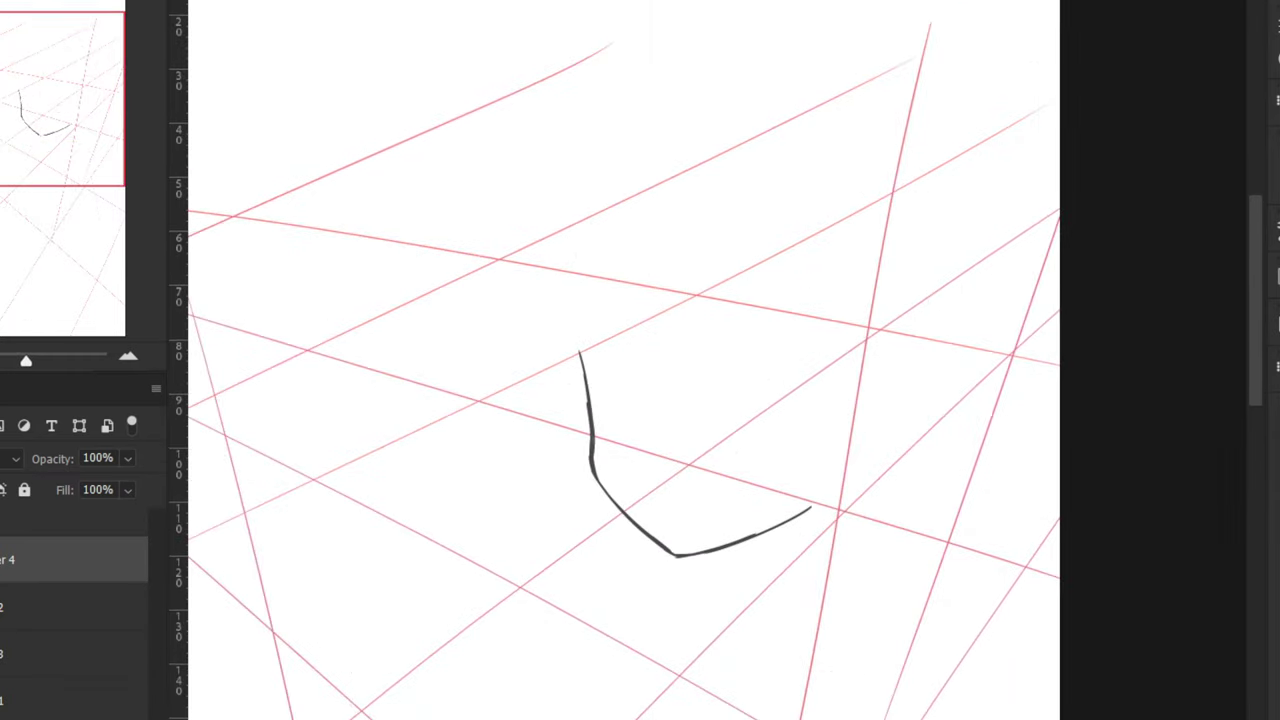
key(ctrl+plus)
key(ctrl+plus)
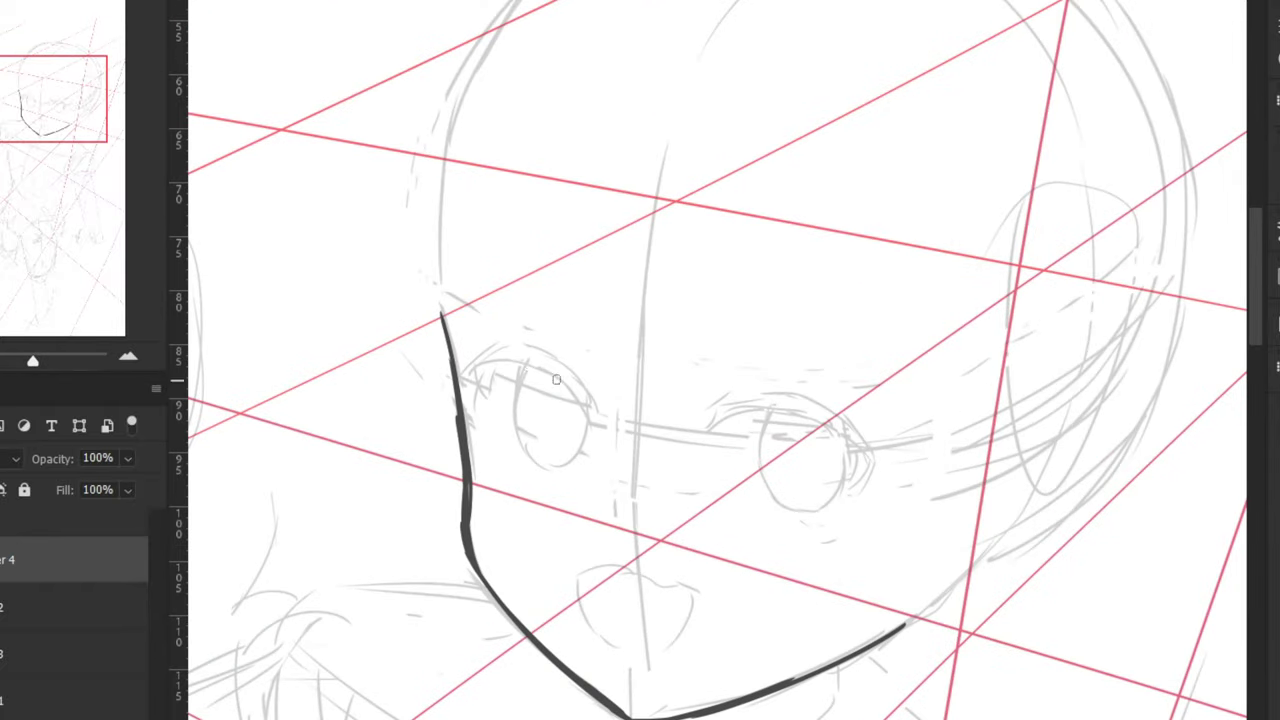
Ink a thick arched upper lash line over the tray-side eye, undoing stray strokes
mouse_move(534, 363)
mouse_down()
mouse_move(585, 413)
mouse_move(573, 379)
mouse_move(595, 410)
mouse_move(521, 348)
mouse_move(509, 359)
mouse_move(542, 365)
mouse_move(506, 357)
mouse_move(537, 356)
mouse_move(567, 378)
mouse_move(490, 349)
mouse_move(547, 359)
mouse_move(483, 362)
mouse_move(547, 368)
mouse_move(512, 354)
mouse_move(478, 363)
mouse_move(534, 355)
mouse_move(484, 353)
mouse_move(523, 353)
mouse_move(475, 370)
mouse_move(525, 357)
mouse_move(480, 358)
mouse_move(483, 399)
mouse_move(474, 367)
mouse_move(492, 384)
mouse_move(486, 363)
mouse_move(481, 382)
mouse_move(519, 348)
mouse_up()
key(ctrl+z)
key(ctrl+z)
key(ctrl+z)
key(ctrl+z)
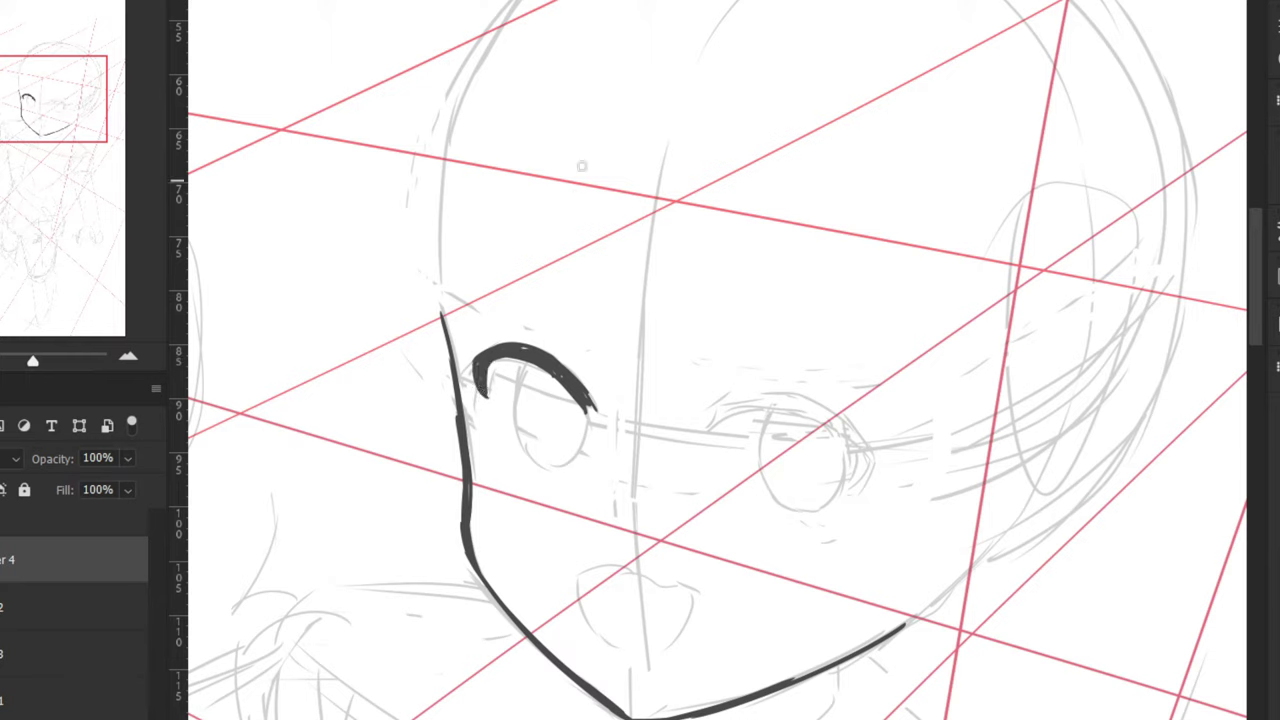
Toggle the sketch layer's visibility to examine the inked face contour and lash line at different zoom levels
click(0, 607)
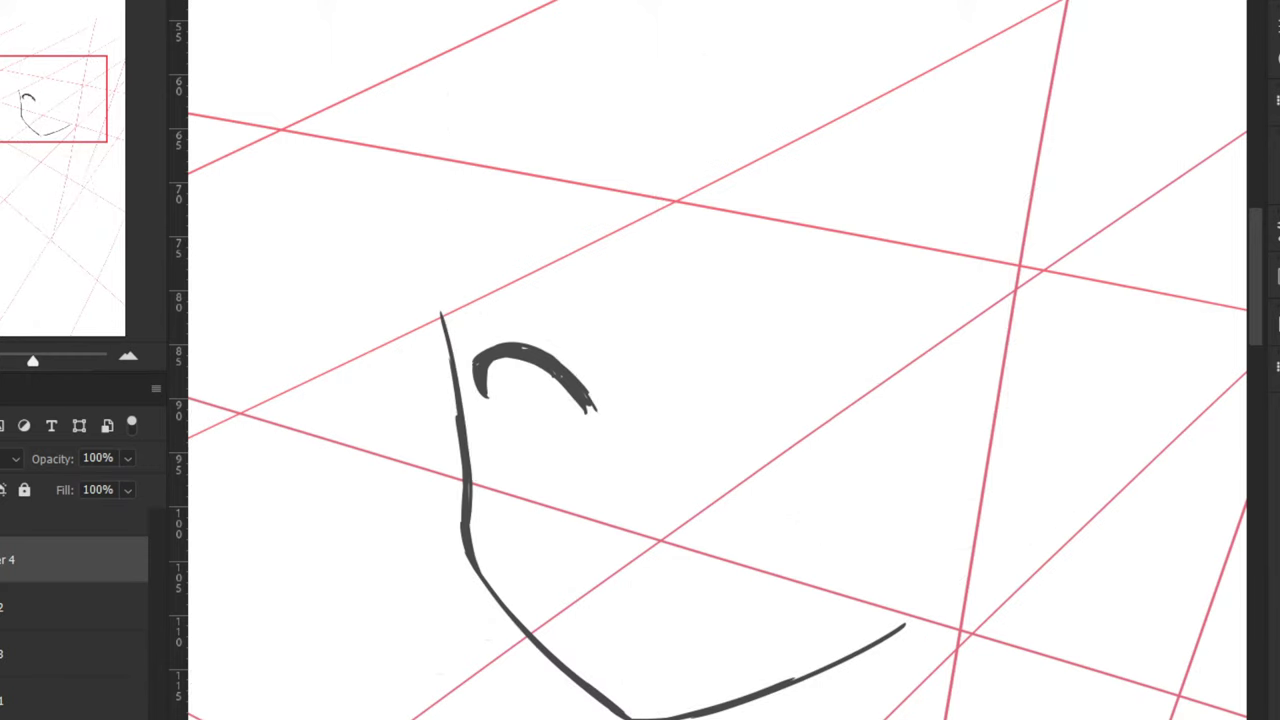
click(0, 607)
key(ctrl+minus)
key(ctrl+minus)
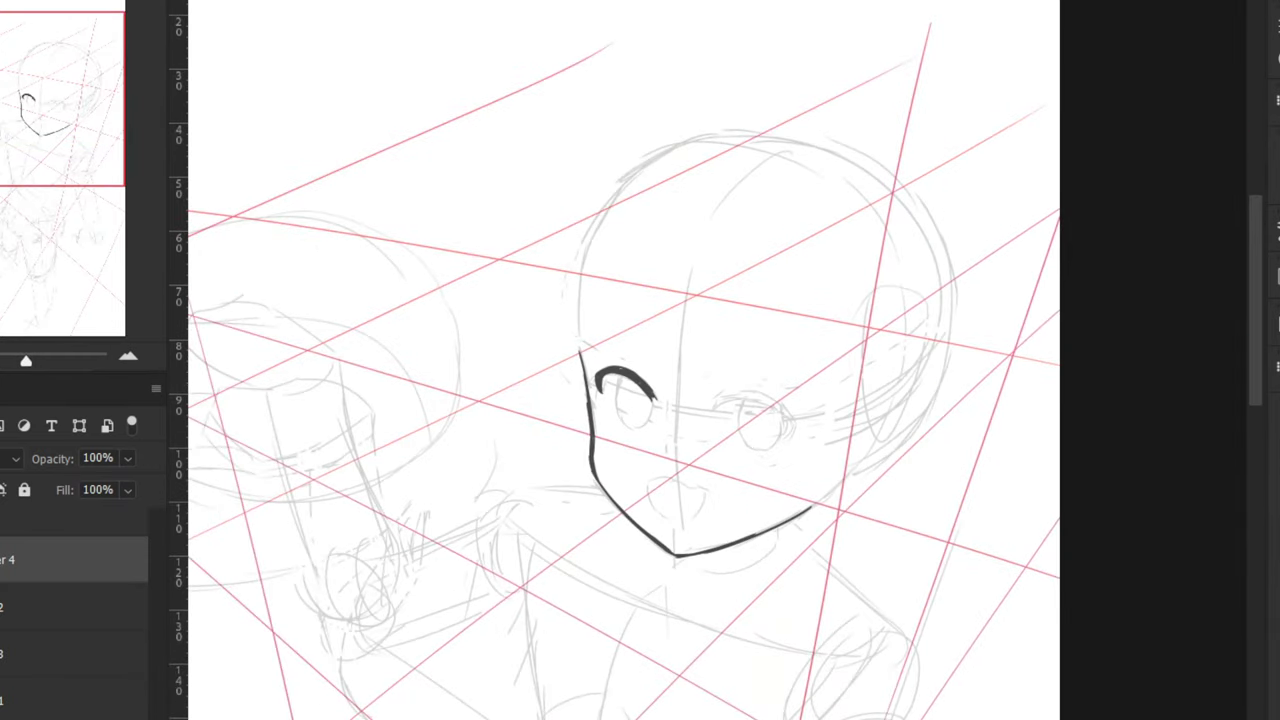
click(0, 607)
click(0, 607)
key(ctrl+plus)
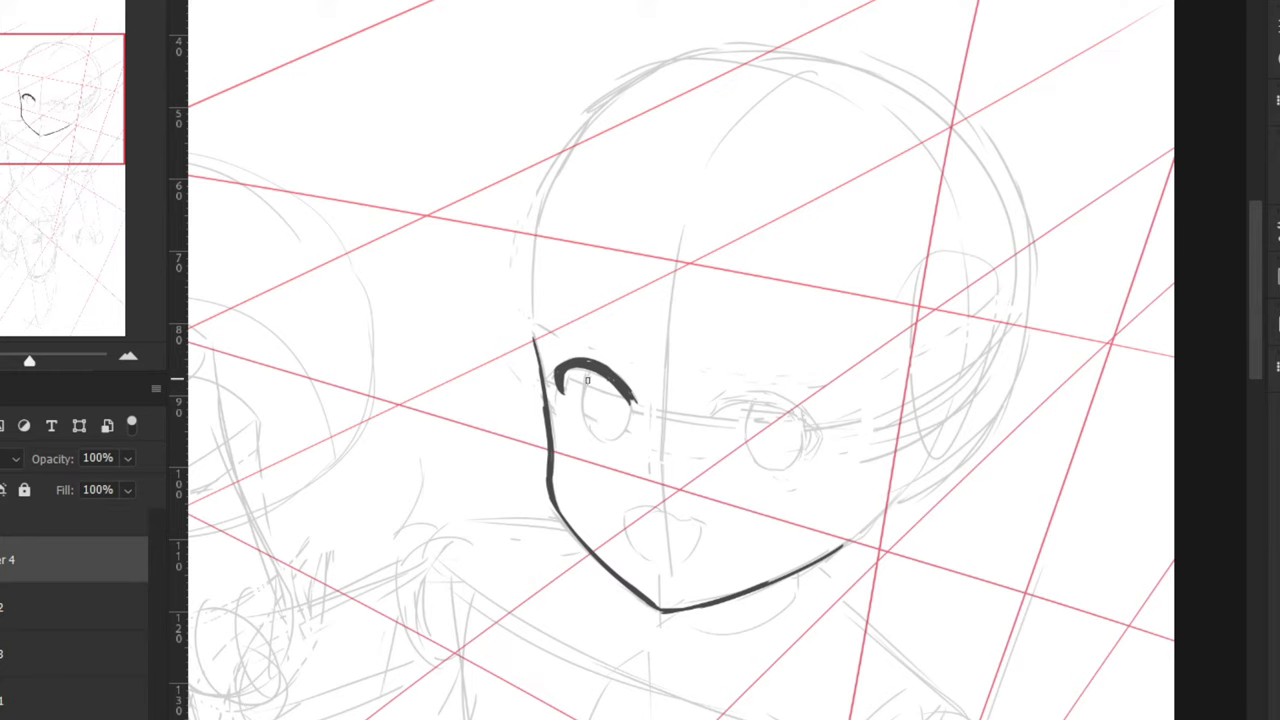
Outline the oval iris of the tray-side eye beneath its lash line, redrawing strokes until the shape fits
drag(588, 371, 590, 426)
key(ctrl+z)
key(ctrl+z)
key(ctrl+z)
key(ctrl+z)
key(ctrl+z)
mouse_move(589, 370)
mouse_down()
mouse_move(620, 398)
mouse_move(623, 430)
mouse_move(623, 406)
mouse_move(623, 426)
mouse_move(588, 395)
mouse_move(618, 428)
mouse_up()
key(ctrl+z)
key(ctrl+z)
key(ctrl+z)
key(ctrl+z)
key(ctrl+z)
key(ctrl+z)
Draw the thin upper lid curve of the other eye from its inner corner toward the outer corner
drag(812, 434, 752, 404)
key(ctrl+z)
key(ctrl+z)
key(ctrl+plus)
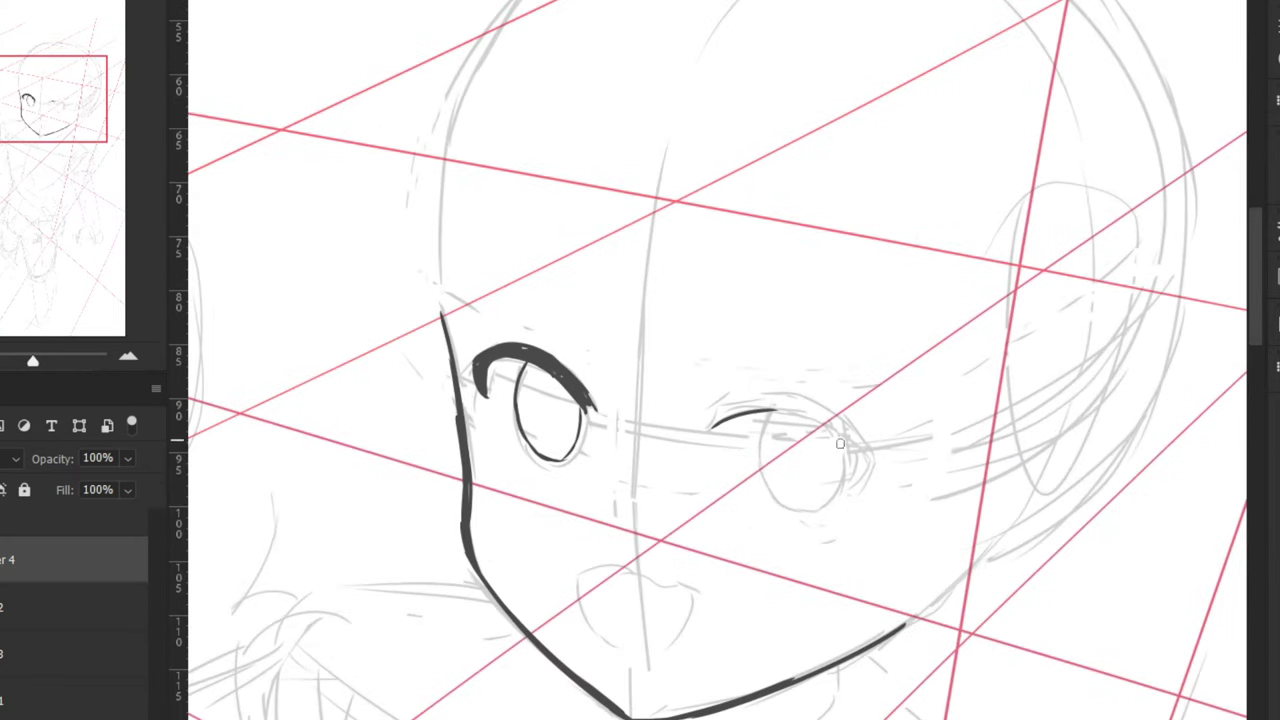
mouse_move(857, 456)
mouse_down()
mouse_move(777, 418)
mouse_move(745, 422)
mouse_move(800, 420)
mouse_move(705, 412)
mouse_up()
key(ctrl+z)
key(ctrl+z)
key(ctrl+z)
key(ctrl+z)
key(ctrl+z)
Thicken the second eye's upper lash line and bend its outer end down past the corner
scroll(782, 391, down, 2)
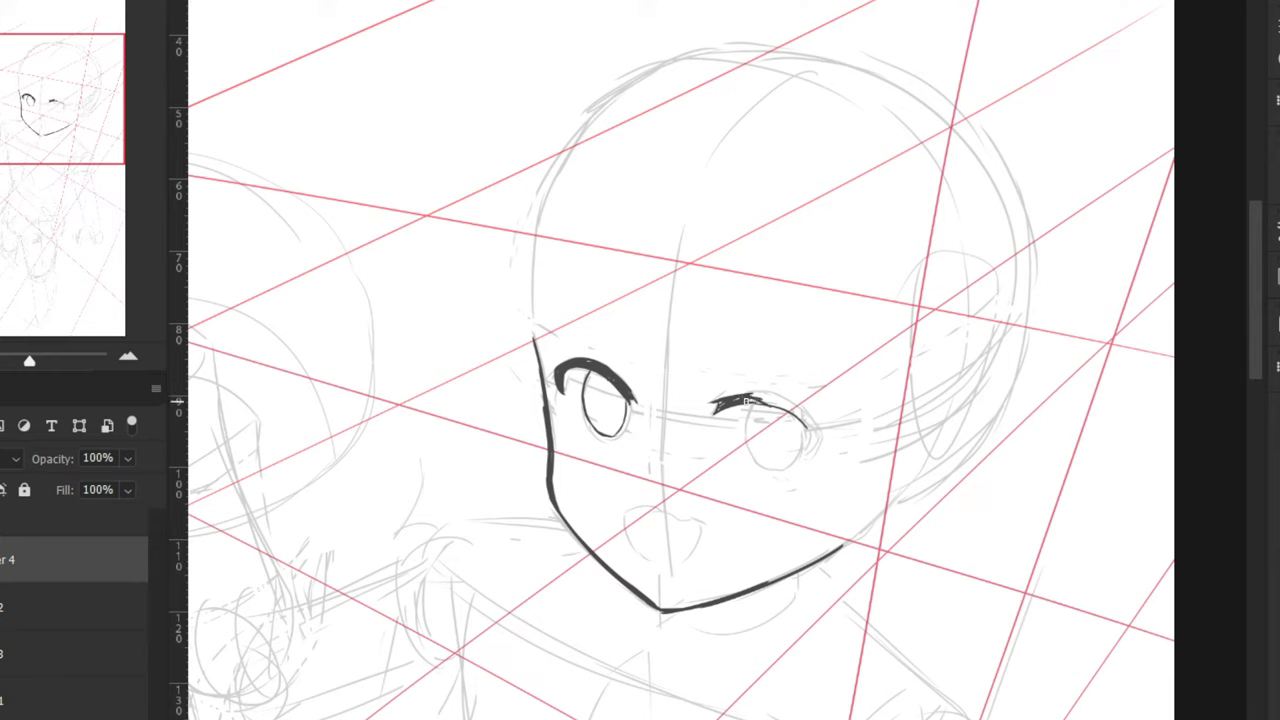
drag(756, 392, 800, 420)
key(ctrl+z)
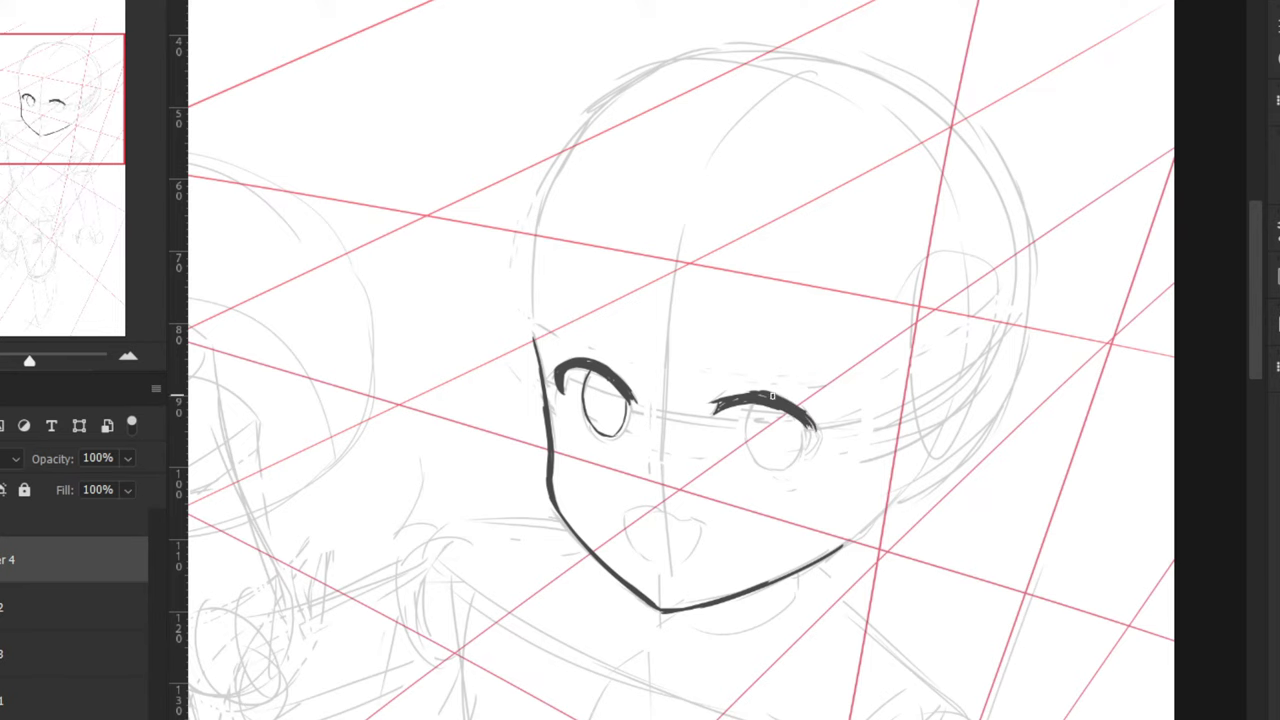
key(ctrl+plus)
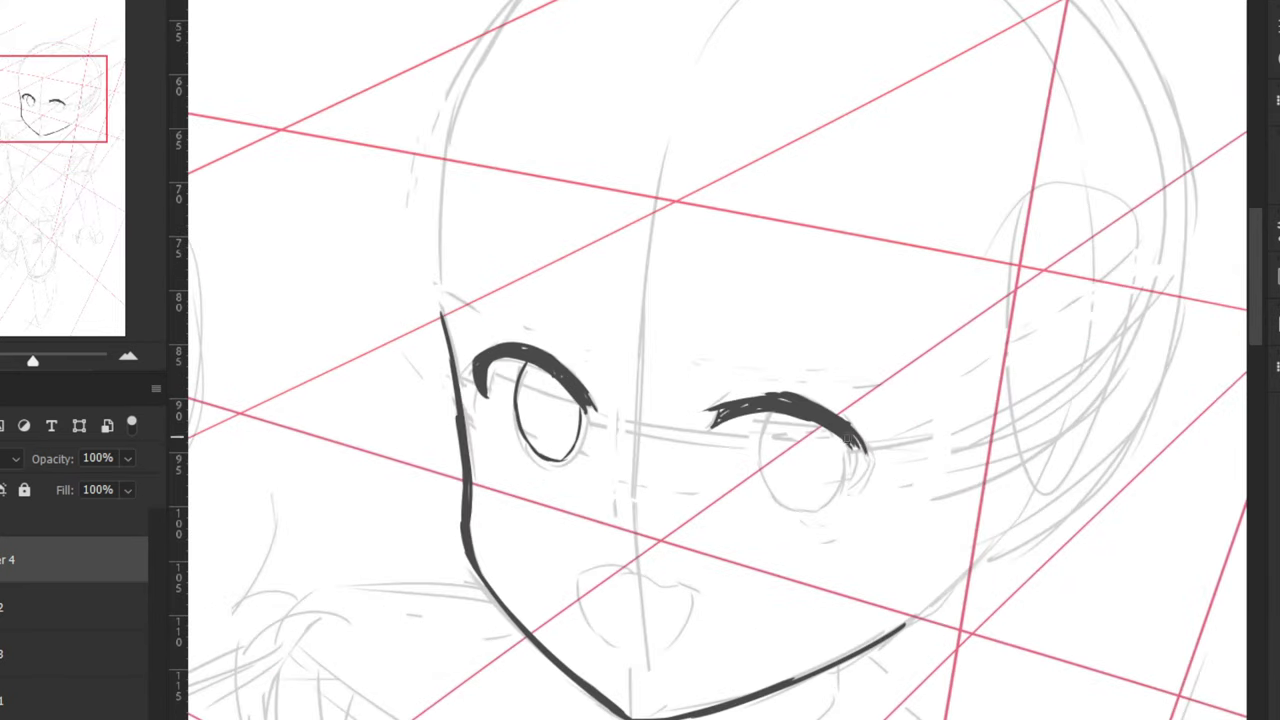
mouse_move(844, 438)
mouse_down()
mouse_move(845, 486)
mouse_move(856, 462)
mouse_move(849, 485)
mouse_move(870, 464)
mouse_move(856, 437)
mouse_up()
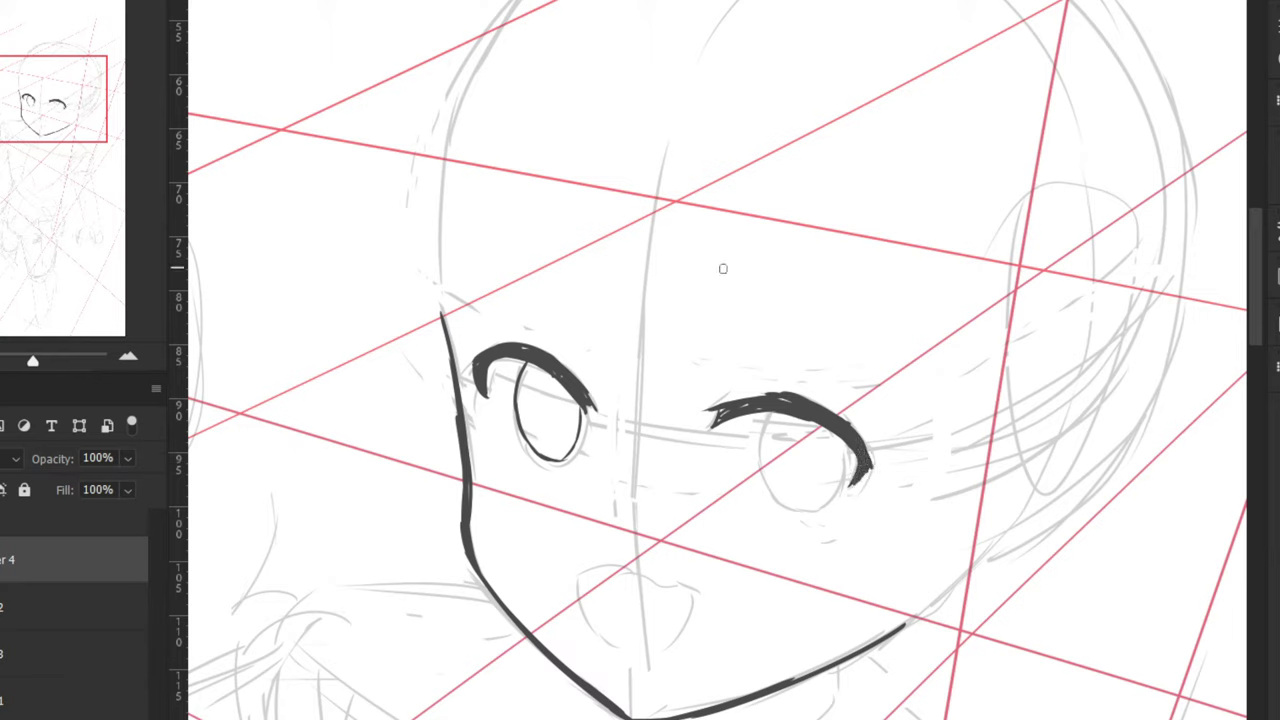
Outline the oval iris beneath the lash line of the eye away from the tray, redrawing its inner side and lower edge
drag(847, 461, 833, 498)
drag(773, 420, 765, 476)
drag(780, 411, 766, 476)
drag(766, 459, 784, 504)
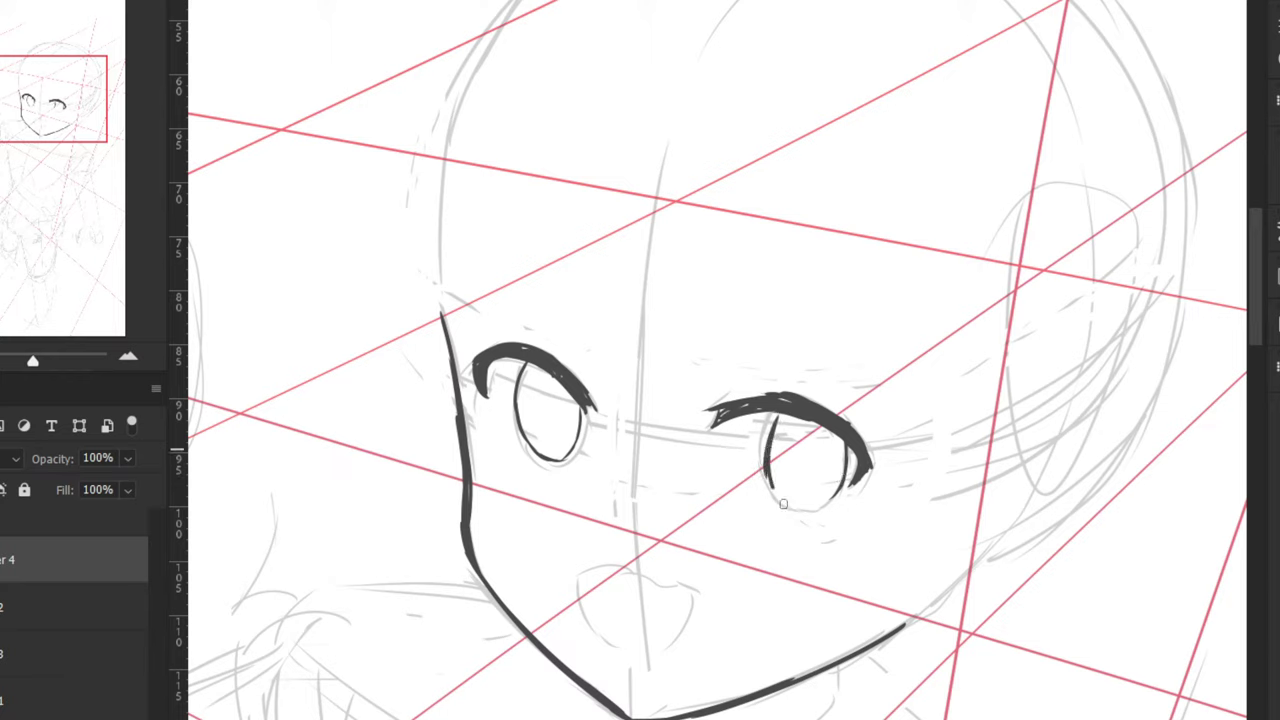
key(ctrl+z)
key(ctrl+z)
key(ctrl+z)
drag(777, 414, 766, 473)
mouse_move(770, 424)
mouse_down()
mouse_move(773, 485)
mouse_move(842, 485)
mouse_move(813, 506)
mouse_up()
mouse_move(839, 494)
mouse_down()
mouse_move(783, 501)
mouse_move(808, 505)
mouse_up()
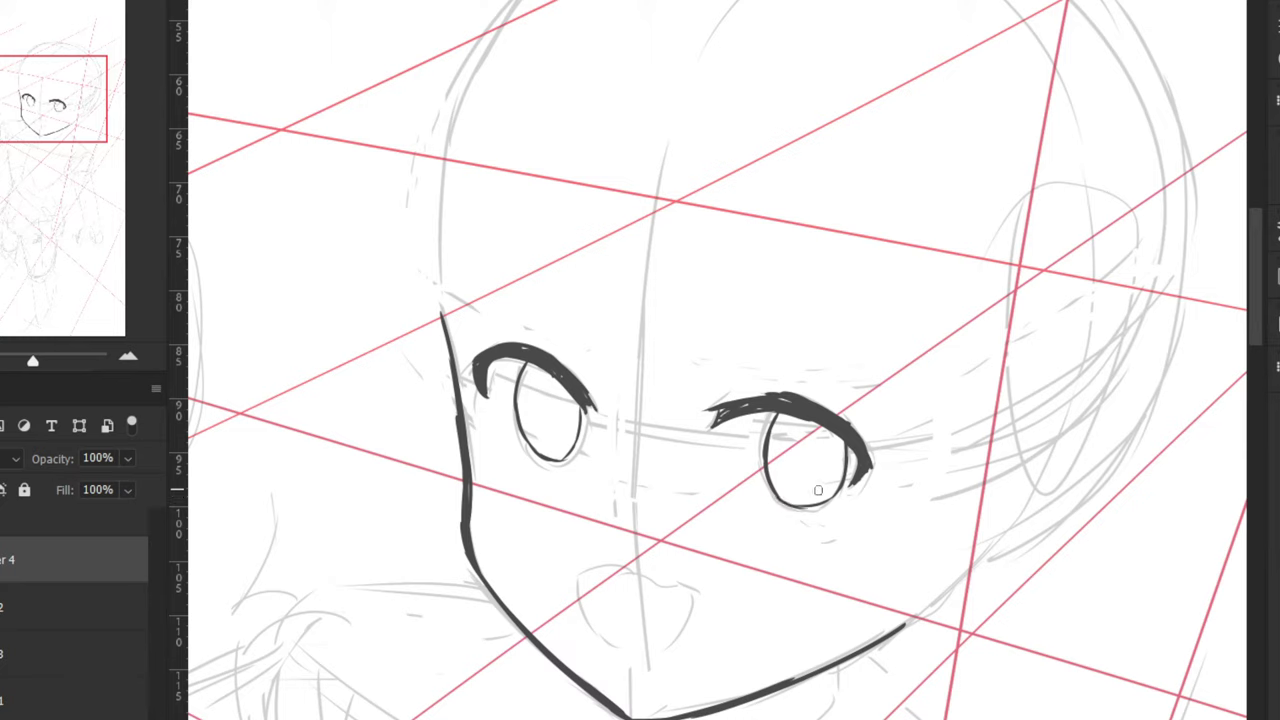
Narrow the second iris by redrawing its outer edge closer to the centre
key(ctrl+z)
key(ctrl+z)
key(ctrl+z)
key(ctrl+z)
drag(848, 438, 827, 484)
key(ctrl+z)
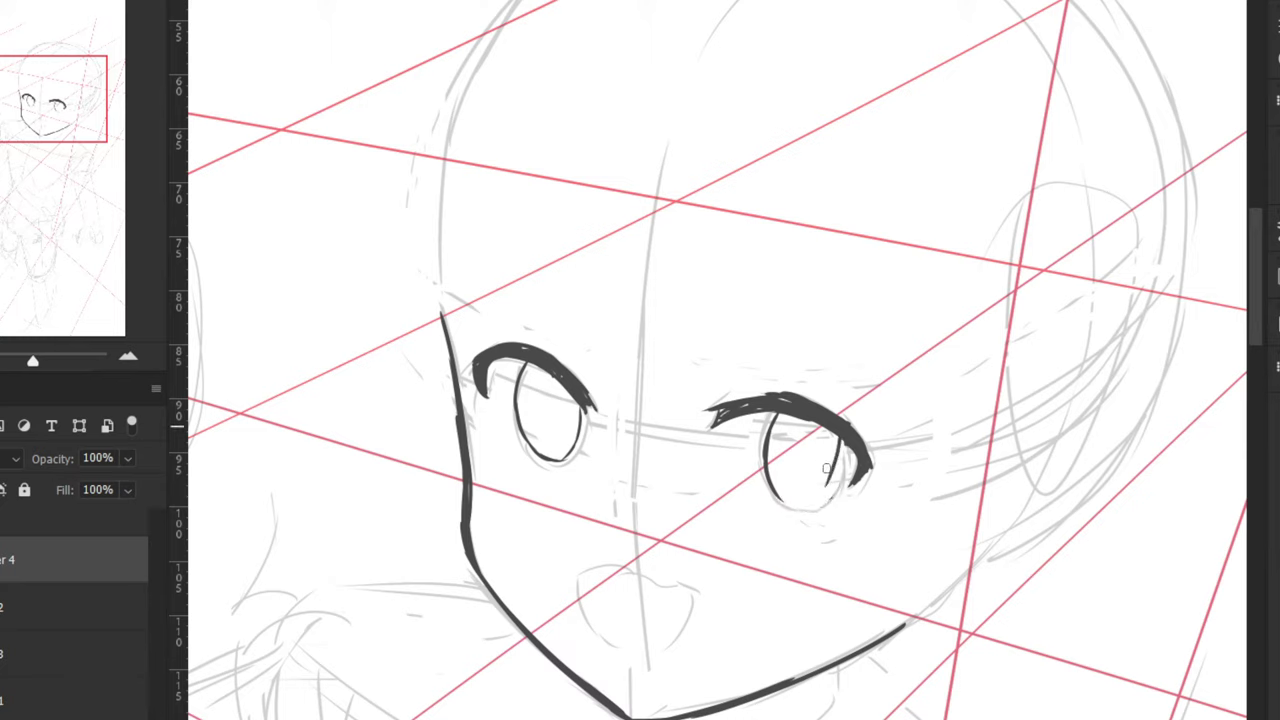
key(ctrl+z)
mouse_move(839, 436)
mouse_down()
mouse_move(788, 505)
mouse_move(774, 489)
mouse_move(831, 482)
mouse_up()
Check the inked face and eyes with the sketch hidden and the canvas flipped horizontally, restoring both
key(ctrl+minus)
key(ctrl+minus)
key(ctrl+minus)
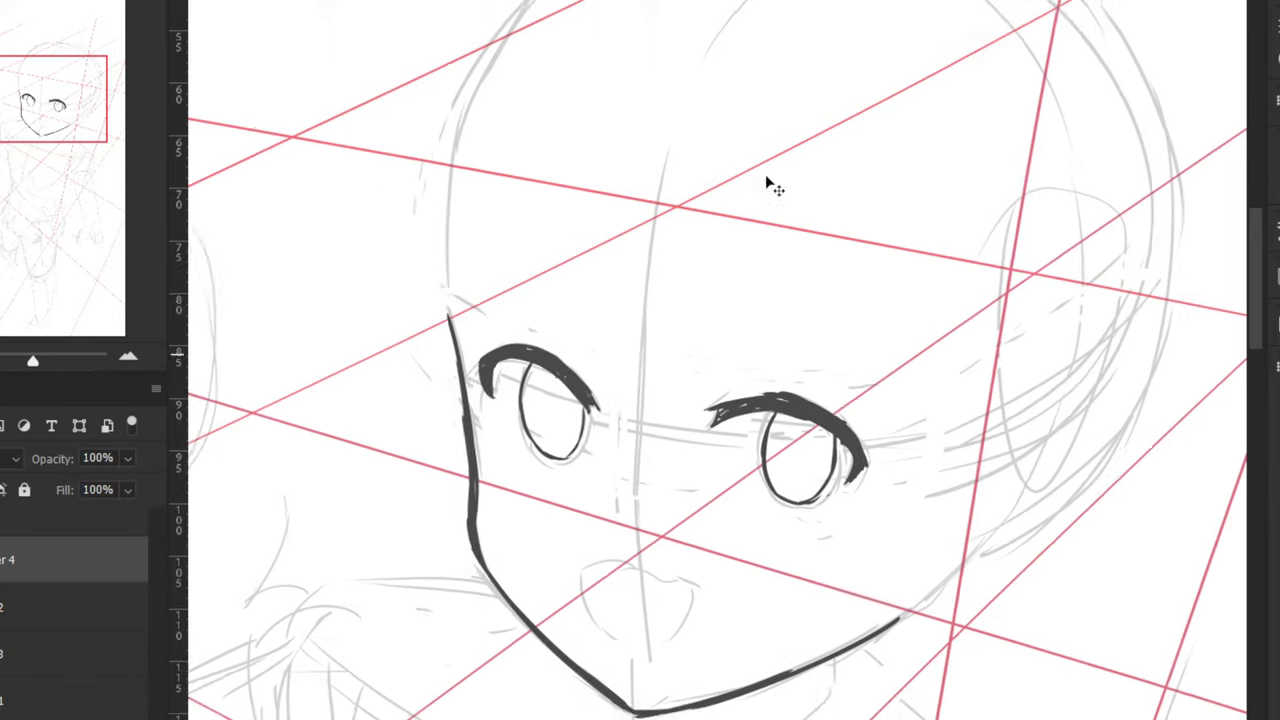
click(1, 654)
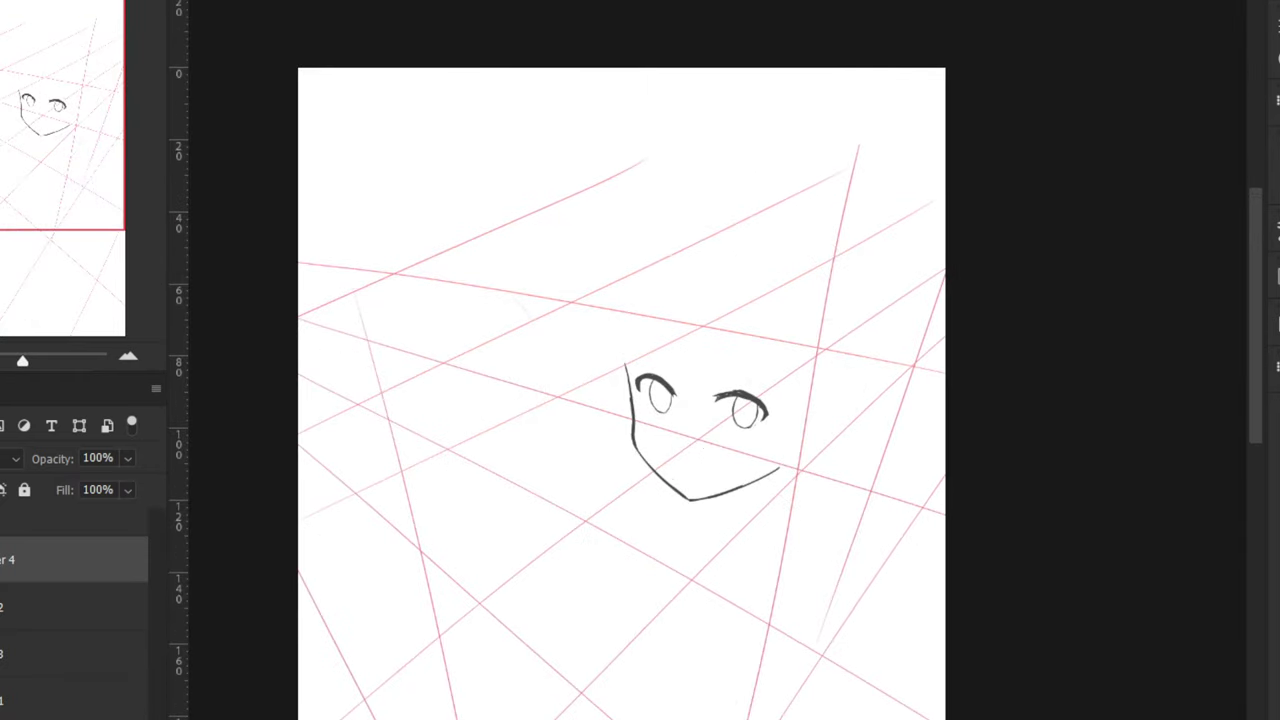
key(ctrl+shift+h)
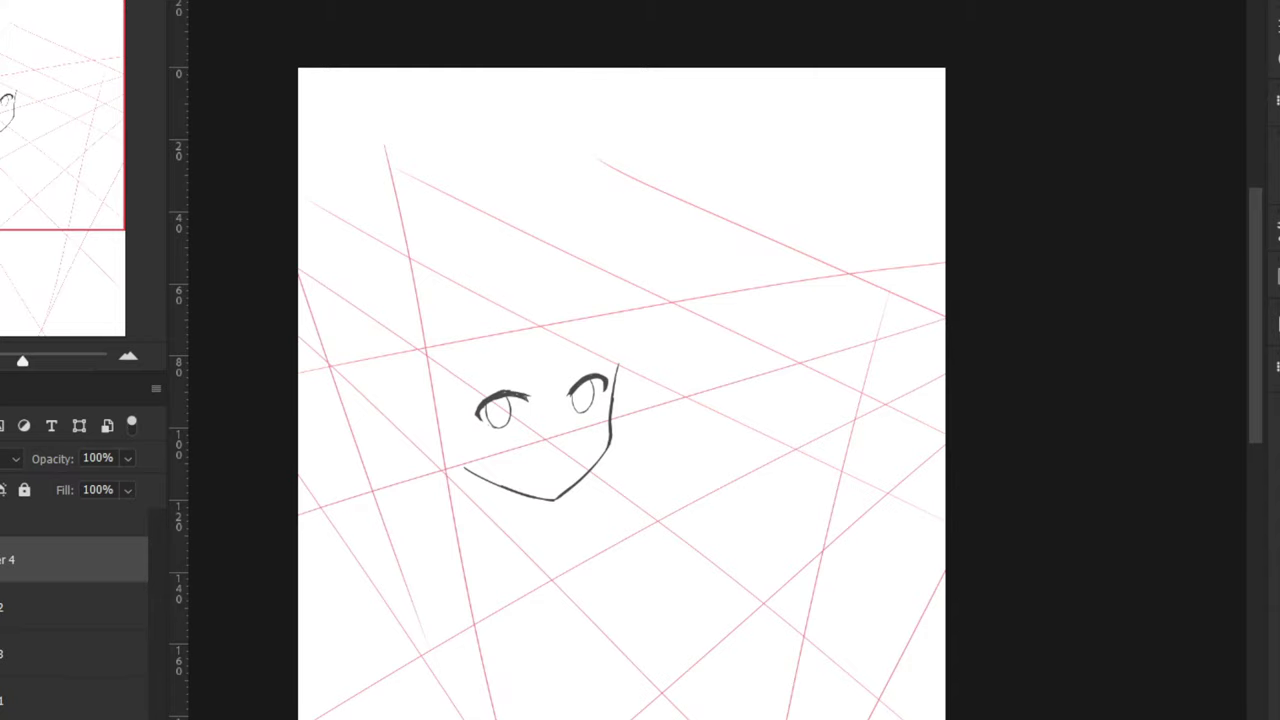
key(h)
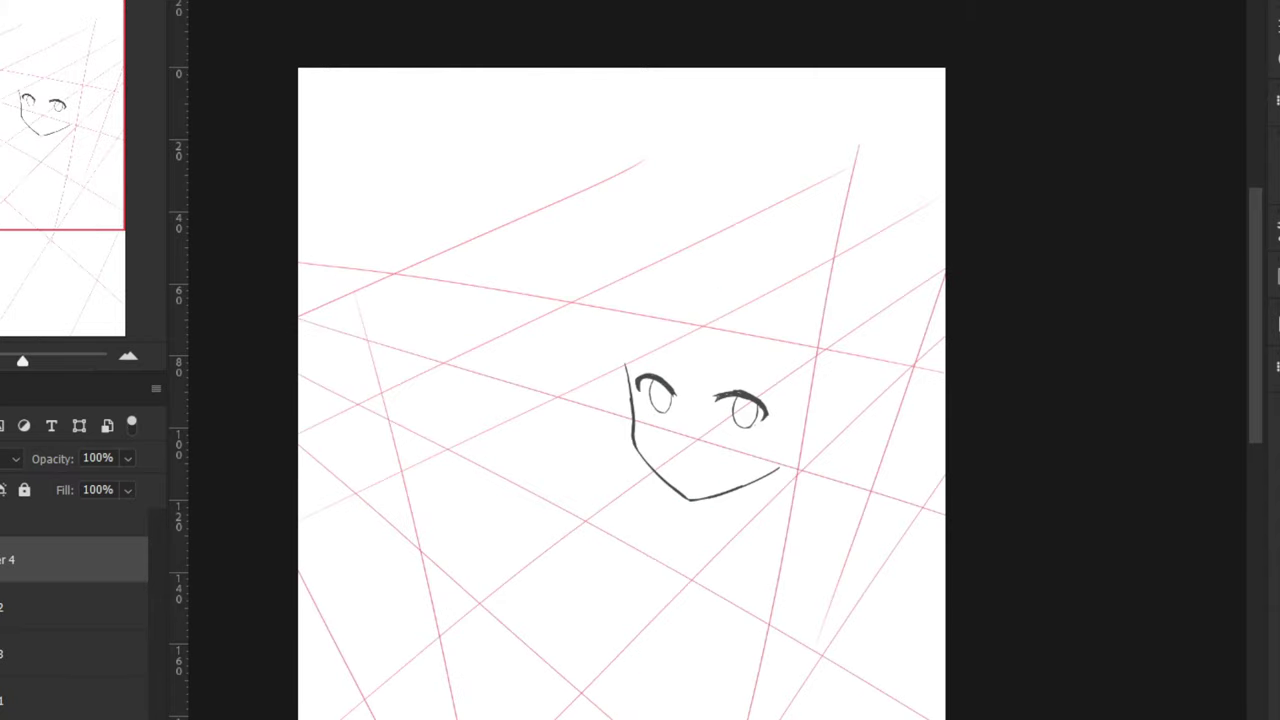
click(1, 654)
key(ctrl+plus)
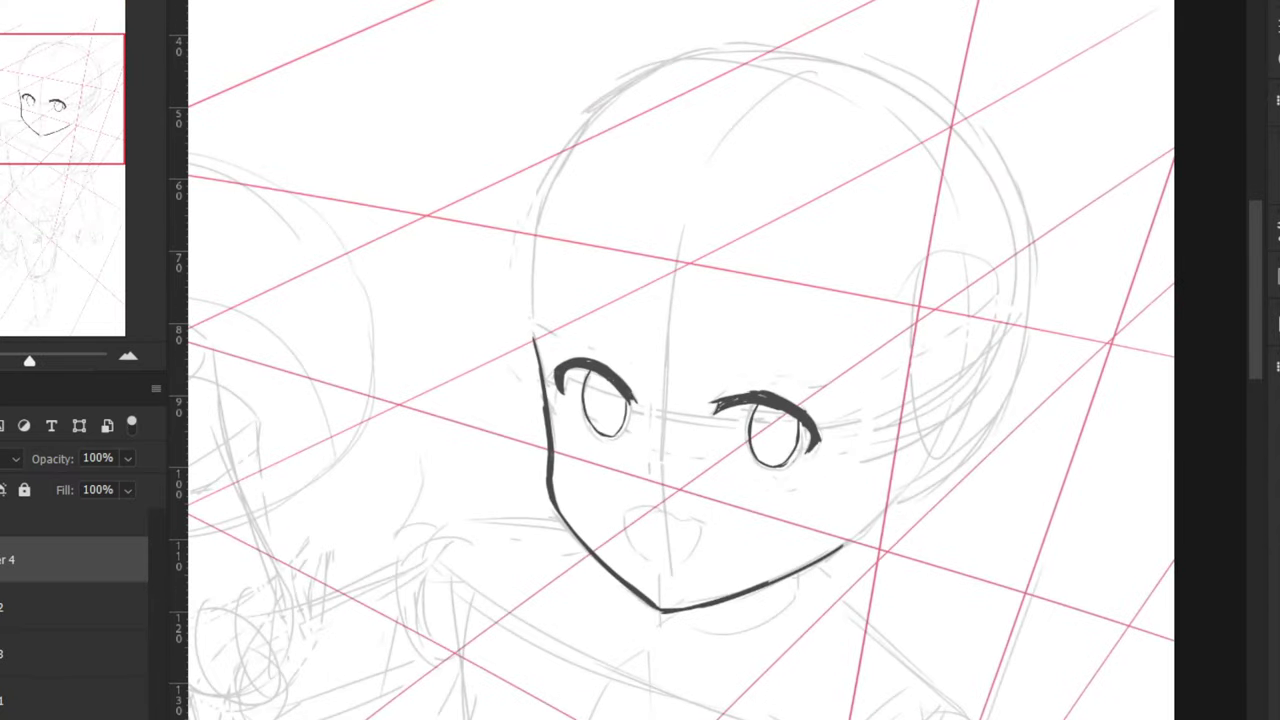
Erase the tray-side cheek contour and redraw it slightly further in, curving its lower end into the jawline
drag(537, 352, 556, 504)
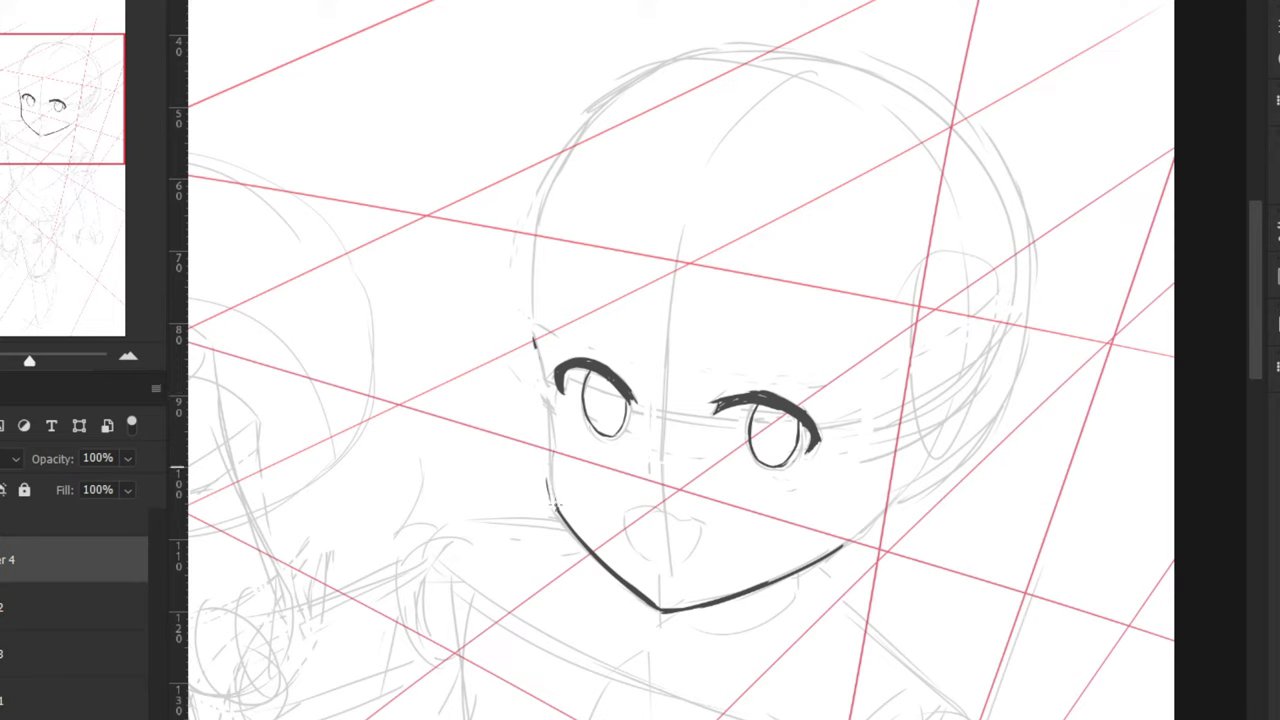
drag(540, 366, 561, 470)
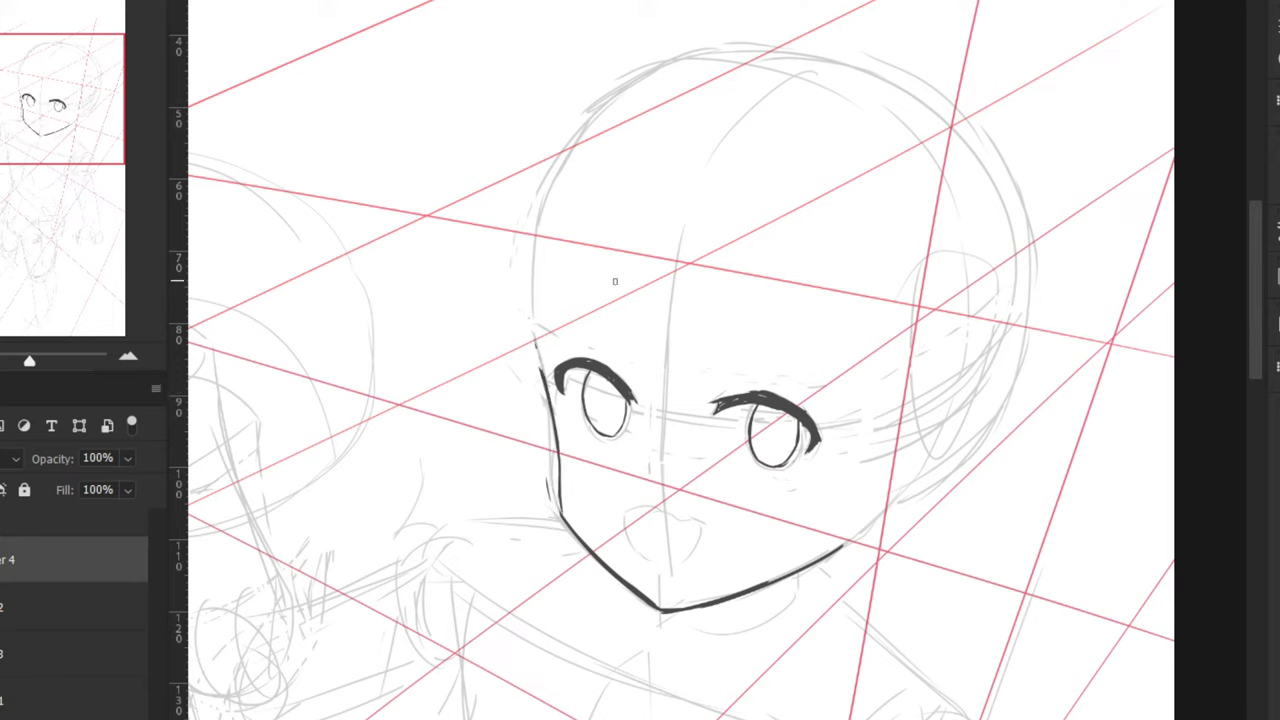
mouse_move(574, 534)
mouse_down()
mouse_move(561, 499)
mouse_move(589, 546)
mouse_up()
key(ctrl+z)
key(ctrl+z)
key(ctrl+z)
drag(560, 487, 578, 538)
key(ctrl+z)
key(ctrl+z)
drag(560, 490, 578, 540)
key(ctrl+z)
drag(560, 494, 579, 536)
key(ctrl+minus)
key(ctrl+minus)
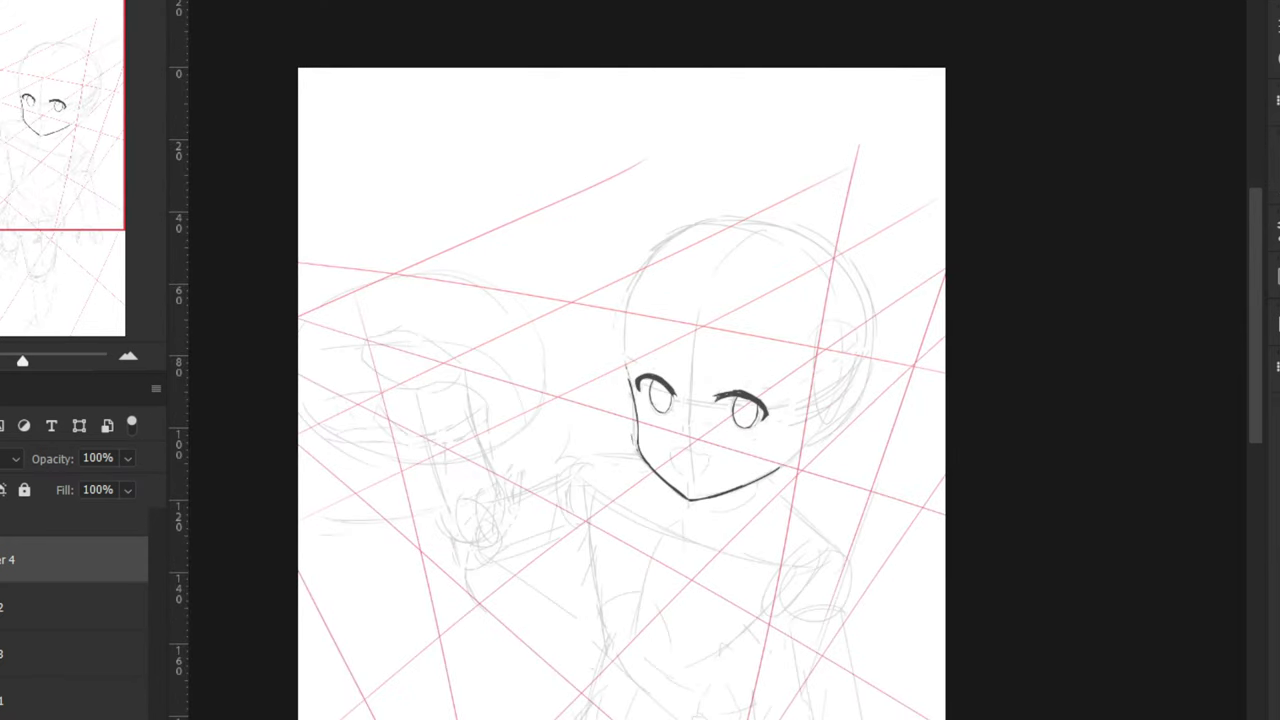
Extend the jawline up toward the ear and draw a thin curve along the back of the head
key(ctrl+plus)
key(ctrl+plus)
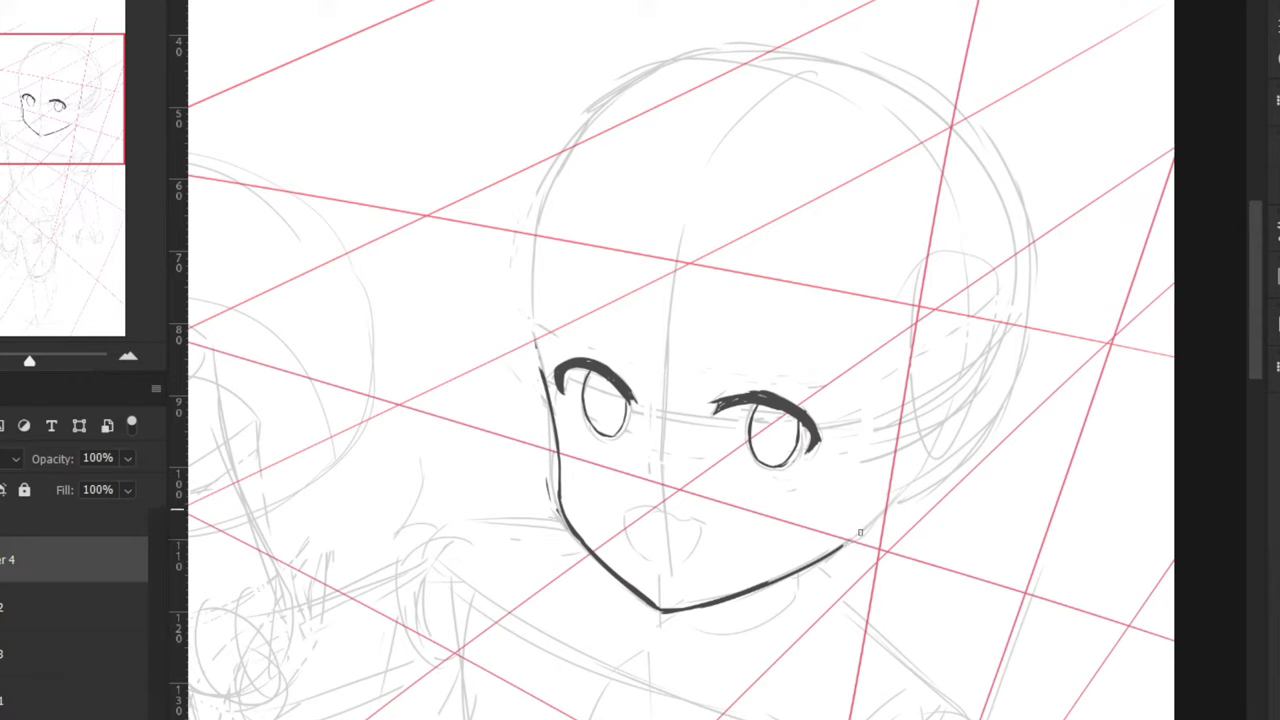
drag(859, 532, 878, 514)
mouse_move(997, 193)
mouse_down()
mouse_move(968, 425)
mouse_move(893, 496)
mouse_up()
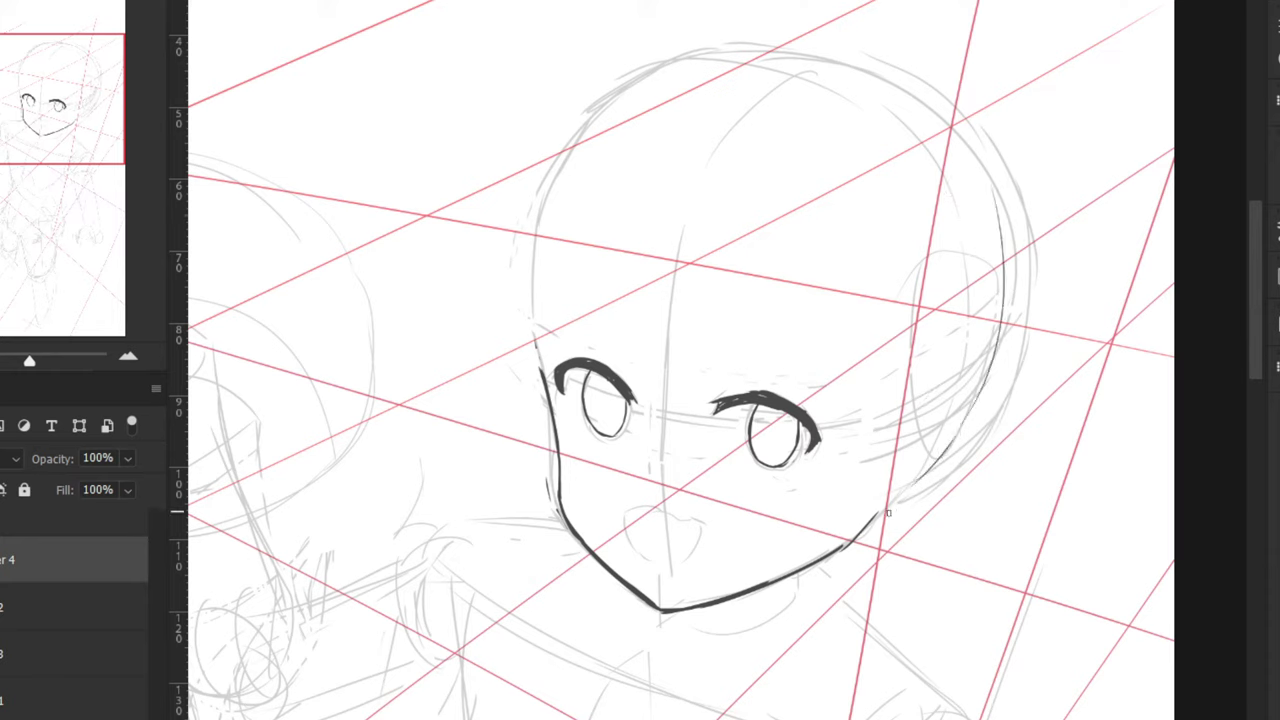
Outline the slanted oval ear where the jawline meets the head, redrawing its front, top and outer edges until they fit
mouse_move(913, 402)
mouse_down()
mouse_move(952, 399)
mouse_move(935, 452)
mouse_move(946, 452)
mouse_move(920, 479)
mouse_up()
key(ctrl+z)
key(ctrl+z)
key(ctrl+z)
key(ctrl+z)
mouse_move(920, 431)
mouse_down()
mouse_move(941, 407)
mouse_move(963, 427)
mouse_up()
key(ctrl+z)
mouse_move(963, 425)
mouse_down()
mouse_move(943, 475)
mouse_move(910, 510)
mouse_up()
key(ctrl+z)
key(ctrl+z)
mouse_move(922, 420)
mouse_down()
mouse_move(941, 413)
mouse_move(922, 504)
mouse_move(966, 442)
mouse_up()
key(ctrl+z)
drag(908, 511, 968, 452)
key(ctrl+z)
key(ctrl+z)
drag(885, 498, 918, 427)
key(ctrl+z)
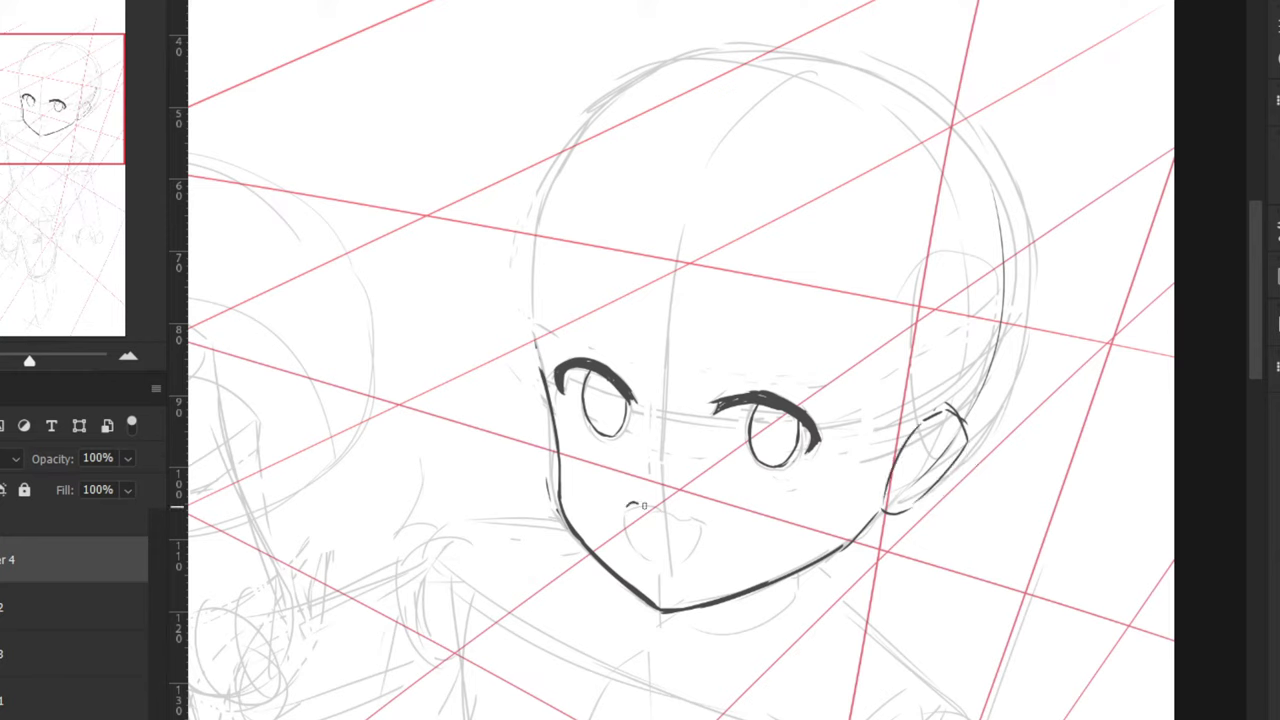
Draw the small open mouth's upper lip and curved sides over the sketch
drag(631, 503, 684, 538)
key(ctrl+z)
drag(630, 505, 650, 549)
key(ctrl+z)
key(ctrl+z)
key(ctrl+z)
key(ctrl+z)
Compare the mouth with the sketch hidden and shown, and redraw its side edge away from the tray
key(ctrl+minus)
key(ctrl+minus)
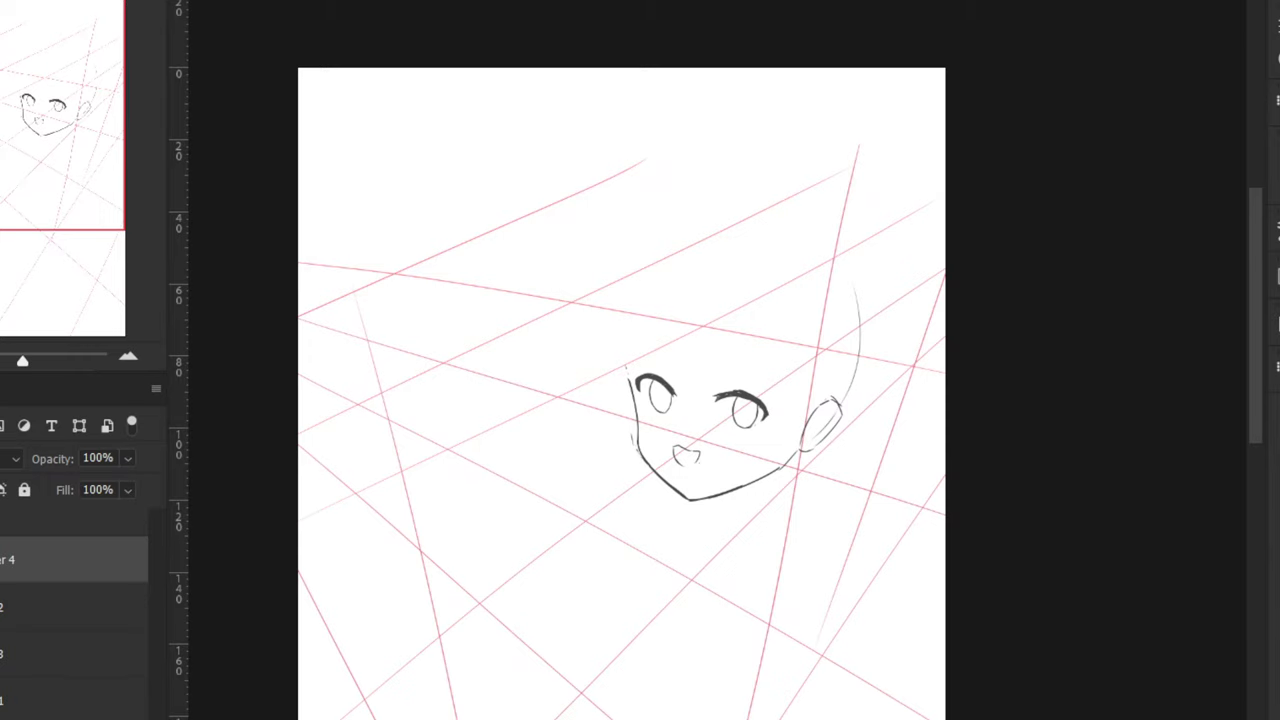
key(ctrl+plus)
key(ctrl+plus)
key(ctrl+comma)
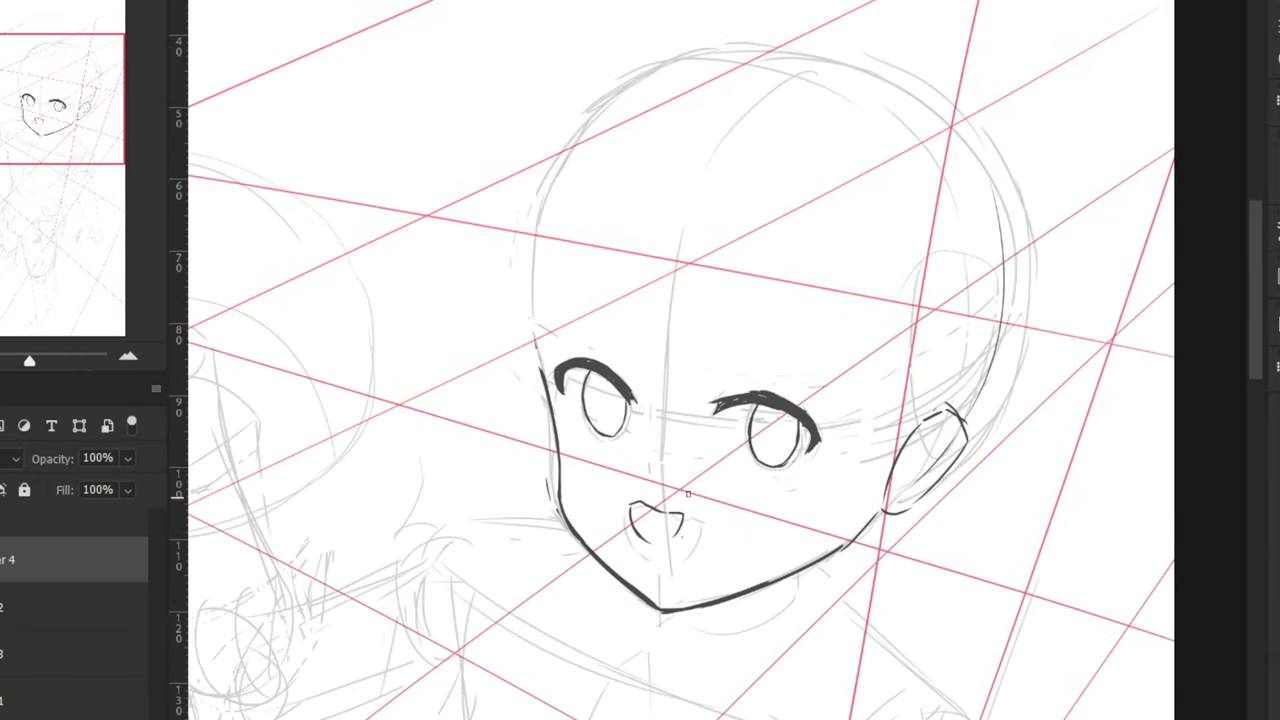
key(ctrl+z)
drag(685, 515, 682, 543)
Draw a small oval pupil inside each iris
key(ctrl+plus)
key(ctrl+z)
mouse_move(550, 386)
mouse_down()
mouse_move(549, 424)
mouse_move(565, 396)
mouse_move(557, 432)
mouse_move(562, 410)
mouse_up()
key(ctrl+z)
key(ctrl+z)
key(ctrl+z)
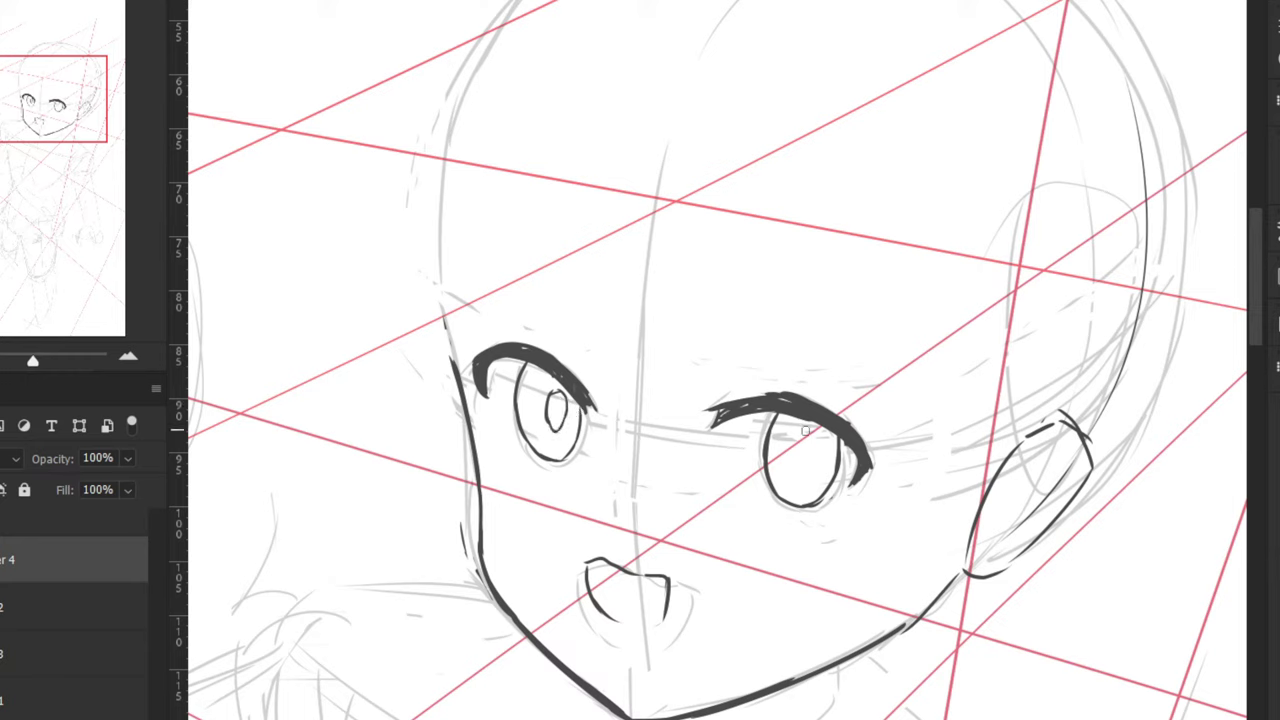
mouse_move(804, 430)
mouse_down()
mouse_move(799, 464)
mouse_move(816, 440)
mouse_move(814, 472)
mouse_up()
key(ctrl+z)
key(ctrl+z)
drag(816, 469, 820, 453)
Check the eyes, mouth and ear with the sketch hidden and the canvas flipped horizontally, restoring both
key(ctrl+minus)
key(ctrl+minus)
key(ctrl+minus)
key(ctrl+minus)
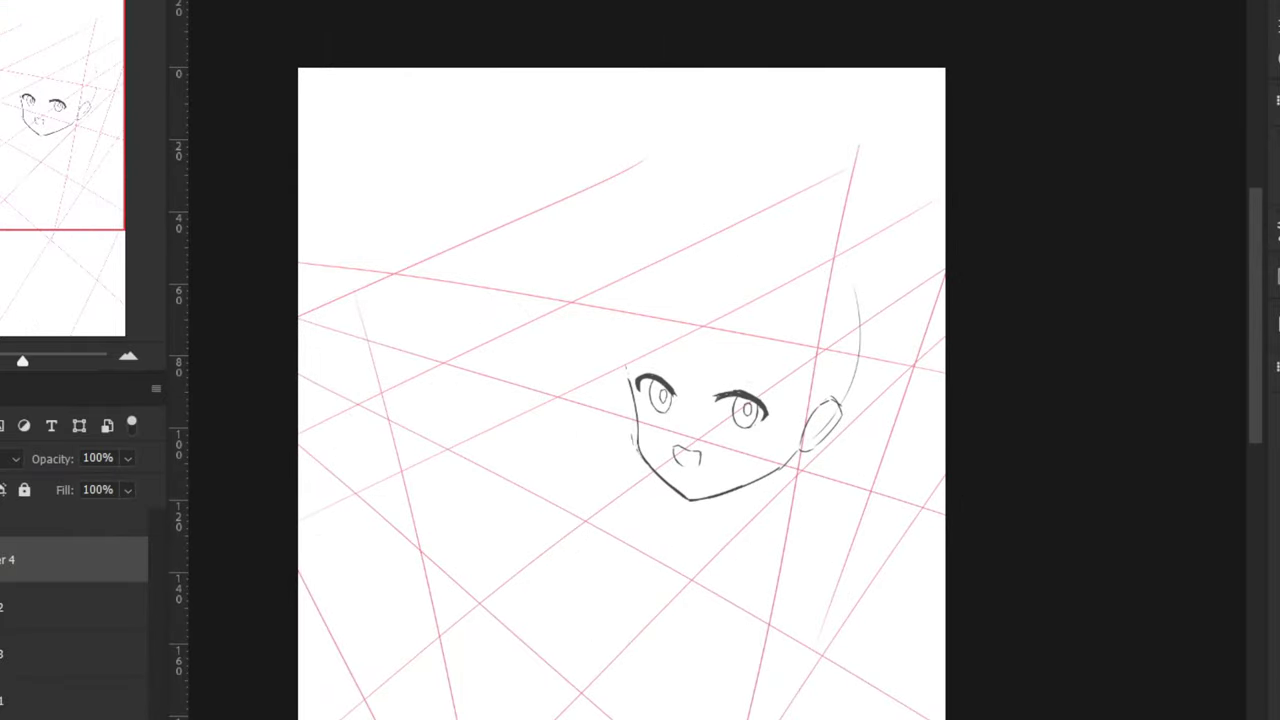
key(ctrl+shift+h)
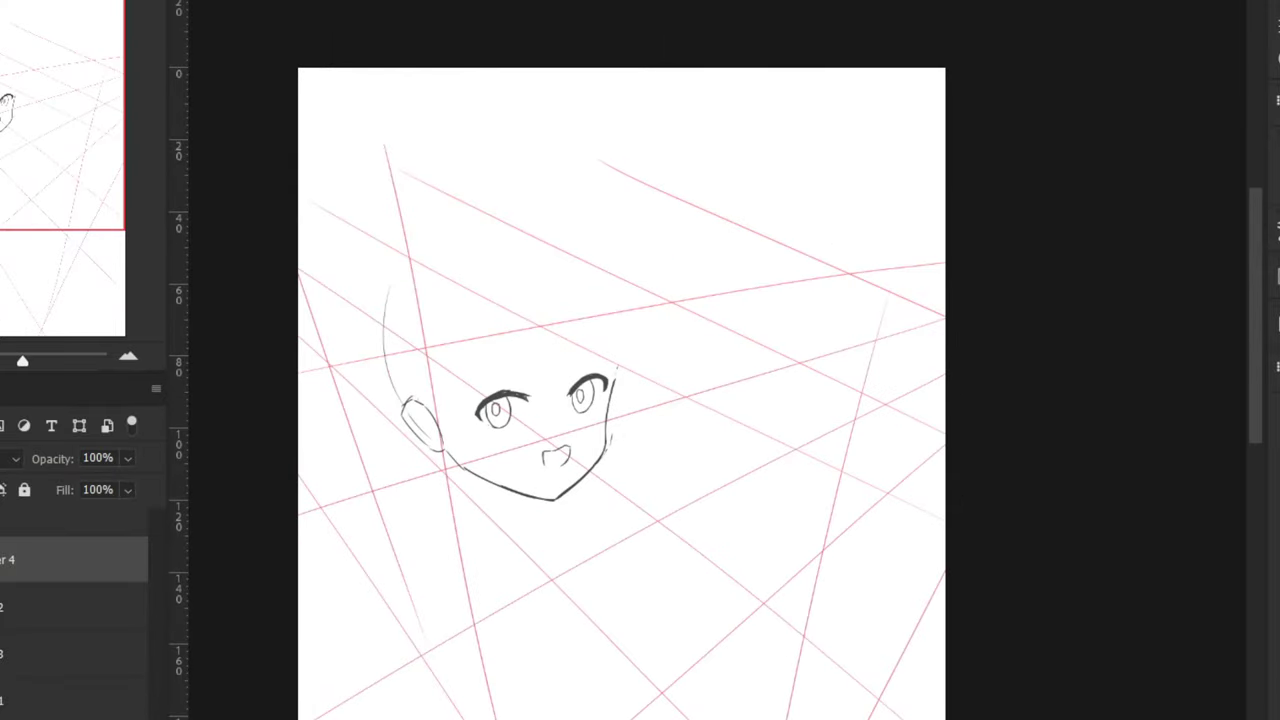
key(ctrl+shift+h)
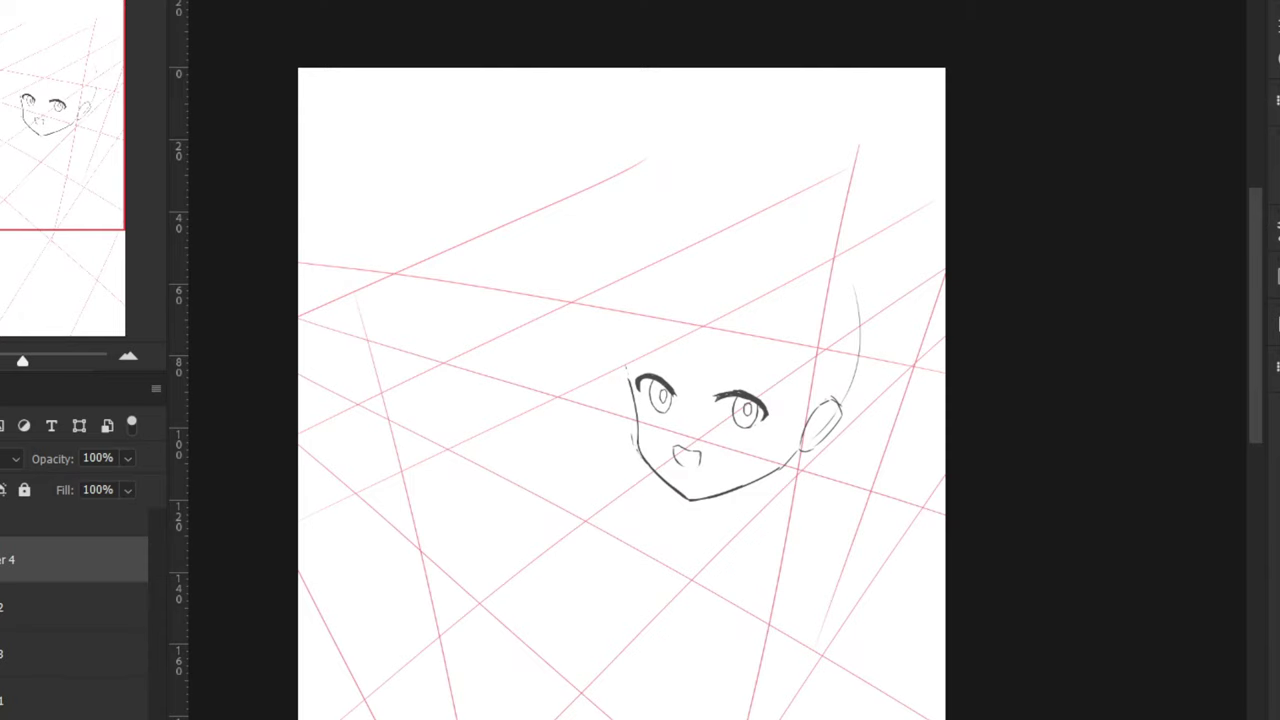
key(ctrl+plus)
key(ctrl+plus)
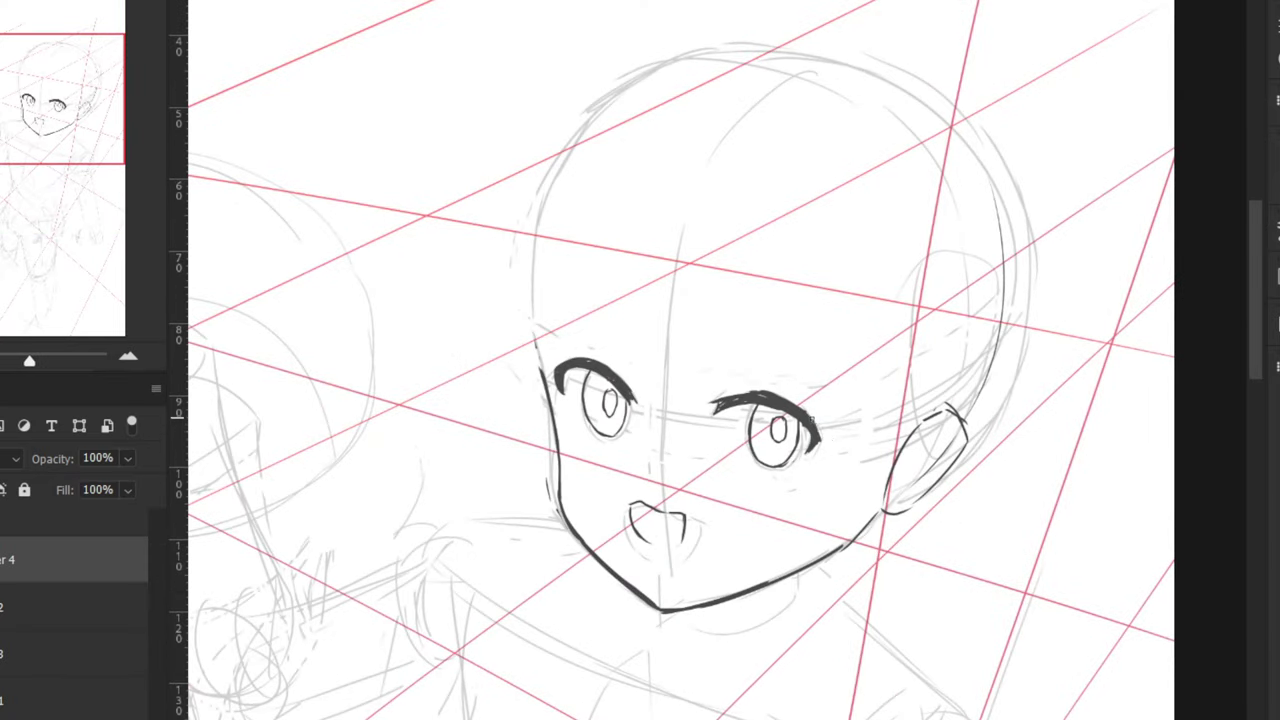
Add small flicks at the outer lash corners and ink the far neck line and under-jaw edge
drag(810, 422, 834, 434)
drag(799, 591, 797, 574)
key(ctrl+z)
mouse_move(828, 561)
mouse_down()
mouse_move(835, 597)
mouse_move(707, 610)
mouse_up()
key(ctrl+z)
key(ctrl+z)
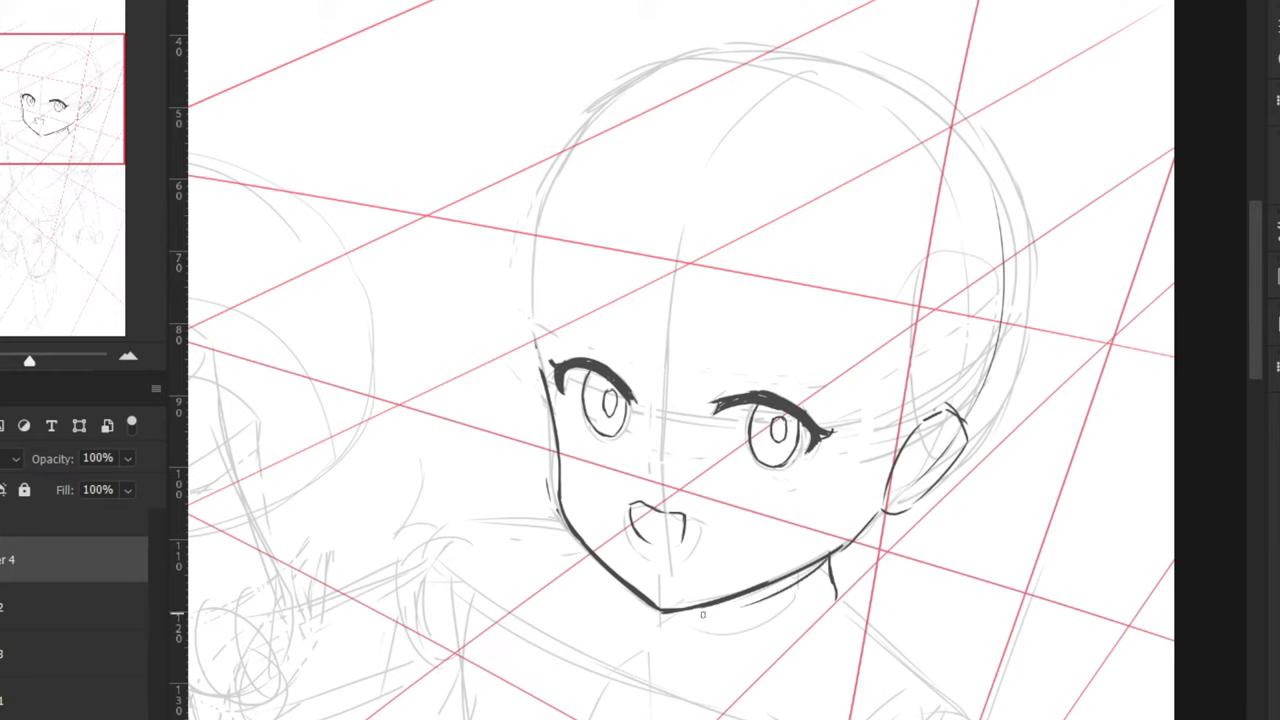
mouse_move(694, 610)
mouse_down()
mouse_move(684, 638)
mouse_move(703, 671)
mouse_up()
key(ctrl+z)
key(ctrl+minus)
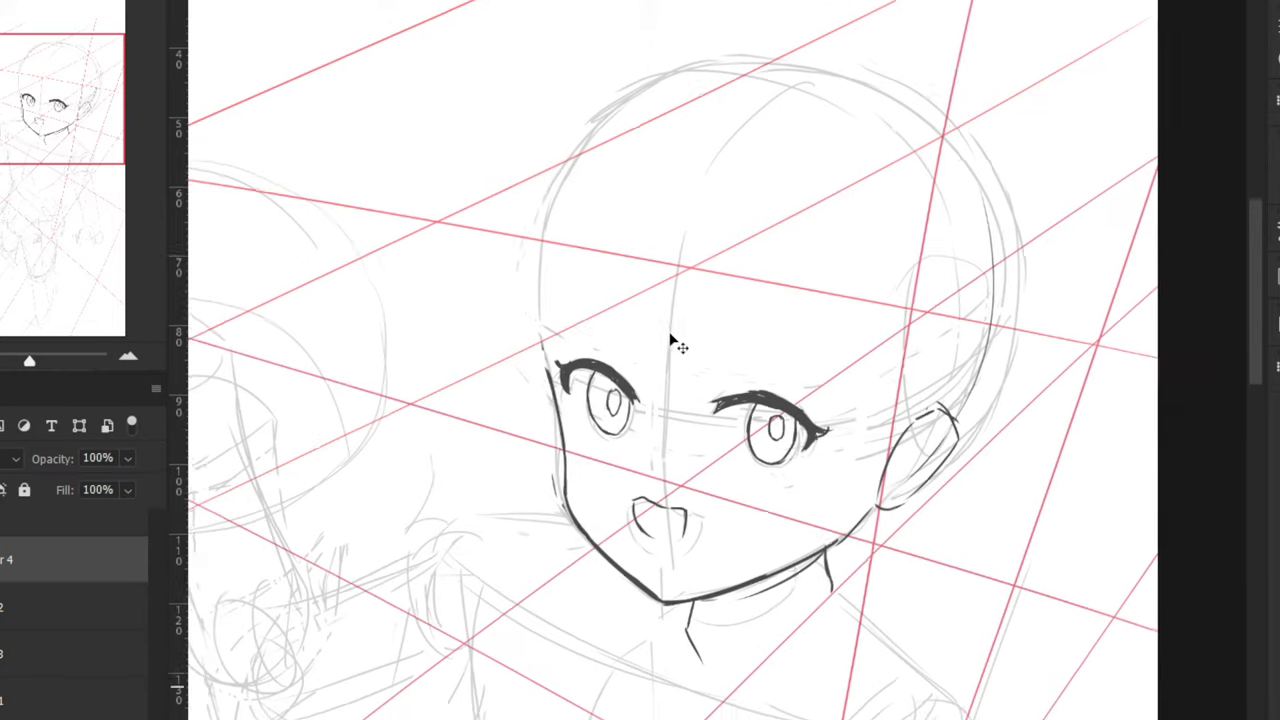
drag(638, 490, 608, 371)
drag(672, 472, 692, 492)
key(ctrl+z)
key(ctrl+z)
key(ctrl+z)
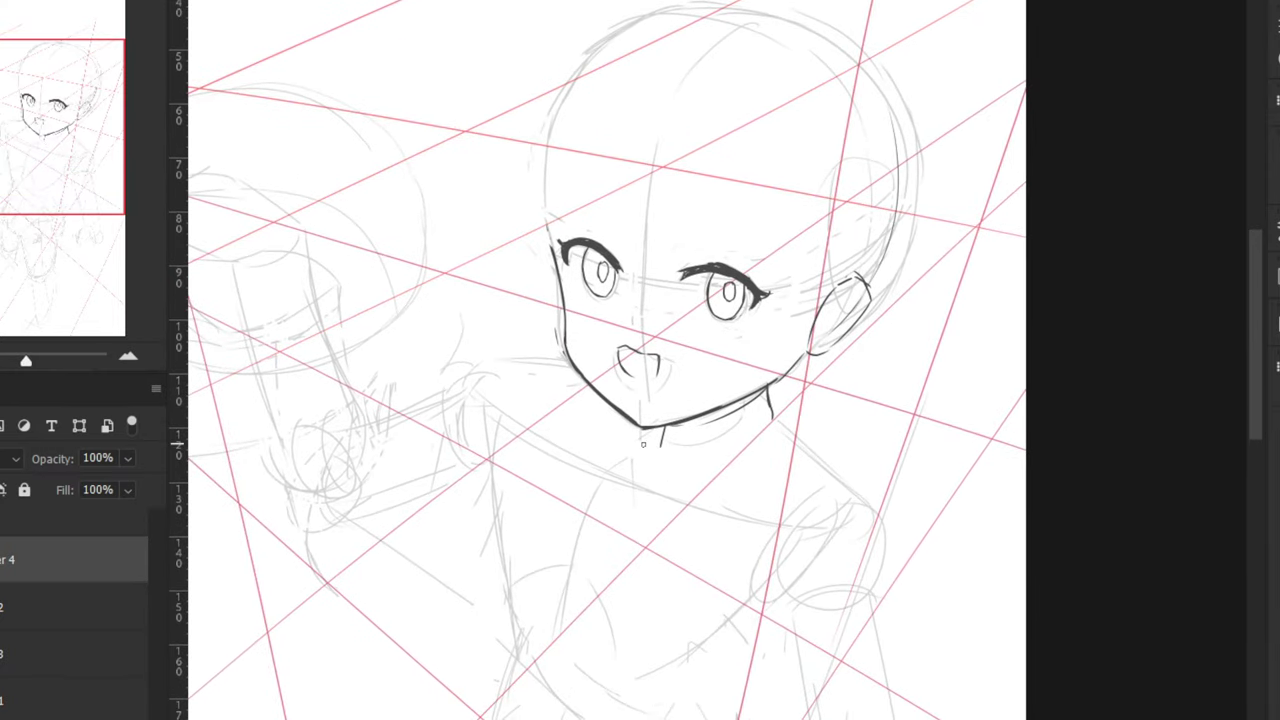
Draw the tray-side neck line straight down from the chin and angle its lower end inward
drag(664, 427, 675, 482)
key(ctrl+z)
key(ctrl+z)
drag(665, 429, 674, 479)
key(ctrl+z)
drag(665, 428, 687, 511)
key(ctrl+z)
drag(664, 460, 685, 509)
Draw the two lower neck edges so they converge in a point below the chin
mouse_move(778, 420)
mouse_down()
mouse_move(794, 440)
mouse_move(741, 508)
mouse_up()
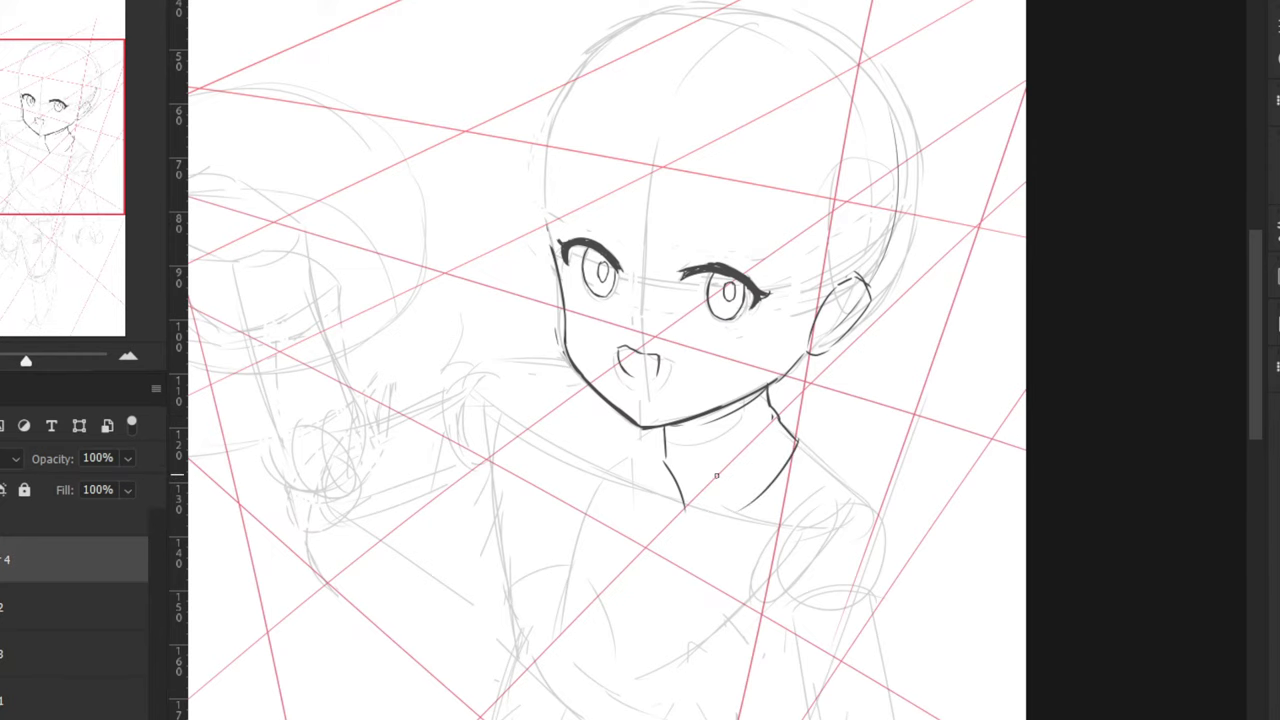
key(ctrl+z)
key(ctrl+z)
mouse_move(782, 424)
mouse_down()
mouse_move(749, 492)
mouse_move(729, 499)
mouse_up()
key(ctrl+z)
drag(778, 420, 699, 510)
key(ctrl+z)
drag(665, 460, 689, 510)
key(ctrl+z)
drag(666, 462, 698, 514)
key(ctrl+z)
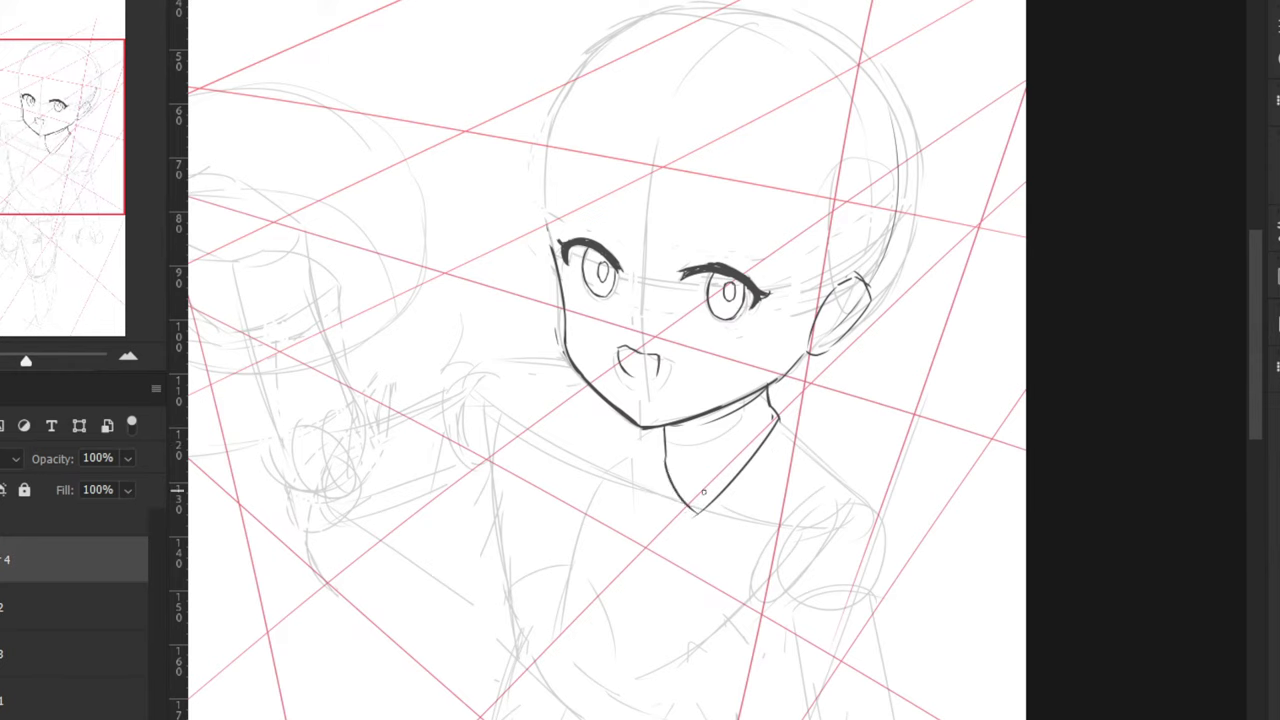
Replace the pointed neck base with a wide rounded collar curve reaching out to the far shoulder line
mouse_move(765, 441)
mouse_down()
mouse_move(706, 507)
mouse_move(717, 499)
mouse_up()
mouse_move(780, 418)
mouse_down()
mouse_move(734, 505)
mouse_move(759, 457)
mouse_move(789, 455)
mouse_move(692, 494)
mouse_up()
key(ctrl+z)
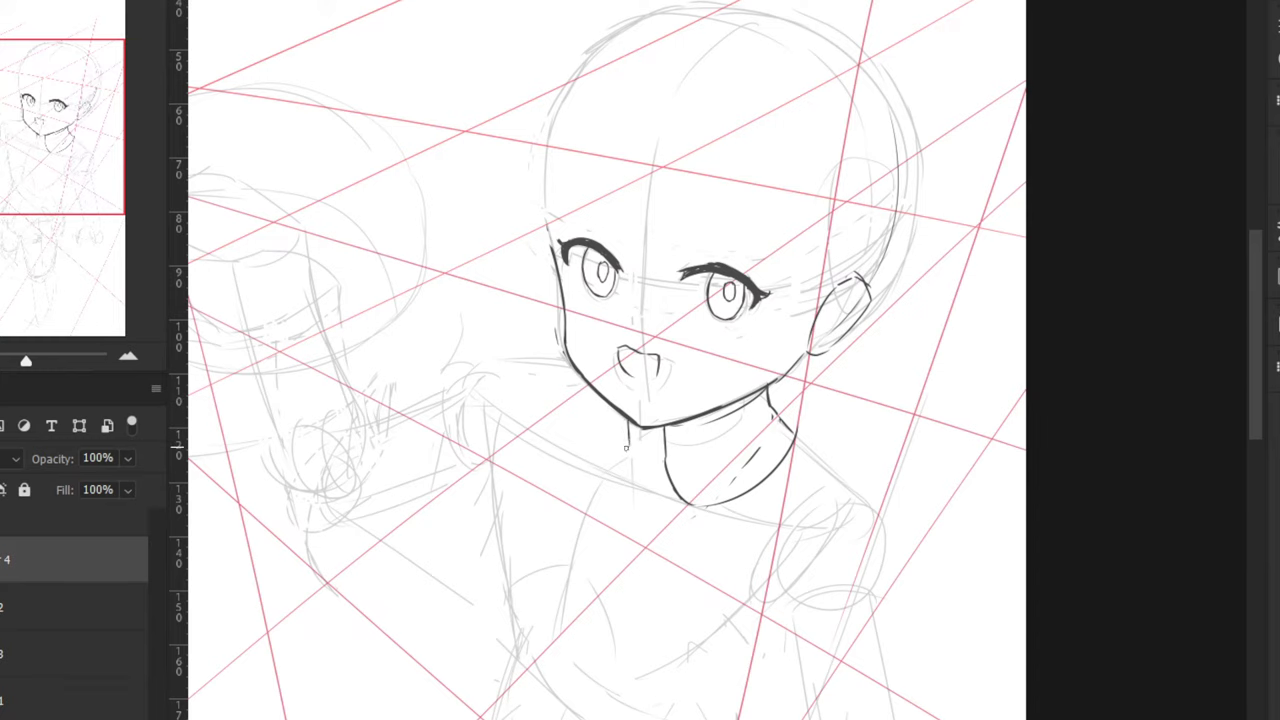
key(ctrl+z)
drag(612, 409, 614, 428)
key(ctrl+z)
Erase the tray-side neck line and redraw it beneath the chin tip, slanting its lower end toward the collar base
scroll(700, 368, up, 1)
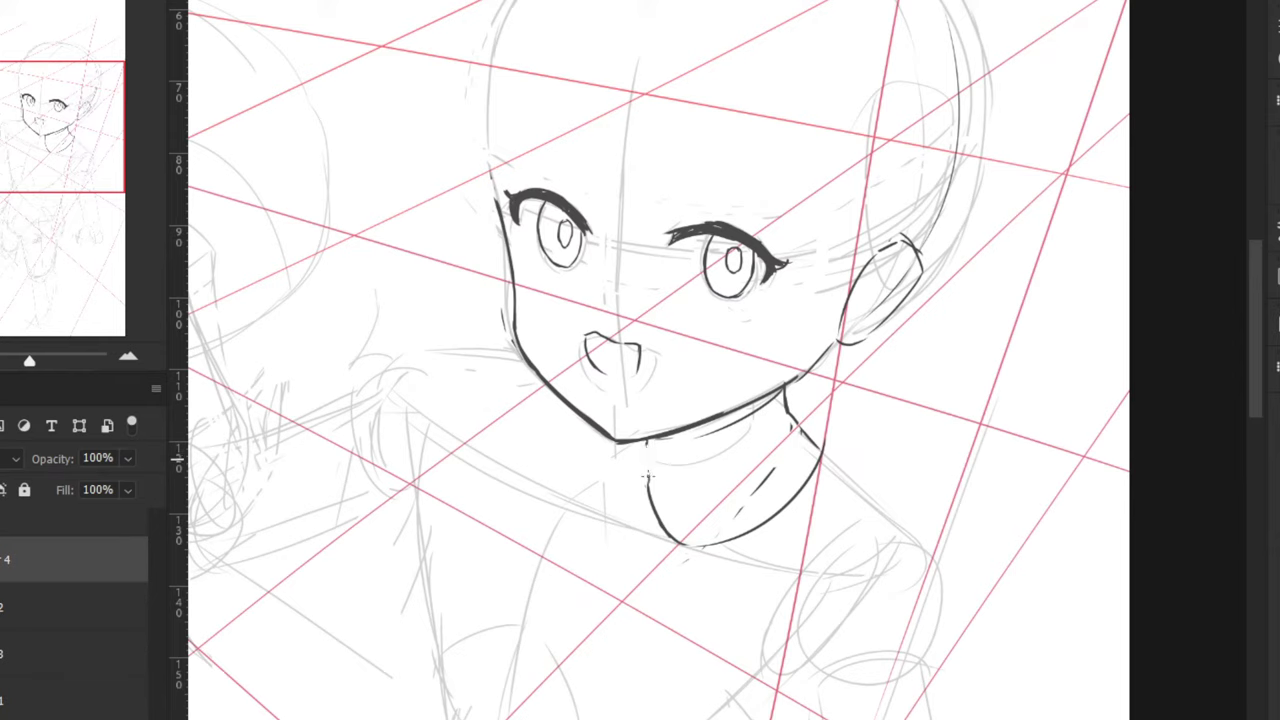
mouse_move(643, 478)
mouse_down()
mouse_move(673, 541)
mouse_move(653, 480)
mouse_move(616, 531)
mouse_up()
key(b)
key(ctrl+z)
drag(604, 483, 620, 523)
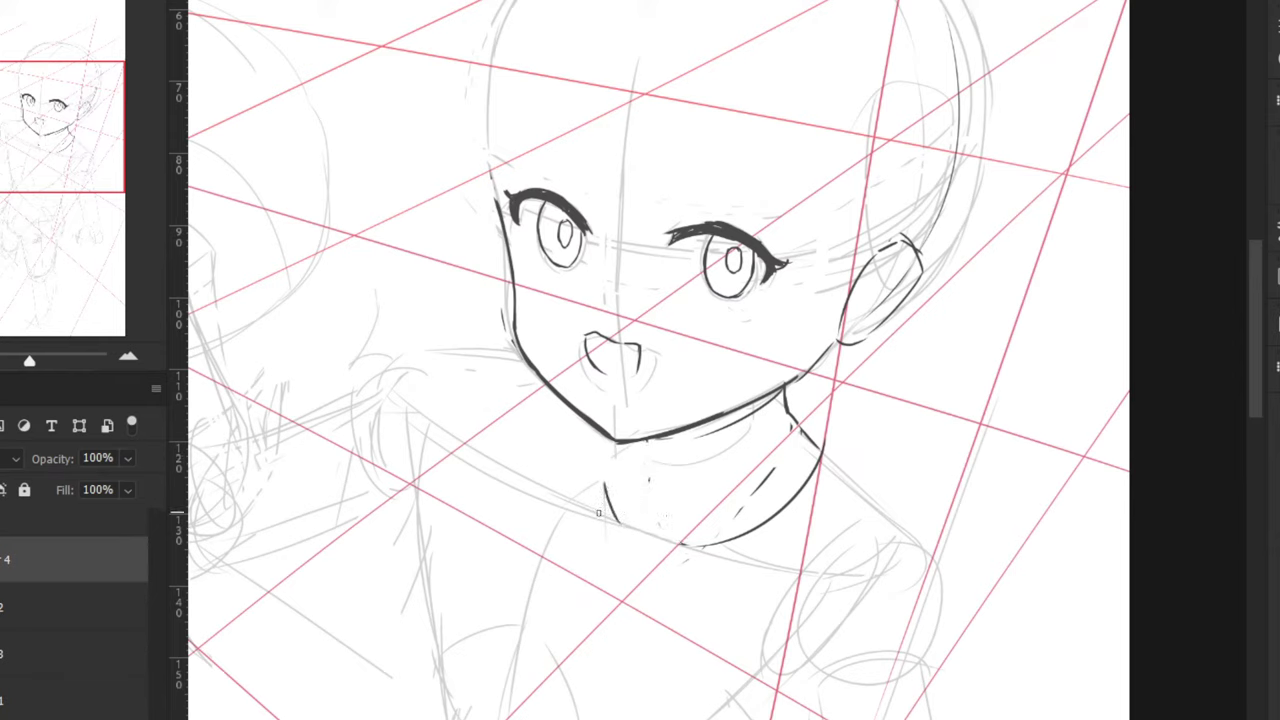
drag(607, 440, 606, 482)
key(ctrl+z)
drag(606, 484, 640, 540)
key(ctrl+z)
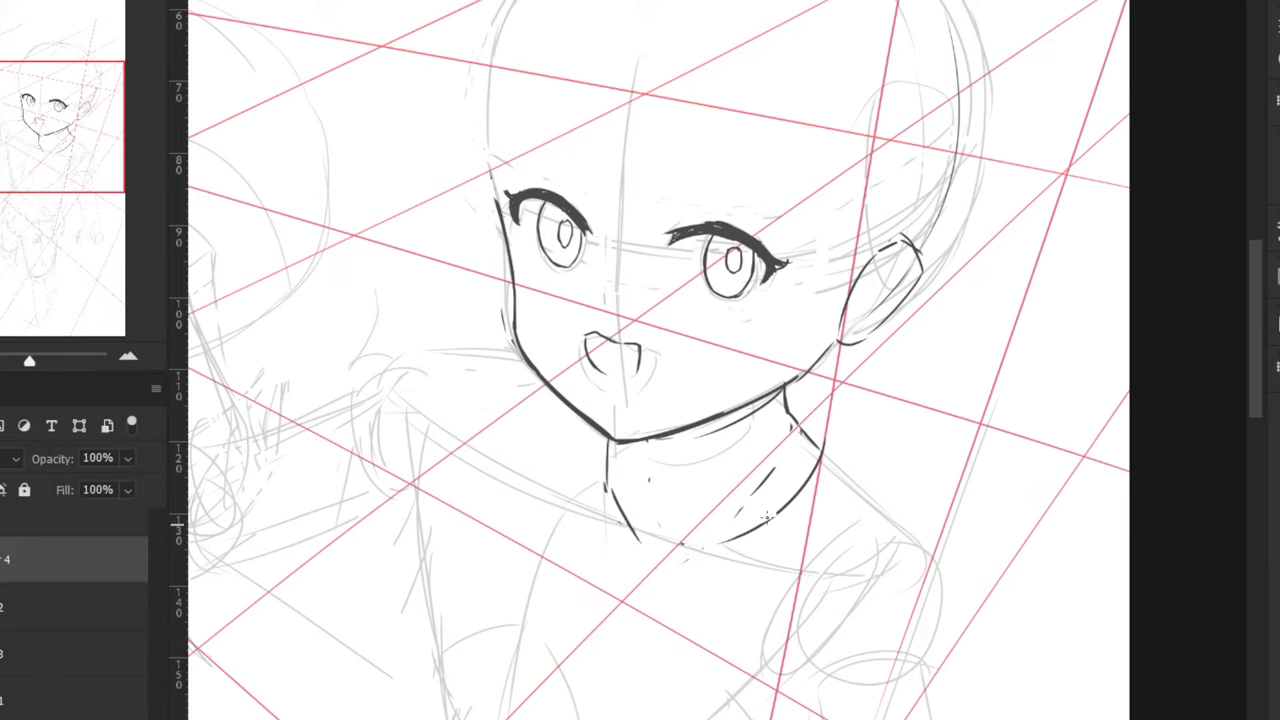
Redraw the collar's lower edge as a flatter curve from the far side to its front corner
drag(809, 484, 656, 543)
key(ctrl+z)
drag(788, 506, 654, 535)
Draw the lower edge of the tray-side collar flap outward from the collar's front opening
drag(606, 484, 541, 491)
key(ctrl+z)
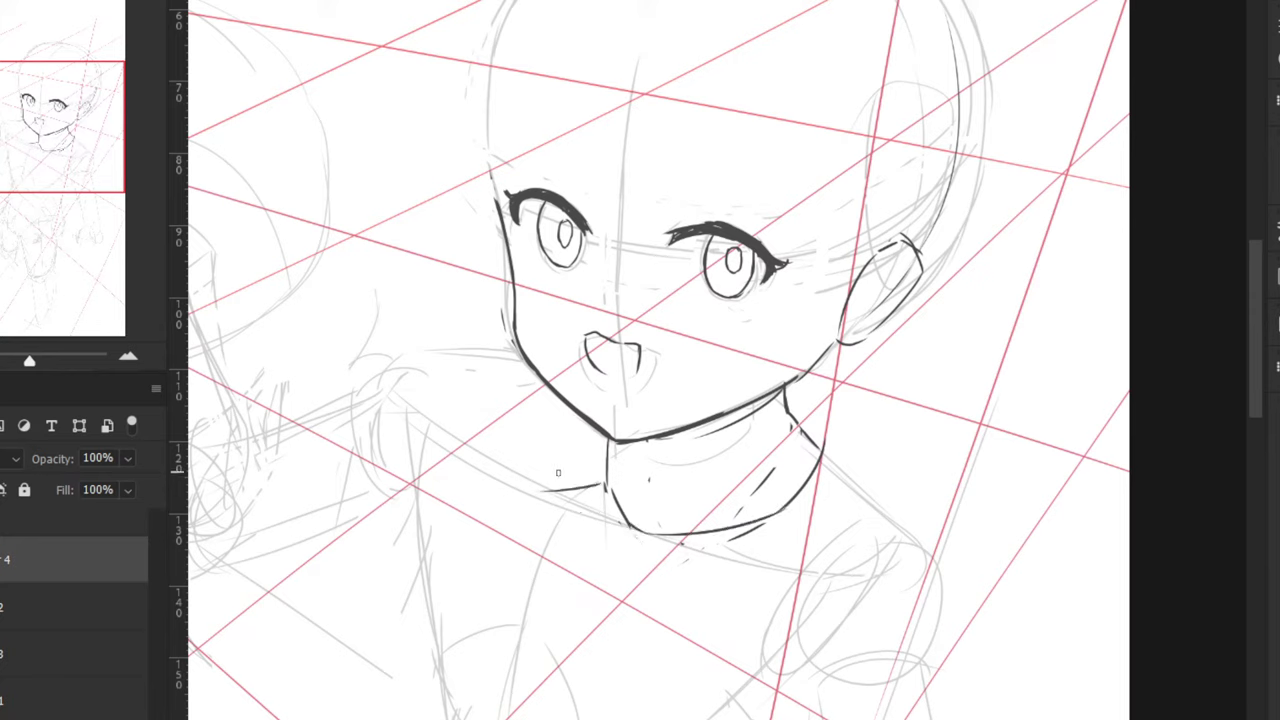
key(ctrl+z)
drag(598, 484, 538, 504)
key(ctrl+z)
key(ctrl+z)
Redraw the collar's front corner as a slanted edge joining the neck line to the lower collar curve
drag(614, 497, 633, 543)
key(b)
key(ctrl+z)
mouse_move(606, 485)
mouse_down()
mouse_move(629, 533)
mouse_move(699, 527)
mouse_up()
Draw the curved outer edge of the tray-side collar flap down from the jawline
drag(558, 417, 523, 475)
key(ctrl+z)
drag(543, 400, 511, 446)
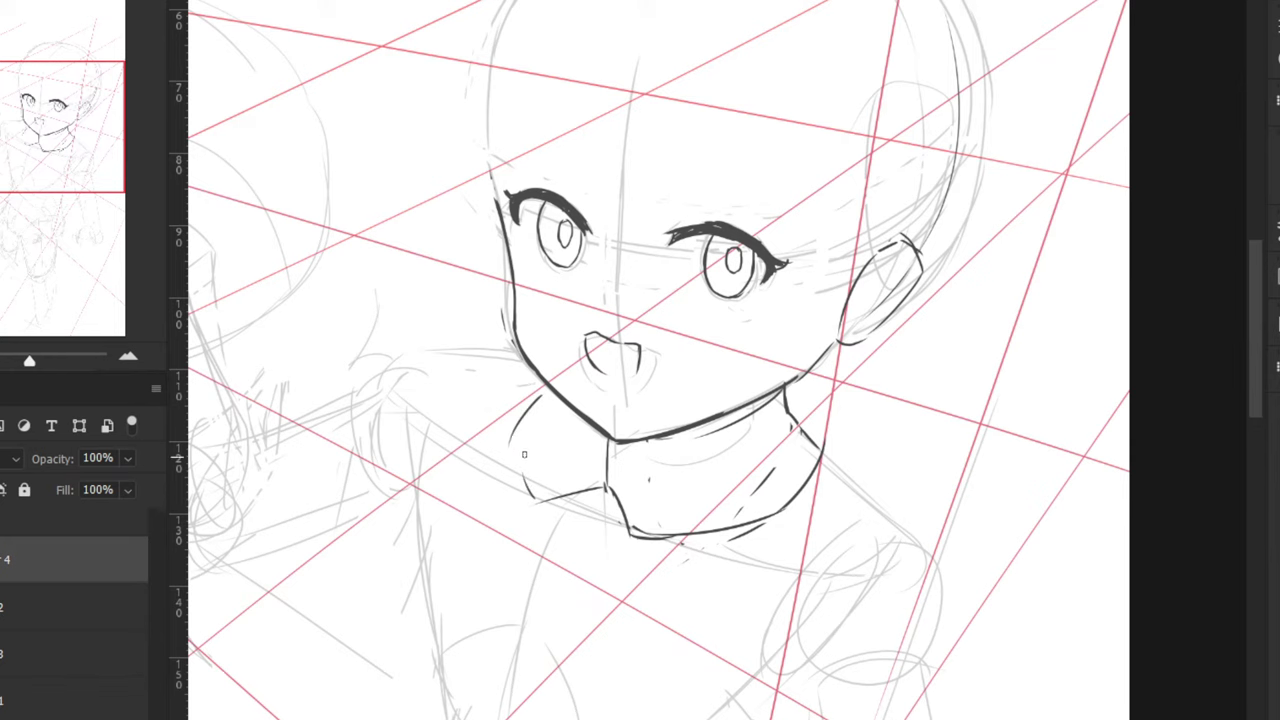
key(ctrl+z)
drag(548, 396, 516, 442)
key(ctrl+minus)
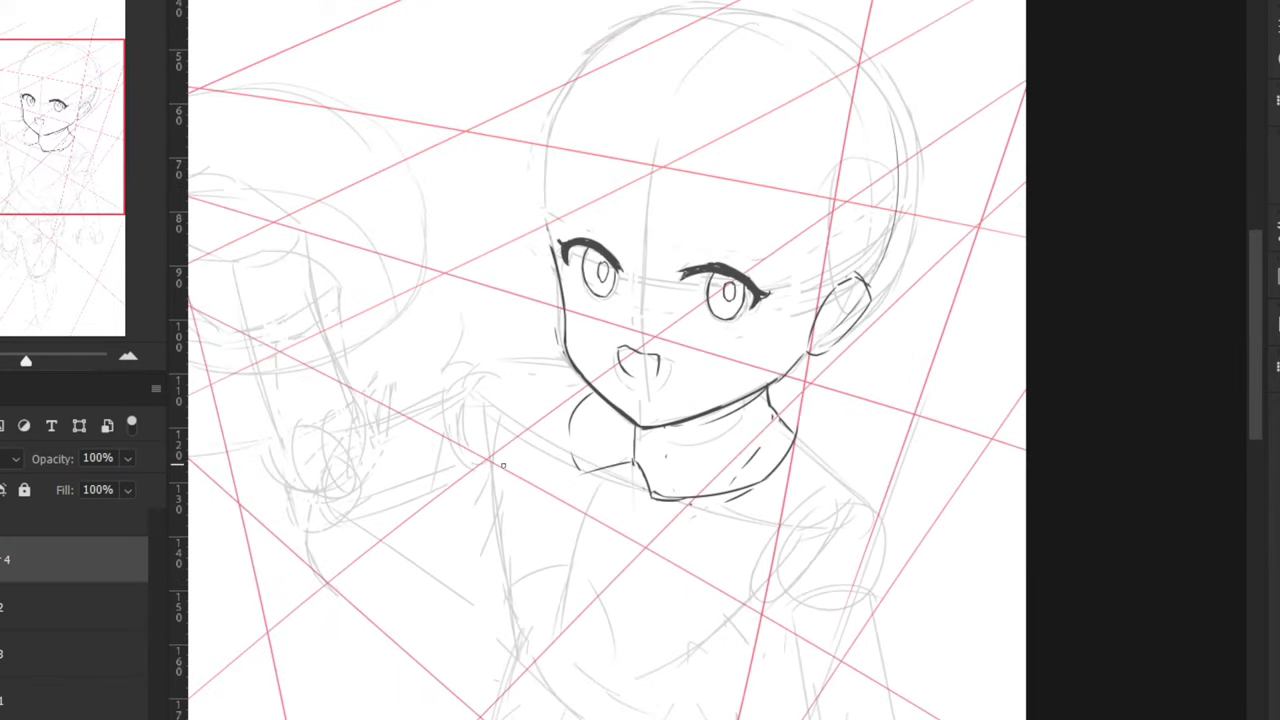
Continue the tray-side collar flap's outer edge down to its lower tip and touch up the collar's far lower curve
drag(575, 402, 573, 460)
drag(752, 490, 790, 465)
key(ctrl+minus)
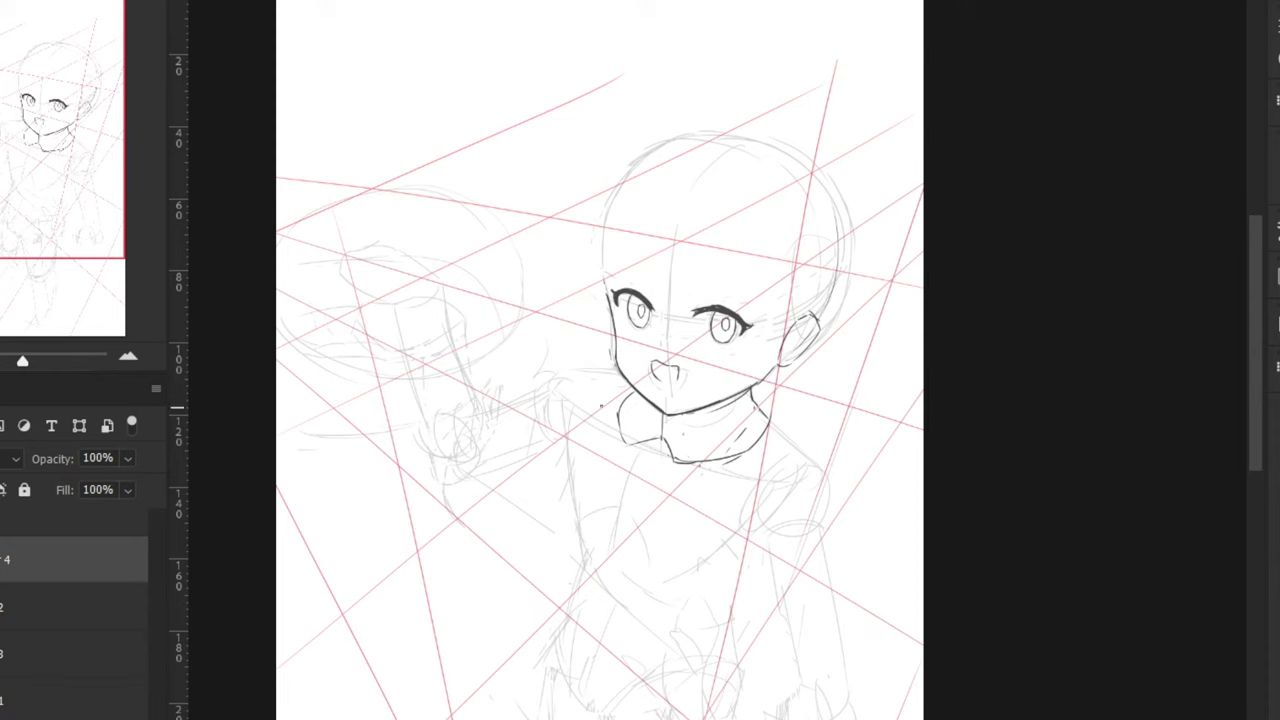
key(ctrl+plus)
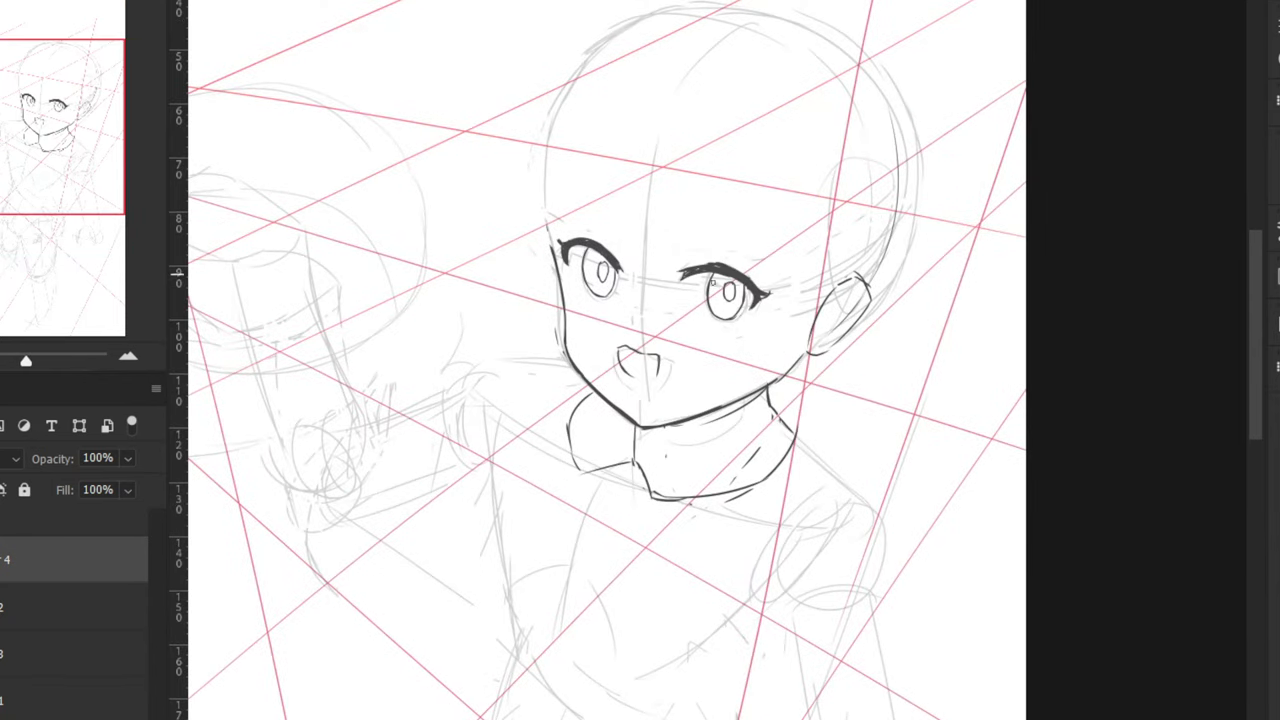
Refine the collar's lower front corner and check the line art with the rough sketch hidden and shown again
mouse_move(585, 472)
mouse_down()
mouse_move(623, 467)
mouse_move(591, 462)
mouse_move(631, 439)
mouse_move(574, 475)
mouse_move(650, 497)
mouse_up()
key(ctrl+z)
mouse_move(650, 498)
mouse_down()
mouse_move(641, 467)
mouse_move(646, 499)
mouse_up()
key(ctrl+z)
key(ctrl+minus)
key(ctrl+minus)
click(1, 607)
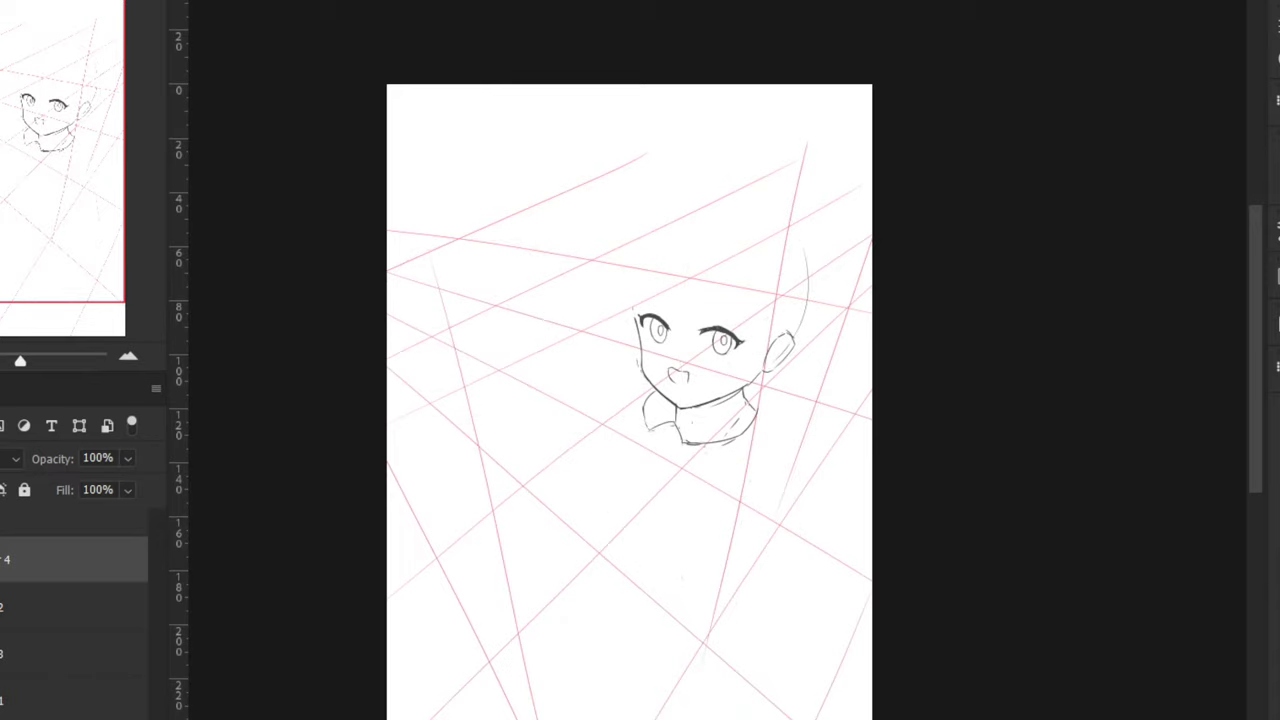
click(1, 607)
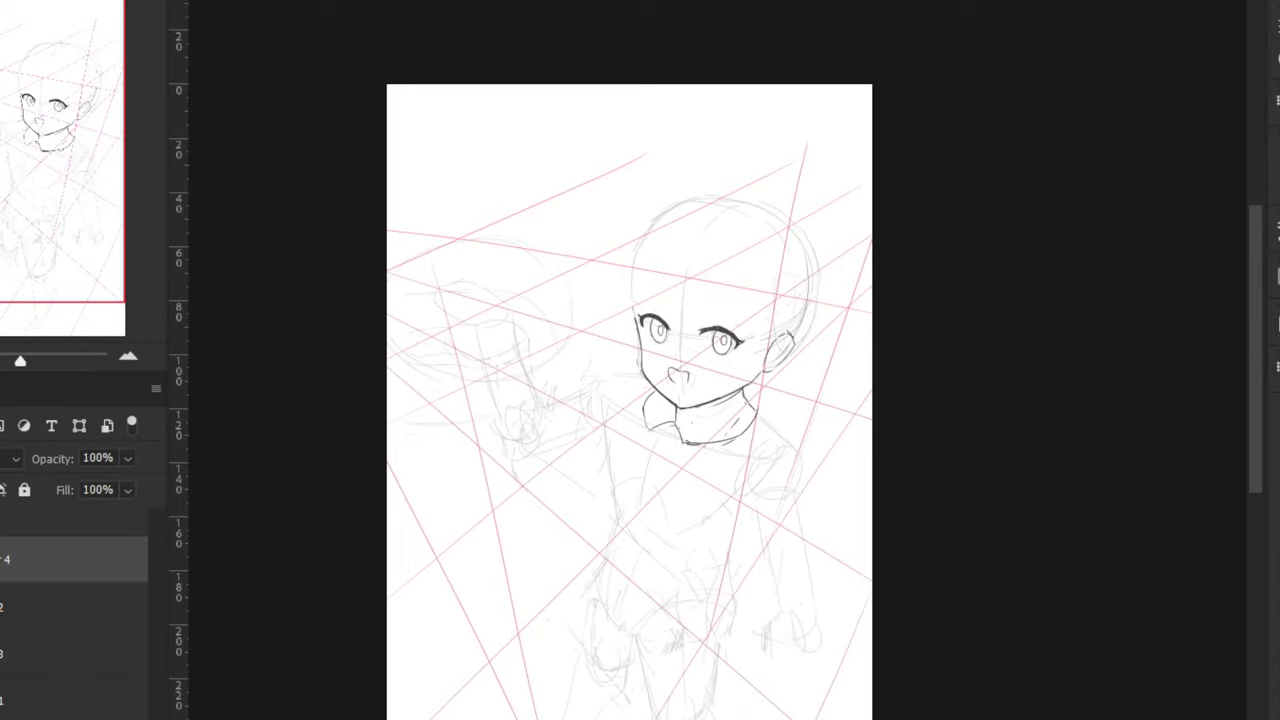
key(ctrl+plus)
key(ctrl+plus)
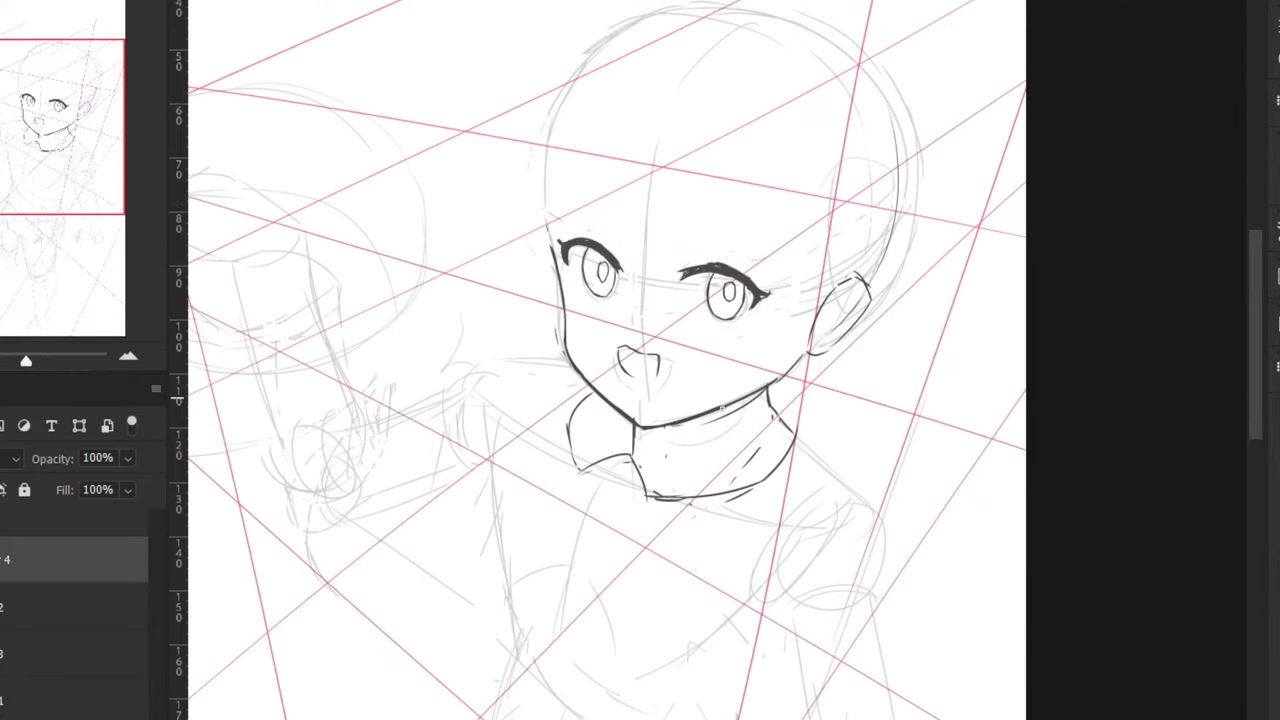
Try to ink a long curved line down the torso from the collar's front opening
drag(517, 417, 574, 342)
drag(682, 388, 646, 493)
drag(650, 449, 637, 584)
key(ctrl+z)
drag(646, 489, 640, 587)
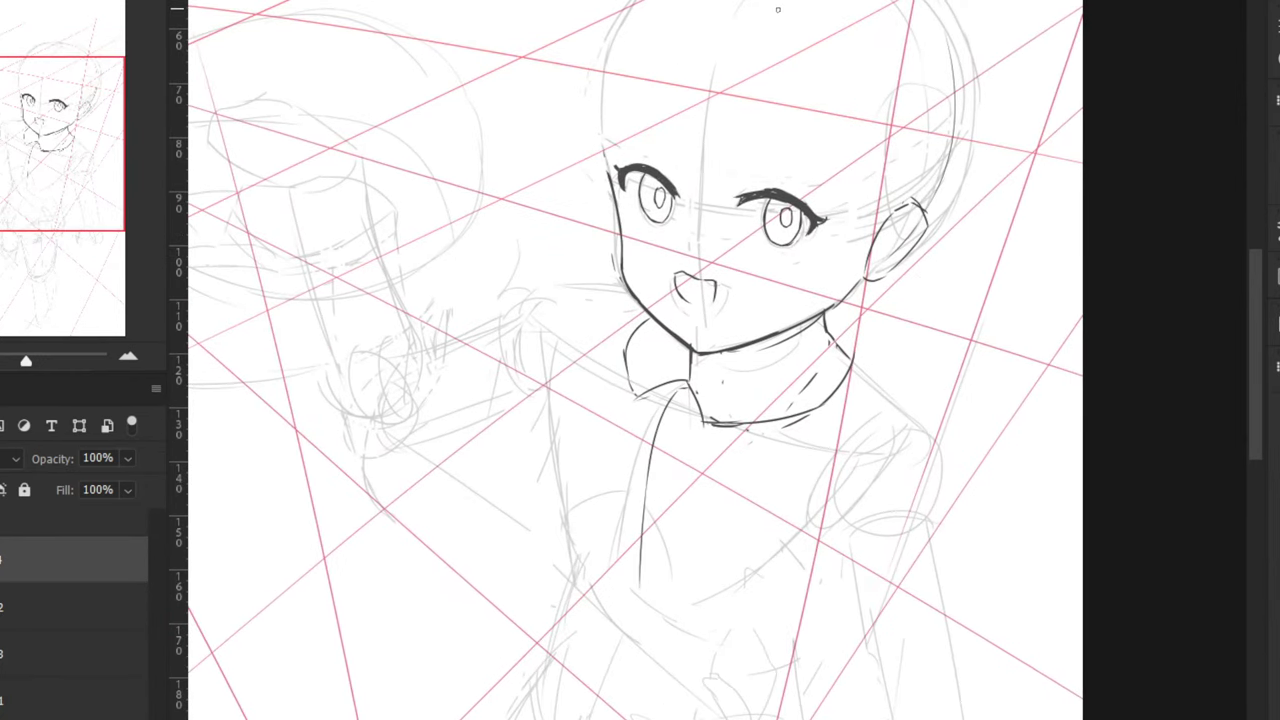
key(ctrl+z)
key(ctrl+z)
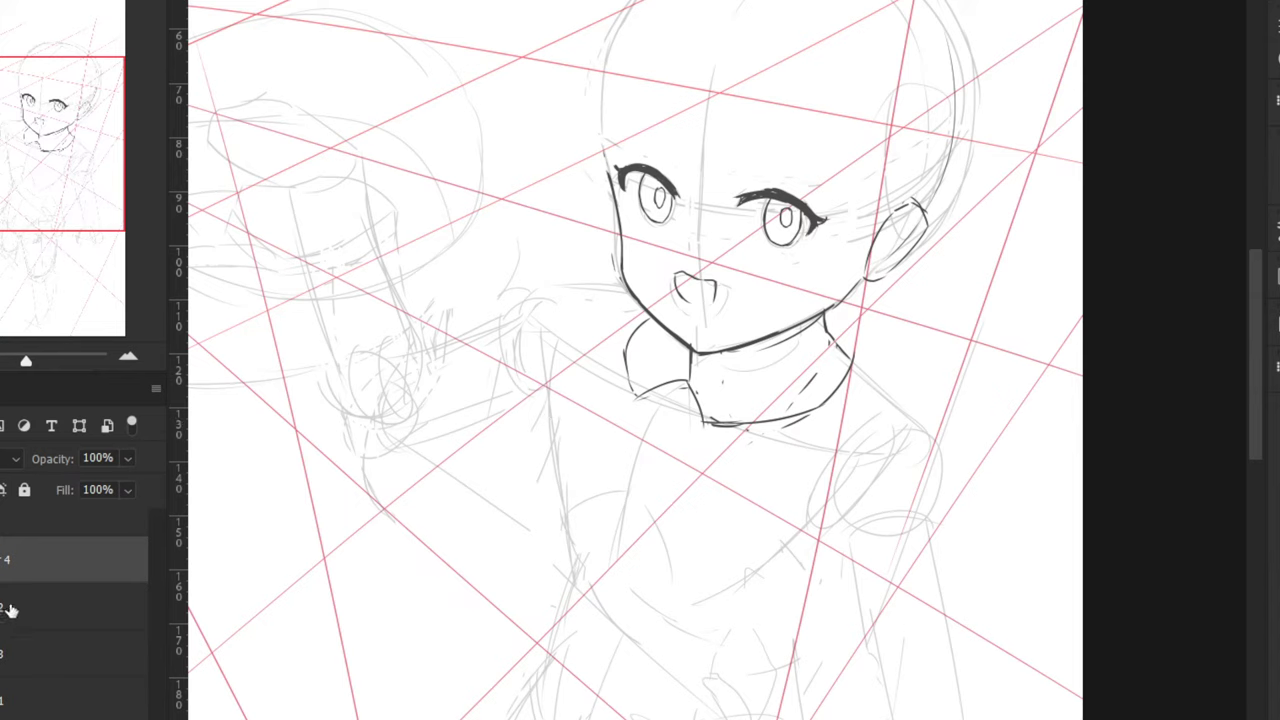
On the rough sketch layer, redraw the torso's tray-side edge and round it into the lower chest curve up to the far side
click(10, 610)
drag(548, 350, 573, 538)
mouse_move(560, 457)
mouse_down()
mouse_move(583, 582)
mouse_move(662, 648)
mouse_up()
key(ctrl+z)
key(ctrl+z)
drag(590, 578, 694, 651)
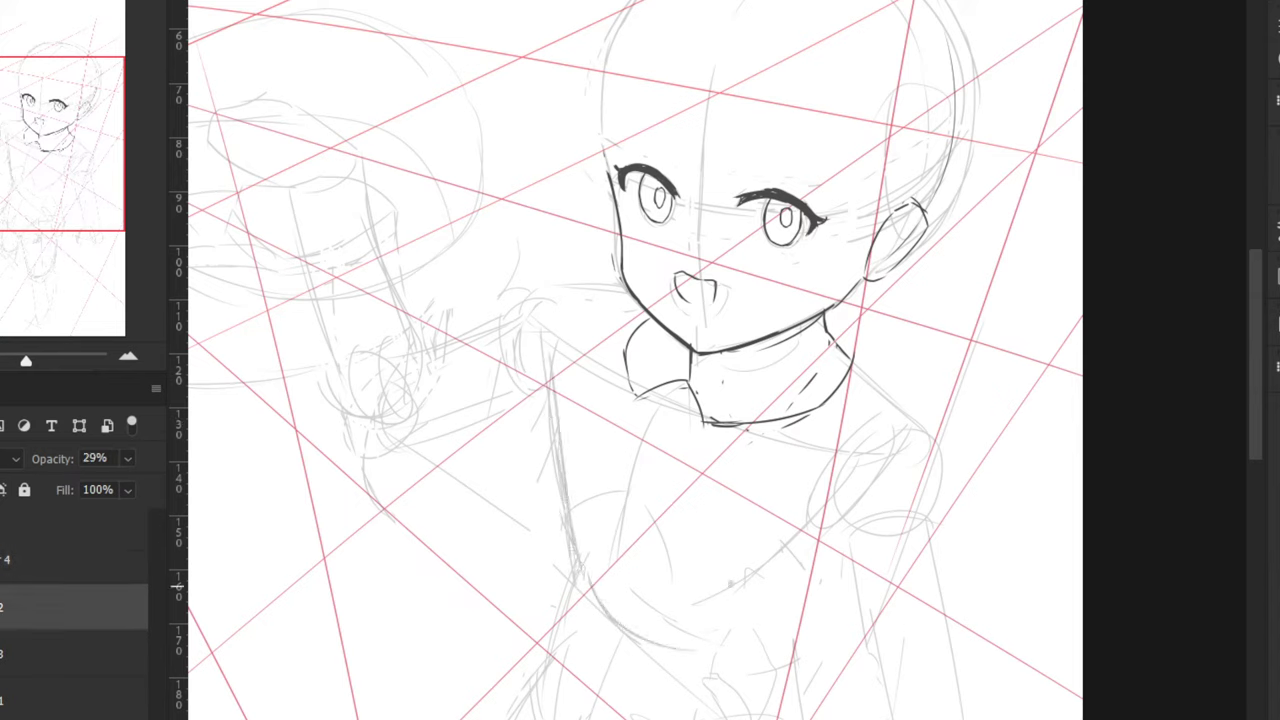
mouse_move(843, 506)
mouse_down()
mouse_move(758, 625)
mouse_move(730, 634)
mouse_up()
key(ctrl+z)
key(ctrl+z)
mouse_move(778, 611)
mouse_down()
mouse_move(716, 650)
mouse_move(672, 643)
mouse_up()
Sketch the shirt's centre line down from the collar and an arched curve across it in the lower chest
drag(668, 406, 633, 615)
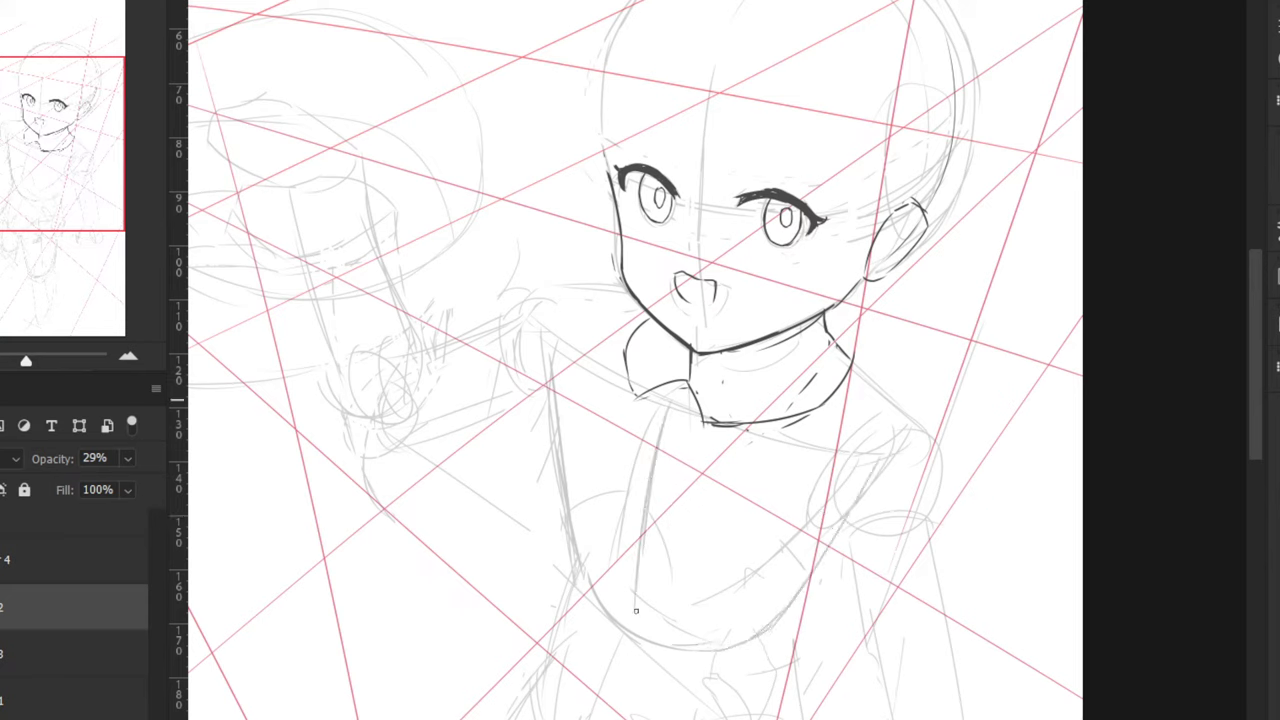
drag(605, 574, 640, 529)
key(ctrl+z)
mouse_move(648, 524)
mouse_down()
mouse_move(688, 605)
mouse_move(746, 640)
mouse_up()
key(ctrl+z)
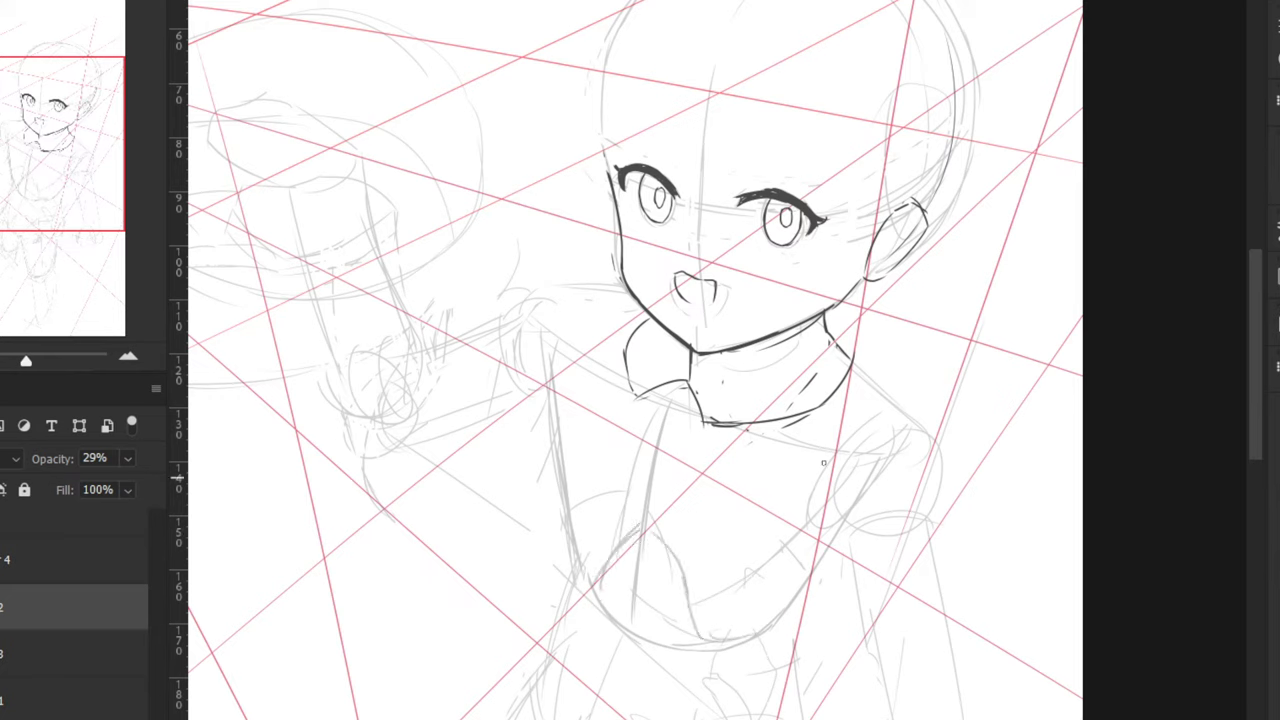
Sketch a rounded outer contour bulging from the torso's tray-side edge, starting just below the shoulder
drag(563, 355, 507, 536)
key(ctrl+z)
drag(552, 385, 502, 474)
key(ctrl+z)
mouse_move(556, 378)
mouse_down()
mouse_move(491, 508)
mouse_move(548, 594)
mouse_up()
Sketch a diagonal inner contour from the centre line and a second, lower curve beneath the chest
drag(651, 456, 592, 528)
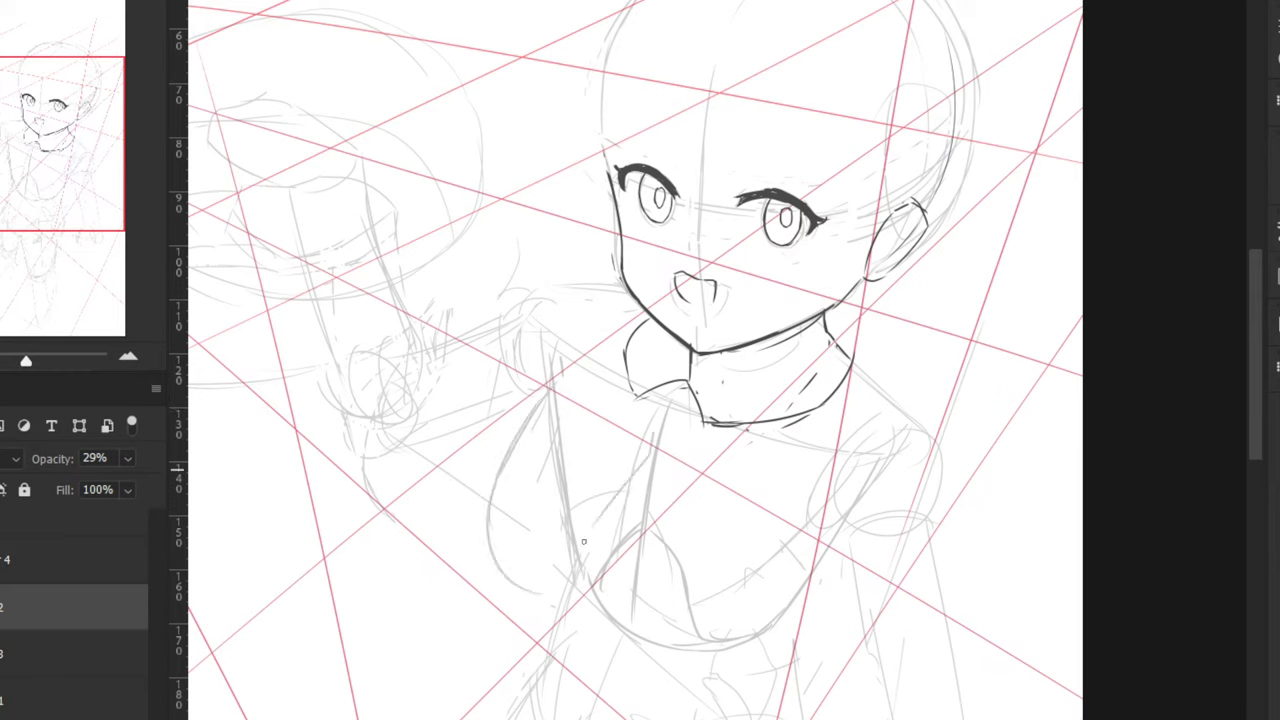
mouse_move(620, 484)
mouse_down()
mouse_move(578, 548)
mouse_move(575, 630)
mouse_move(630, 664)
mouse_move(726, 670)
mouse_up()
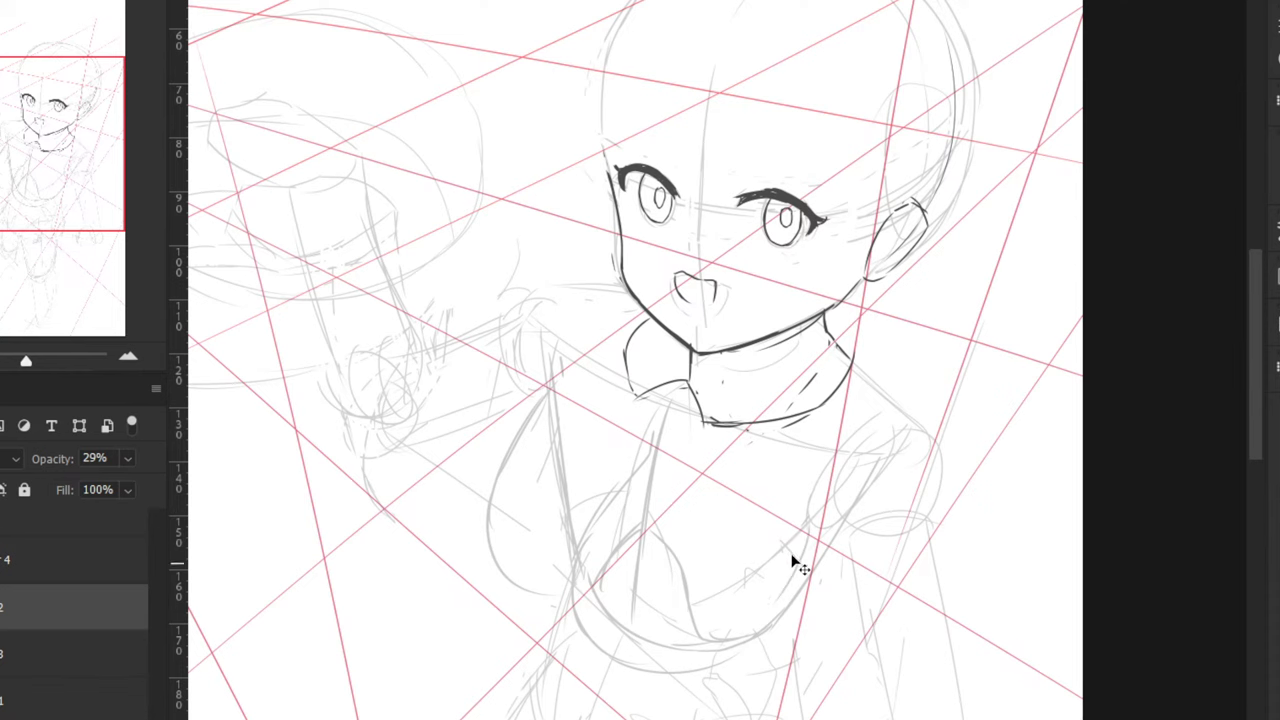
key(ctrl+minus)
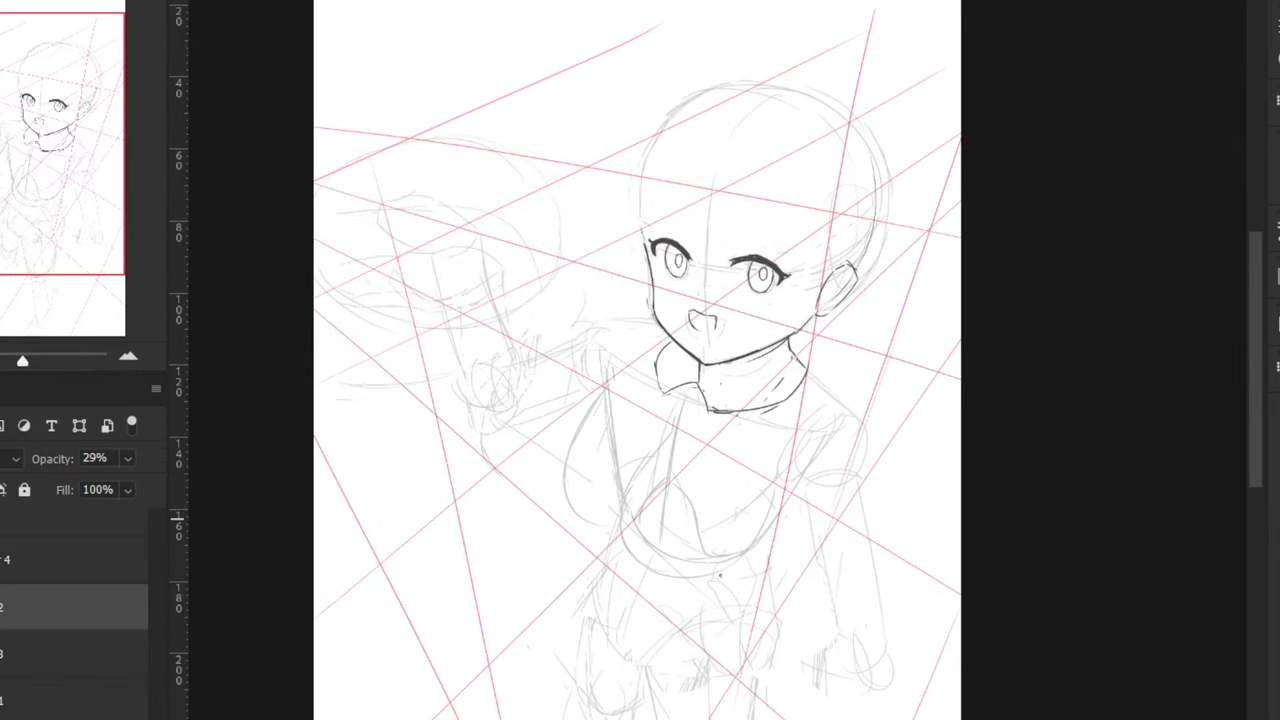
key(ctrl+plus)
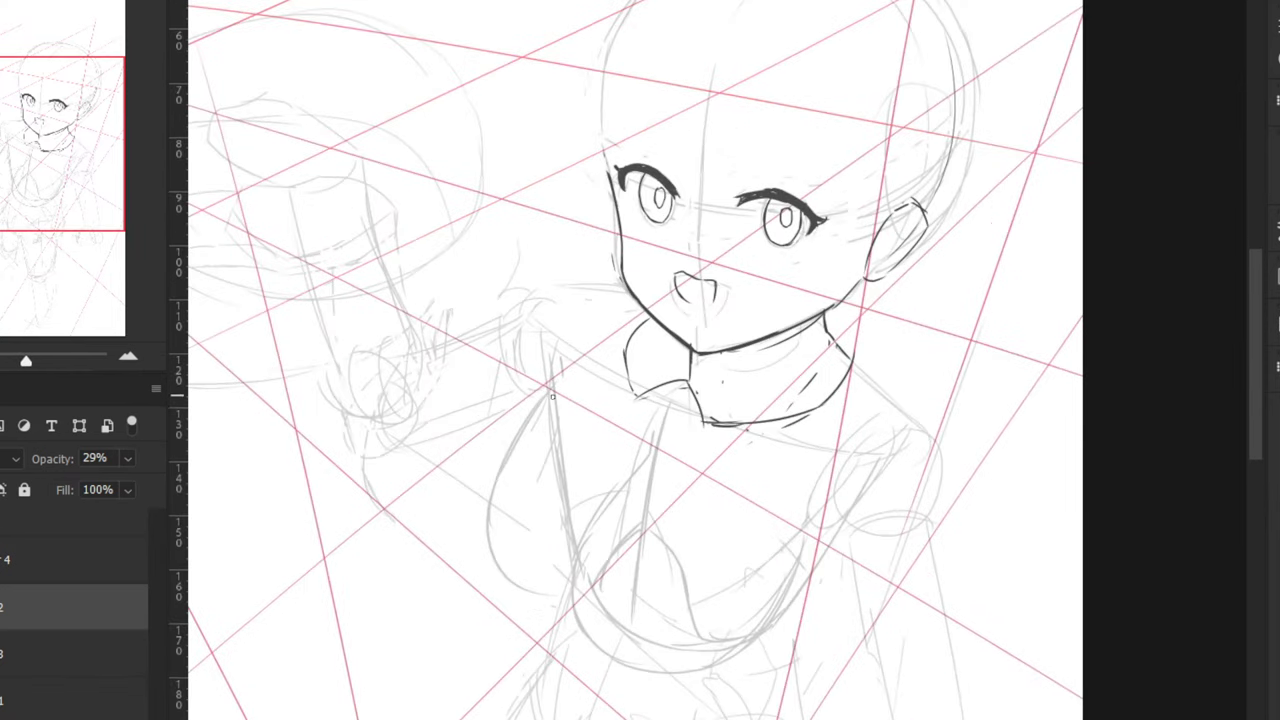
Retrace the rounded tray-side contour slightly wider and reinforce its lower end toward the torso
drag(506, 448, 482, 548)
key(ctrl+z)
mouse_move(540, 395)
mouse_down()
mouse_move(474, 516)
mouse_move(484, 580)
mouse_move(570, 602)
mouse_up()
key(ctrl+minus)
drag(553, 484, 608, 529)
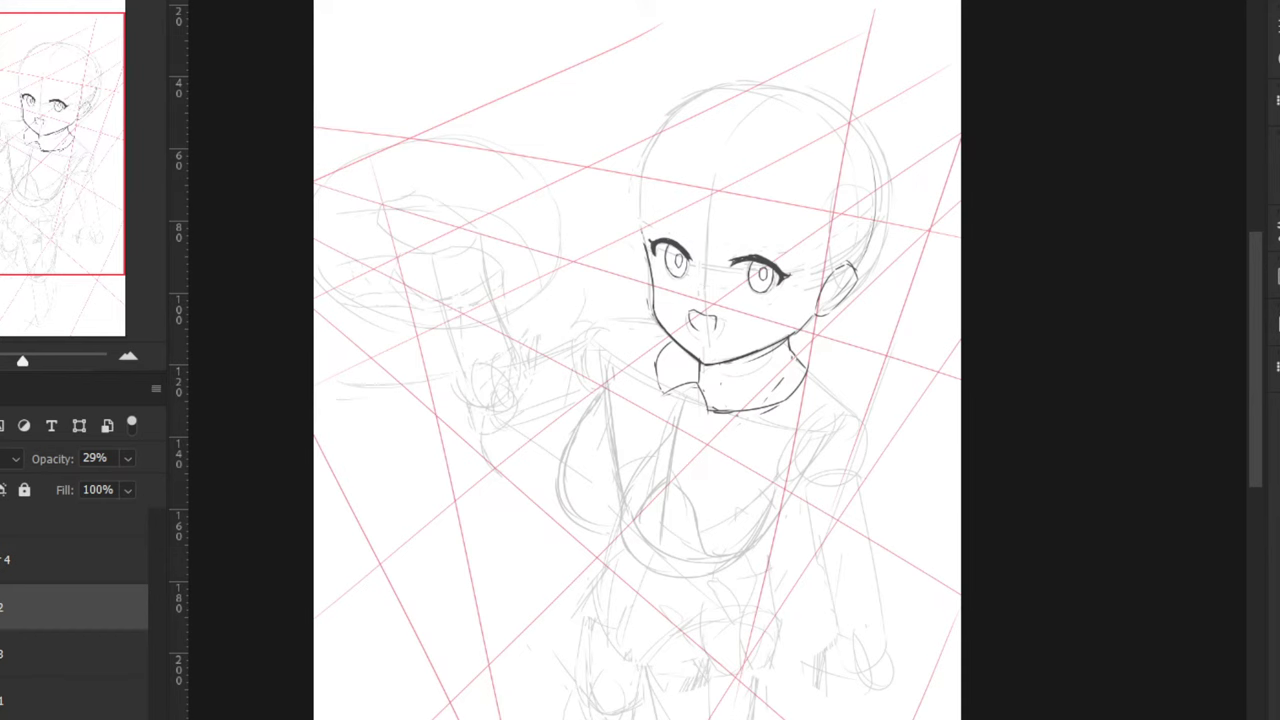
key(ctrl+plus)
On the line art layer, lasso the mouth and transform it slightly wider toward the tray side
click(60, 560)
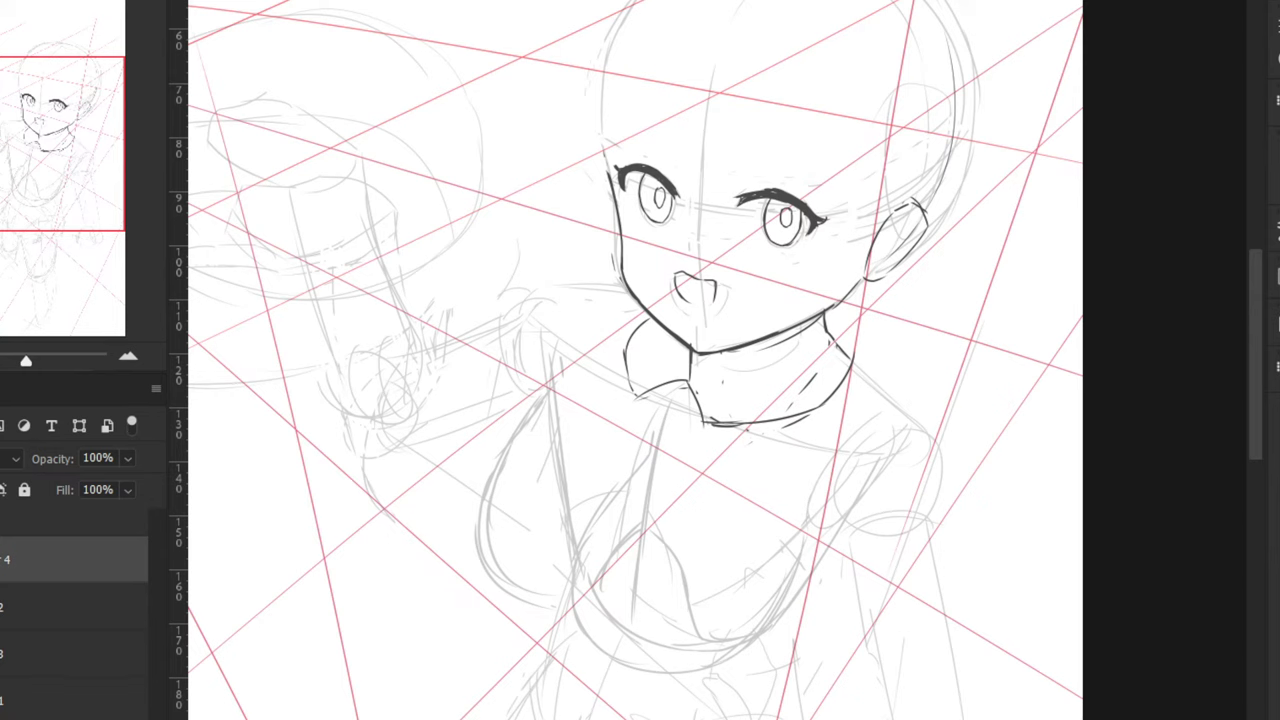
drag(716, 327, 680, 313)
key(ctrl+r)
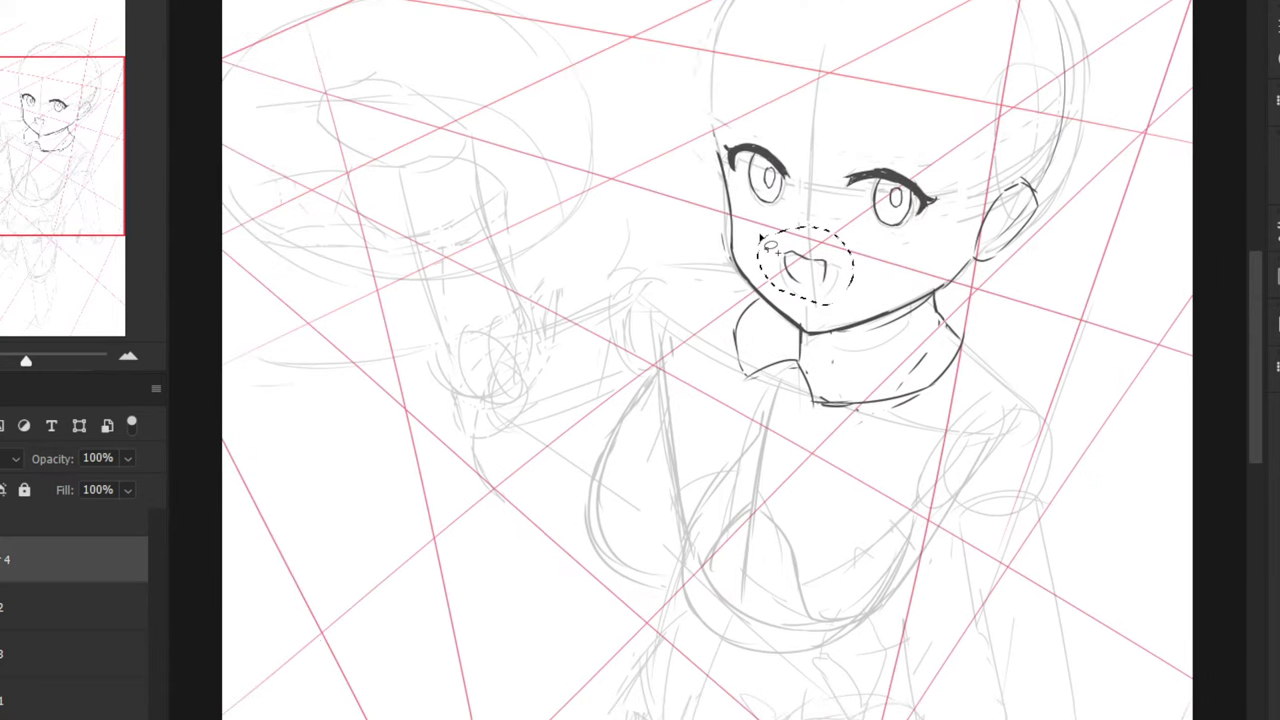
key(ctrl+r)
key(ctrl+t)
mouse_move(747, 212)
mouse_down()
mouse_move(594, 268)
mouse_move(555, 251)
mouse_move(613, 287)
mouse_up()
key(ctrl+plus)
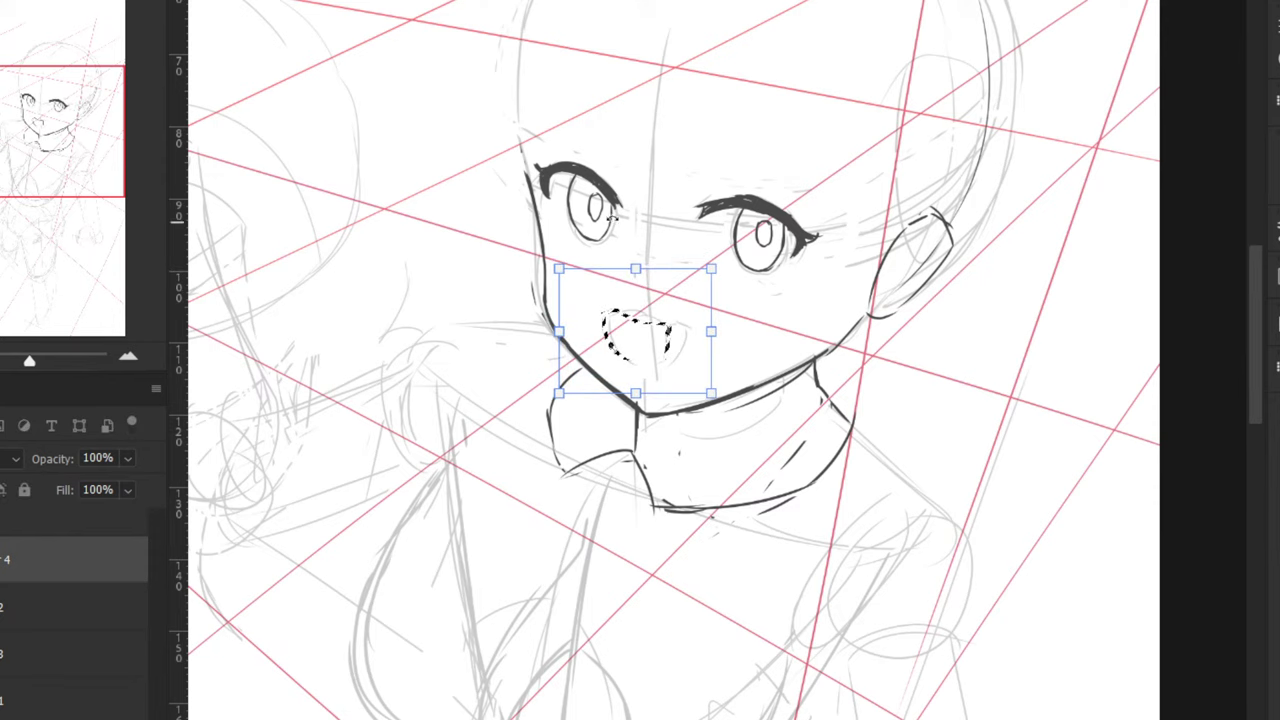
key(Return)
key(ctrl+d)
Lasso the pupil of the ear-side eye and move it slightly lower within the iris
drag(614, 129, 600, 238)
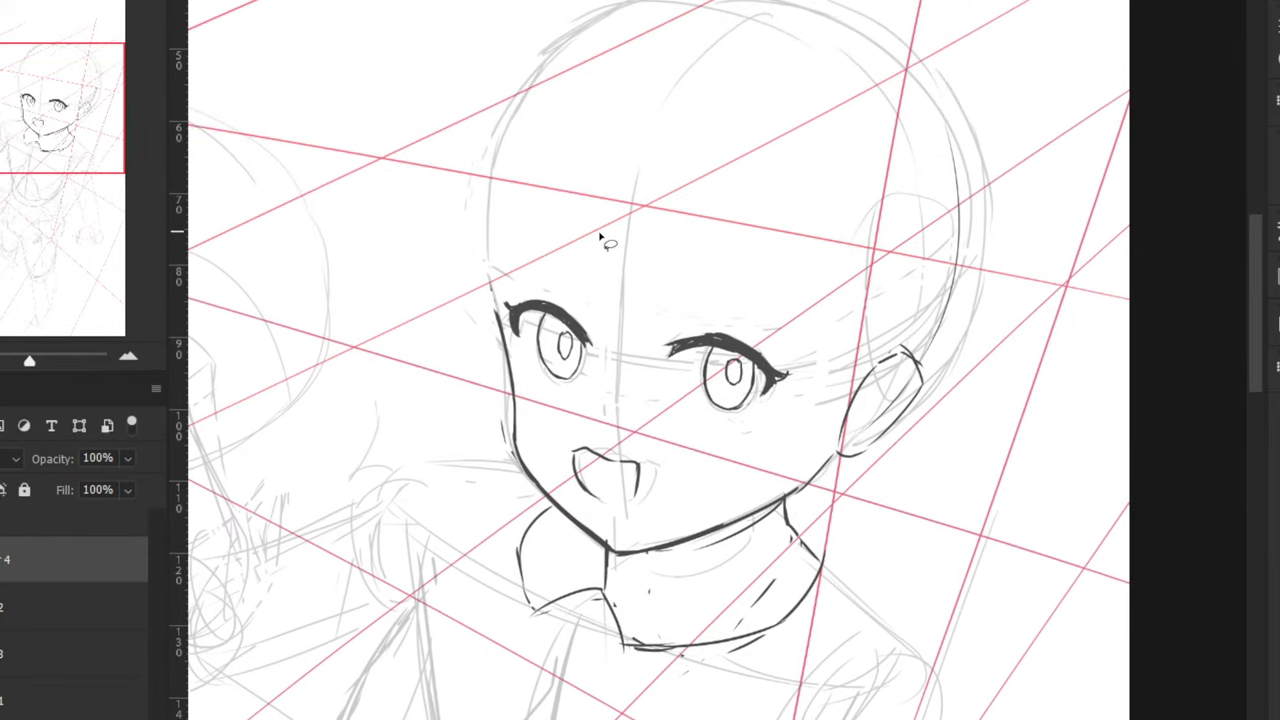
key(ctrl+minus)
key(ctrl+minus)
key(ctrl+minus)
key(ctrl+plus)
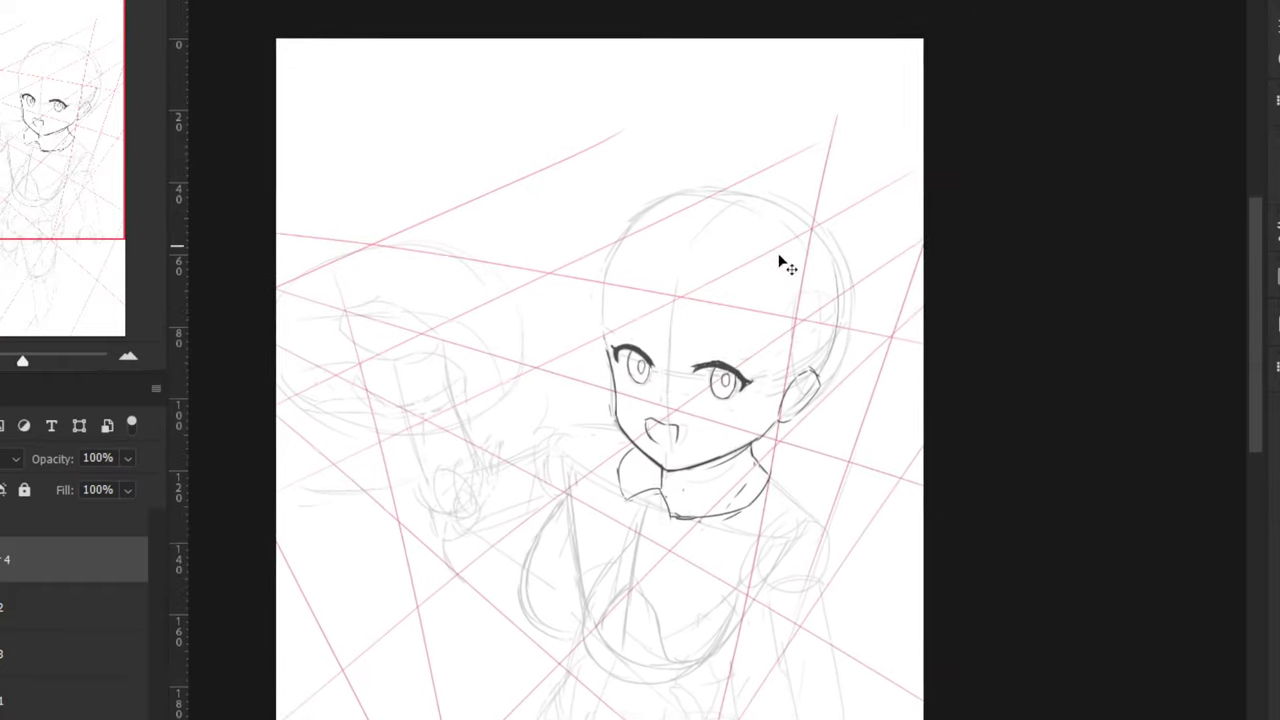
key(ctrl+plus)
key(ctrl+plus)
key(ctrl+plus)
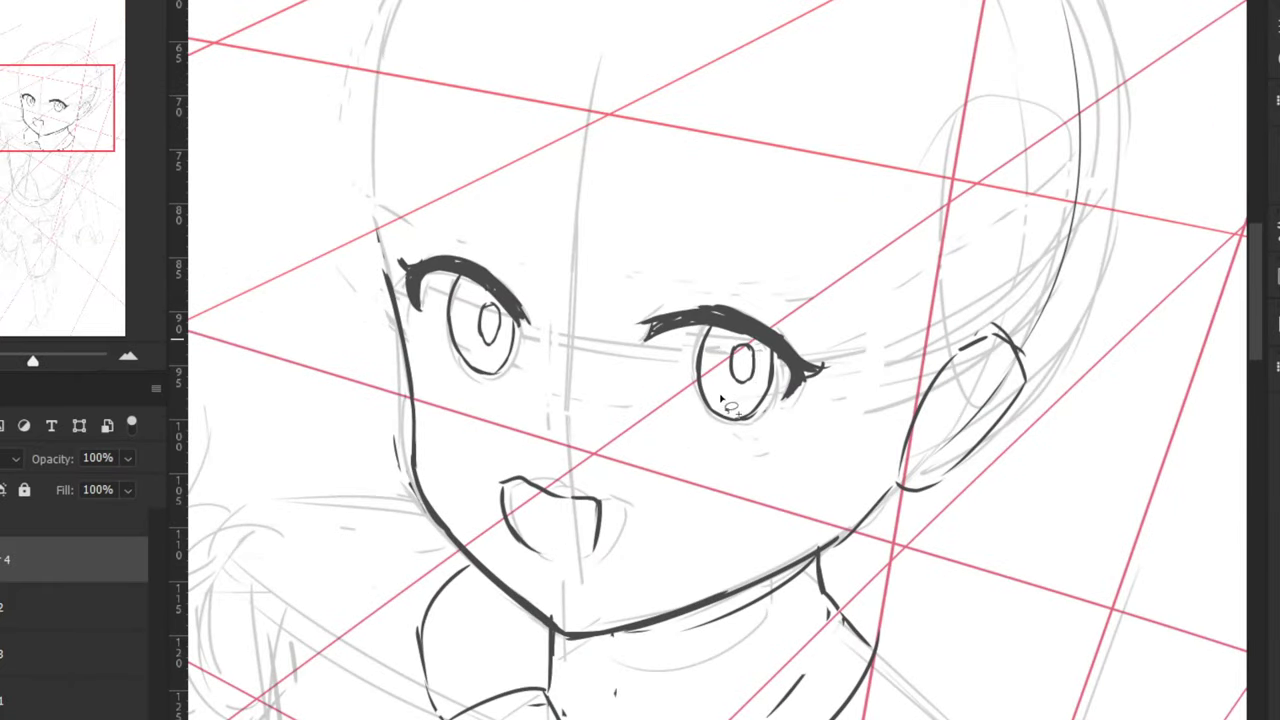
drag(734, 365, 734, 373)
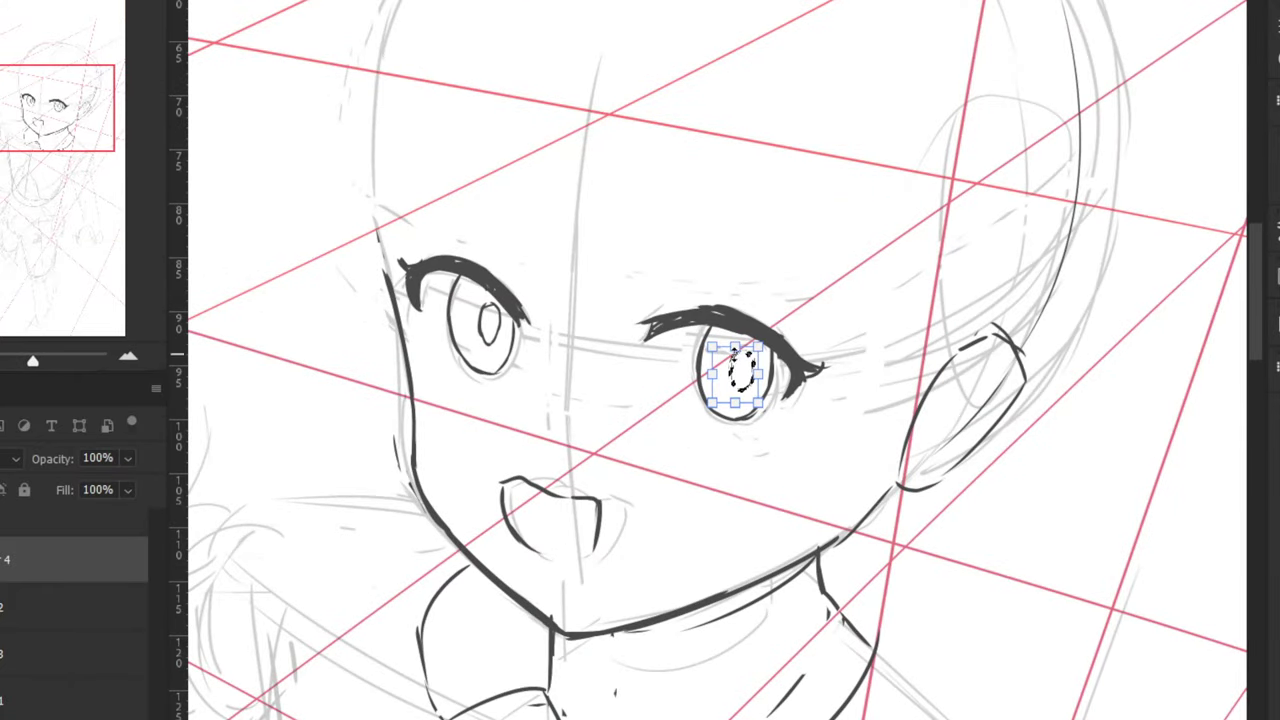
key(ctrl+minus)
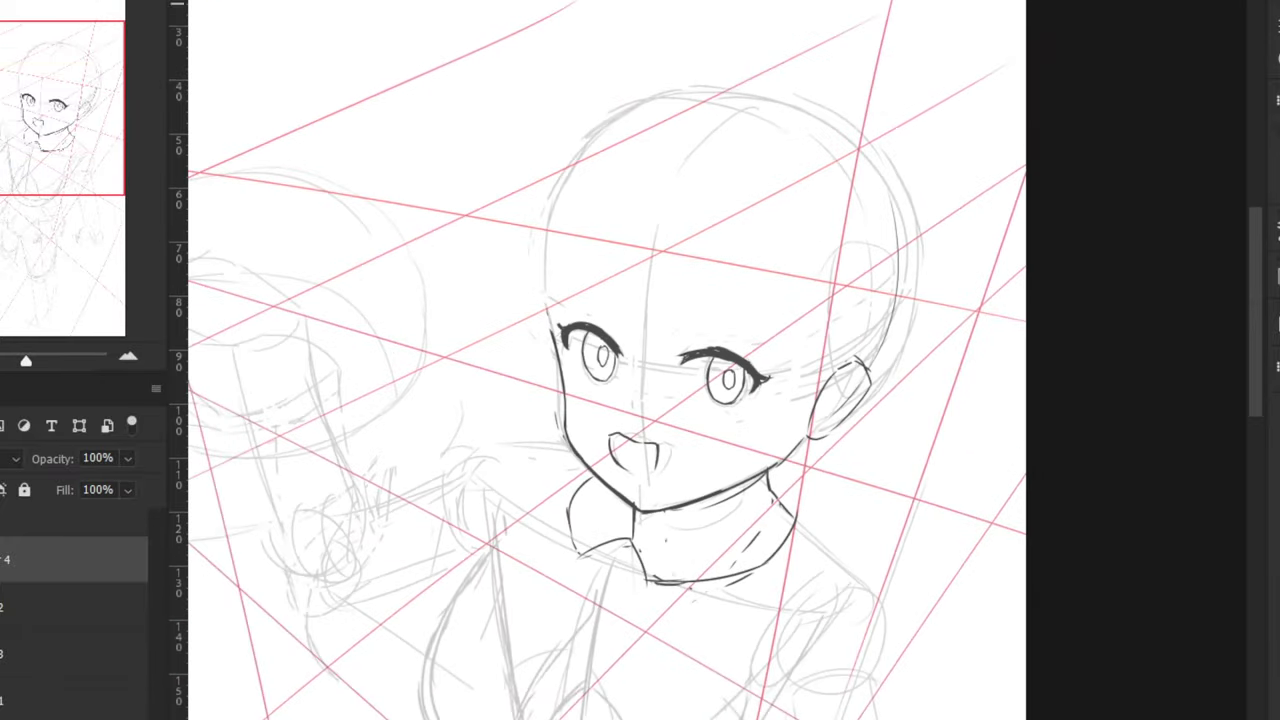
key(ctrl+plus)
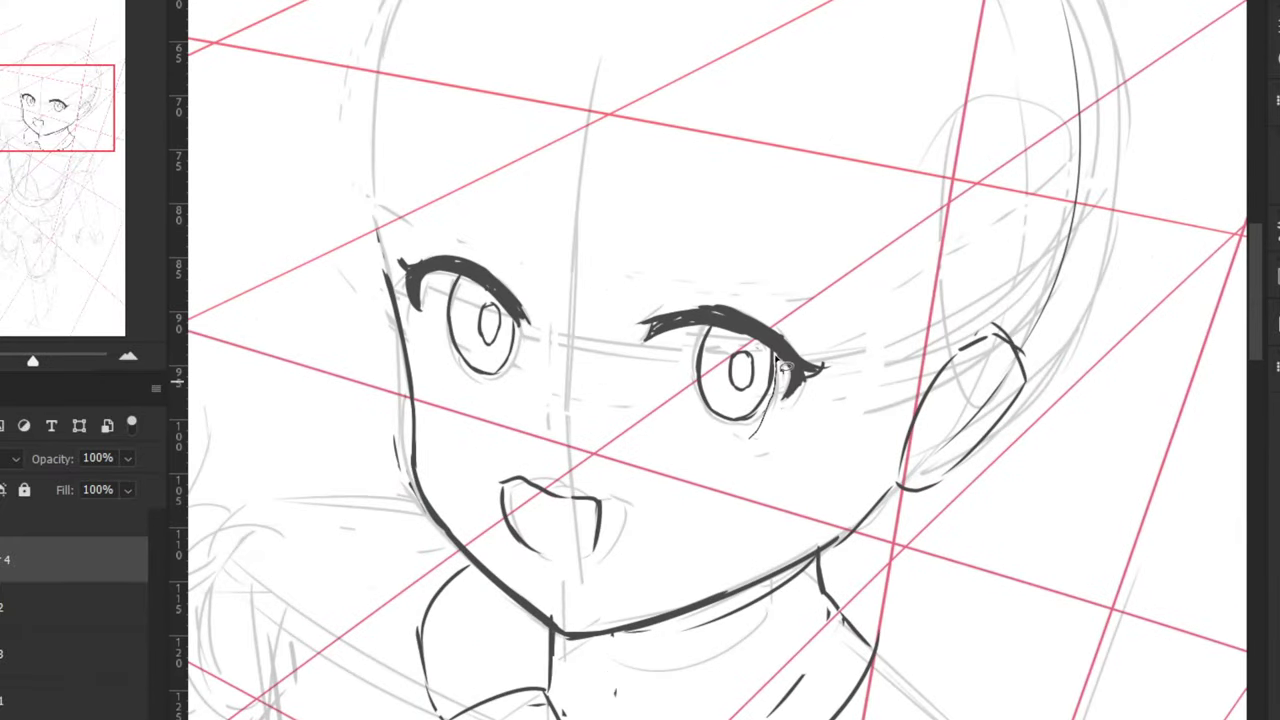
Lasso the iris and pupil of the ear-side eye and nudge them slightly toward the ear
mouse_move(733, 335)
mouse_down()
mouse_move(714, 460)
mouse_move(748, 334)
mouse_move(725, 380)
mouse_up()
key(Return)
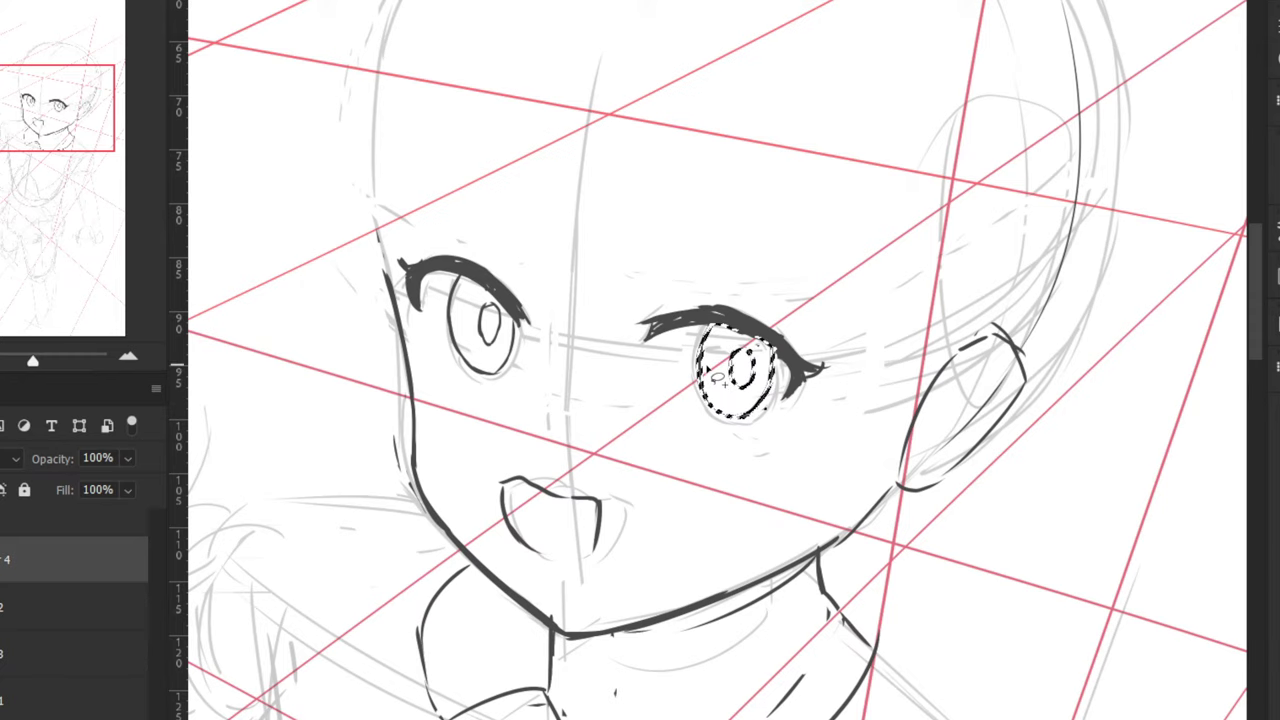
drag(728, 364, 729, 361)
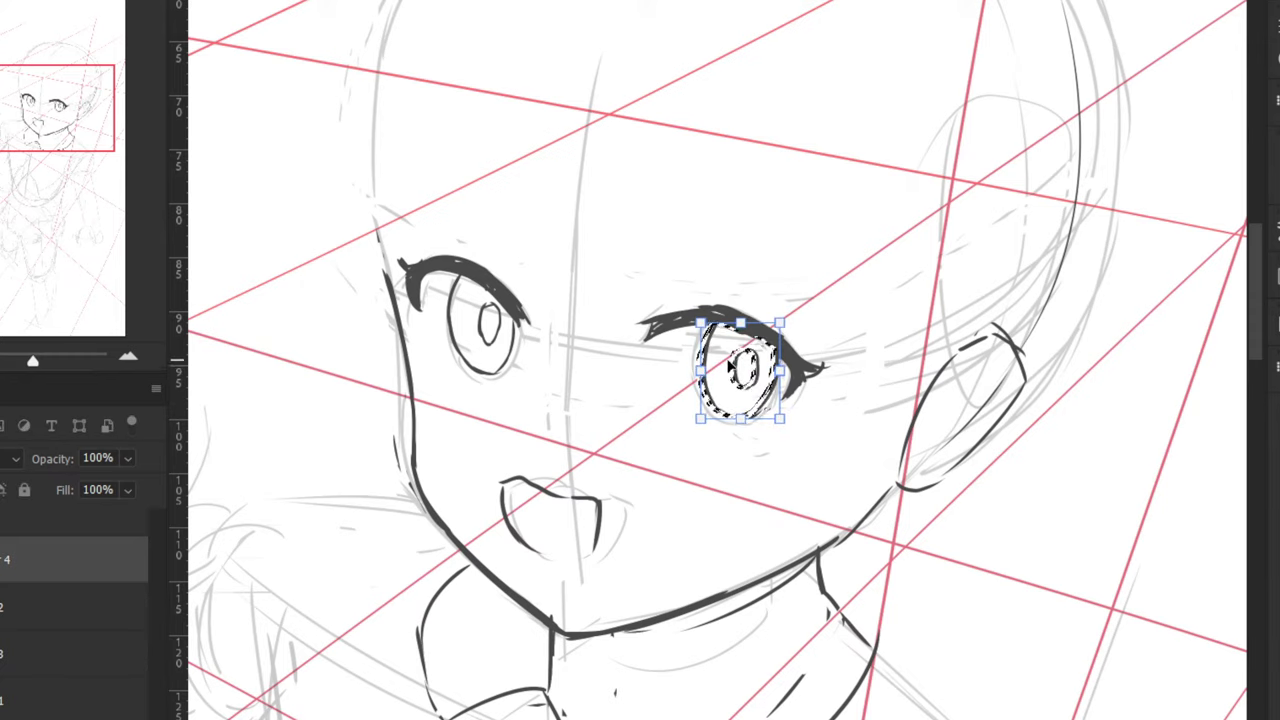
key(Return)
Hide the rough sketch and mirror the canvas horizontally to check the face's proportions
scroll(724, 288, down, 5)
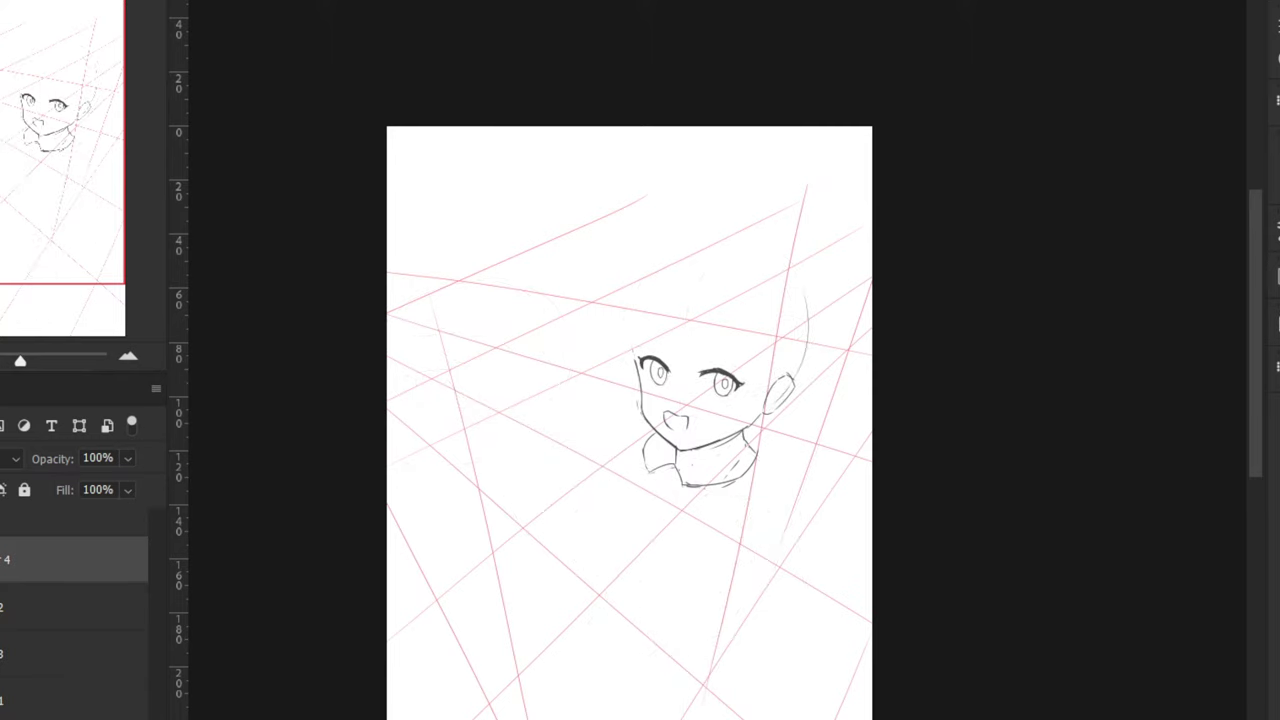
key(ctrl+shift+h)
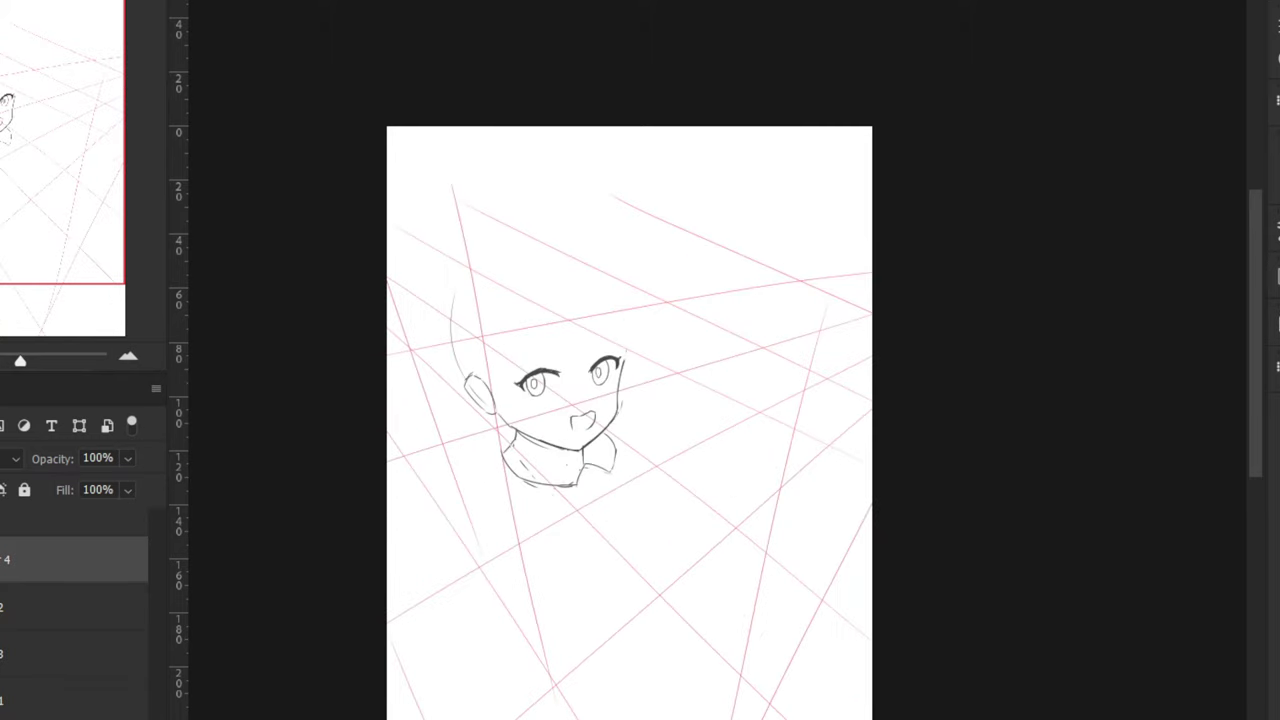
key(h)
key(h)
Lasso the whole ear-side eye and move it slightly down and toward the nose
key(ctrl+plus)
drag(462, 422, 453, 358)
key(v)
key(ctrl+plus)
drag(380, 152, 725, 267)
key(ctrl+plus)
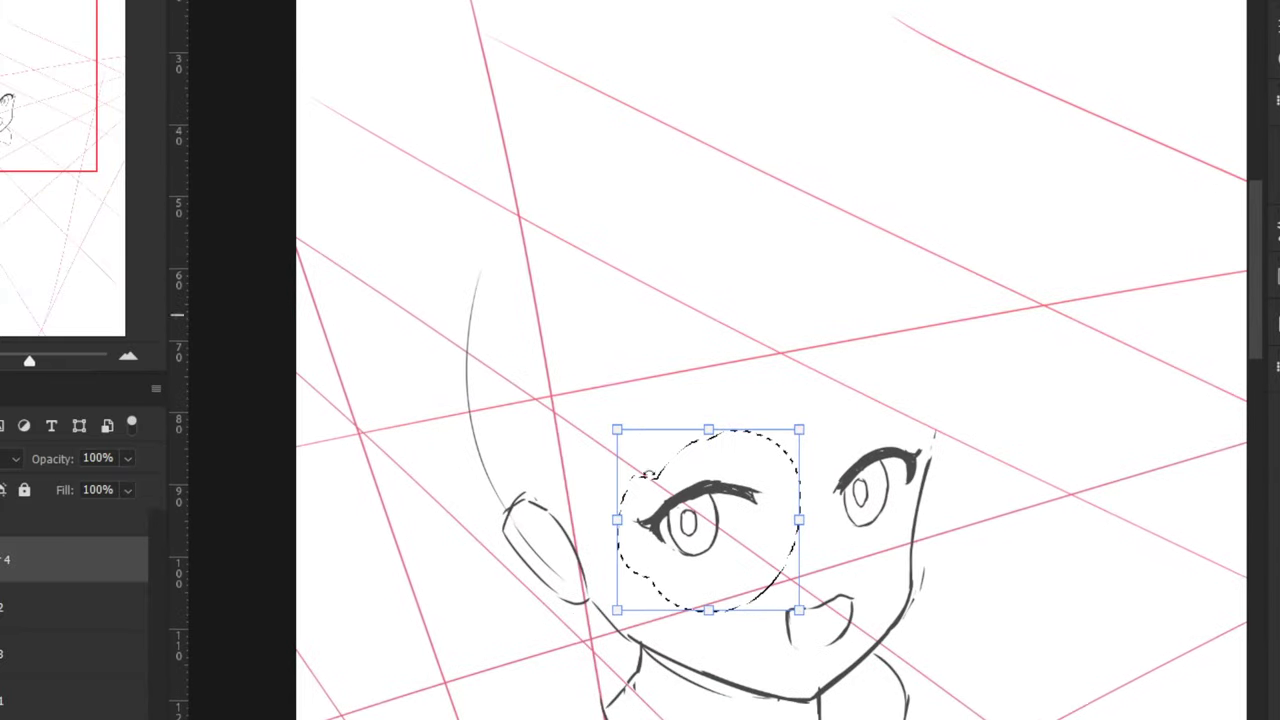
drag(681, 479, 689, 489)
key(Return)
key(ctrl+d)
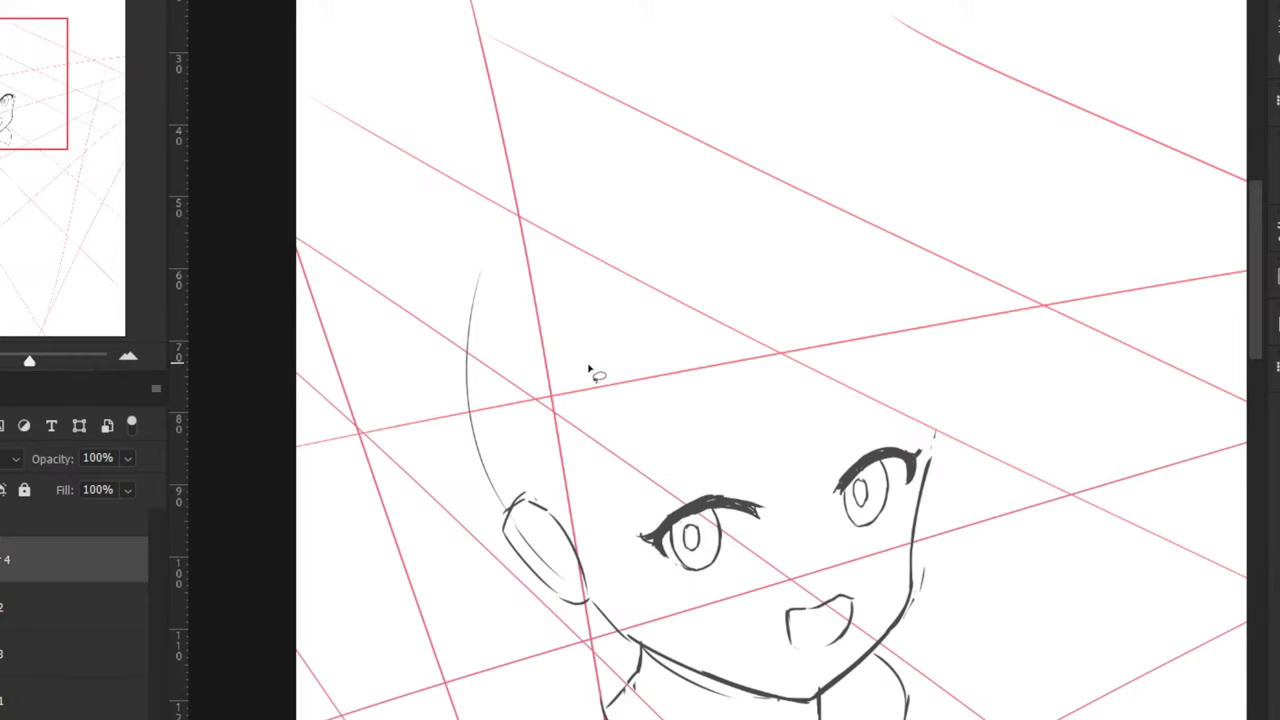
Flip the canvas back to its original orientation and show the rough sketch again
key(ctrl+minus)
key(ctrl+minus)
key(ctrl+shift+h)
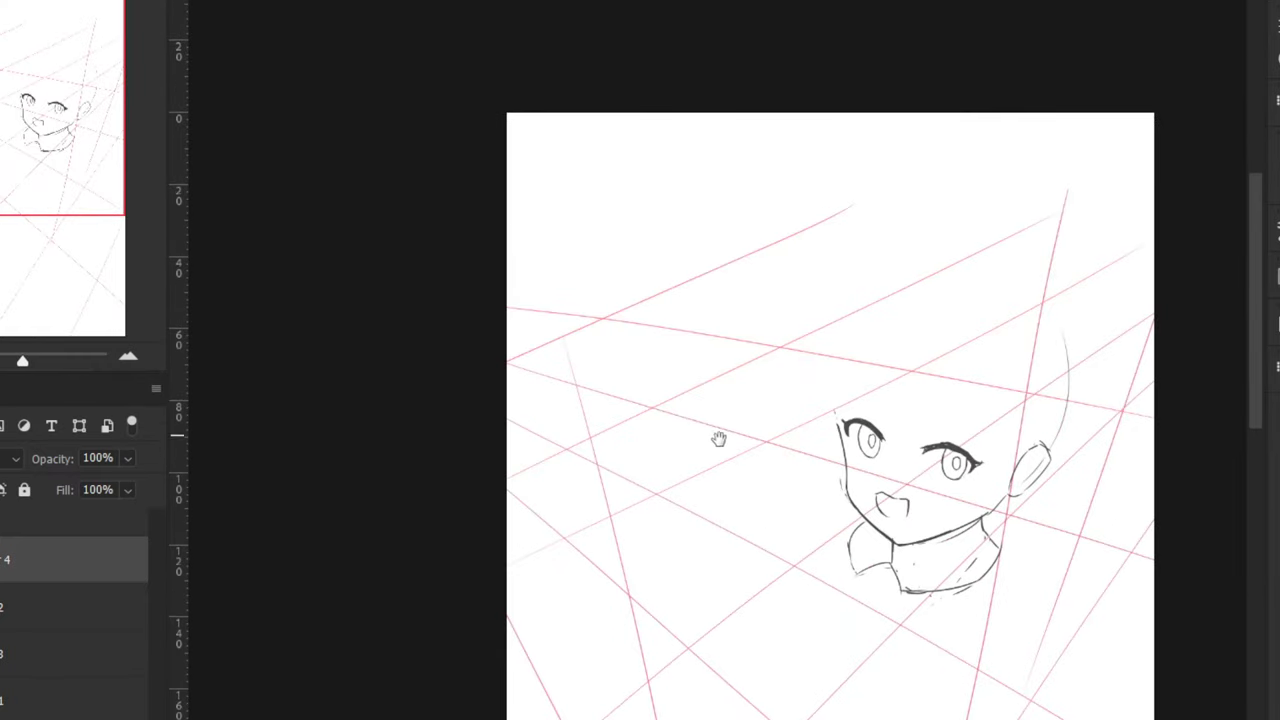
drag(719, 439, 547, 435)
key(ctrl+plus)
click(2, 654)
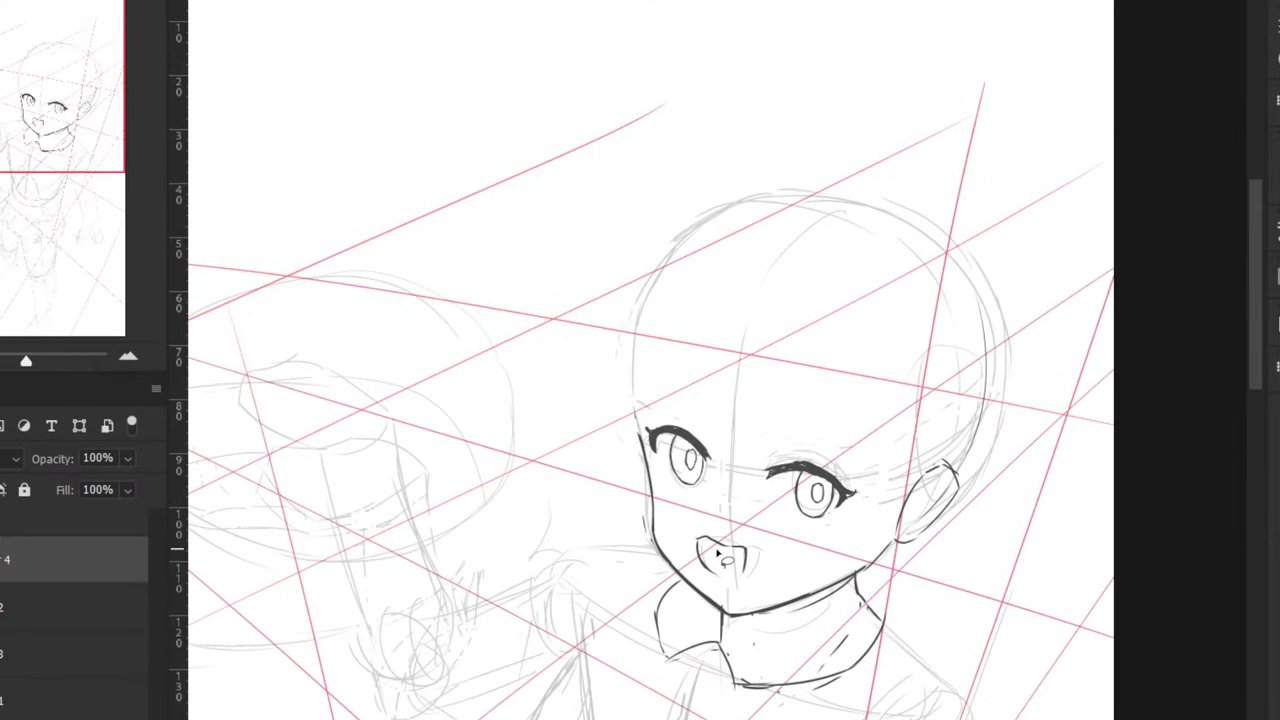
Touch up the mouth's outline with short strokes and check the face at several zoom levels
drag(708, 545, 710, 556)
drag(722, 558, 752, 570)
key(ctrl+minus)
key(ctrl+minus)
key(ctrl+plus)
key(ctrl+plus)
key(ctrl+plus)
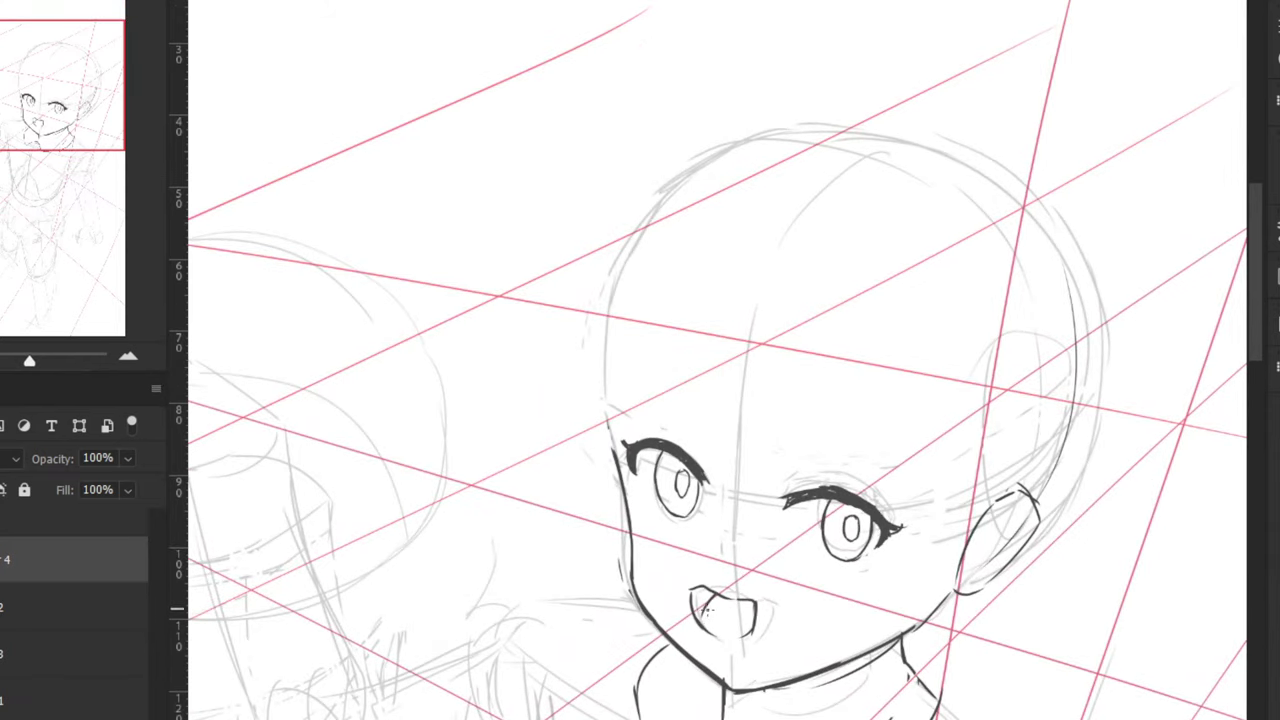
scroll(708, 470, down, 1)
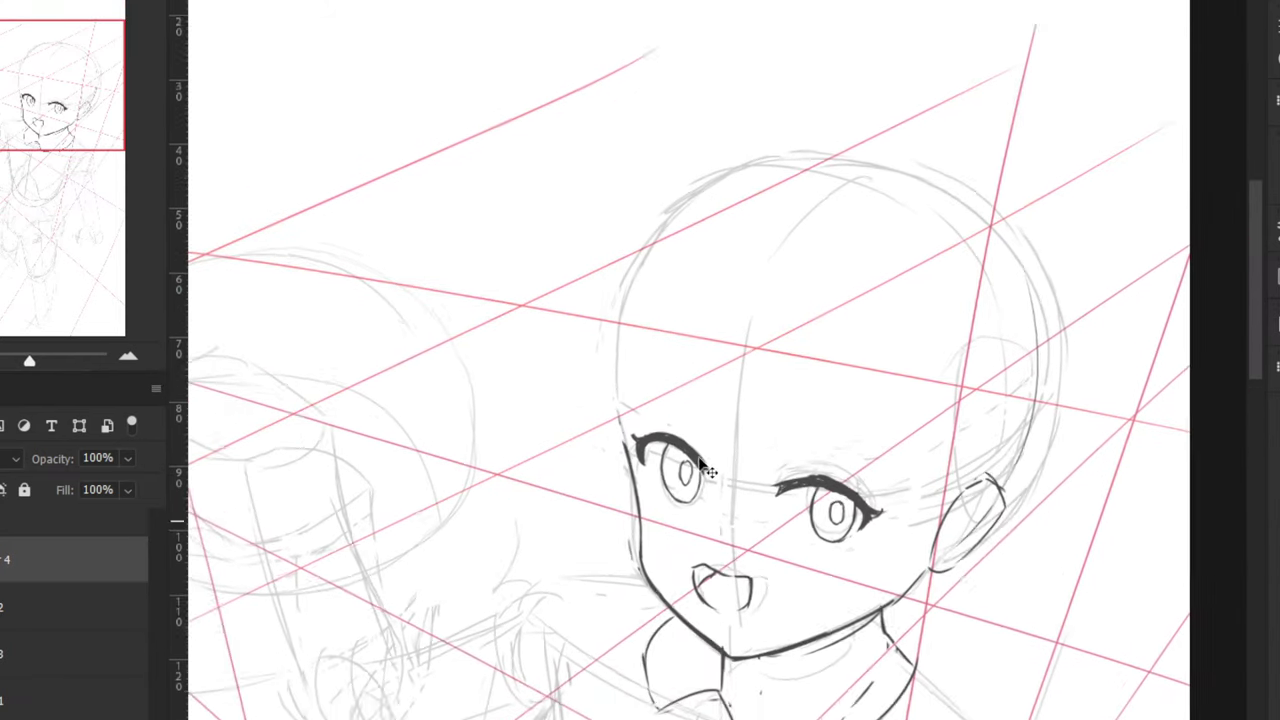
scroll(708, 470, down, 2)
drag(764, 347, 724, 341)
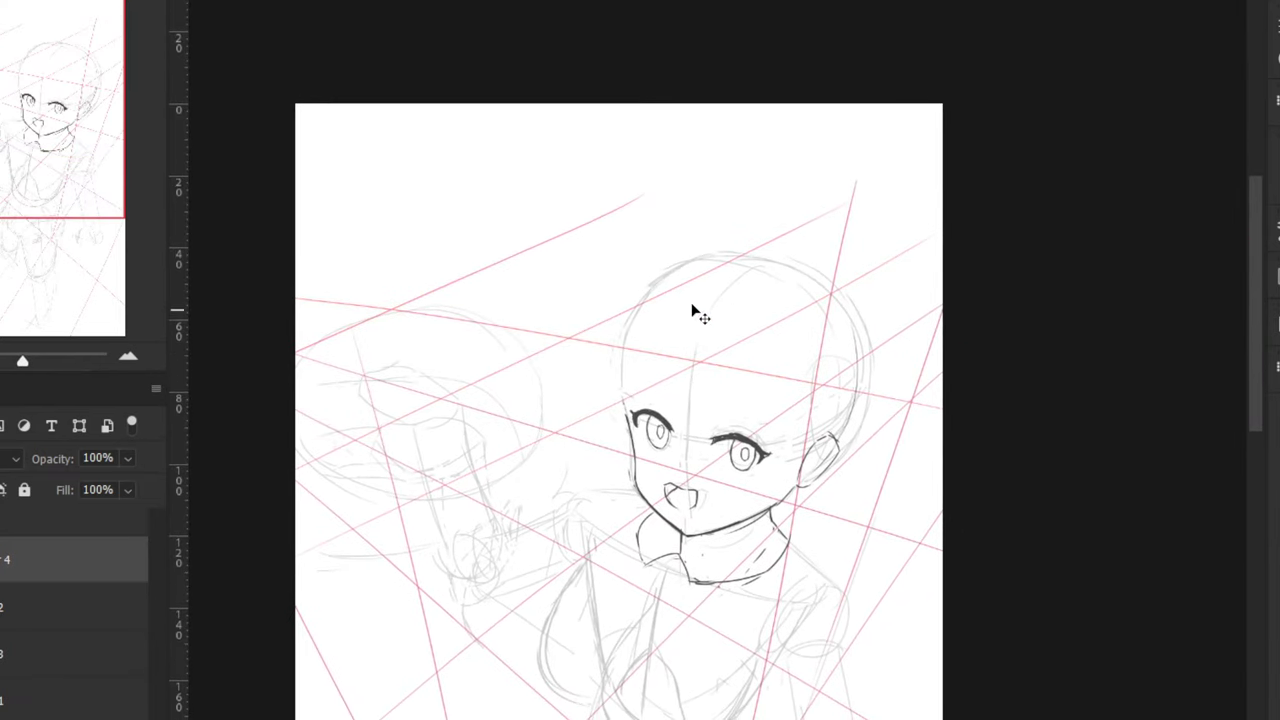
Examine the inked face and collar against the rough sketch at several zoom levels
key(ctrl+plus)
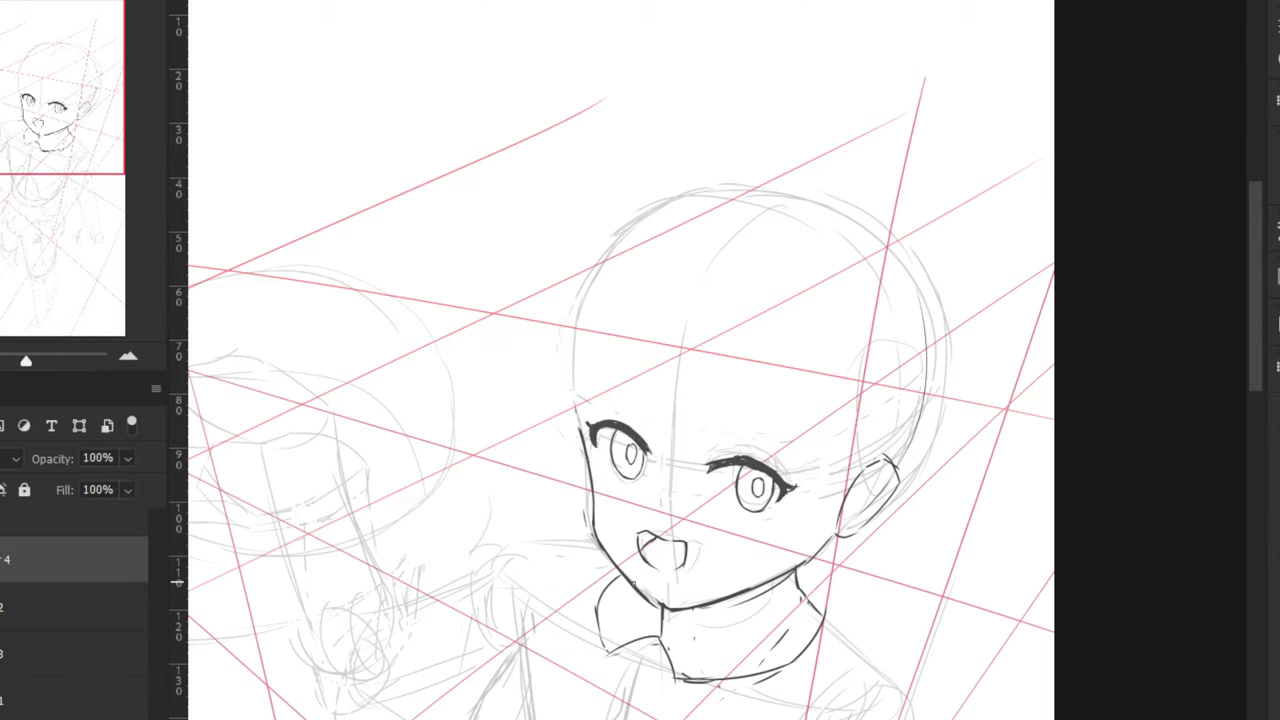
key(ctrl+plus)
drag(622, 532, 688, 428)
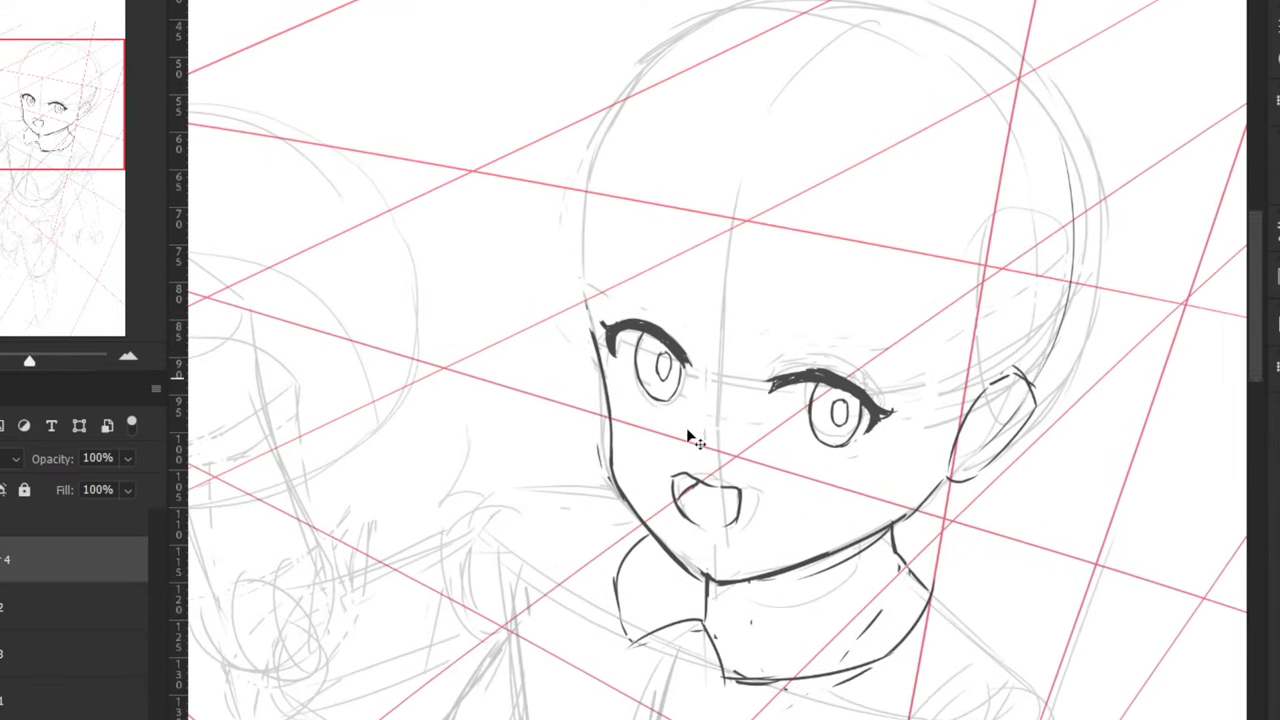
key(ctrl+plus)
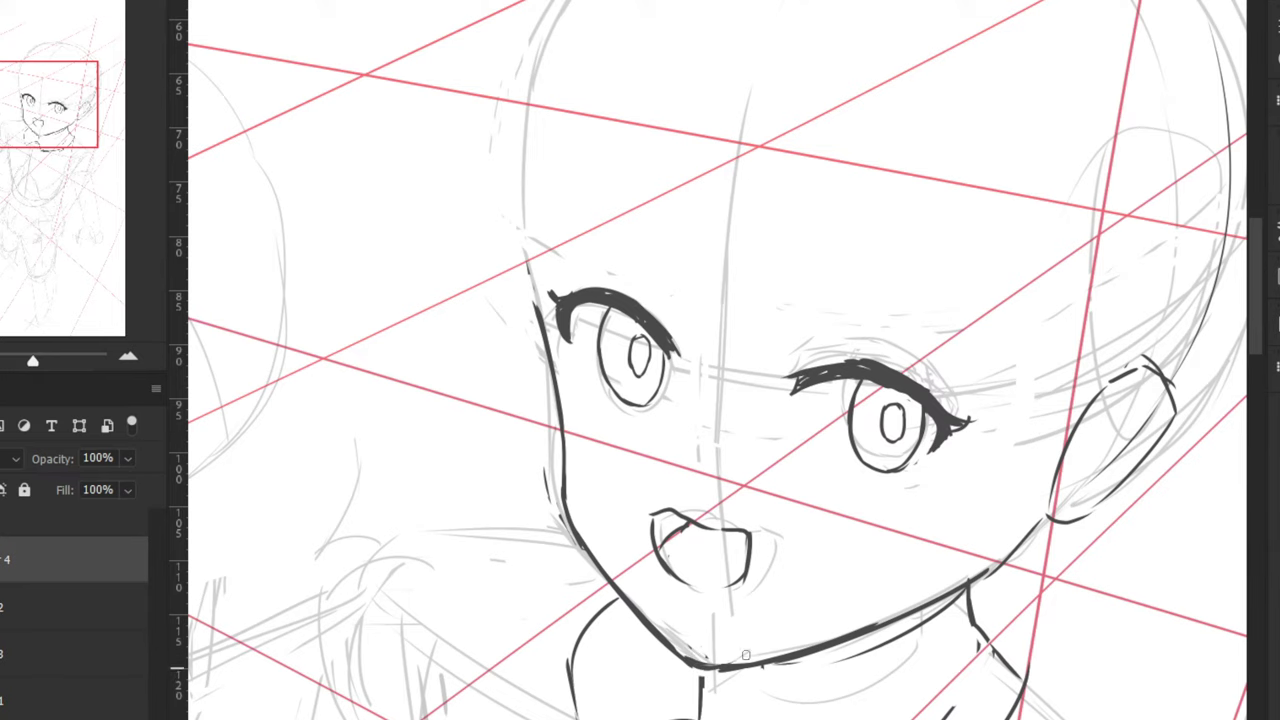
key(ctrl+minus)
key(ctrl+minus)
key(ctrl+plus)
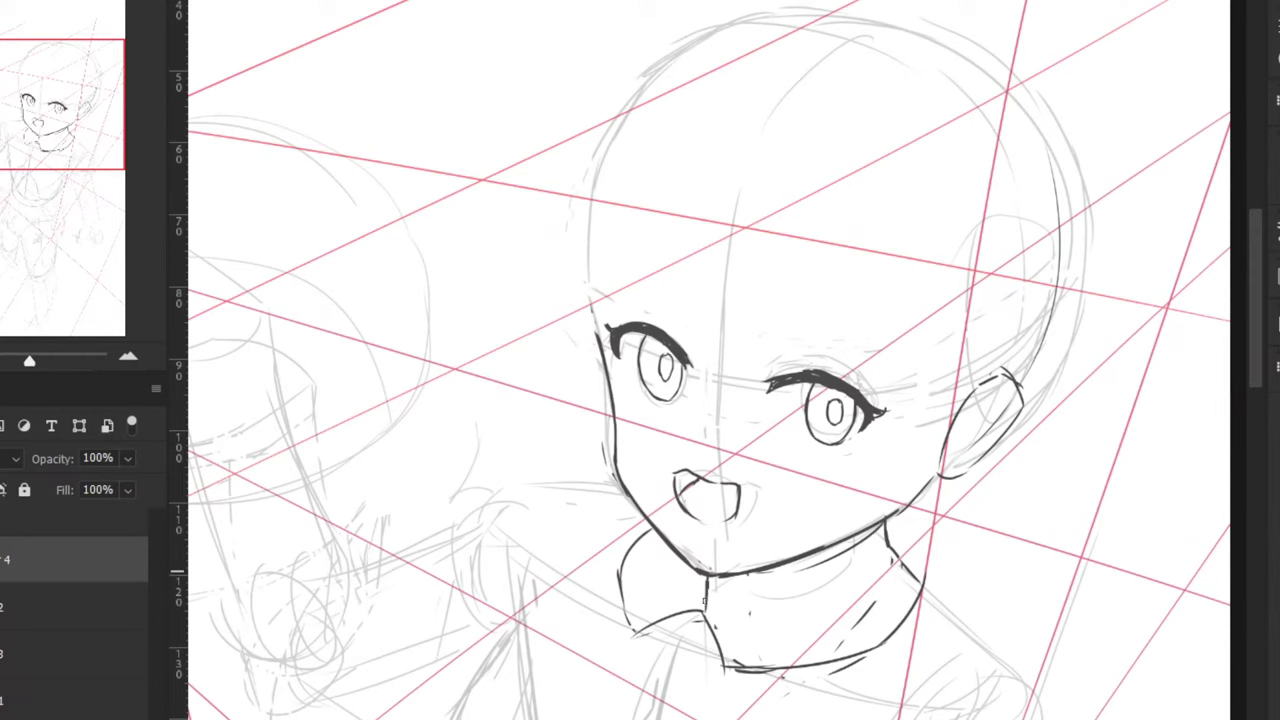
key(ctrl+minus)
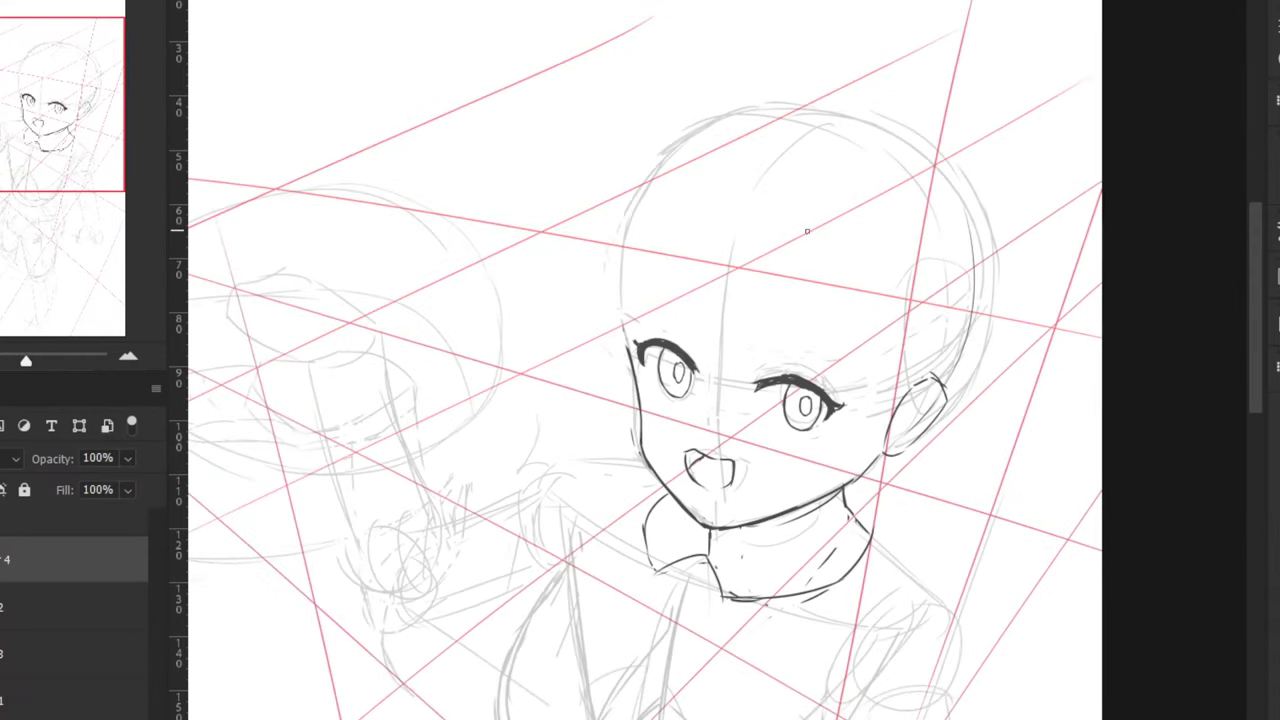
mouse_move(872, 530)
mouse_down()
mouse_move(931, 539)
mouse_move(919, 545)
mouse_up()
key(ctrl+z)
drag(850, 571, 876, 587)
key(ctrl+z)
key(ctrl+z)
mouse_move(876, 538)
mouse_down()
mouse_move(925, 542)
mouse_move(867, 580)
mouse_up()
key(ctrl+z)
key(ctrl+z)
drag(931, 550, 862, 602)
mouse_move(928, 548)
mouse_down()
mouse_move(879, 550)
mouse_move(903, 546)
mouse_move(888, 545)
mouse_move(842, 574)
mouse_move(852, 598)
mouse_move(850, 579)
mouse_move(871, 595)
mouse_move(862, 579)
mouse_move(883, 547)
mouse_move(859, 601)
mouse_up()
key(ctrl+z)
key(ctrl+z)
drag(927, 566, 940, 594)
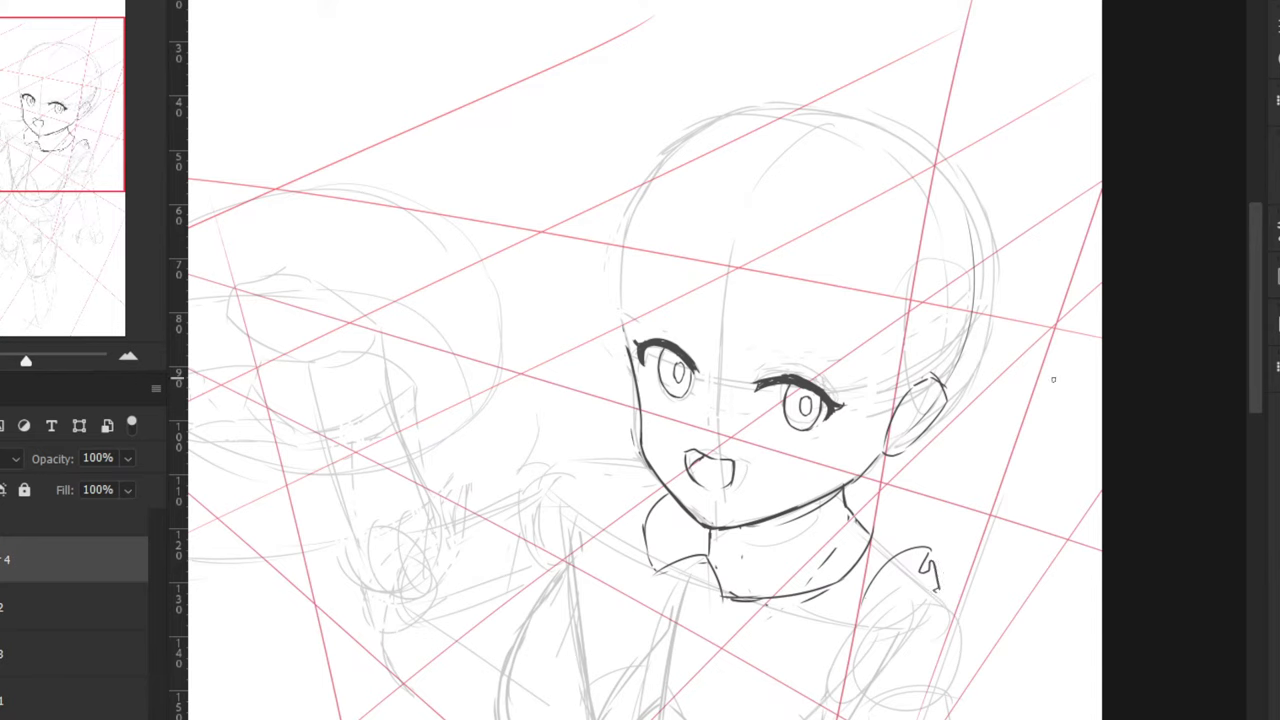
key(ctrl+z)
drag(928, 552, 941, 530)
key(ctrl+z)
mouse_move(927, 550)
mouse_down()
mouse_move(902, 537)
mouse_move(846, 588)
mouse_move(848, 608)
mouse_up()
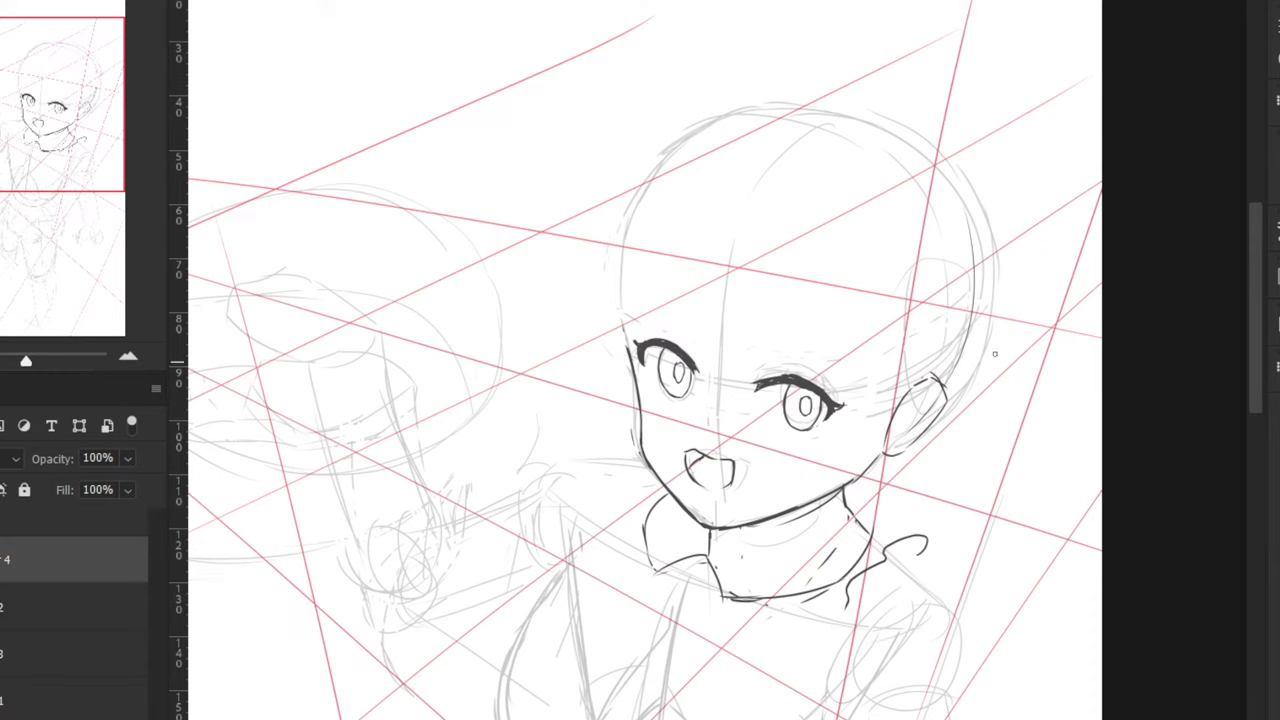
key(ctrl+z)
Ink a short curve over the ear-side shoulder beside the collar as the top end of the chest strap
scroll(755, 432, down, 5)
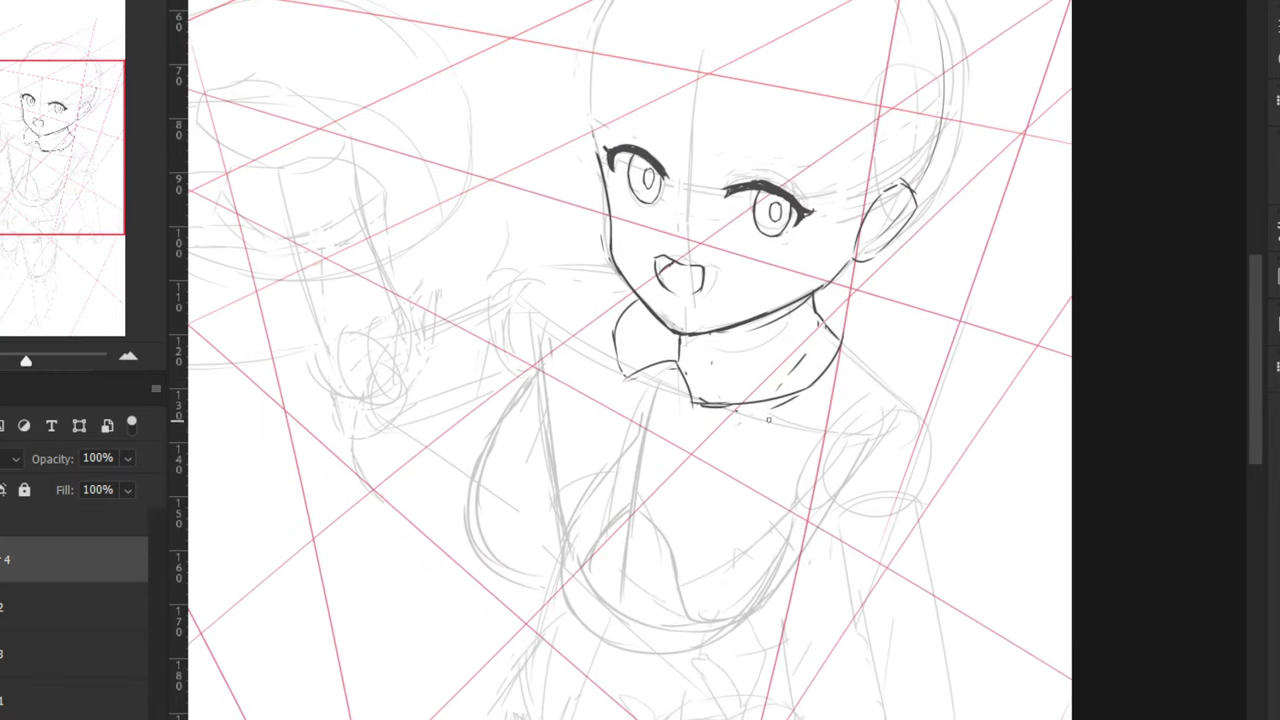
mouse_move(863, 368)
mouse_down()
mouse_move(828, 388)
mouse_move(878, 377)
mouse_move(804, 394)
mouse_up()
key(ctrl+z)
key(ctrl+z)
drag(875, 372, 802, 414)
drag(873, 371, 855, 363)
mouse_move(861, 362)
mouse_down()
mouse_move(833, 370)
mouse_move(818, 394)
mouse_up()
key(ctrl+z)
key(ctrl+z)
key(ctrl+z)
key(ctrl+z)
Extend the ear-side strap's edge from the shoulder diagonally across the chest to the bottom of the bust
drag(811, 395, 757, 511)
key(ctrl+z)
drag(820, 392, 672, 594)
key(ctrl+z)
key(ctrl+z)
mouse_move(762, 481)
mouse_down()
mouse_move(677, 559)
mouse_move(714, 520)
mouse_move(693, 540)
mouse_up()
key(ctrl+z)
key(ctrl+z)
key(ctrl+z)
mouse_move(768, 466)
mouse_down()
mouse_move(677, 556)
mouse_move(642, 643)
mouse_up()
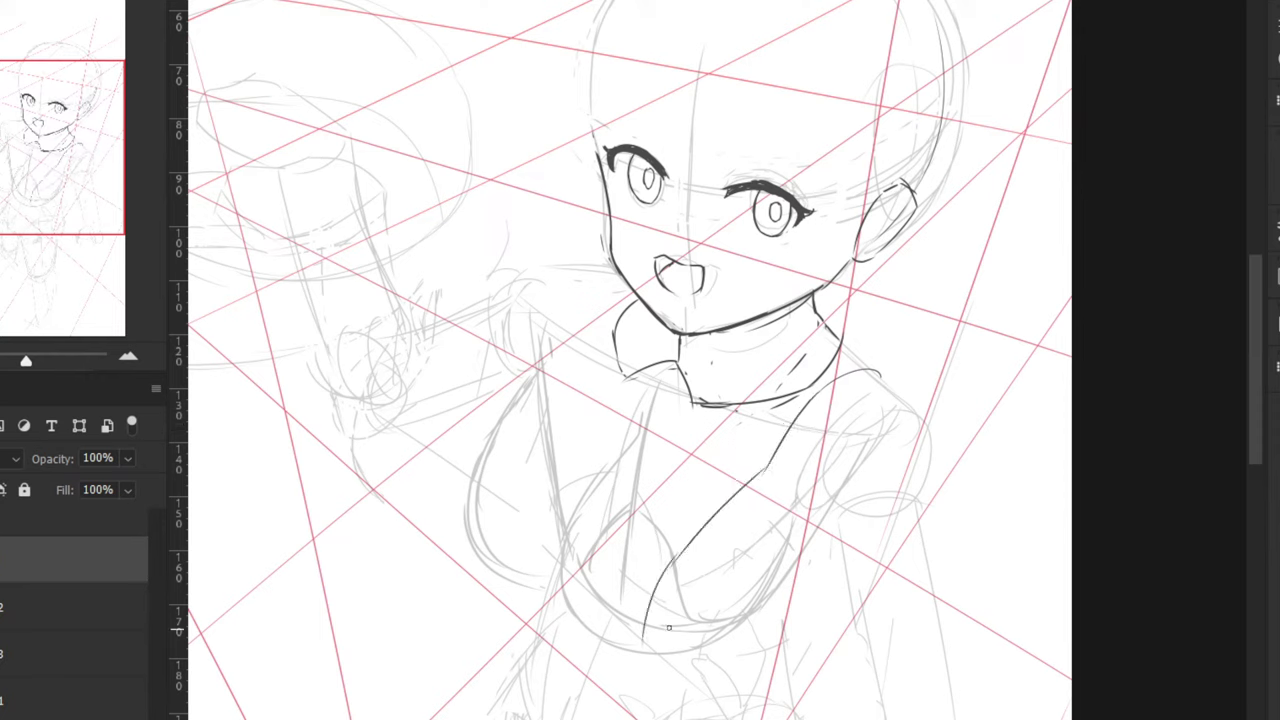
Redraw the lower part of the ear-side strap's edge and reinforce the line with repeated strokes up to the shoulder
key(ctrl+z)
drag(674, 558, 637, 648)
drag(777, 450, 734, 498)
key(ctrl+z)
mouse_move(674, 560)
mouse_down()
mouse_move(731, 503)
mouse_move(668, 572)
mouse_up()
mouse_move(726, 507)
mouse_down()
mouse_move(650, 595)
mouse_move(637, 640)
mouse_up()
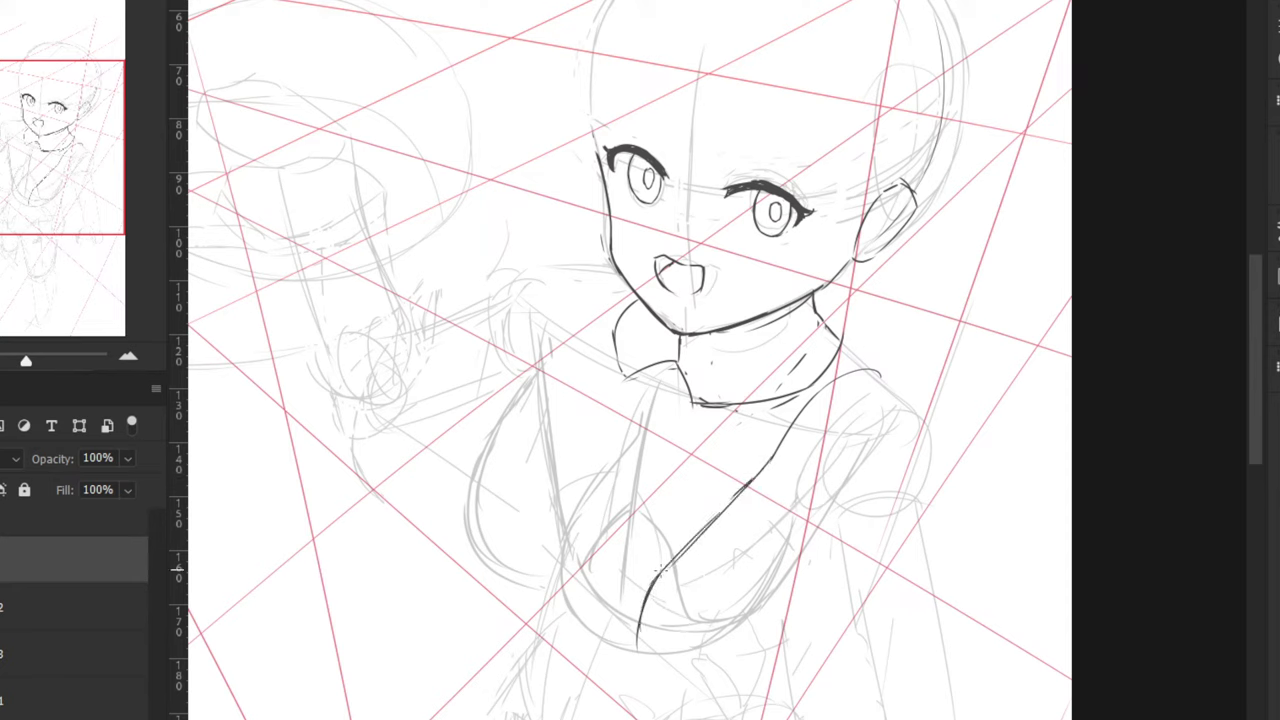
drag(669, 564, 640, 628)
drag(665, 564, 638, 636)
drag(702, 530, 671, 565)
drag(731, 507, 656, 583)
drag(697, 535, 637, 646)
mouse_move(880, 368)
mouse_down()
mouse_move(804, 393)
mouse_move(730, 487)
mouse_up()
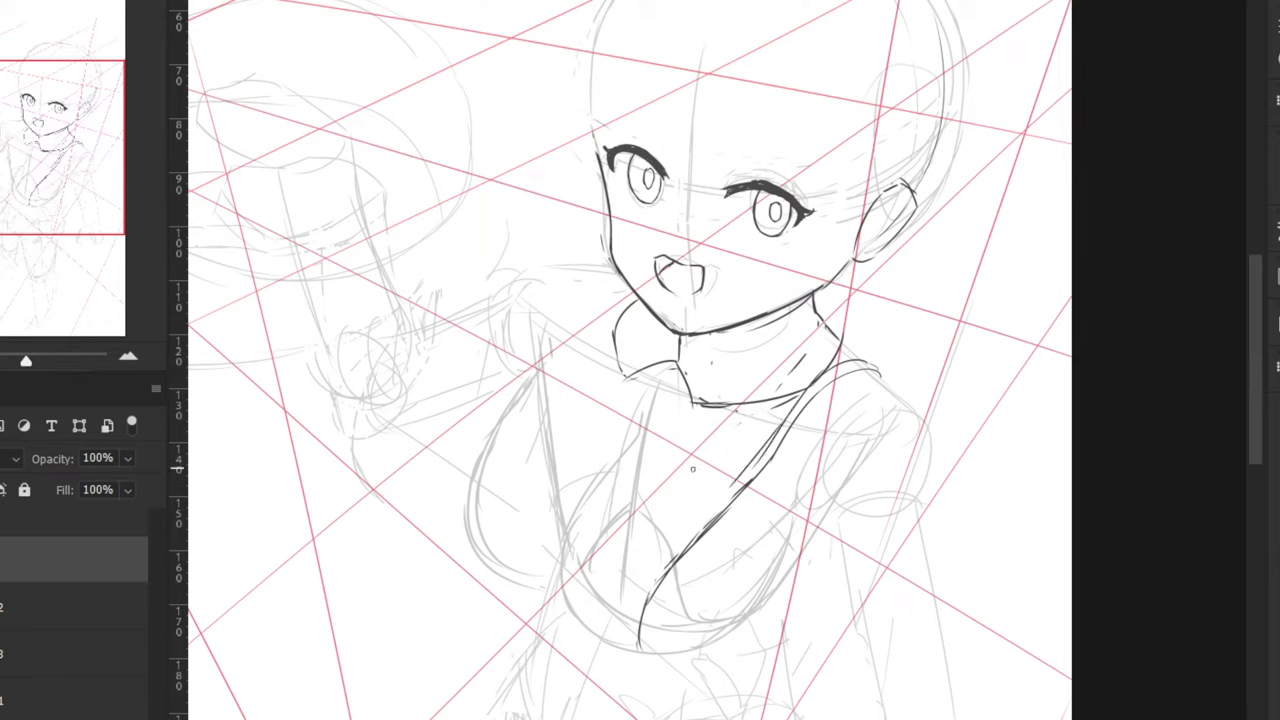
Ink the garment's neckline just below the collar, with a short centre mark beneath it
drag(653, 388, 652, 407)
mouse_move(574, 324)
mouse_down()
mouse_move(656, 387)
mouse_move(727, 414)
mouse_up()
key(ctrl+z)
drag(640, 380, 796, 431)
drag(844, 349, 852, 357)
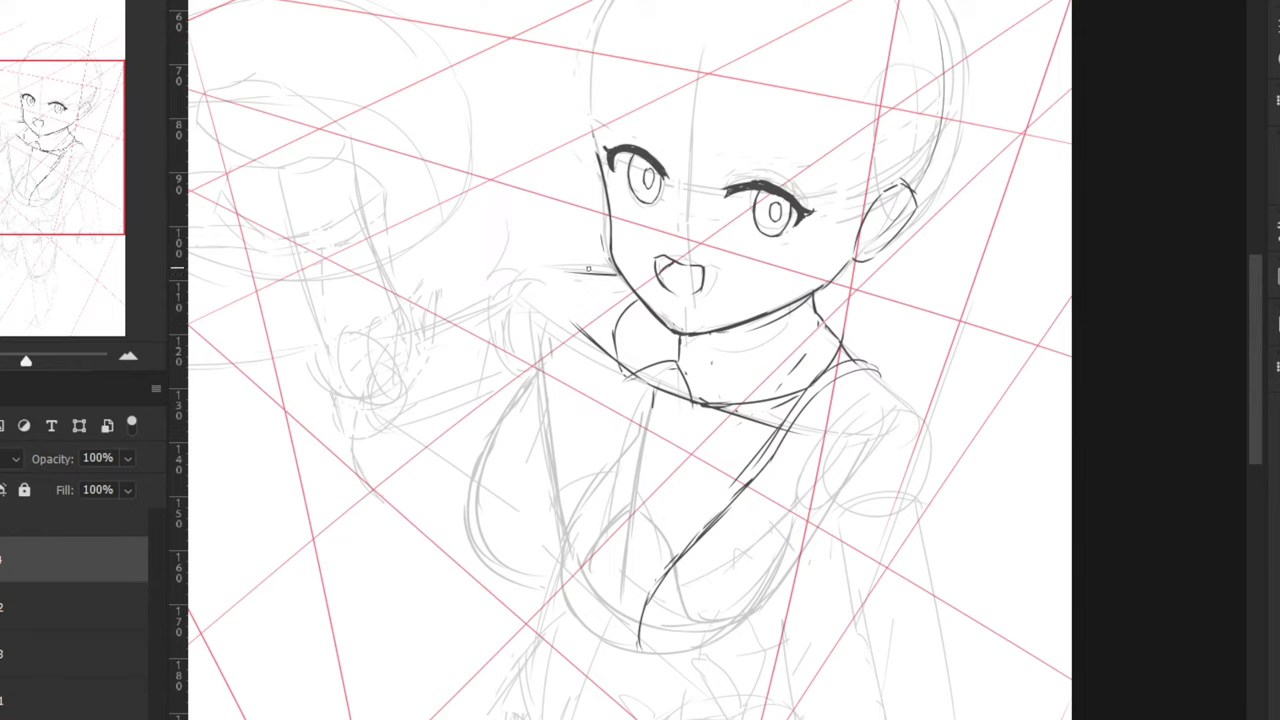
Add a parallel inner edge to the lower half of the ear-side strap
drag(736, 478, 684, 528)
key(ctrl+z)
mouse_move(742, 476)
mouse_down()
mouse_move(625, 595)
mouse_move(654, 578)
mouse_up()
key(ctrl+z)
key(ctrl+z)
mouse_move(742, 475)
mouse_down()
mouse_move(638, 588)
mouse_move(661, 560)
mouse_move(629, 641)
mouse_up()
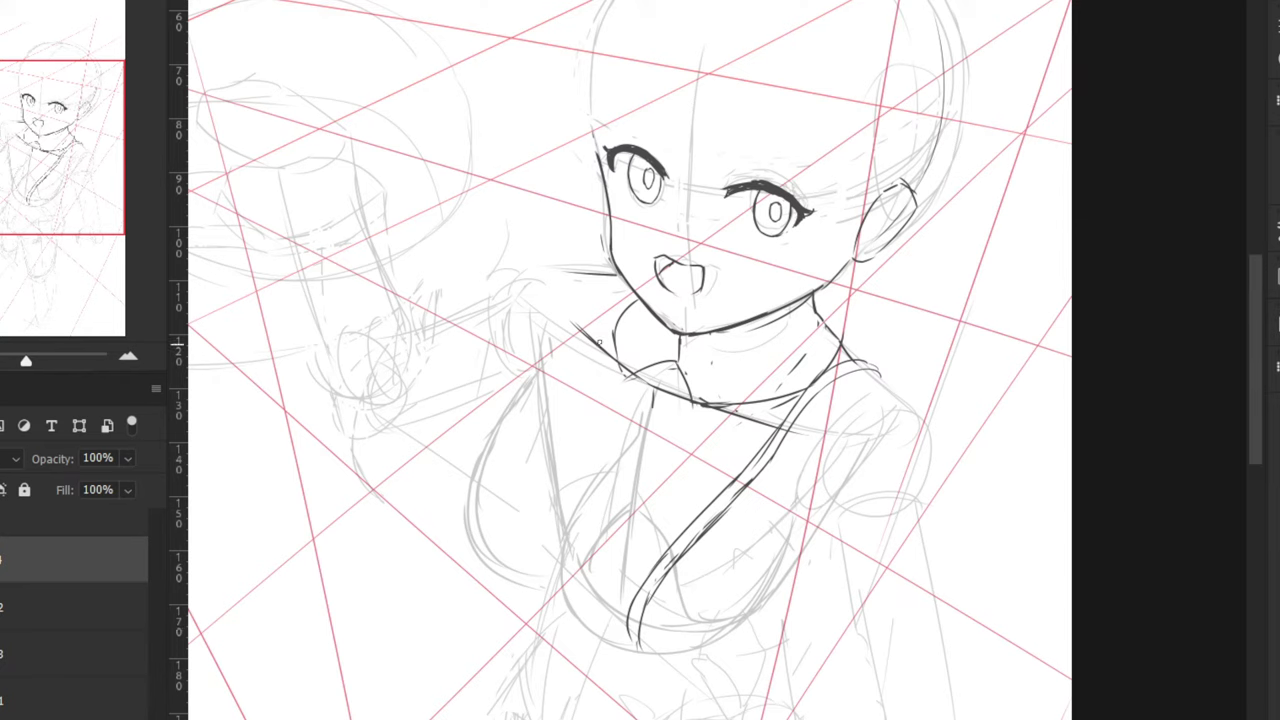
Ink the first edge of the tray-side strap from the collar down across the chest
mouse_move(611, 328)
mouse_down()
mouse_move(550, 408)
mouse_move(610, 329)
mouse_move(591, 388)
mouse_move(597, 375)
mouse_move(529, 465)
mouse_move(578, 404)
mouse_move(525, 482)
mouse_move(497, 541)
mouse_up()
key(ctrl+z)
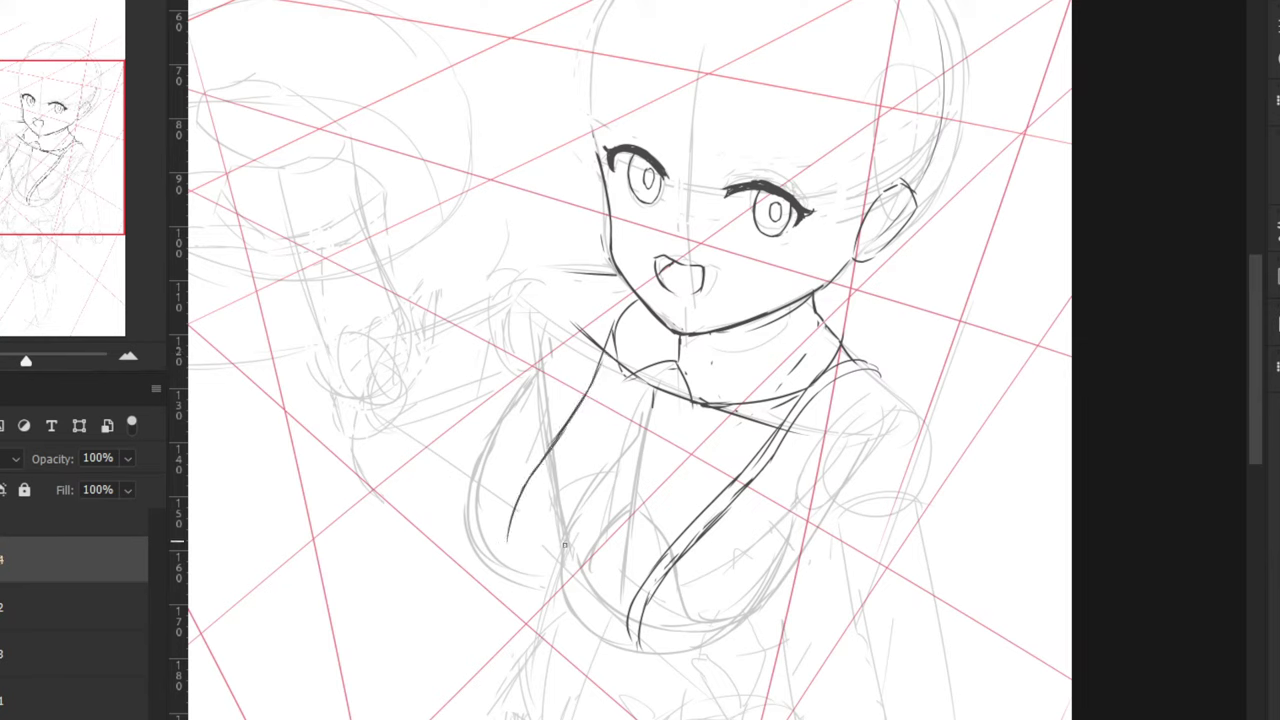
drag(513, 510, 509, 565)
key(ctrl+z)
key(ctrl+z)
drag(552, 443, 507, 520)
key(ctrl+z)
drag(550, 446, 500, 551)
drag(501, 528, 501, 583)
key(ctrl+z)
mouse_move(500, 530)
mouse_down()
mouse_move(506, 581)
mouse_move(495, 572)
mouse_up()
key(ctrl+z)
Mirror the canvas, ink the tray-side strap's parallel outer edge, and restore the original orientation
key(ctrl+shift+h)
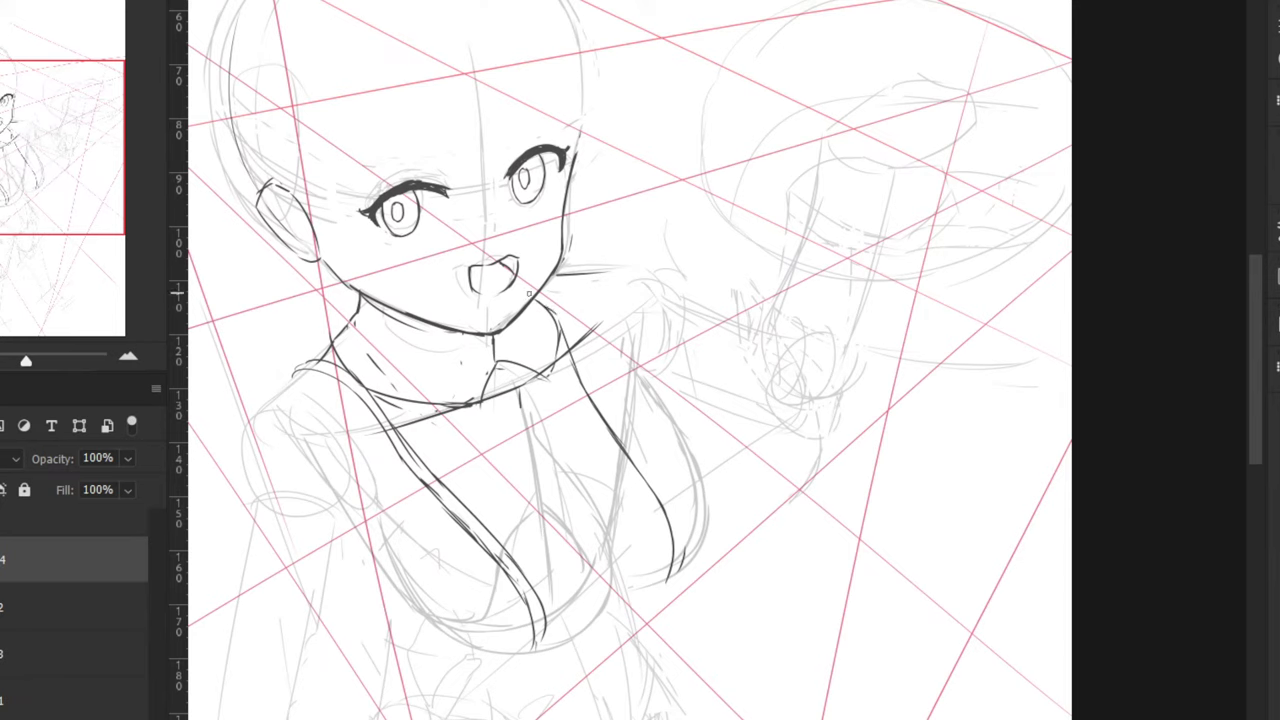
drag(560, 304, 598, 405)
drag(583, 354, 622, 419)
key(ctrl+z)
key(ctrl+z)
drag(584, 362, 632, 438)
drag(598, 388, 658, 478)
drag(627, 431, 680, 518)
drag(669, 491, 686, 549)
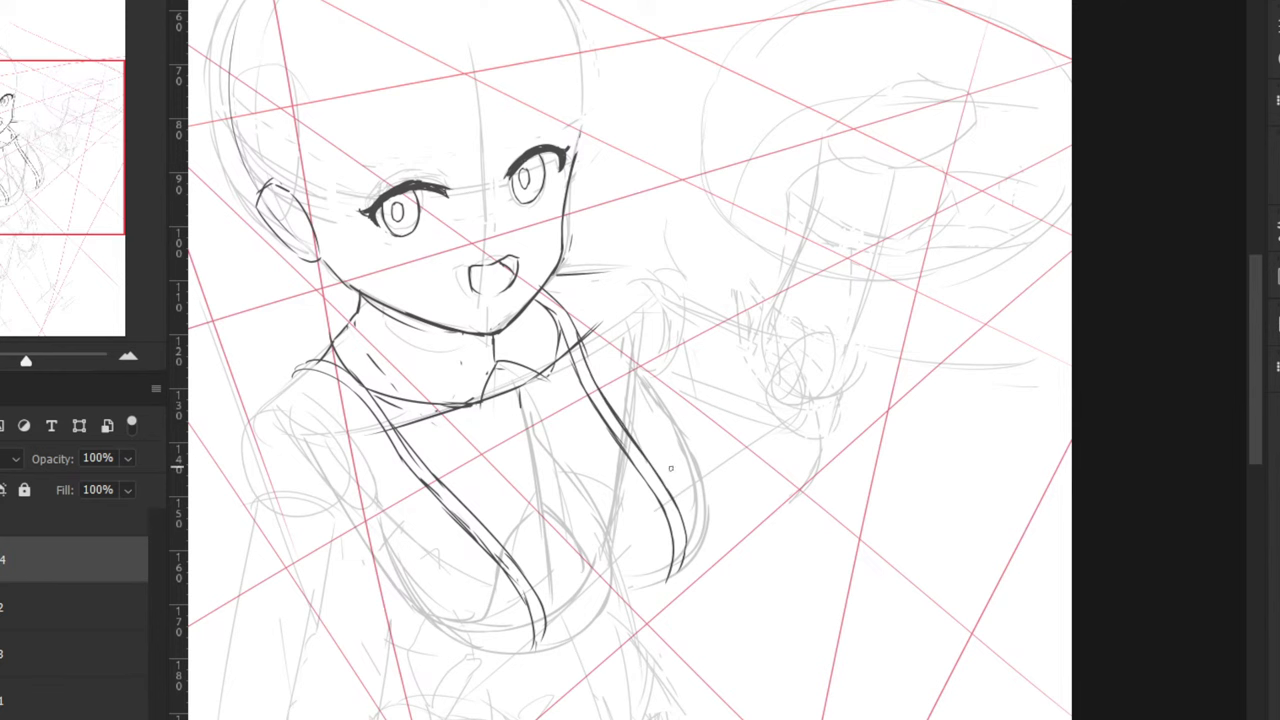
key(ctrl+shift+h)
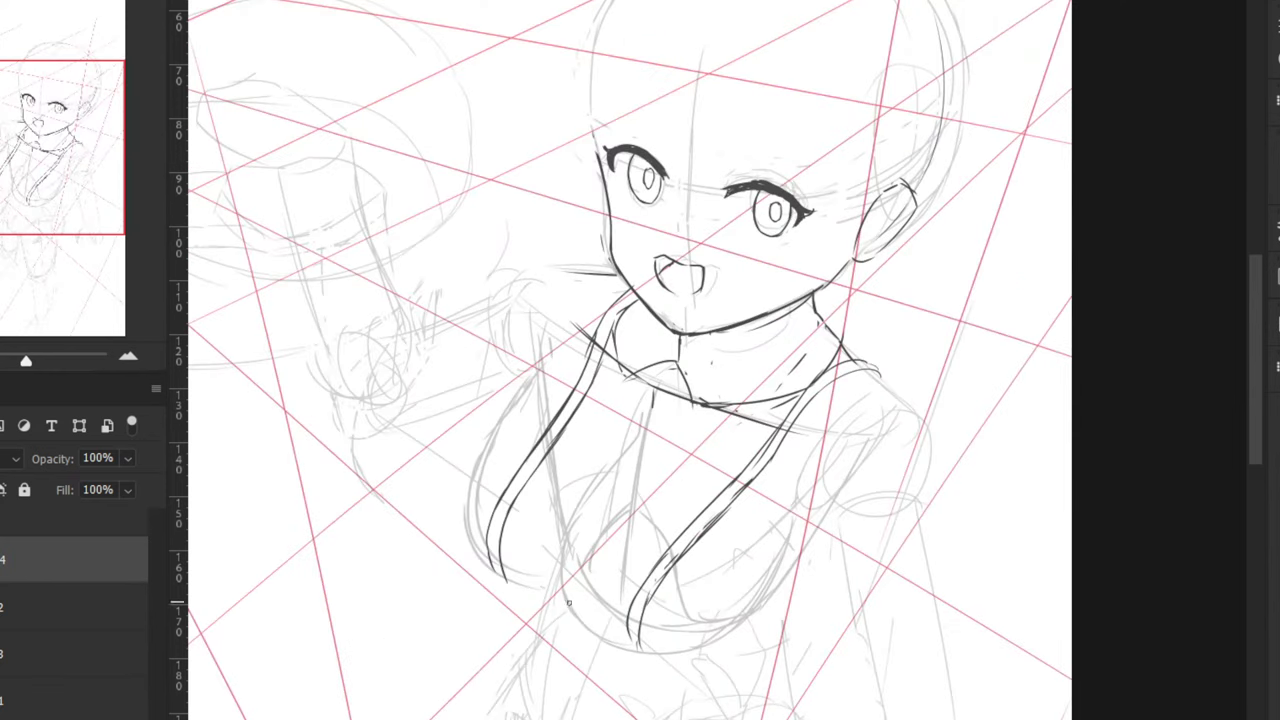
Ink the chest's central fold and its tray-side contour from the armpit round to the lower edge between the straps
mouse_move(477, 475)
mouse_down()
mouse_move(502, 510)
mouse_move(490, 512)
mouse_up()
key(ctrl+z)
mouse_move(645, 415)
mouse_down()
mouse_move(573, 518)
mouse_move(565, 557)
mouse_up()
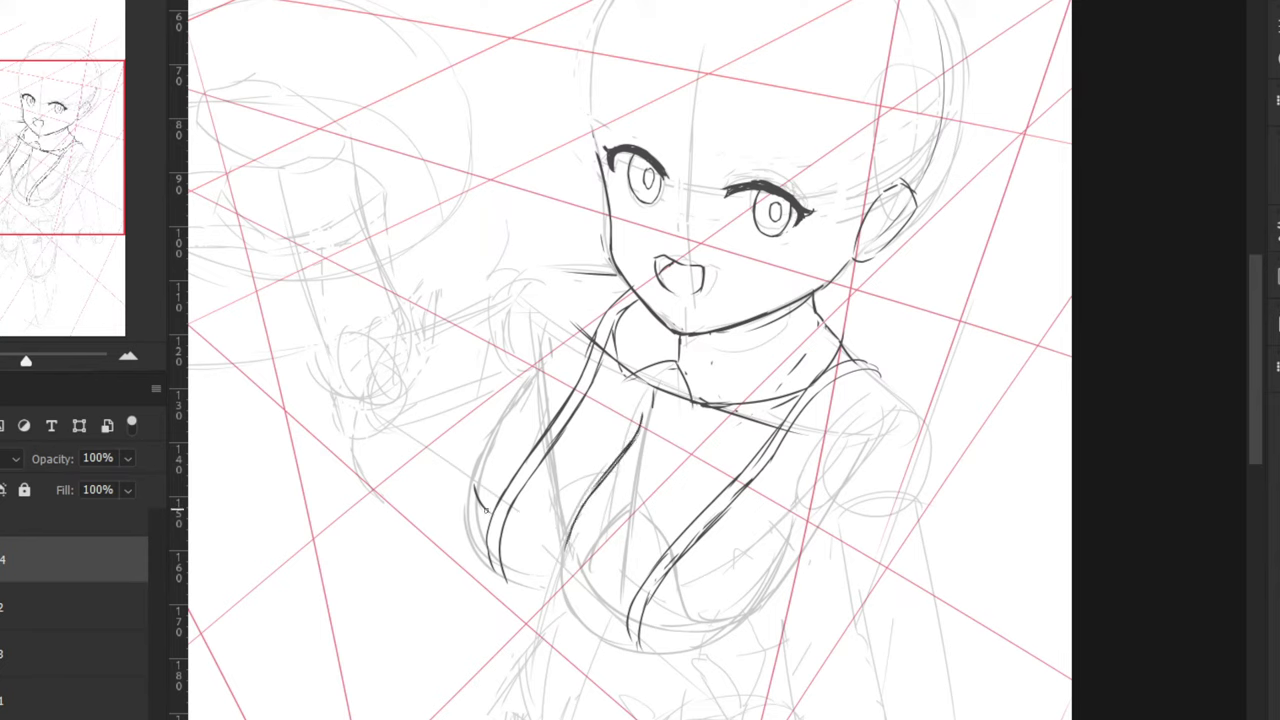
mouse_move(468, 480)
mouse_down()
mouse_move(511, 544)
mouse_move(555, 561)
mouse_up()
key(ctrl+z)
key(ctrl+z)
key(ctrl+z)
drag(484, 507, 583, 583)
drag(508, 528, 618, 605)
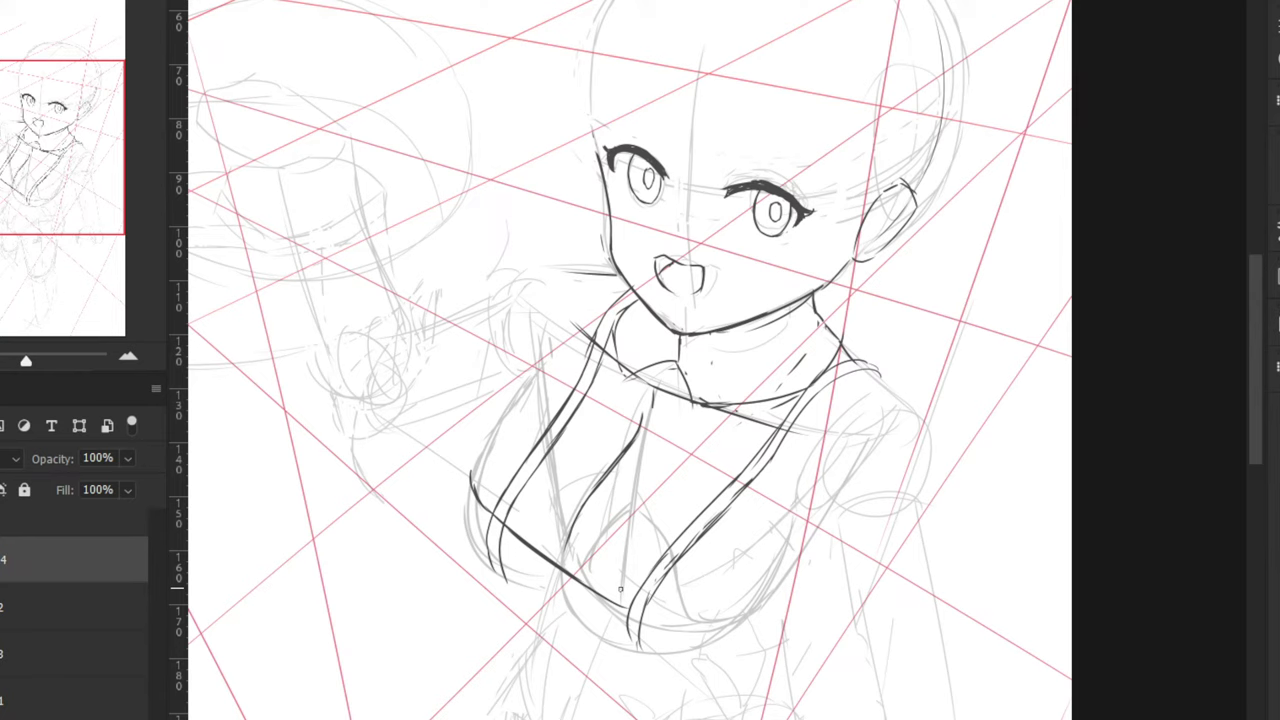
drag(575, 527, 565, 567)
mouse_move(547, 346)
mouse_down()
mouse_move(472, 470)
mouse_move(476, 488)
mouse_up()
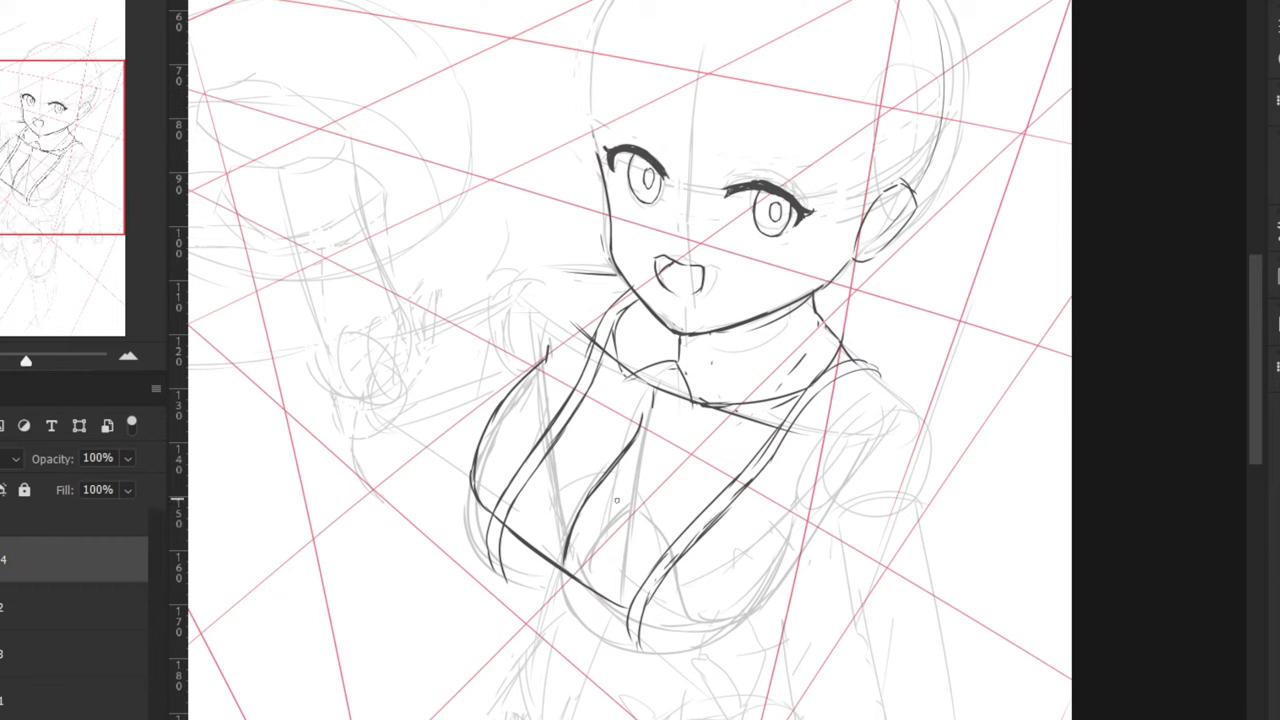
Ink the ear-side chest contour from the armpit down and join it to the lower edge
key(ctrl+minus)
key(ctrl+minus)
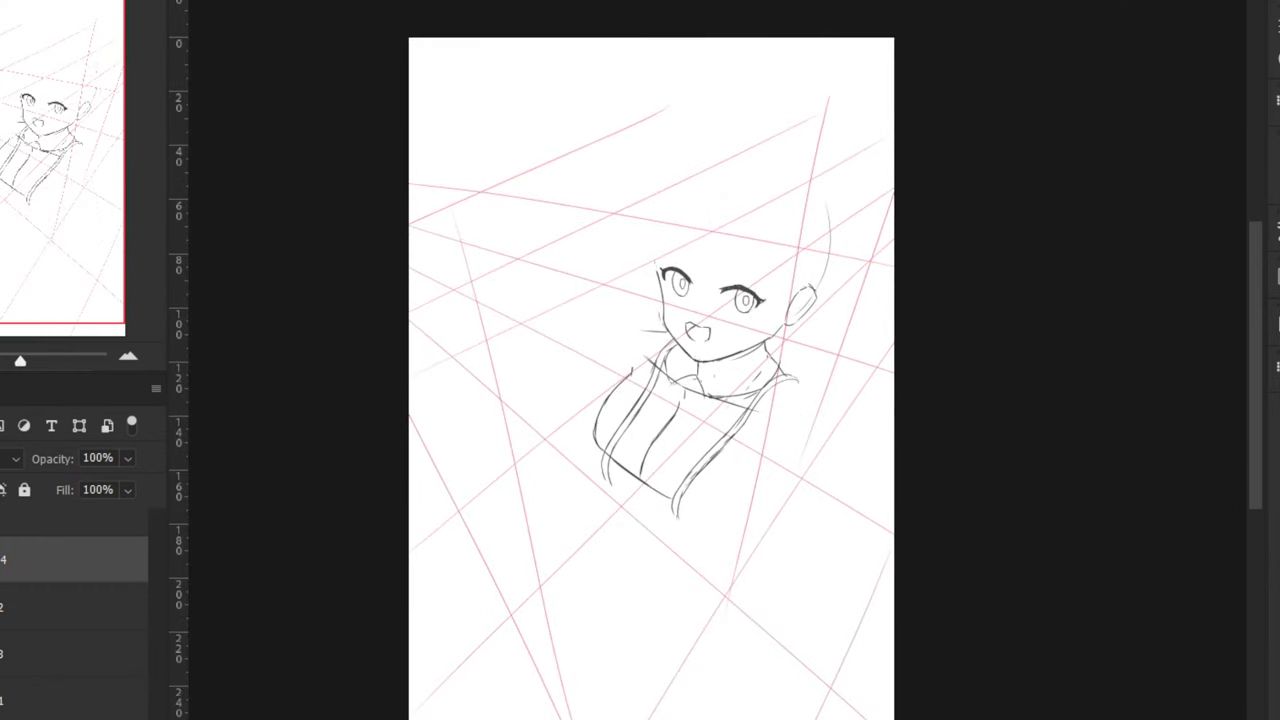
key(ctrl+plus)
key(ctrl+plus)
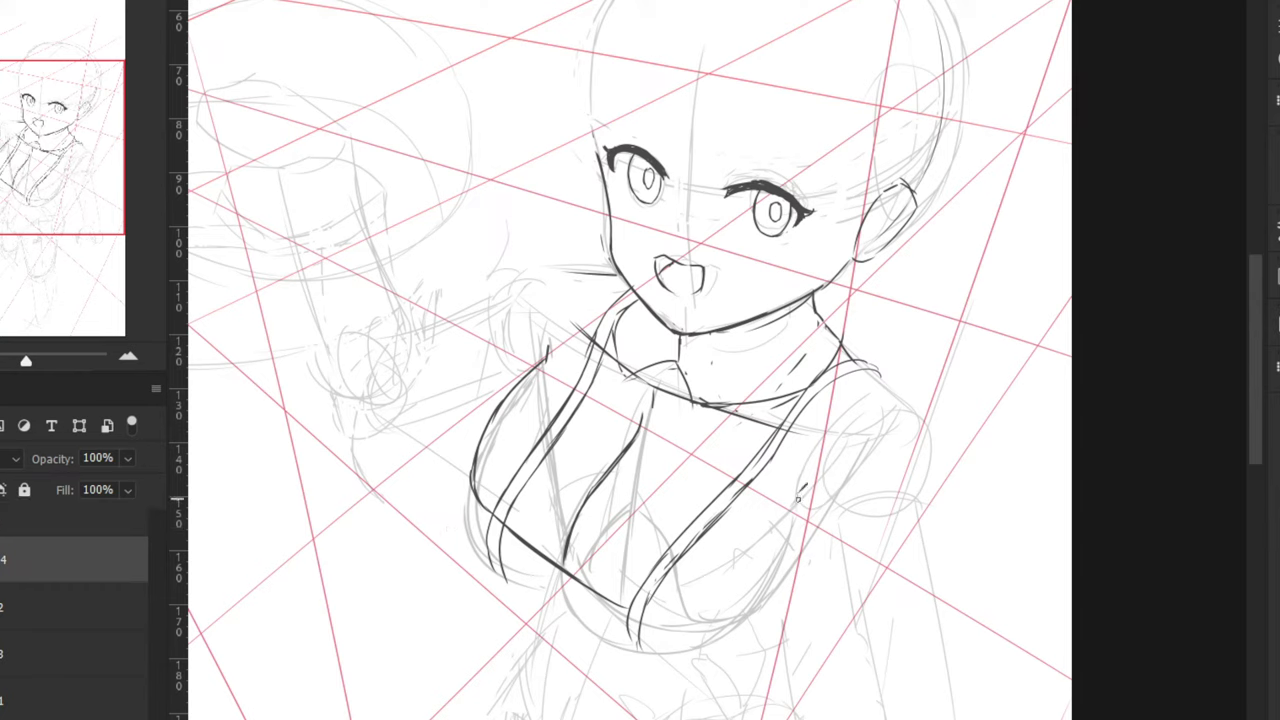
mouse_move(806, 490)
mouse_down()
mouse_move(814, 478)
mouse_move(740, 618)
mouse_up()
mouse_move(618, 606)
mouse_down()
mouse_move(683, 617)
mouse_move(671, 632)
mouse_move(685, 624)
mouse_up()
key(ctrl+z)
key(ctrl+z)
drag(745, 612, 700, 628)
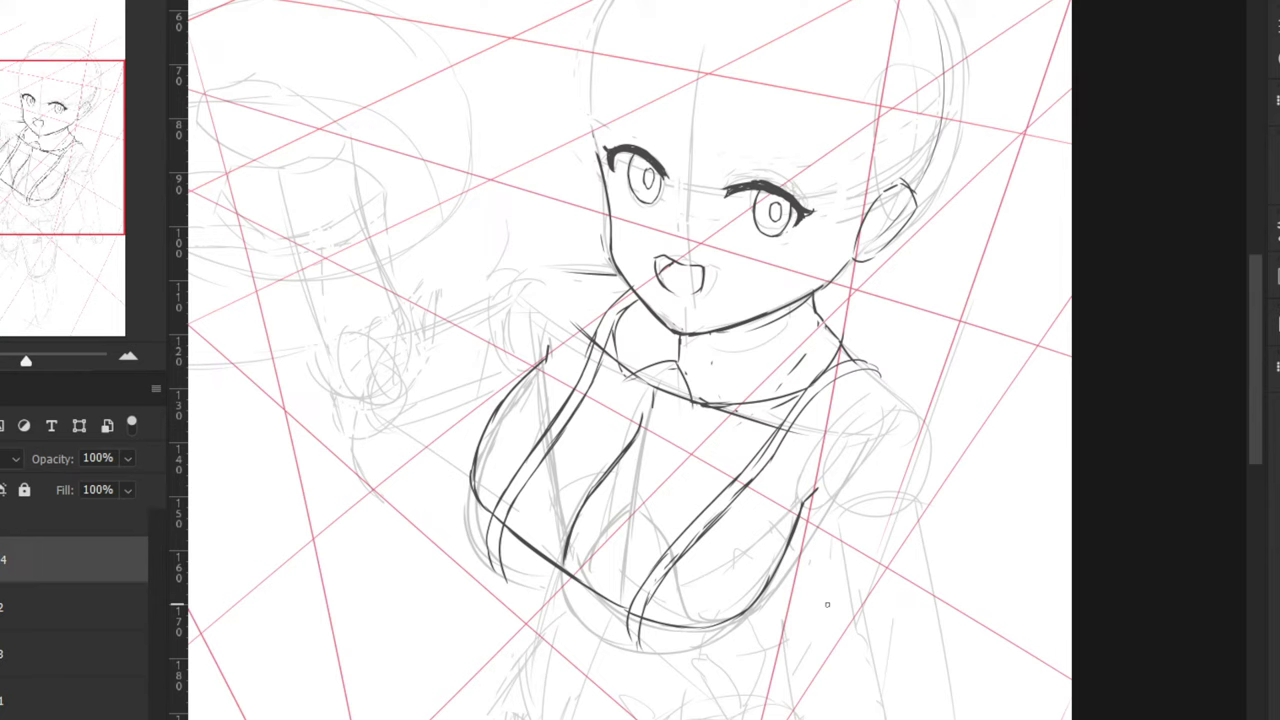
drag(798, 562, 750, 622)
click(14, 566)
drag(803, 554, 724, 623)
key(ctrl+z)
key(ctrl+z)
mouse_move(858, 377)
mouse_down()
mouse_move(911, 397)
mouse_move(845, 421)
mouse_move(783, 479)
mouse_up()
key(ctrl+z)
key(ctrl+z)
key(ctrl+z)
drag(903, 393, 818, 420)
key(ctrl+z)
Open the reference illustration 109536288_p0.psd and examine the ruffles along the top's straps up close
scroll(528, 163, up, 3)
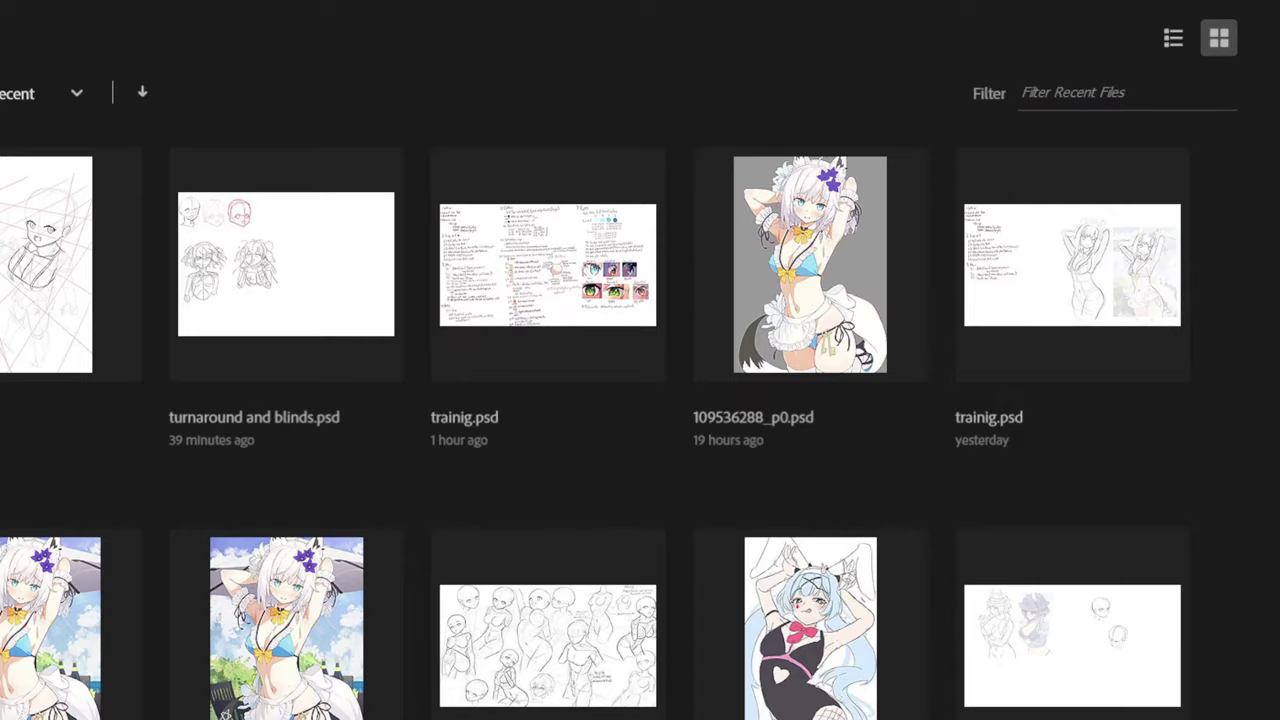
click(740, 251)
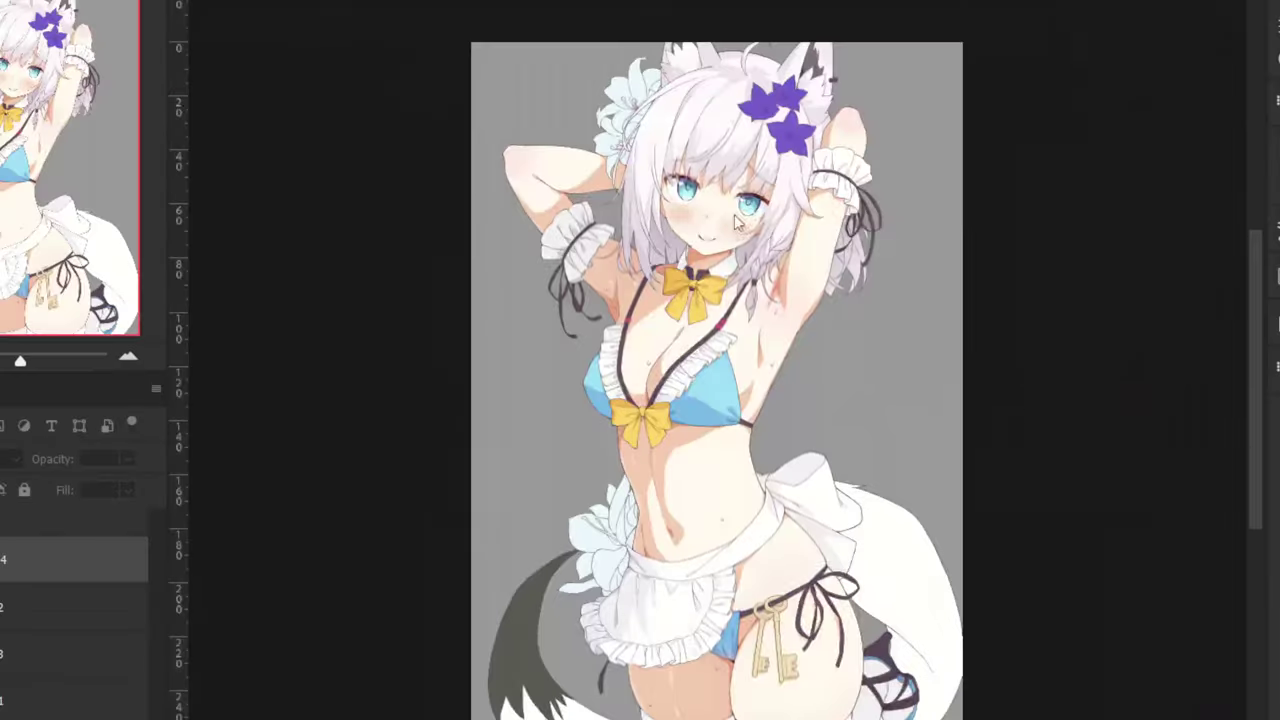
key(ctrl+plus)
key(ctrl+plus)
key(ctrl+plus)
key(ctrl+plus)
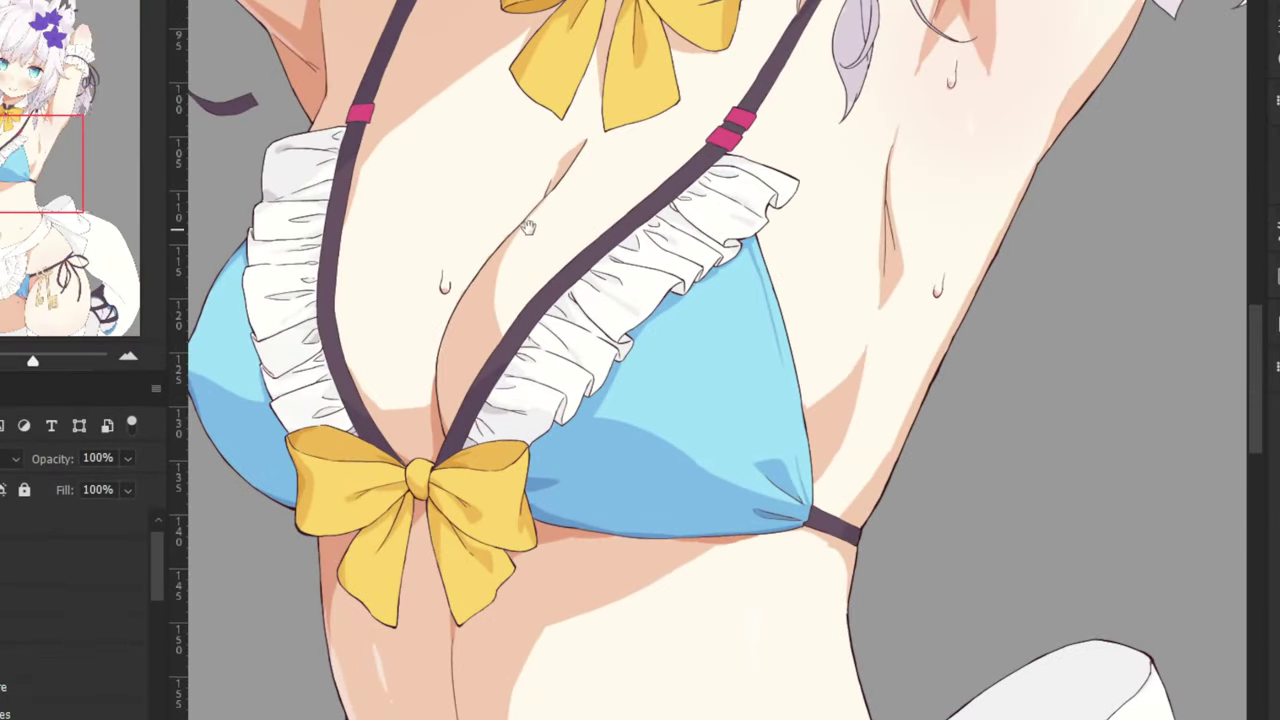
drag(528, 228, 489, 358)
key(ctrl+plus)
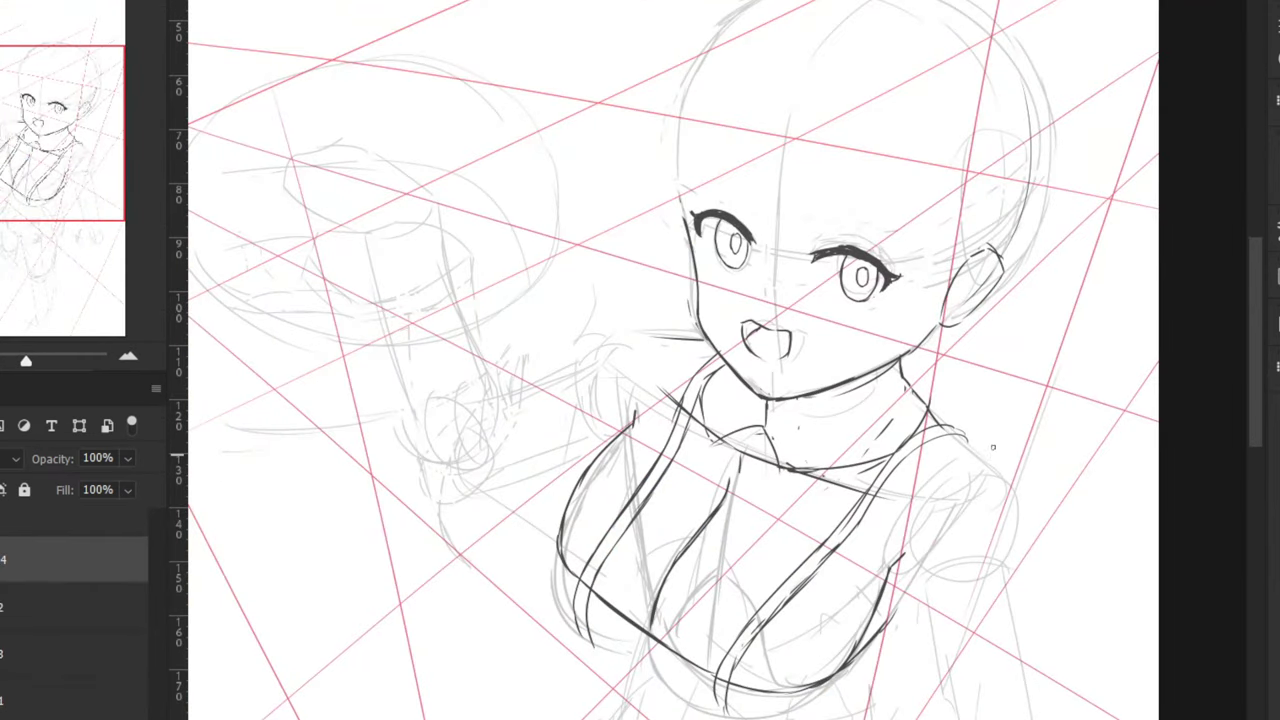
key(ctrl+z)
mouse_move(985, 456)
mouse_down()
mouse_move(945, 459)
mouse_move(840, 569)
mouse_up()
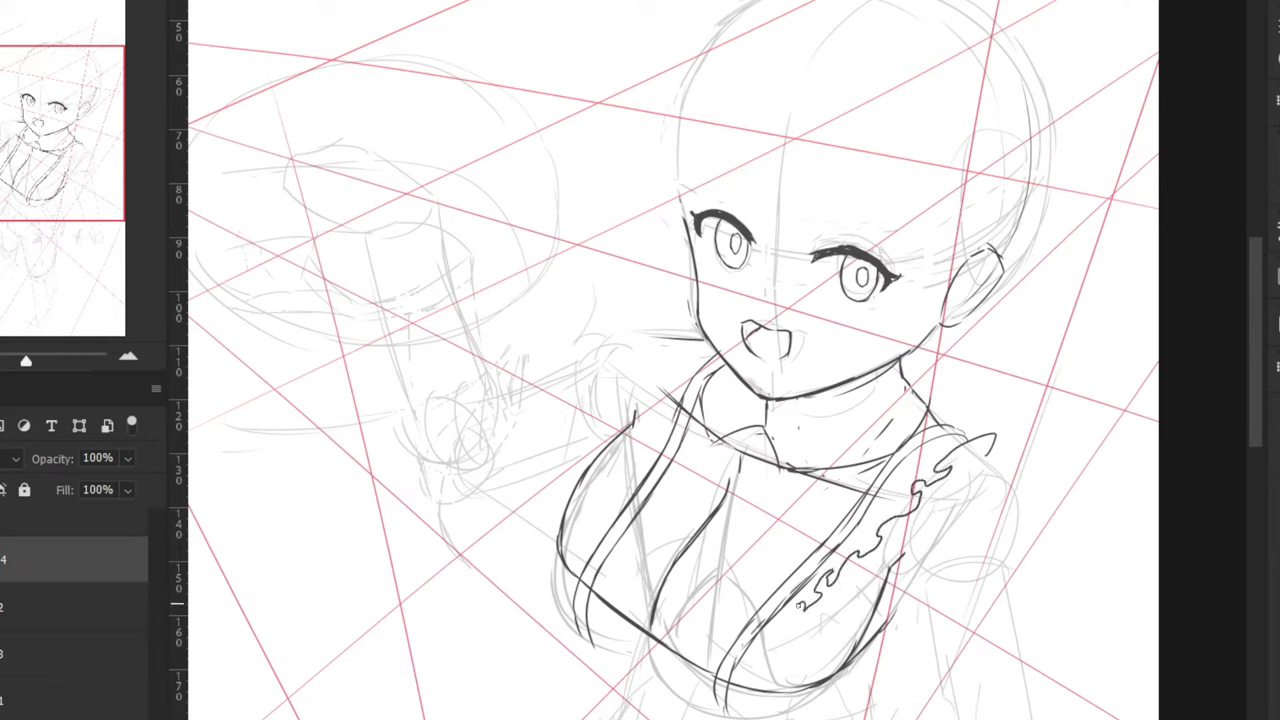
drag(790, 617, 784, 632)
key(ctrl+z)
key(ctrl+z)
key(ctrl+z)
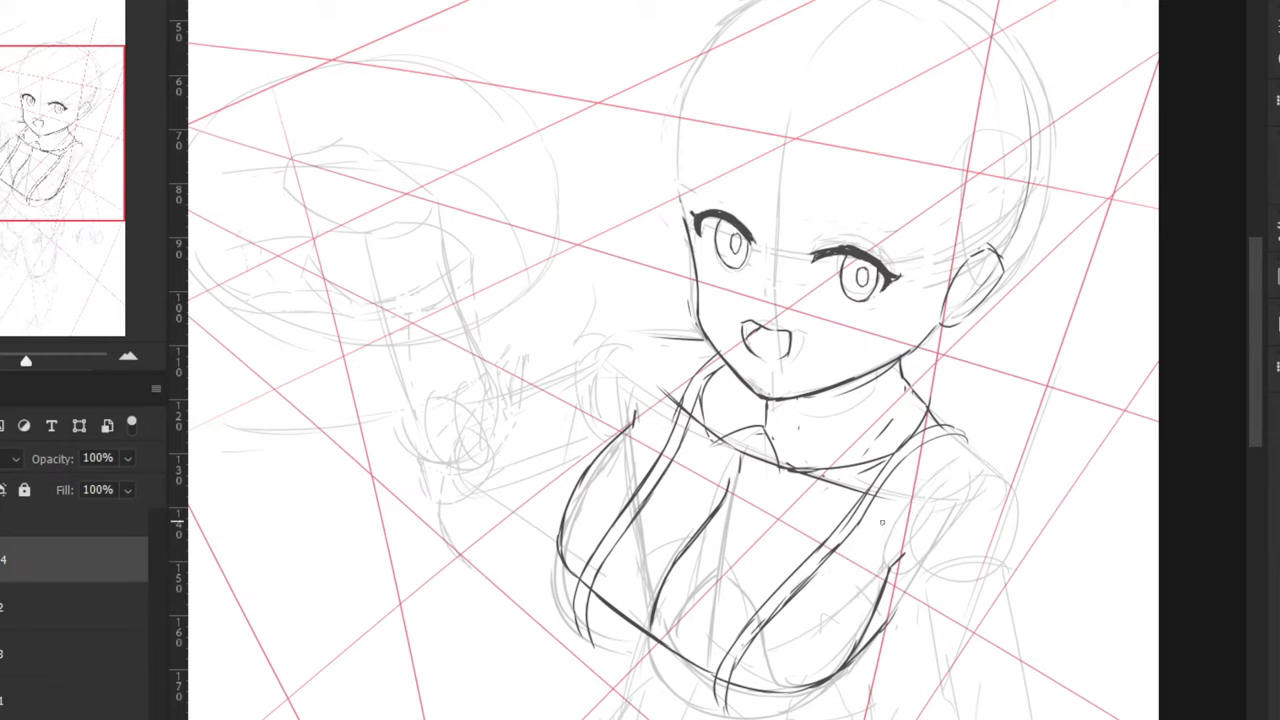
Draw a wavy ruffle edge along the outer side of the ear-side strap, from the shoulder to the strap's lower end
drag(977, 457, 933, 462)
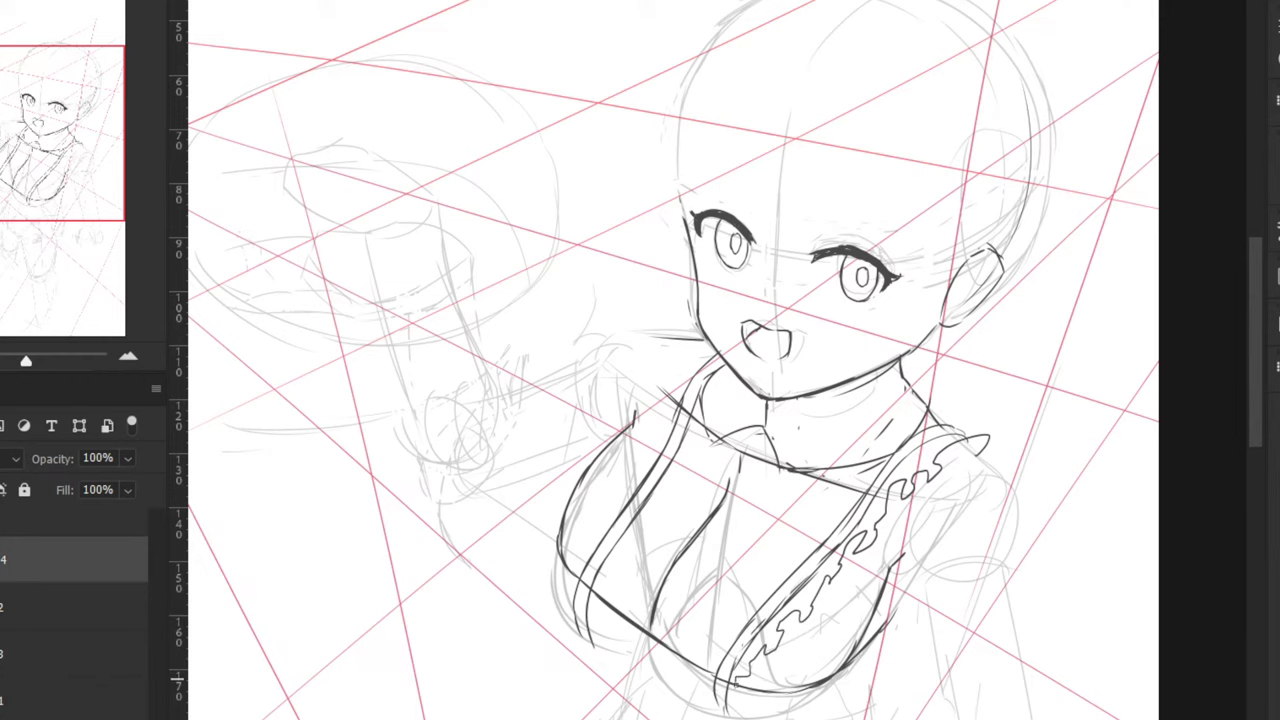
drag(732, 707, 729, 714)
key(ctrl+plus)
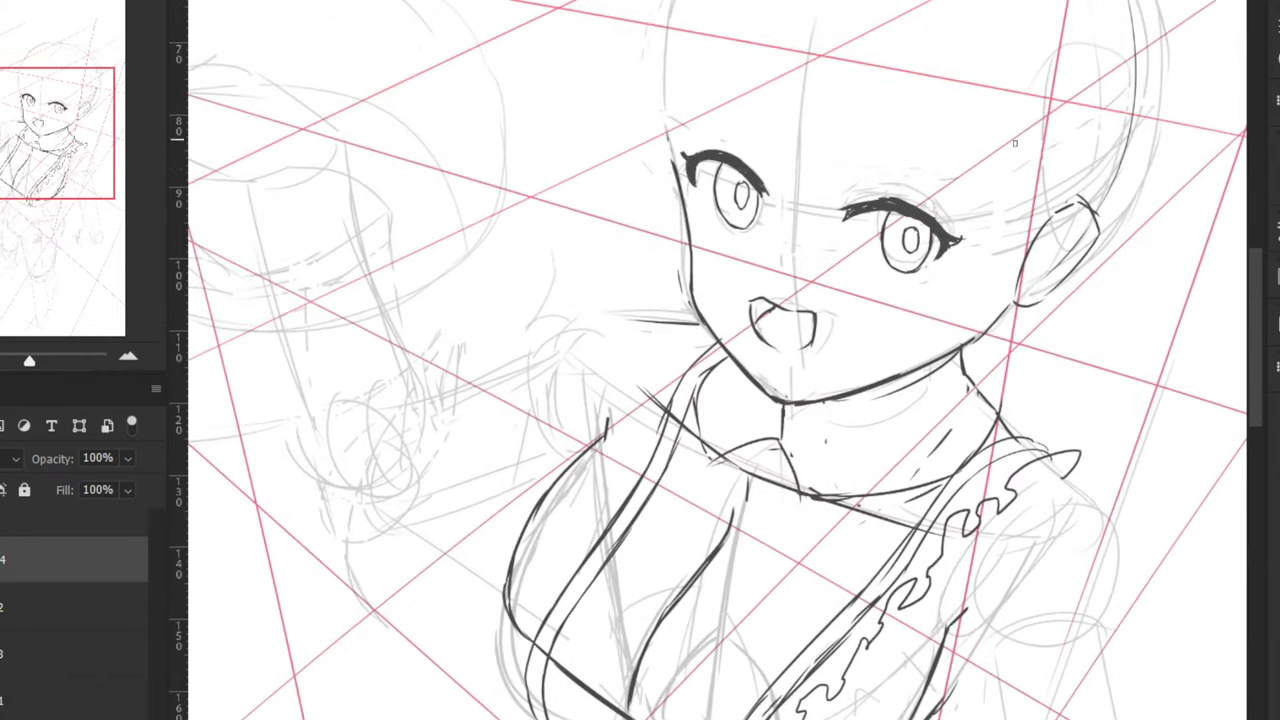
drag(964, 400, 704, 454)
key(ctrl+plus)
mouse_move(876, 575)
mouse_down()
mouse_move(802, 576)
mouse_move(873, 578)
mouse_move(790, 581)
mouse_up()
key(ctrl+z)
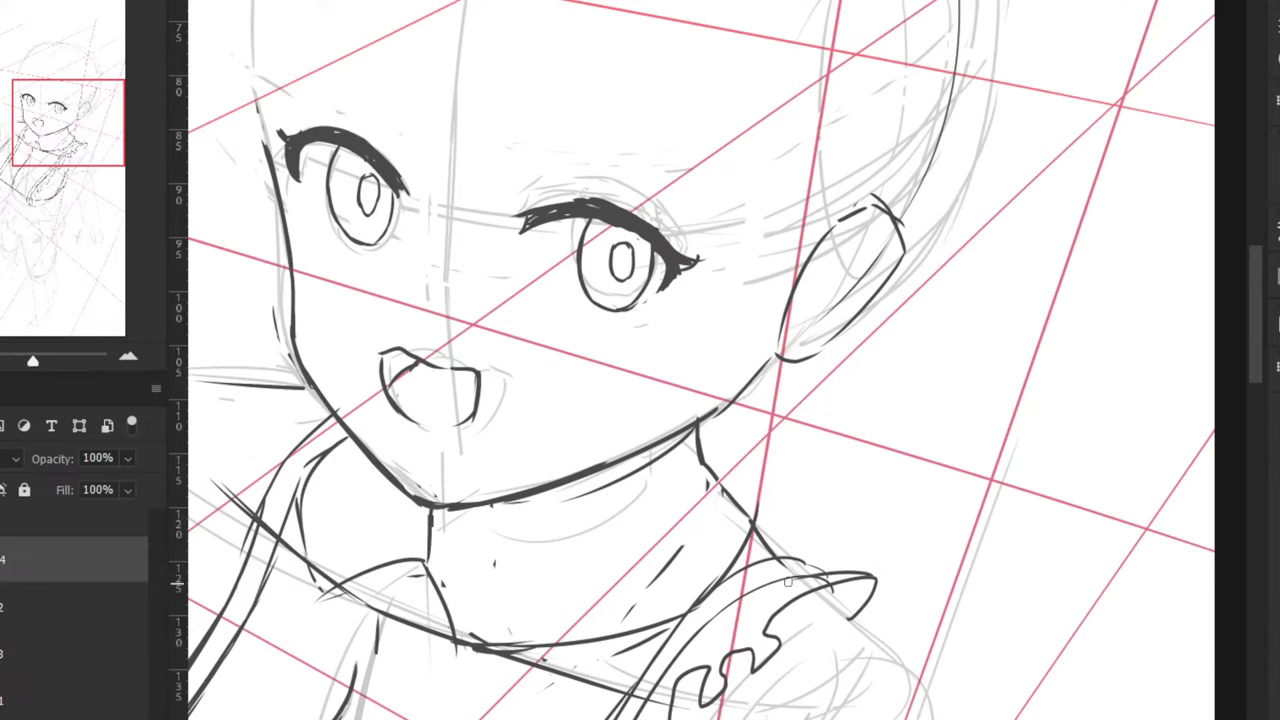
key(ctrl+z)
drag(875, 576, 794, 580)
key(ctrl+z)
mouse_move(876, 577)
mouse_down()
mouse_move(781, 579)
mouse_move(797, 576)
mouse_move(755, 594)
mouse_move(786, 574)
mouse_move(740, 611)
mouse_move(755, 589)
mouse_move(761, 608)
mouse_move(764, 524)
mouse_move(775, 526)
mouse_move(762, 495)
mouse_up()
key(ctrl+z)
key(ctrl+z)
Ink short fold lines inside the upper part of the ear-side strap's ruffle, from the shoulder towards the chest
key(ctrl+plus)
mouse_move(798, 588)
mouse_down()
mouse_move(755, 538)
mouse_move(755, 576)
mouse_up()
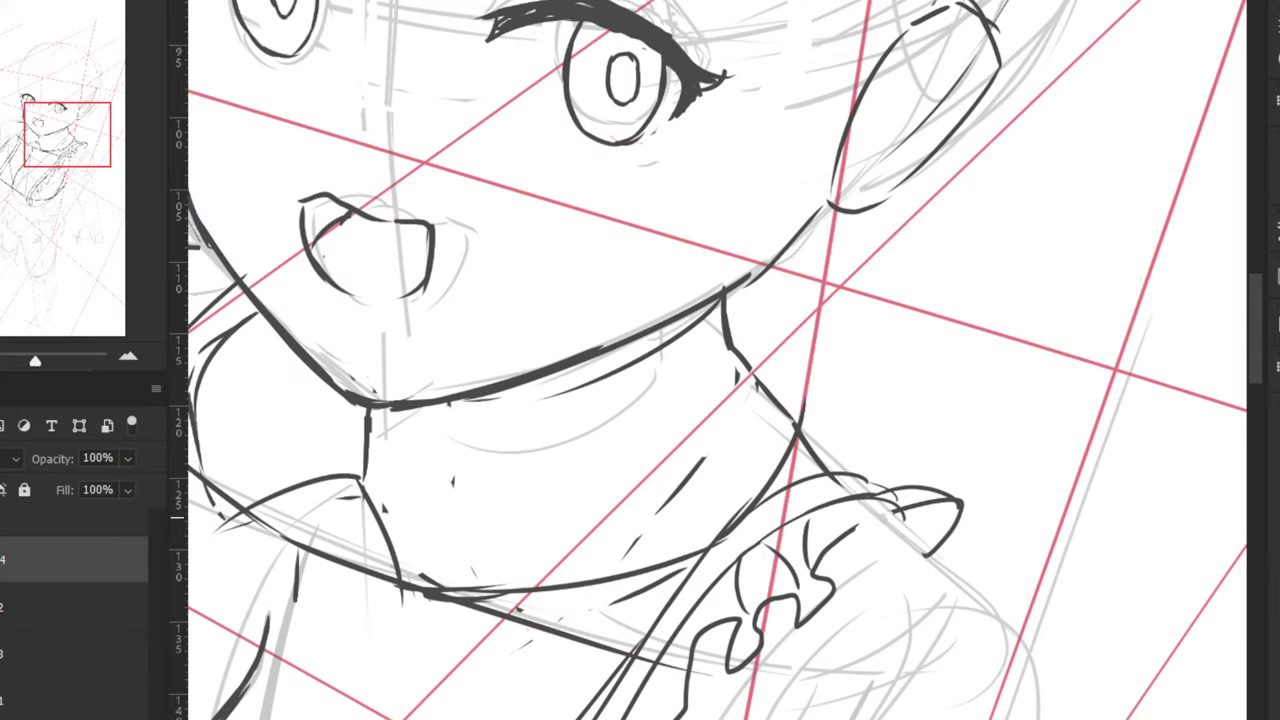
mouse_move(846, 540)
mouse_down()
mouse_move(878, 530)
mouse_move(890, 498)
mouse_move(878, 528)
mouse_move(904, 505)
mouse_up()
key(ctrl+z)
drag(728, 477, 834, 286)
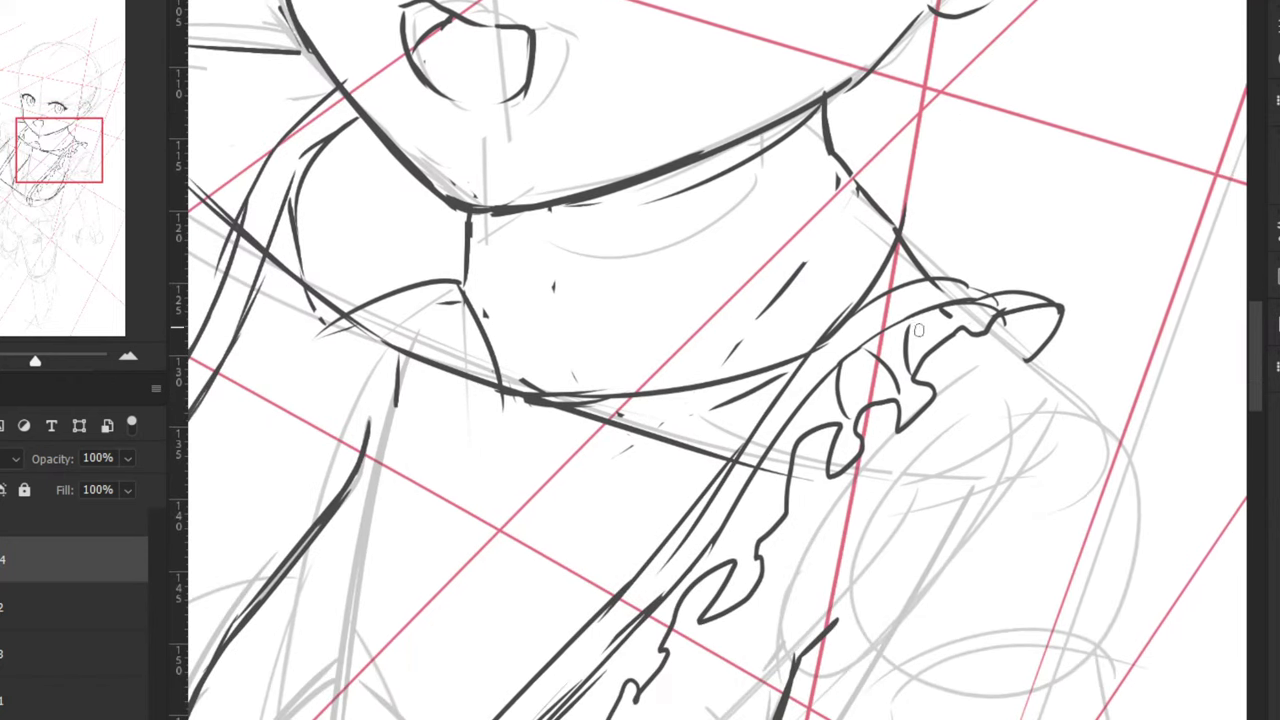
mouse_move(828, 398)
mouse_down()
mouse_move(785, 438)
mouse_move(782, 508)
mouse_up()
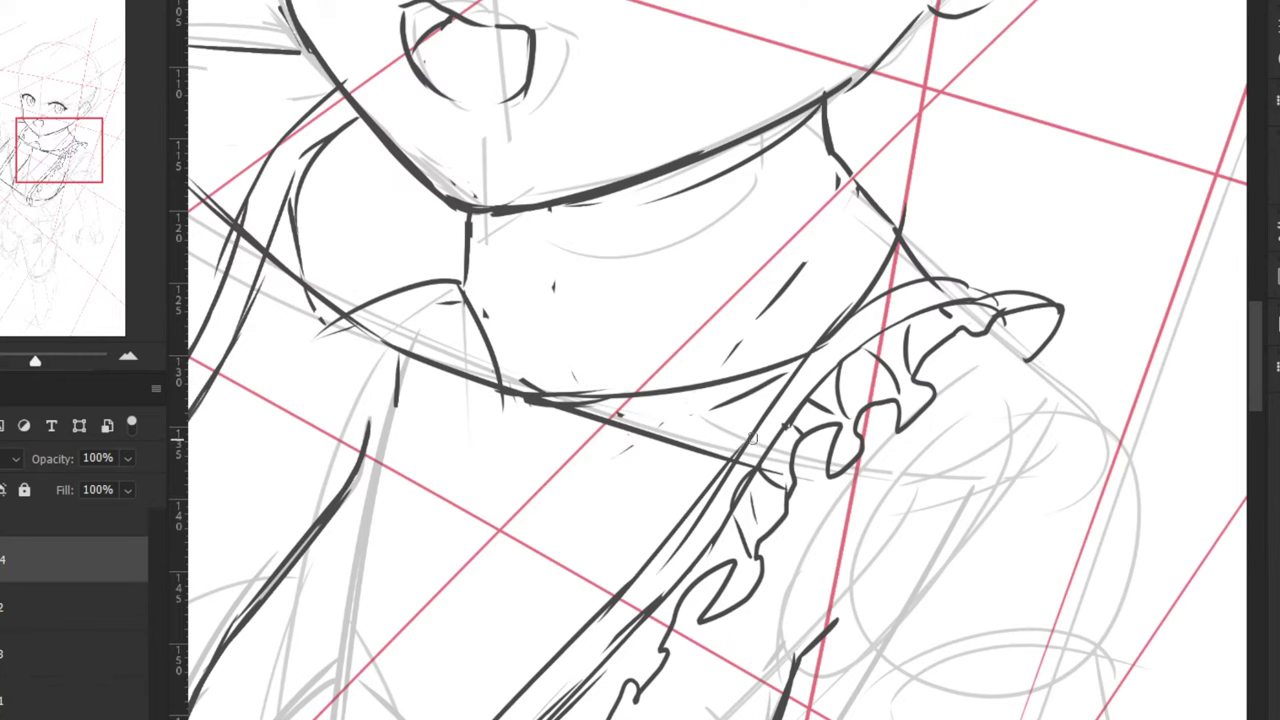
Add fold lines running from the strap to the ruffle edge along the middle of the ear-side strap
drag(666, 425, 783, 276)
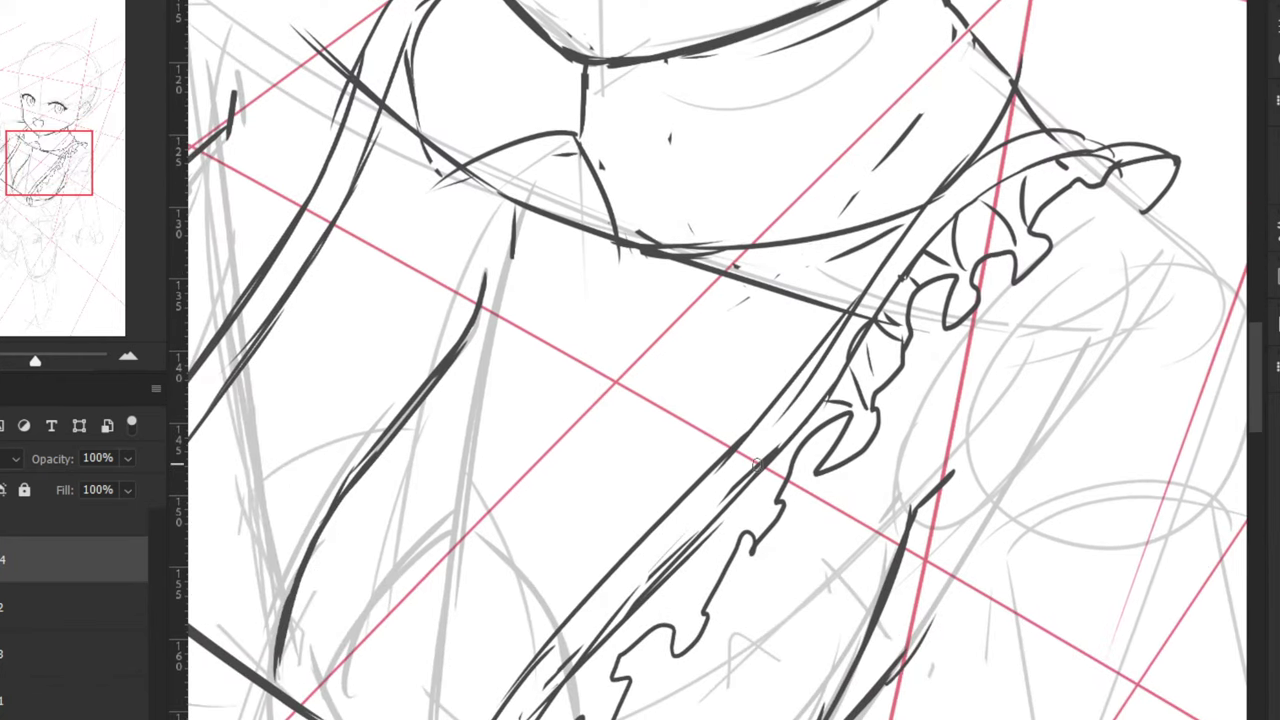
key(ctrl+z)
mouse_move(780, 449)
mouse_down()
mouse_move(754, 476)
mouse_move(789, 466)
mouse_up()
drag(756, 473, 771, 498)
key(ctrl+z)
mouse_move(742, 519)
mouse_down()
mouse_move(699, 559)
mouse_move(703, 571)
mouse_move(703, 541)
mouse_move(708, 603)
mouse_move(693, 536)
mouse_move(646, 574)
mouse_move(730, 439)
mouse_up()
key(ctrl+z)
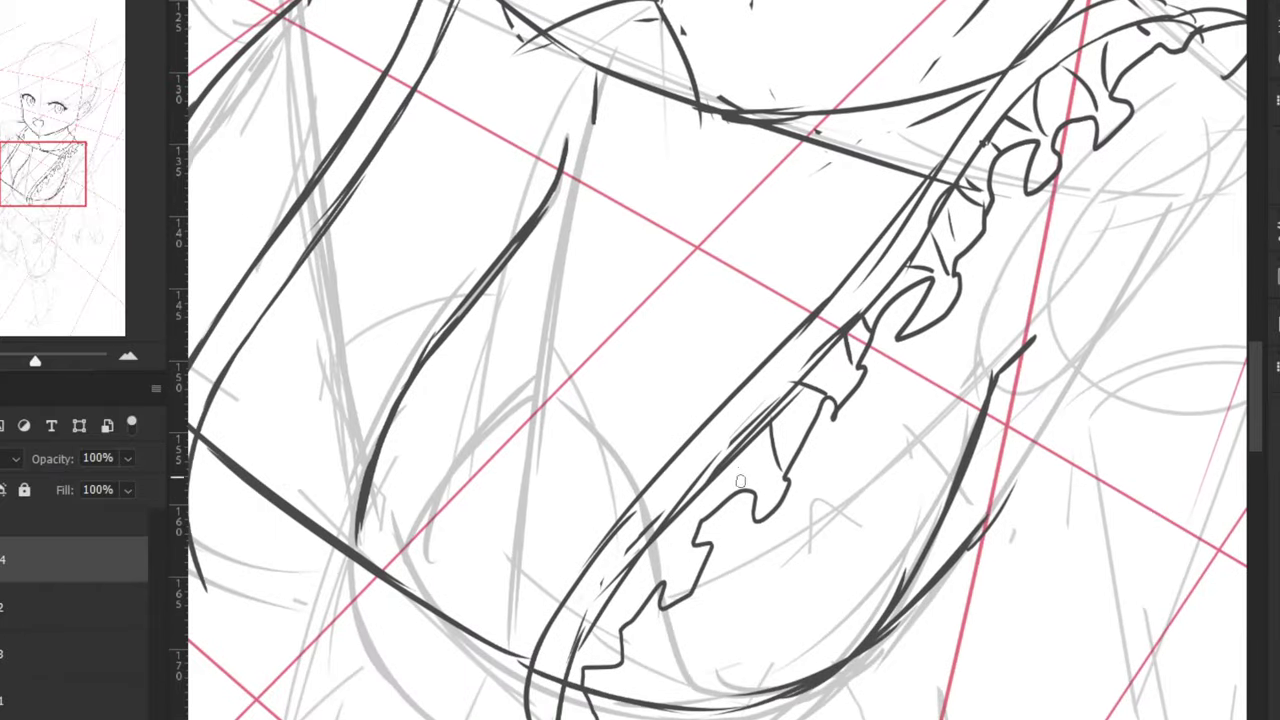
Finish the ruffle's fold lines down to the lower end of the ear-side strap
mouse_move(748, 490)
mouse_down()
mouse_move(681, 498)
mouse_move(694, 531)
mouse_move(685, 508)
mouse_move(658, 554)
mouse_move(671, 589)
mouse_move(618, 566)
mouse_move(616, 630)
mouse_move(608, 603)
mouse_move(621, 590)
mouse_move(594, 660)
mouse_up()
drag(570, 604, 722, 450)
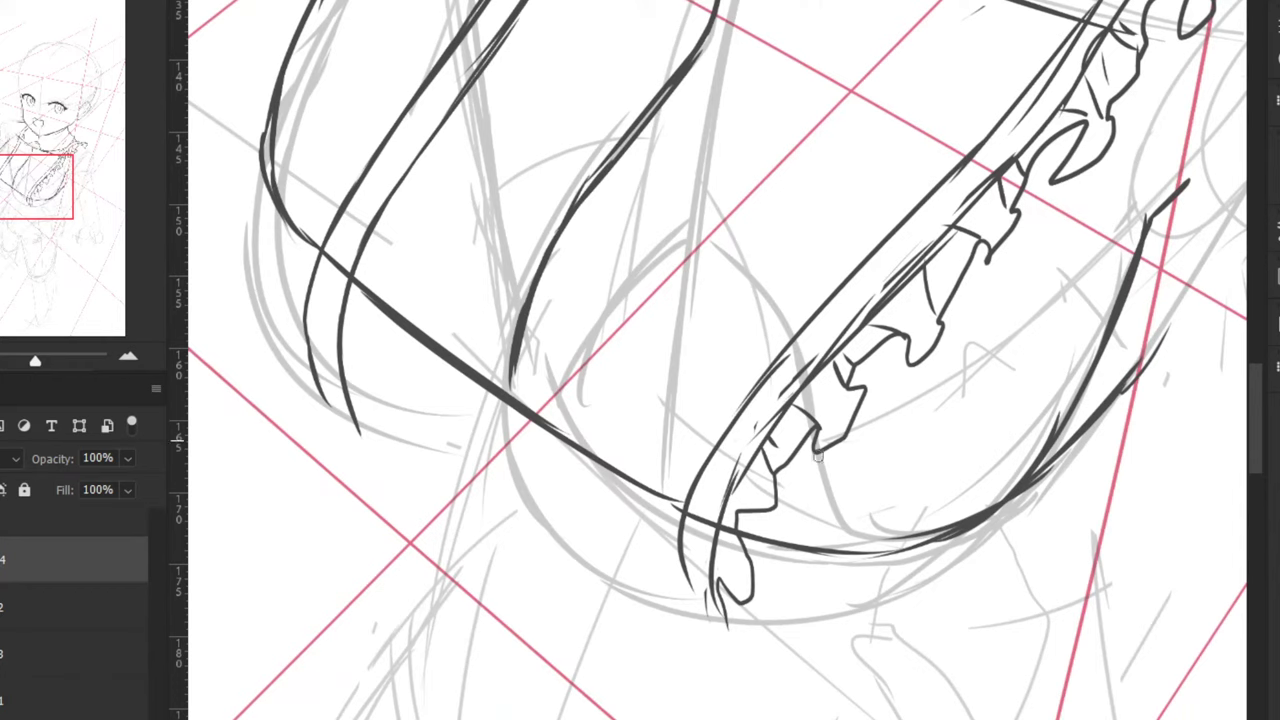
drag(737, 513, 717, 499)
key(ctrl+z)
key(ctrl+minus)
key(ctrl+plus)
drag(682, 548, 707, 624)
key(ctrl+z)
Ink a second, outer contour under the tray-side half of the chest, curving down to the tray-side strap's lower end
key(ctrl+minus)
key(ctrl+minus)
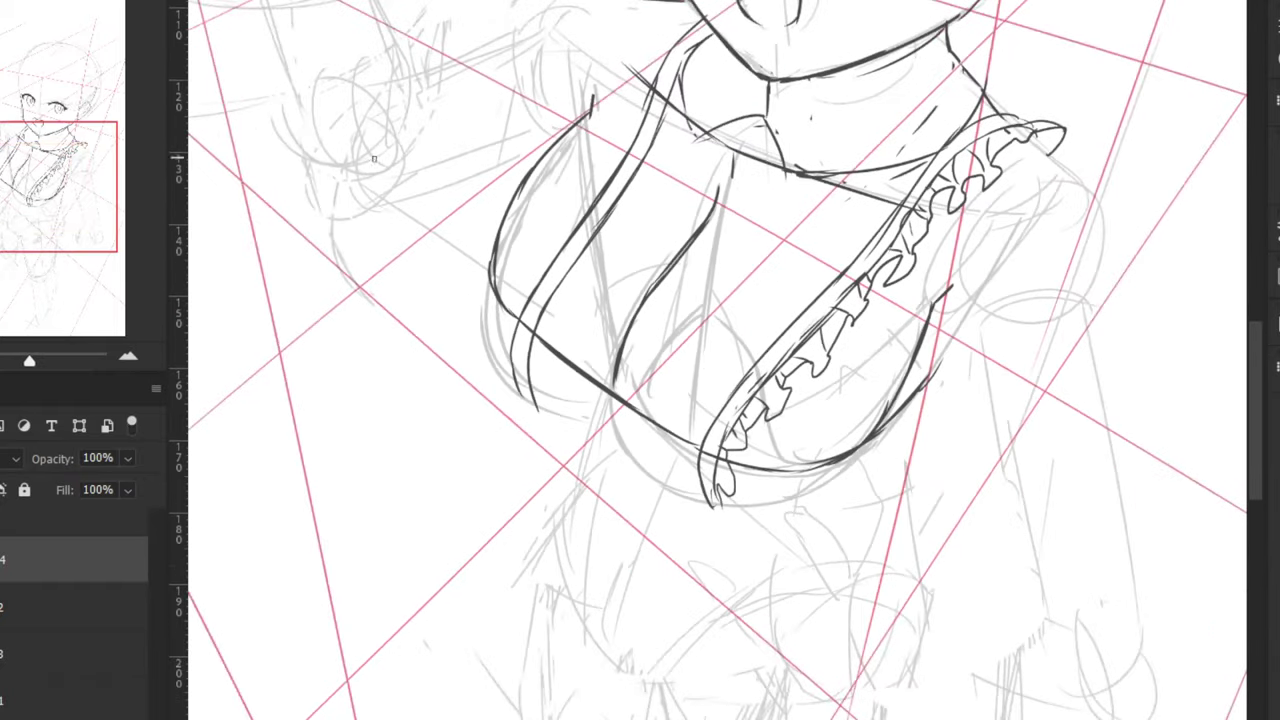
drag(366, 171, 501, 212)
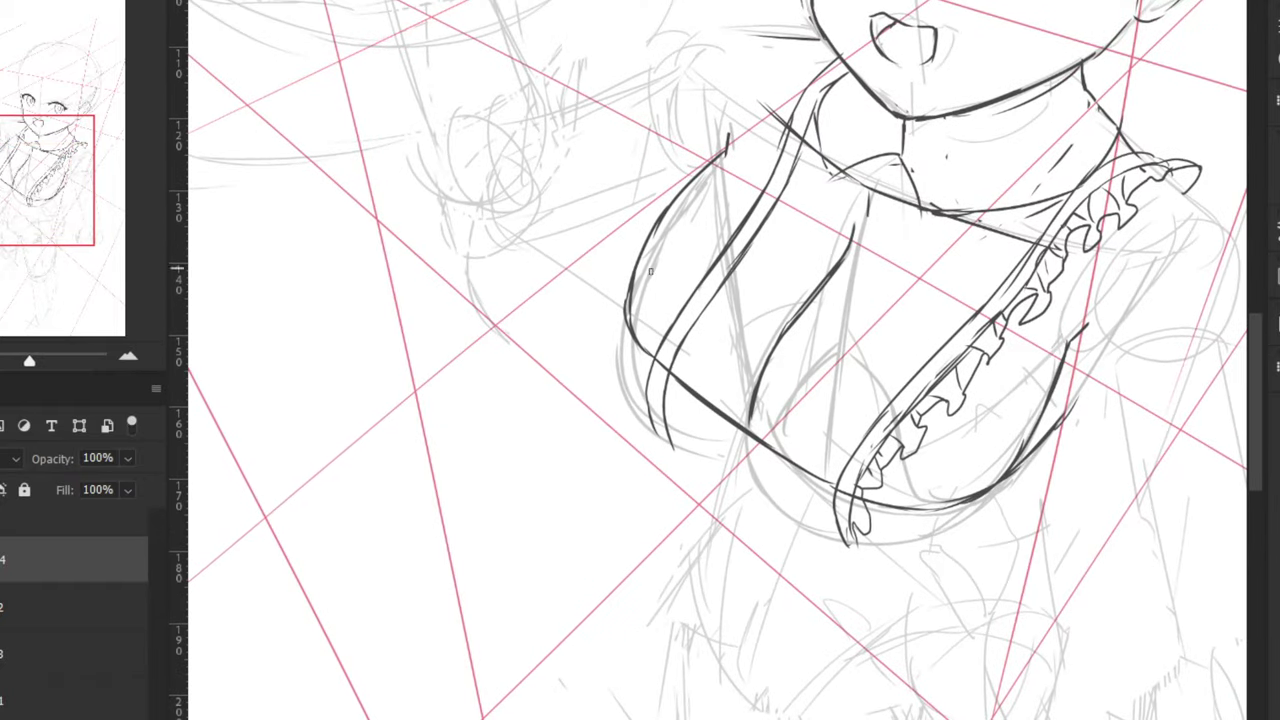
key(ctrl+plus)
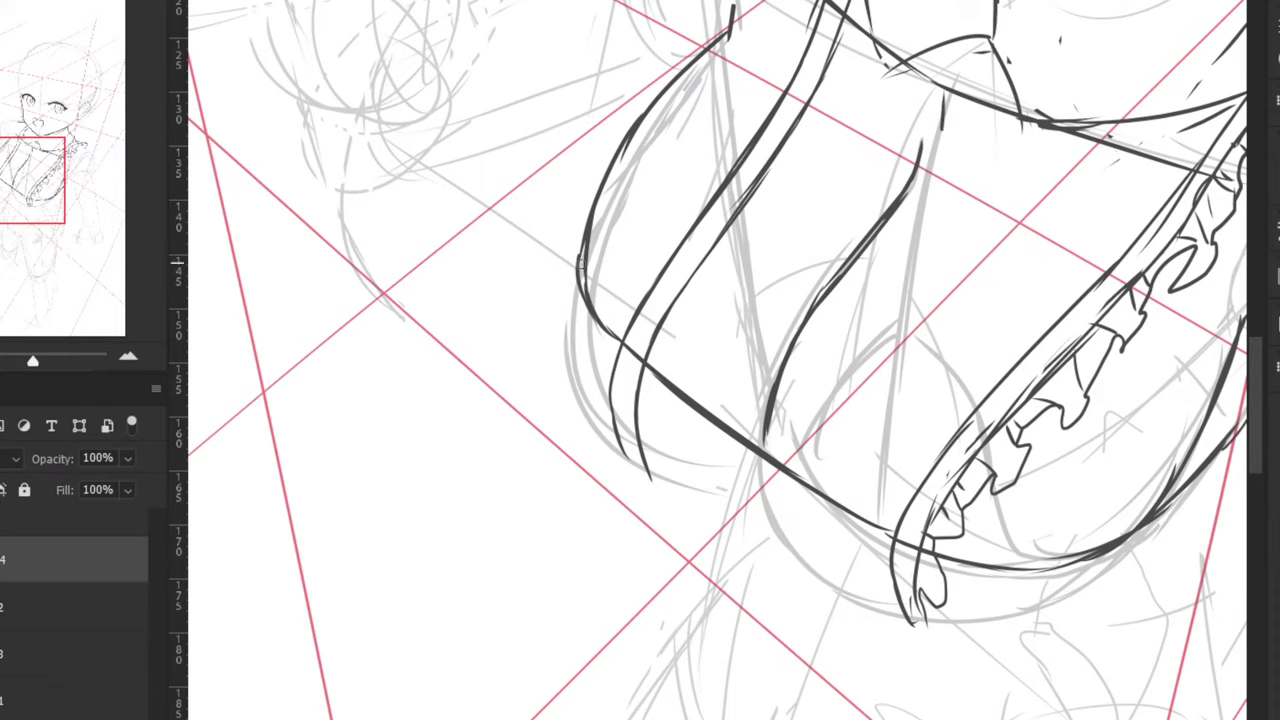
mouse_move(580, 262)
mouse_down()
mouse_move(567, 381)
mouse_move(578, 402)
mouse_up()
key(ctrl+z)
drag(562, 355, 614, 447)
drag(590, 418, 643, 471)
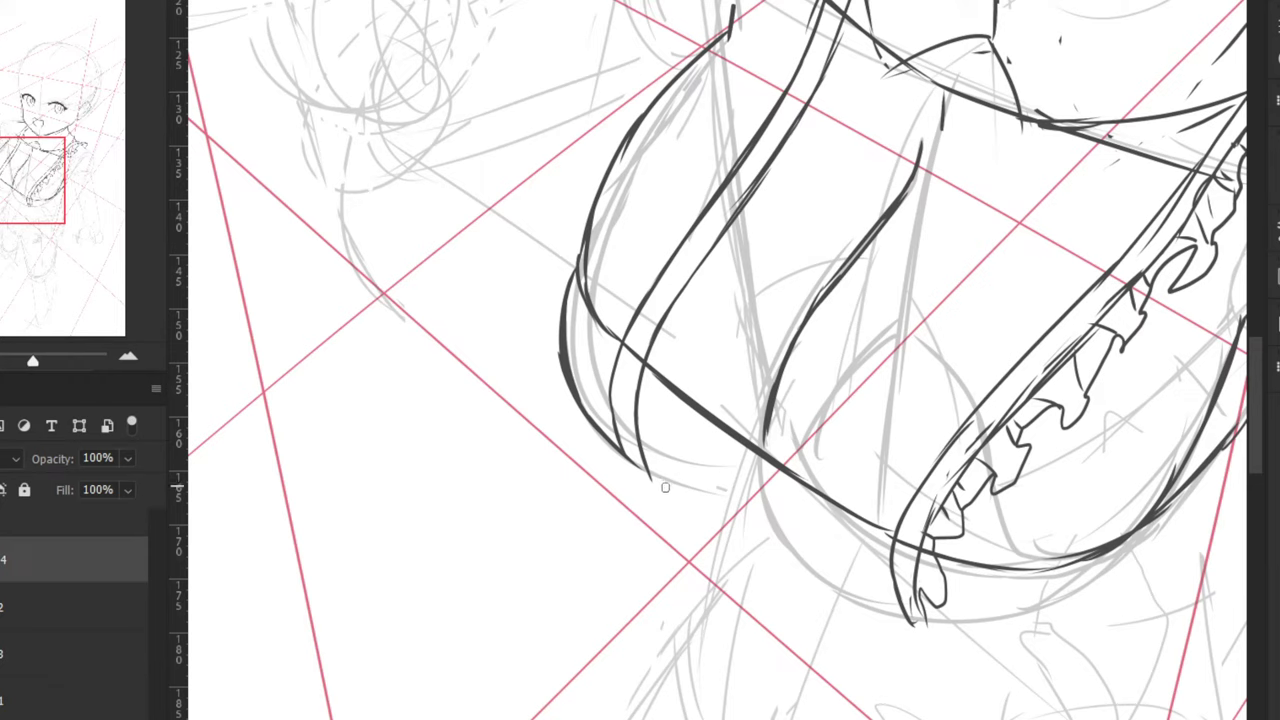
Continue the outer lower contour from the tray-side strap's end across to the ear-side strap's lower end
drag(607, 442, 720, 507)
key(ctrl+z)
mouse_move(662, 474)
mouse_down()
mouse_move(735, 507)
mouse_move(812, 577)
mouse_up()
drag(765, 530, 878, 610)
drag(805, 572, 904, 614)
key(ctrl+z)
Ink the outer lower contour beneath the ear-side half of the chest, joining it to the existing side contour
drag(1120, 470, 763, 502)
drag(509, 637, 648, 656)
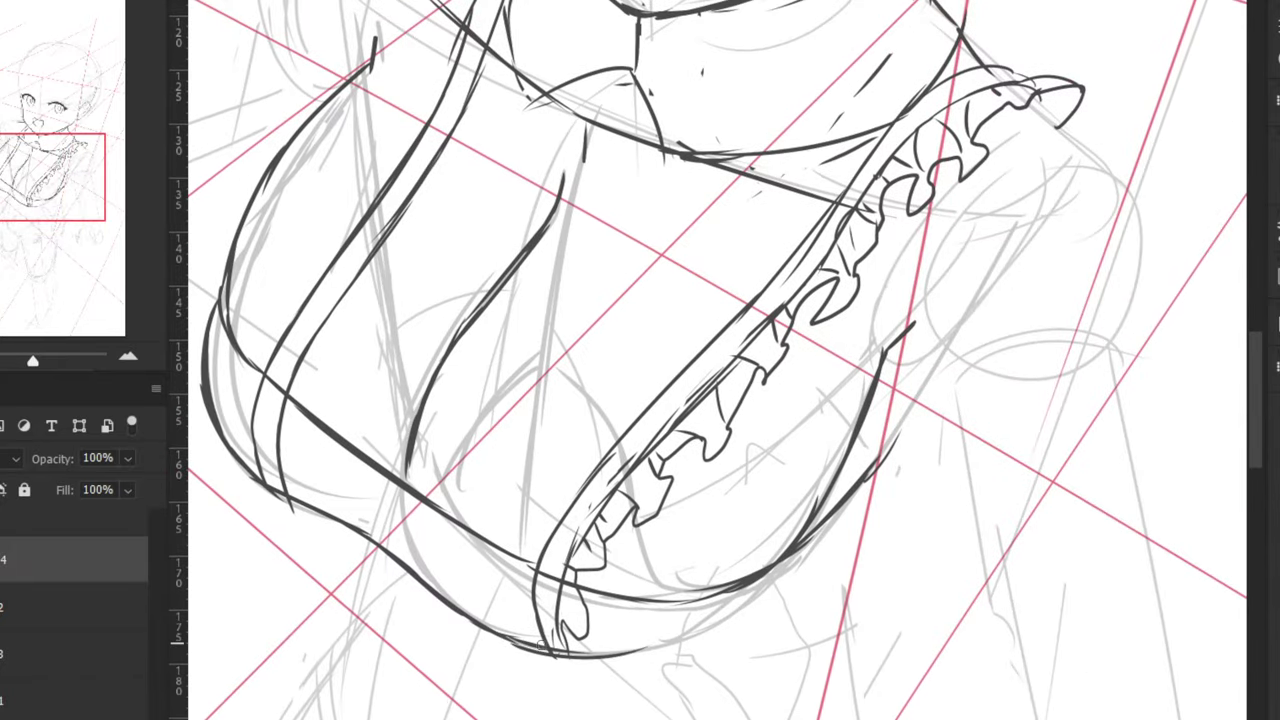
key(ctrl+z)
drag(553, 656, 648, 648)
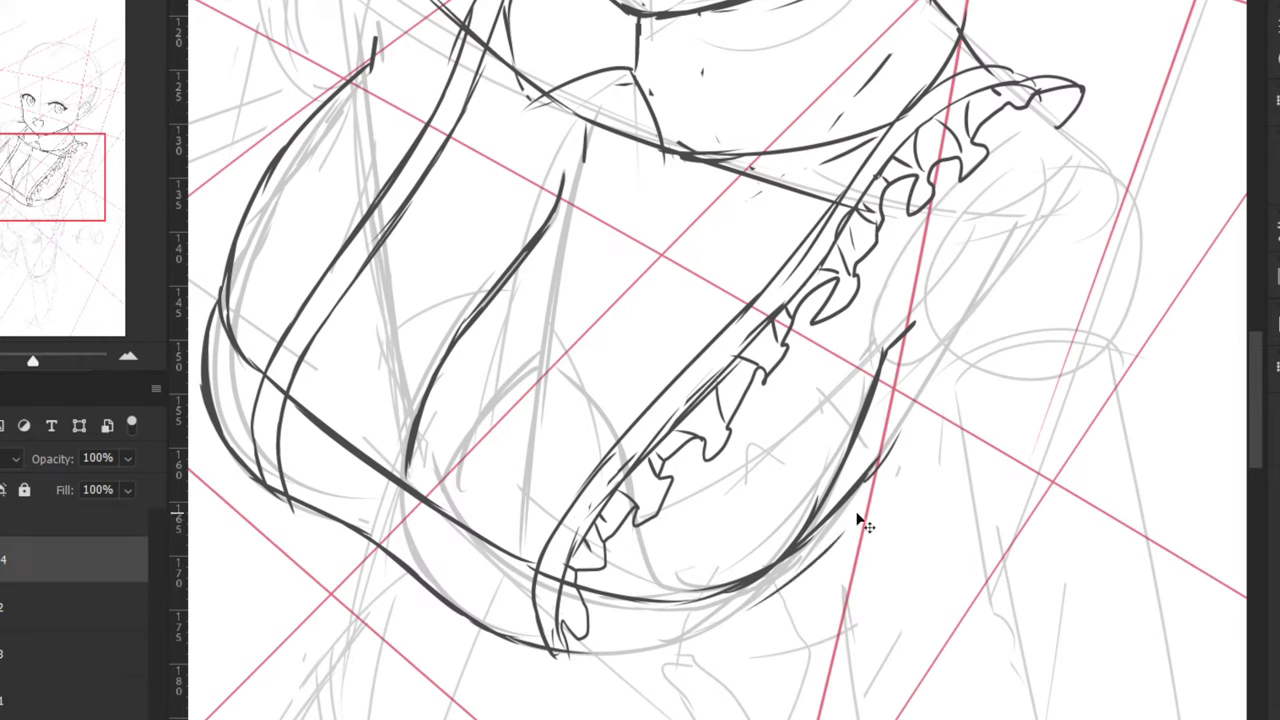
key(ctrl+z)
drag(850, 511, 774, 580)
key(ctrl+z)
mouse_move(866, 468)
mouse_down()
mouse_move(833, 522)
mouse_move(756, 590)
mouse_up()
key(ctrl+z)
mouse_move(820, 538)
mouse_down()
mouse_move(740, 620)
mouse_move(837, 531)
mouse_move(732, 616)
mouse_move(586, 655)
mouse_up()
key(ctrl+z)
mouse_move(669, 642)
mouse_down()
mouse_move(502, 638)
mouse_move(611, 653)
mouse_up()
key(ctrl+z)
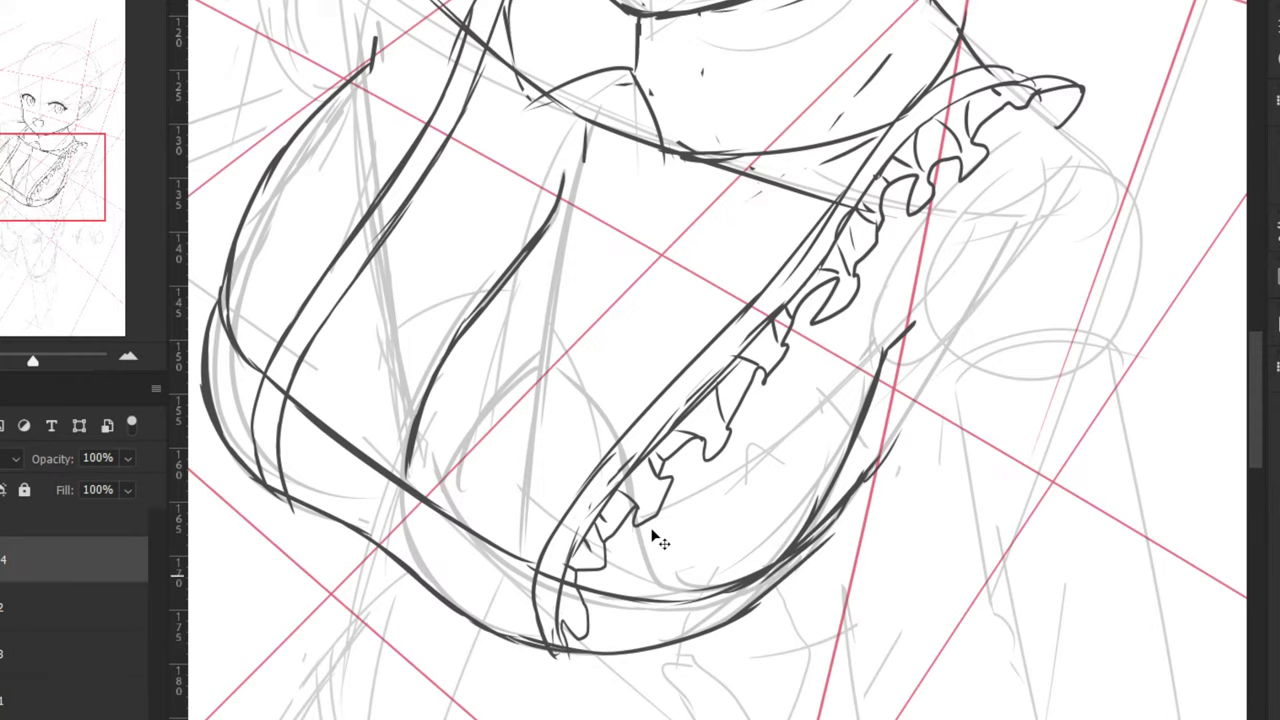
Check the inked face and chest in a mirrored view with the rough sketch hidden, and restore the original orientation
key(ctrl+minus)
key(ctrl+minus)
key(ctrl+shift+h)
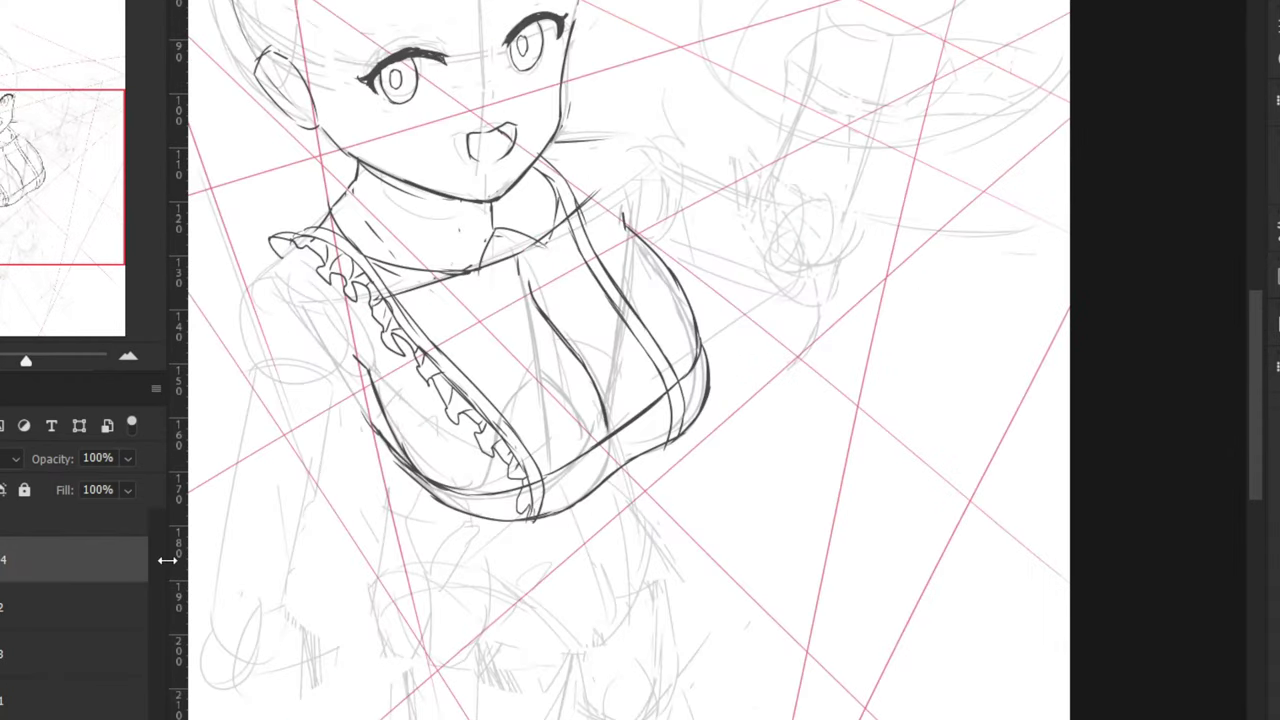
key(ctrl+minus)
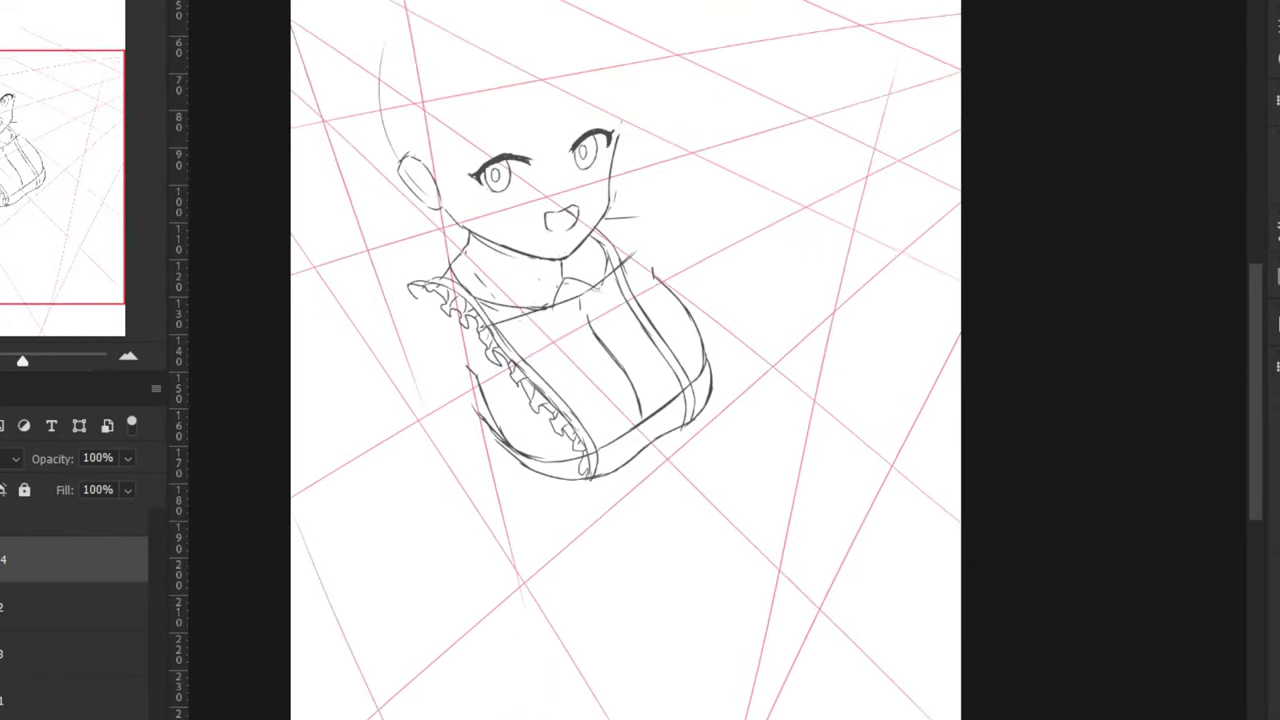
key(ctrl+shift+h)
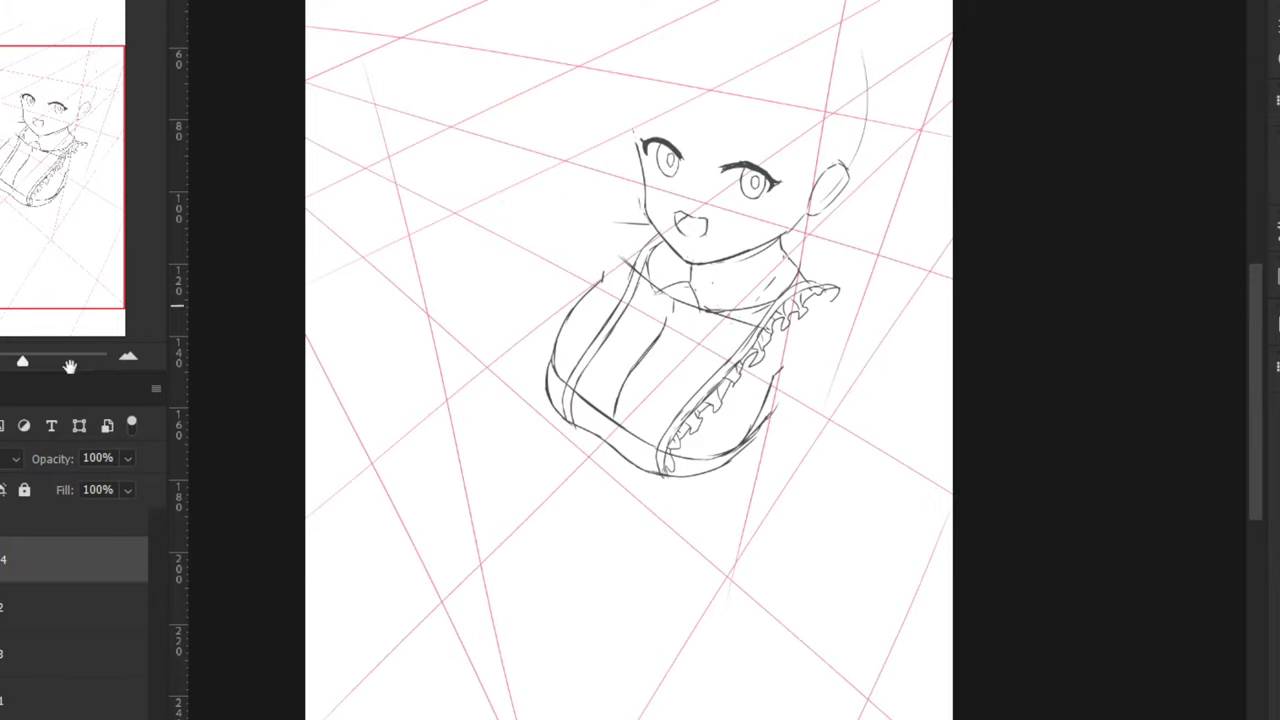
scroll(357, 414, up, 3)
mouse_move(371, 447)
mouse_down()
mouse_move(377, 460)
mouse_move(375, 448)
mouse_up()
key(ctrl+plus)
Show the rough sketch layer again and make the line-art layer active
click(60, 607)
key(ctrl+plus)
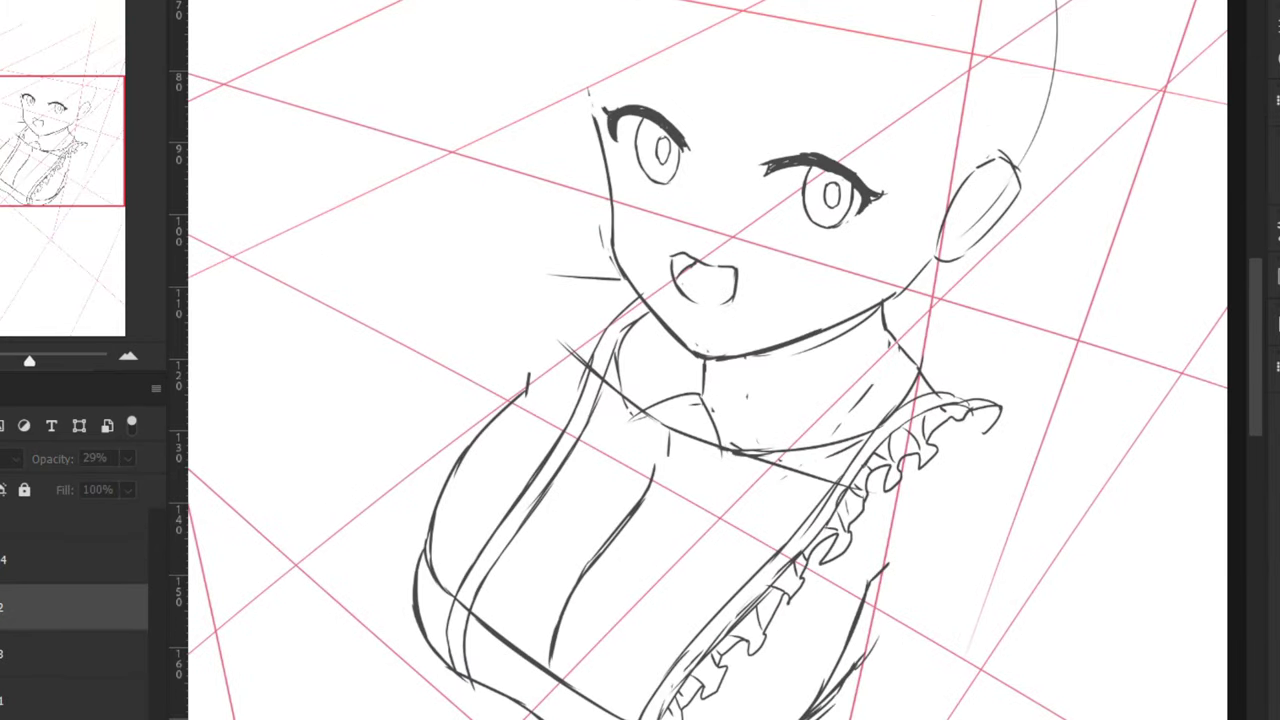
click(0, 607)
click(45, 532)
drag(554, 703, 511, 600)
key(ctrl+plus)
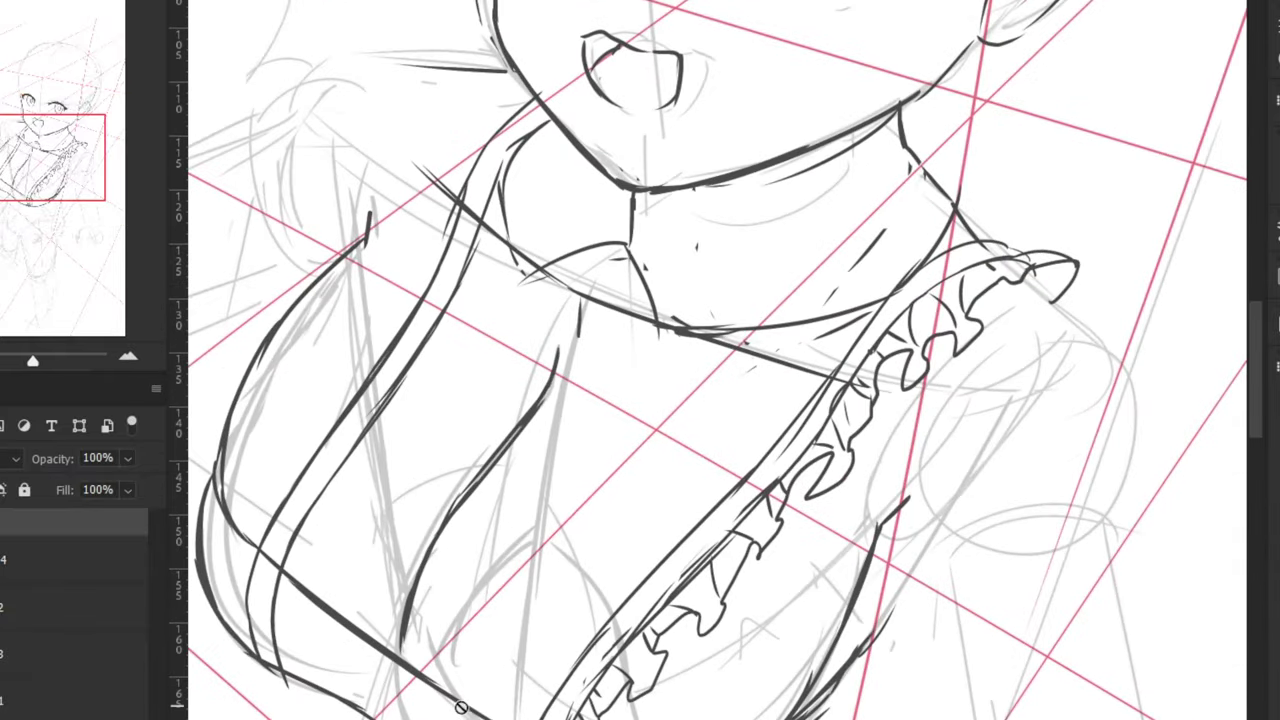
click(20, 560)
drag(440, 719, 482, 584)
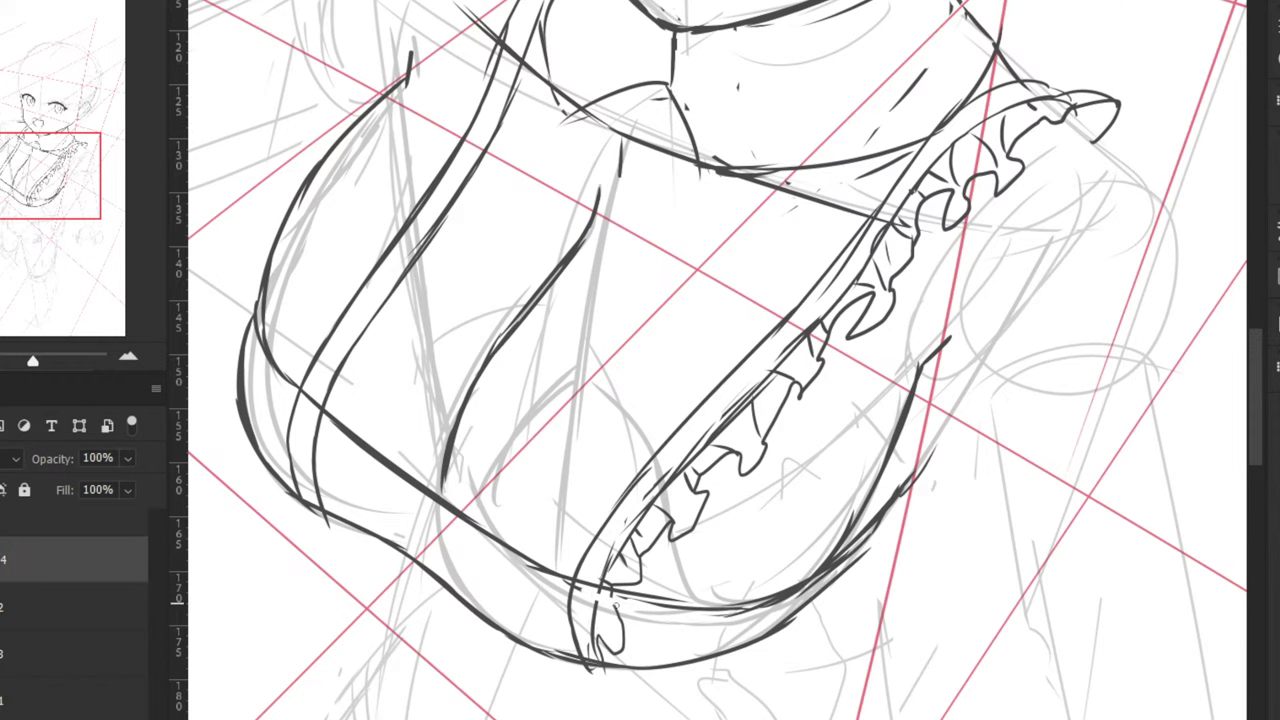
Lasso the inked chest below the collar, including the lower parts of both straps
scroll(674, 603, down, 5)
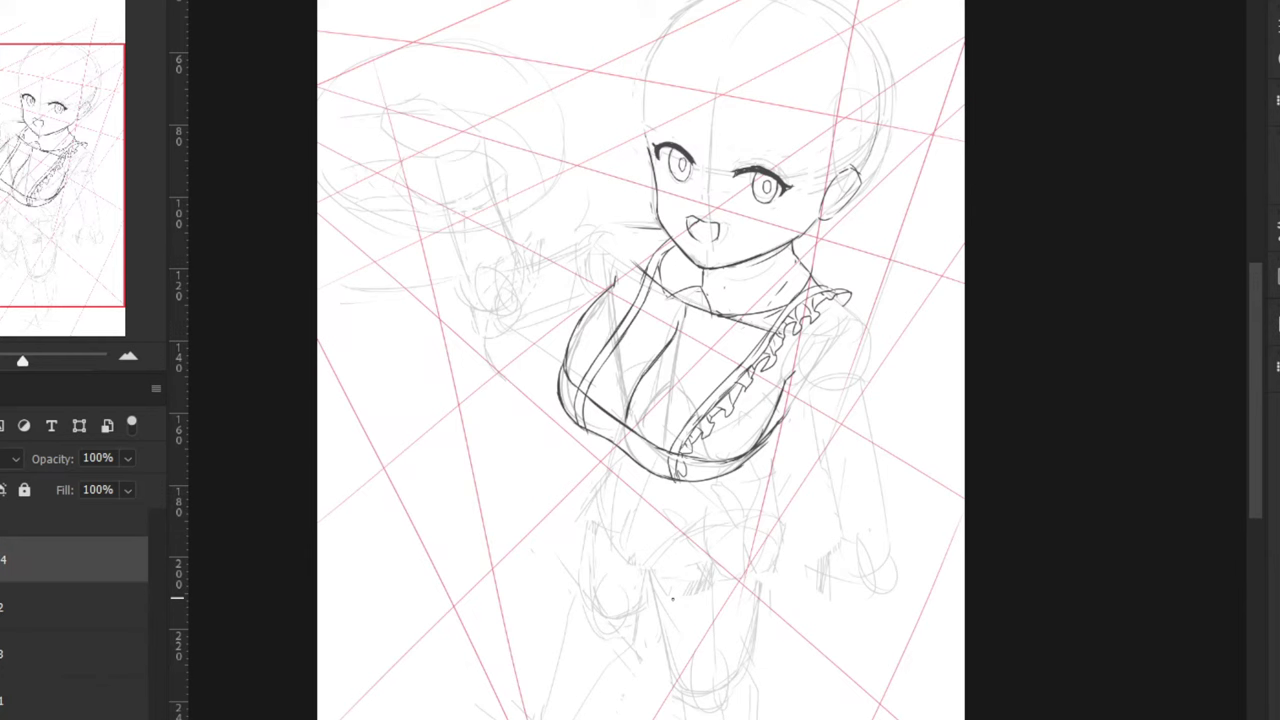
scroll(672, 598, up, 2)
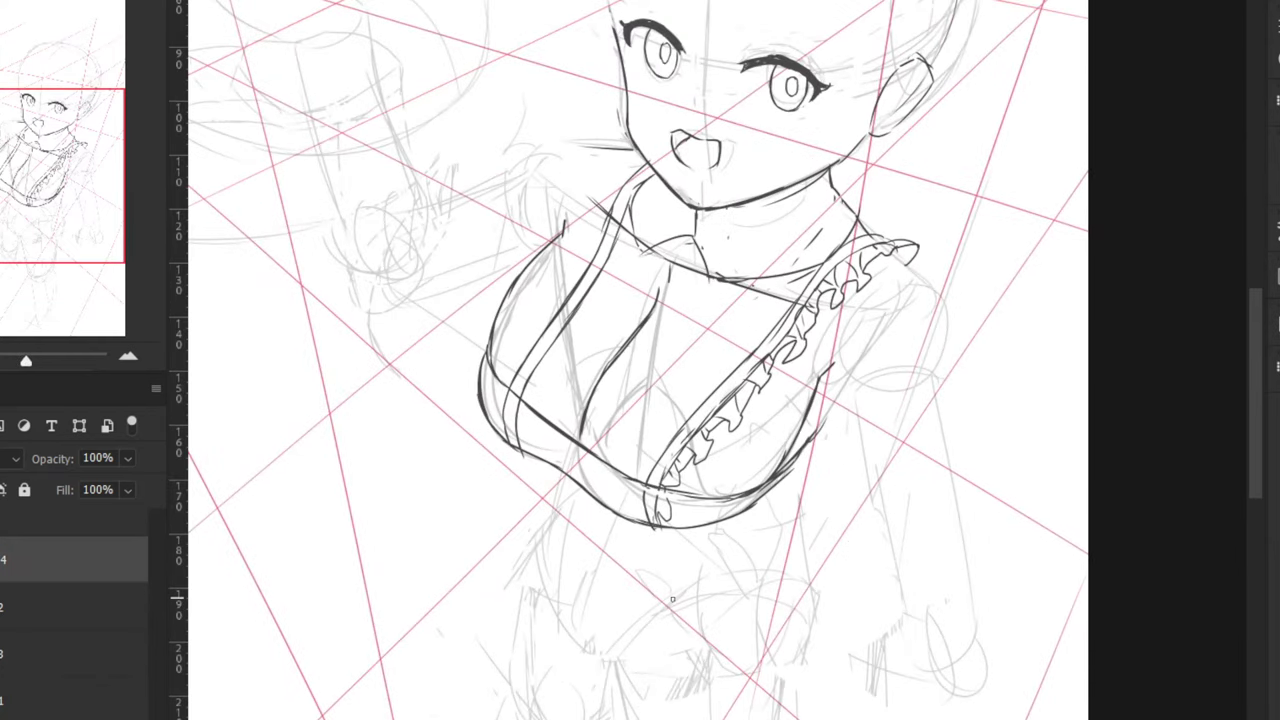
mouse_move(535, 262)
mouse_down()
mouse_move(546, 206)
mouse_move(658, 303)
mouse_move(846, 386)
mouse_move(450, 385)
mouse_move(505, 262)
mouse_move(535, 258)
mouse_up()
Try enlarging the selected chest line art with a free transform towards the lower tray side
key(ctrl+t)
drag(422, 657, 386, 696)
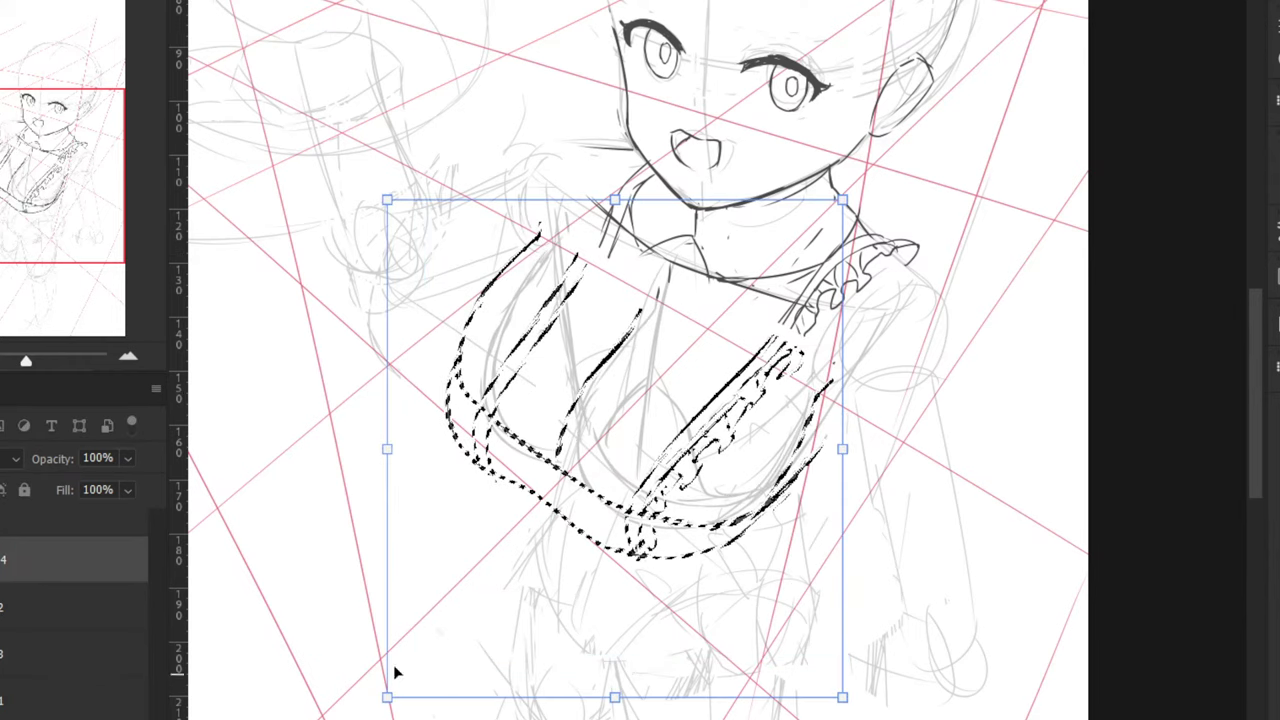
drag(442, 576, 454, 567)
key(ctrl+minus)
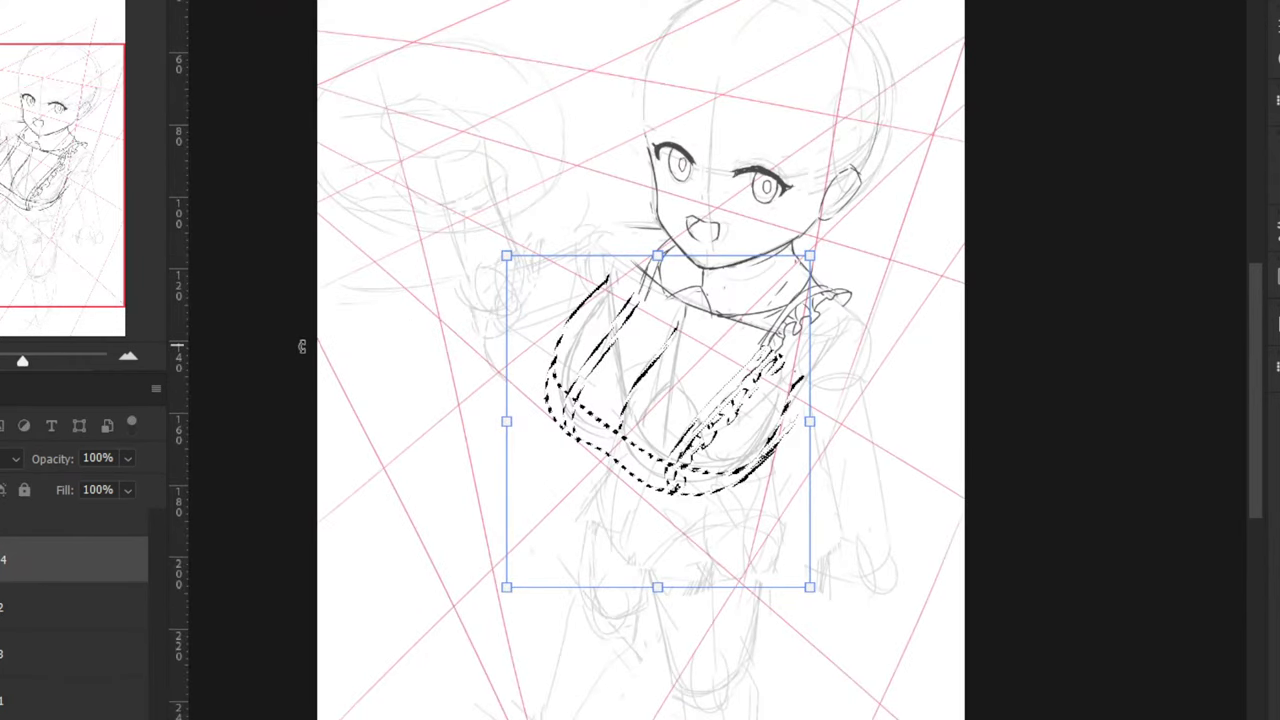
key(ctrl+plus)
key(ctrl+plus)
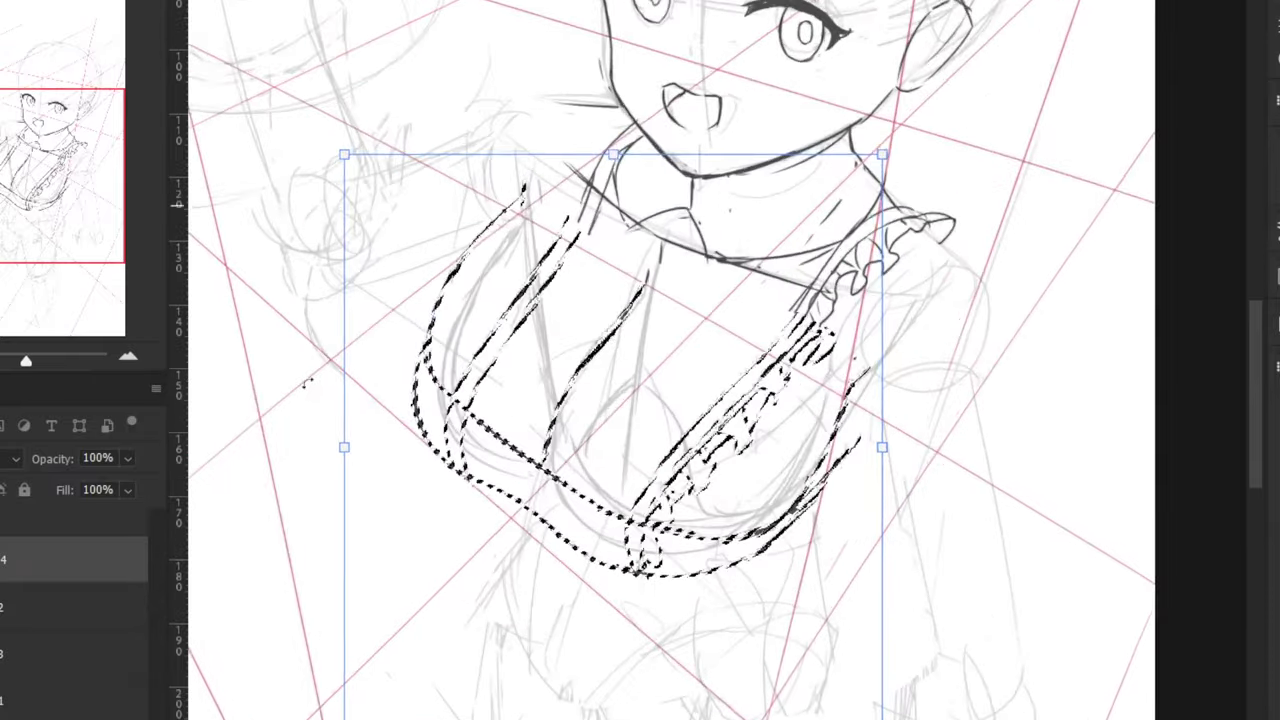
key(ctrl+minus)
key(ctrl+minus)
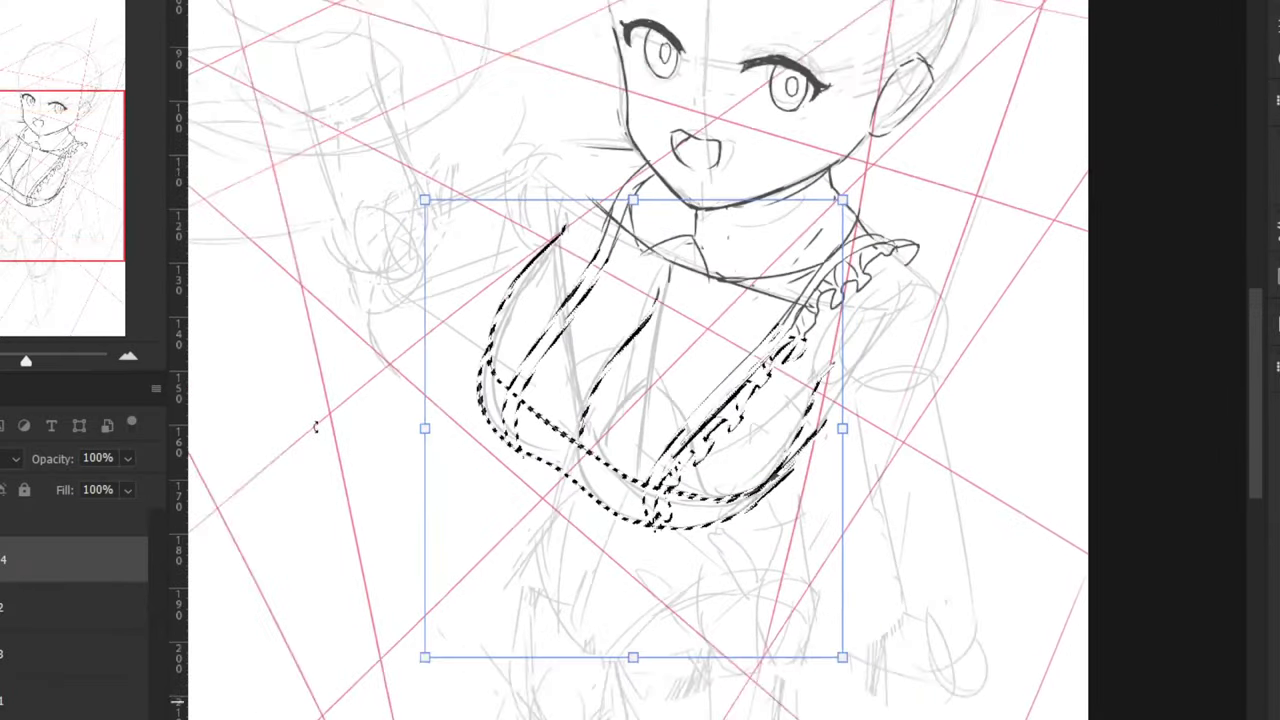
Try distorting the selected chest by pulling its lower tray-side corner slightly outward, and undo the transform
right_click(553, 338)
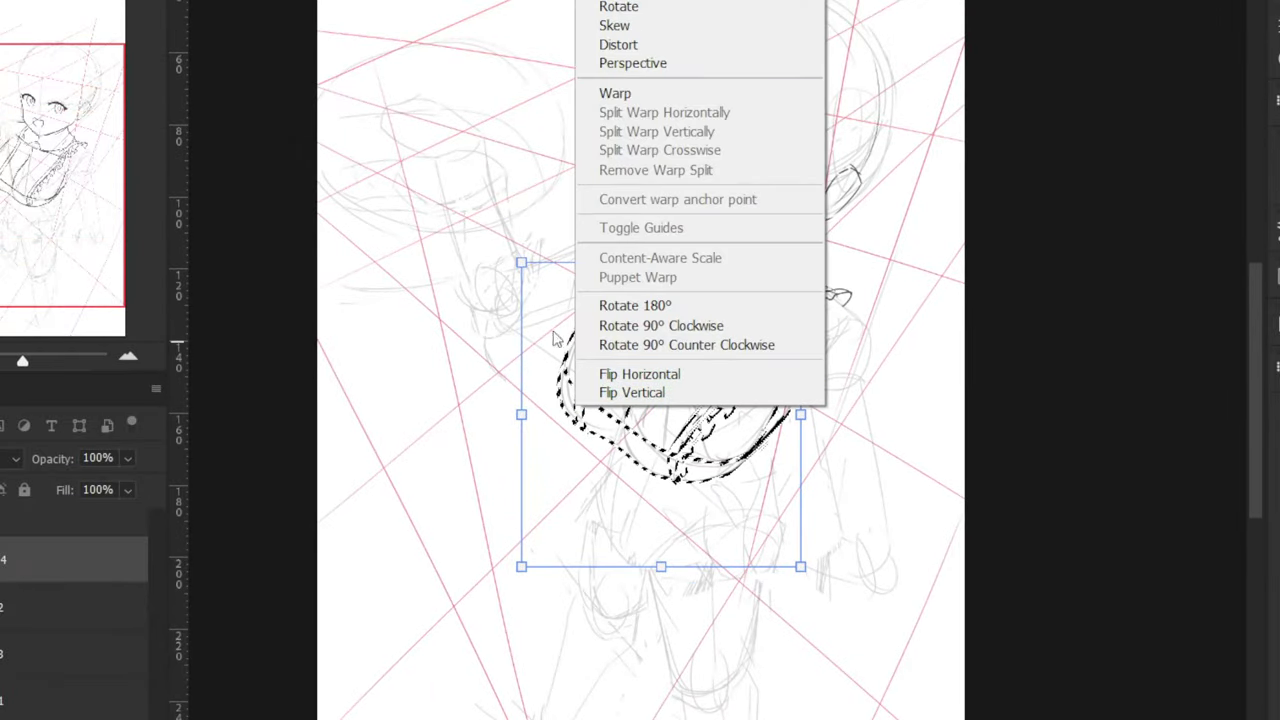
click(618, 44)
drag(521, 566, 507, 571)
key(Return)
key(ctrl+z)
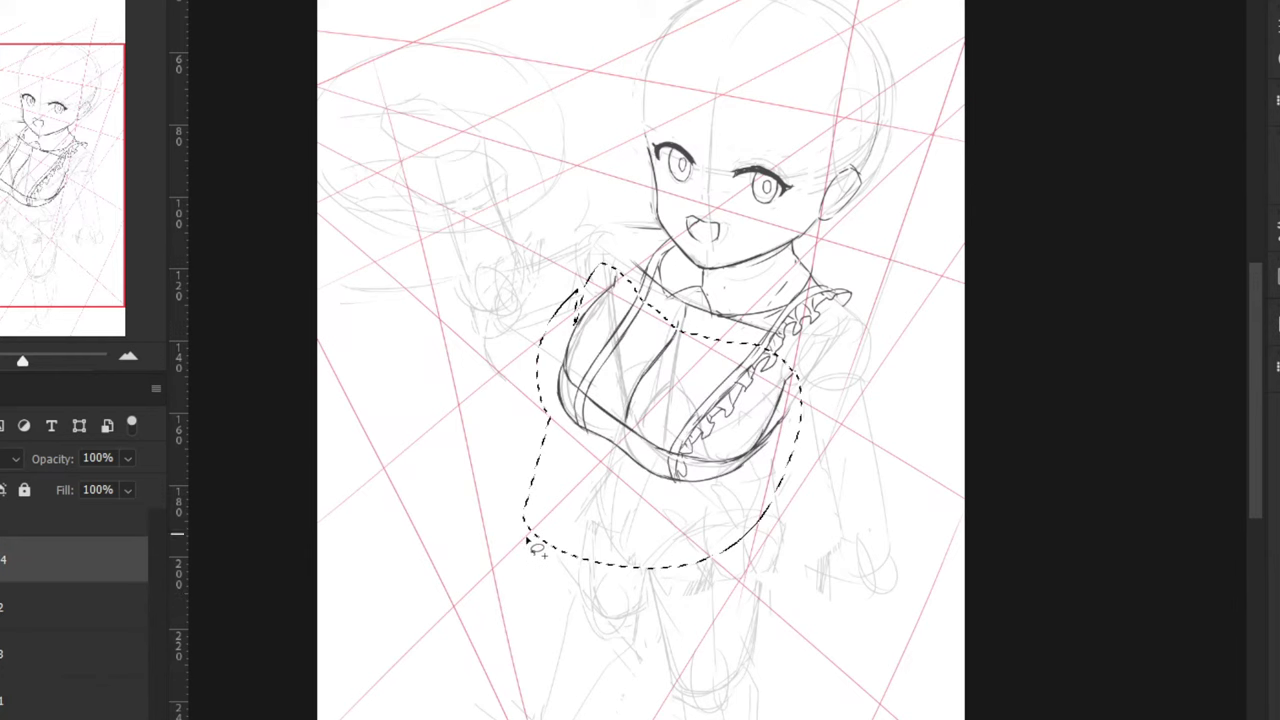
Try stronger distortions of the chest selection, pulling out first its lower and then its upper tray-side corner
key(ctrl+t)
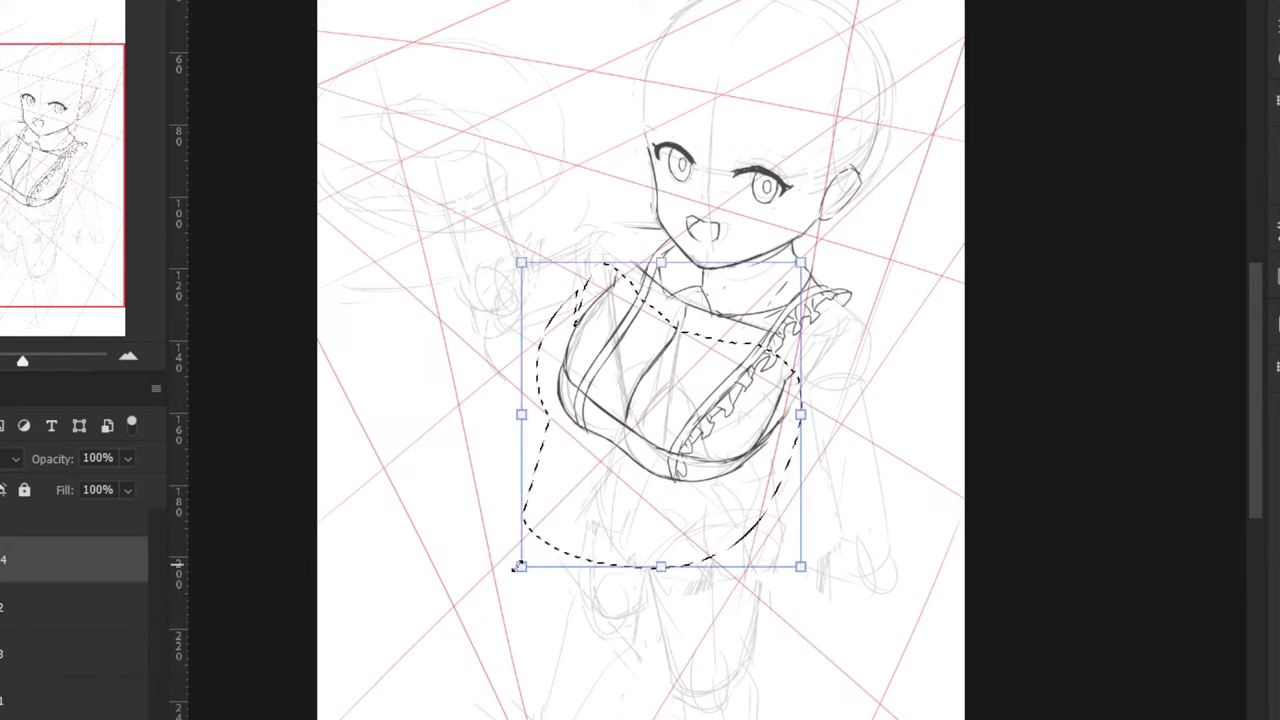
right_click(600, 436)
click(640, 73)
drag(521, 566, 421, 663)
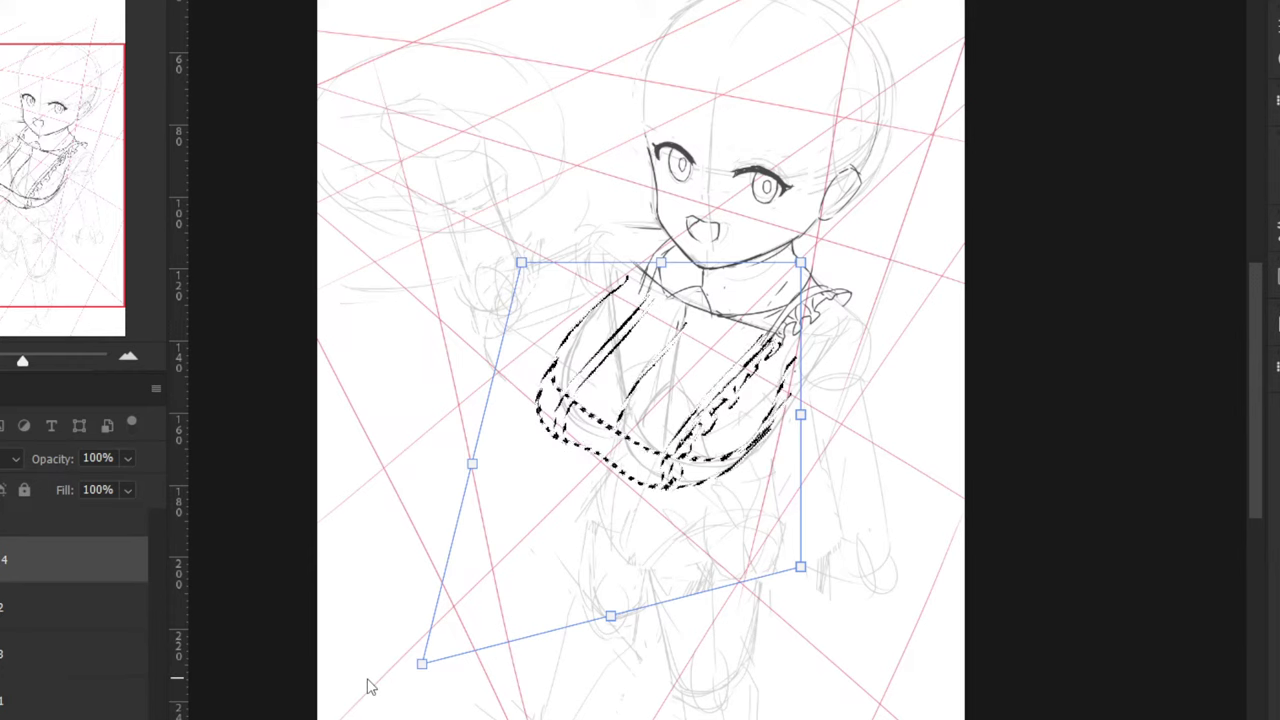
key(ctrl+z)
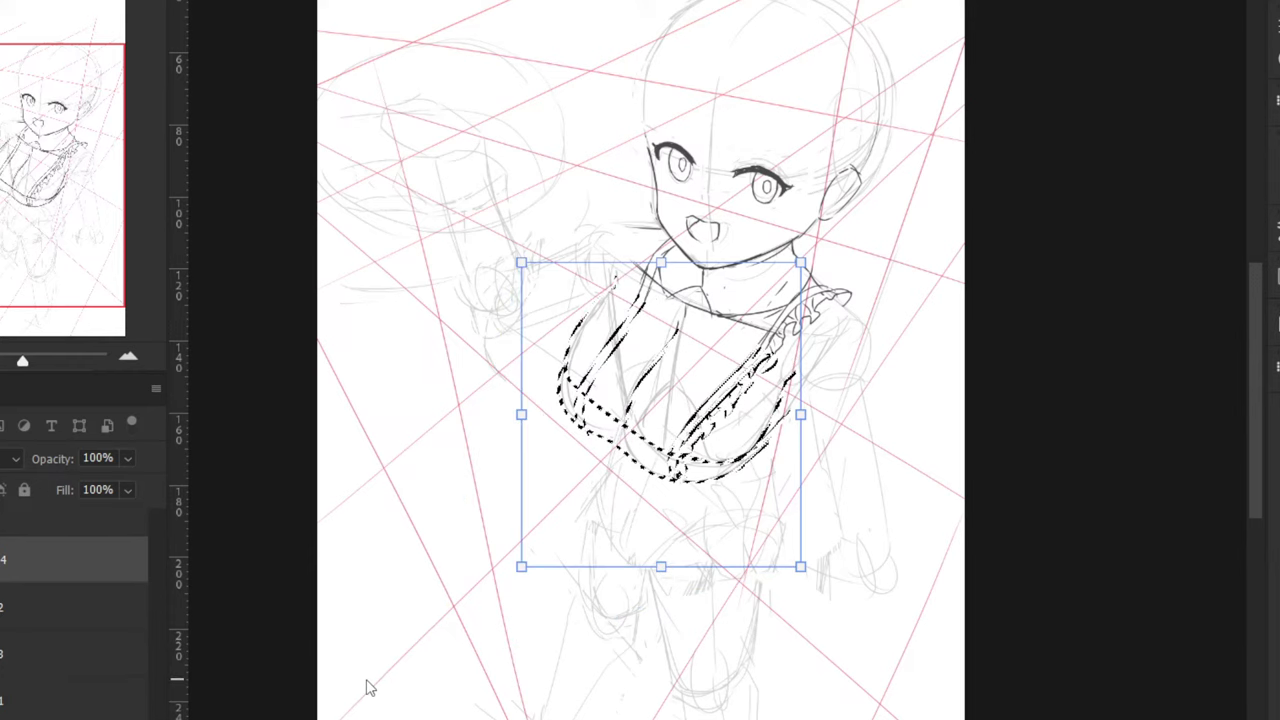
drag(521, 262, 443, 220)
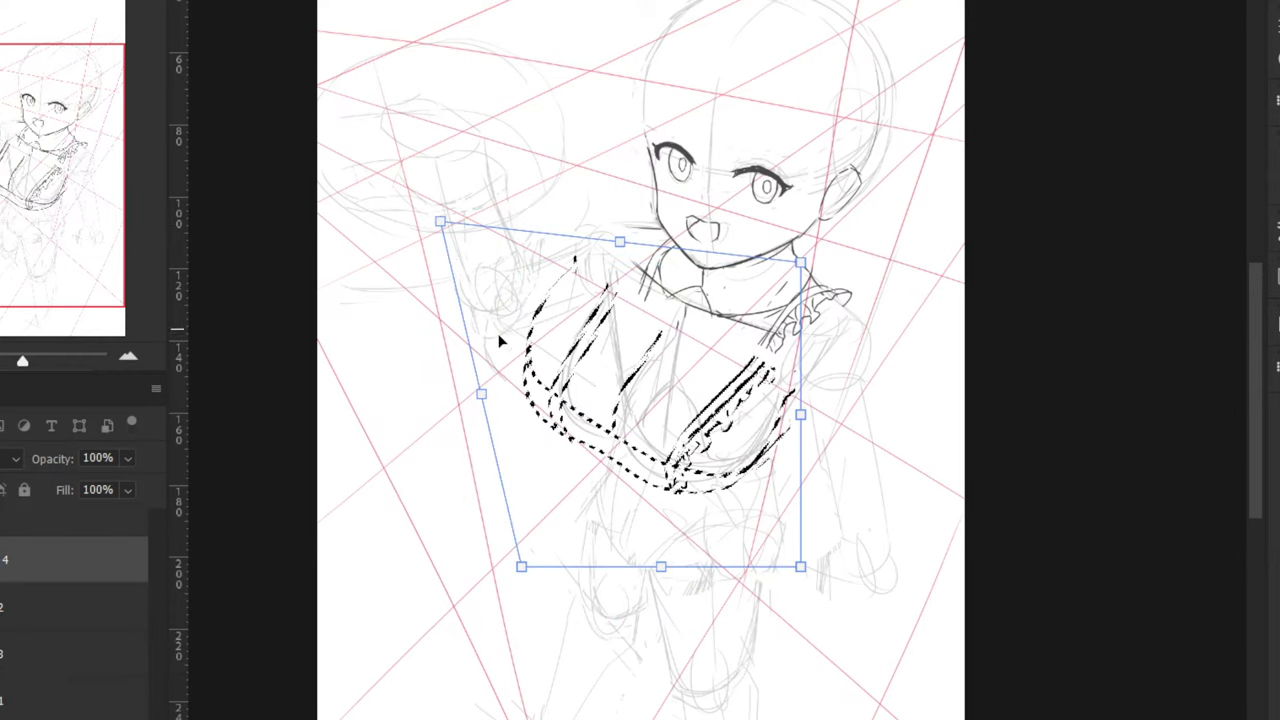
key(ctrl+z)
Try enlarging the chest selection evenly about its centre instead of distorting it, and clear the selection
right_click(575, 340)
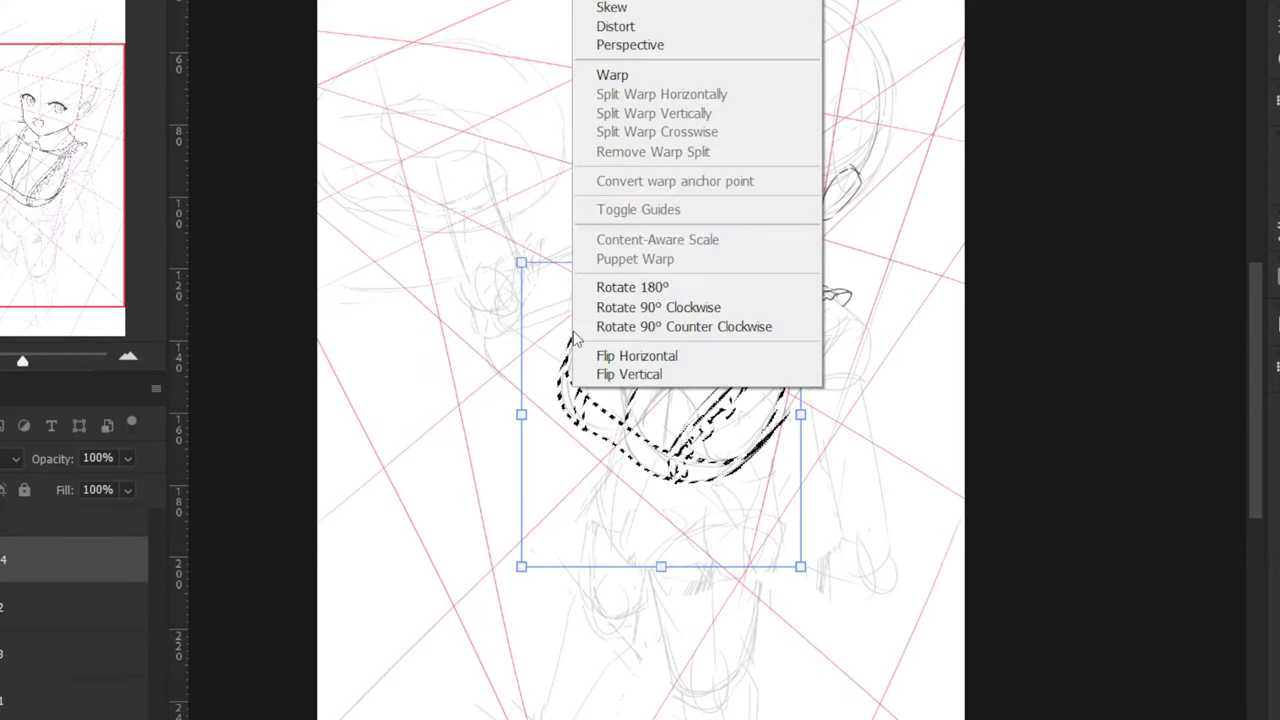
click(612, 0)
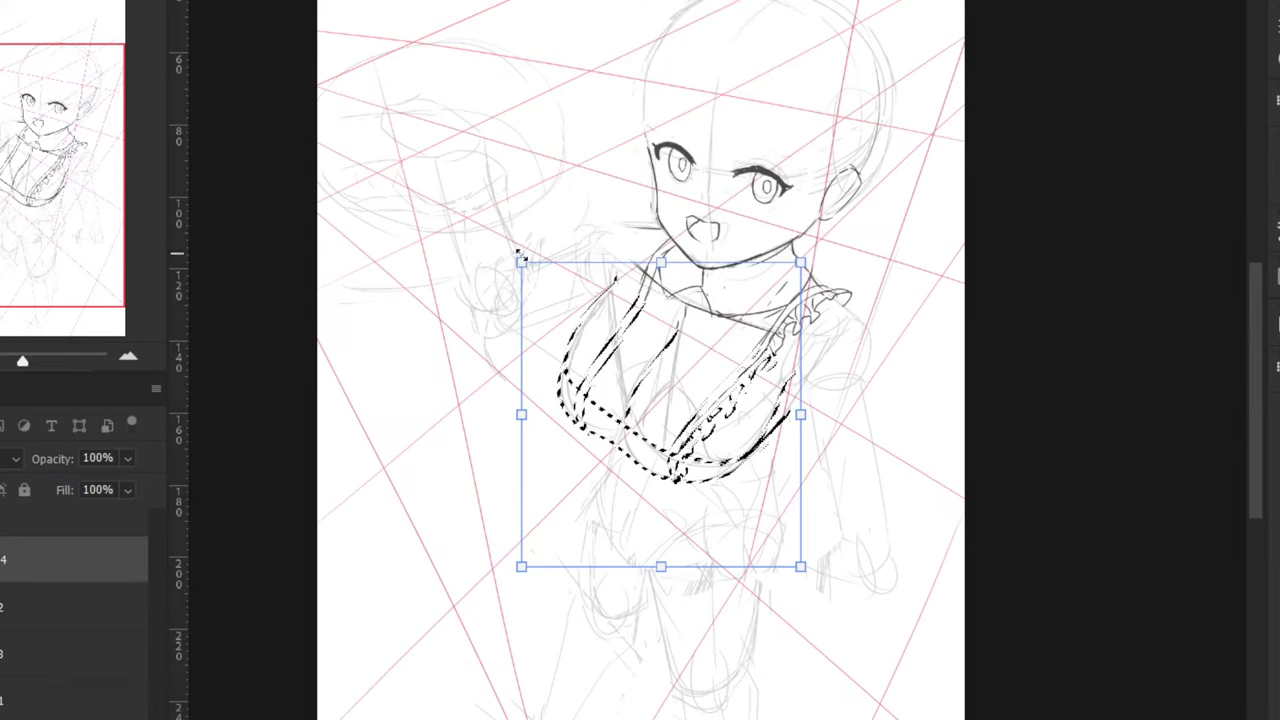
drag(521, 262, 488, 228)
drag(529, 317, 554, 345)
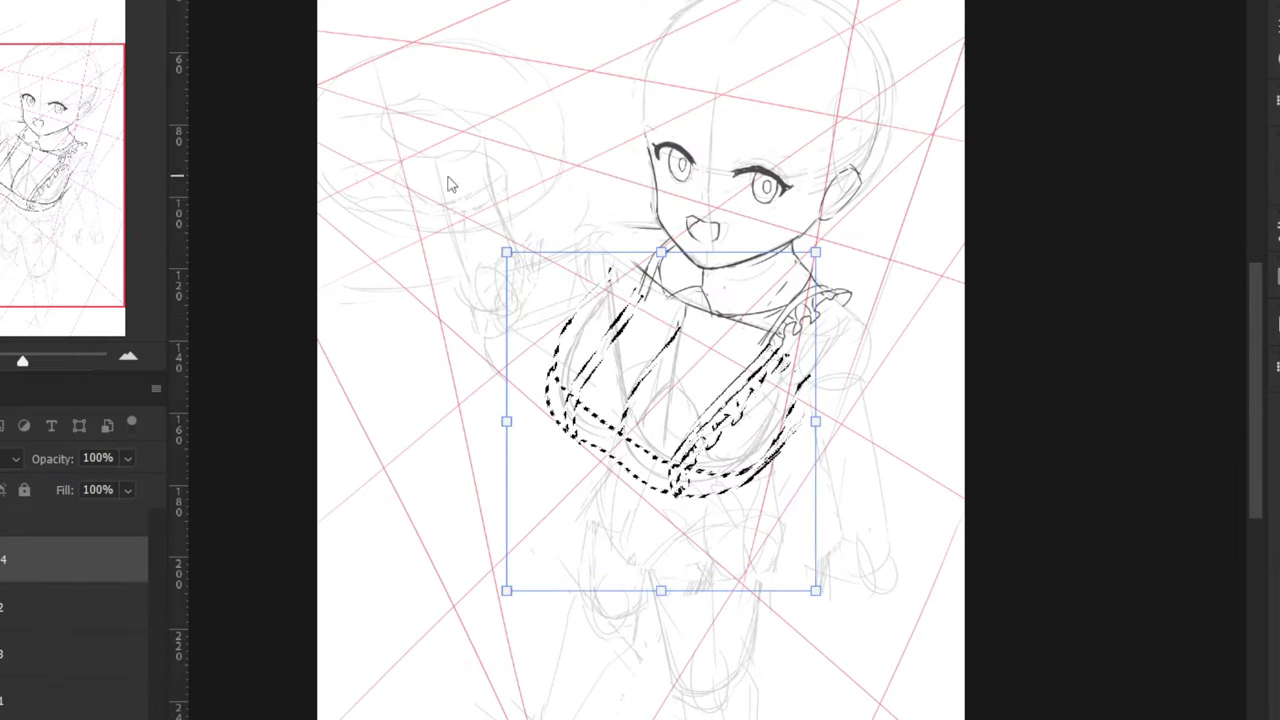
drag(505, 253, 465, 207)
drag(547, 355, 566, 407)
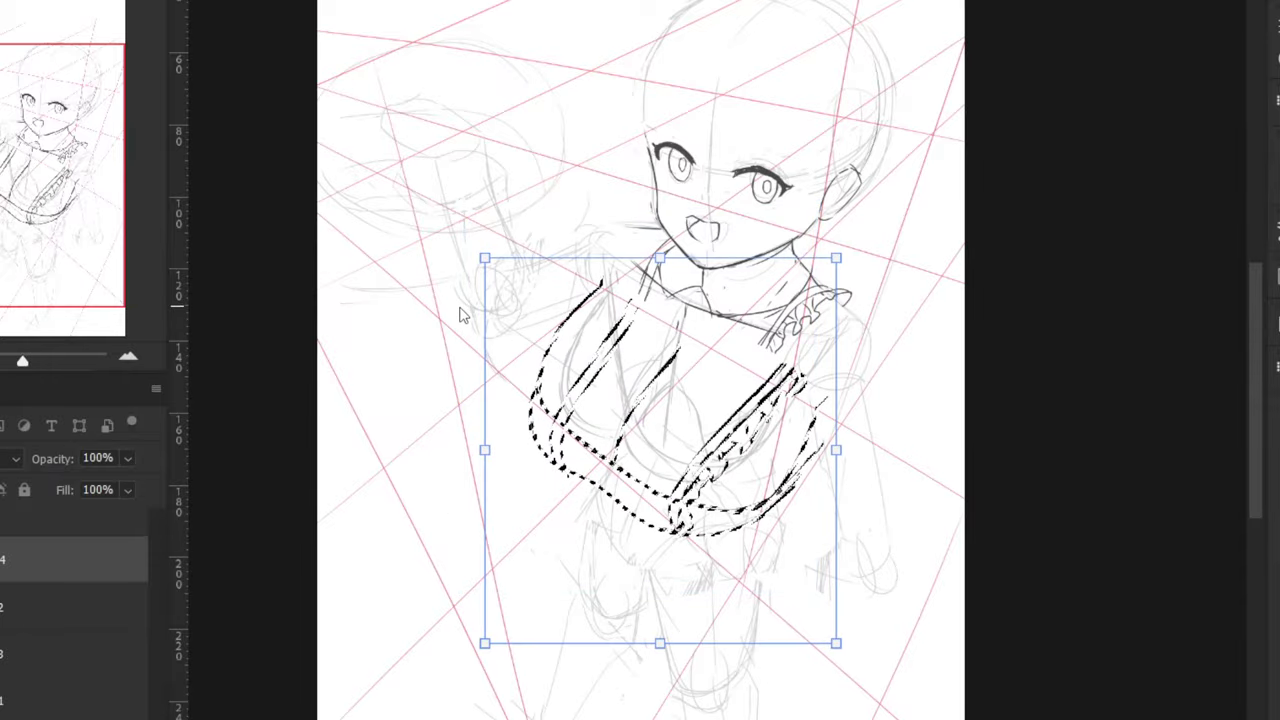
drag(531, 323, 528, 314)
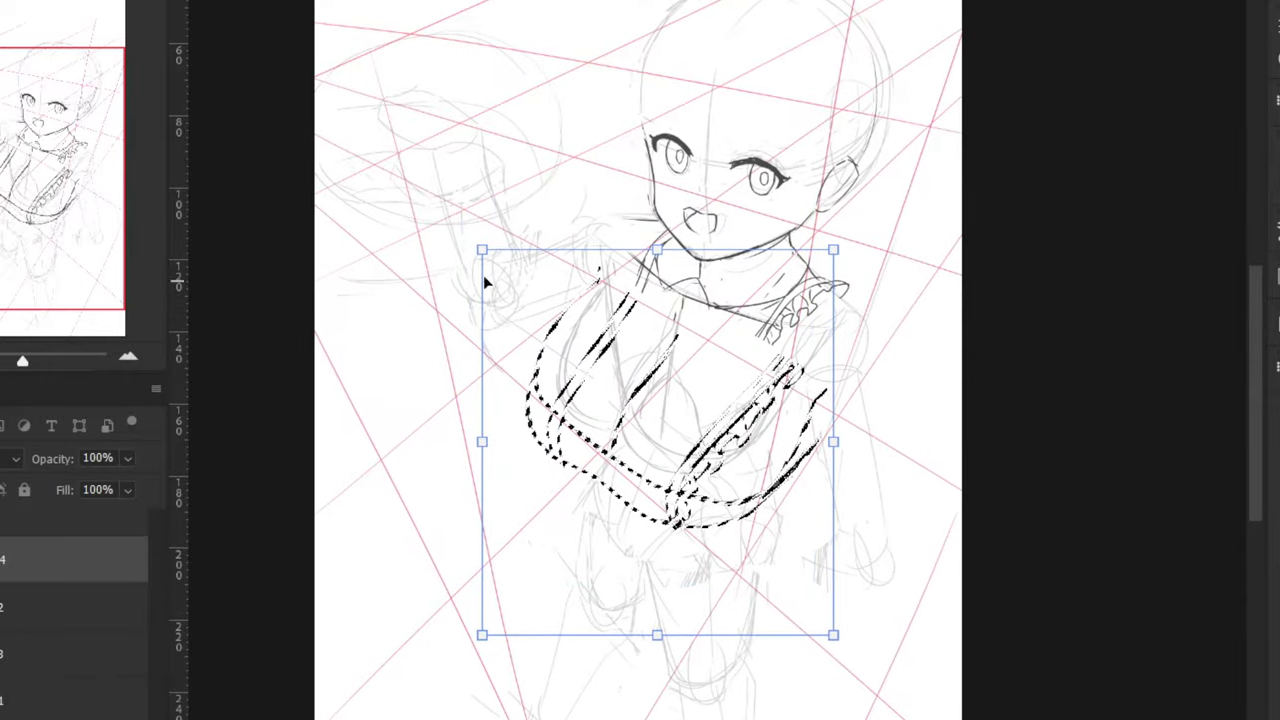
key(ctrl+plus)
key(ctrl+plus)
drag(399, 103, 414, 307)
drag(414, 309, 416, 271)
drag(416, 274, 531, 322)
key(Return)
key(ctrl+d)
Try redrawing the chest's outer contour on the tray side as a fuller curve with the brush, and undo the strokes
mouse_move(659, 376)
mouse_down()
mouse_move(619, 423)
mouse_move(591, 506)
mouse_up()
key(b)
mouse_move(687, 357)
mouse_down()
mouse_move(570, 466)
mouse_move(592, 429)
mouse_move(557, 528)
mouse_up()
key(ctrl+z)
key(ctrl+z)
mouse_move(572, 438)
mouse_down()
mouse_move(559, 560)
mouse_move(575, 588)
mouse_up()
key(ctrl+z)
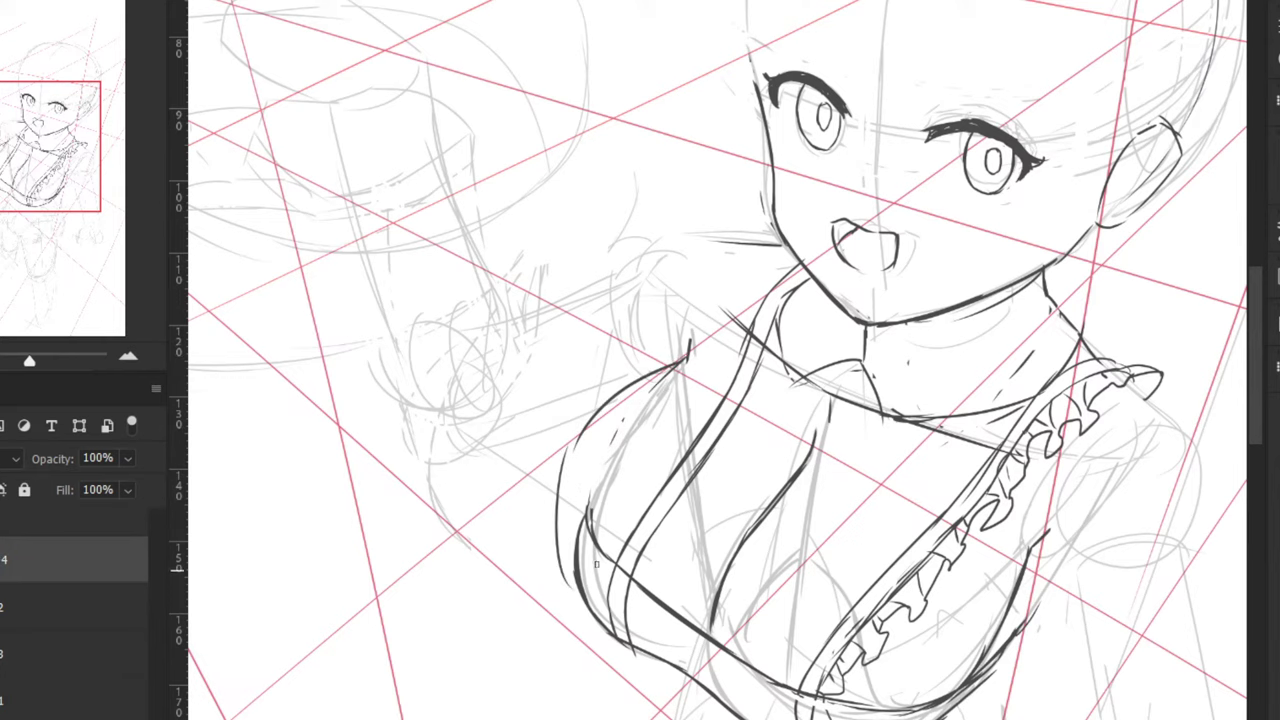
key(ctrl+minus)
key(ctrl+minus)
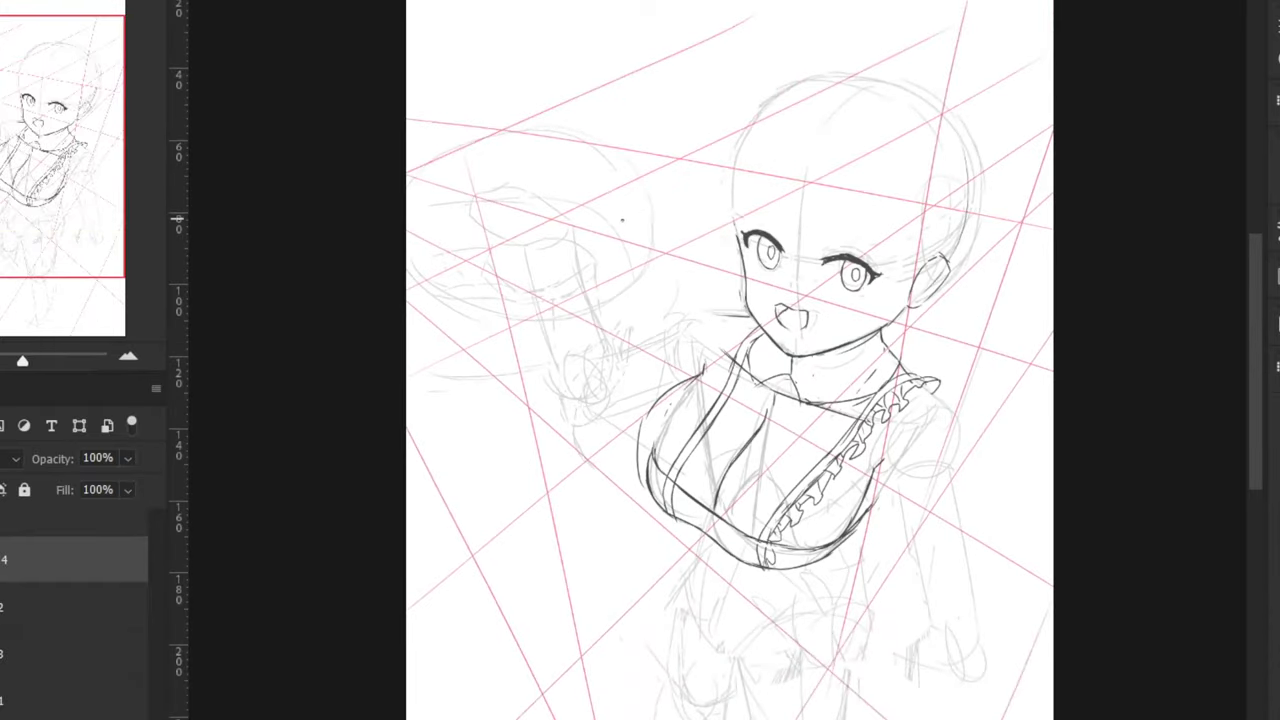
key(ctrl+plus)
key(ctrl+z)
key(ctrl+z)
drag(697, 362, 622, 497)
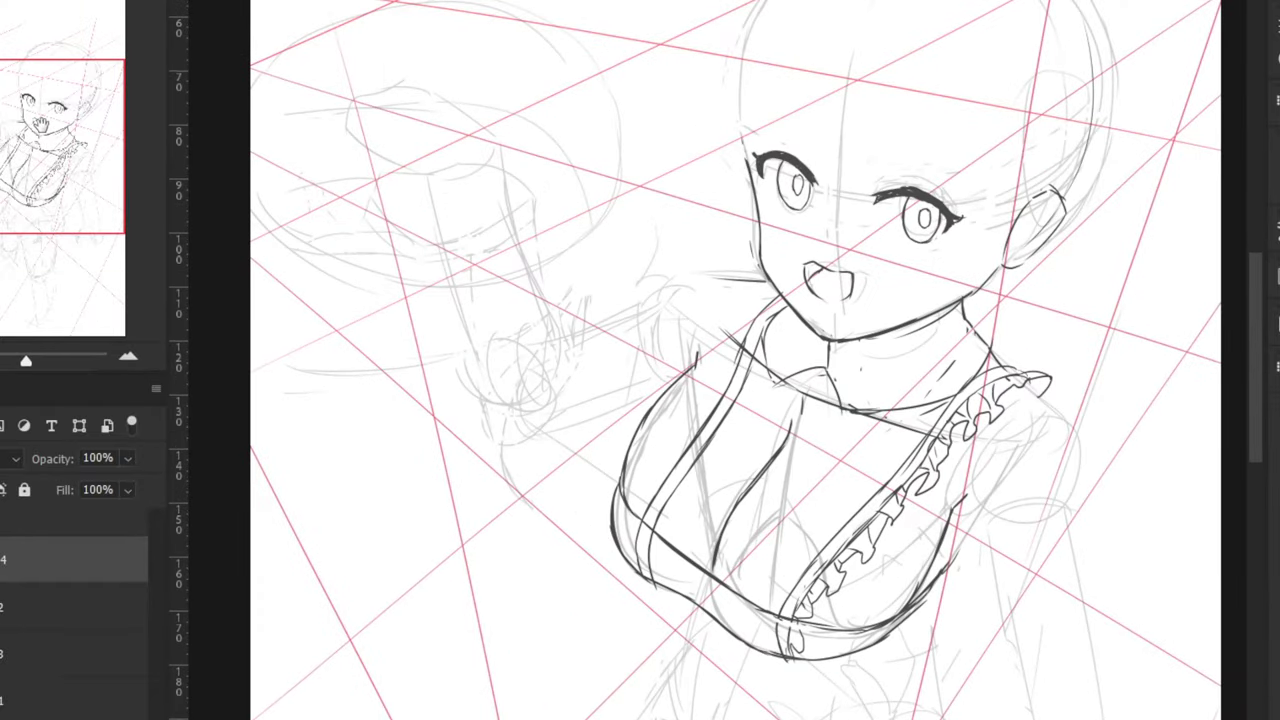
Hide the inked layer 4 and try reworking the tray-side chest contour on sketch layer 2, erasing part of the old outline
click(0, 560)
click(60, 607)
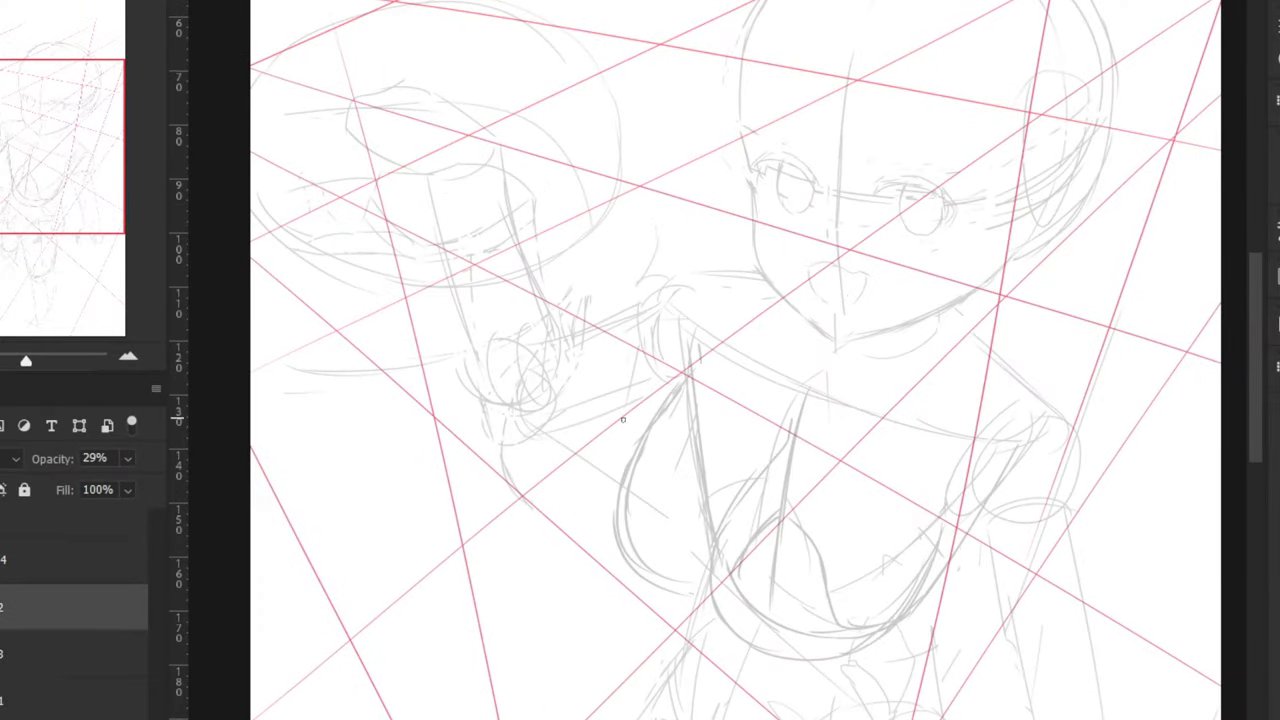
mouse_move(678, 383)
mouse_down()
mouse_move(606, 434)
mouse_move(671, 398)
mouse_move(611, 478)
mouse_up()
key(ctrl+z)
key(e)
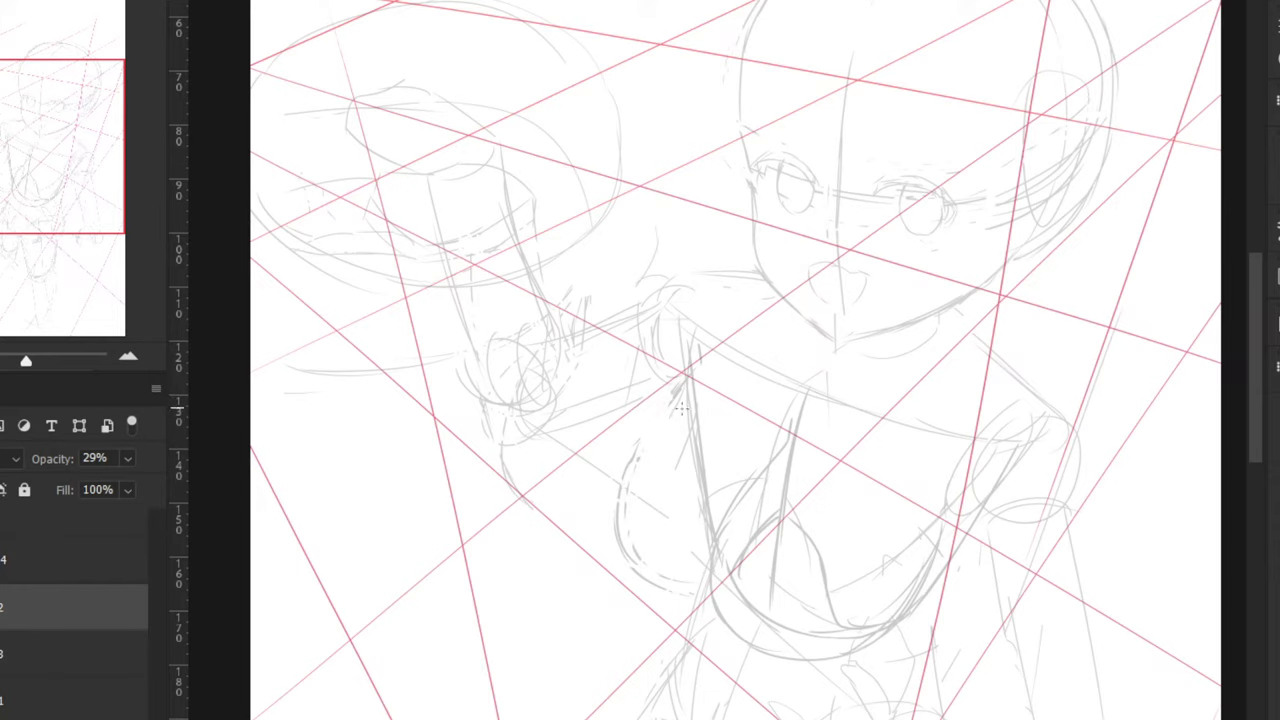
key(b)
mouse_move(685, 374)
mouse_down()
mouse_move(600, 451)
mouse_move(563, 552)
mouse_up()
key(ctrl+z)
key(ctrl+minus)
drag(697, 377, 631, 446)
key(ctrl+z)
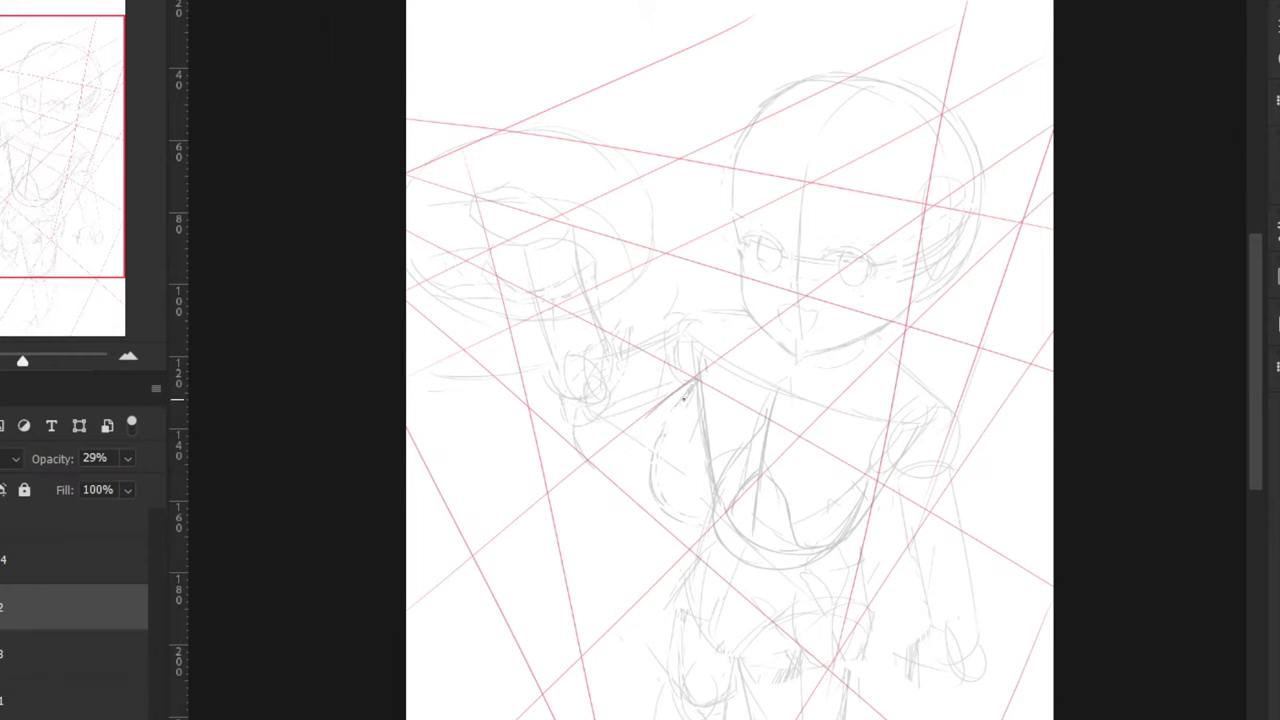
Try sketching a larger tray-side chest contour on layer 2, bulging outside the old one and curving in underneath
drag(696, 378, 625, 508)
key(ctrl+z)
mouse_move(660, 418)
mouse_down()
mouse_move(639, 481)
mouse_move(664, 561)
mouse_up()
key(ctrl+z)
key(ctrl+z)
drag(642, 444, 622, 508)
drag(632, 505, 690, 556)
Try extending the larger rough chest shape through the centre crease and underside, and undo the sketch changes
drag(760, 424, 715, 484)
key(ctrl+z)
drag(710, 480, 700, 544)
key(ctrl+z)
drag(704, 552, 826, 548)
drag(775, 584, 866, 484)
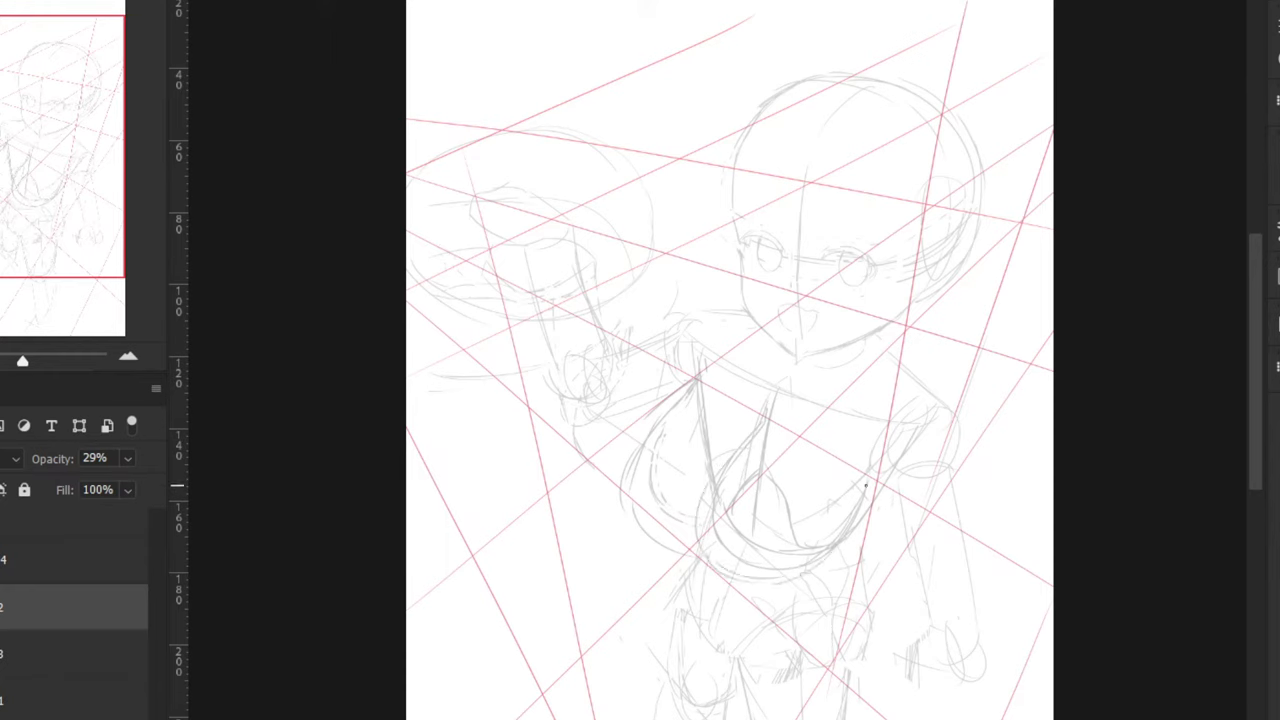
key(ctrl+z)
drag(728, 577, 786, 589)
key(ctrl+z)
key(ctrl+z)
key(ctrl+z)
key(ctrl+z)
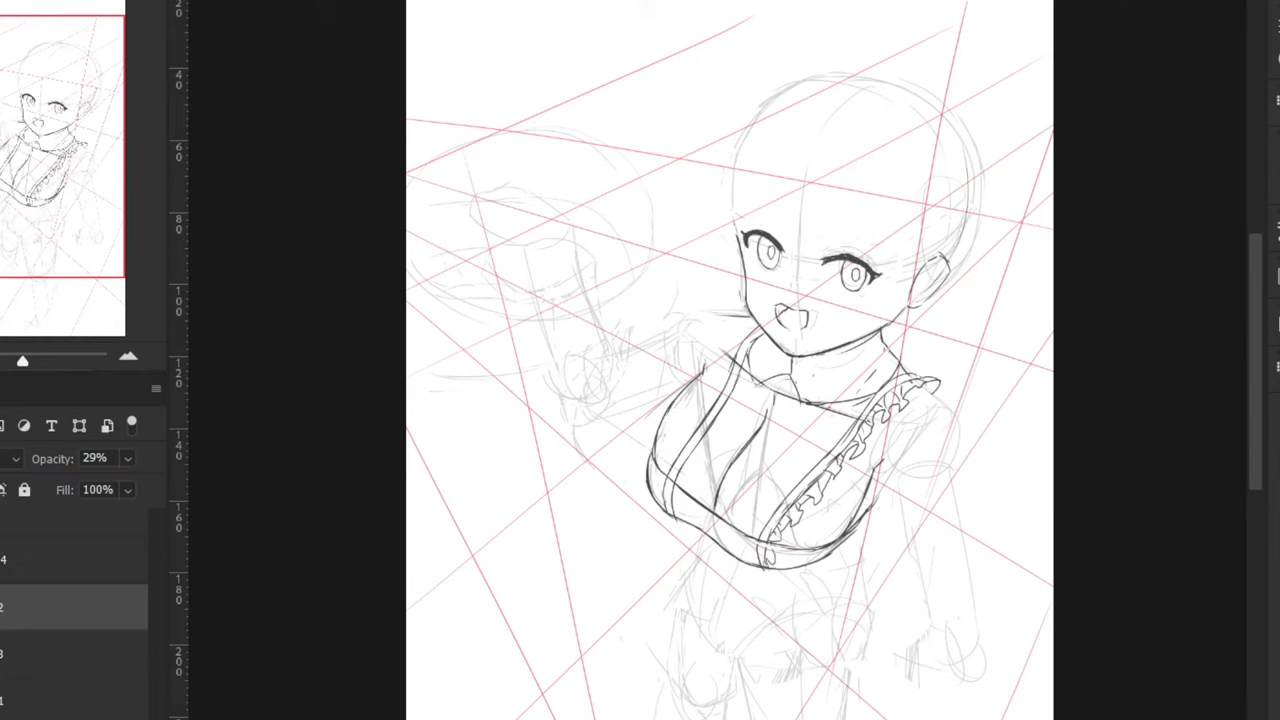
Select layer 4 and ink the lower end of the chest's centre line so it curves cleanly down to the band
key(ctrl+plus)
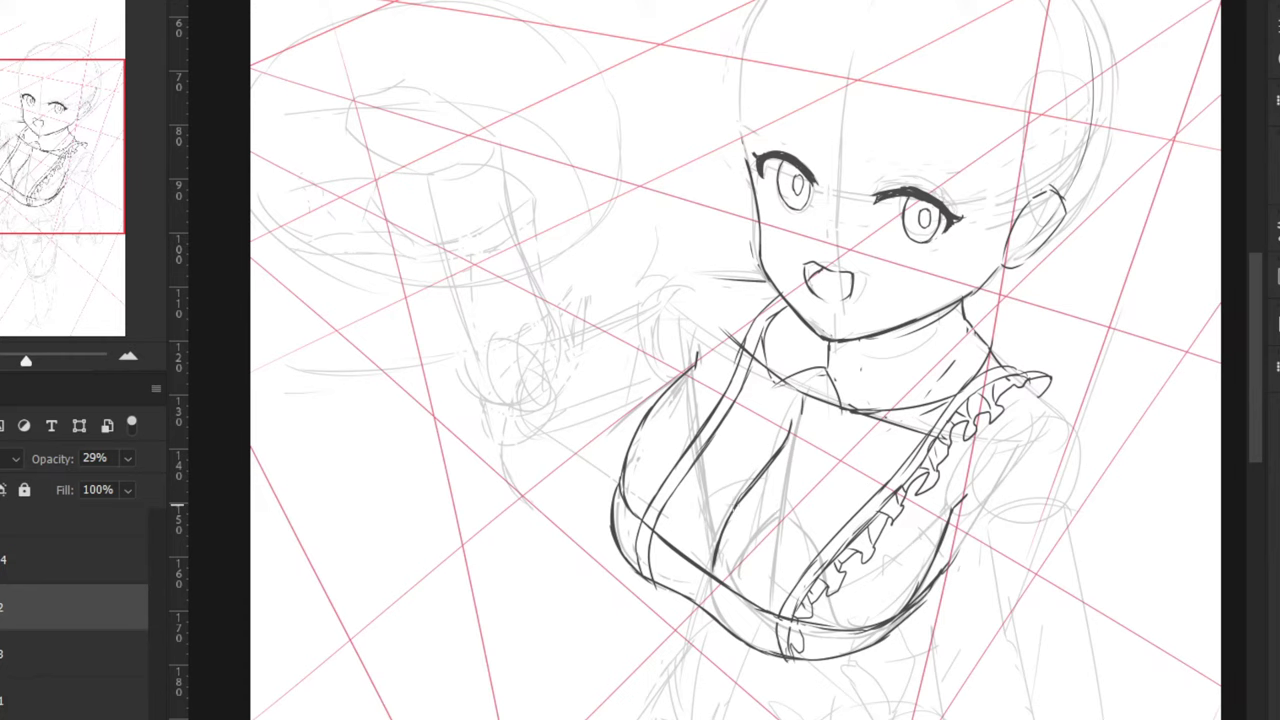
click(40, 577)
key(ctrl+plus)
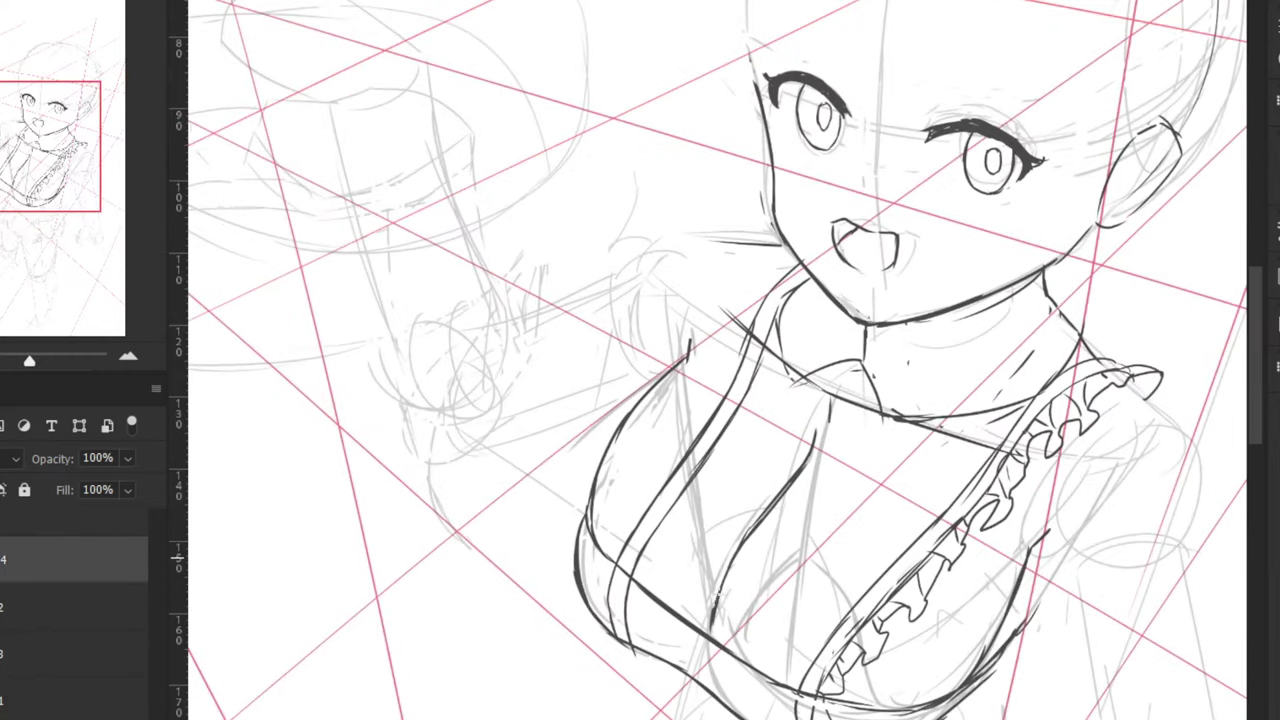
drag(753, 528, 705, 620)
drag(713, 582, 705, 630)
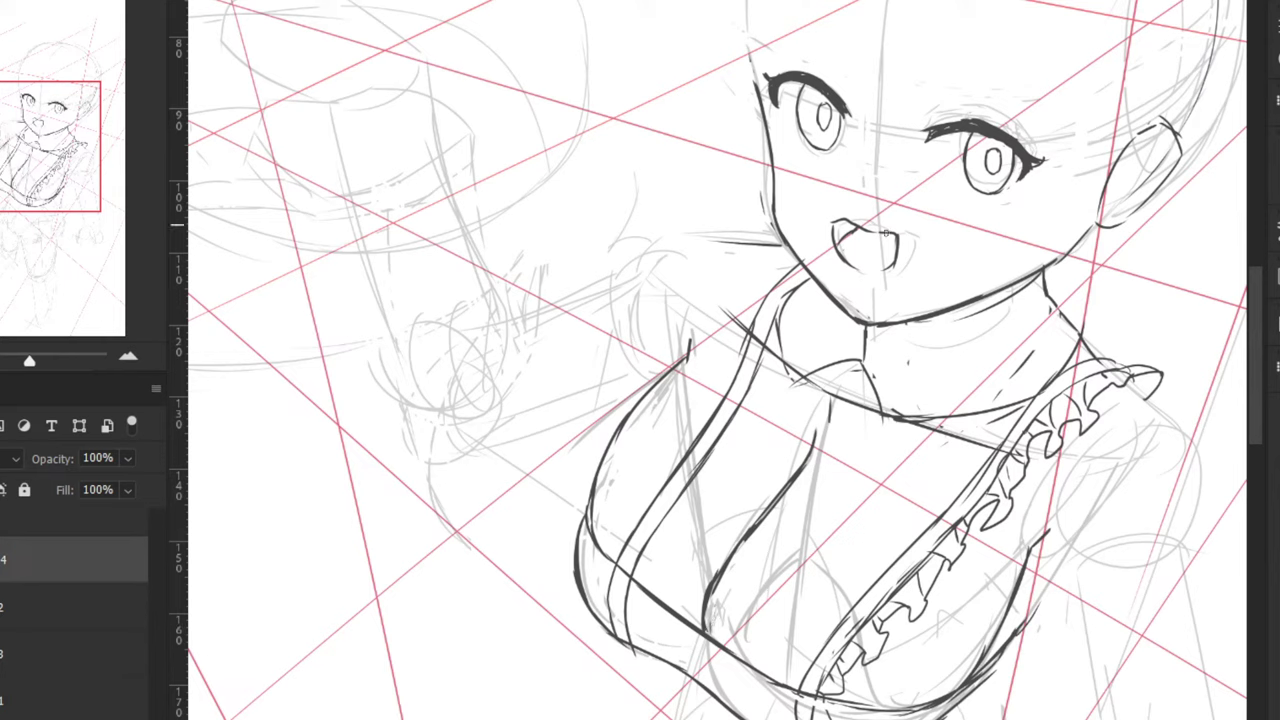
Ink a short central placket with a small button on the band below the chest, plus a small crease beside it
drag(698, 640, 699, 686)
drag(701, 636, 706, 694)
key(ctrl+z)
key(ctrl+z)
key(ctrl+z)
key(ctrl+z)
mouse_move(703, 640)
mouse_down()
mouse_move(704, 684)
mouse_move(694, 673)
mouse_move(708, 686)
mouse_up()
key(ctrl+z)
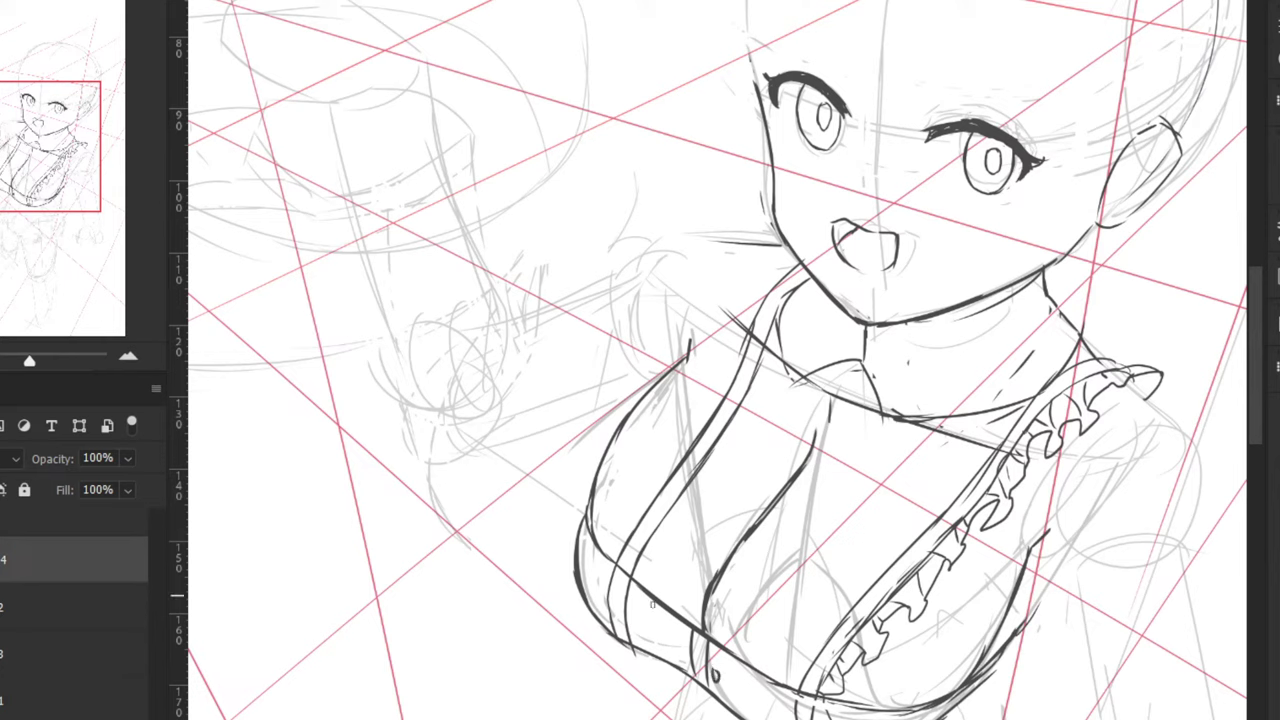
drag(665, 649, 690, 661)
Hatch the upper part of both irises with short dark strokes beneath the upper lashes
drag(699, 416, 579, 344)
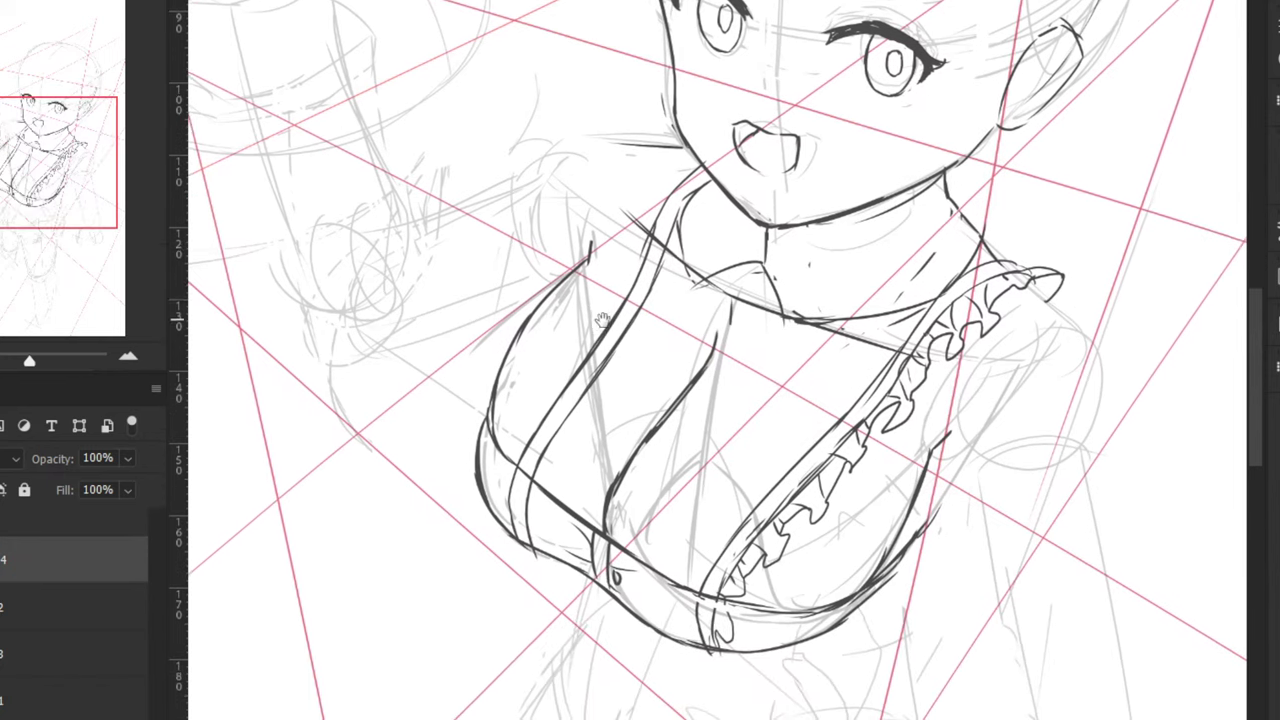
mouse_move(682, 175)
mouse_down()
mouse_move(645, 269)
mouse_move(622, 417)
mouse_up()
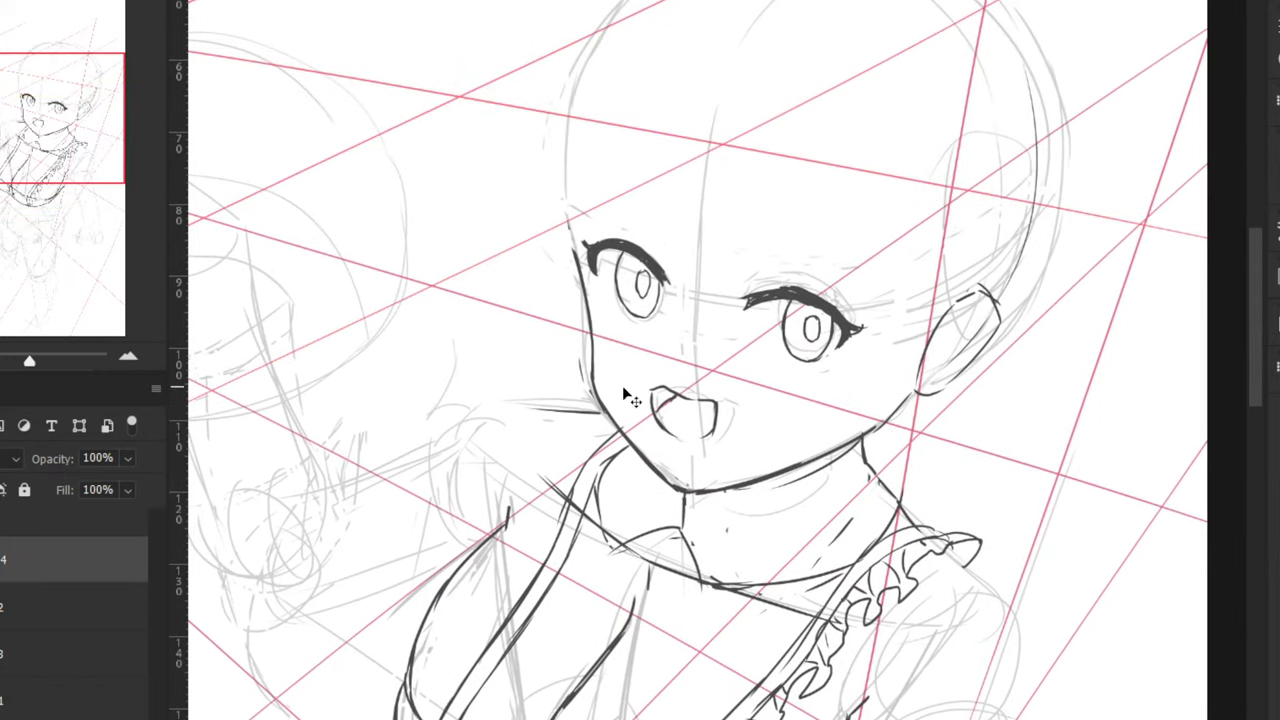
drag(660, 235, 612, 311)
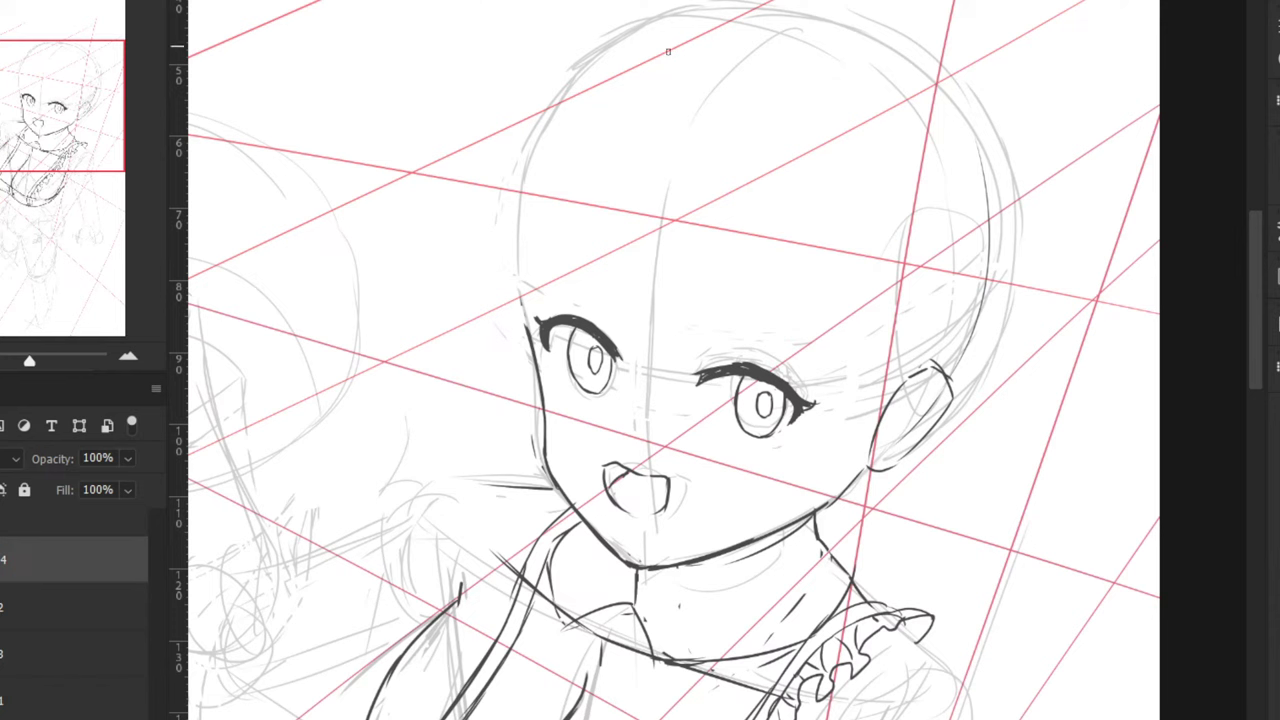
scroll(565, 388, up, 2)
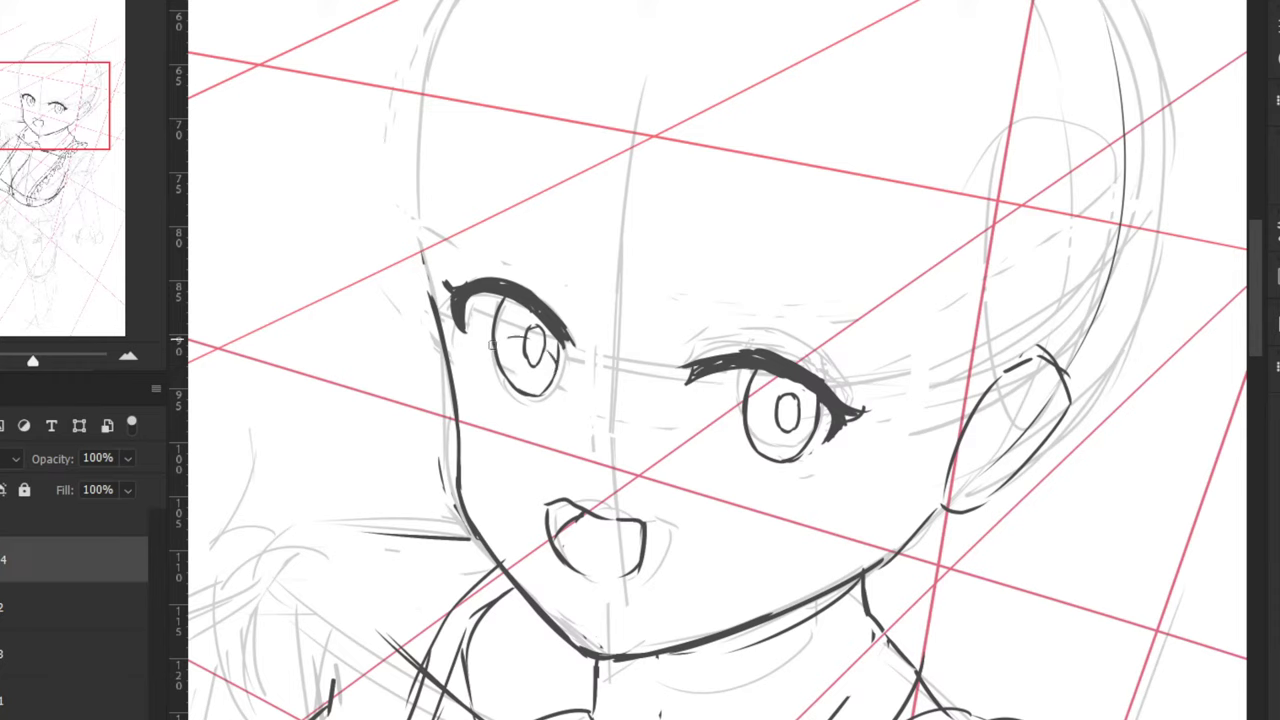
key(ctrl+z)
drag(560, 342, 553, 352)
drag(555, 338, 541, 344)
drag(540, 325, 508, 318)
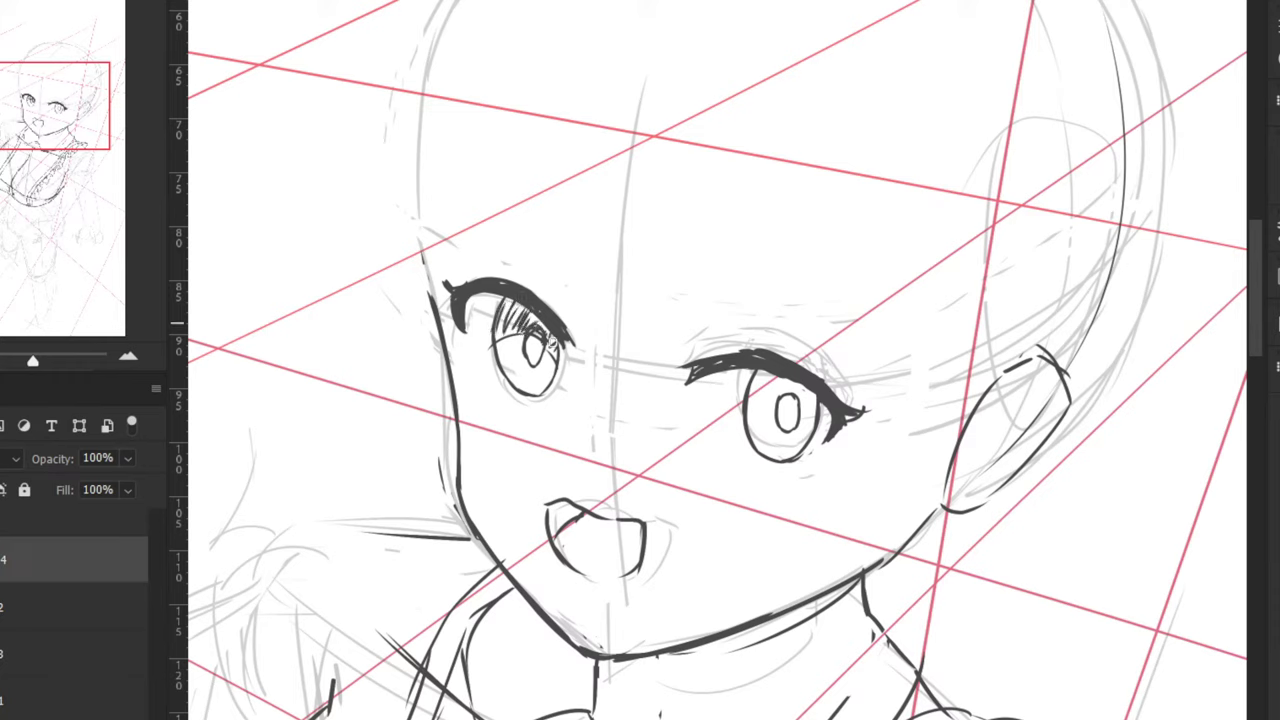
drag(812, 421, 773, 402)
mouse_move(808, 402)
mouse_down()
mouse_move(810, 424)
mouse_move(778, 402)
mouse_move(750, 408)
mouse_move(776, 402)
mouse_up()
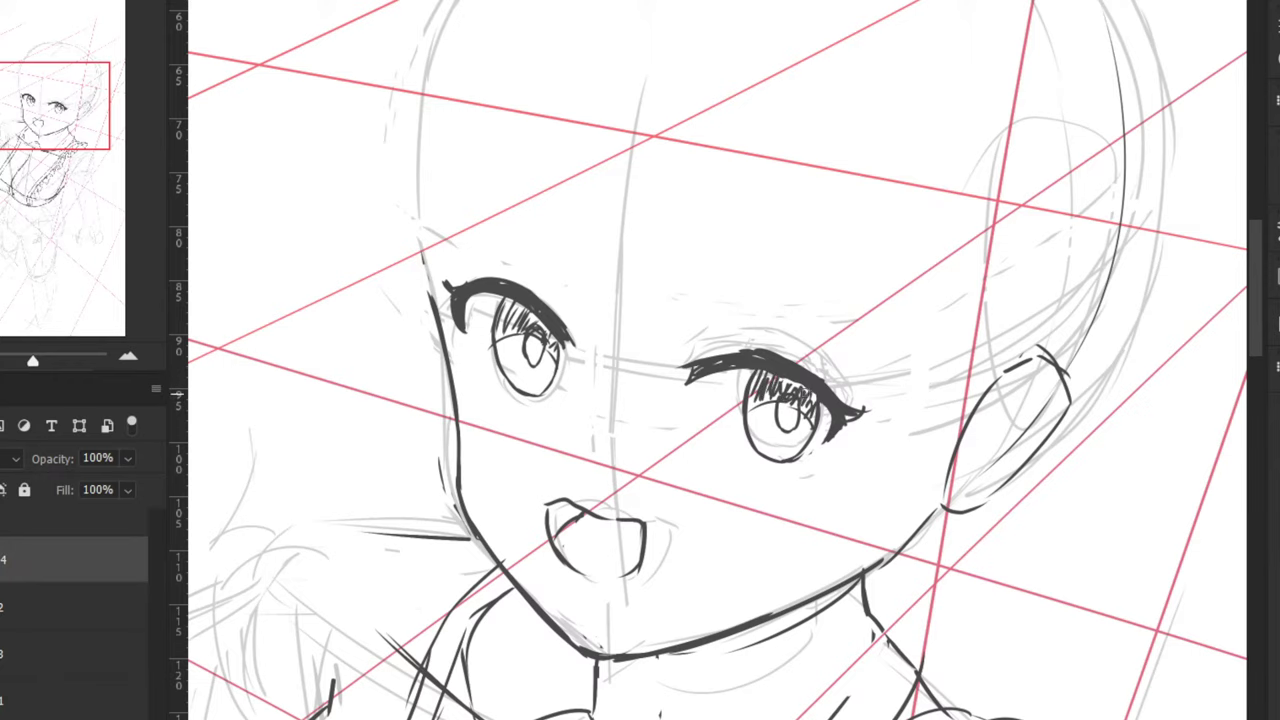
Mirror the whole drawing horizontally to check its proportions, and mirror it back
scroll(812, 218, down, 8)
key(ctrl+shift+h)
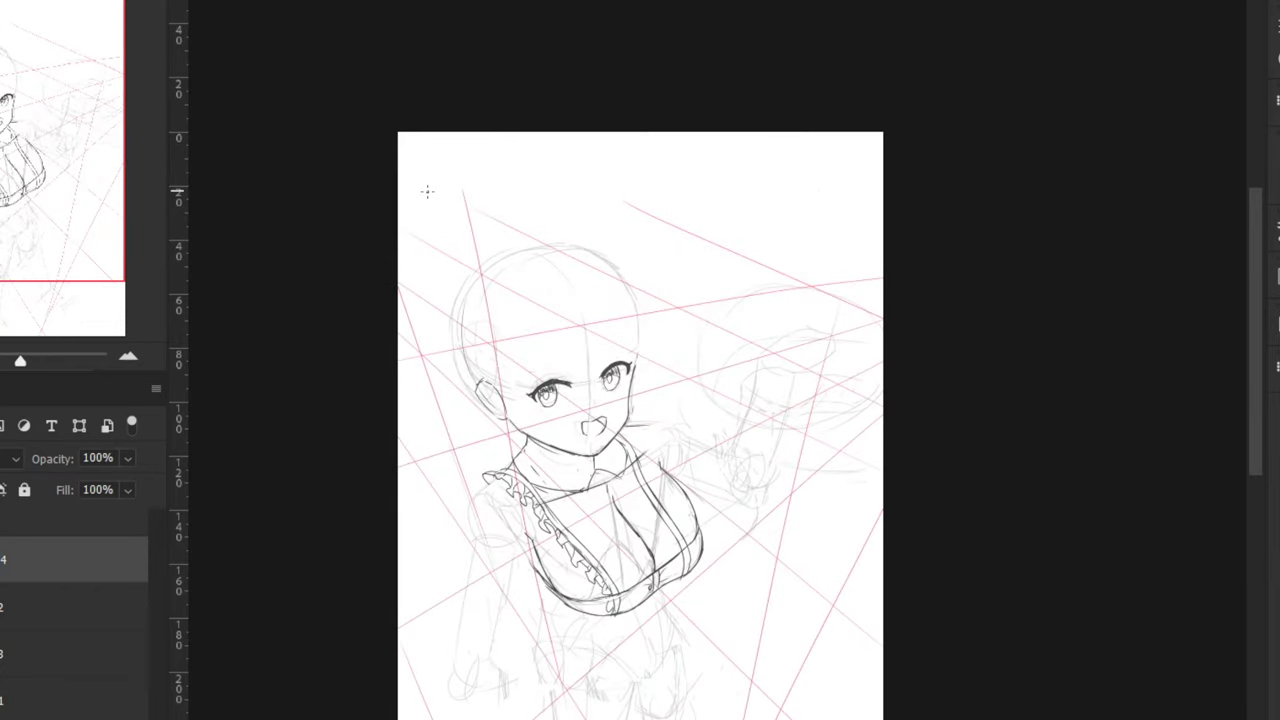
key(ctrl+shift+h)
Ink the first bangs as curved locks on both sides of the forehead, with tips reaching down to the eyes
drag(440, 286, 461, 297)
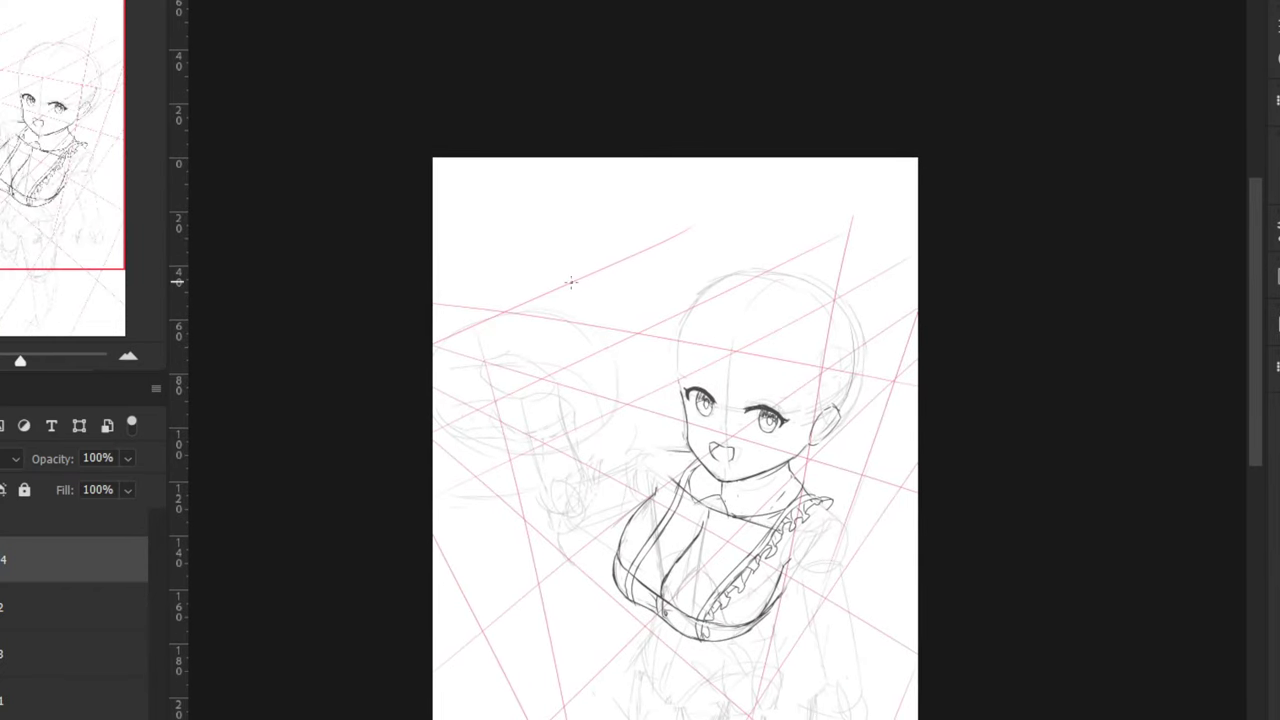
drag(538, 281, 538, 355)
key(ctrl+plus)
key(ctrl+plus)
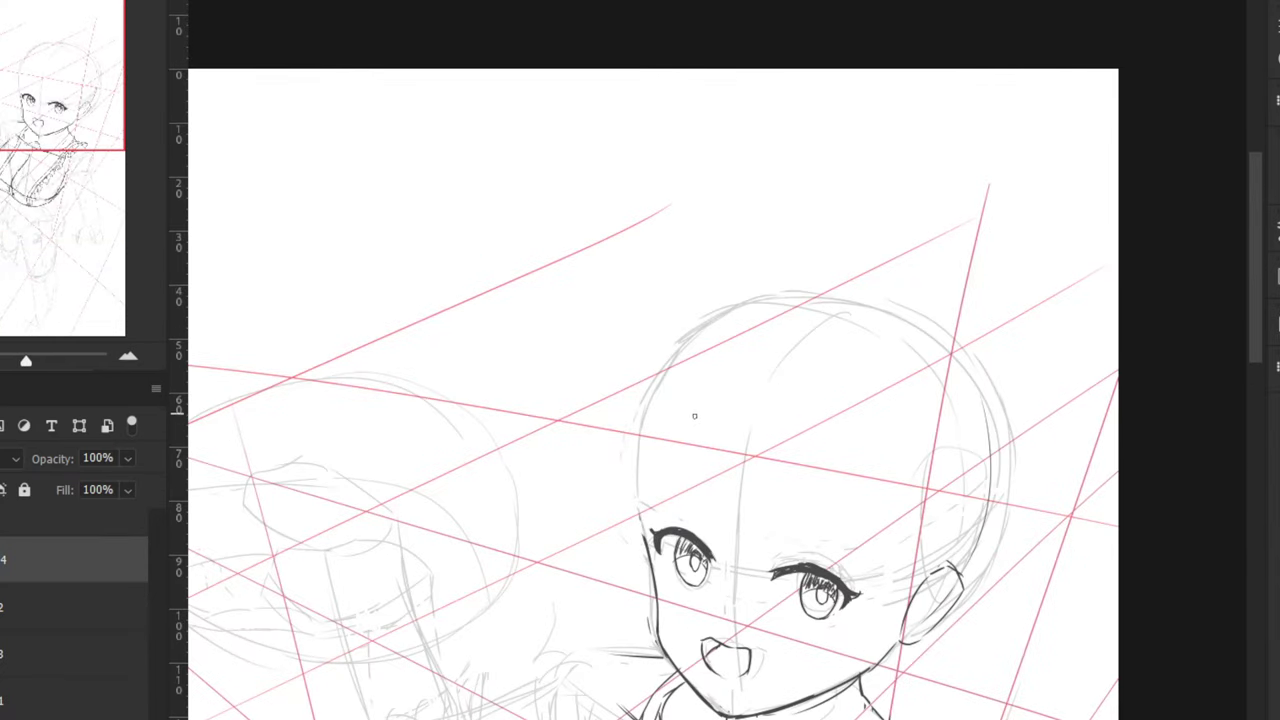
drag(697, 389, 664, 505)
drag(684, 455, 676, 511)
mouse_move(888, 408)
mouse_down()
mouse_move(878, 535)
mouse_move(854, 557)
mouse_up()
key(ctrl+z)
key(ctrl+plus)
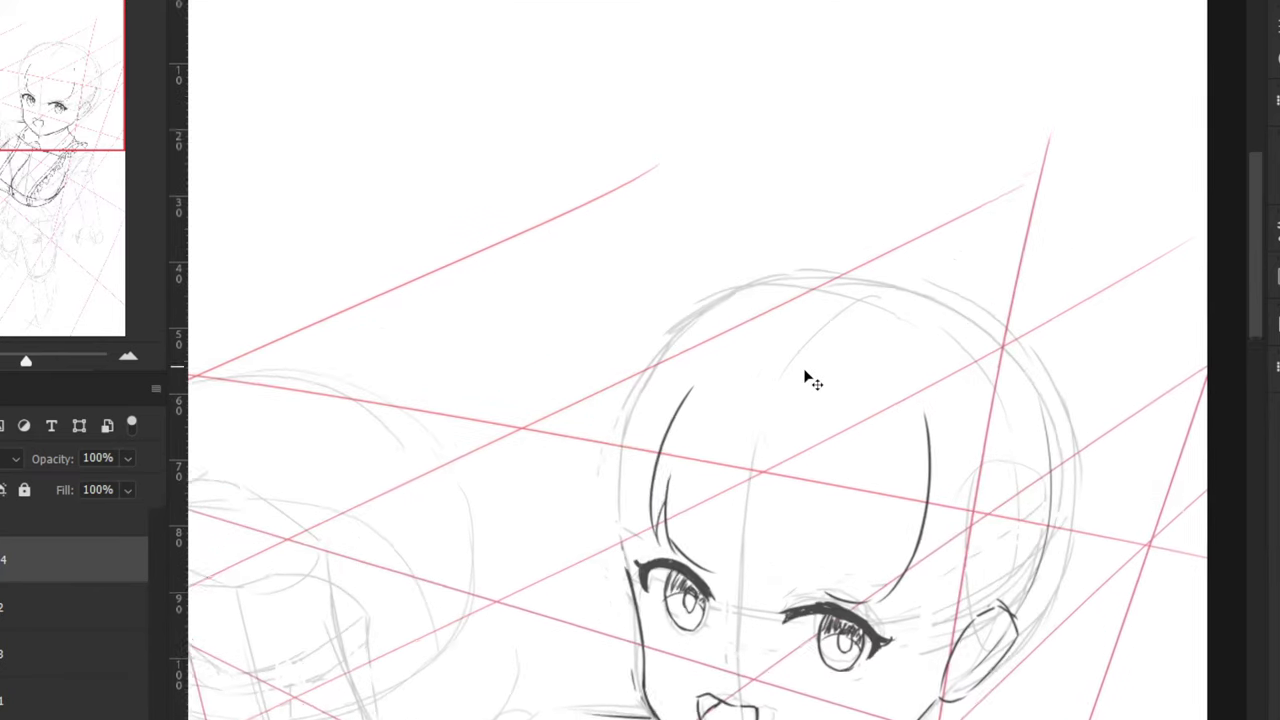
Thicken the upper lash lines of both eyes and add a flicked lash near each outer corner
mouse_move(627, 575)
mouse_down()
mouse_move(631, 593)
mouse_move(638, 579)
mouse_up()
key(ctrl+z)
key(ctrl+z)
key(ctrl+z)
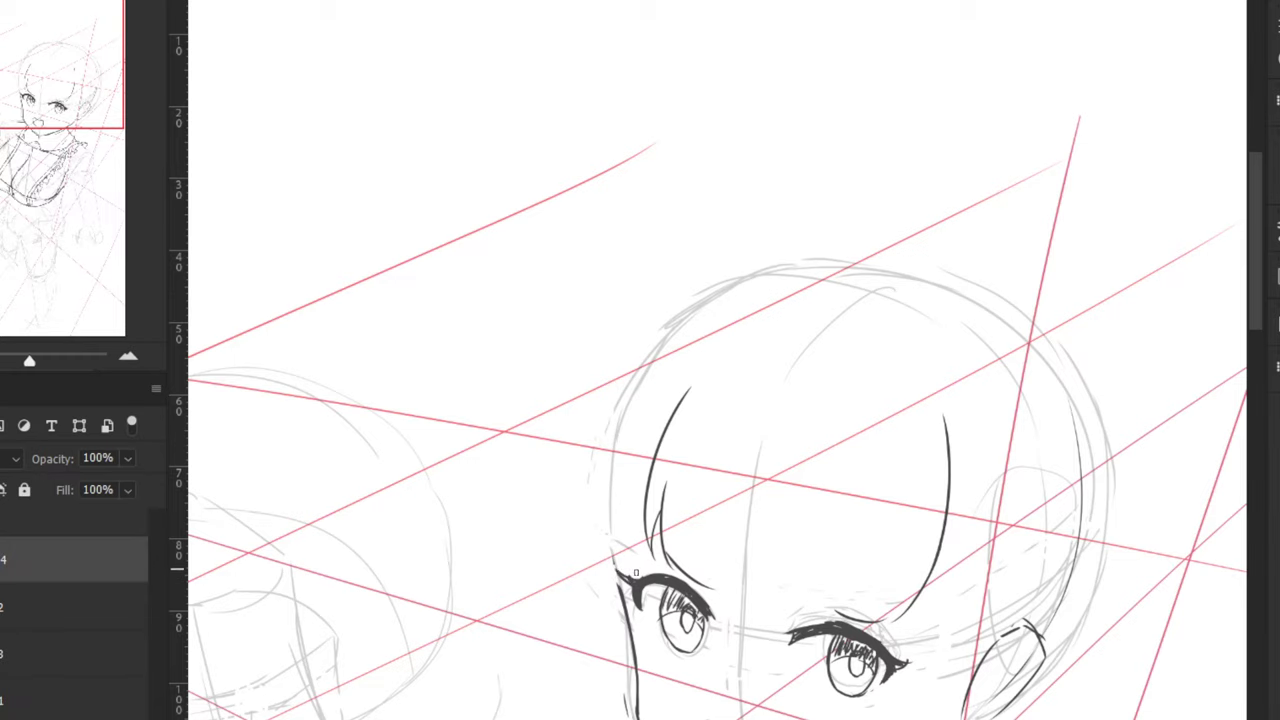
key(ctrl+plus)
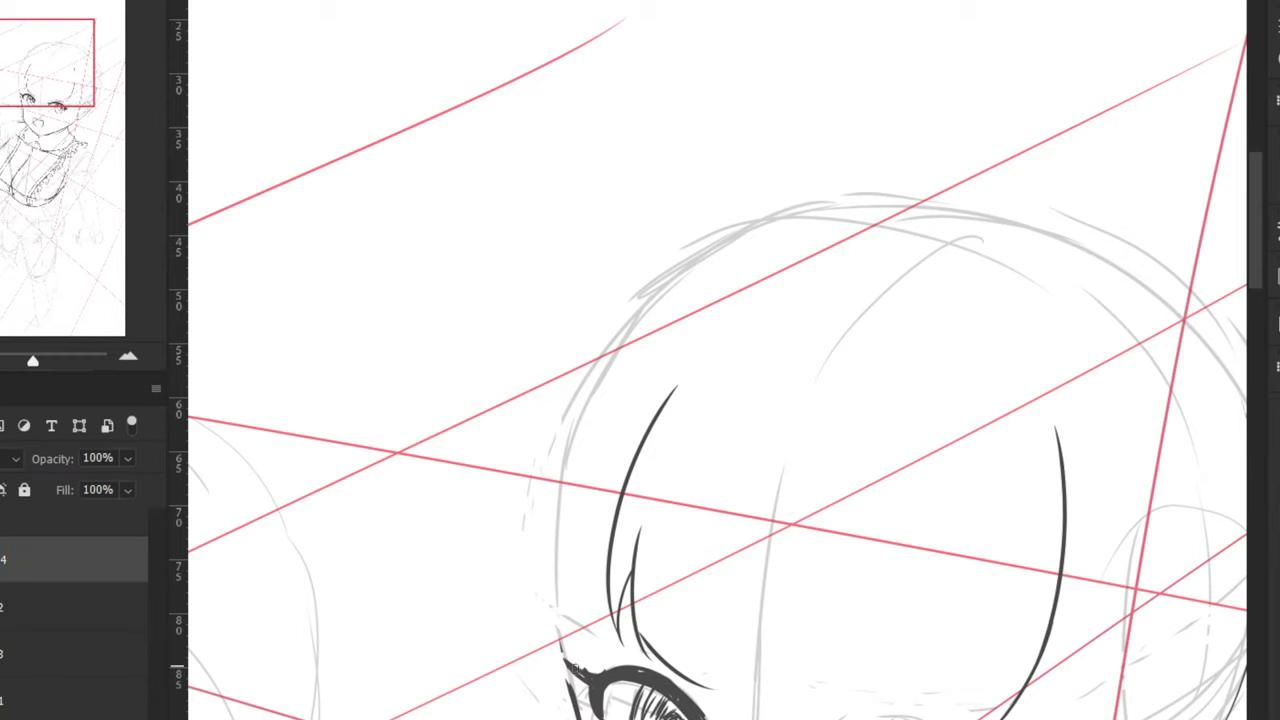
key(ctrl+z)
drag(597, 651, 621, 666)
drag(601, 652, 615, 668)
drag(686, 690, 566, 522)
mouse_move(734, 581)
mouse_down()
mouse_move(761, 591)
mouse_move(753, 600)
mouse_up()
key(ctrl+z)
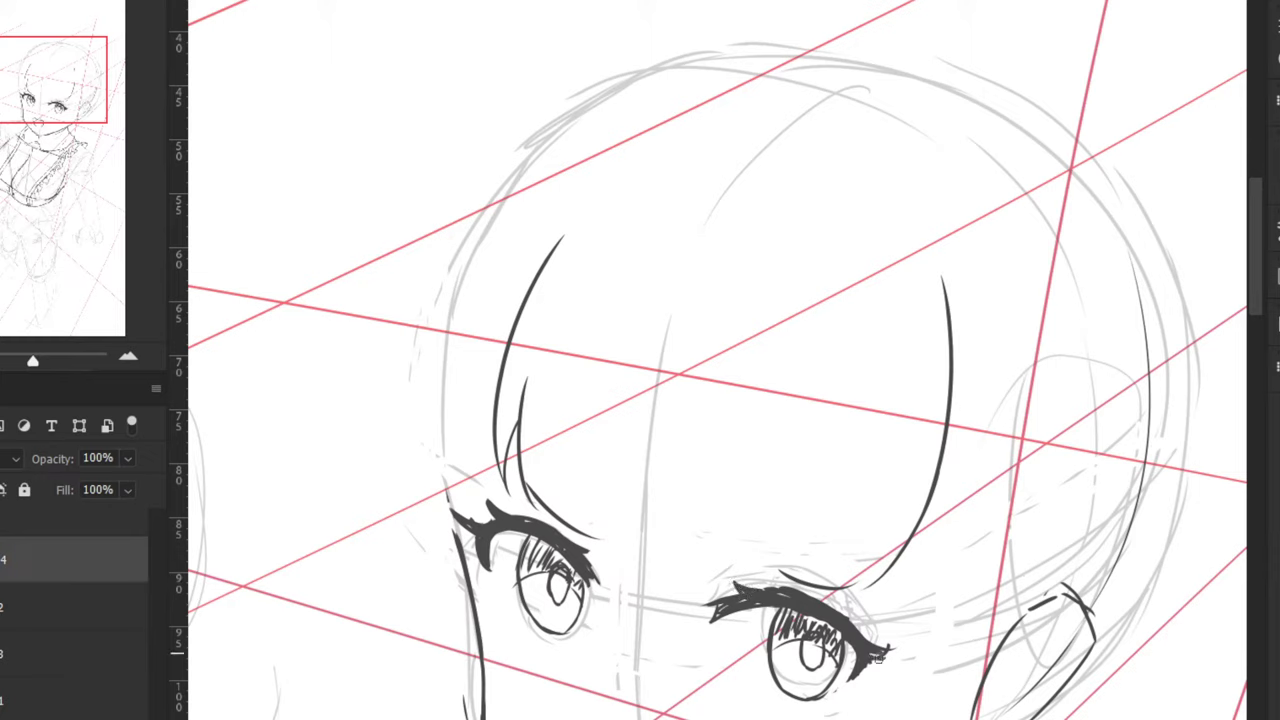
drag(877, 651, 896, 647)
key(ctrl+z)
Ink a second strand inside the bang lock away from the tray and curve the lock's tip up above the eye
drag(912, 500, 882, 582)
key(ctrl+z)
mouse_move(915, 492)
mouse_down()
mouse_move(865, 583)
mouse_move(875, 572)
mouse_move(850, 587)
mouse_up()
key(ctrl+z)
key(ctrl+z)
key(ctrl+z)
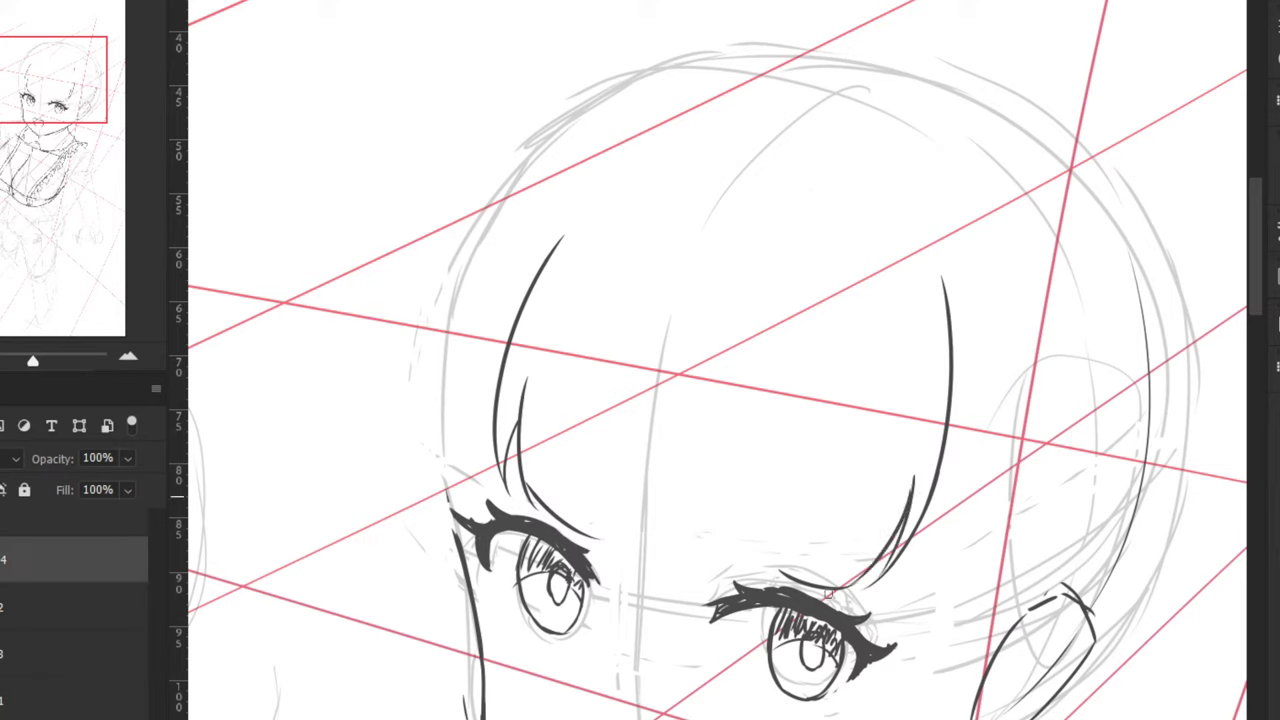
drag(772, 514, 796, 566)
scroll(814, 414, down, 3)
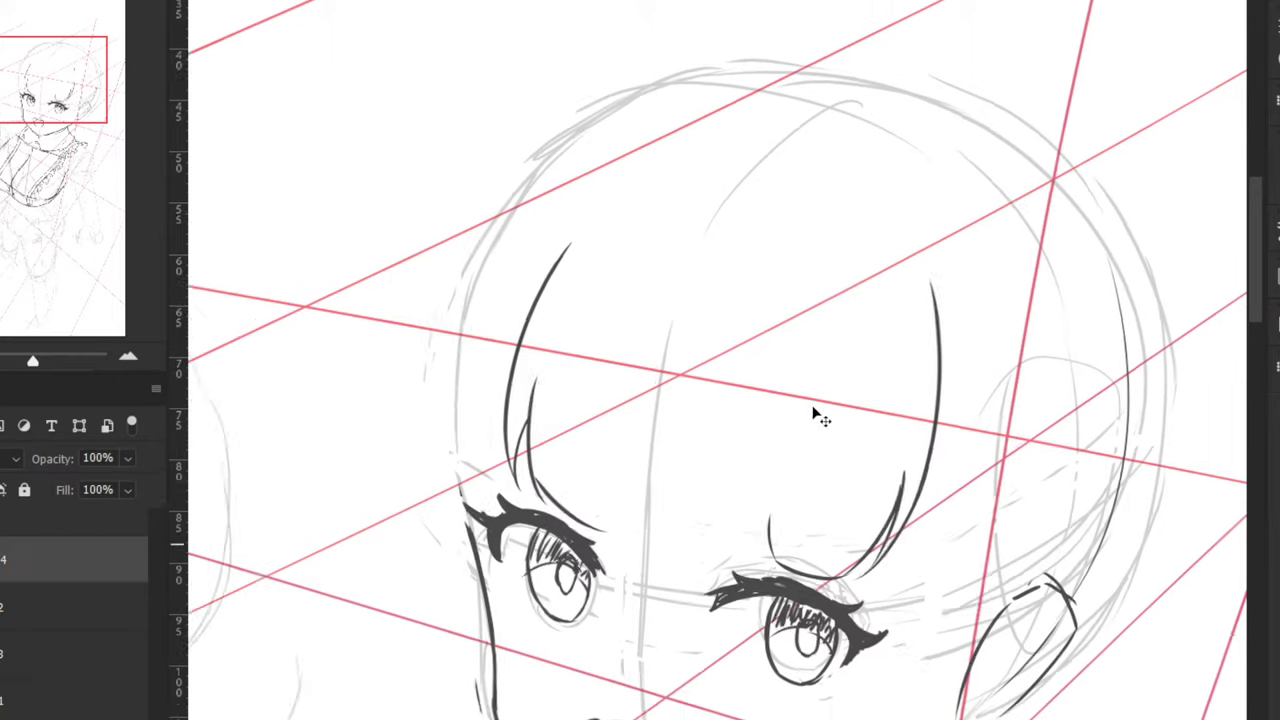
Draw and redo the inner edge of that bang lock, starting the stroke higher on the forehead
drag(778, 398, 752, 484)
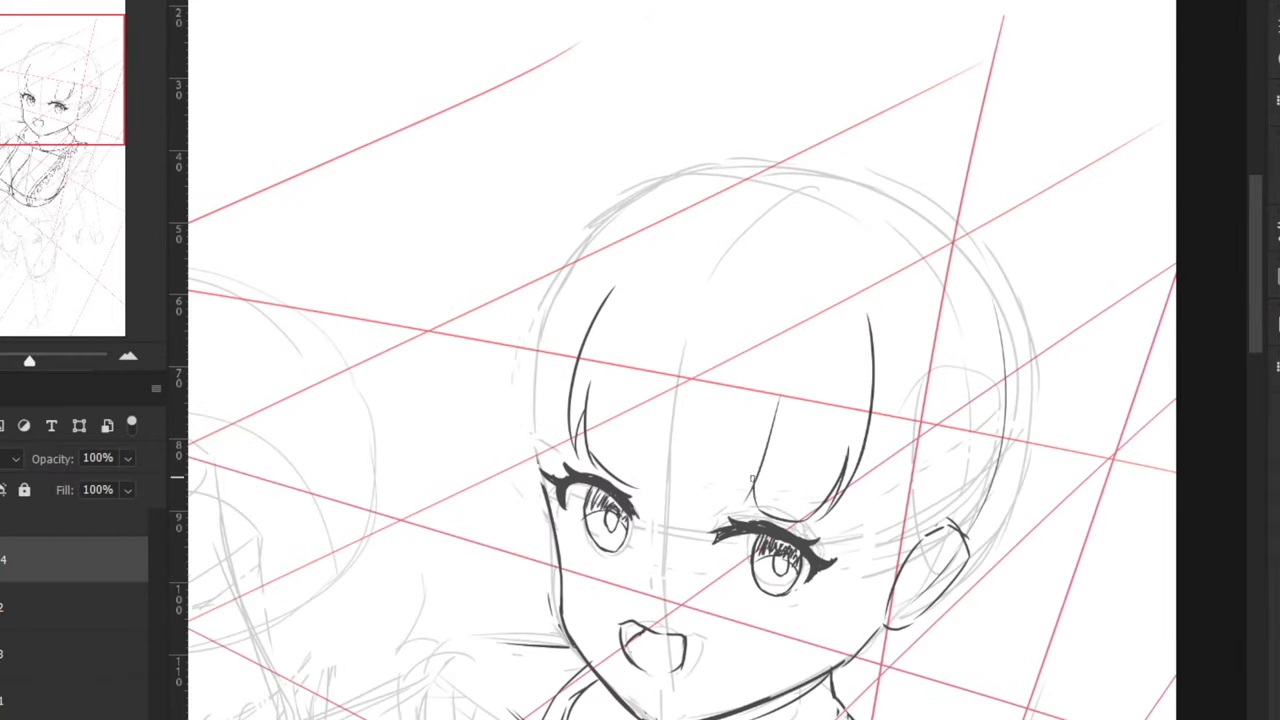
key(ctrl+z)
key(ctrl+z)
drag(813, 316, 807, 431)
key(ctrl+z)
drag(813, 340, 799, 446)
key(ctrl+z)
drag(814, 311, 815, 401)
drag(808, 428, 758, 512)
key(ctrl+z)
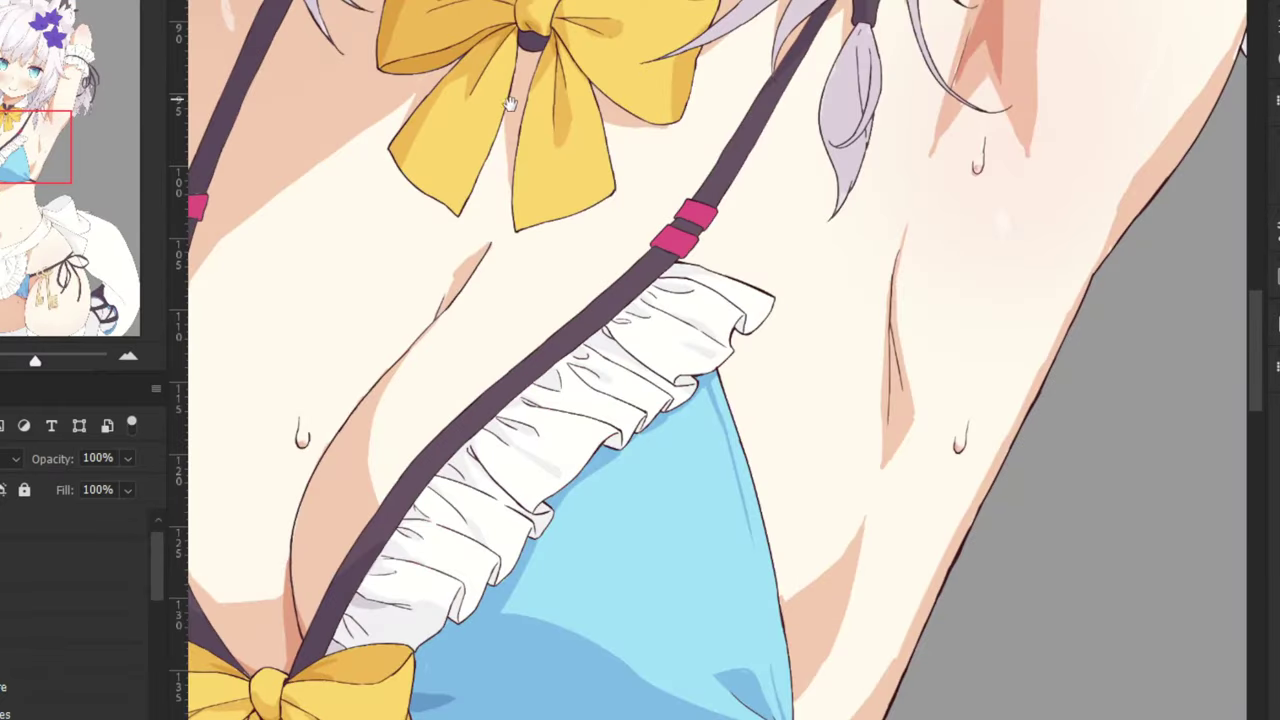
Examine the frilled strap and the bangs on the finished white-haired fox-girl illustration as reference
drag(510, 103, 569, 243)
key(ctrl+minus)
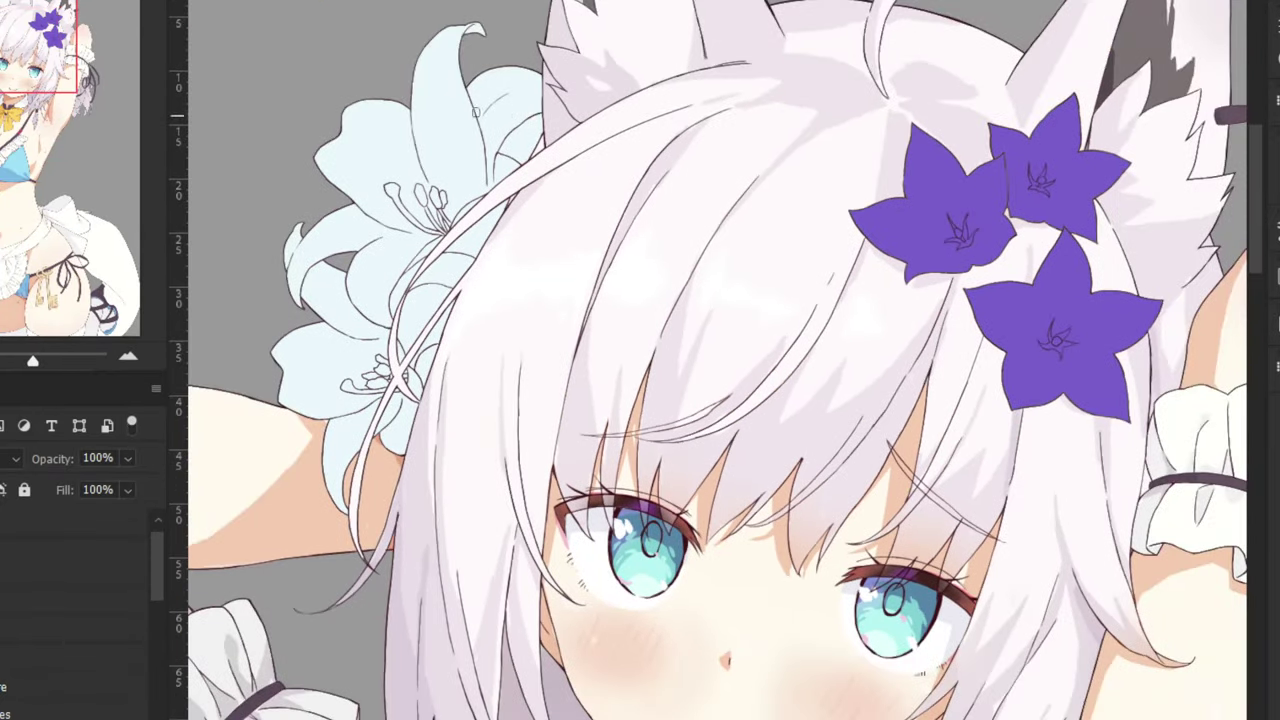
Return to the line drawing and ink a long vertical strand inside the bangs above the tray-side eye
key(ctrl+0)
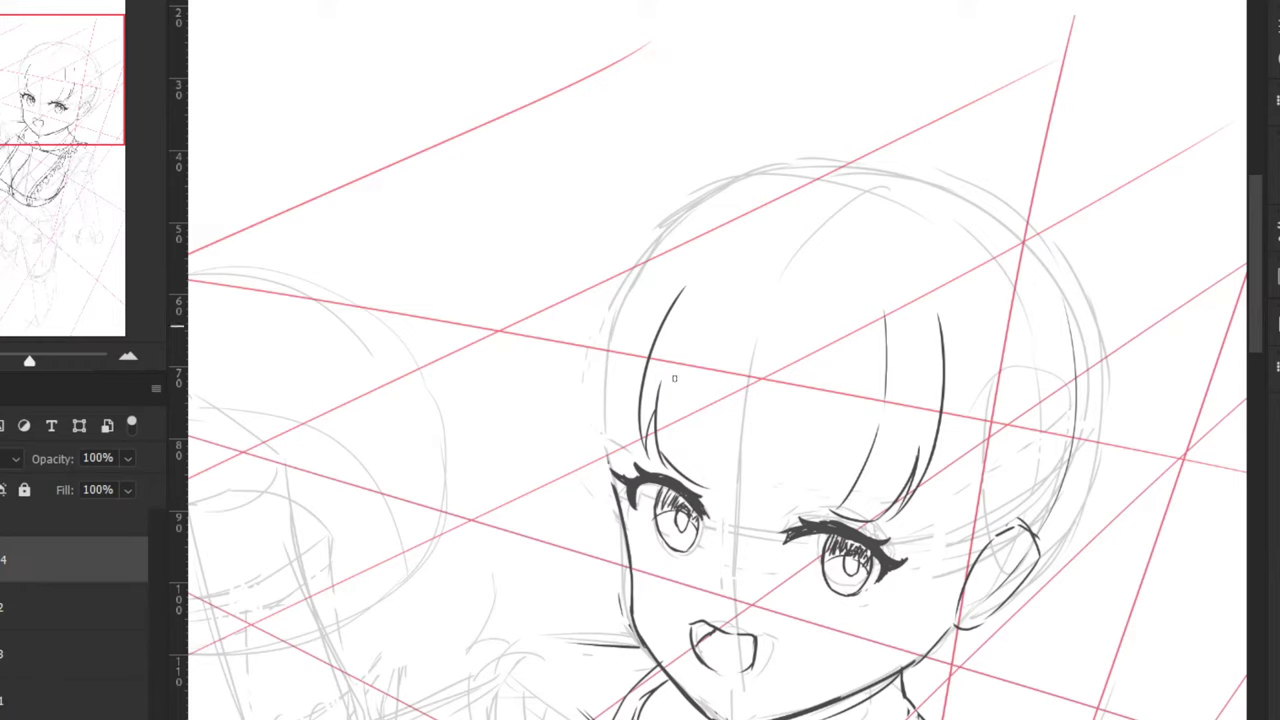
drag(695, 313, 672, 445)
key(ctrl+z)
drag(677, 364, 670, 460)
key(ctrl+z)
drag(692, 332, 674, 478)
key(ctrl+z)
mouse_move(712, 296)
mouse_down()
mouse_move(675, 452)
mouse_move(681, 478)
mouse_up()
key(ctrl+z)
Ink the curved lower edge of the central bang lock and the slanted strand rising from its tip
mouse_move(707, 411)
mouse_down()
mouse_move(703, 480)
mouse_move(783, 511)
mouse_up()
key(ctrl+z)
drag(787, 442, 781, 509)
key(ctrl+z)
drag(807, 379, 795, 494)
key(ctrl+z)
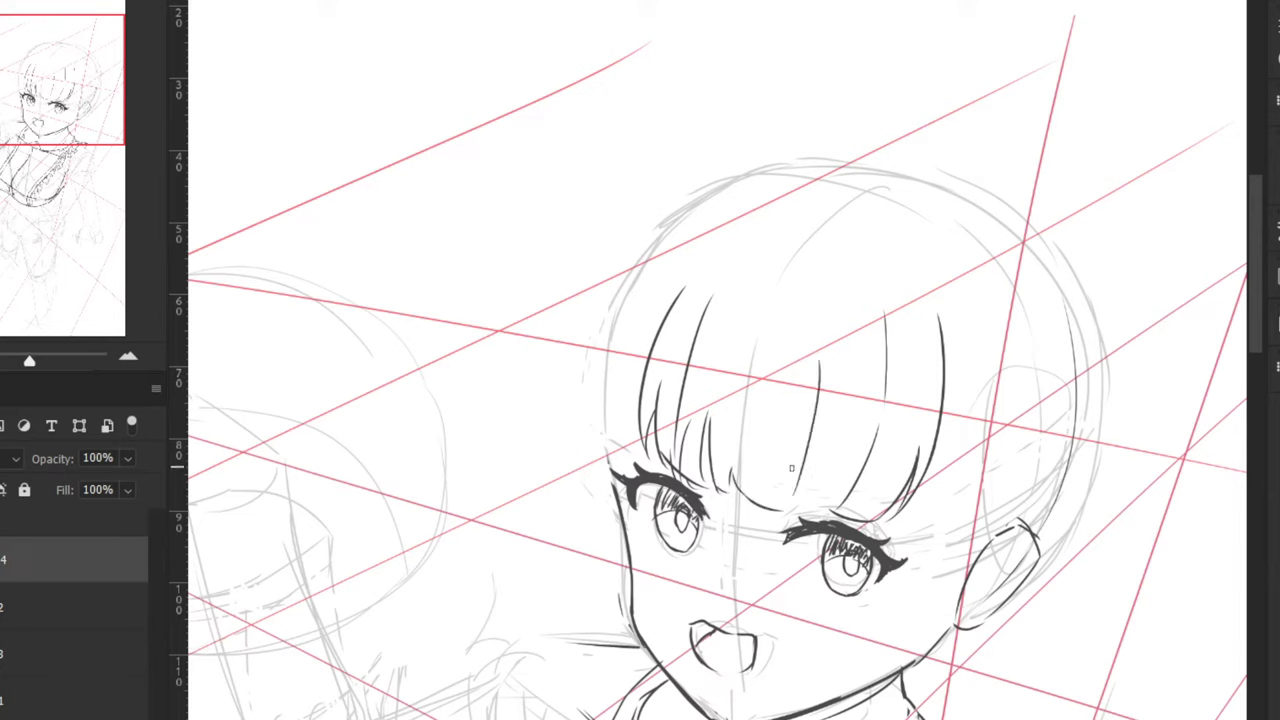
key(ctrl+z)
drag(826, 392, 785, 505)
Ink a long strand down the middle of the forehead and try another one beside it
drag(743, 337, 725, 447)
key(ctrl+z)
drag(762, 305, 739, 447)
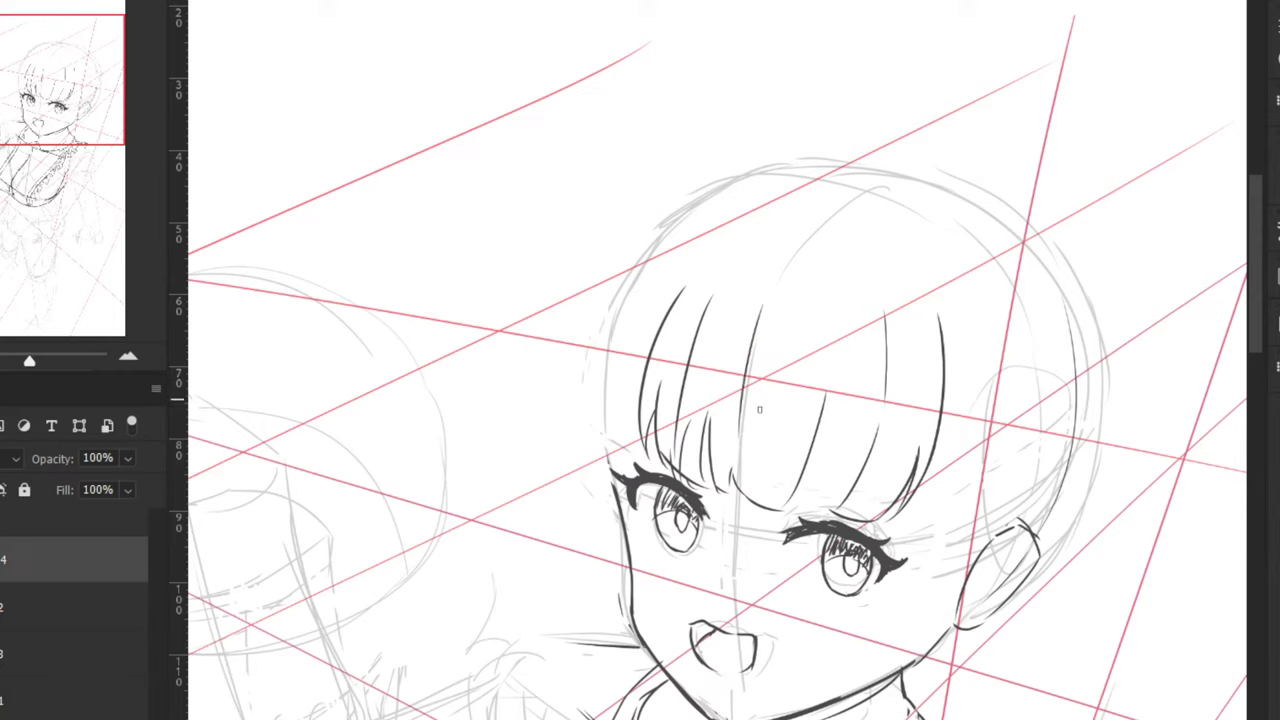
drag(804, 334, 762, 502)
key(ctrl+z)
Check the face on a horizontally mirrored canvas with the rough sketch hidden, and restore both
key(ctrl+minus)
key(ctrl+minus)
key(ctrl+minus)
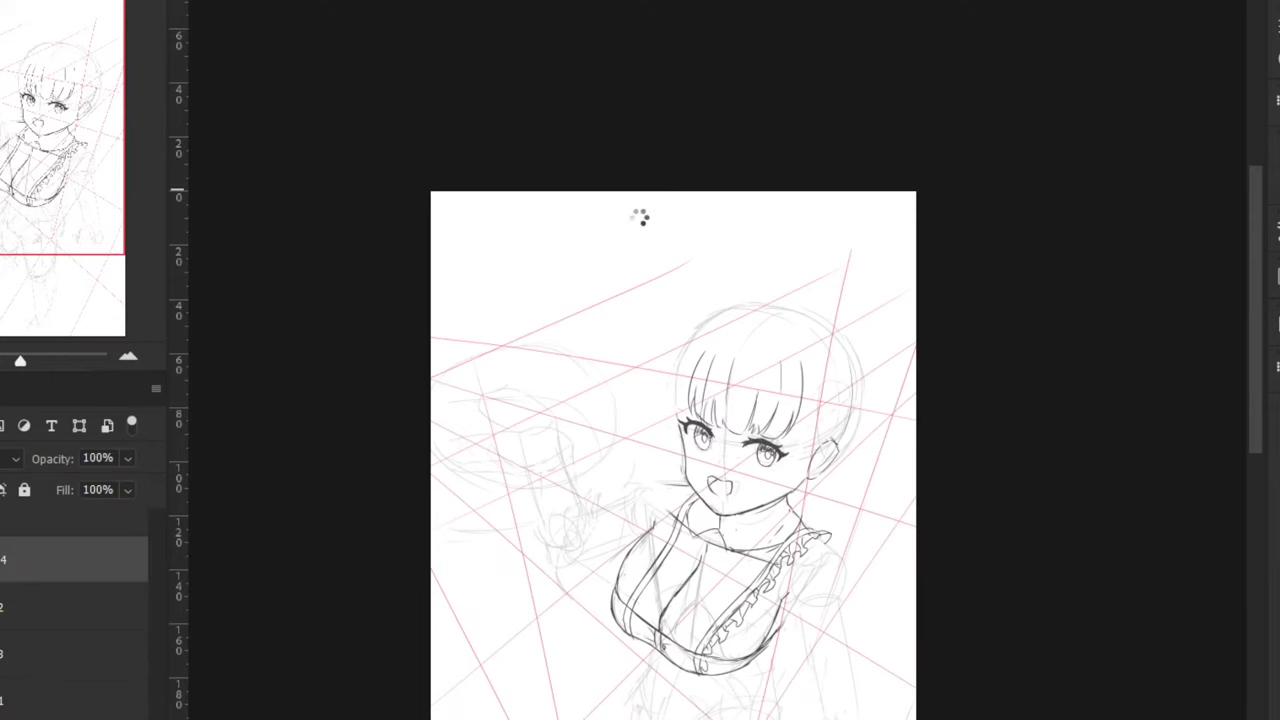
key(ctrl+shift+h)
click(0, 654)
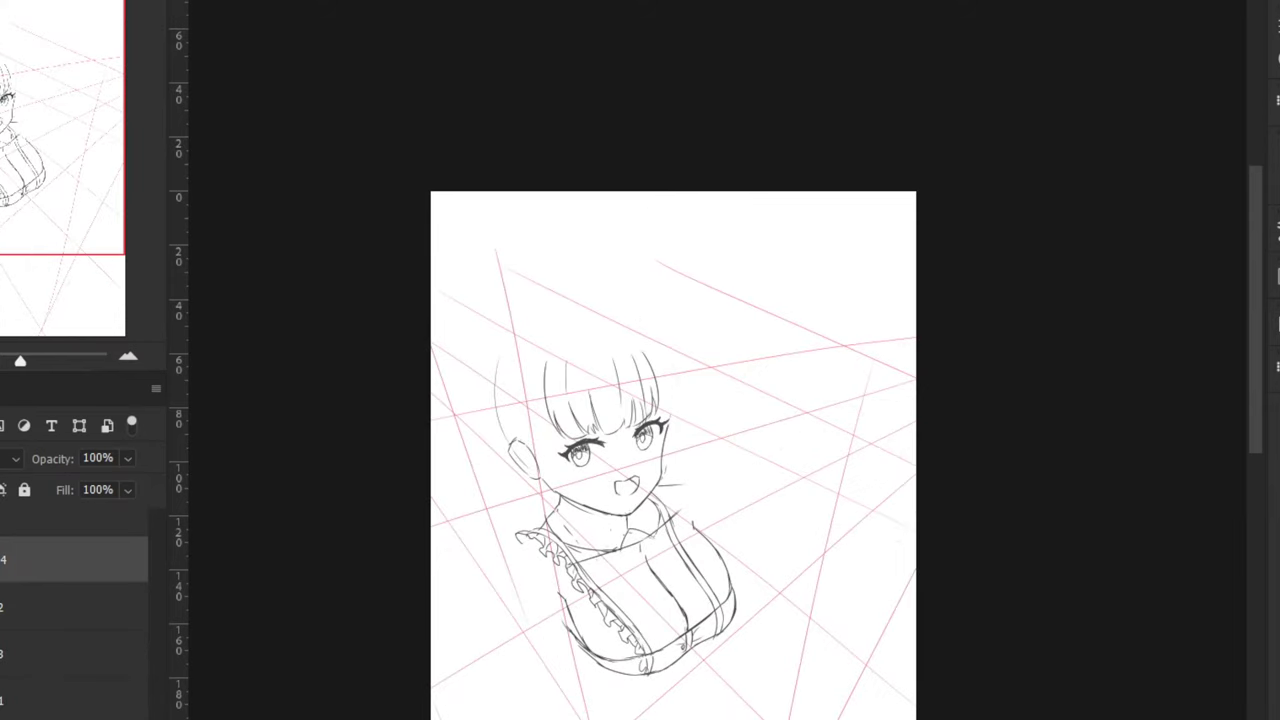
key(ctrl+shift+h)
key(ctrl+plus)
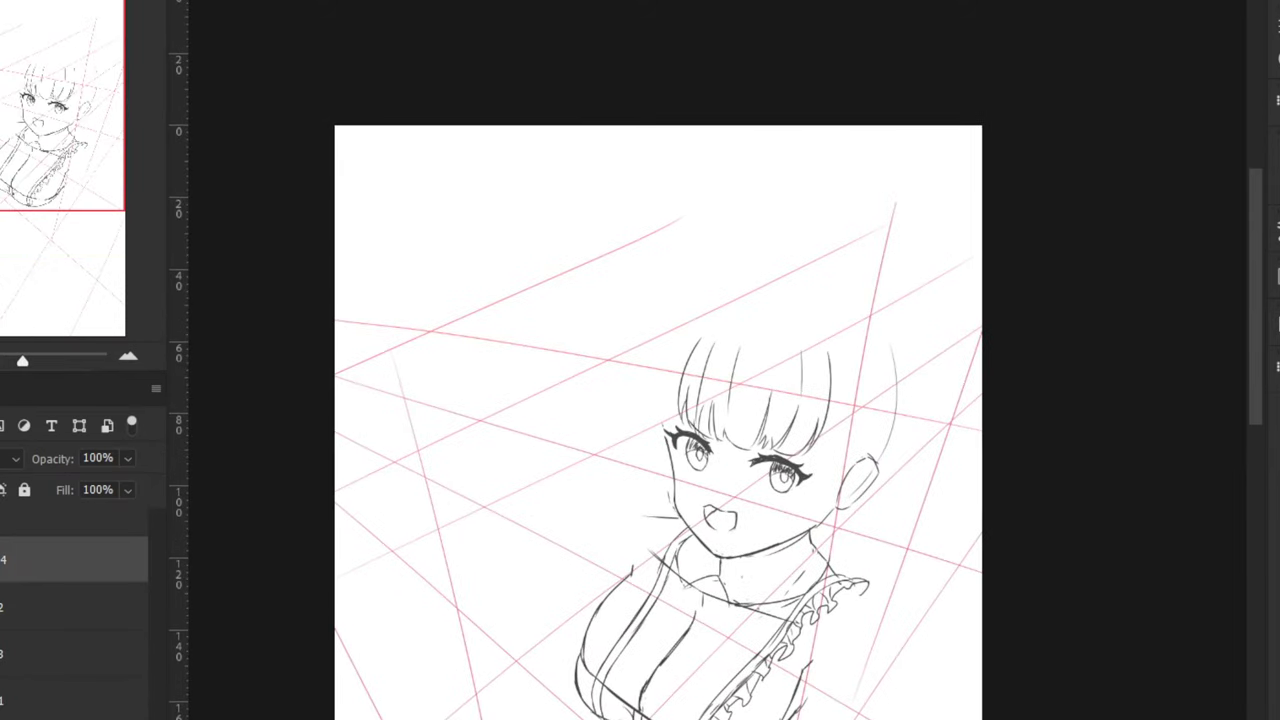
click(0, 654)
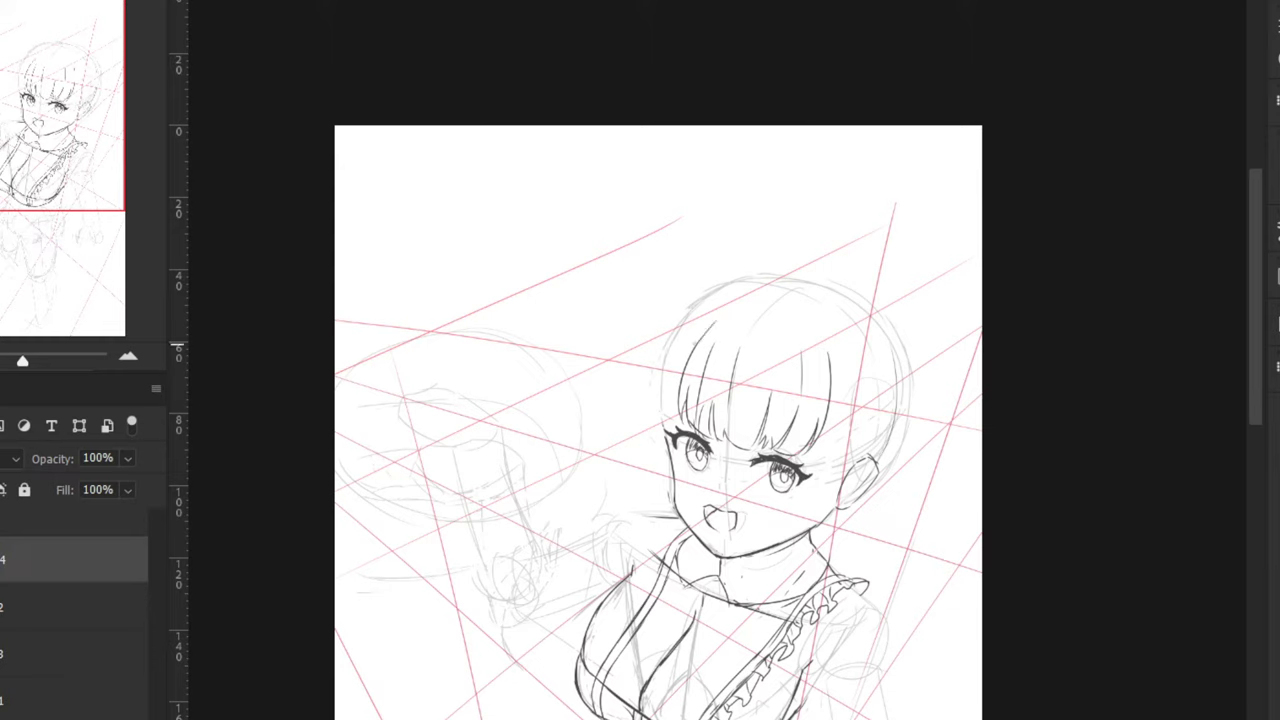
Draw the curved outer edge and the tip of a pointed ear shape on the tray side of the crown
key(ctrl+z)
mouse_move(752, 318)
mouse_down()
mouse_move(762, 338)
mouse_move(733, 288)
mouse_move(673, 318)
mouse_up()
key(ctrl+z)
key(ctrl+z)
key(ctrl+z)
drag(723, 284, 692, 375)
key(ctrl+z)
drag(728, 296, 698, 367)
key(ctrl+z)
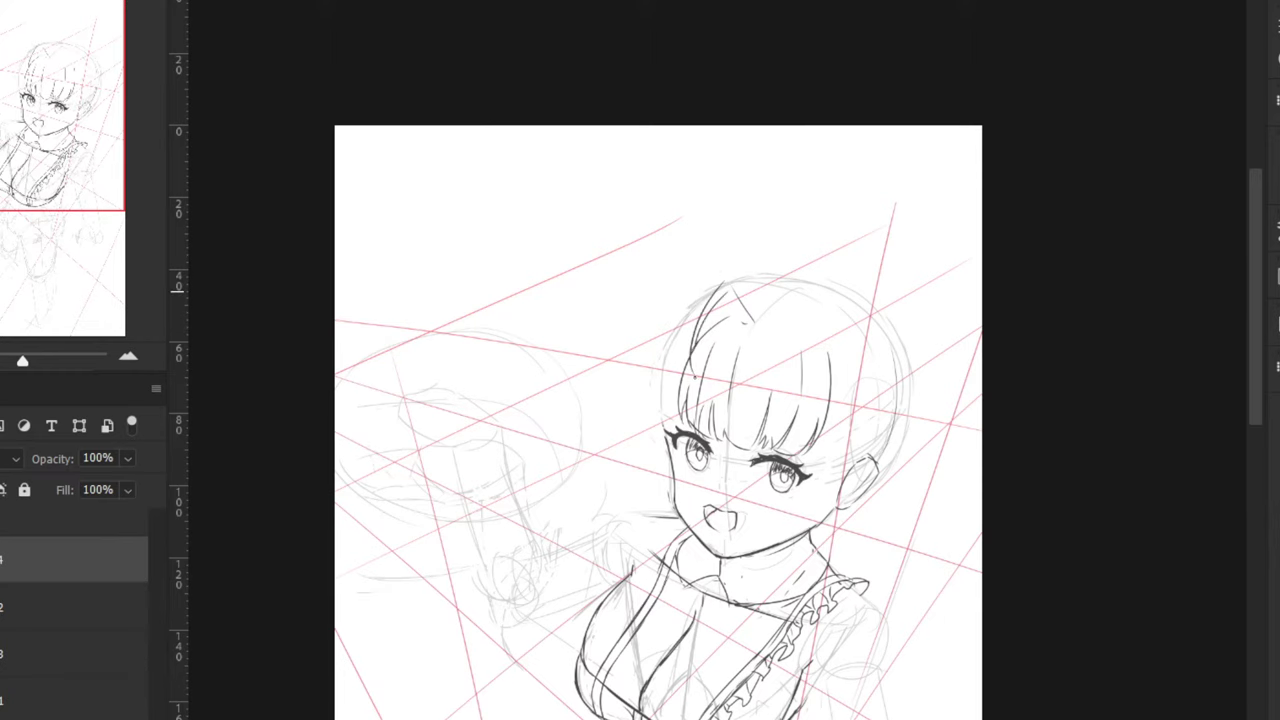
Refine the inner edge of the tray-side ear shape with a doubled slanted line running down to the crown
key(ctrl+plus)
mouse_move(738, 239)
mouse_down()
mouse_move(686, 367)
mouse_move(689, 335)
mouse_move(684, 391)
mouse_move(685, 366)
mouse_move(761, 287)
mouse_up()
key(ctrl+z)
key(ctrl+z)
key(ctrl+z)
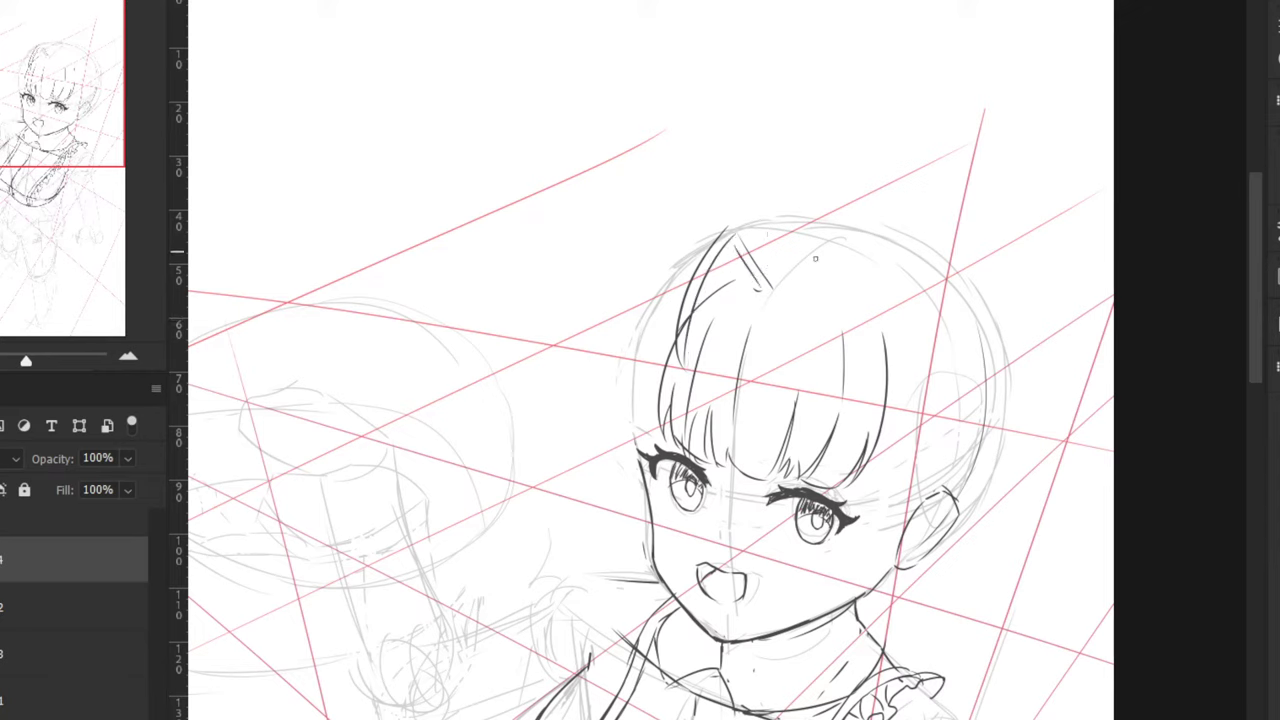
key(ctrl+z)
mouse_move(735, 246)
mouse_down()
mouse_move(764, 293)
mouse_move(795, 296)
mouse_up()
key(ctrl+z)
Draw a matching second pointed ear shape on the other side of the crown with doubled inner and outer edges
mouse_move(820, 234)
mouse_down()
mouse_move(790, 278)
mouse_move(797, 265)
mouse_up()
key(ctrl+z)
drag(824, 231, 860, 362)
key(ctrl+z)
mouse_move(824, 229)
mouse_down()
mouse_move(820, 315)
mouse_move(858, 367)
mouse_up()
key(ctrl+z)
mouse_move(825, 238)
mouse_down()
mouse_move(844, 338)
mouse_move(826, 240)
mouse_move(841, 342)
mouse_move(805, 252)
mouse_move(807, 267)
mouse_move(829, 249)
mouse_move(816, 234)
mouse_move(795, 297)
mouse_up()
key(ctrl+z)
key(ctrl+z)
key(ctrl+z)
key(ctrl+z)
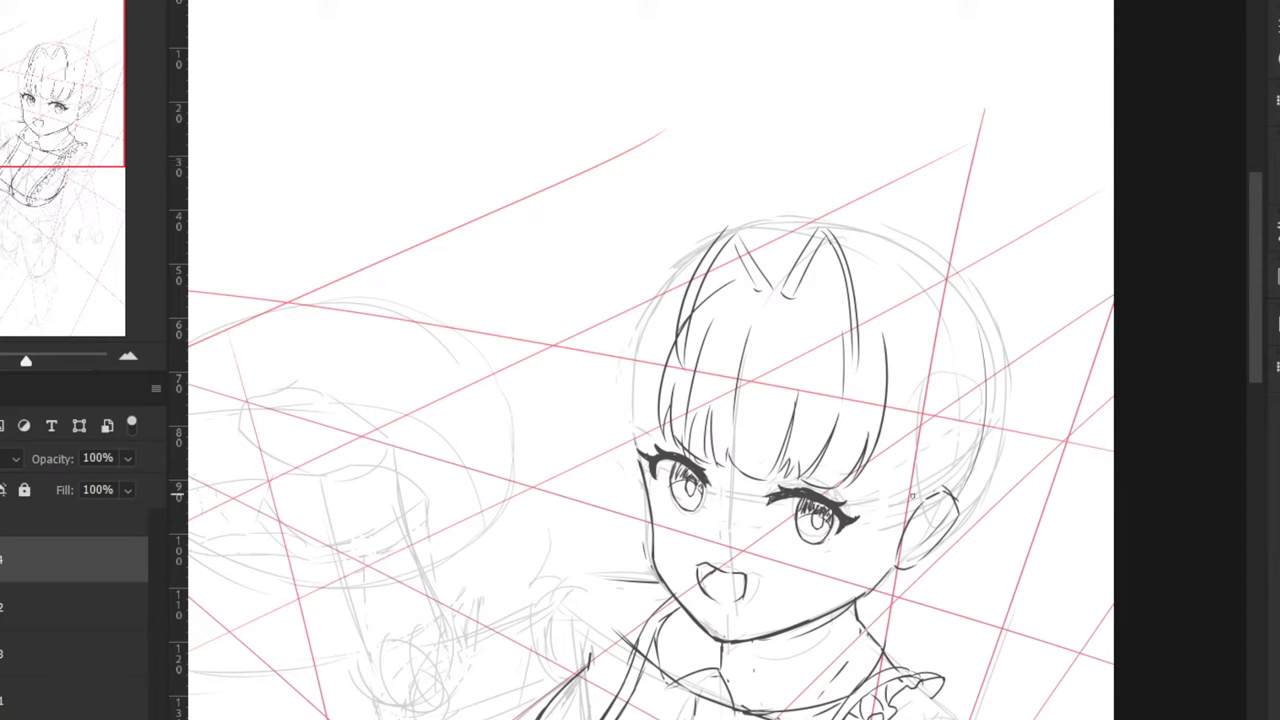
Ink a smaller round crown contour inside the rough head circle, running from the human ear over to the tray side
mouse_move(914, 501)
mouse_down()
mouse_move(931, 468)
mouse_move(921, 365)
mouse_up()
key(ctrl+z)
mouse_move(763, 262)
mouse_down()
mouse_move(868, 299)
mouse_move(802, 269)
mouse_move(897, 327)
mouse_move(833, 275)
mouse_move(913, 368)
mouse_move(910, 334)
mouse_move(927, 414)
mouse_up()
mouse_move(745, 262)
mouse_down()
mouse_move(674, 280)
mouse_move(660, 302)
mouse_up()
key(ctrl+z)
key(ctrl+z)
drag(740, 257, 661, 309)
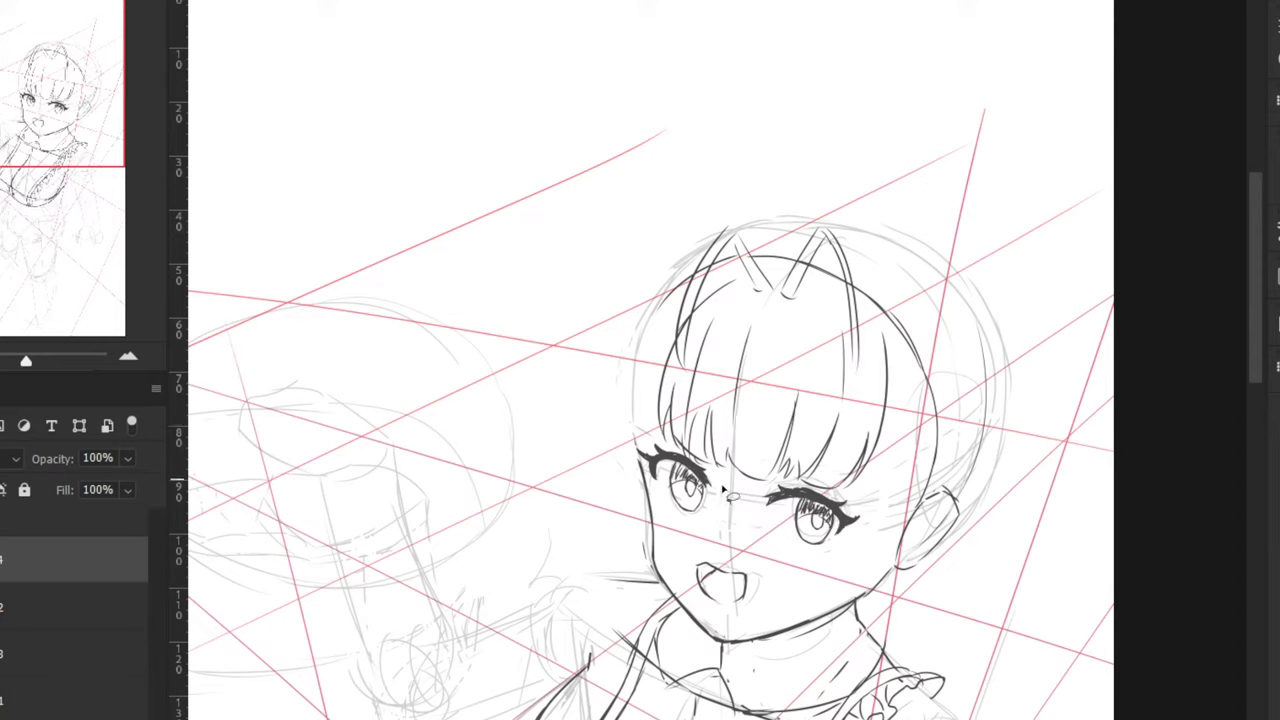
Lasso the bangs above the eye farther from the tray and move them slightly up toward the tray side
mouse_move(736, 498)
mouse_down()
mouse_move(812, 386)
mouse_move(821, 348)
mouse_move(853, 378)
mouse_move(863, 356)
mouse_move(893, 383)
mouse_move(865, 518)
mouse_move(781, 483)
mouse_move(734, 500)
mouse_up()
key(ctrl+t)
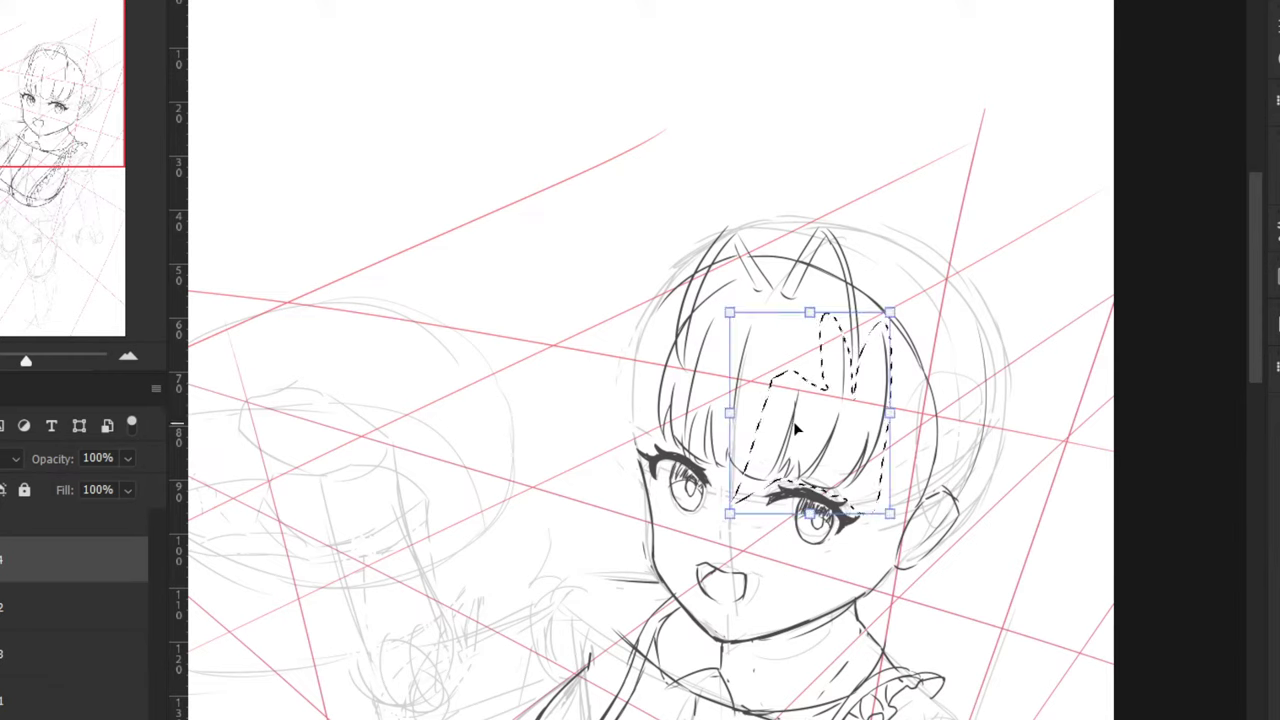
drag(793, 421, 778, 404)
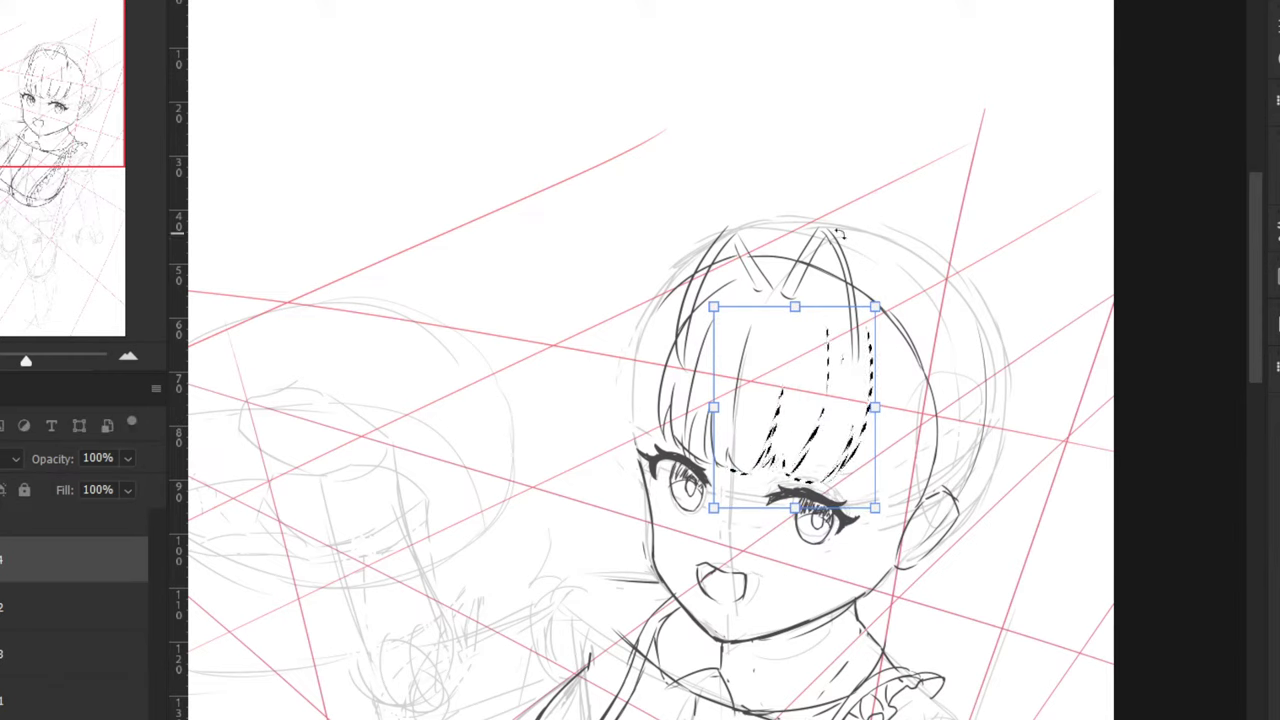
key(Return)
key(ctrl+d)
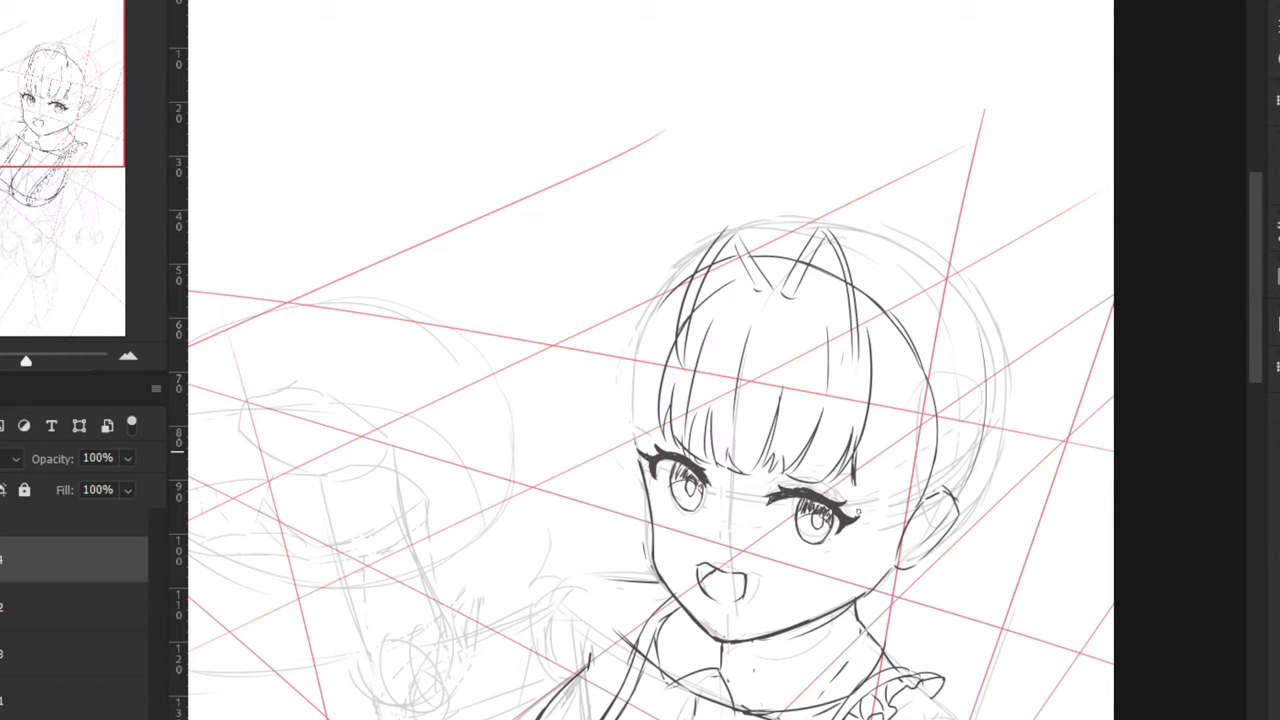
key(ctrl+plus)
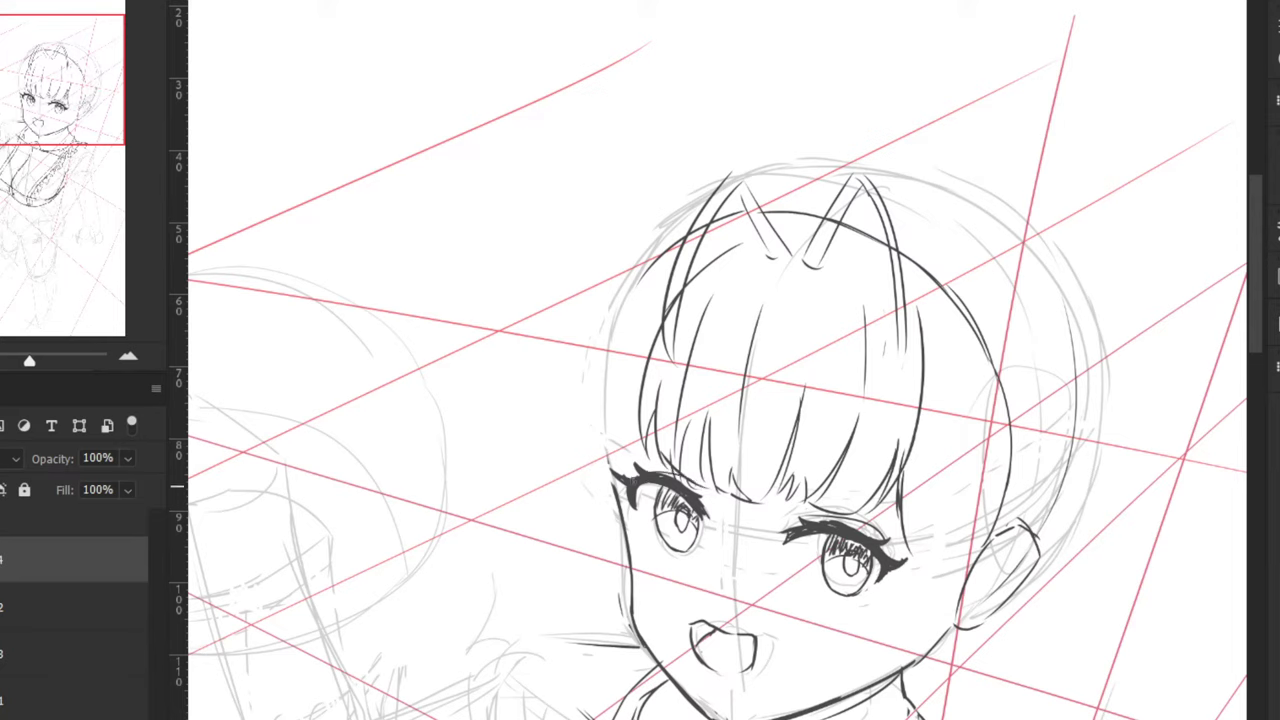
Draw arched eyebrows above both eyes across the ends of the bangs
mouse_move(720, 446)
mouse_down()
mouse_move(629, 460)
mouse_move(687, 428)
mouse_move(645, 423)
mouse_move(711, 418)
mouse_move(692, 440)
mouse_move(712, 464)
mouse_move(634, 446)
mouse_move(690, 423)
mouse_up()
key(ctrl+z)
key(ctrl+z)
key(ctrl+z)
key(ctrl+z)
mouse_move(894, 499)
mouse_down()
mouse_move(798, 486)
mouse_move(865, 488)
mouse_move(818, 478)
mouse_up()
key(ctrl+z)
drag(862, 476, 806, 484)
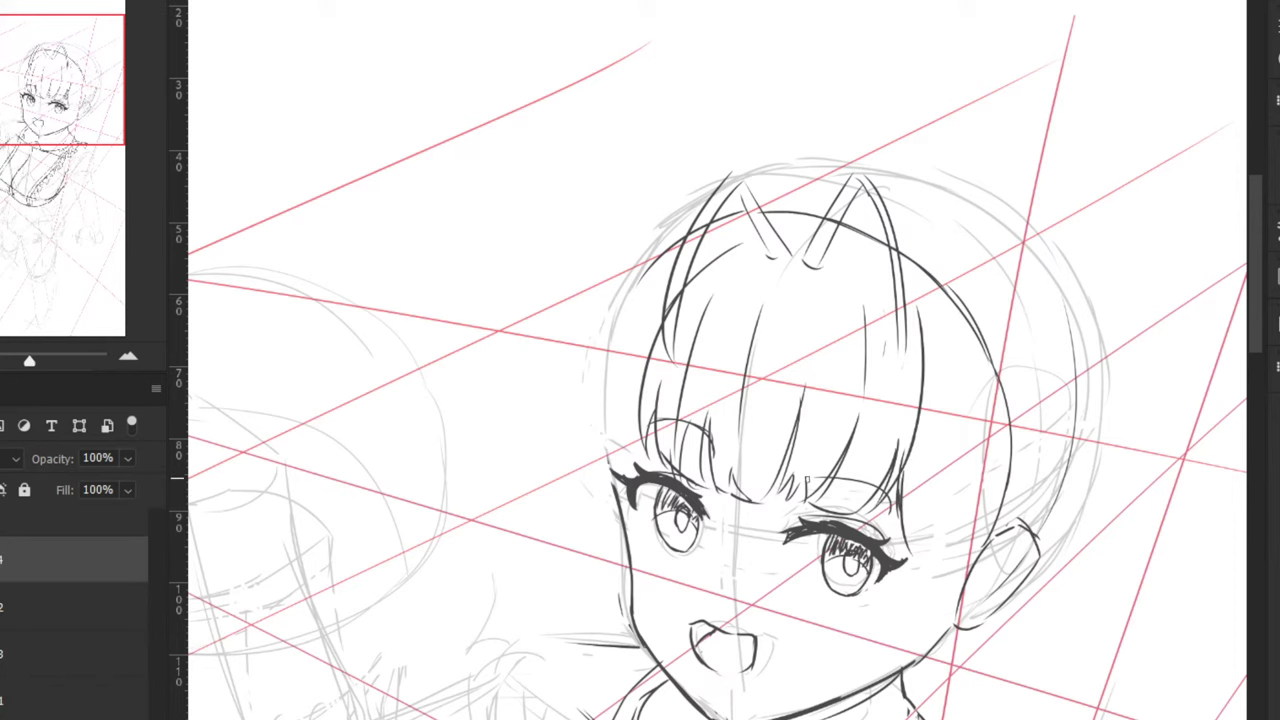
key(ctrl+z)
drag(900, 502, 831, 474)
key(ctrl+minus)
key(ctrl+minus)
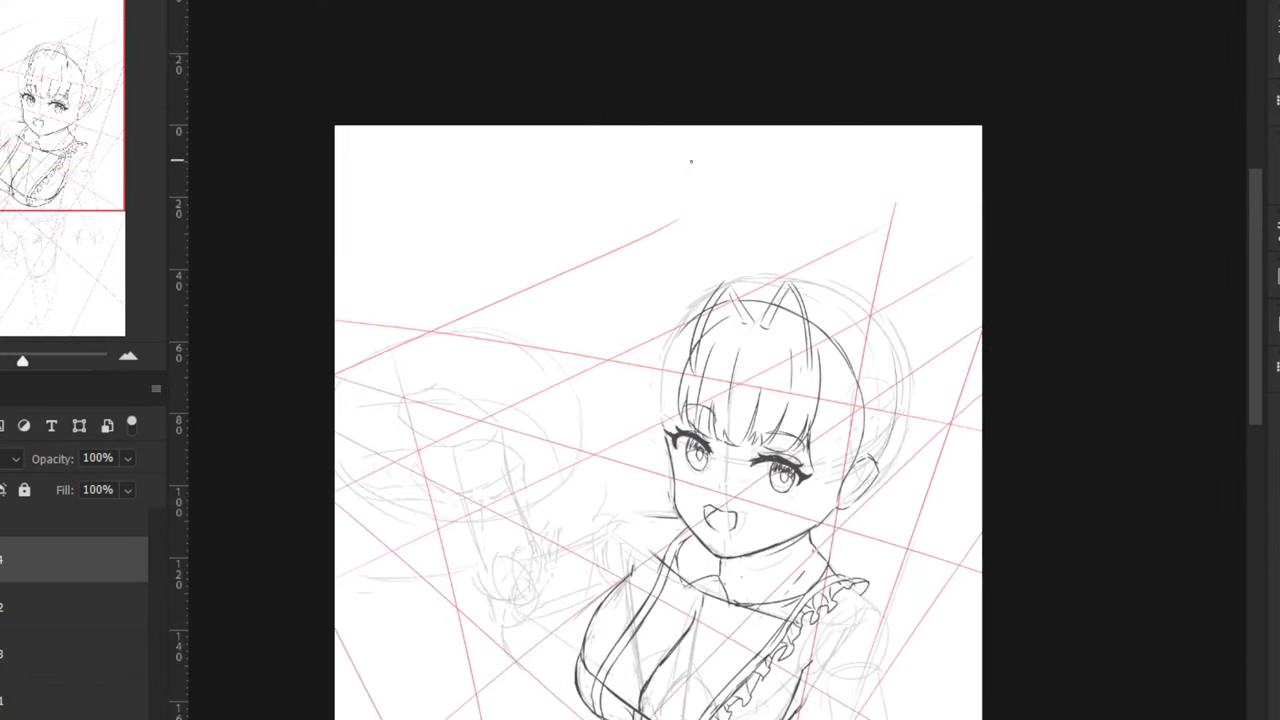
key(ctrl+plus)
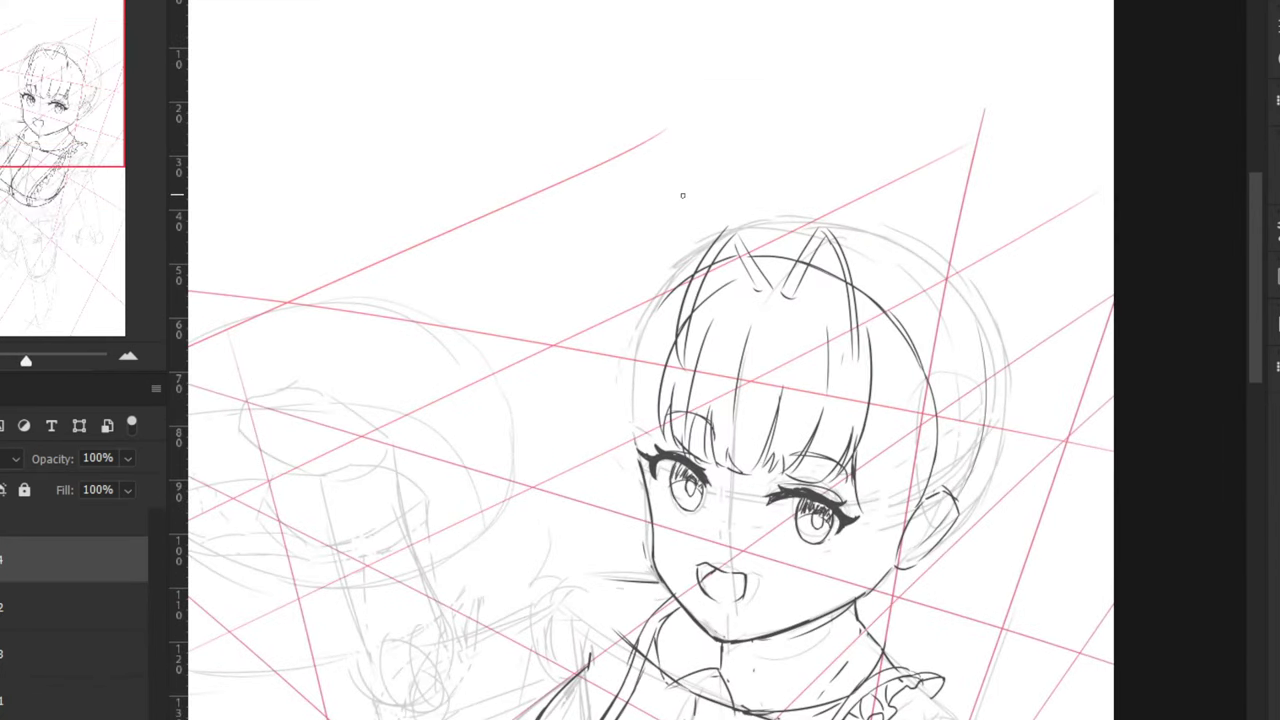
Flip the canvas horizontally to check the face's proportions
key(ctrl+shift+h)
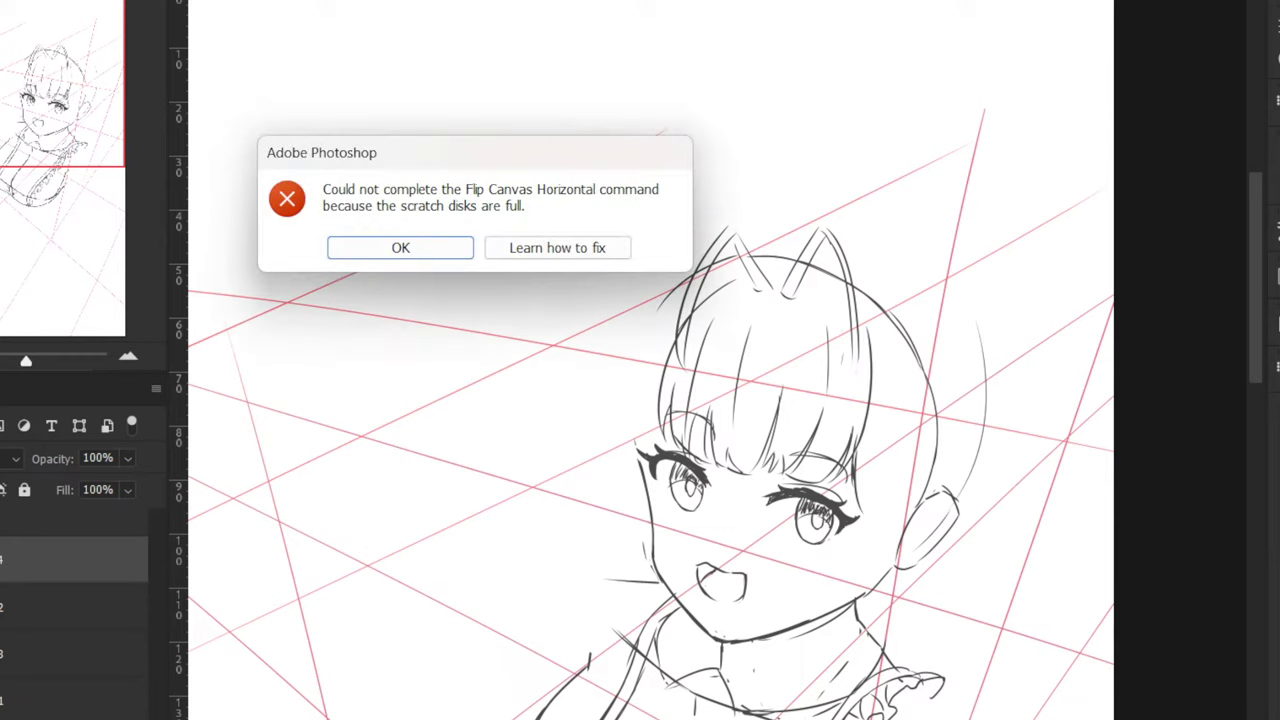
click(352, 251)
key(ctrl+minus)
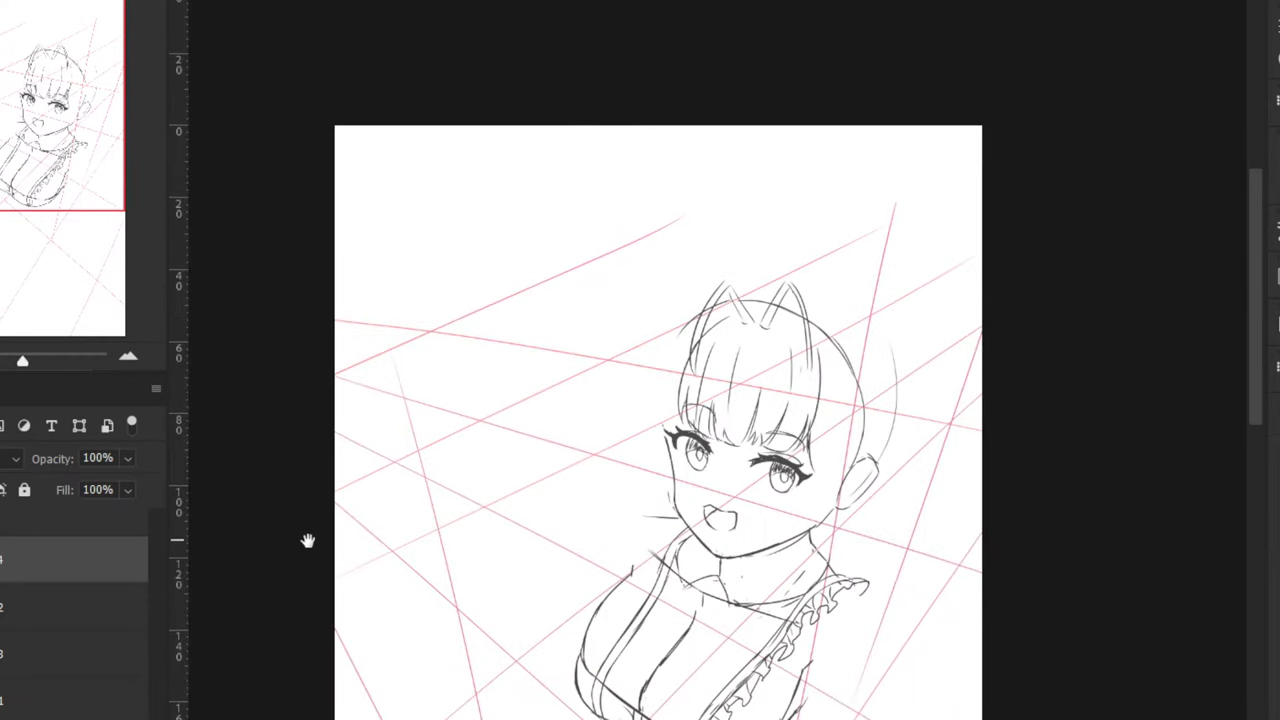
drag(308, 541, 288, 483)
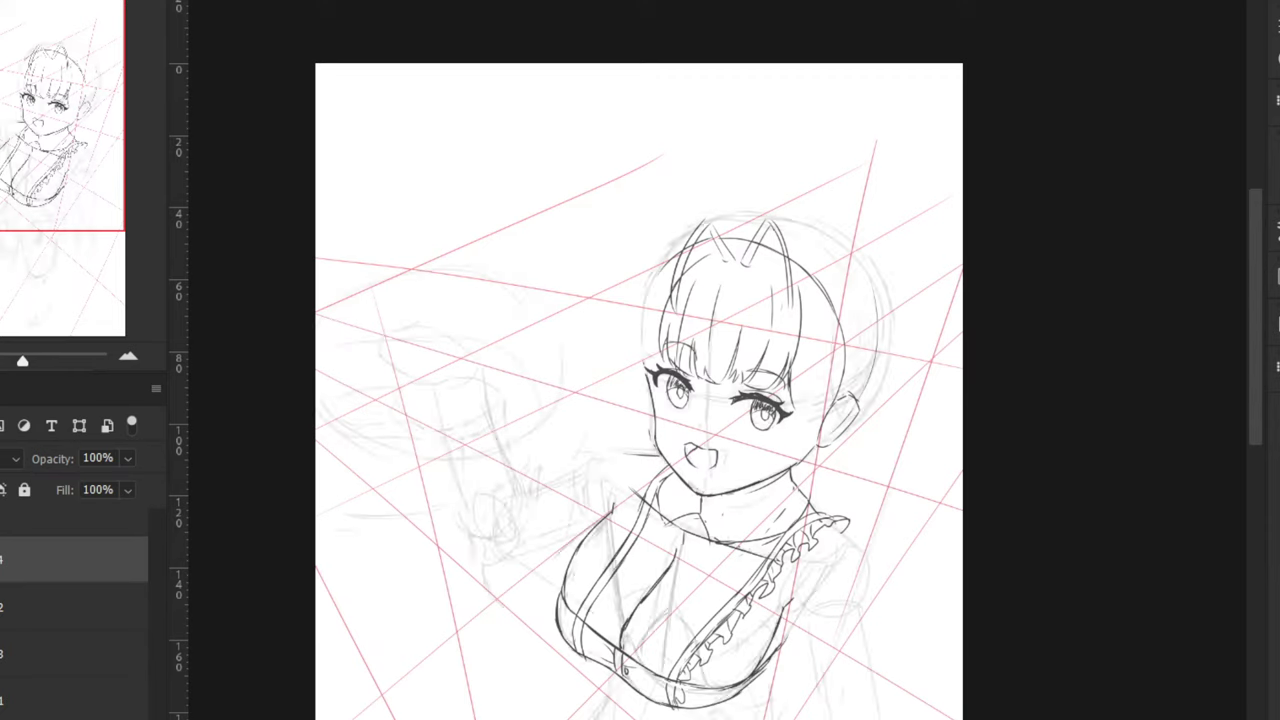
key(ctrl+shift+h)
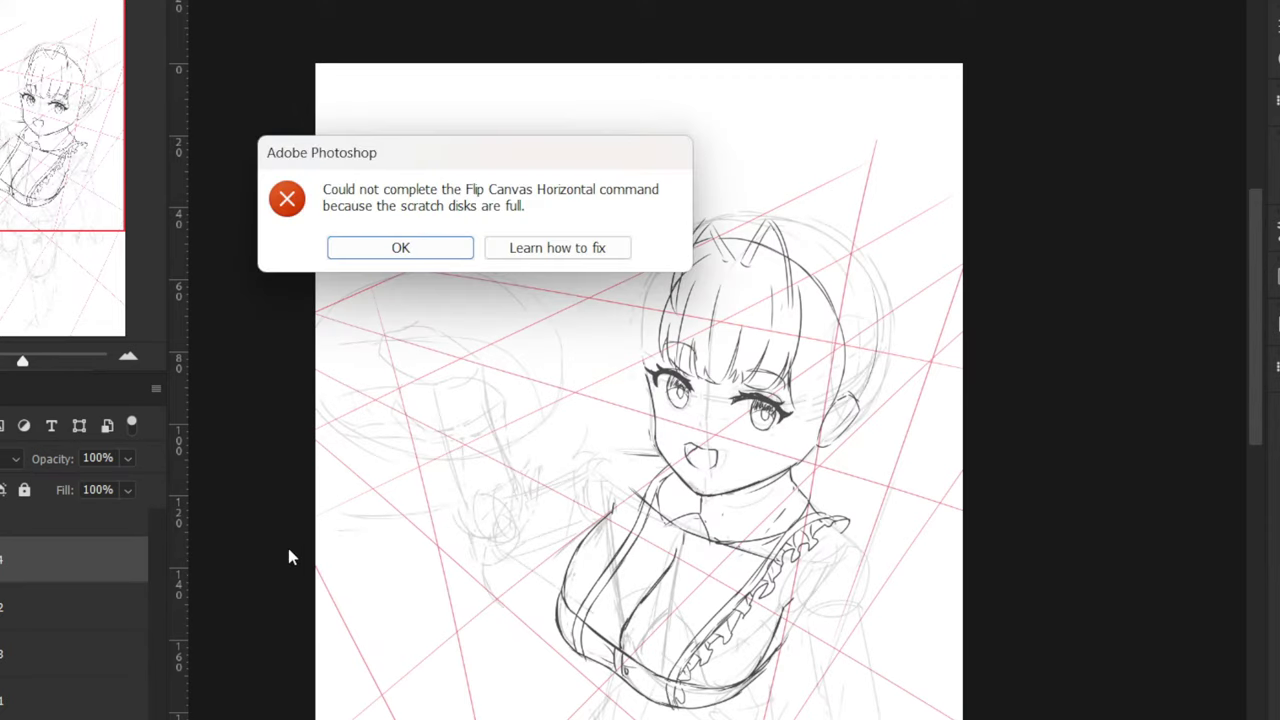
click(395, 255)
key(h)
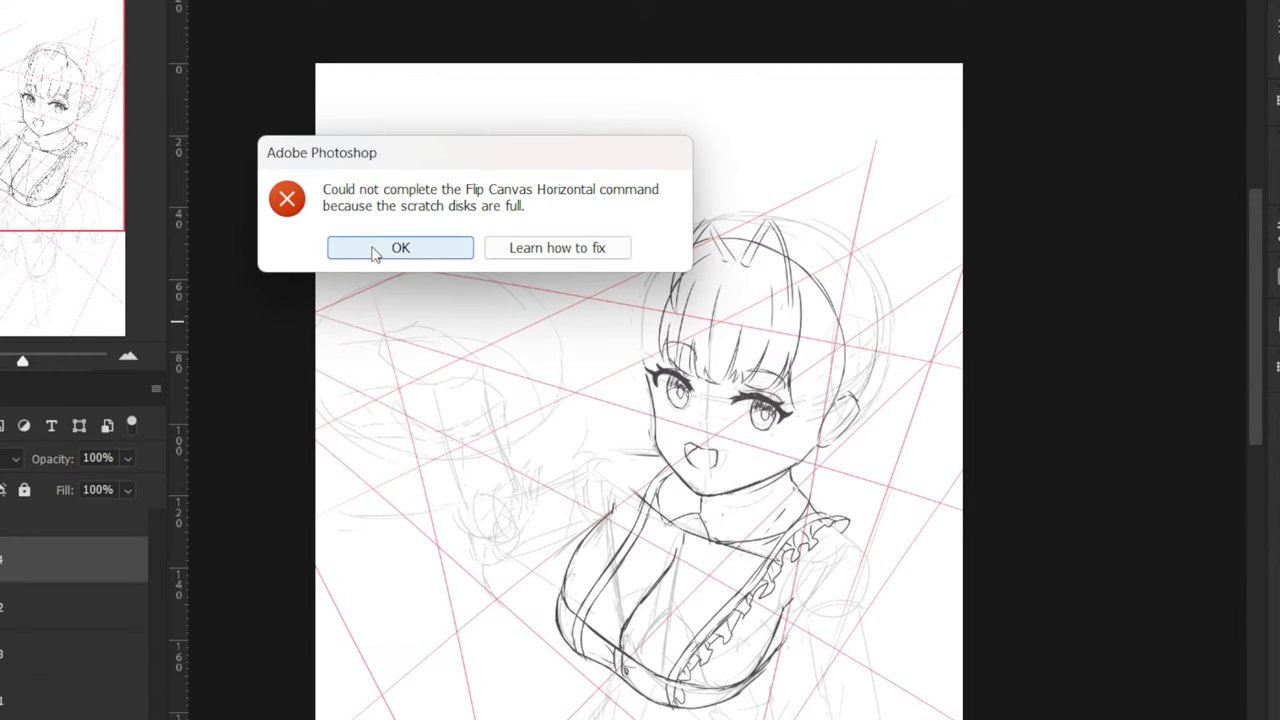
click(376, 254)
drag(397, 403, 358, 354)
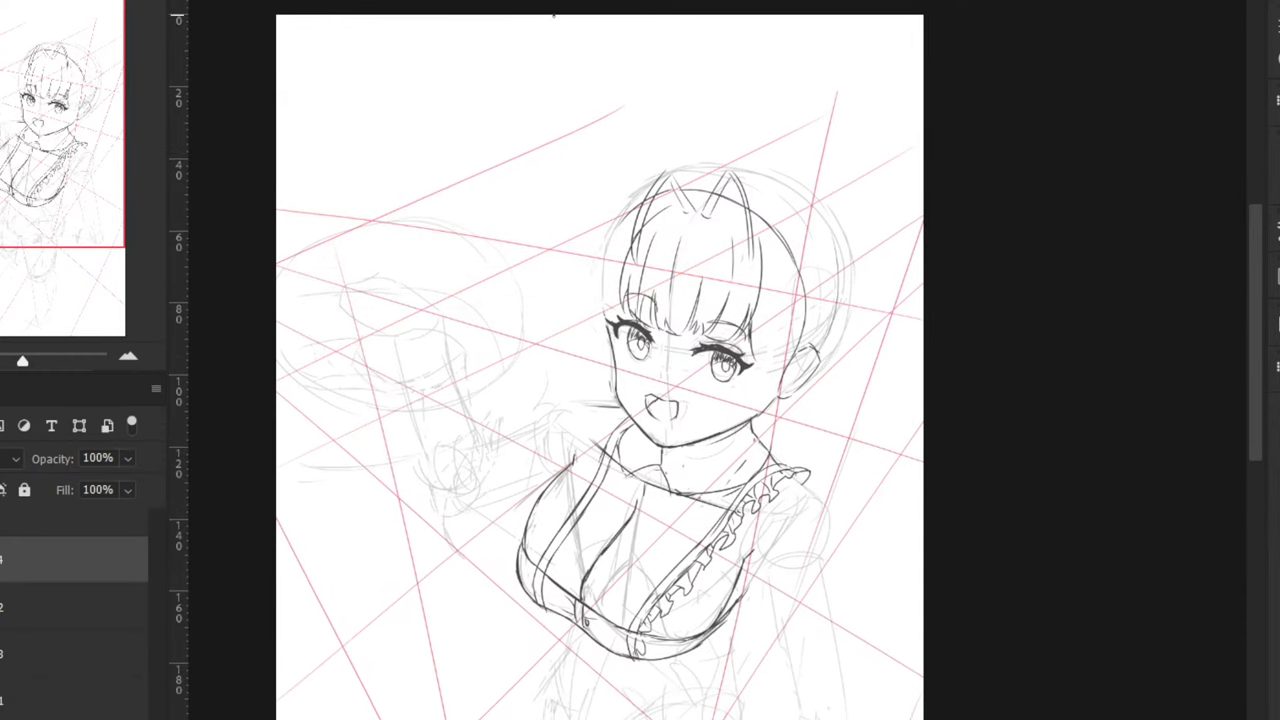
drag(429, 279, 400, 315)
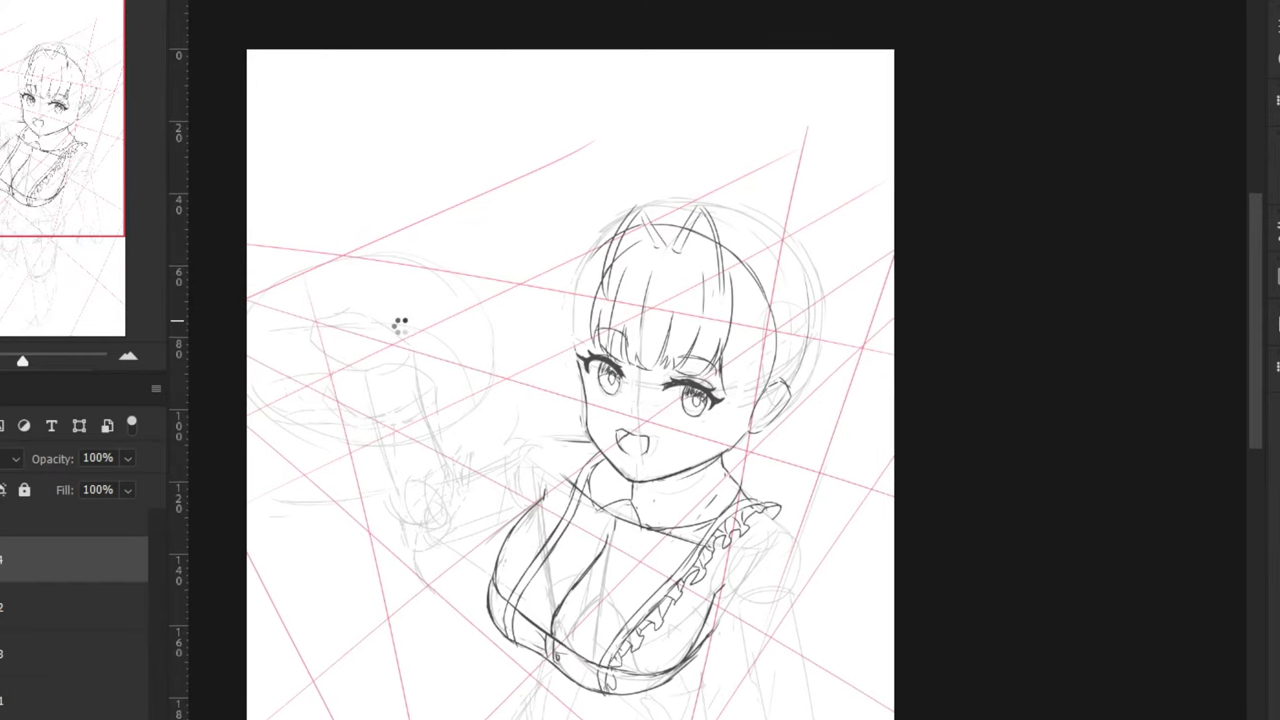
key(h)
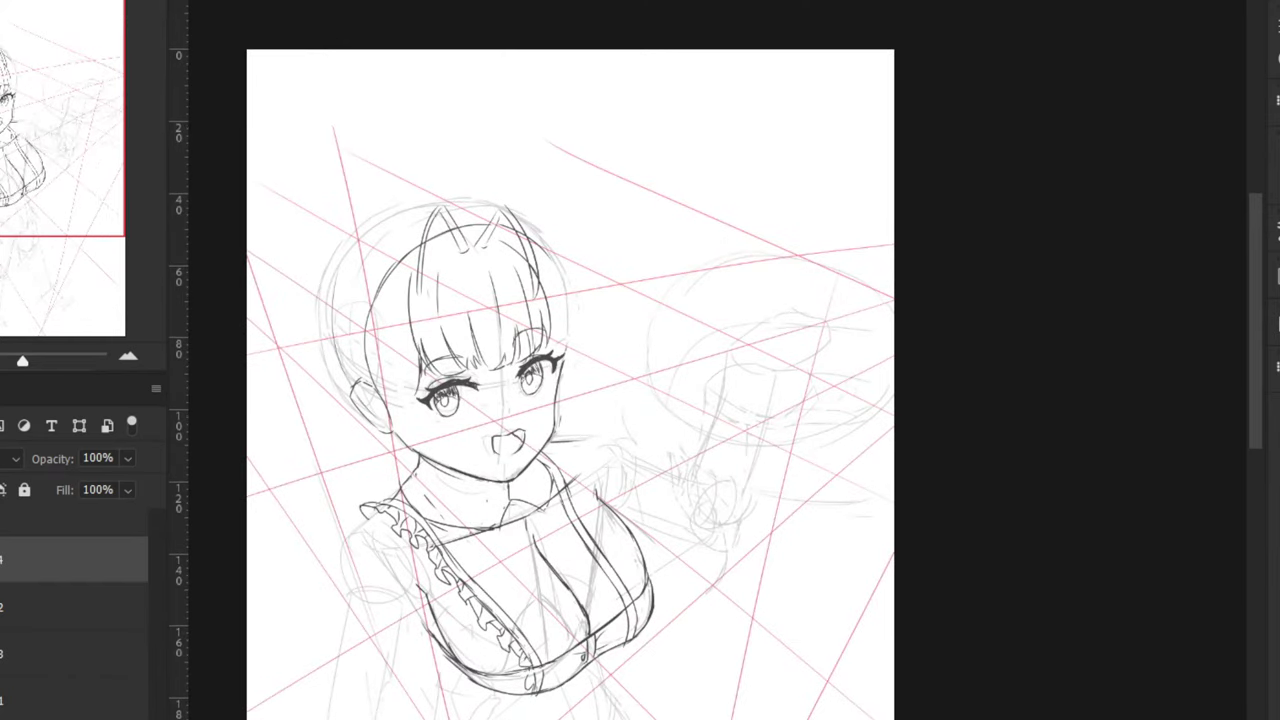
Lasso the eye nearer the human ear, move it down about 1 mm and clear the selection
key(ctrl+plus)
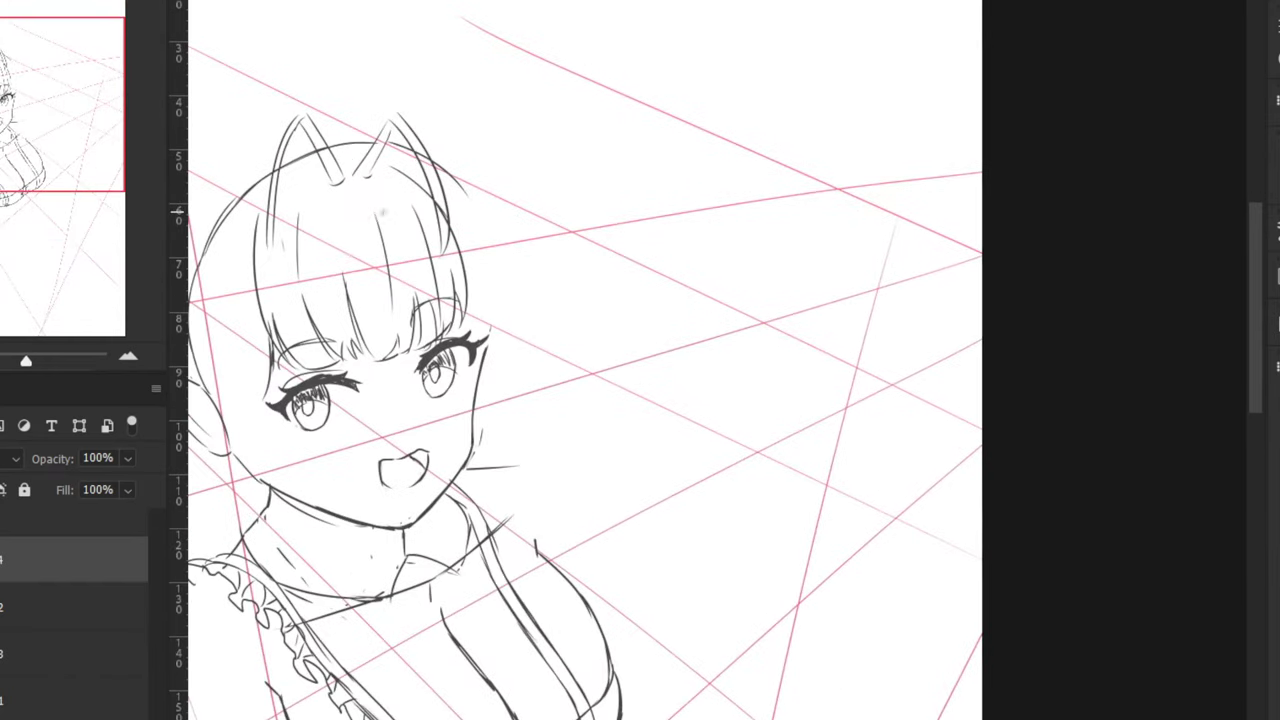
drag(375, 212, 783, 300)
key(ctrl+plus)
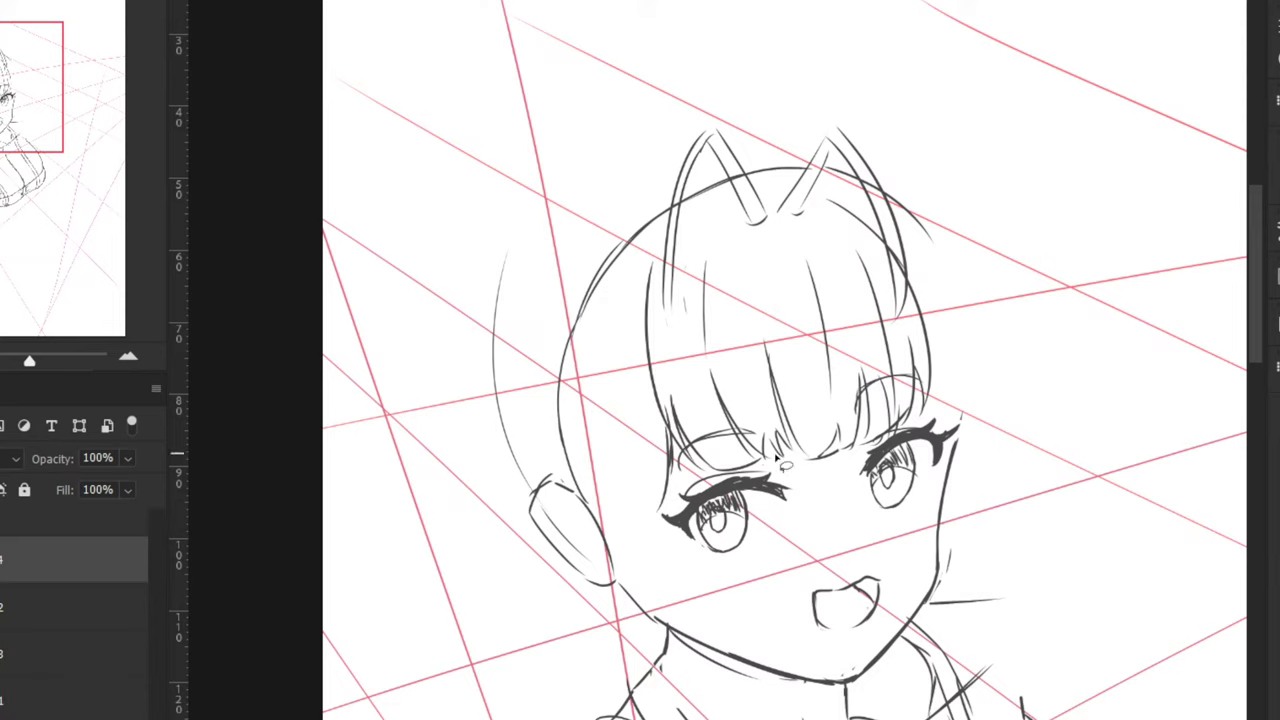
mouse_move(794, 487)
mouse_down()
mouse_move(708, 487)
mouse_move(742, 500)
mouse_move(716, 522)
mouse_up()
key(ctrl+t)
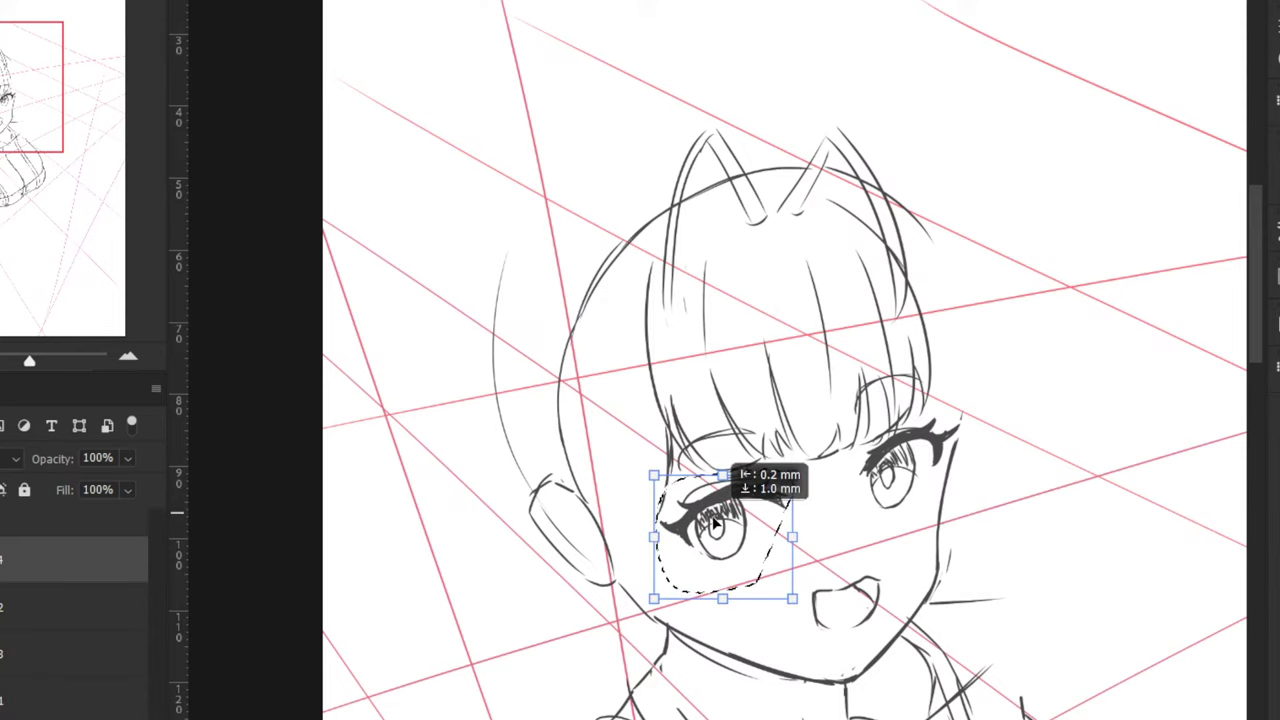
key(Return)
key(ctrl+d)
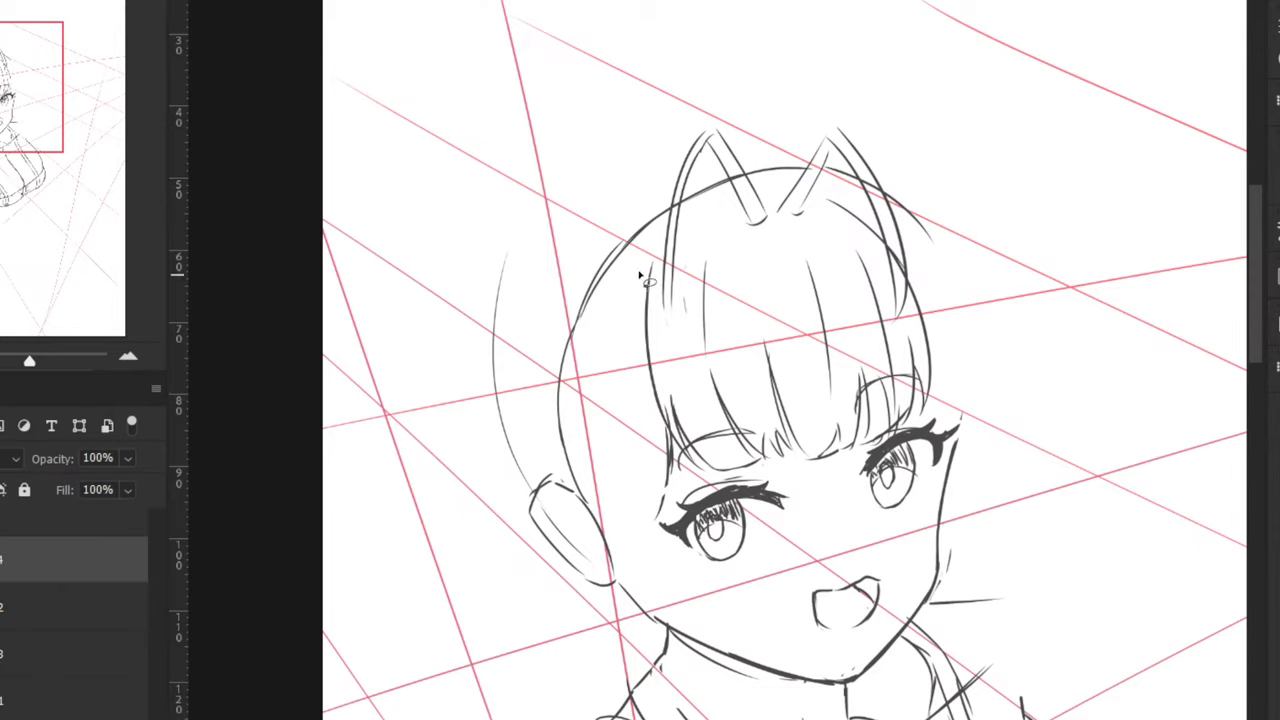
Flip the canvas back horizontally, check the whole figure and show the rough sketch again
key(ctrl+minus)
key(ctrl+minus)
key(ctrl+minus)
key(ctrl+shift+h)
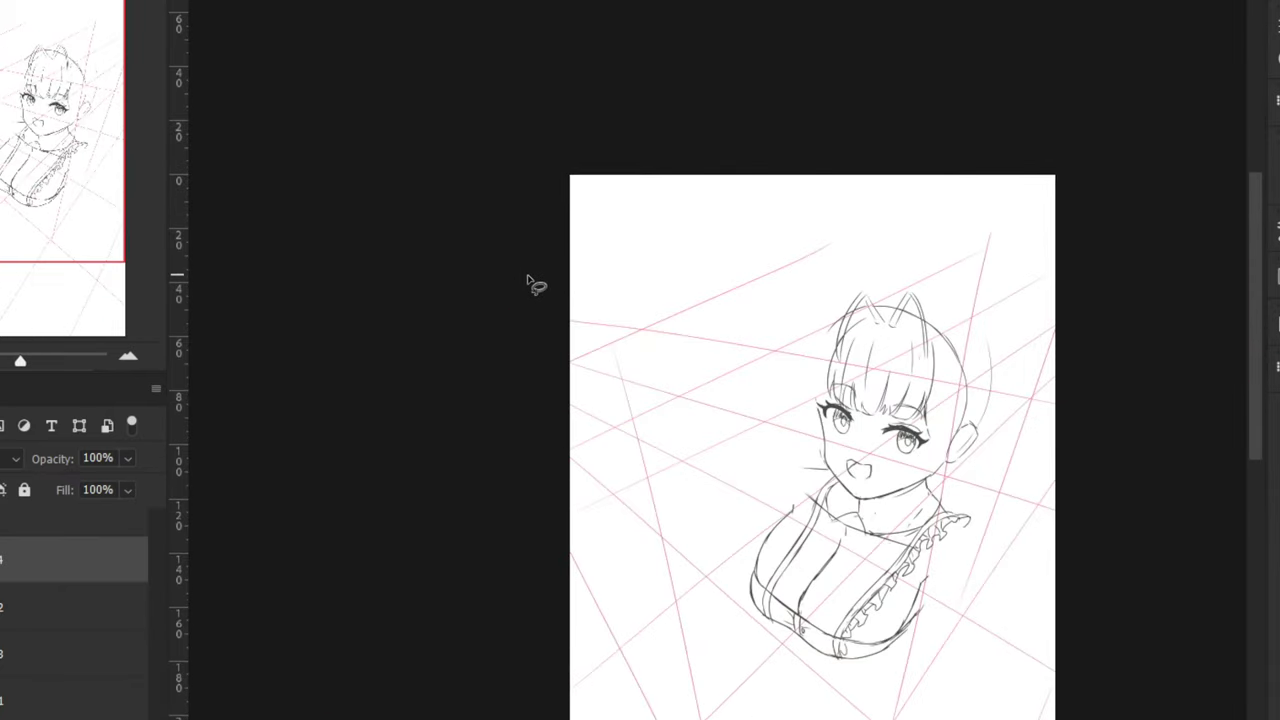
scroll(706, 360, up, 3)
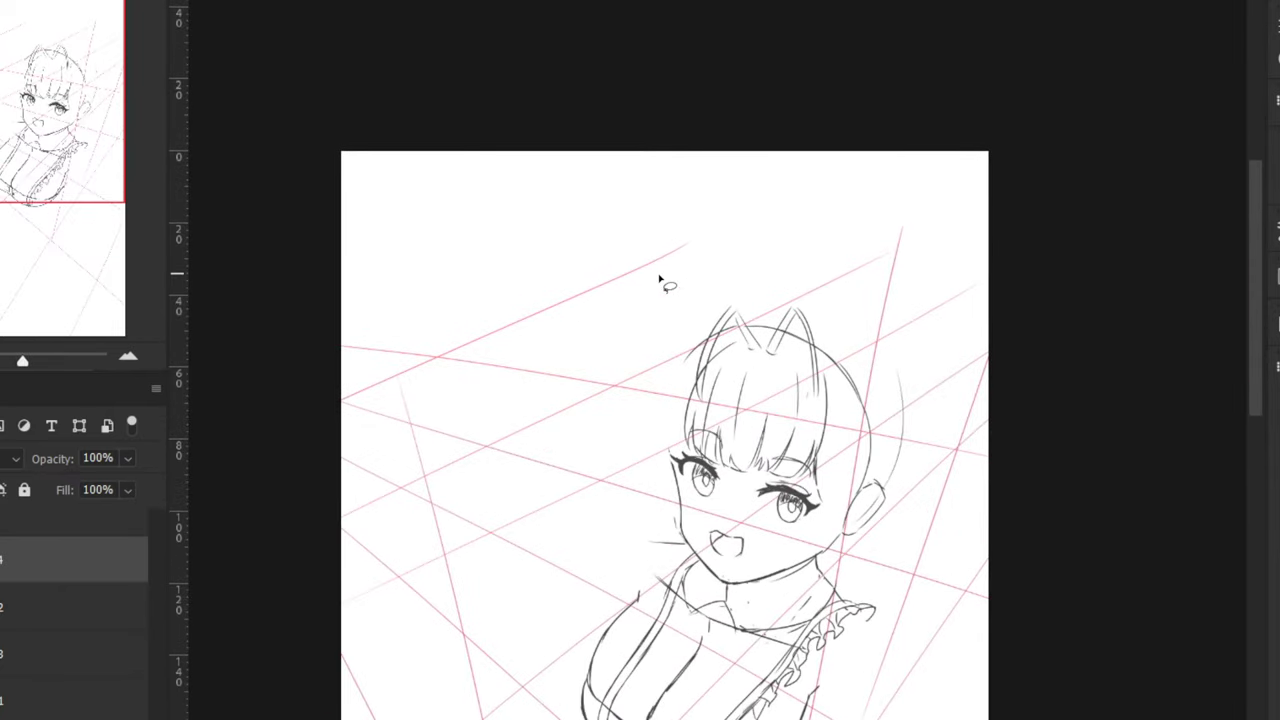
scroll(686, 417, up, 2)
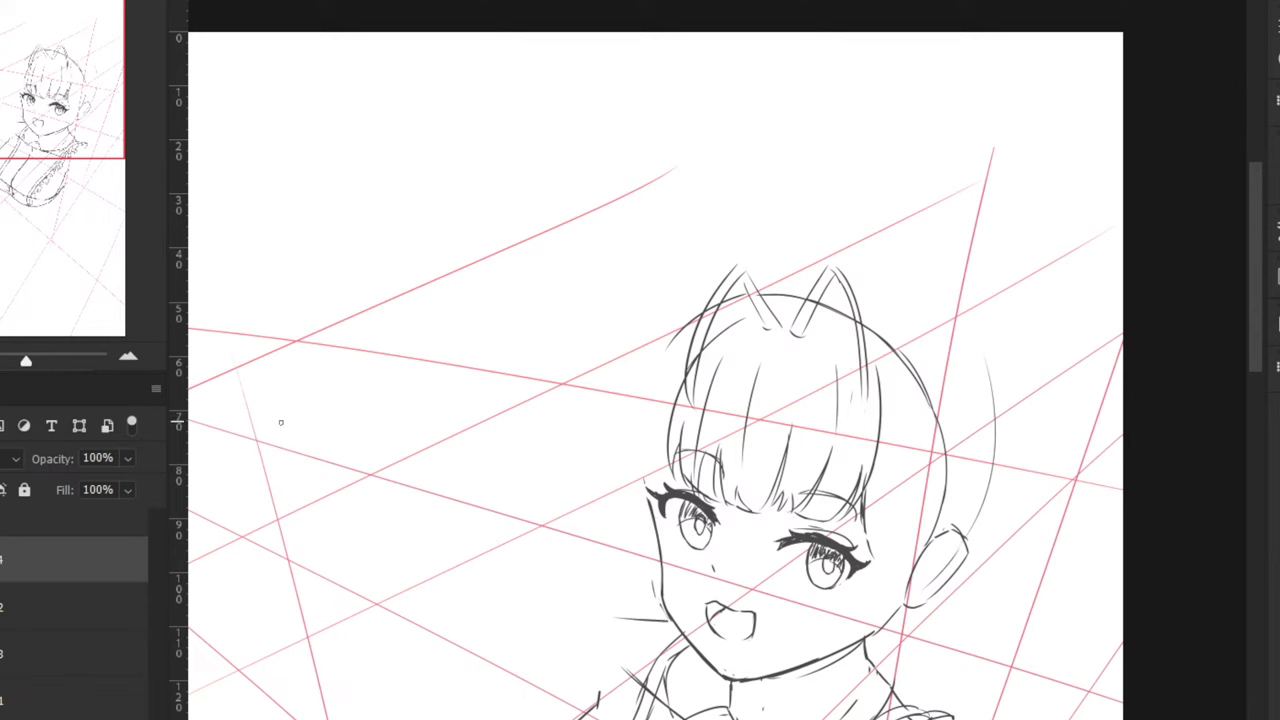
click(0, 701)
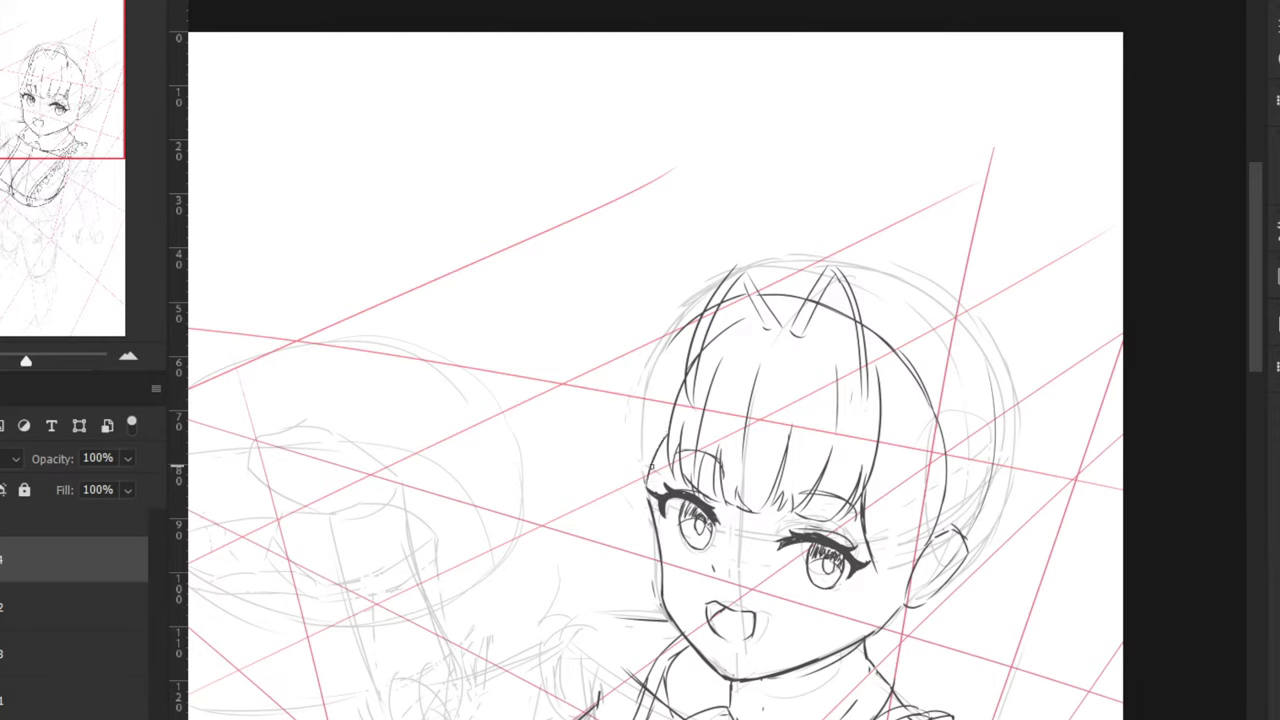
Draw the side lock of hair from the temple down past the cheek, on the side away from the human ear
key(ctrl+z)
mouse_move(665, 376)
mouse_down()
mouse_move(646, 521)
mouse_move(648, 508)
mouse_up()
key(ctrl+z)
key(ctrl+z)
drag(662, 358, 643, 565)
key(ctrl+z)
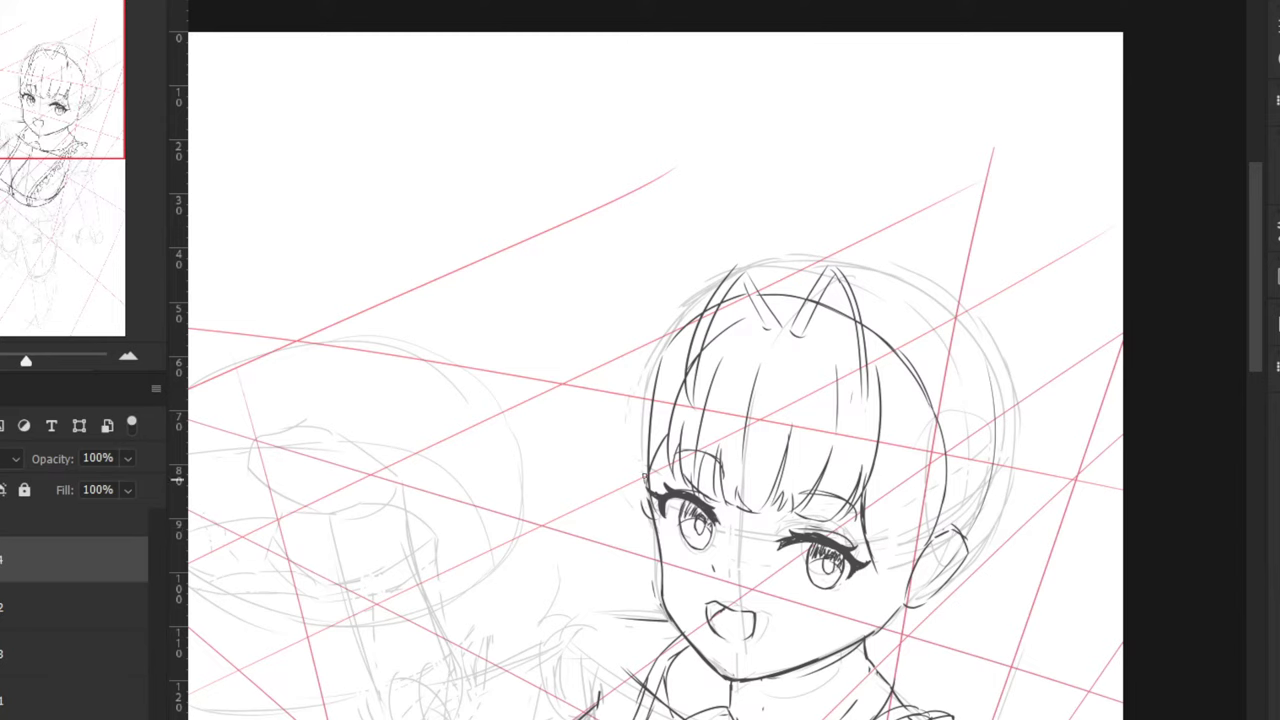
mouse_move(645, 475)
mouse_down()
mouse_move(642, 578)
mouse_move(633, 537)
mouse_move(647, 577)
mouse_up()
key(ctrl+z)
key(ctrl+z)
Draw the outer contour of the bob as a curve bulging outward from the head beside the side lock
drag(648, 362, 608, 464)
key(ctrl+z)
drag(666, 340, 608, 470)
key(ctrl+z)
drag(640, 378, 590, 520)
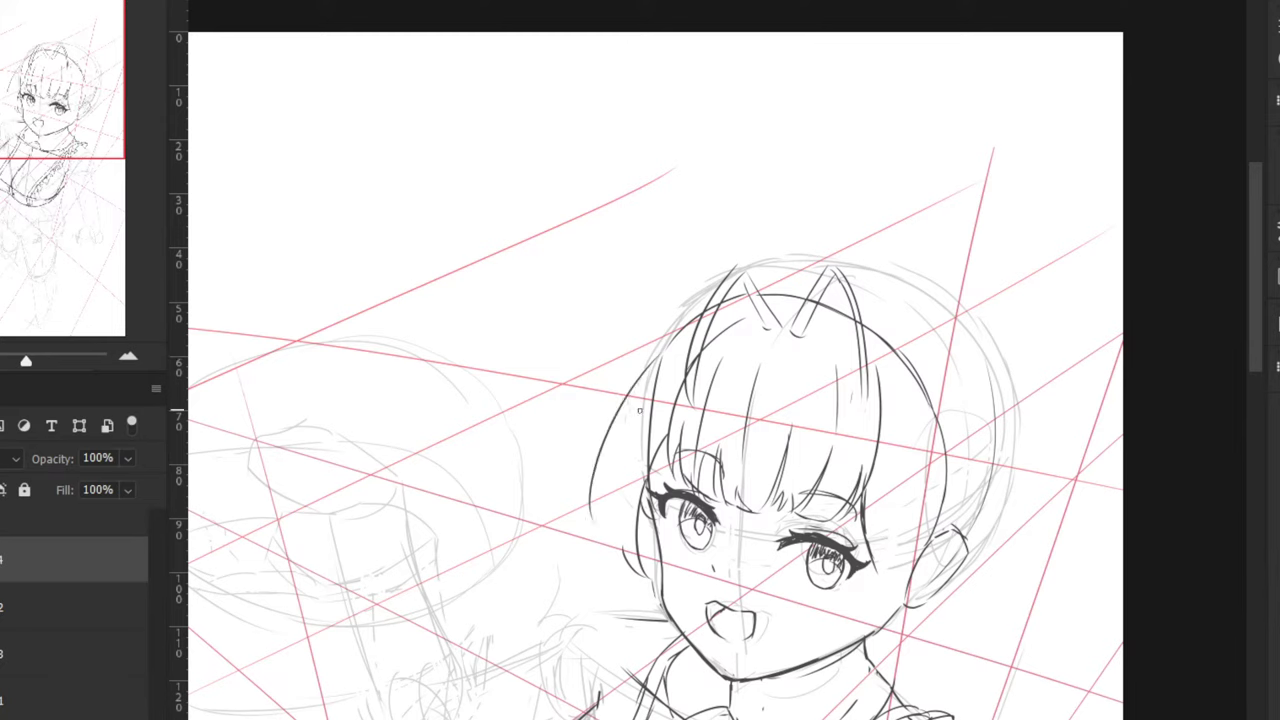
key(ctrl+z)
drag(668, 348, 603, 528)
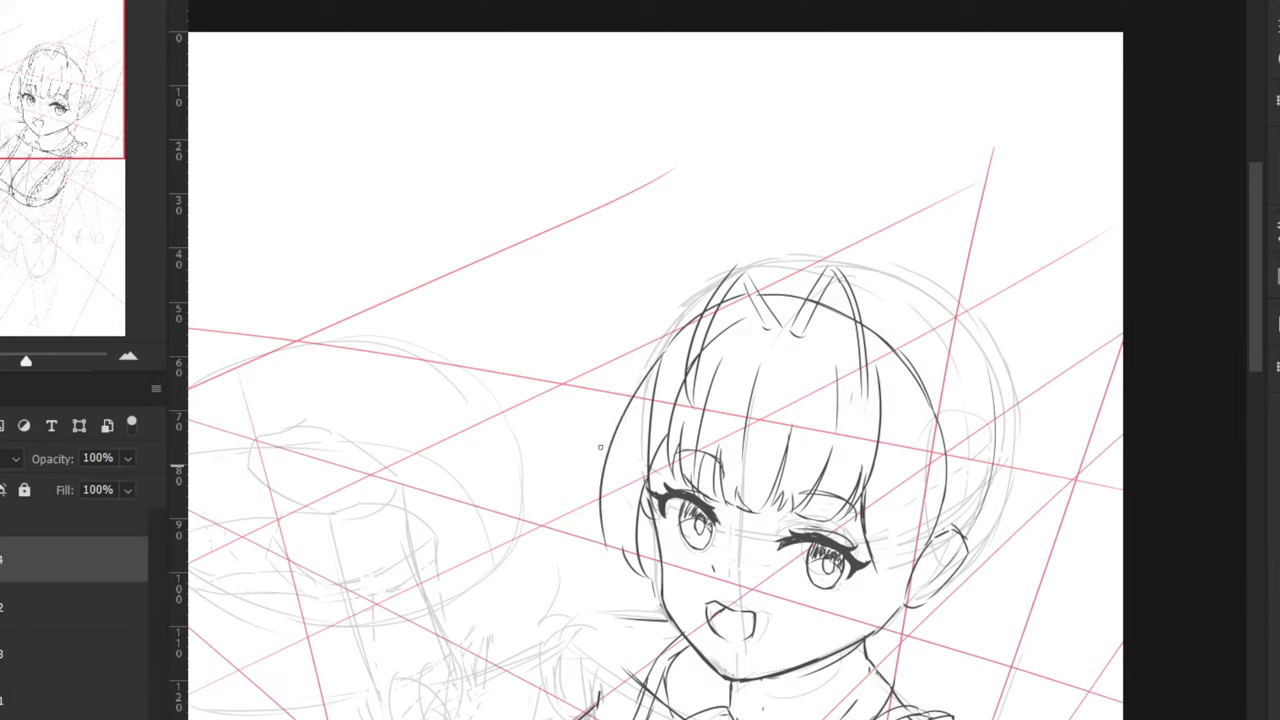
key(ctrl+z)
drag(658, 344, 595, 518)
key(ctrl+z)
drag(644, 434, 626, 451)
key(ctrl+z)
key(ctrl+z)
drag(662, 354, 587, 516)
Draw pointed strand tips along the lower edge of the bob's side and add strand lines inside it
drag(602, 461, 599, 548)
key(ctrl+z)
key(ctrl+z)
key(ctrl+z)
drag(593, 489, 602, 547)
key(ctrl+z)
mouse_move(587, 489)
mouse_down()
mouse_move(603, 547)
mouse_move(624, 547)
mouse_up()
key(ctrl+z)
drag(600, 513, 622, 584)
key(ctrl+z)
key(ctrl+z)
drag(619, 513, 617, 563)
drag(616, 530, 620, 560)
key(ctrl+z)
mouse_move(632, 412)
mouse_down()
mouse_move(606, 516)
mouse_move(602, 496)
mouse_move(617, 508)
mouse_up()
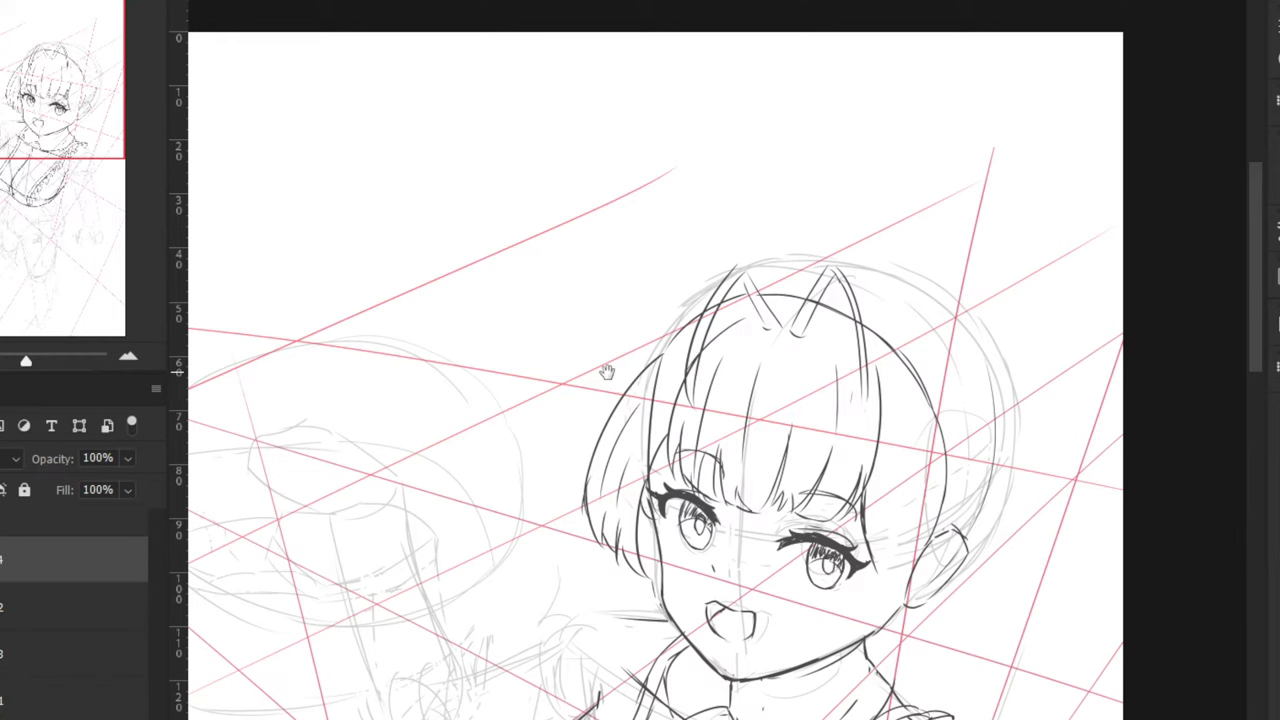
Add thin strand lines running down the middle of the bangs toward their tips
drag(607, 372, 569, 339)
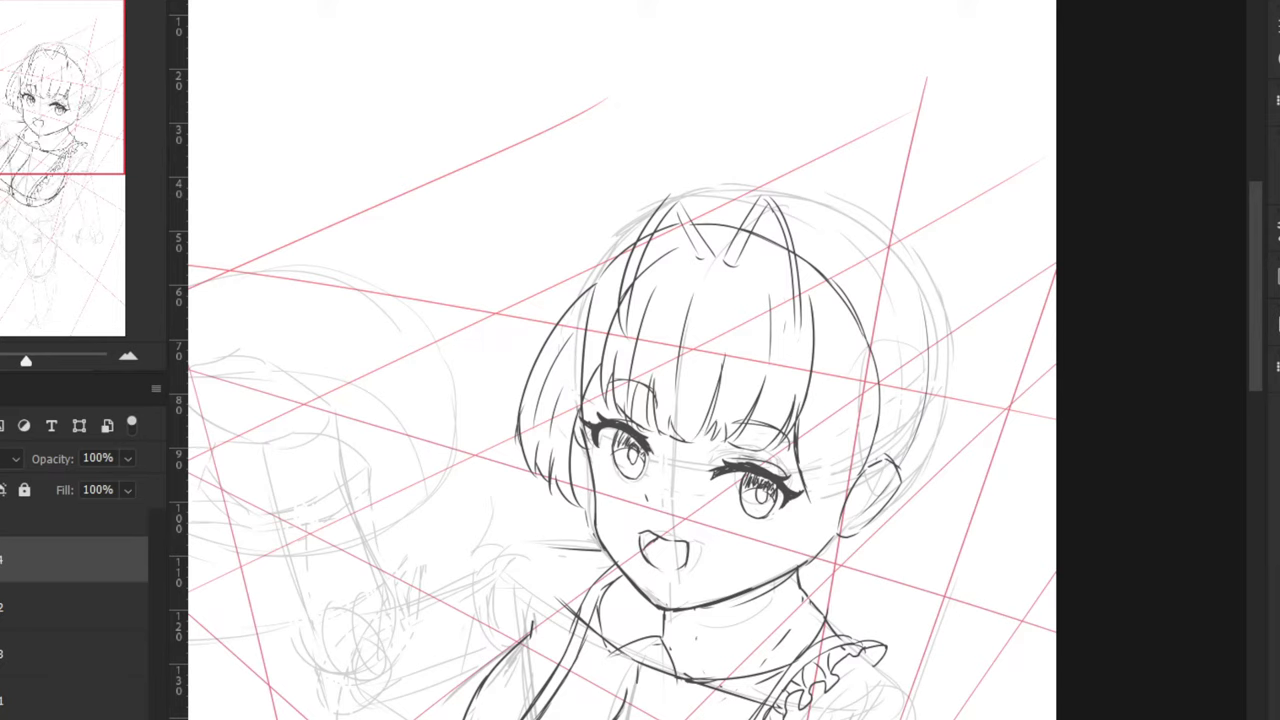
drag(701, 312, 682, 444)
key(ctrl+z)
key(ctrl+z)
drag(730, 306, 704, 438)
drag(708, 366, 685, 446)
key(ctrl+z)
mouse_move(718, 298)
mouse_down()
mouse_move(699, 415)
mouse_move(720, 418)
mouse_up()
key(ctrl+z)
drag(734, 338, 720, 411)
Erase the bob's outer side contour and redraw it slightly closer to the head
key(e)
mouse_move(572, 310)
mouse_down()
mouse_move(533, 370)
mouse_move(518, 440)
mouse_up()
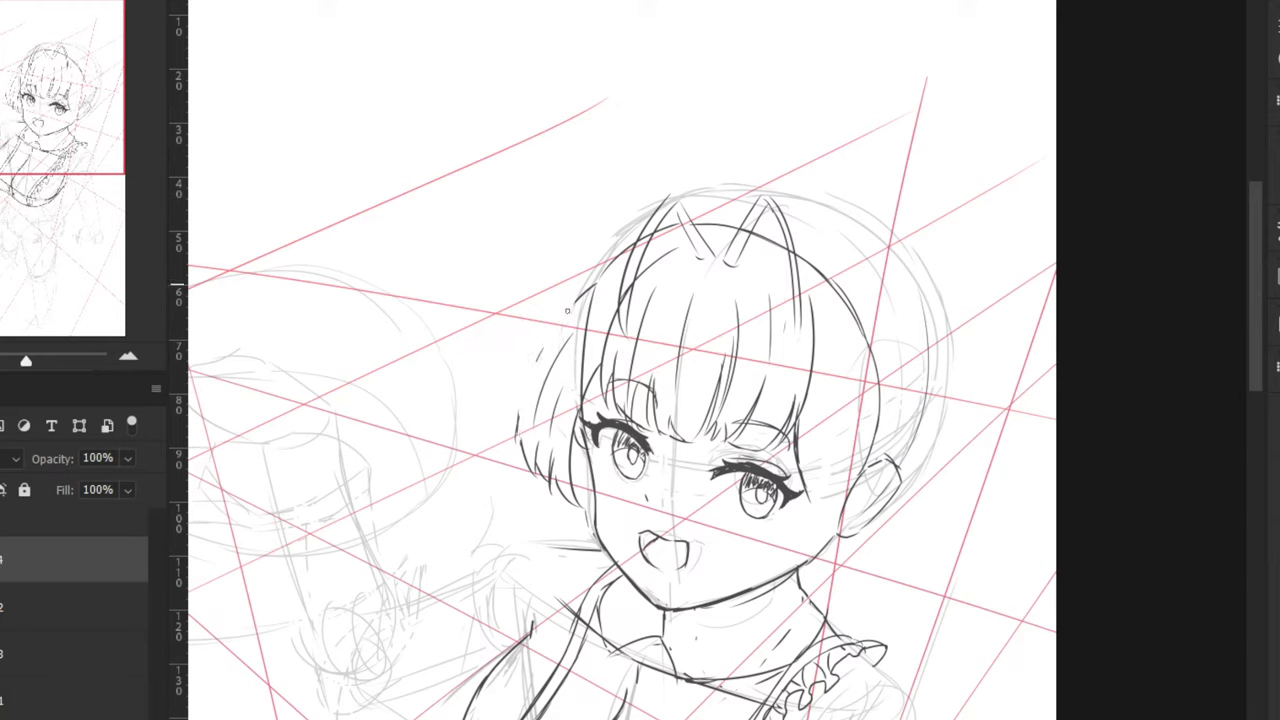
drag(577, 300, 519, 419)
Draw a lower hair layer beneath the side strands, reaching down to jaw level with short strand tips along its bottom
drag(528, 494, 550, 560)
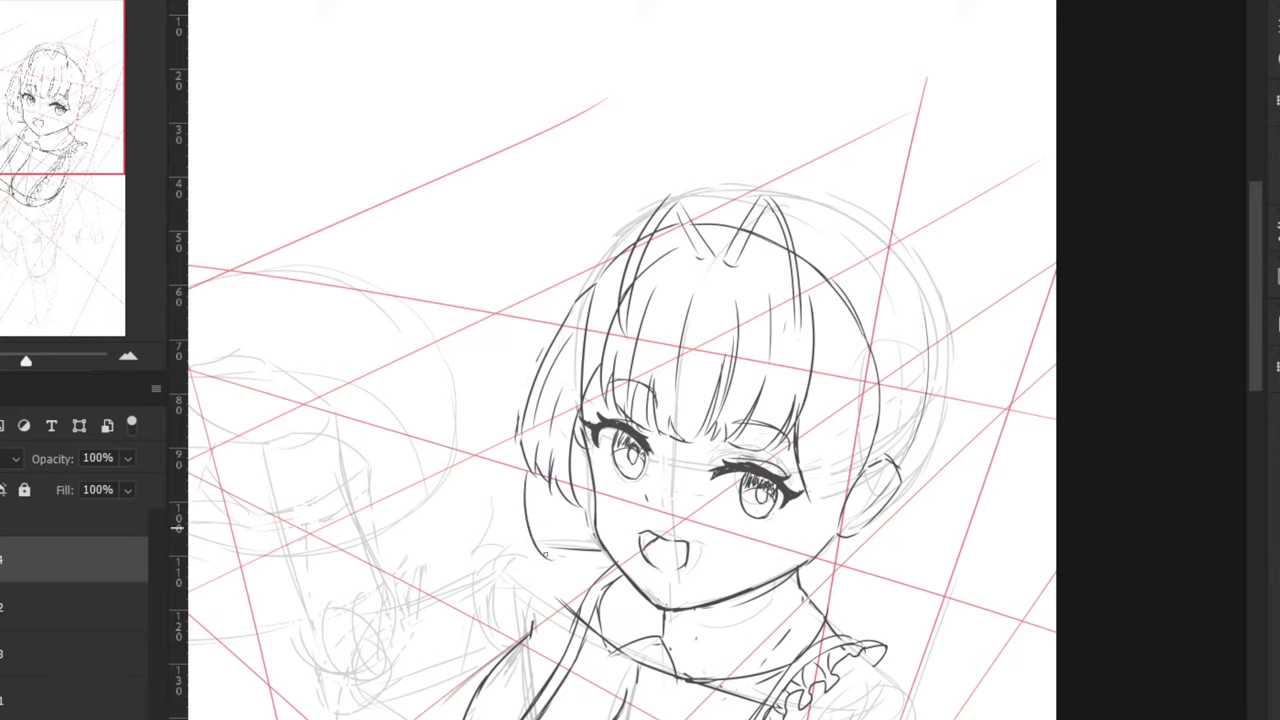
drag(588, 480, 586, 556)
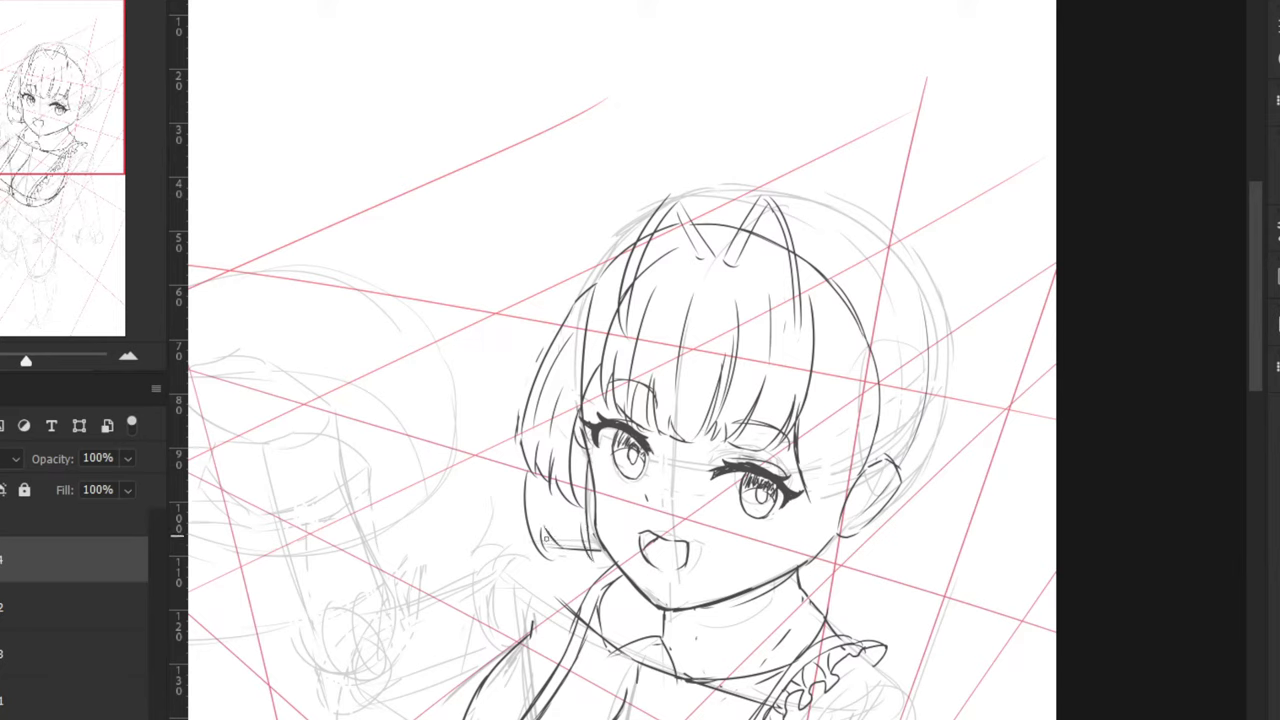
mouse_move(552, 544)
mouse_down()
mouse_move(561, 568)
mouse_move(573, 562)
mouse_up()
key(ctrl+z)
drag(520, 394, 503, 520)
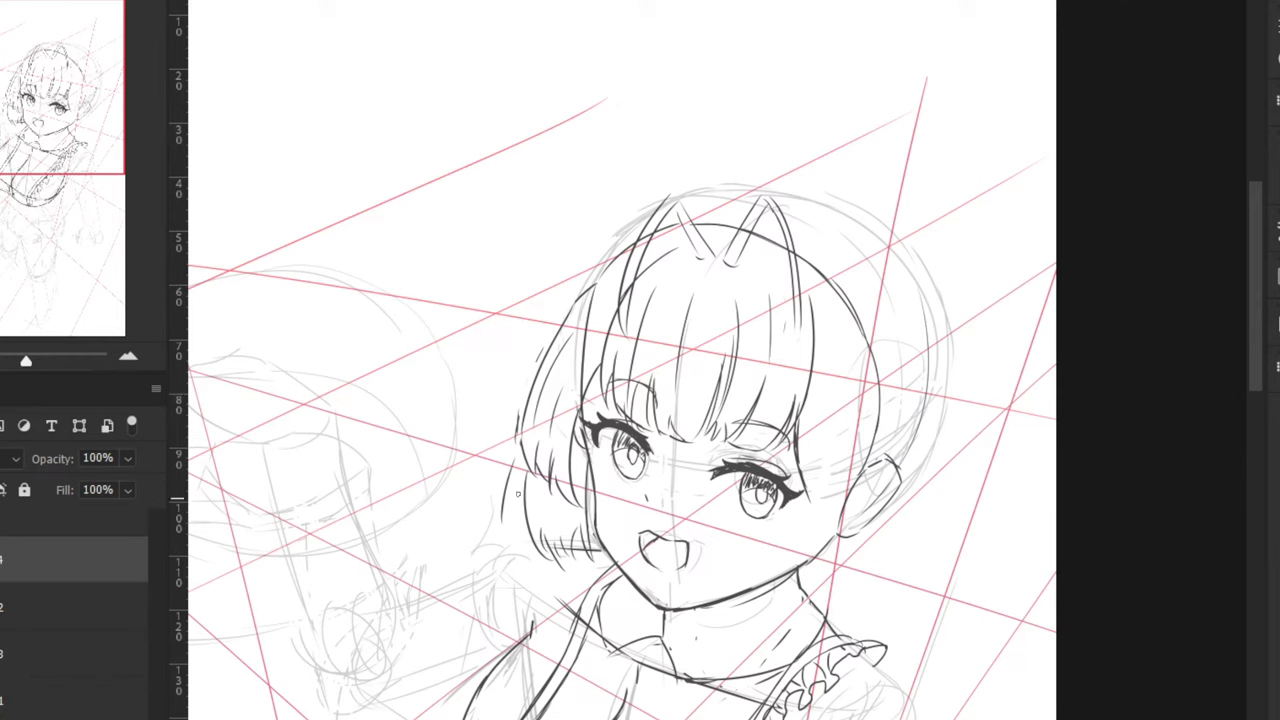
key(ctrl+z)
drag(511, 471, 507, 530)
key(ctrl+z)
key(ctrl+z)
Flip the canvas horizontally and draw a hair strand falling from the bangs past the eye nearer the human ear
key(ctrl+shift+h)
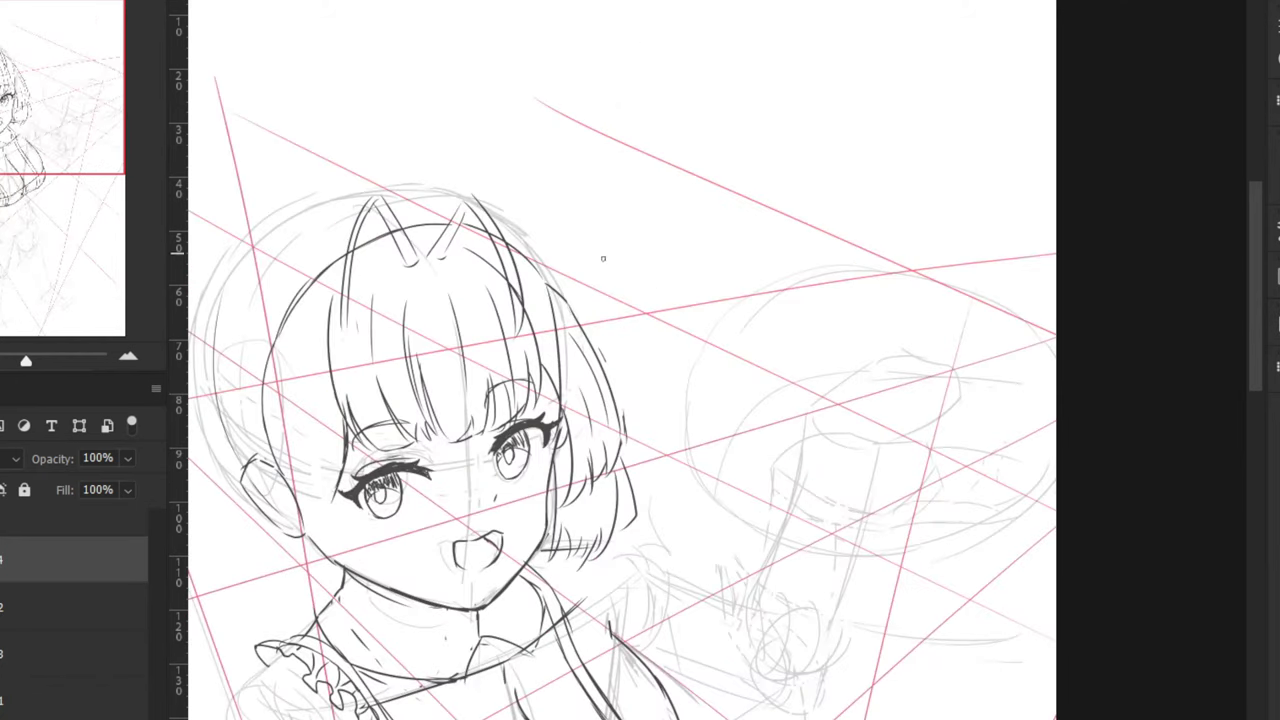
drag(481, 370, 721, 357)
mouse_move(520, 464)
mouse_down()
mouse_move(548, 480)
mouse_move(650, 470)
mouse_move(613, 441)
mouse_up()
mouse_move(698, 363)
mouse_down()
mouse_move(717, 487)
mouse_move(700, 490)
mouse_up()
key(ctrl+z)
drag(691, 396, 708, 504)
key(ctrl+z)
drag(690, 441, 706, 492)
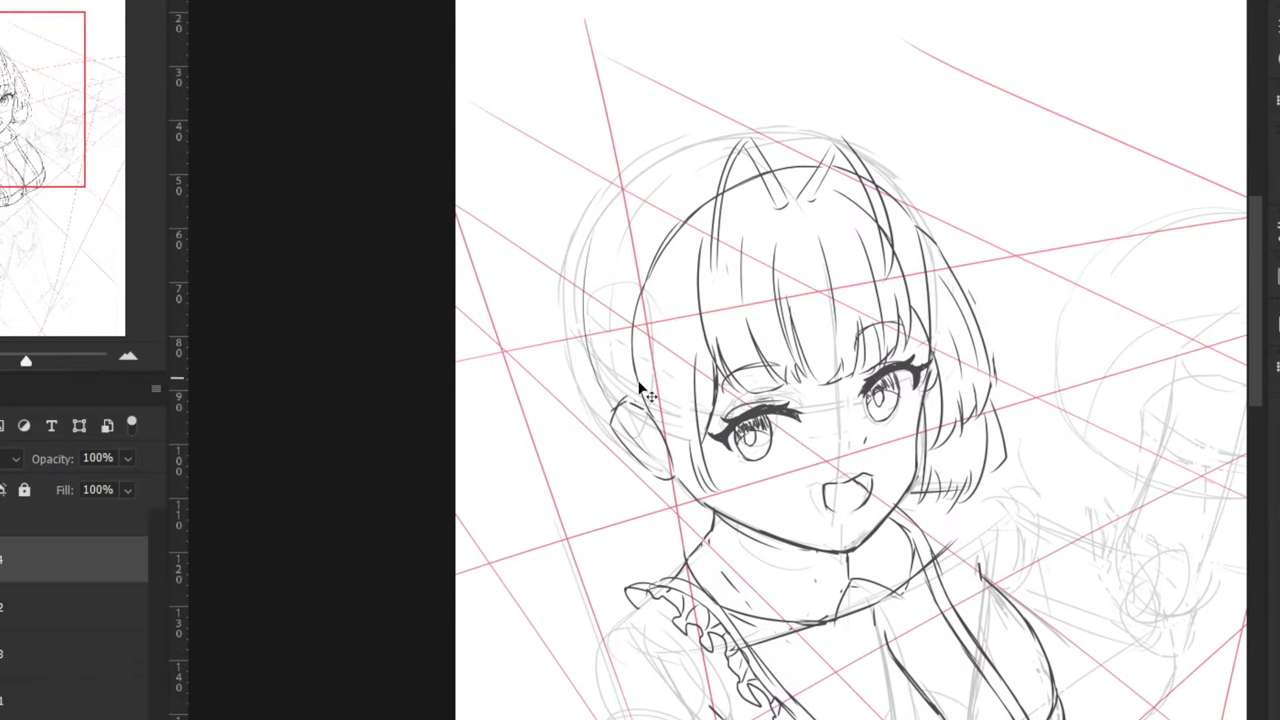
Draw hair strands falling across the human ear and short strand ends below the jaw beside the neck
key(ctrl+z)
drag(662, 312, 653, 450)
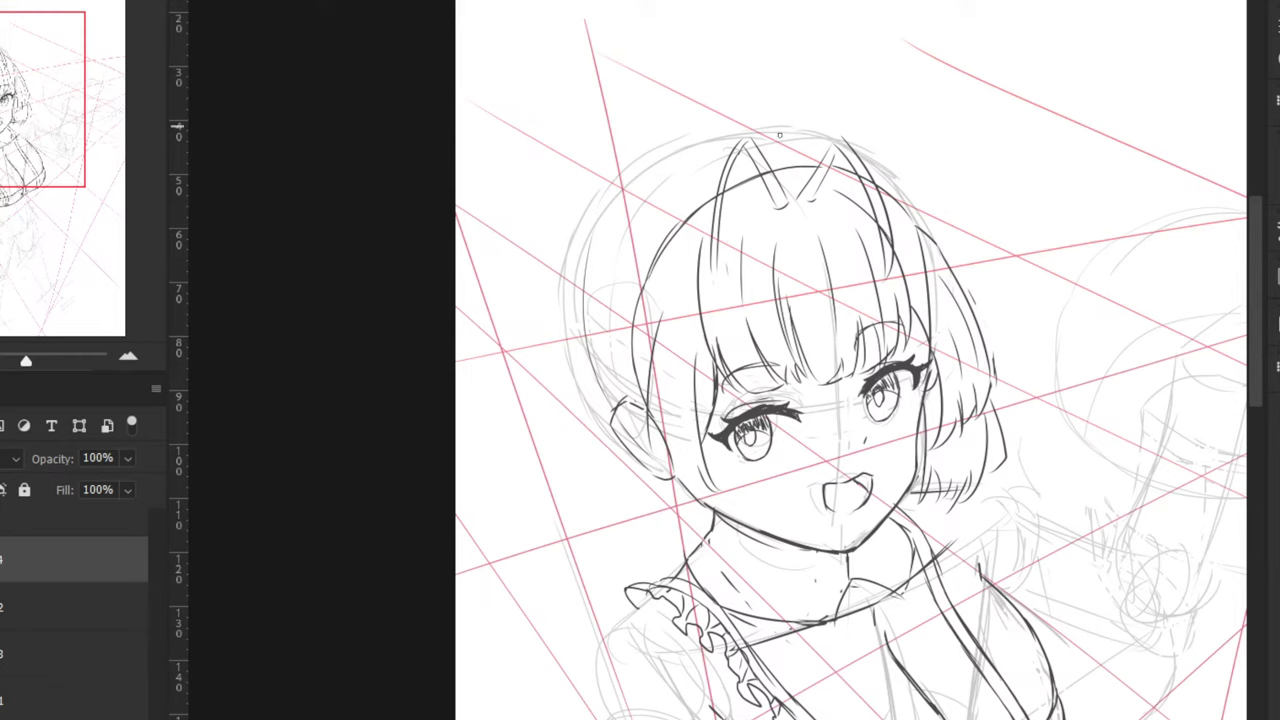
key(ctrl+z)
drag(639, 317, 648, 486)
key(ctrl+z)
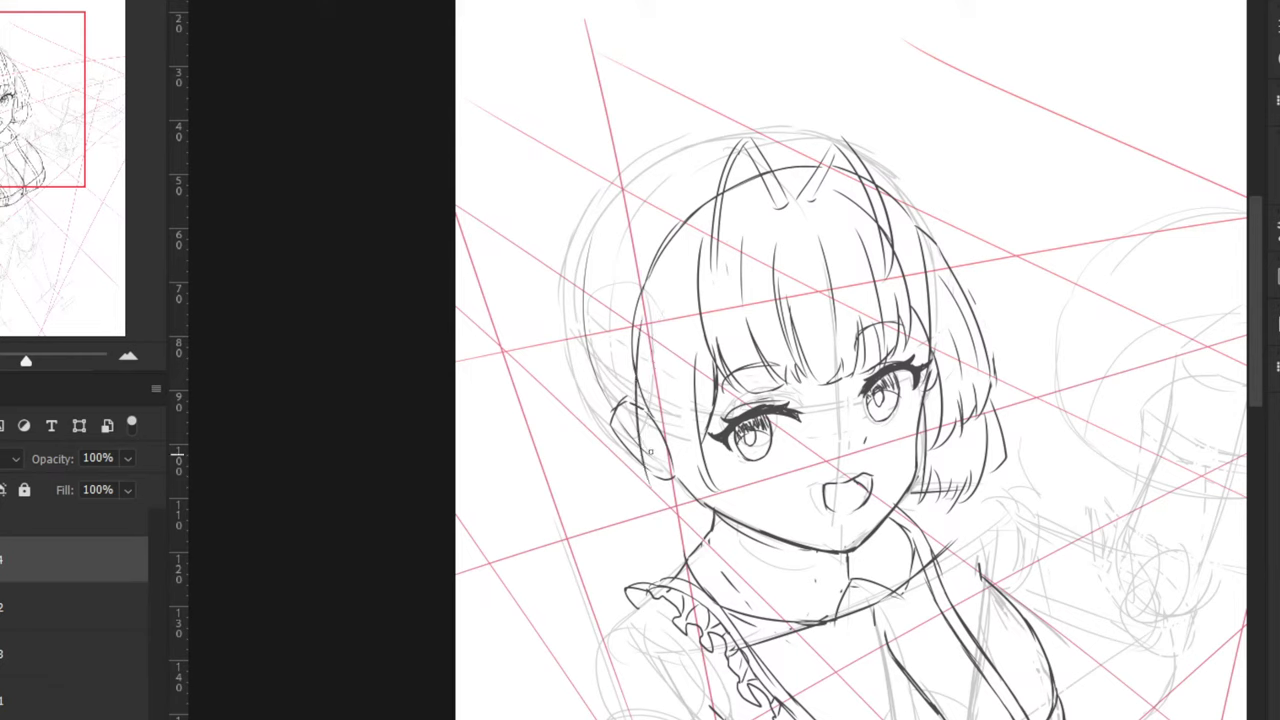
key(ctrl+z)
drag(633, 326, 640, 450)
key(ctrl+z)
drag(635, 375, 642, 483)
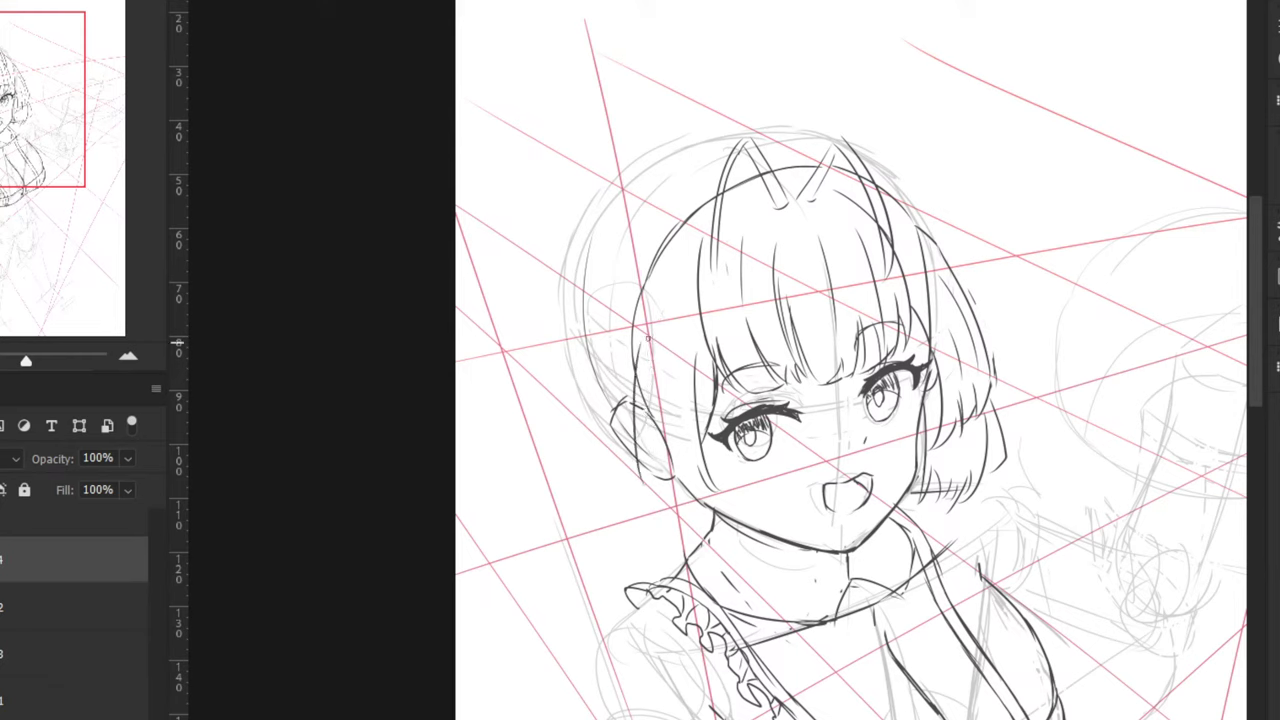
mouse_move(644, 350)
mouse_down()
mouse_move(691, 360)
mouse_move(671, 363)
mouse_up()
key(ctrl+z)
key(ctrl+z)
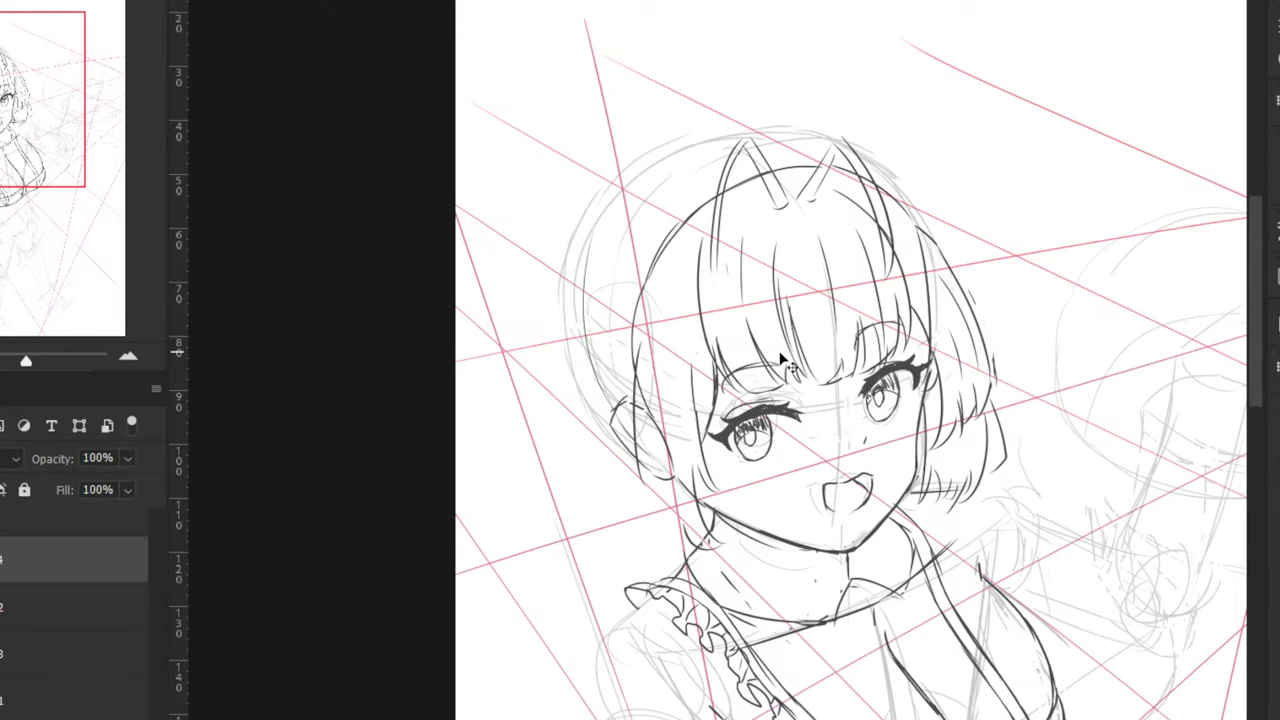
Flip the canvas back horizontally and check the new side hair around the face up close
key(ctrl+minus)
key(ctrl+minus)
key(F2)
key(ctrl+plus)
key(ctrl+plus)
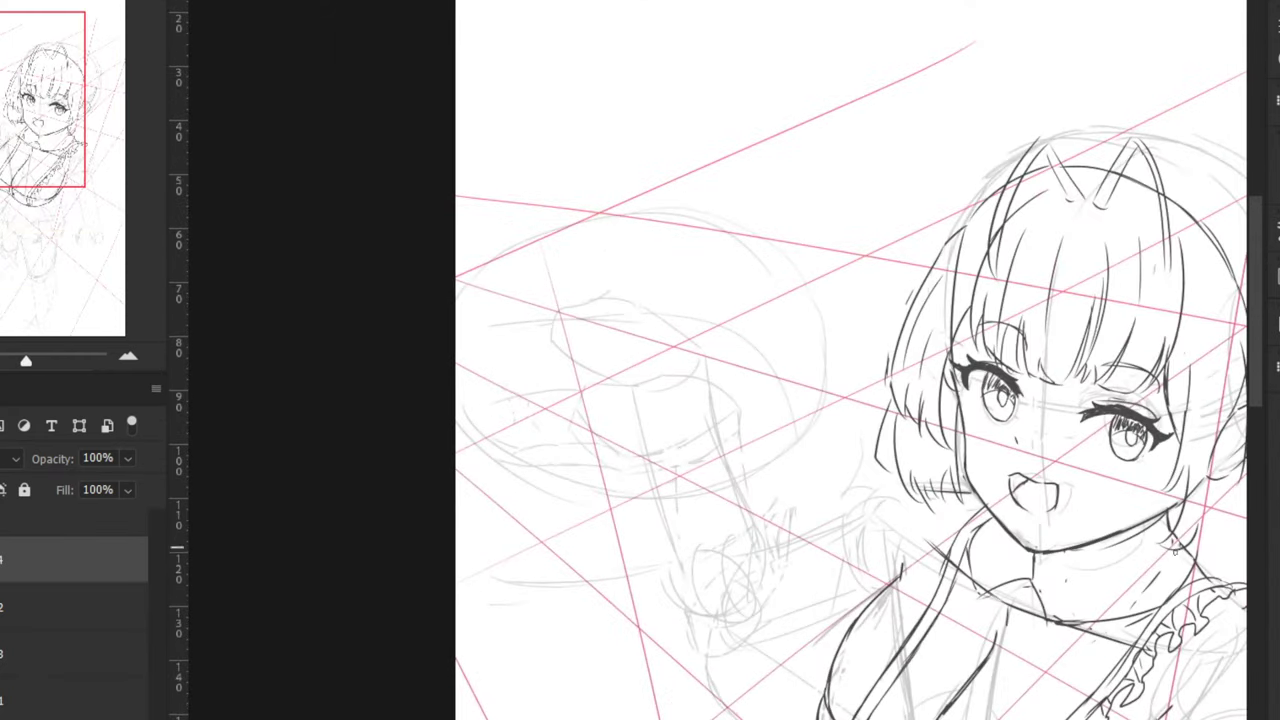
drag(1152, 518, 880, 376)
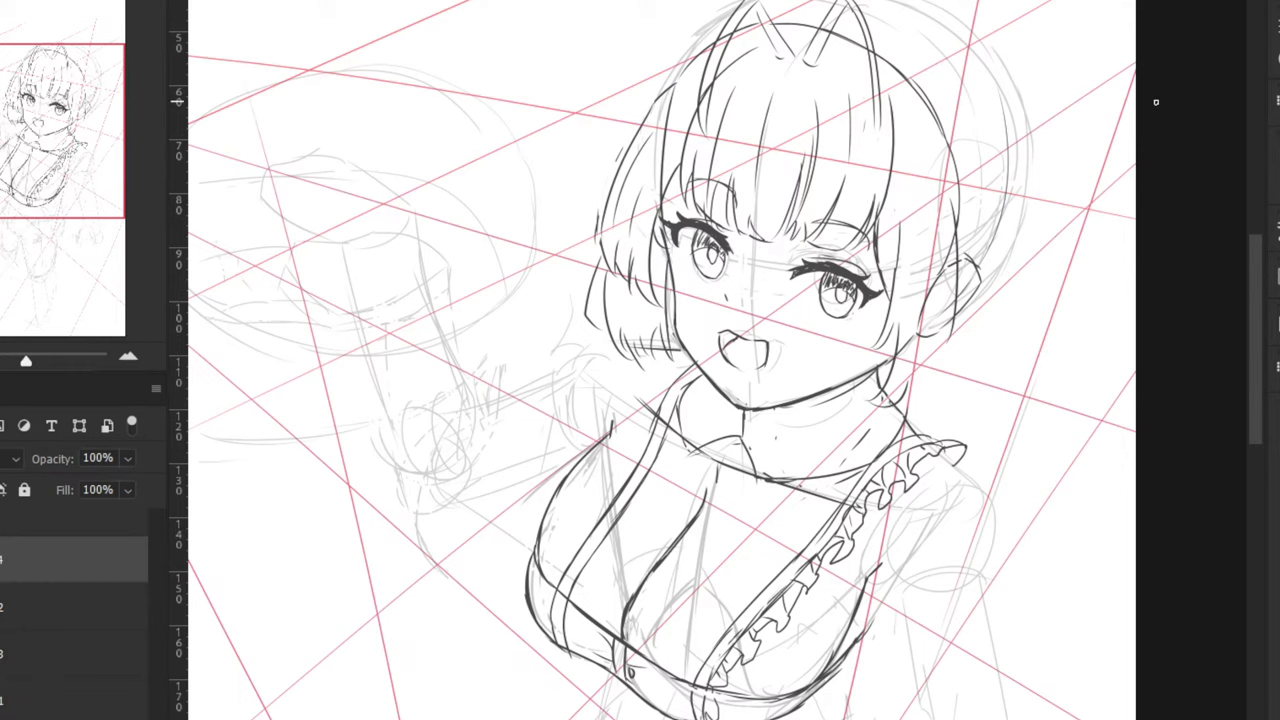
drag(843, 168, 787, 280)
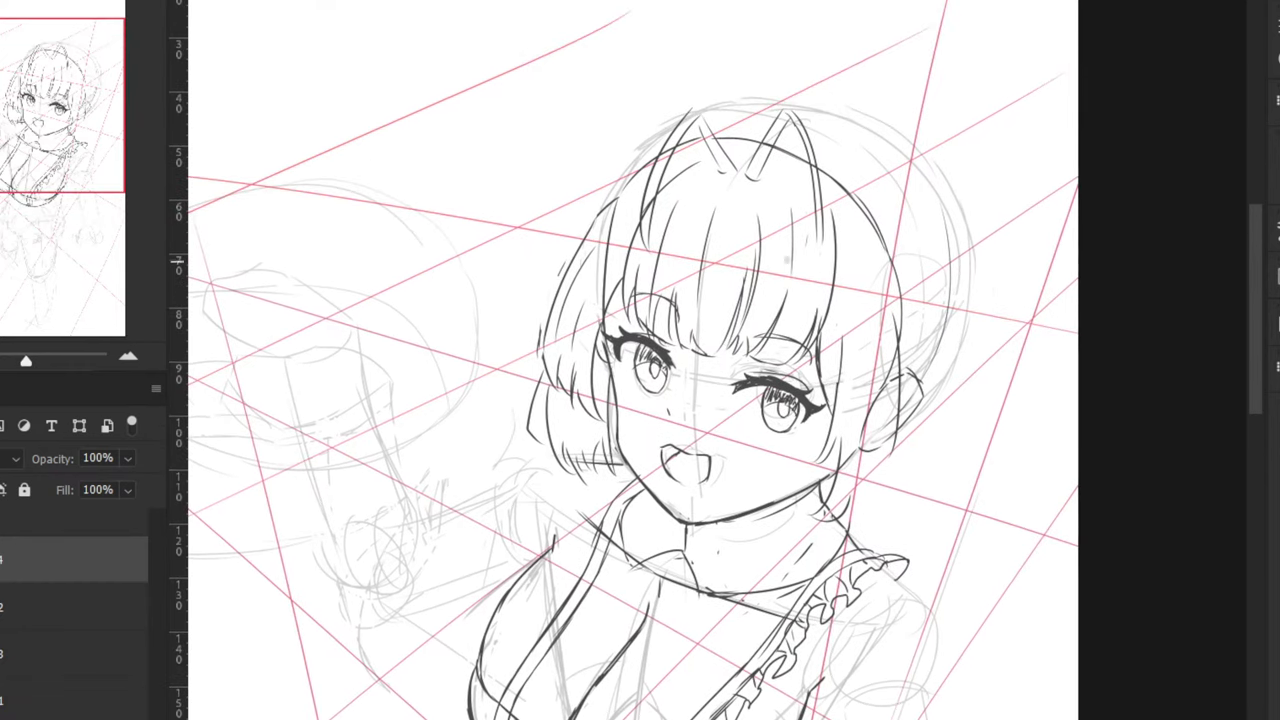
key(ctrl+plus)
key(ctrl+plus)
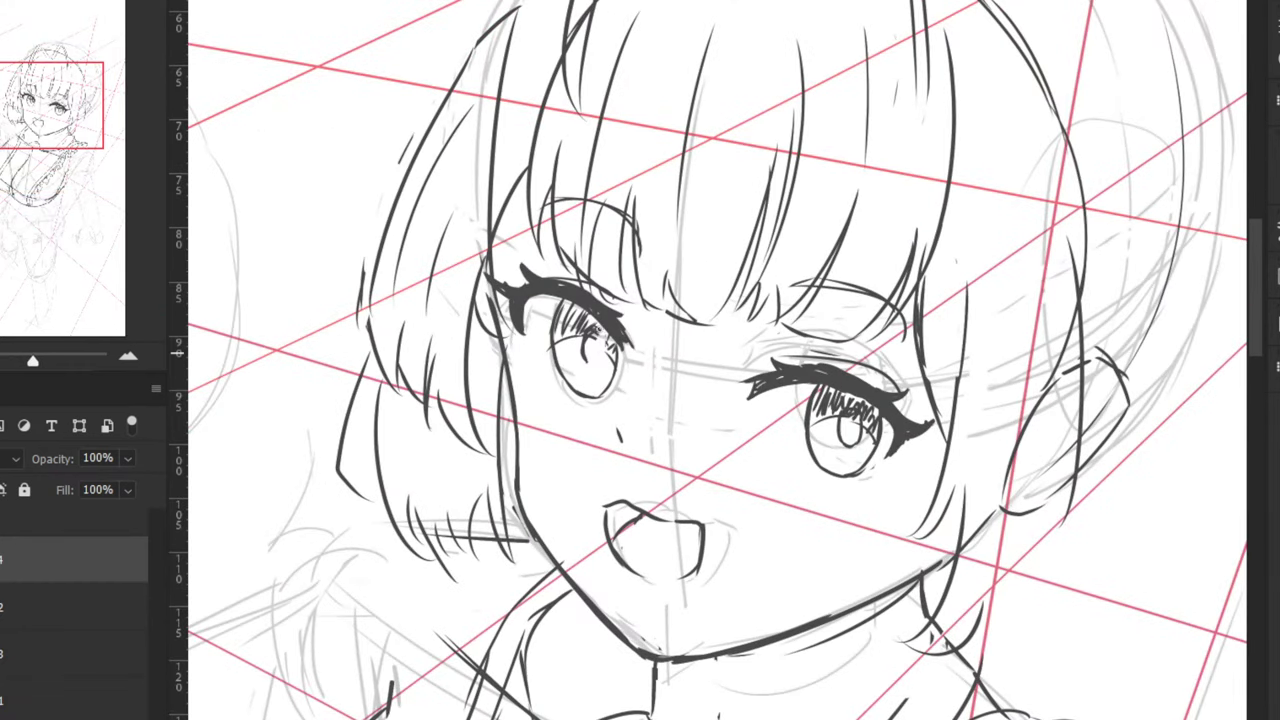